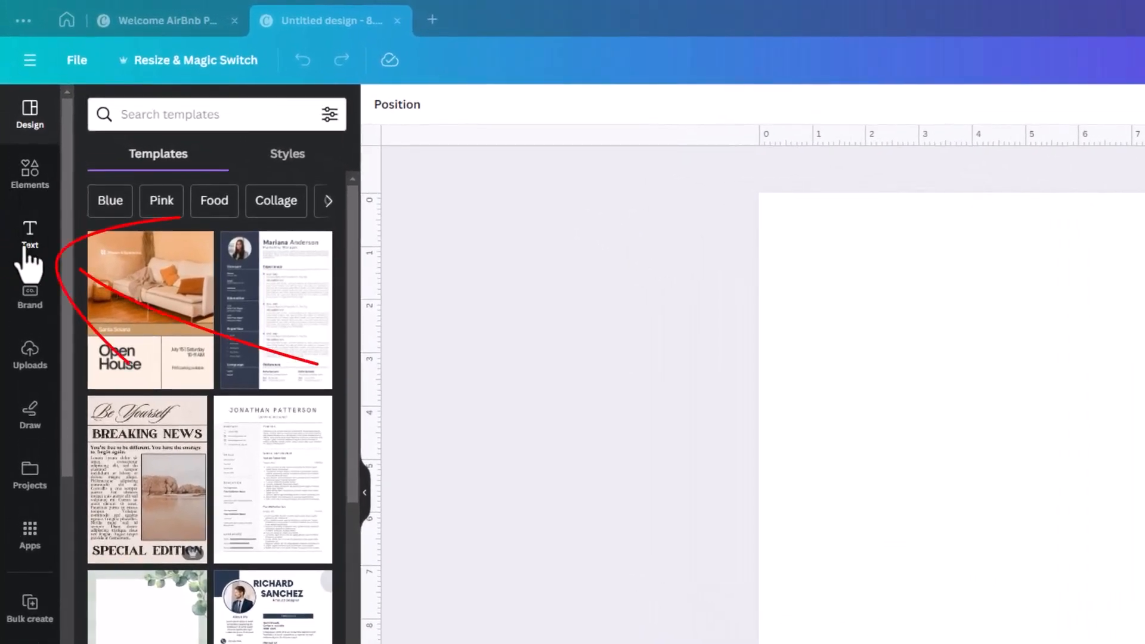
- Add a 'Your paragraph text' box and place it at the page's top centre (X 3.24 in, Y 0.73 in)
left_click(28, 238)
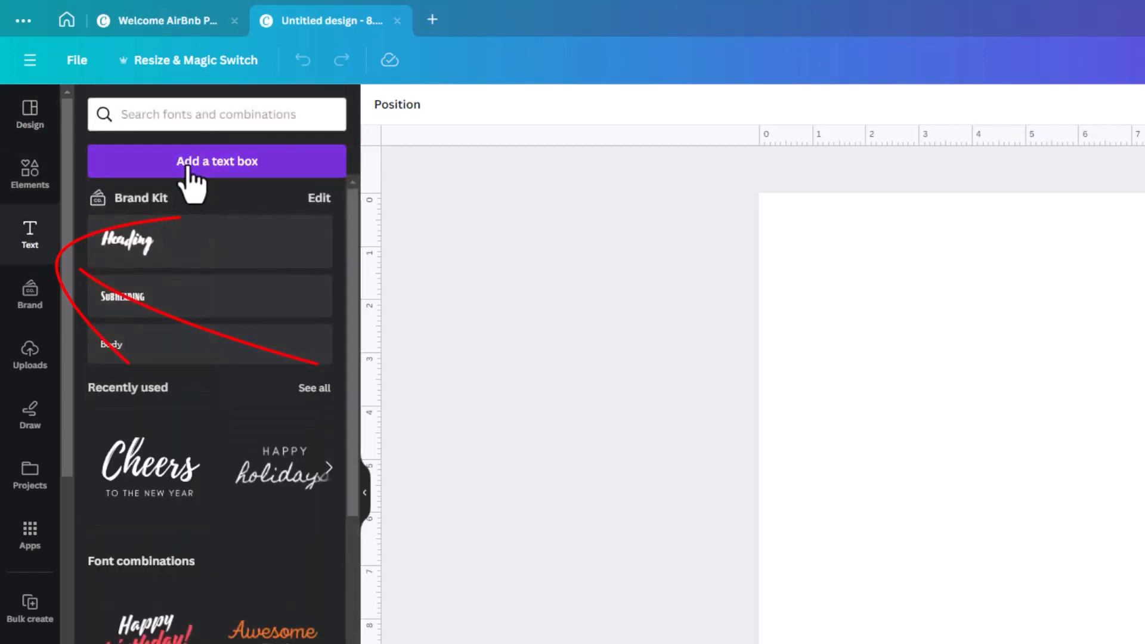
key("t")
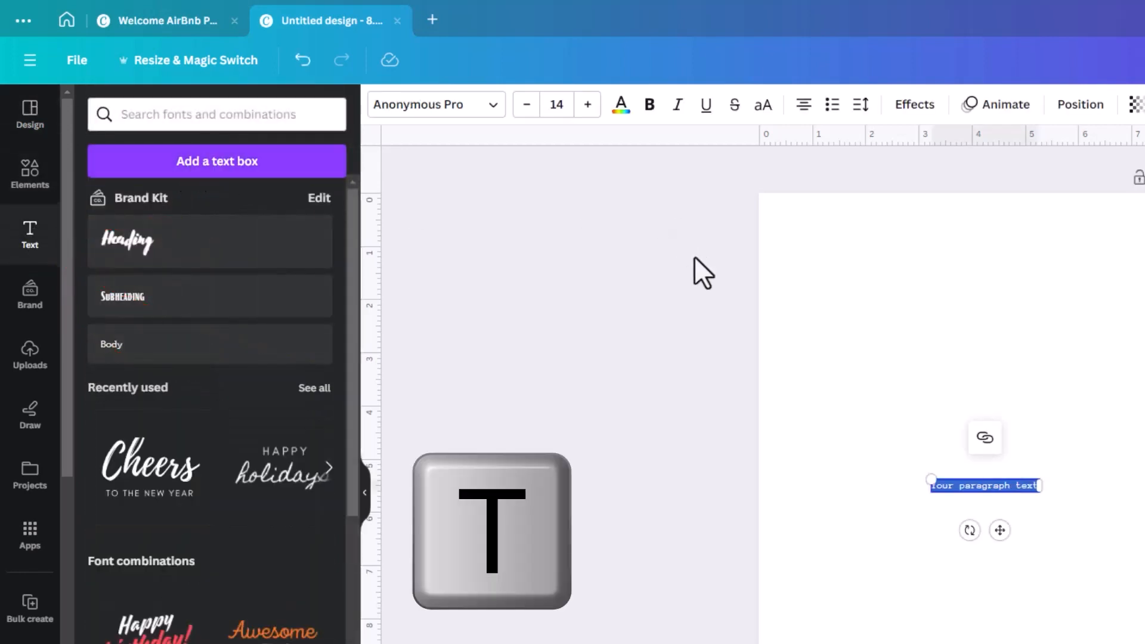
left_click(909, 516)
left_click_drag(990, 485, 985, 238)
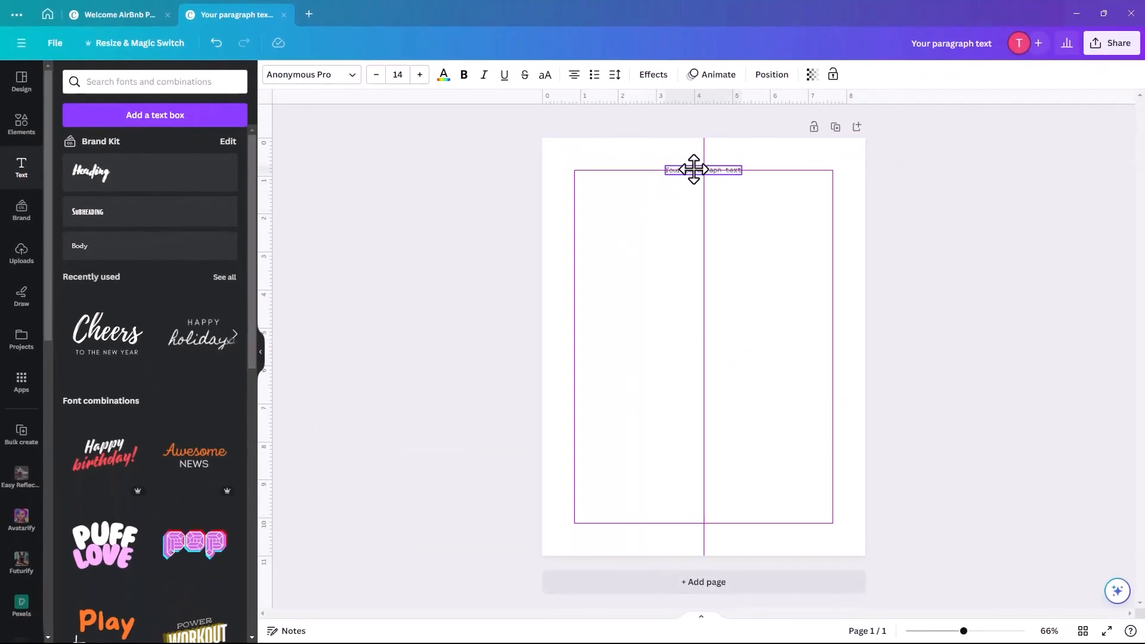
left_click_drag(693, 169, 698, 172)
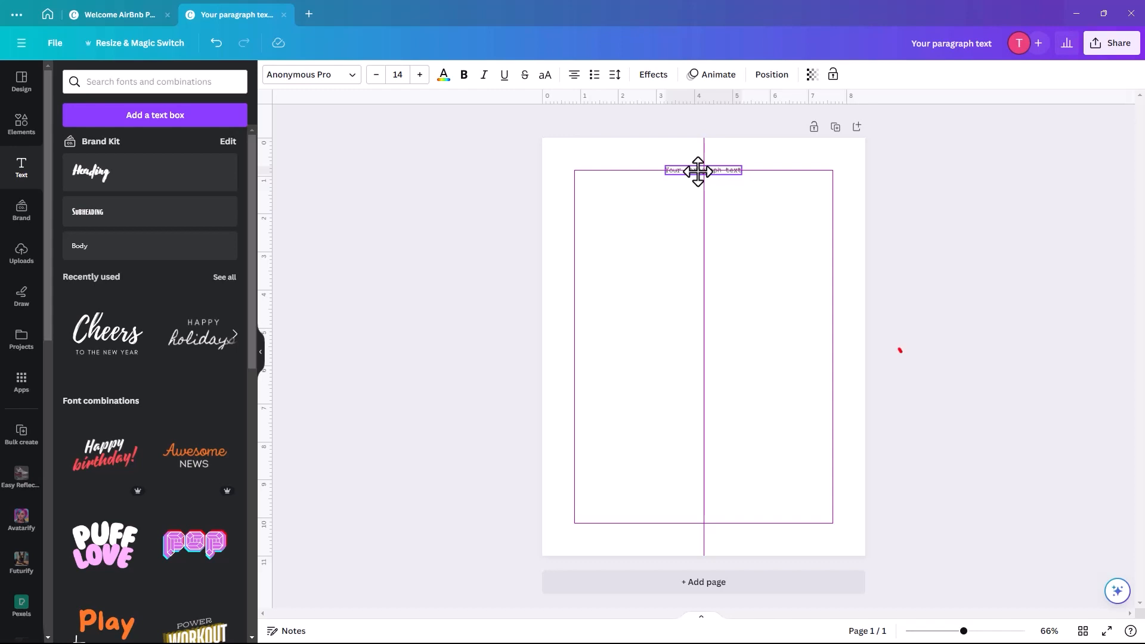
left_click_drag(698, 172, 697, 172)
left_click(773, 76)
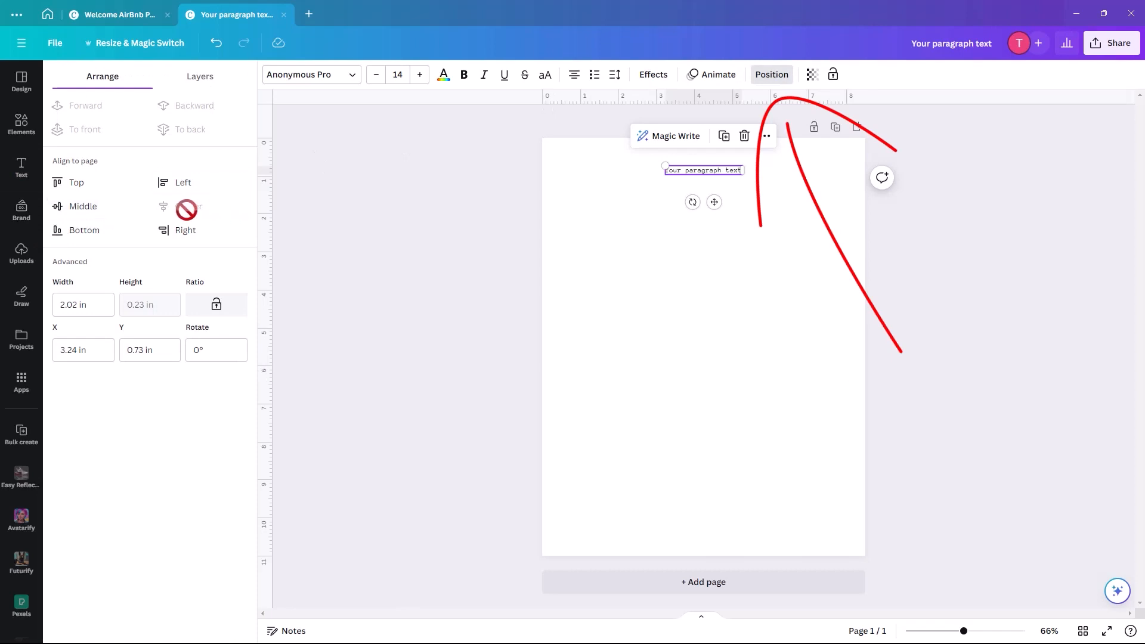
left_click(689, 179)
left_click(692, 169)
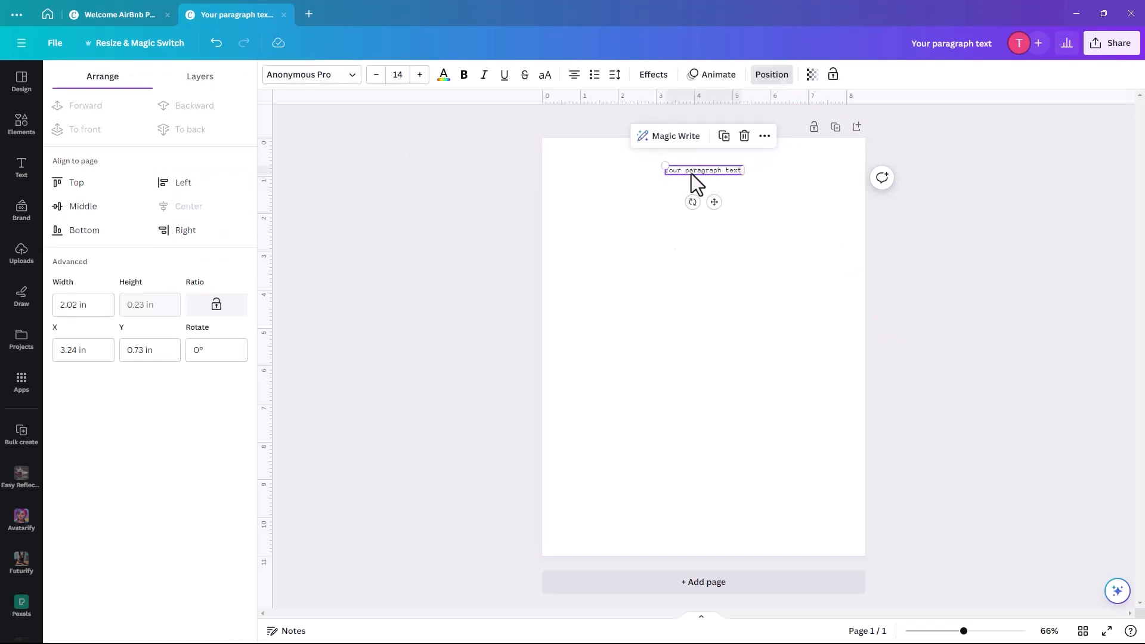
- Replace the placeholder with 'Welcome' and enlarge it to about 108 pt across the top
double_click(692, 172)
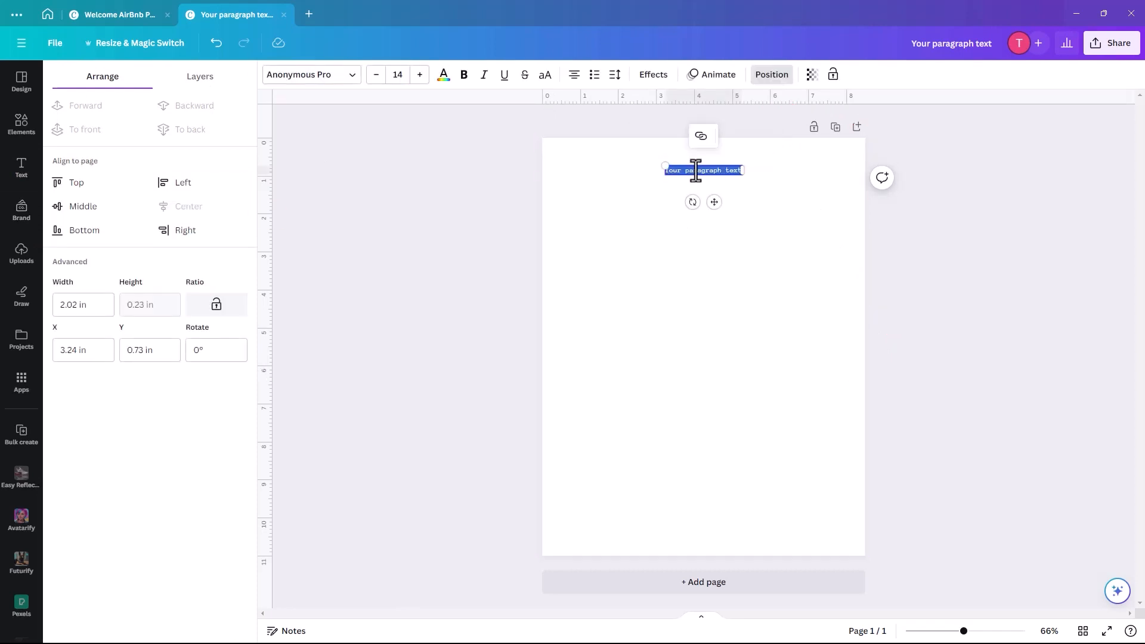
key("BackSpace")
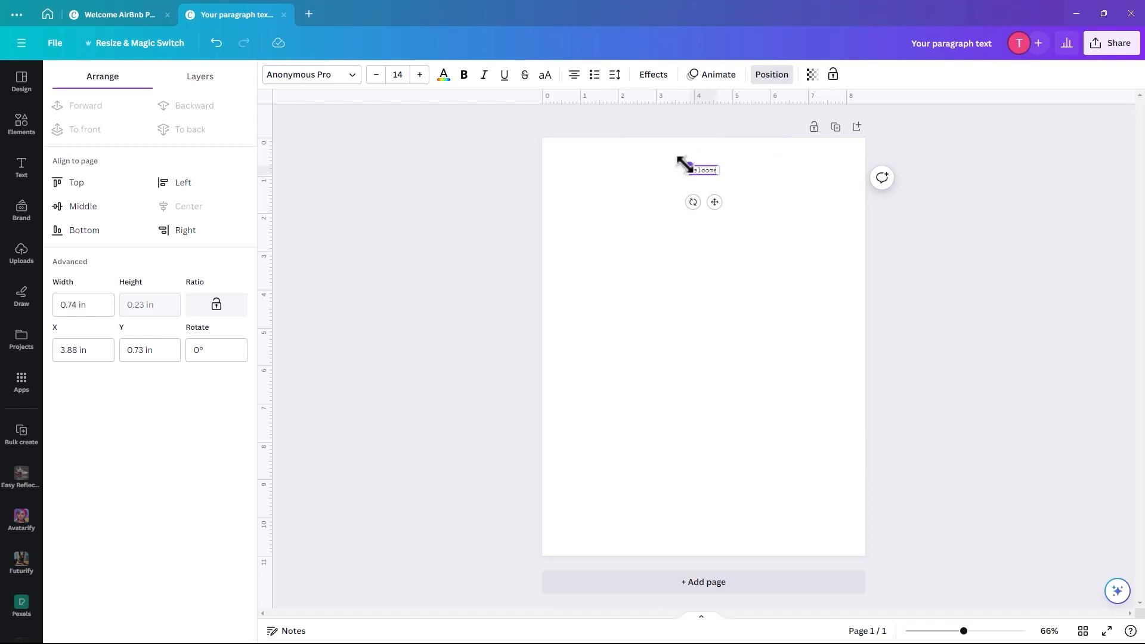
left_click_drag(686, 166, 610, 142)
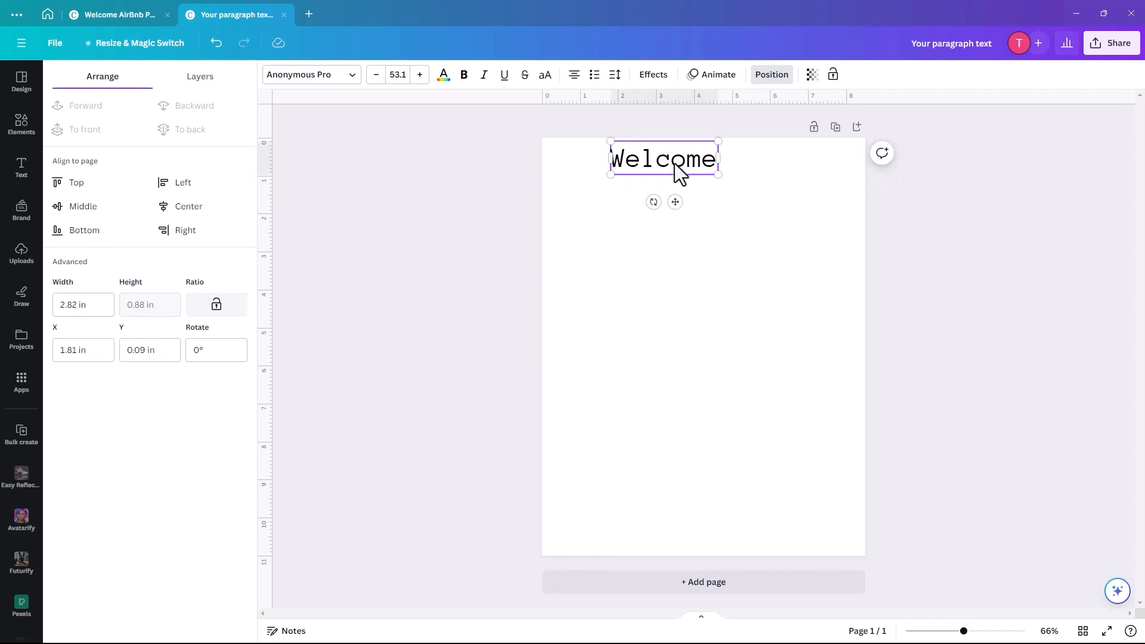
left_click_drag(675, 164, 714, 175)
left_click_drag(650, 186, 585, 207)
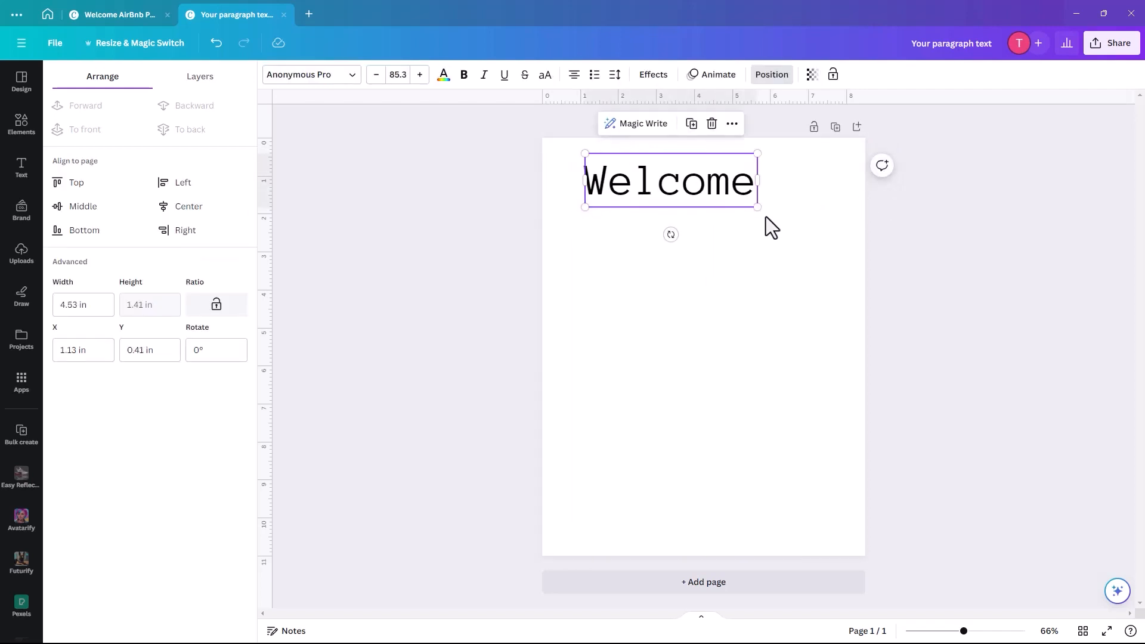
left_click_drag(756, 208, 800, 224)
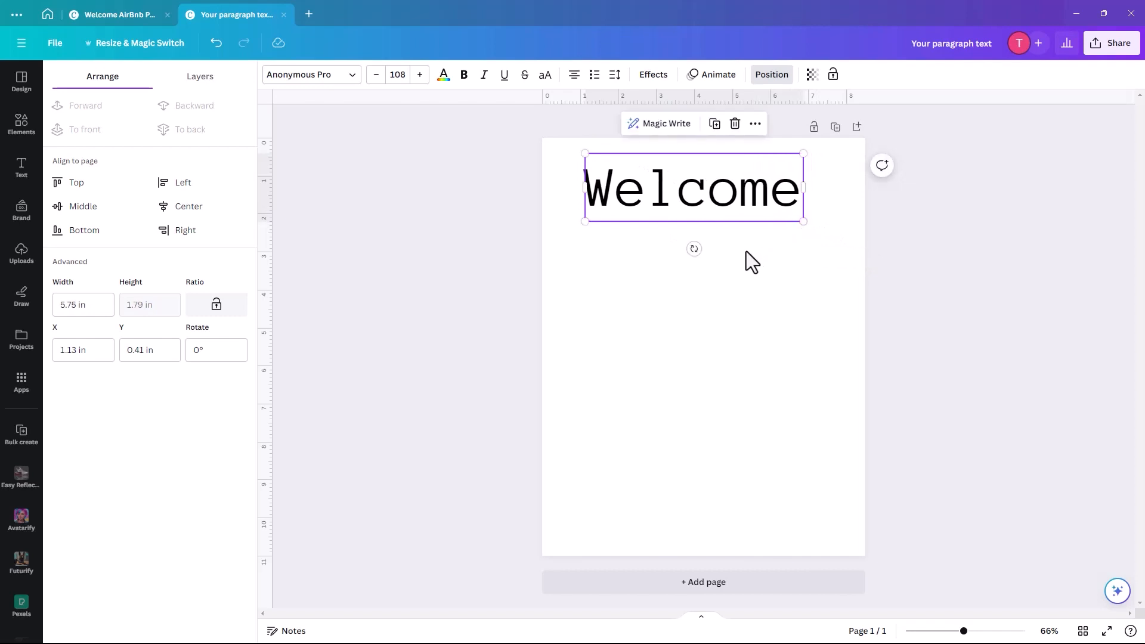
left_click(351, 77)
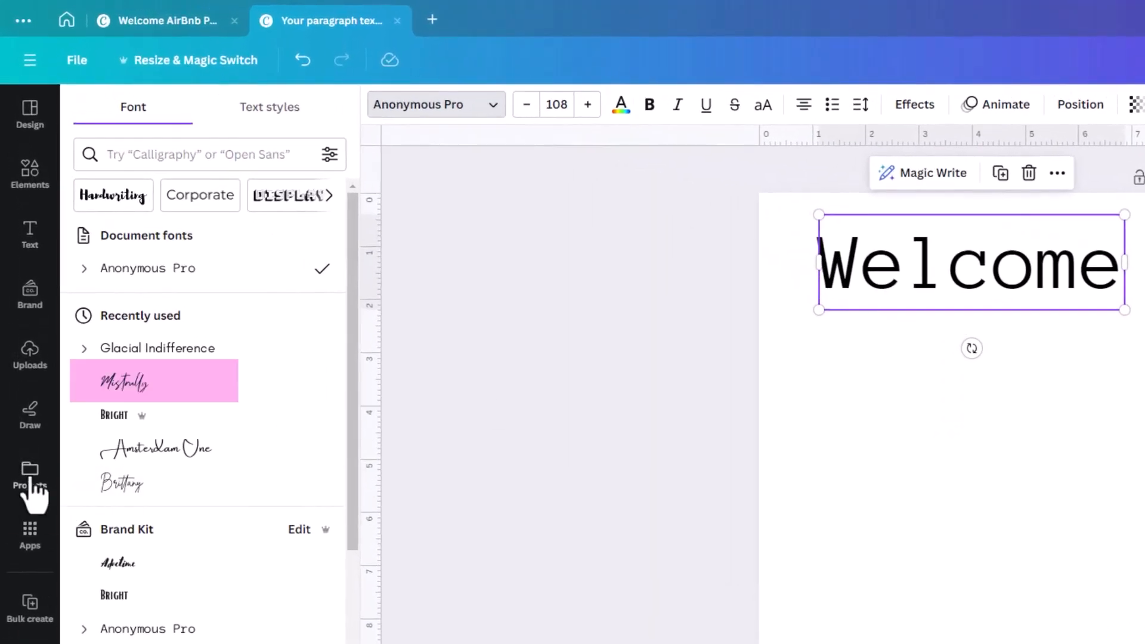
- Apply the Mistrully font to Welcome and centre it horizontally on the page
left_click(138, 384)
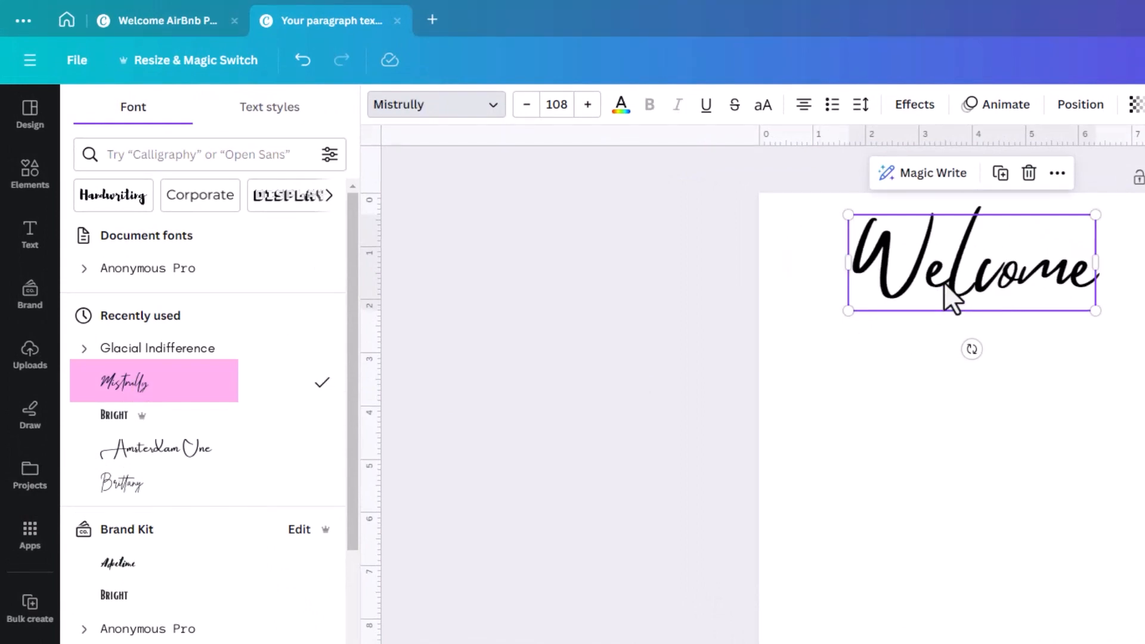
left_click_drag(945, 284, 980, 282)
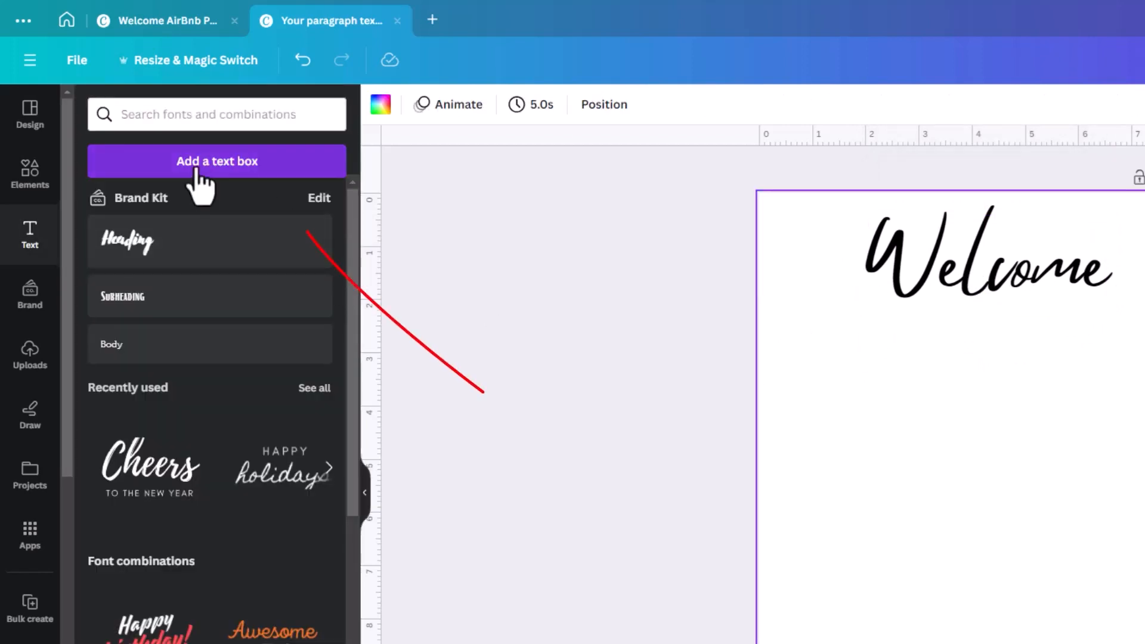
- Add a second text box, enlarged and centred just under the Welcome heading
left_click(197, 170)
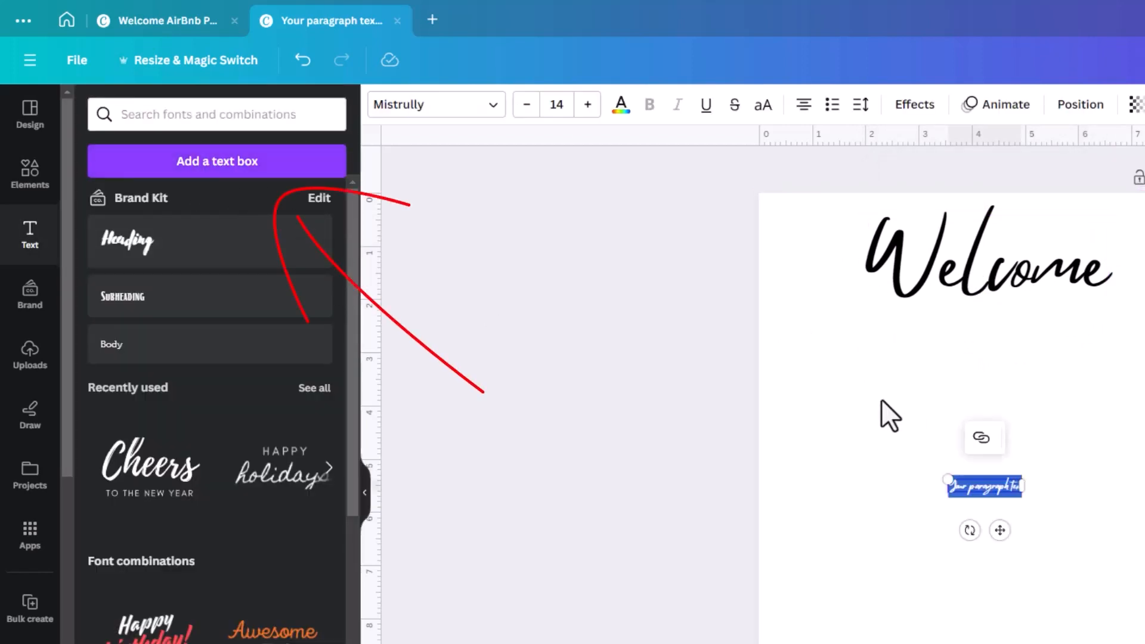
left_click(939, 516)
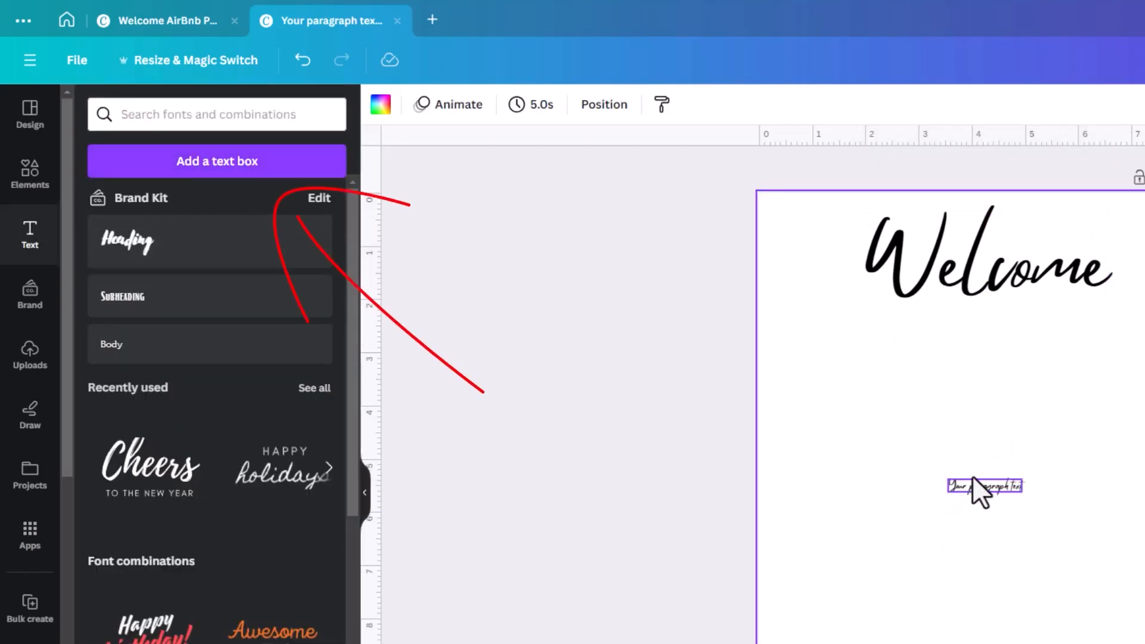
left_click_drag(973, 477, 974, 338)
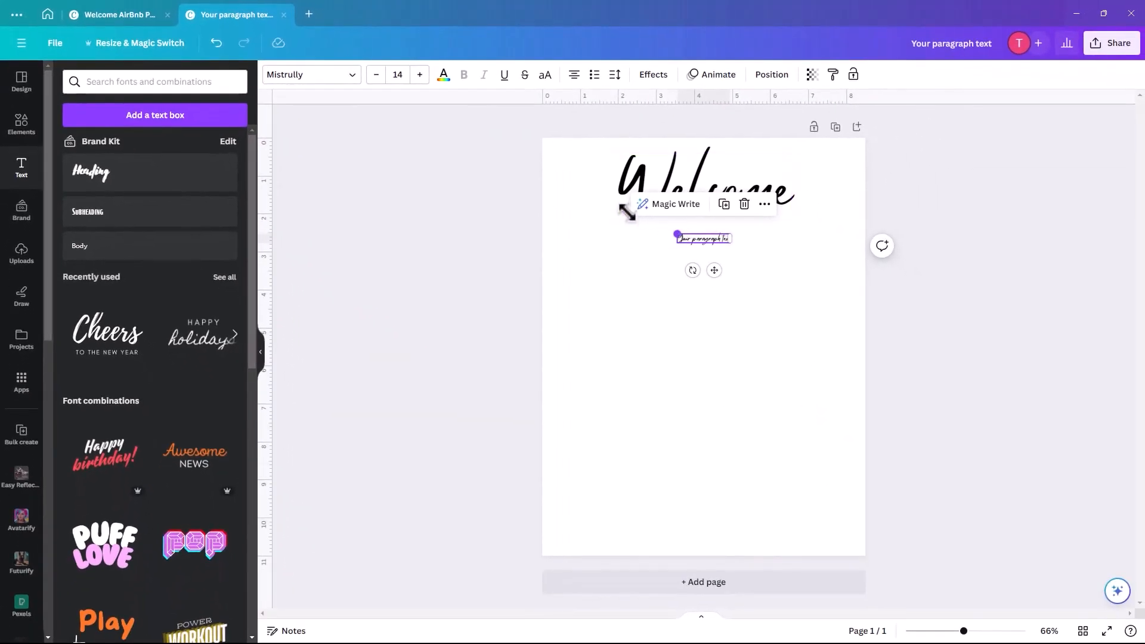
left_click_drag(627, 212, 622, 223)
left_click_drag(683, 250, 705, 241)
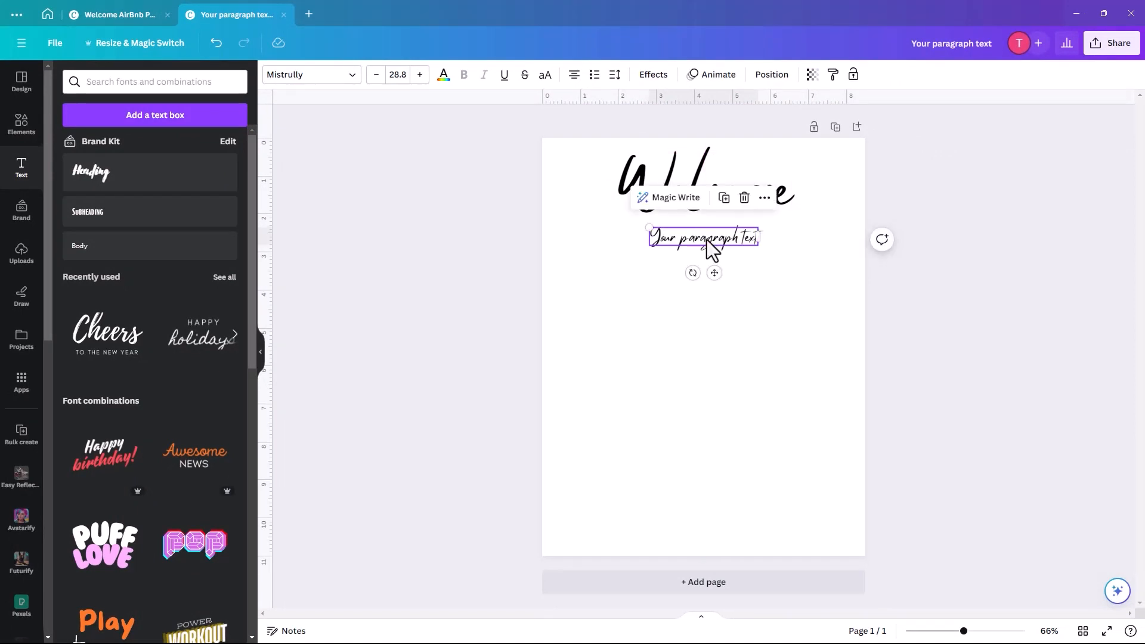
- Replace the new box's placeholder with the text 'To our home'
double_click(706, 241)
key("BackSpace")
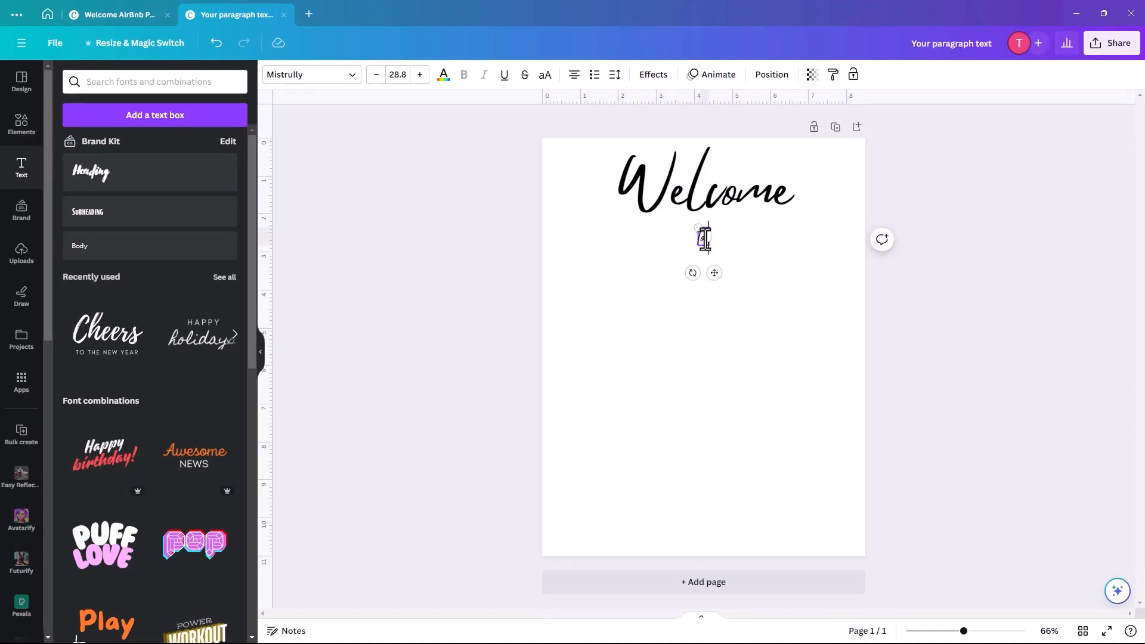
type("To our home")
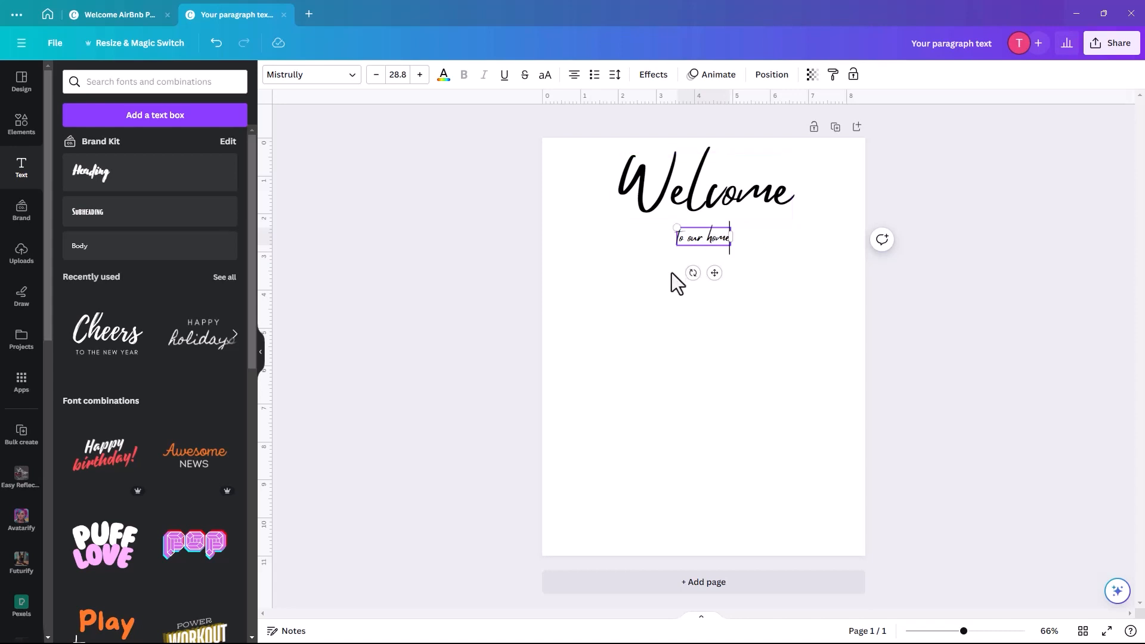
left_click(650, 282)
left_click(686, 241)
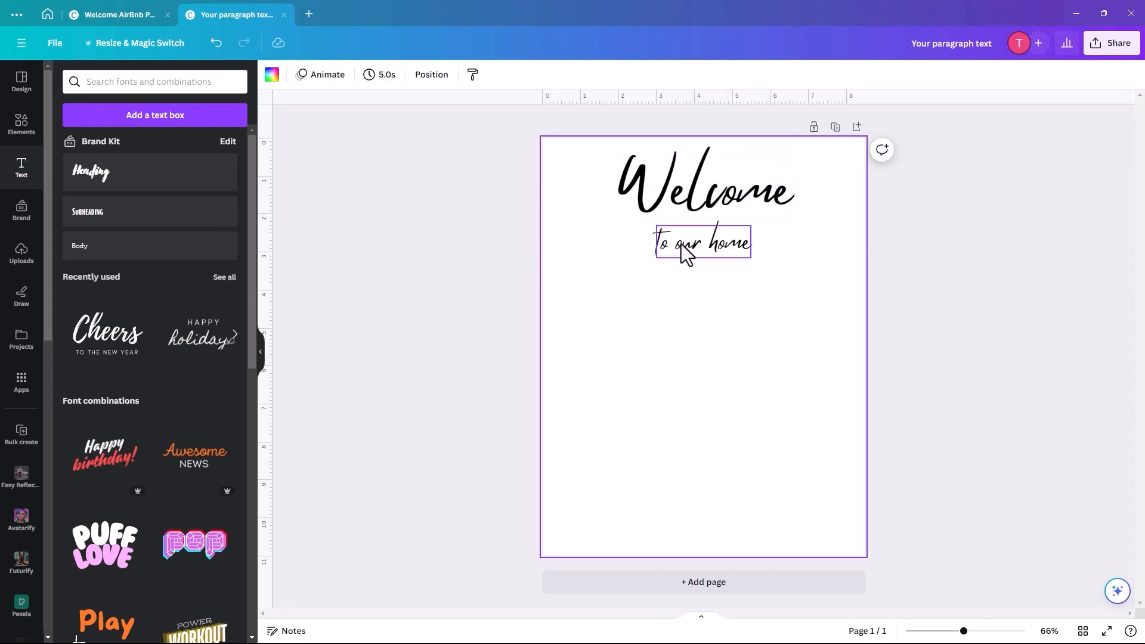
left_click(685, 253)
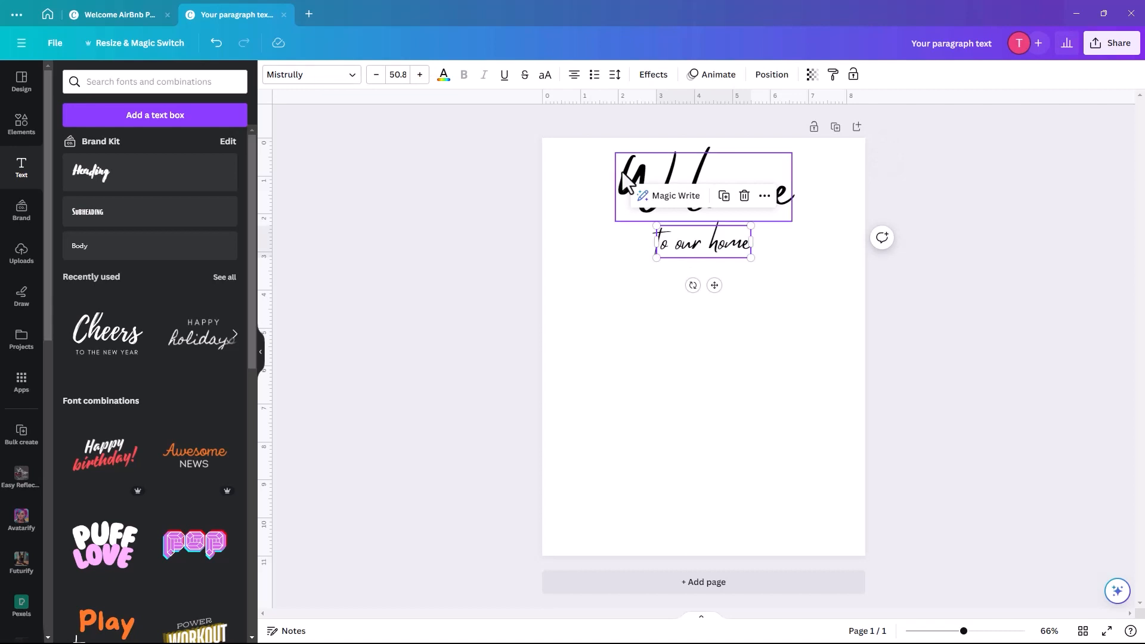
- Duplicate the To our home line, move the copy lower and enlarge it to 135 pt
left_click(729, 203)
left_click_drag(707, 263, 619, 434)
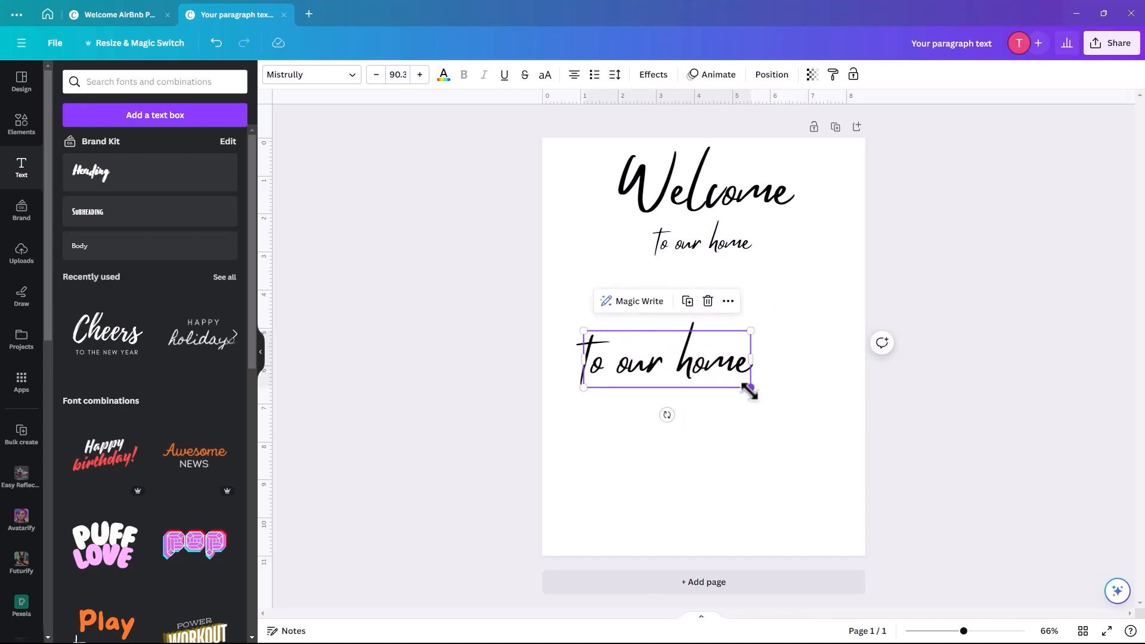
left_click_drag(780, 399, 831, 438)
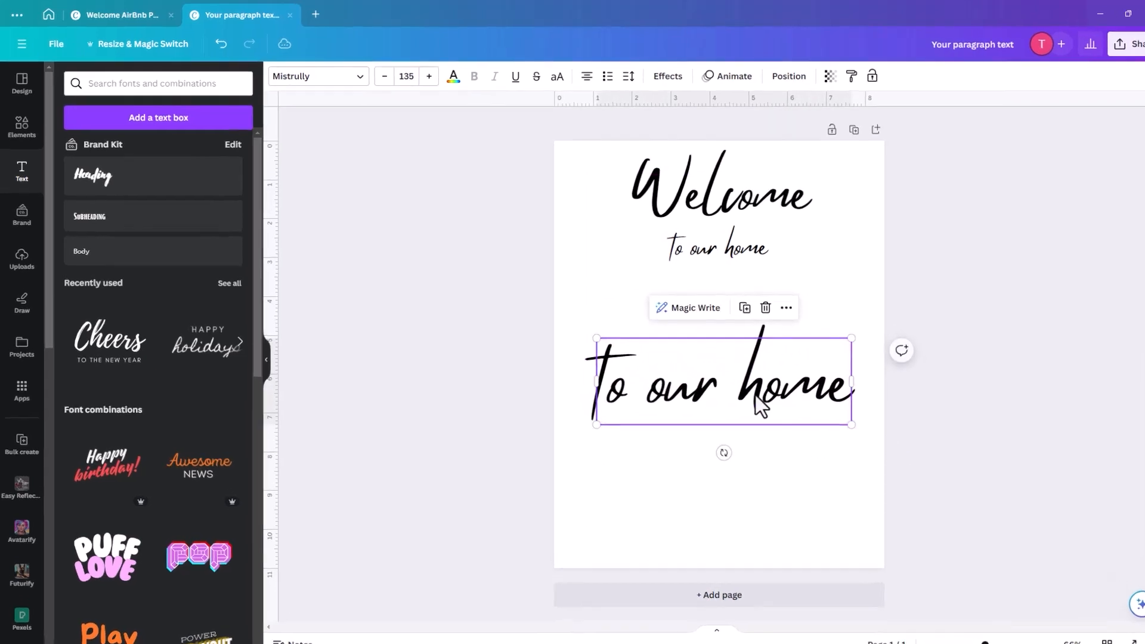
- Set the copy in Glacial Indifference and reduce its size to 96.7
double_click(733, 381)
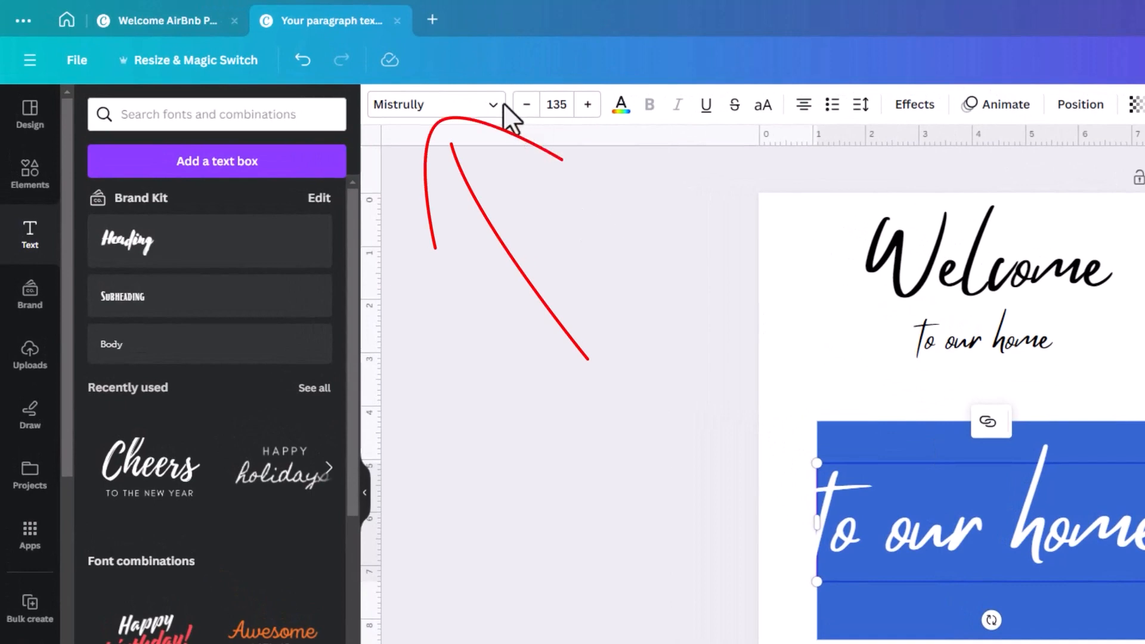
left_click(491, 108)
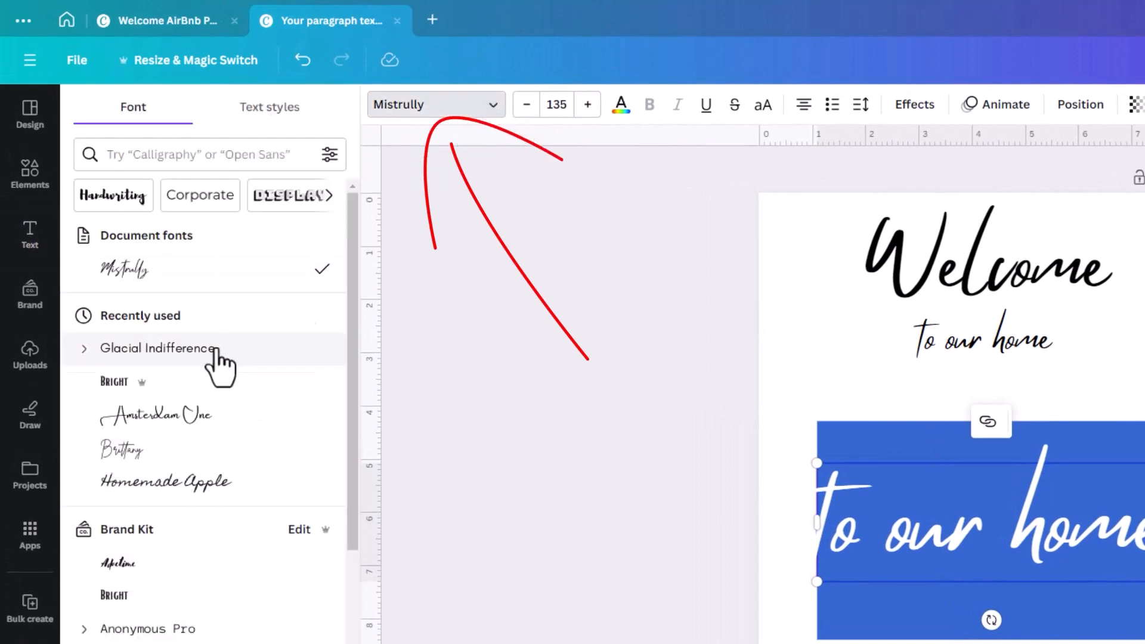
left_click(180, 362)
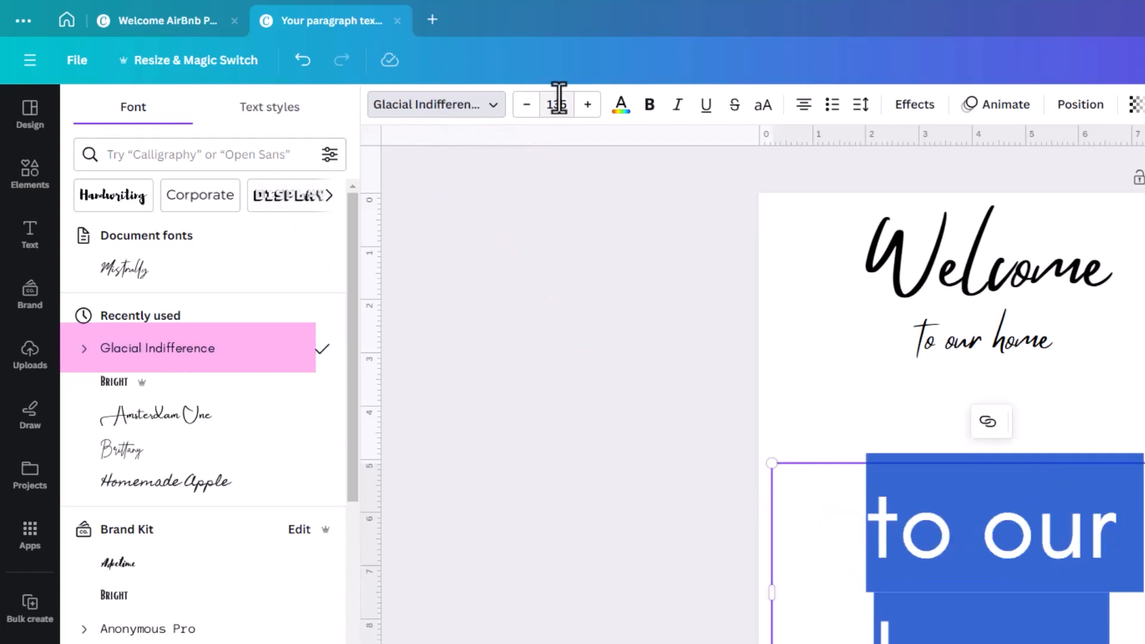
left_click(527, 105)
left_click(527, 105)
left_click(526, 105)
left_click(527, 105)
left_click(527, 105)
left_click(527, 105)
left_click(526, 105)
left_click(527, 105)
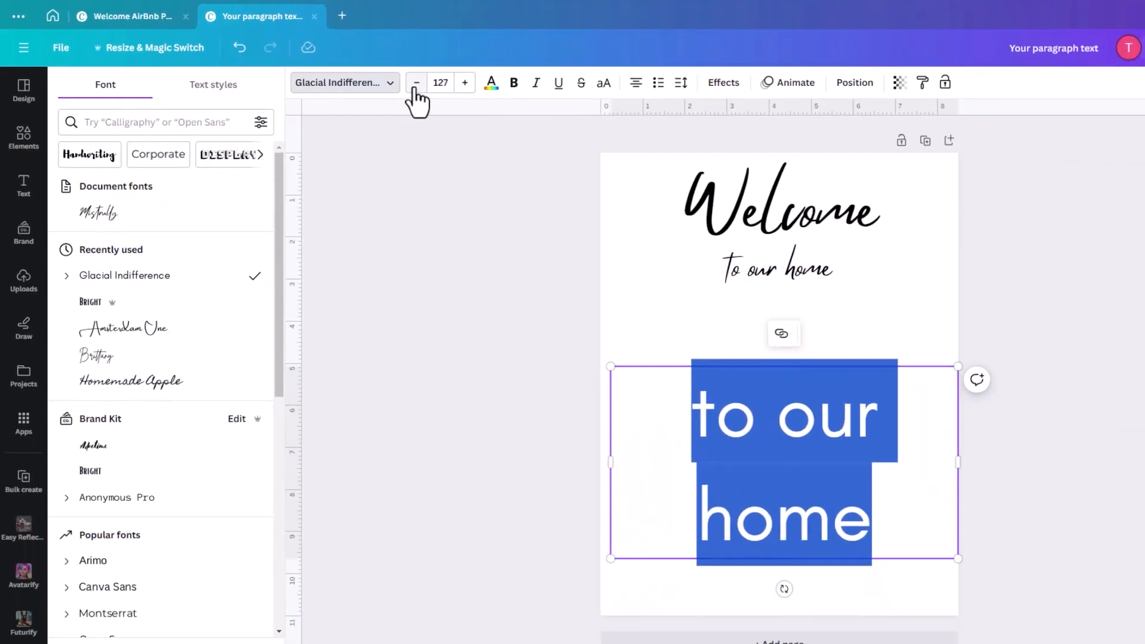
left_click(416, 86)
left_click(415, 86)
left_click(416, 86)
left_click(415, 86)
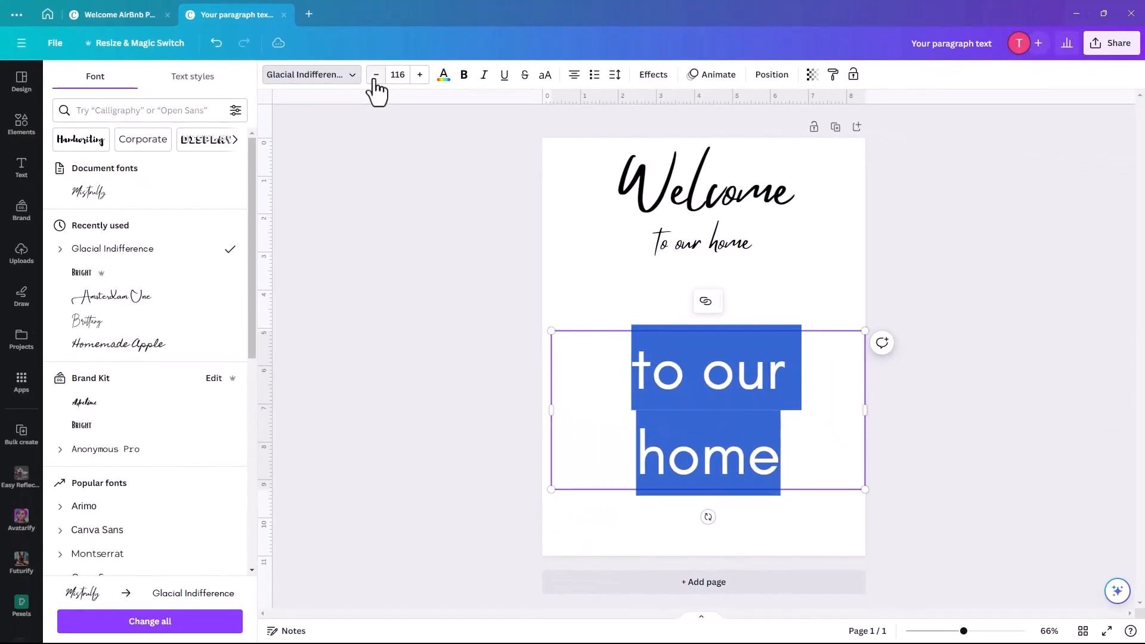
left_click(415, 85)
left_click(416, 86)
left_click(416, 86)
left_click(416, 86)
left_click(375, 77)
left_click(375, 77)
left_click(375, 77)
left_click(375, 78)
left_click(375, 78)
left_click(376, 78)
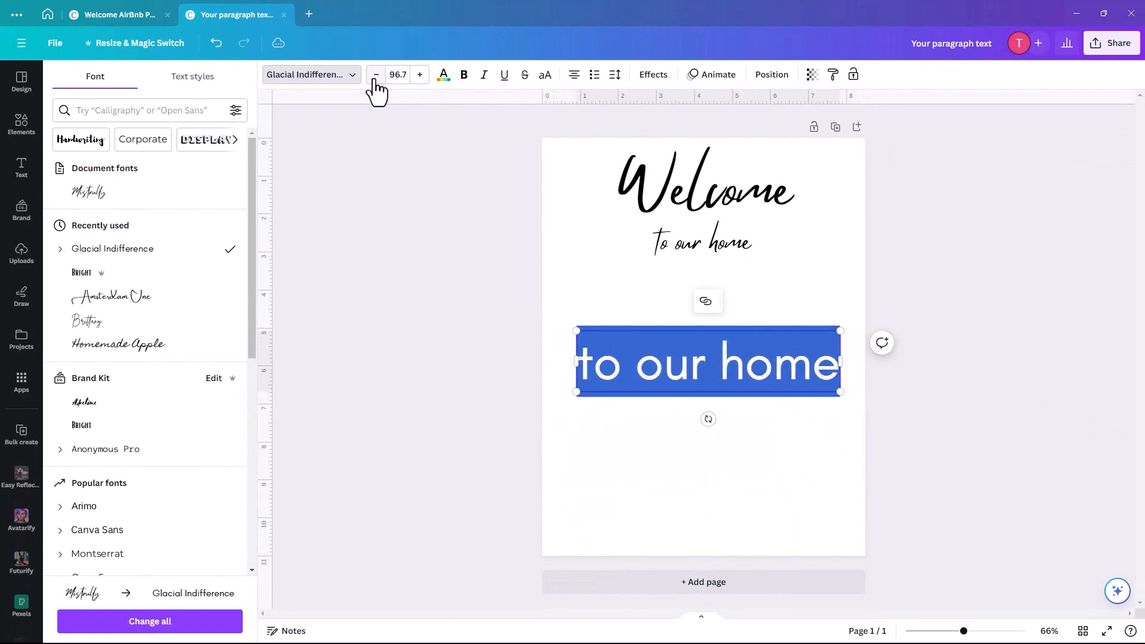
left_click(375, 78)
left_click(375, 77)
- Type 'Step inside', 'Relax' and 'Leave Your Cares Behind' on three separate lines
type("S")
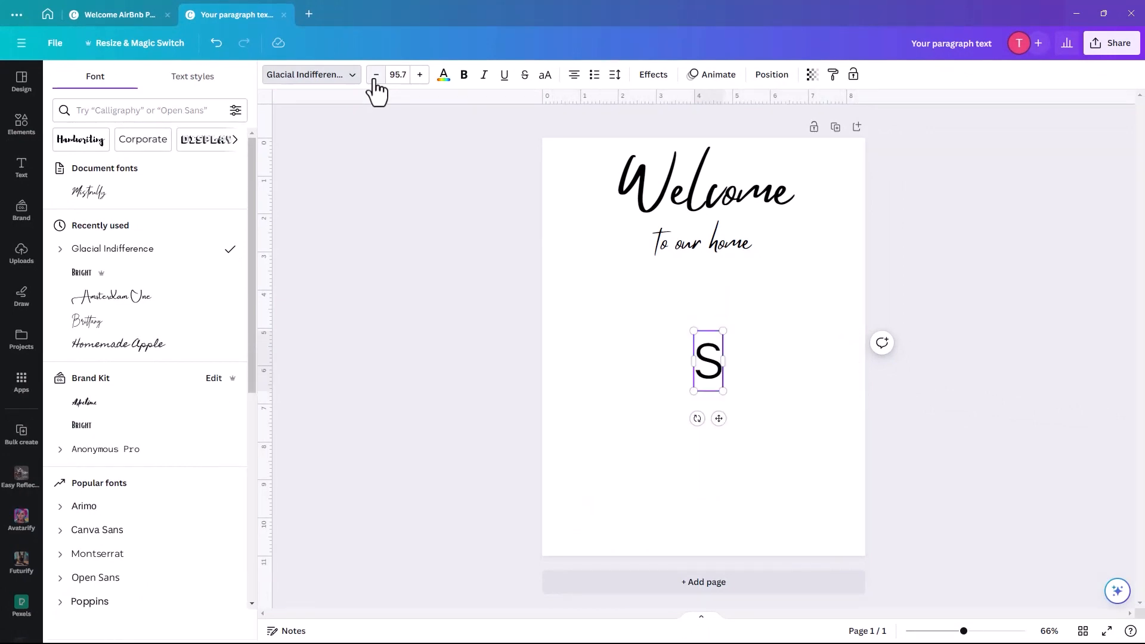
type("tep inside")
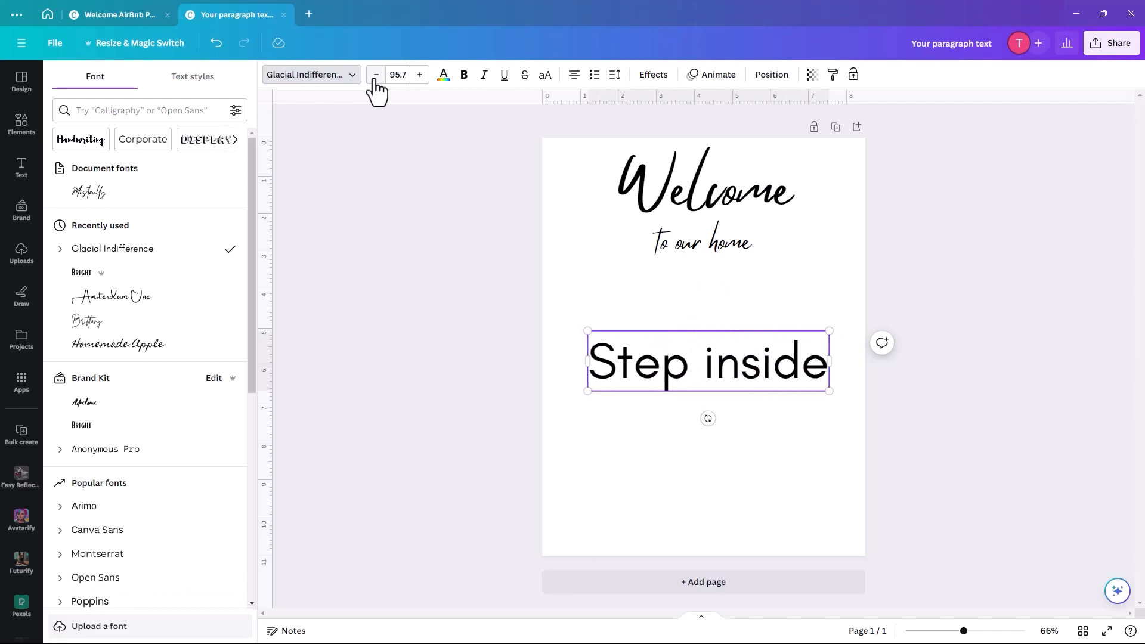
key("Return")
type("Relax")
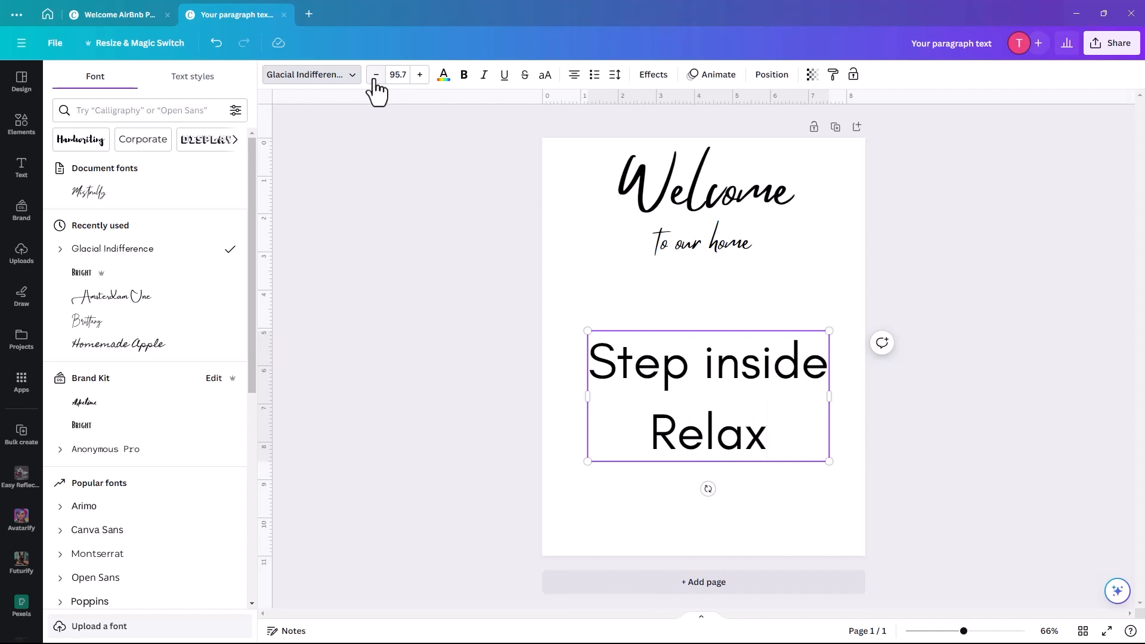
key("Return")
type("L")
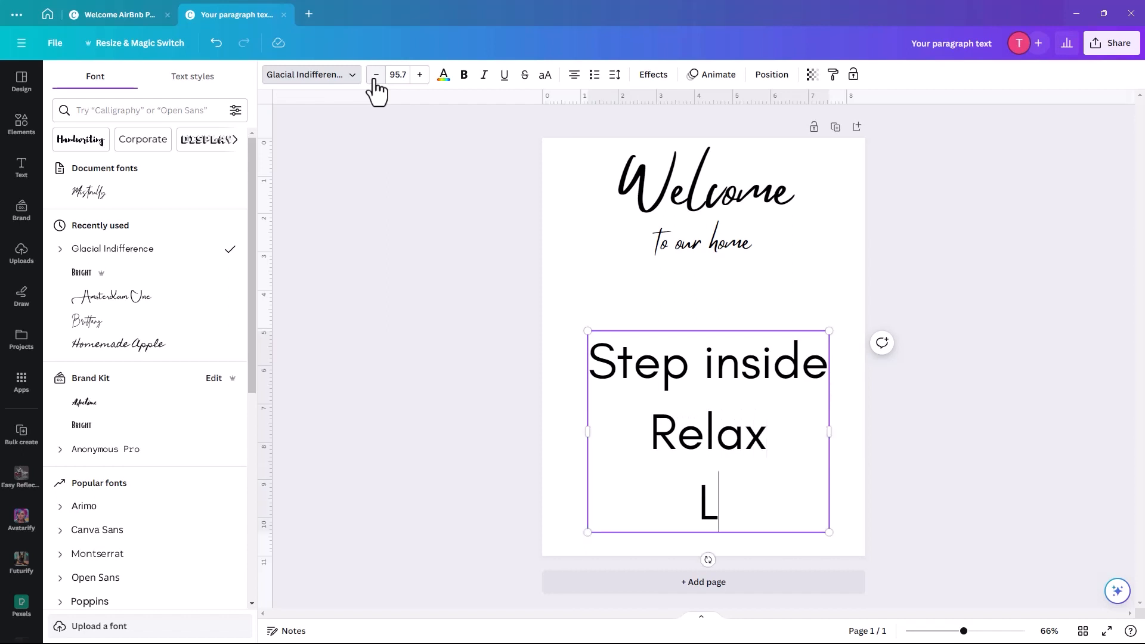
type("eave ")
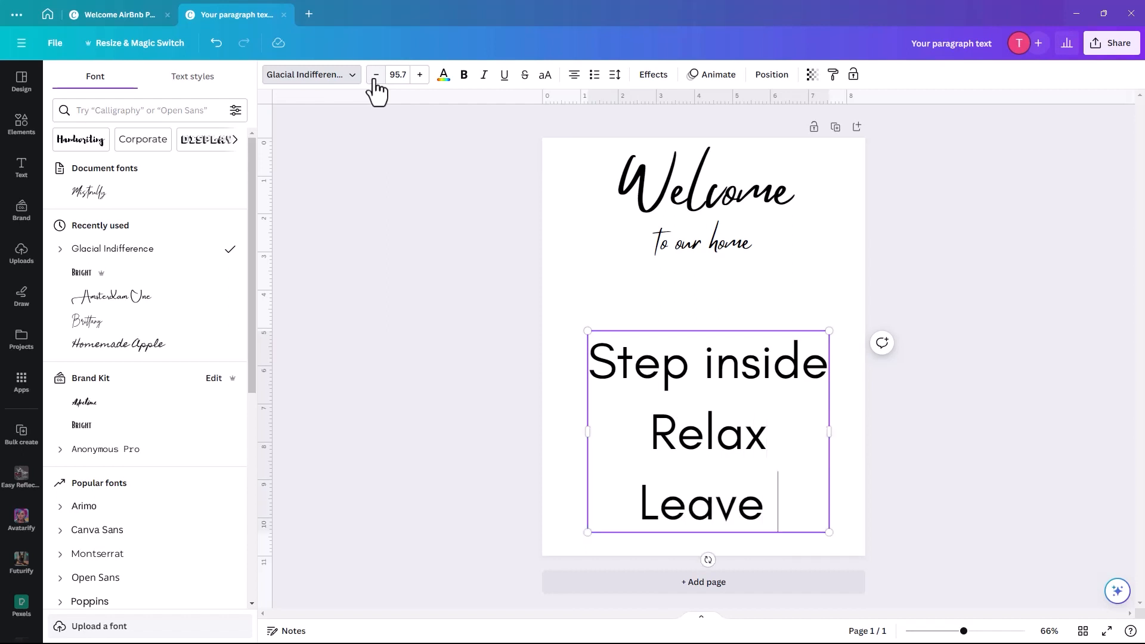
type("Your")
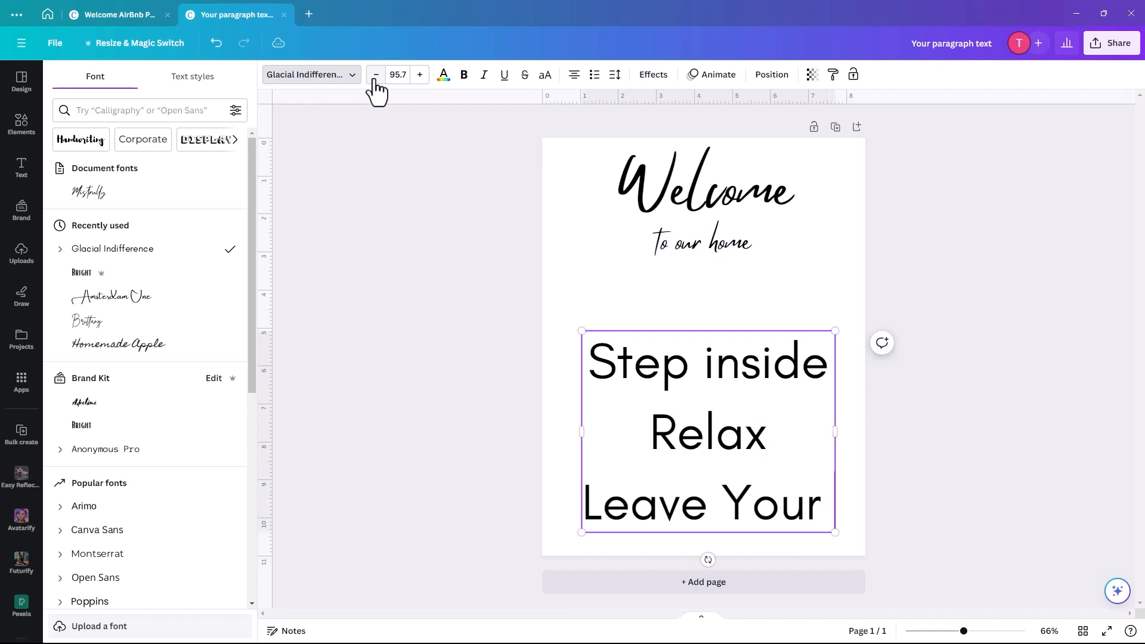
type(" Cares Beh")
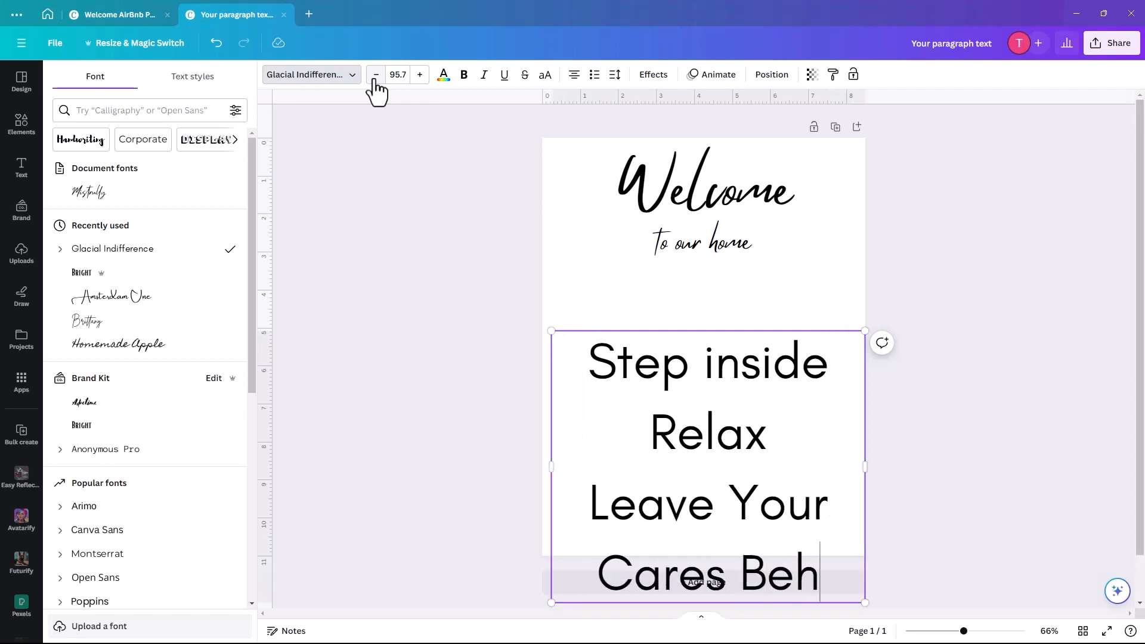
type("ind")
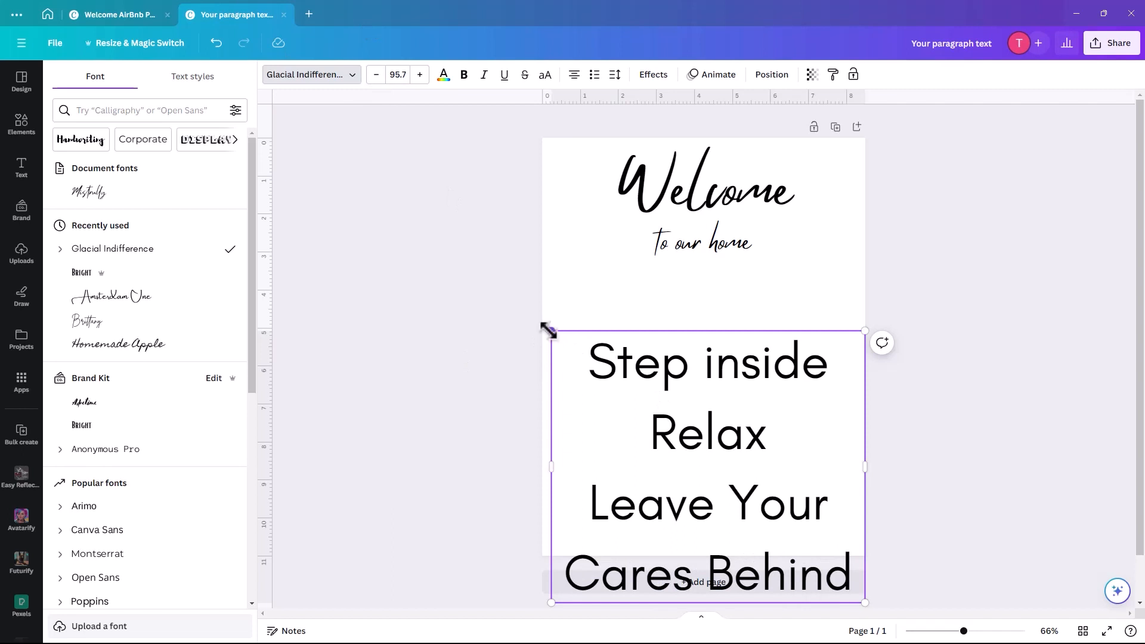
- Widen the text box so each phrase fits one line and set all text to size 48
left_click_drag(547, 330, 657, 320)
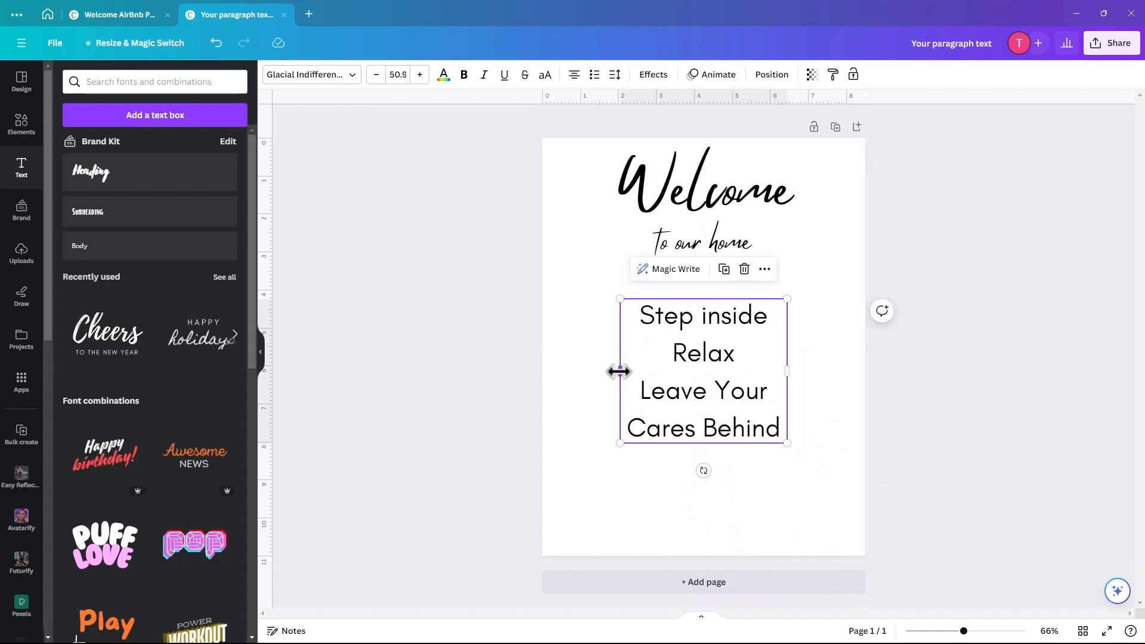
left_click_drag(619, 371, 542, 377)
left_click_drag(787, 368, 865, 378)
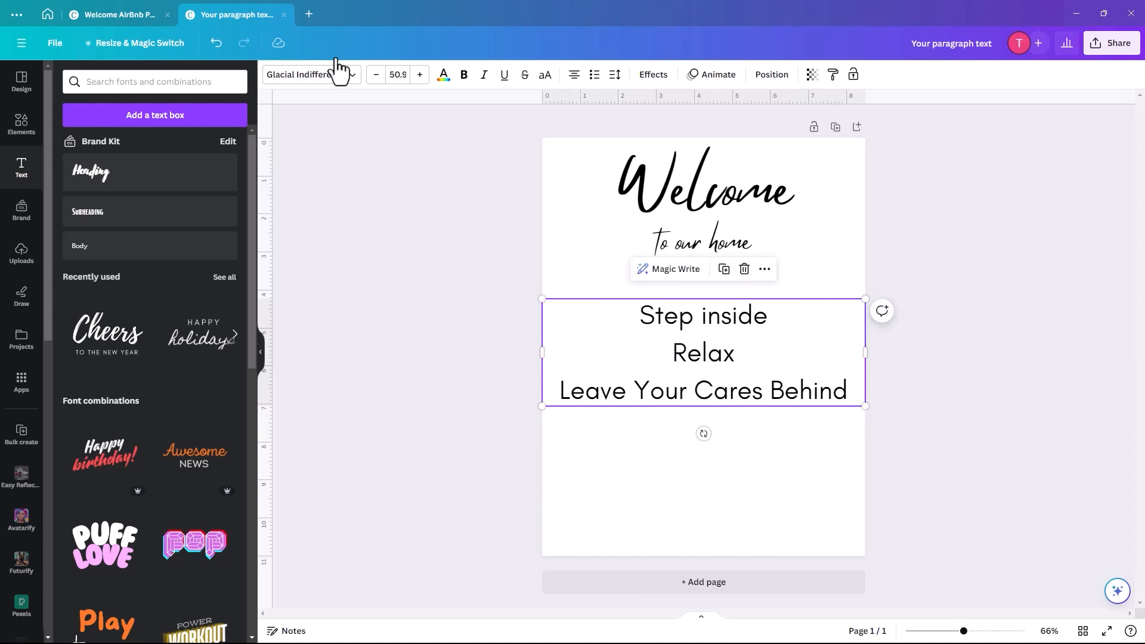
left_click(631, 315)
left_click_drag(643, 316, 852, 388)
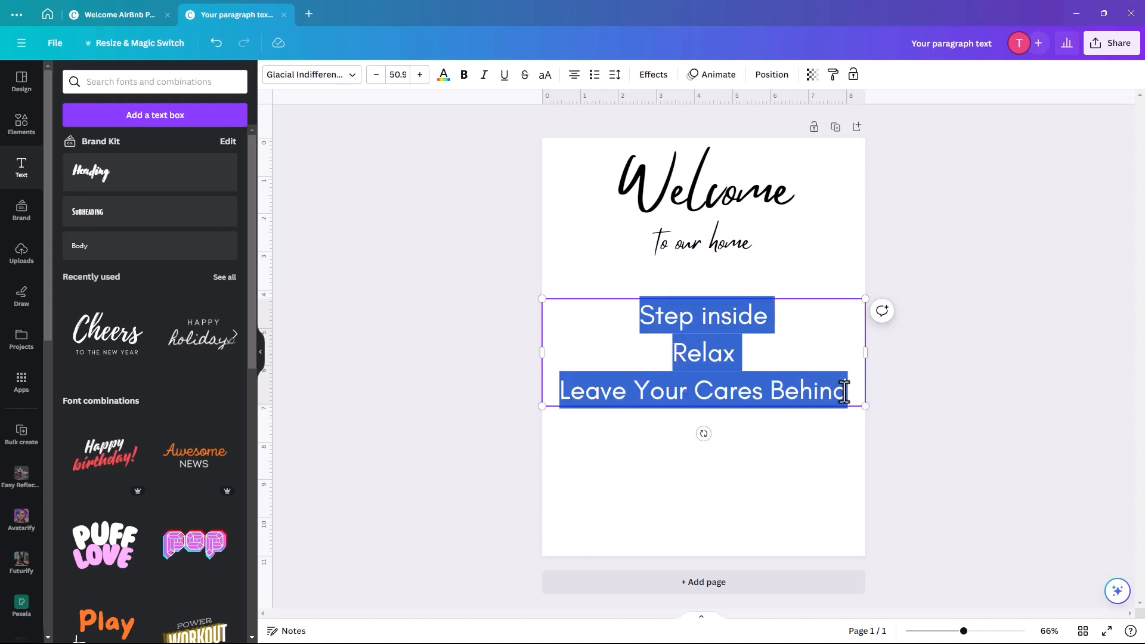
left_click(394, 76)
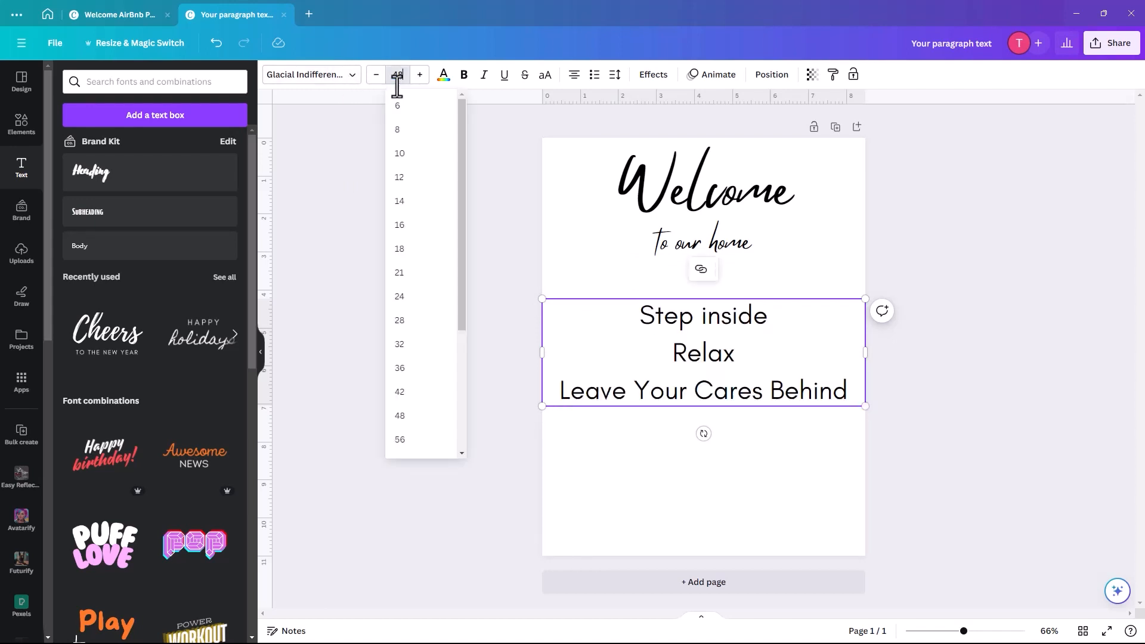
key("Return")
left_click(342, 119)
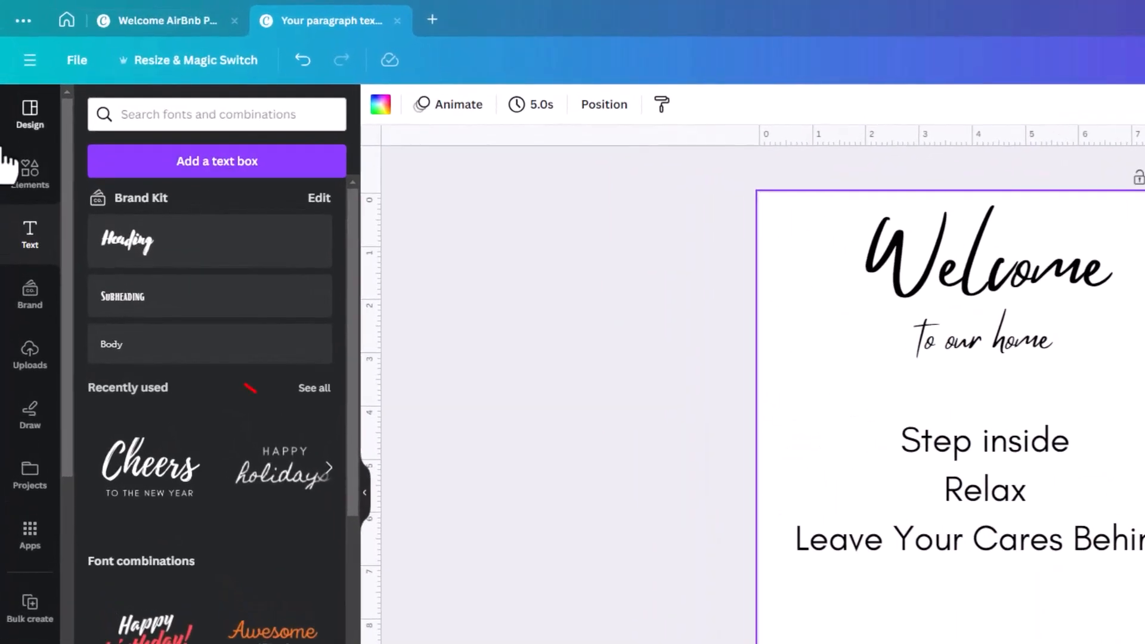
- Search Graphics for 'house key' and filter the results to free items
left_click(30, 172)
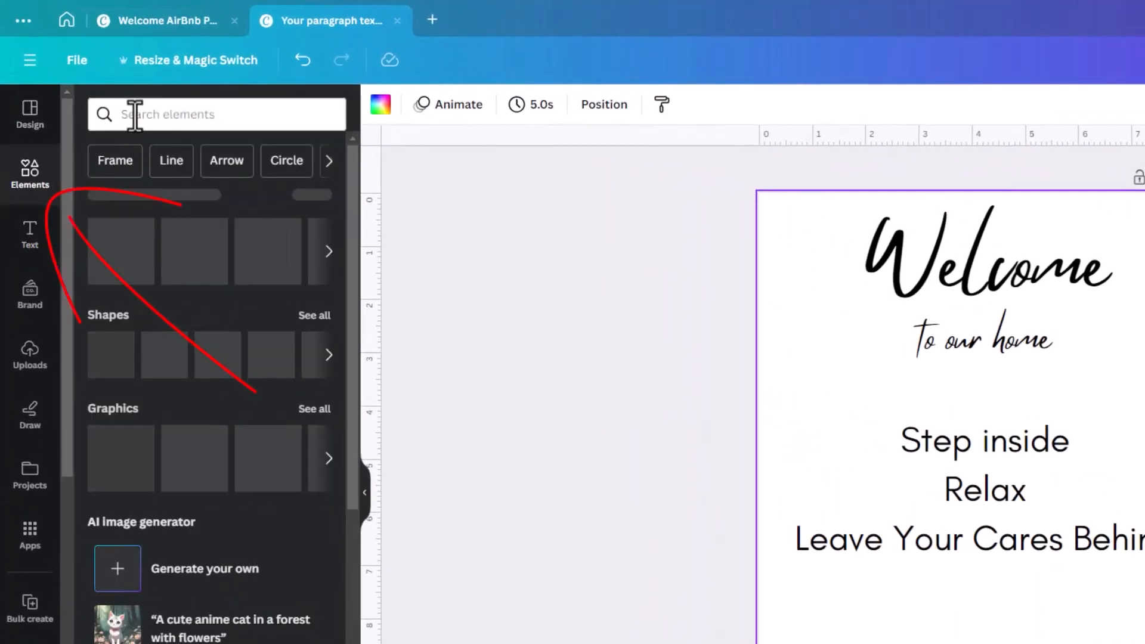
left_click(134, 115)
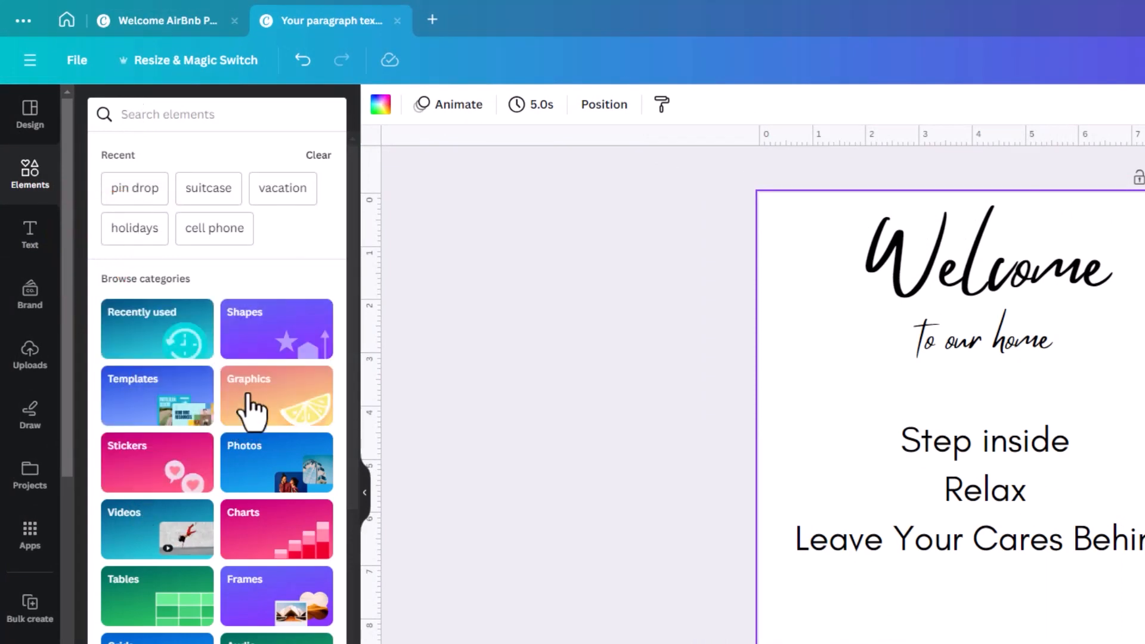
left_click(250, 411)
left_click(130, 144)
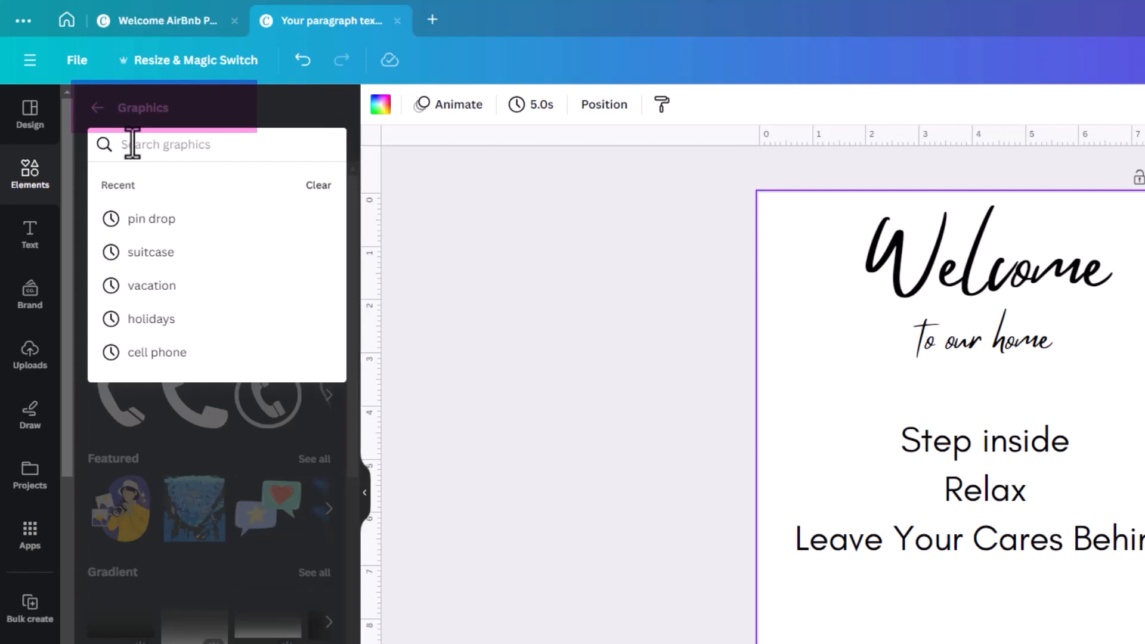
type("house")
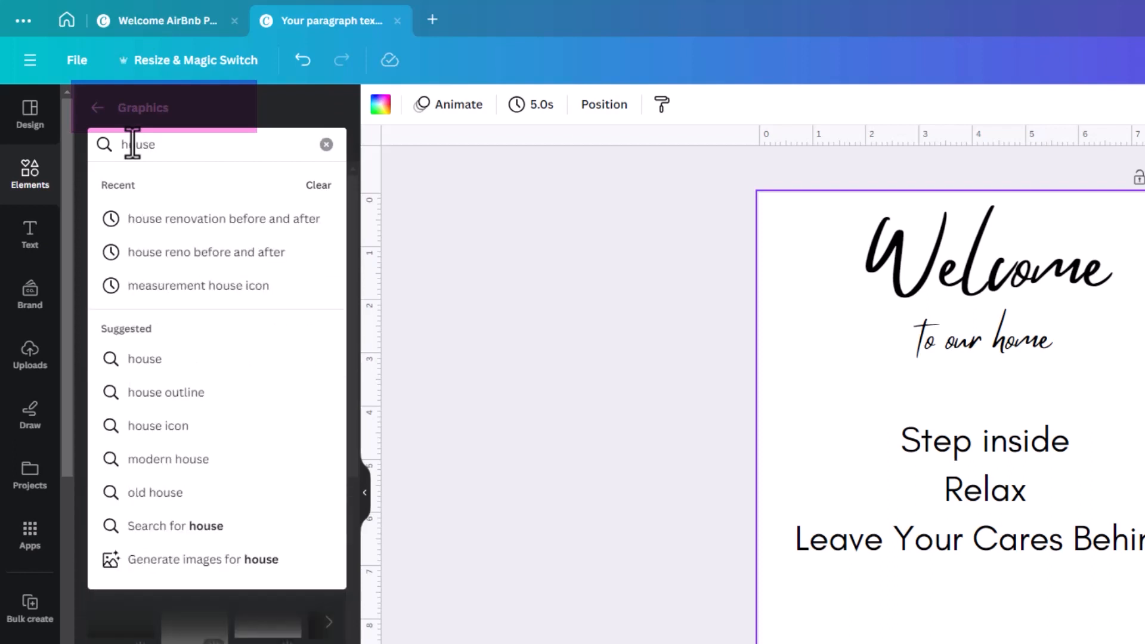
type(" key")
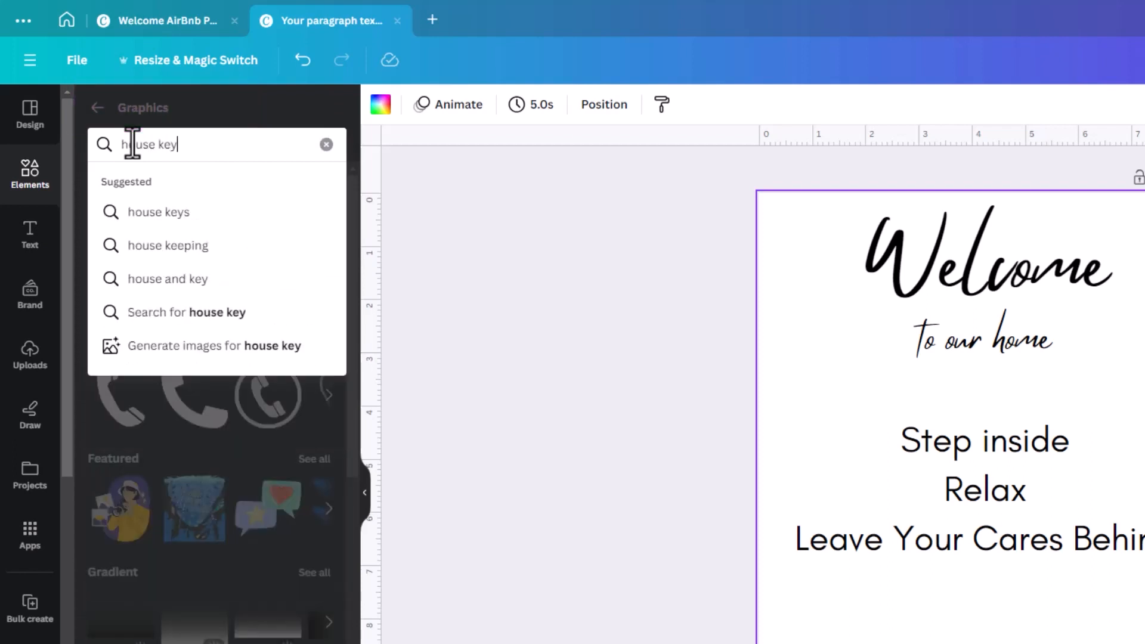
key("Return")
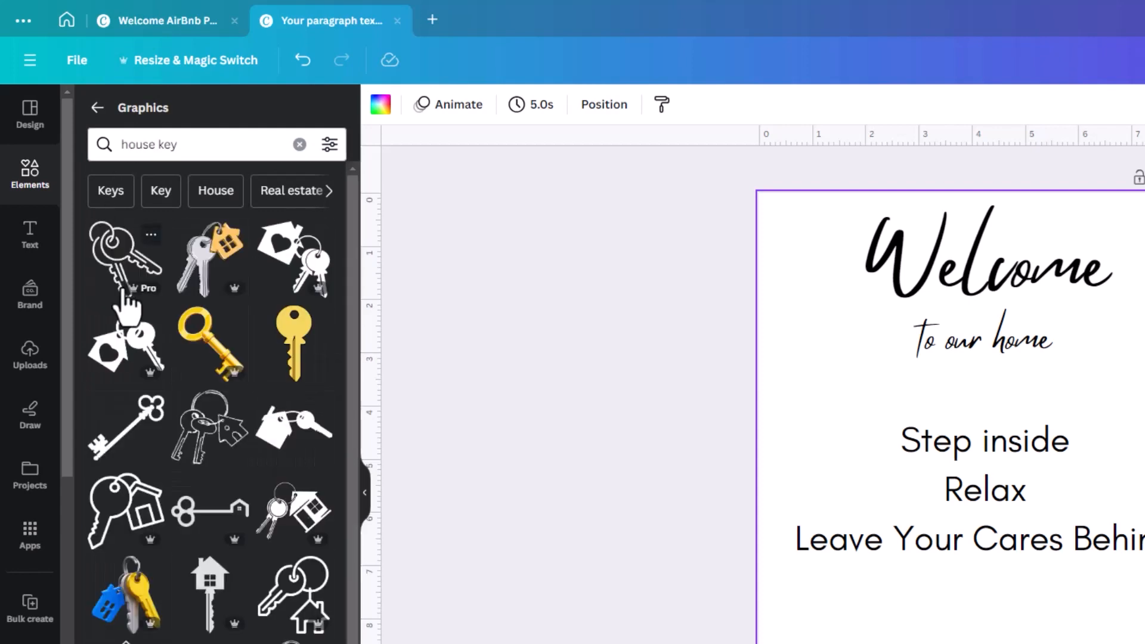
left_click(330, 146)
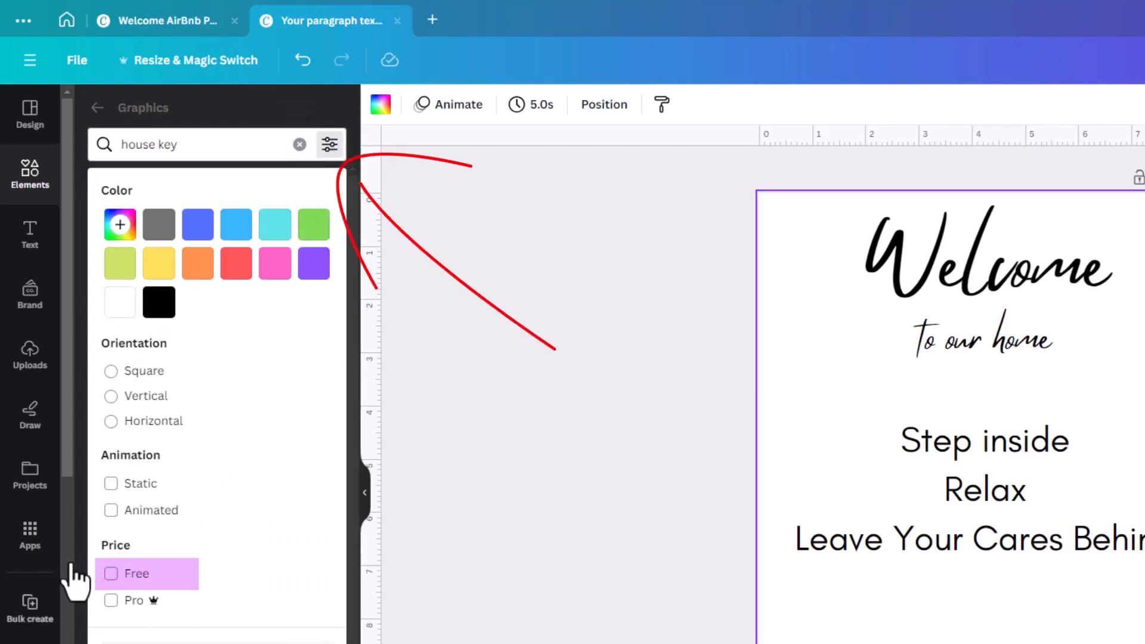
left_click(110, 574)
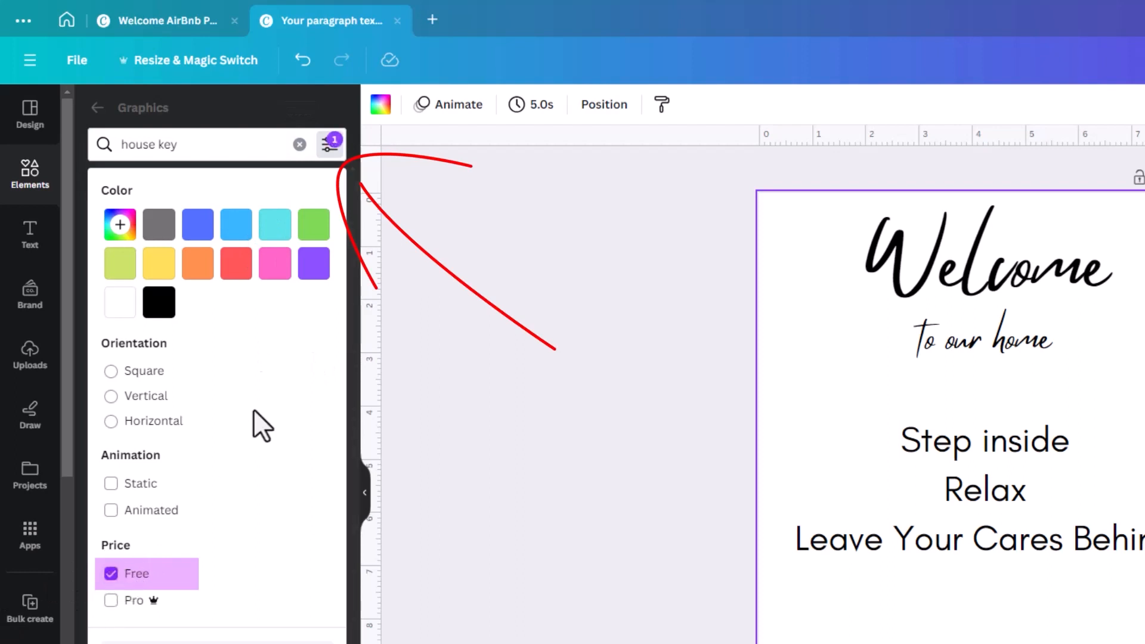
left_click(248, 104)
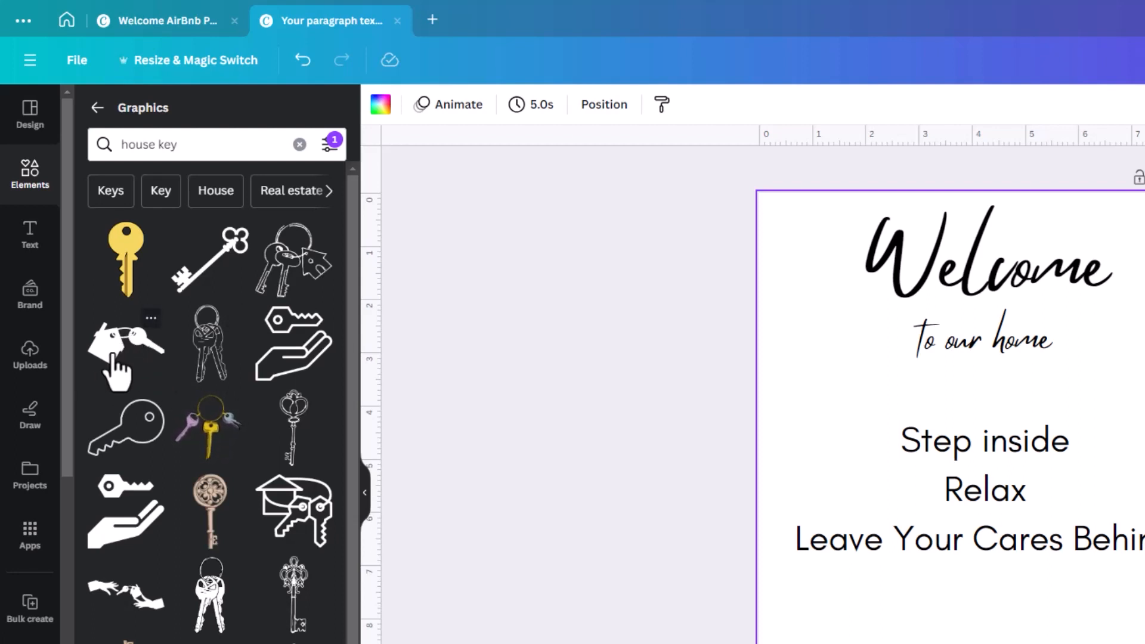
- Scroll through the results and add the house-keychain graphic to the page
scroll(167, 376, "down", 4)
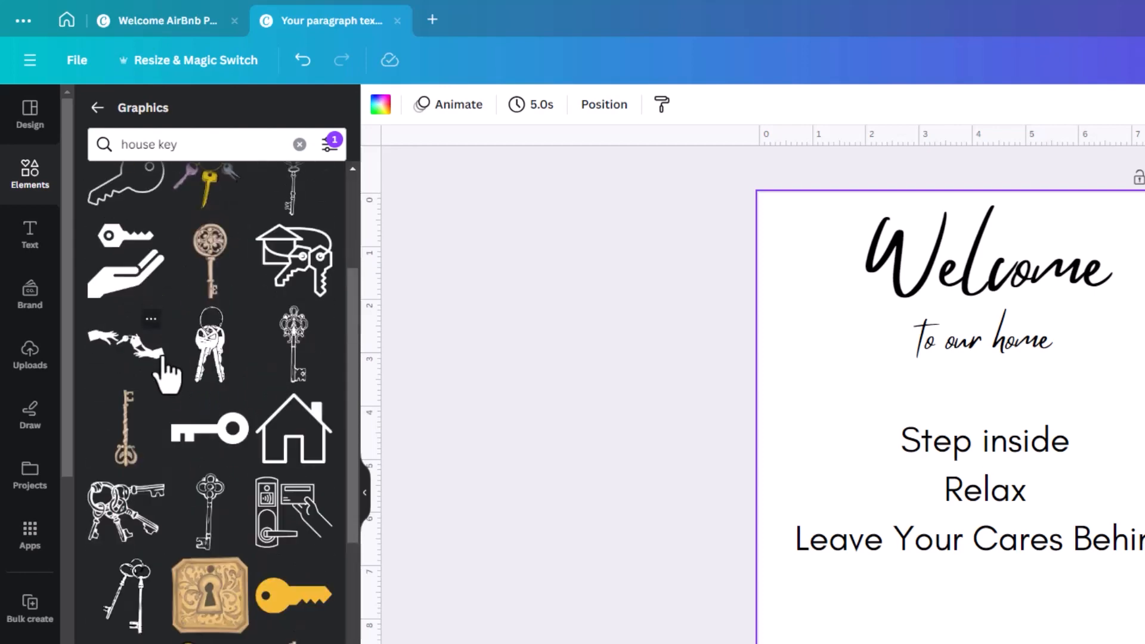
scroll(167, 374, "down", 4)
scroll(167, 375, "down", 3)
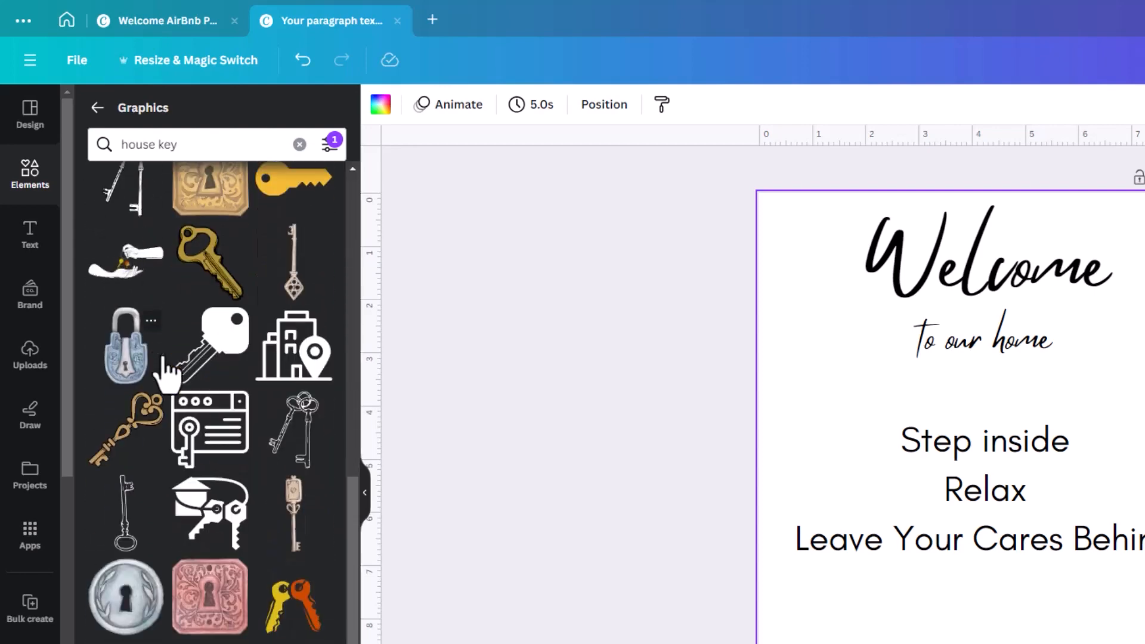
scroll(167, 375, "down", 10)
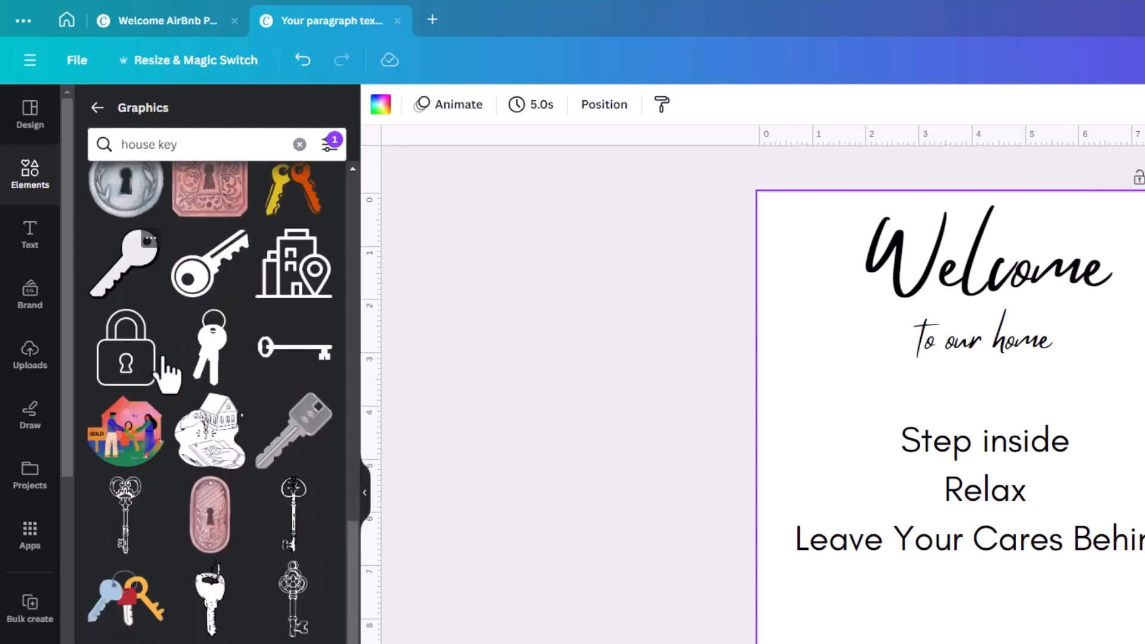
scroll(258, 537, "down", 3)
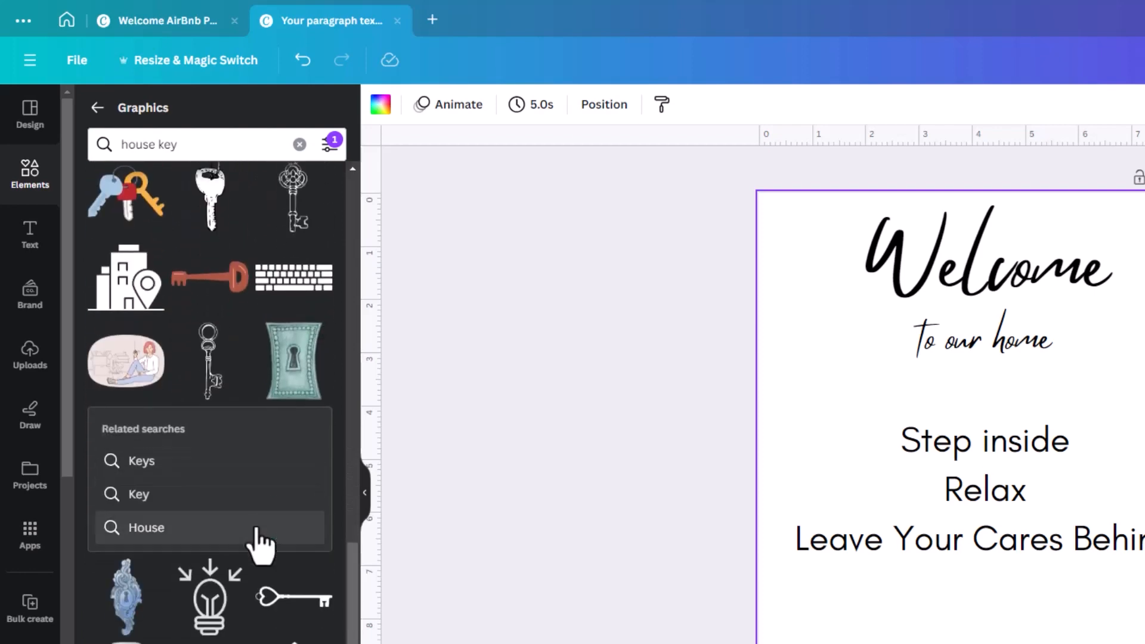
left_click_drag(349, 612, 345, 193)
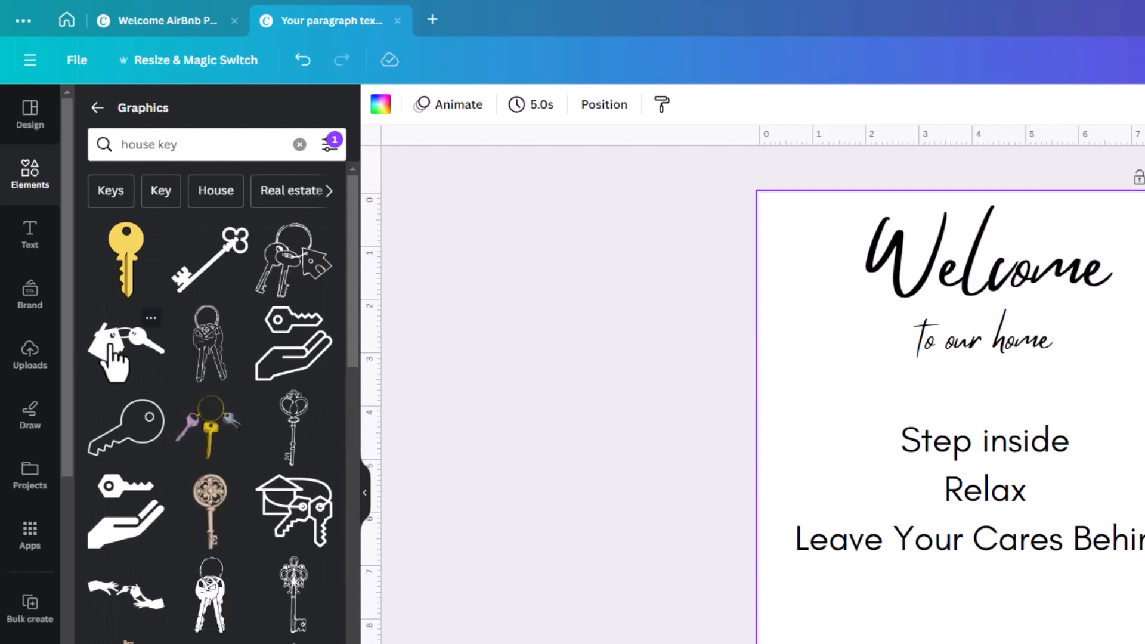
left_click(107, 343)
- Place the house-key graphic beneath the text block, aligned on the centre guide
left_click_drag(934, 487, 933, 643)
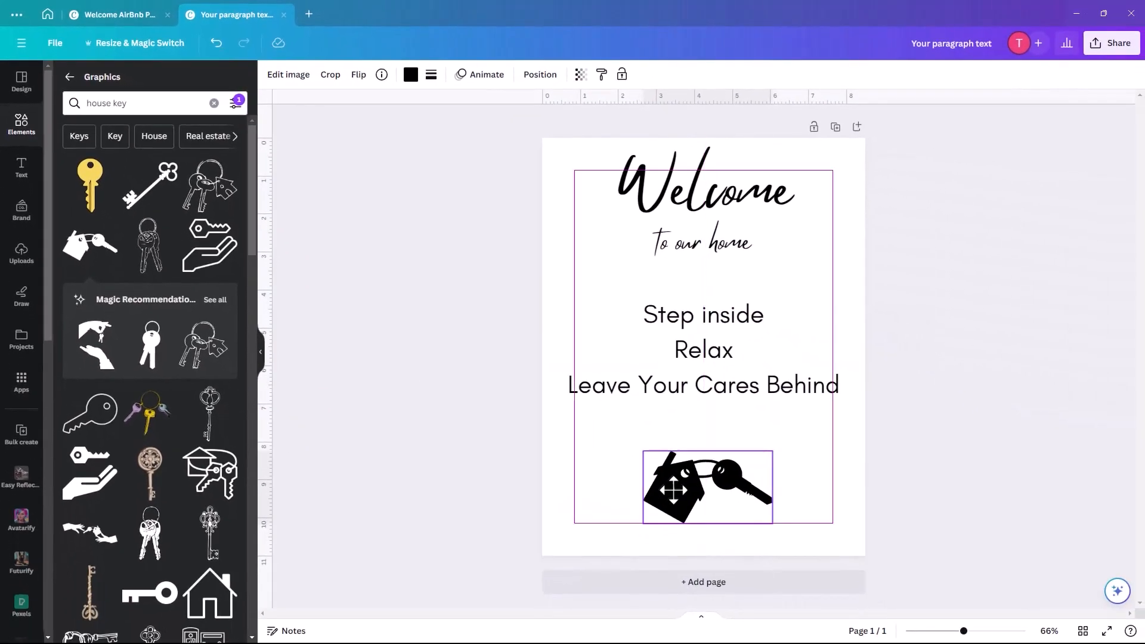
left_click_drag(667, 482, 668, 469)
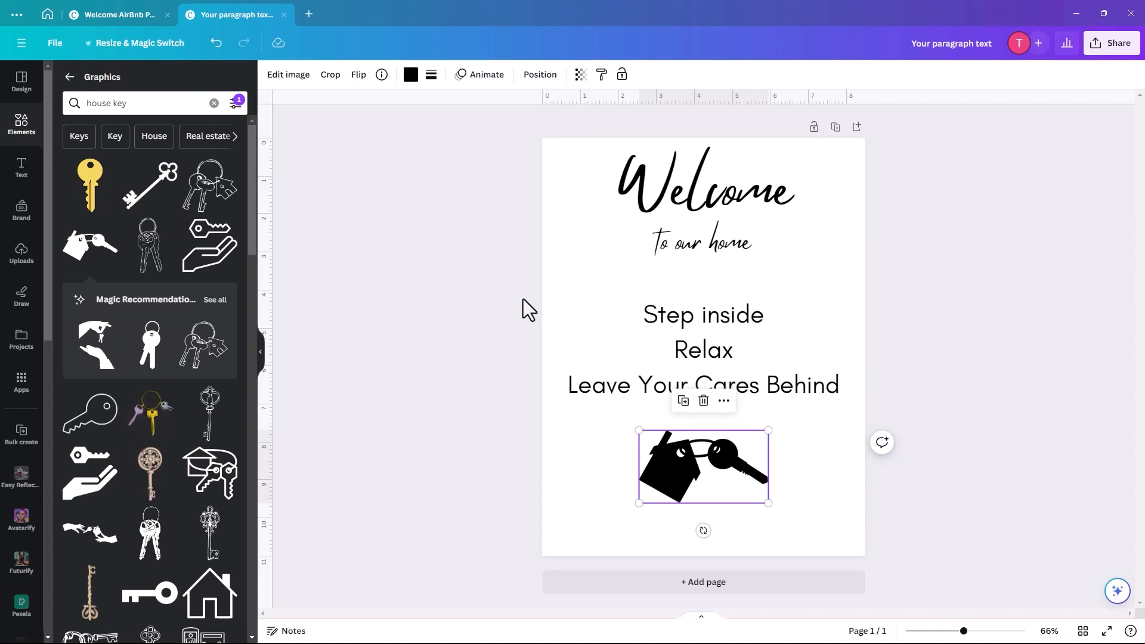
left_click_drag(686, 482, 686, 503)
left_click(648, 416)
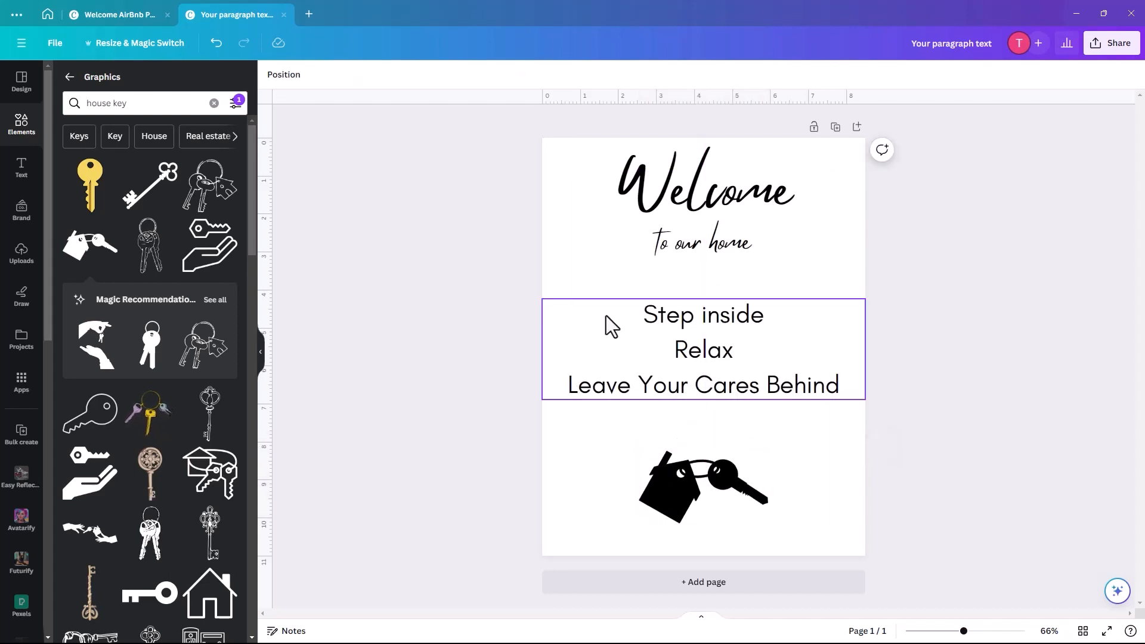
left_click(20, 128)
- Search graphics for 'swish', add the multi-line swoosh and shrink it into a small accent above Step inside
left_click(132, 81)
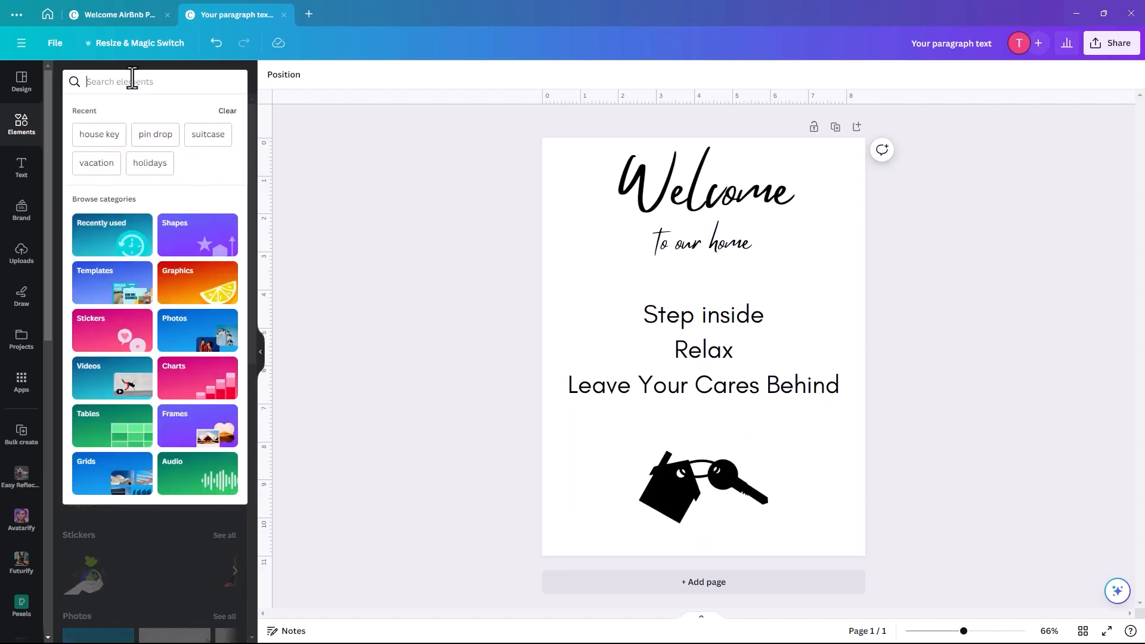
type("swis")
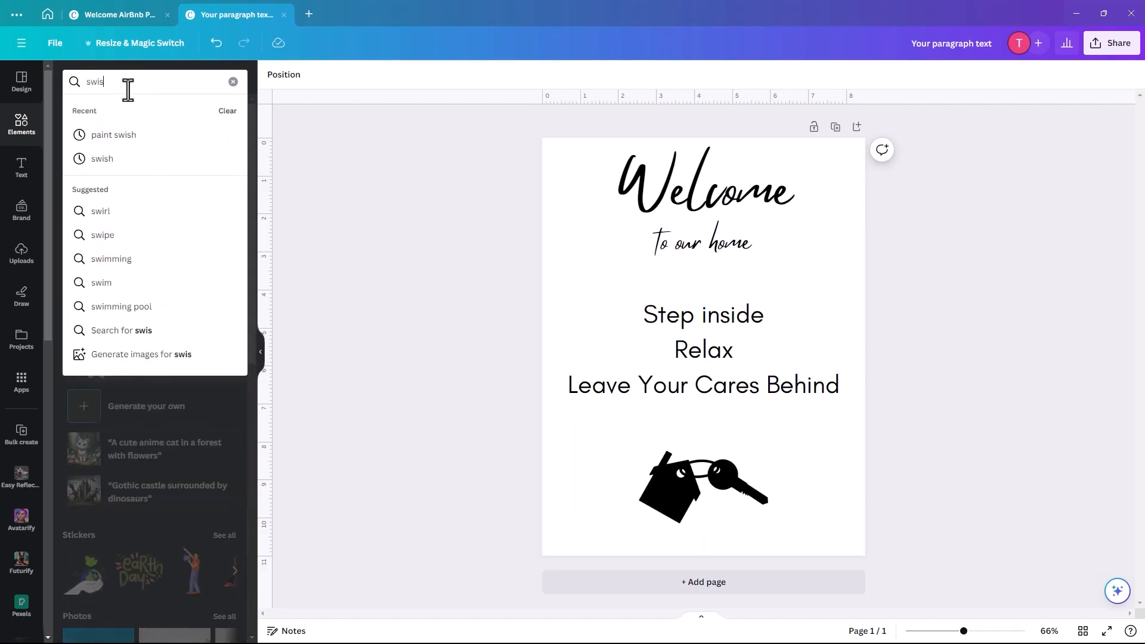
type("h")
key("Return")
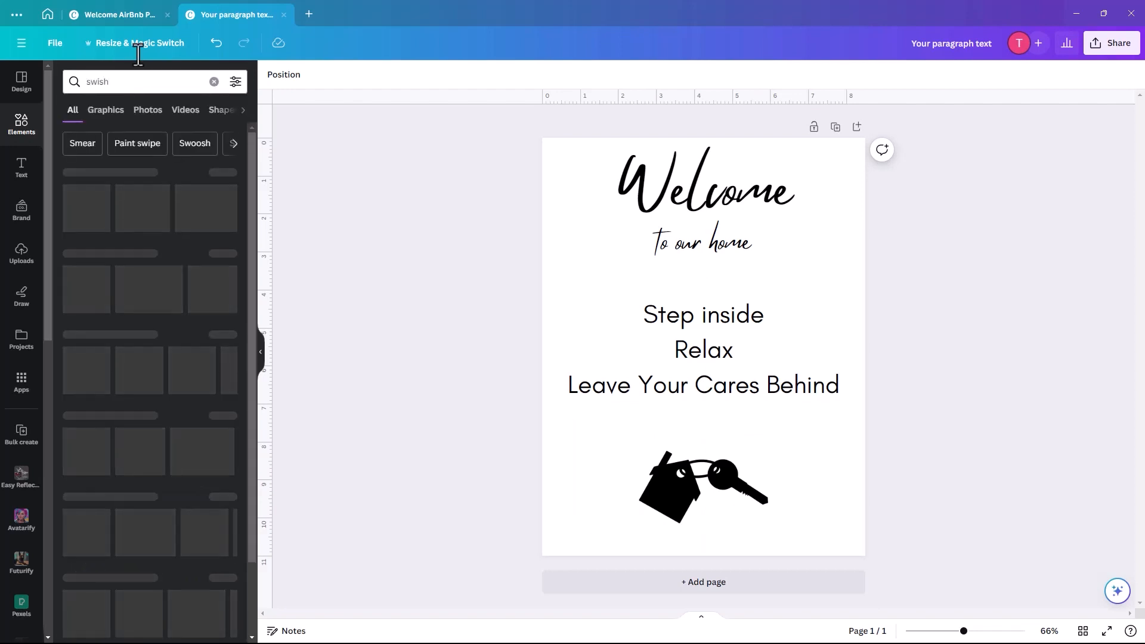
left_click(225, 173)
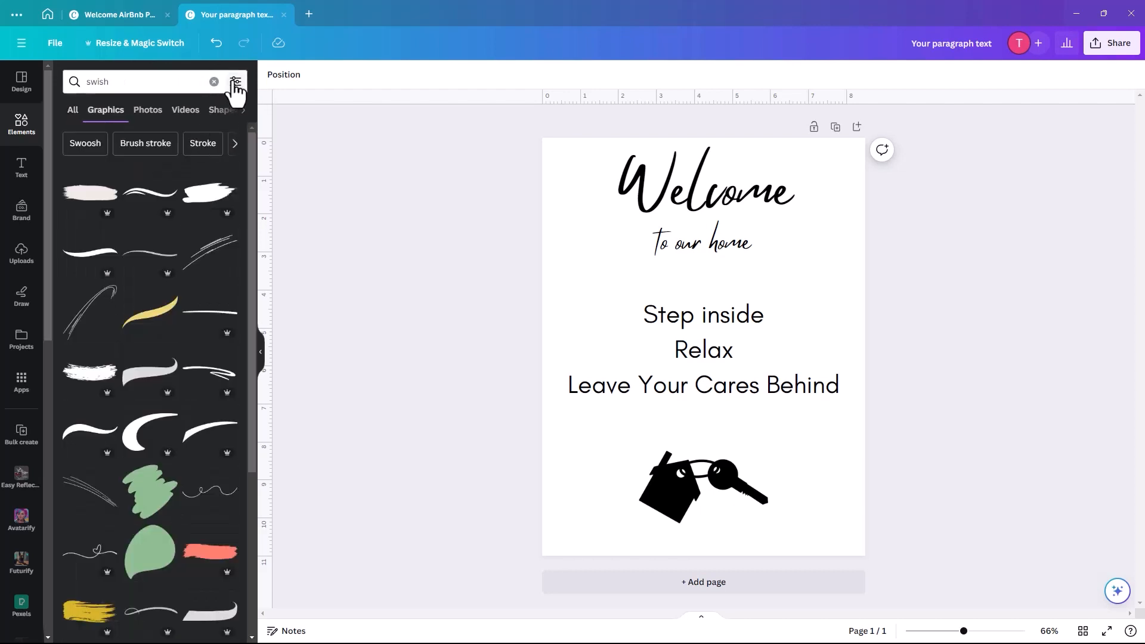
left_click(213, 255)
left_click_drag(708, 358, 706, 286)
left_click_drag(768, 248, 713, 269)
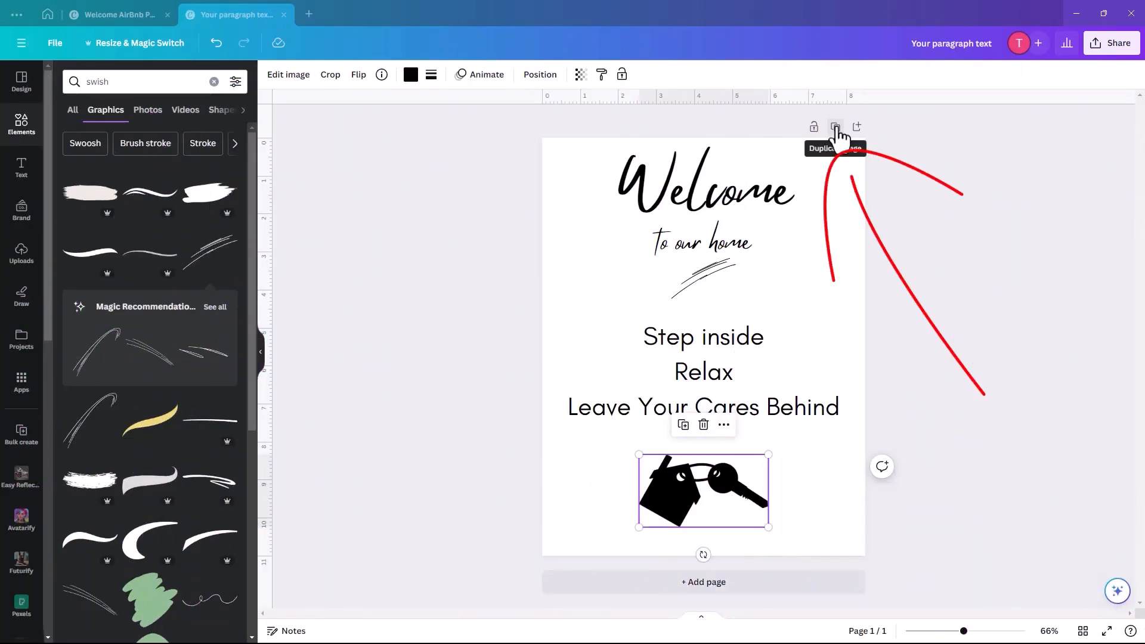
- Duplicate the page and change the page 2 heading from Welcome to WiFi
left_click(835, 128)
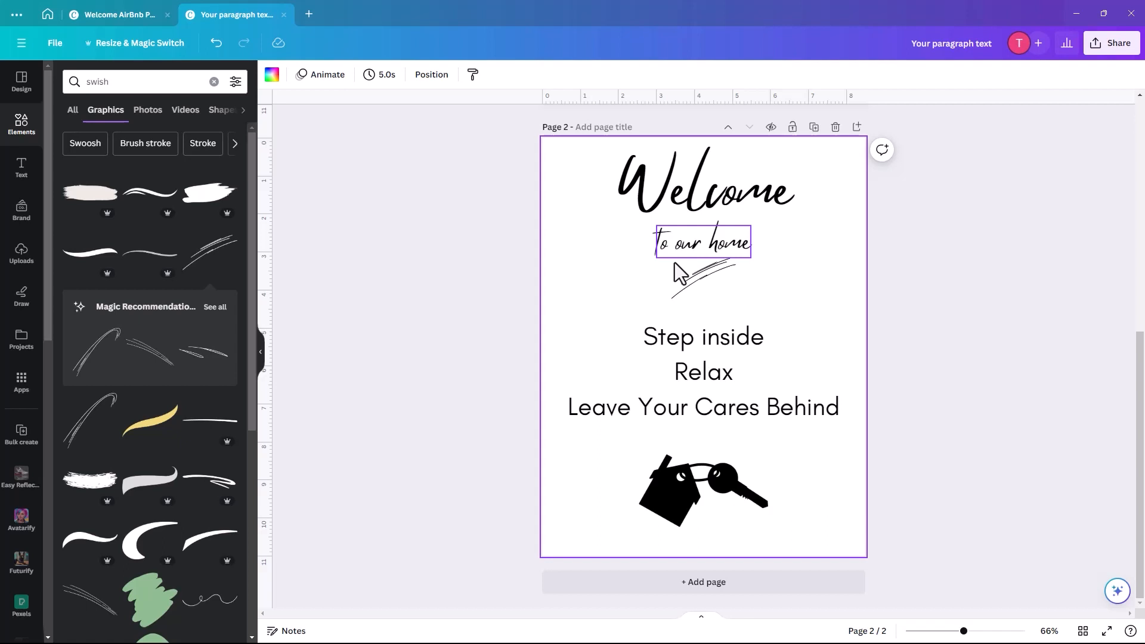
left_click(704, 199)
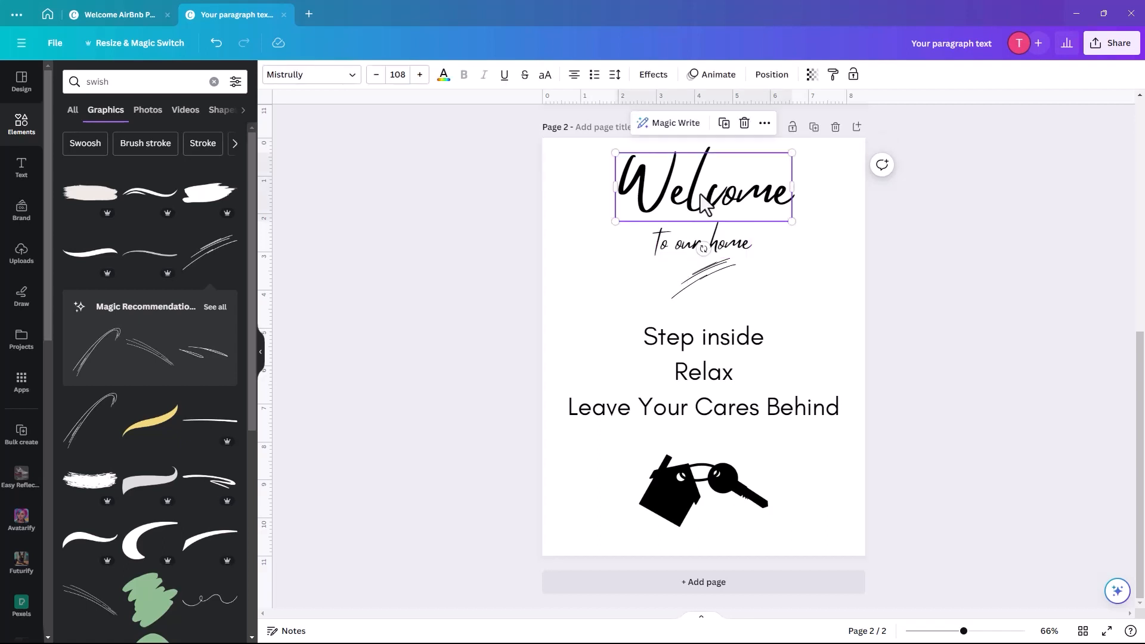
double_click(689, 197)
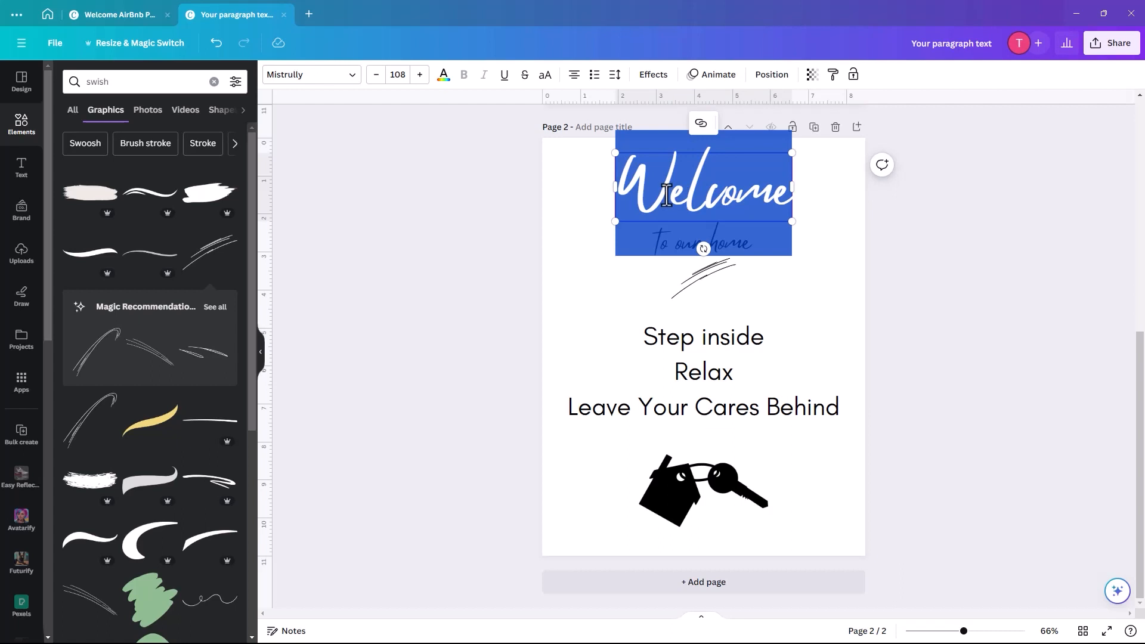
type("Wif")
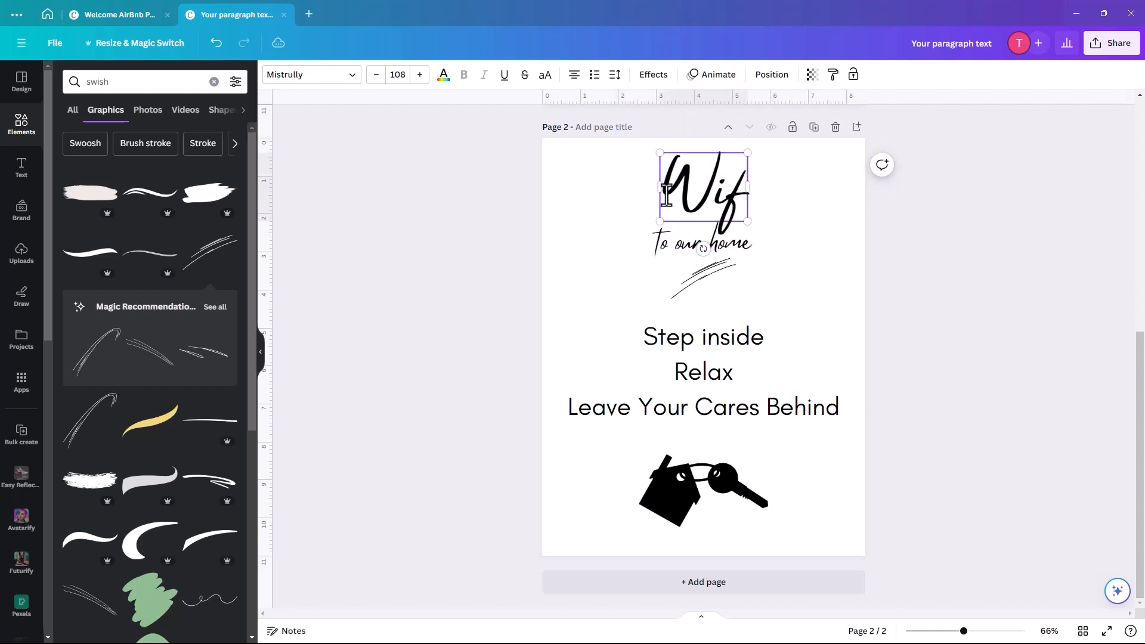
key("BackSpace")
type("Fi")
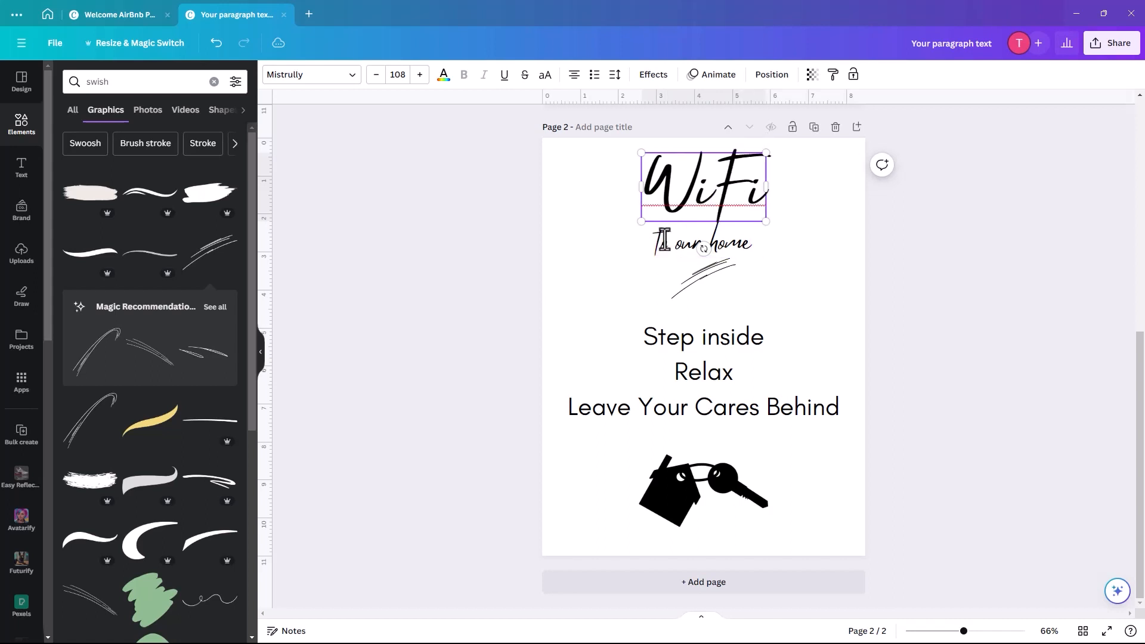
left_click(584, 278)
- Replace the 'to our home' subtitle with 'is available'
left_click(671, 249)
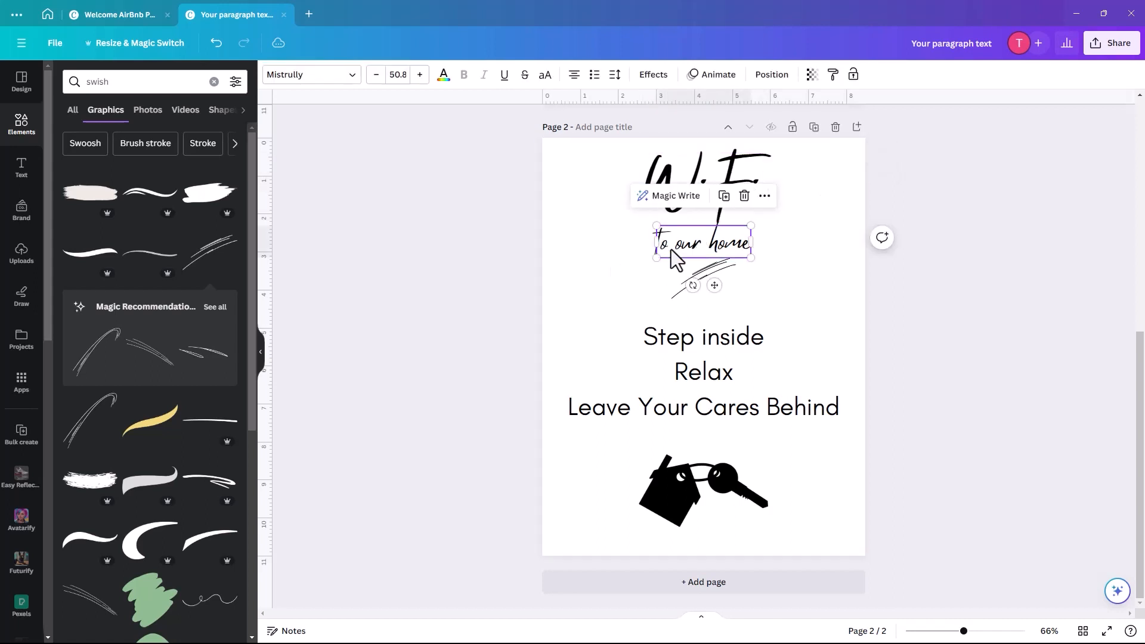
double_click(678, 250)
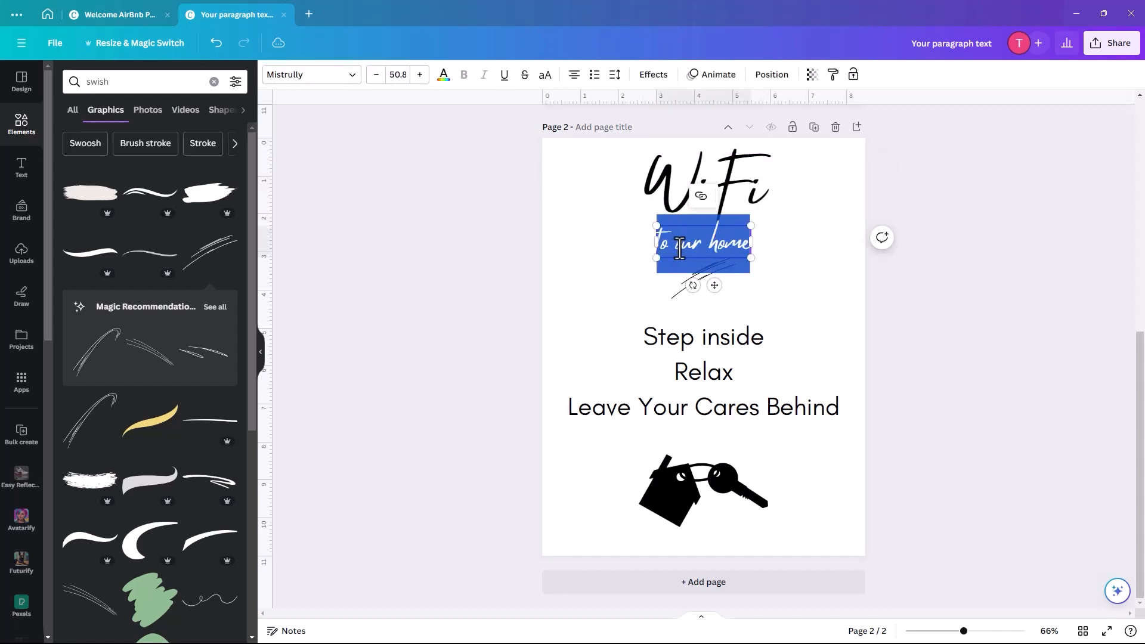
type("is ava")
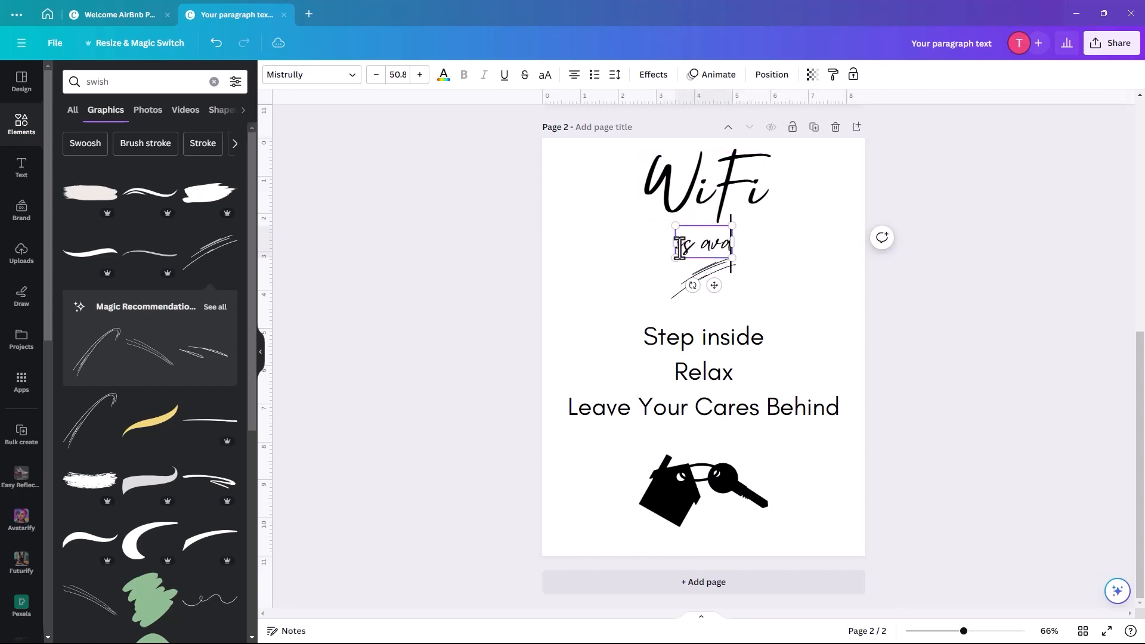
type("ilable")
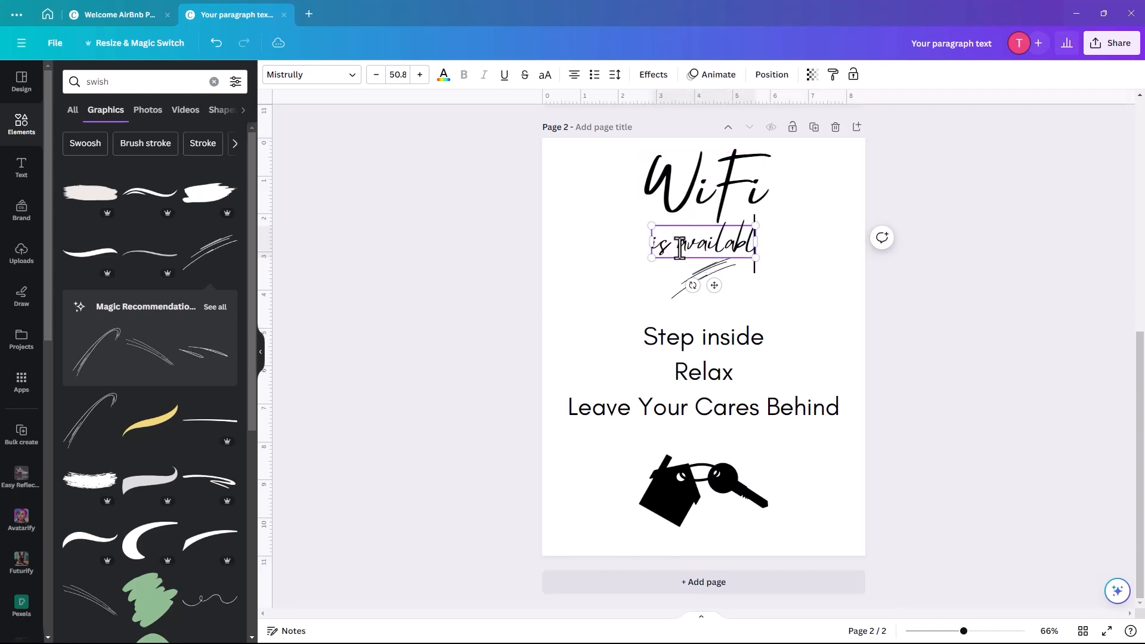
- Replace the three tagline lines with 'Network' / 'Airhome1' and narrow the box leftward
left_click(600, 281)
left_click(691, 353)
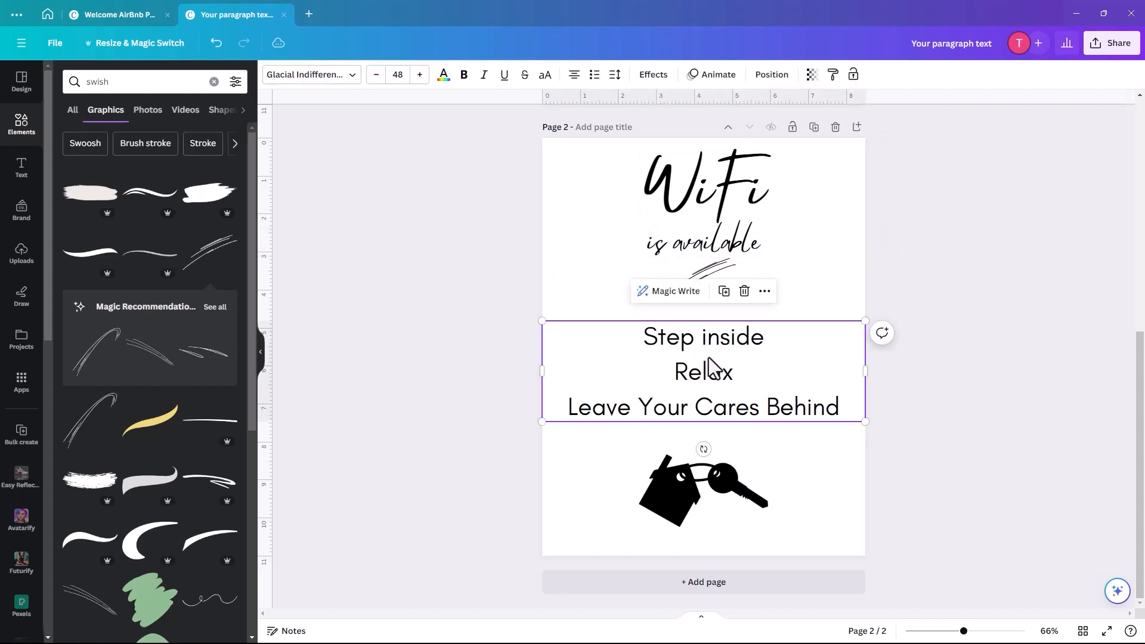
left_click_drag(645, 336, 733, 374)
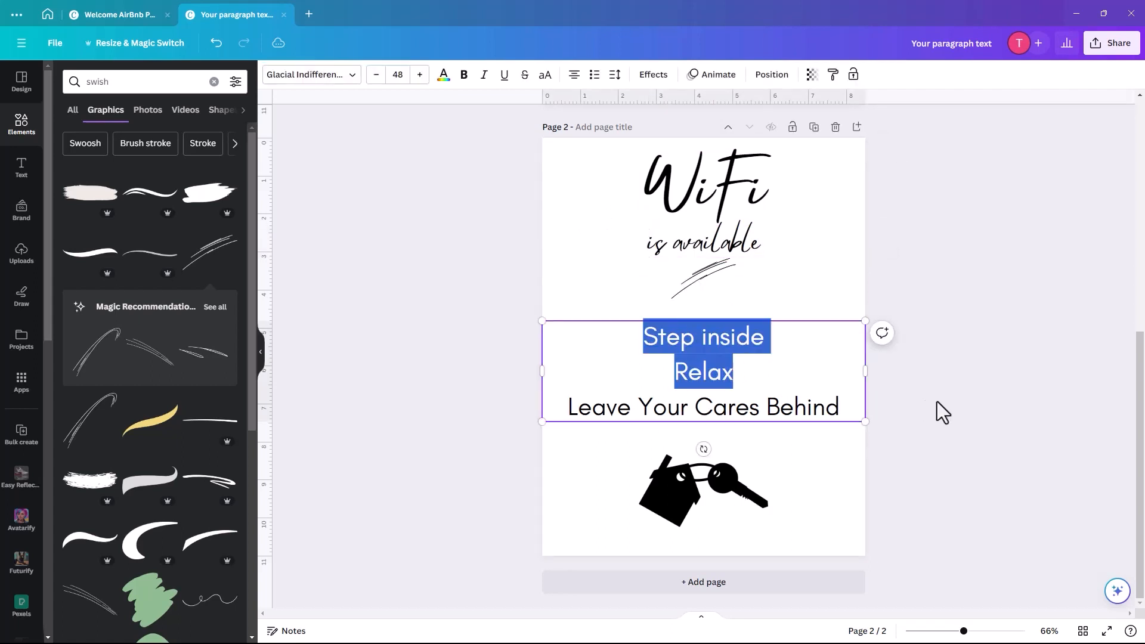
left_click_drag(943, 411, 843, 411)
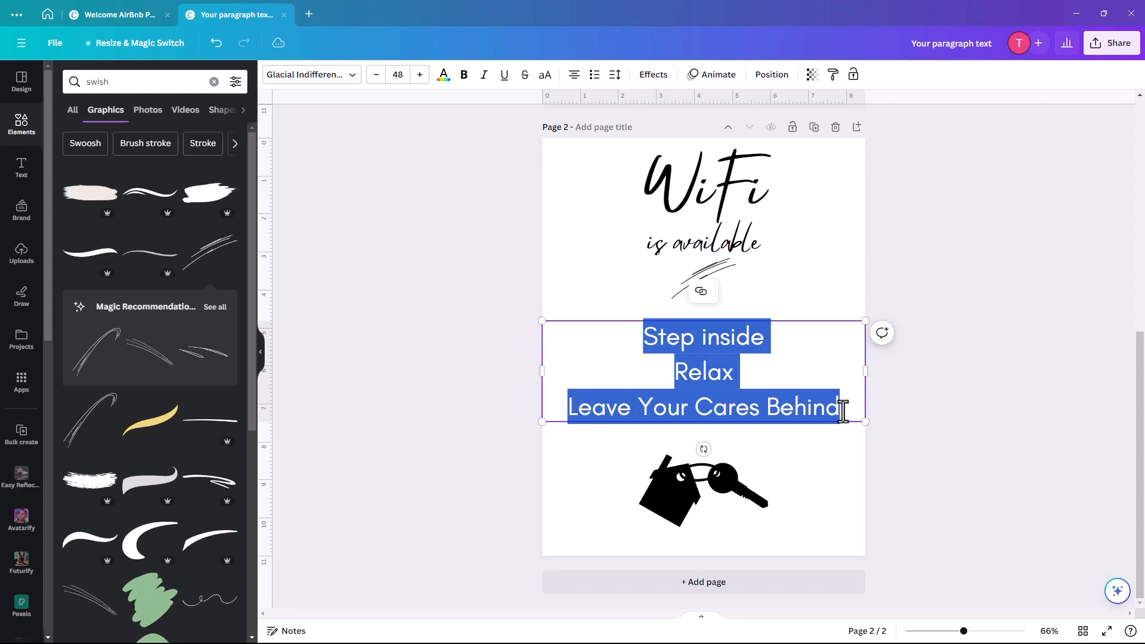
type("Network")
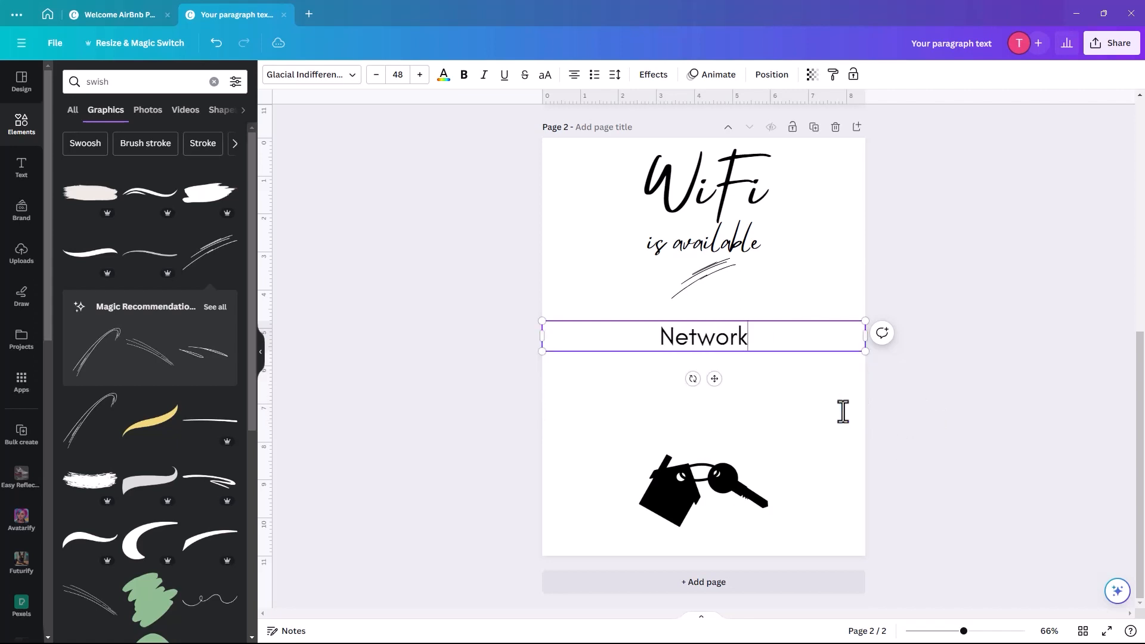
key("Return")
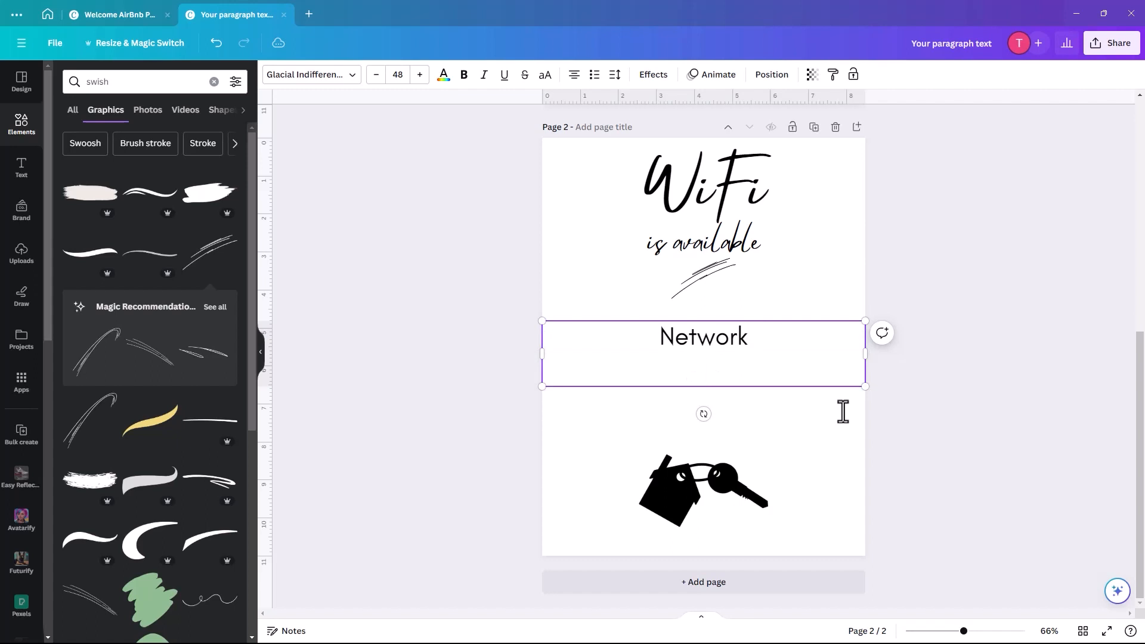
type("Airhome1")
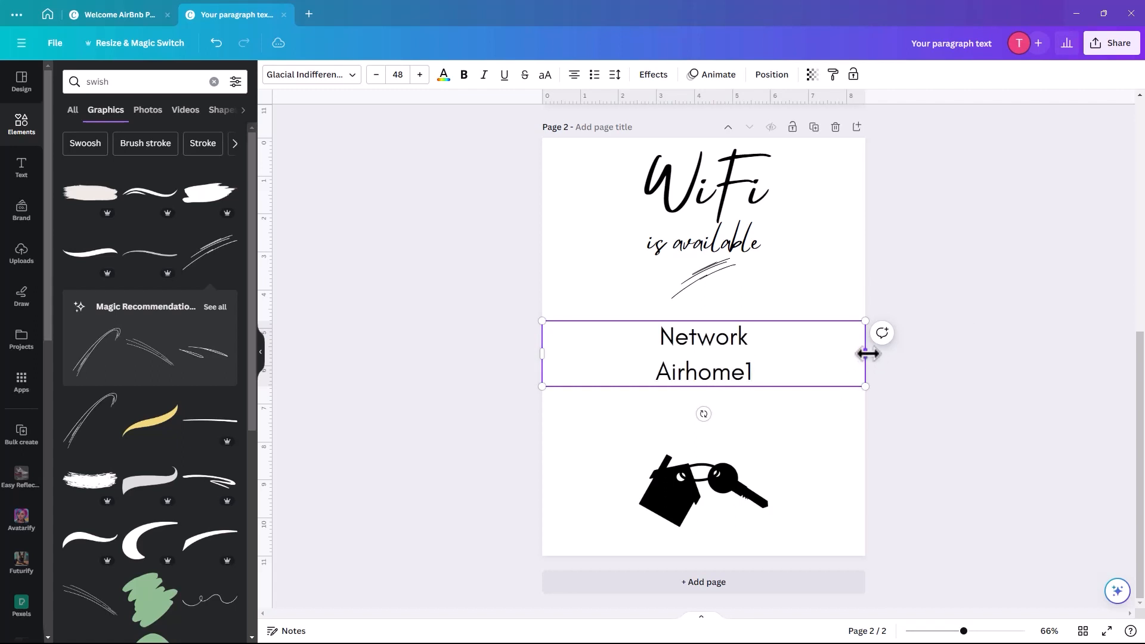
left_click_drag(865, 355, 671, 358)
- Make the word 'Network' bold
left_click(763, 397)
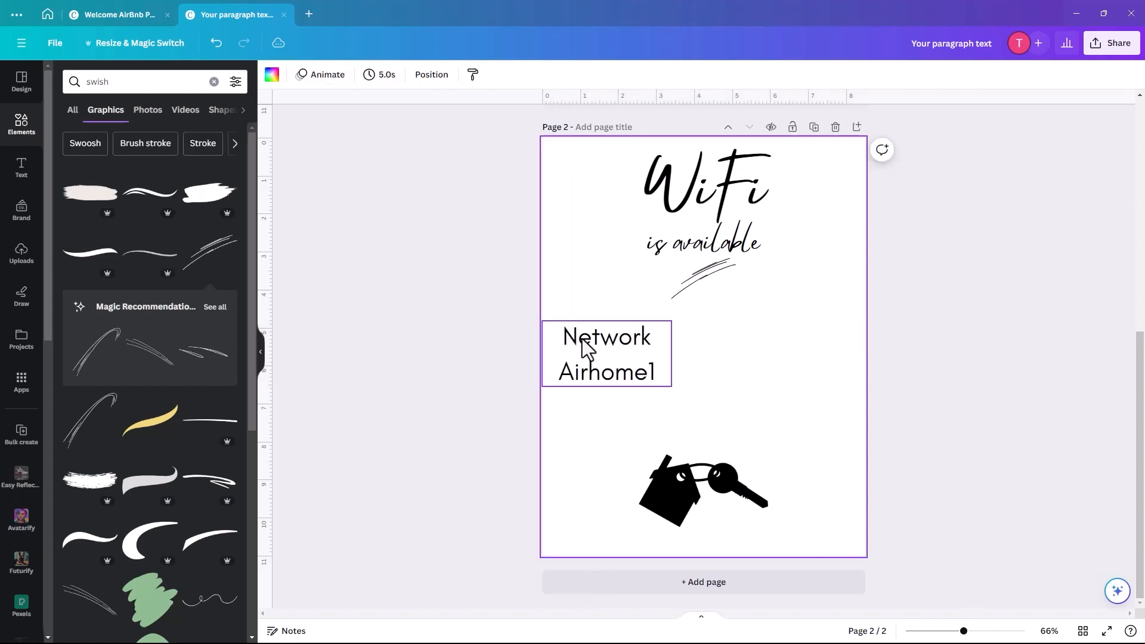
double_click(589, 343)
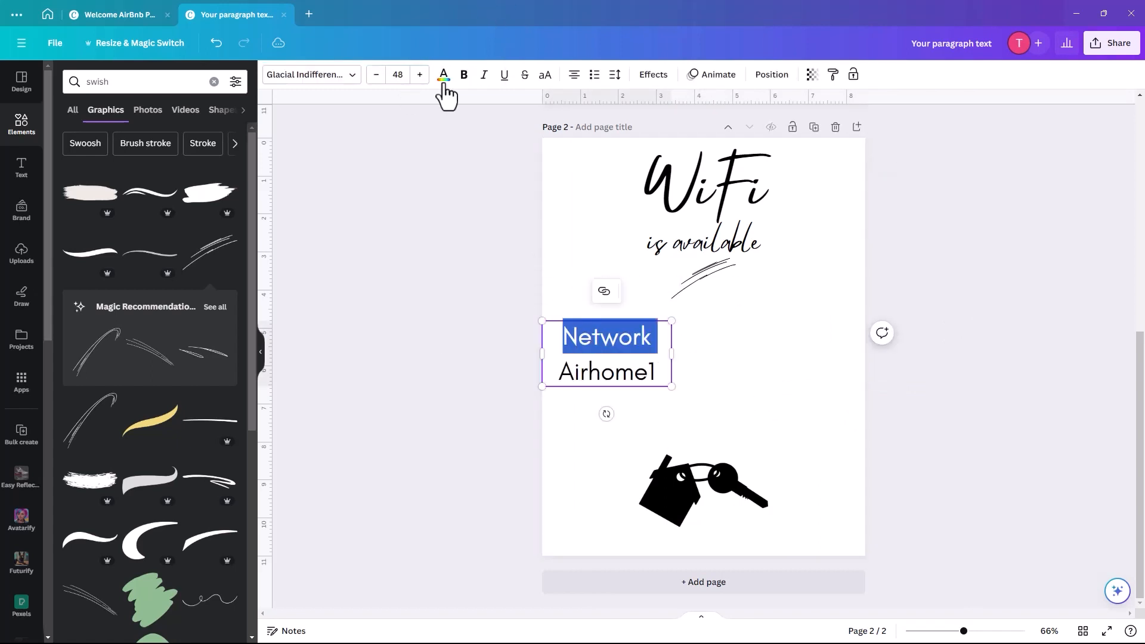
left_click(464, 75)
left_click(583, 428)
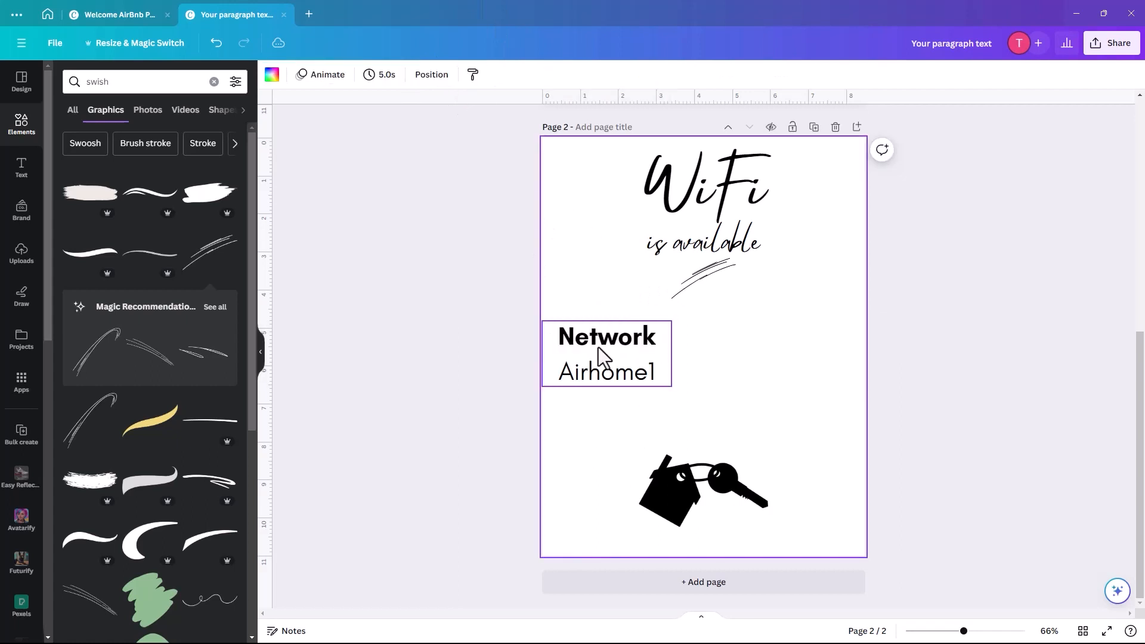
- Duplicate the Network block to the right and retype it as 'Password' with the guest Wi-Fi password
left_click(617, 337)
left_click(626, 292)
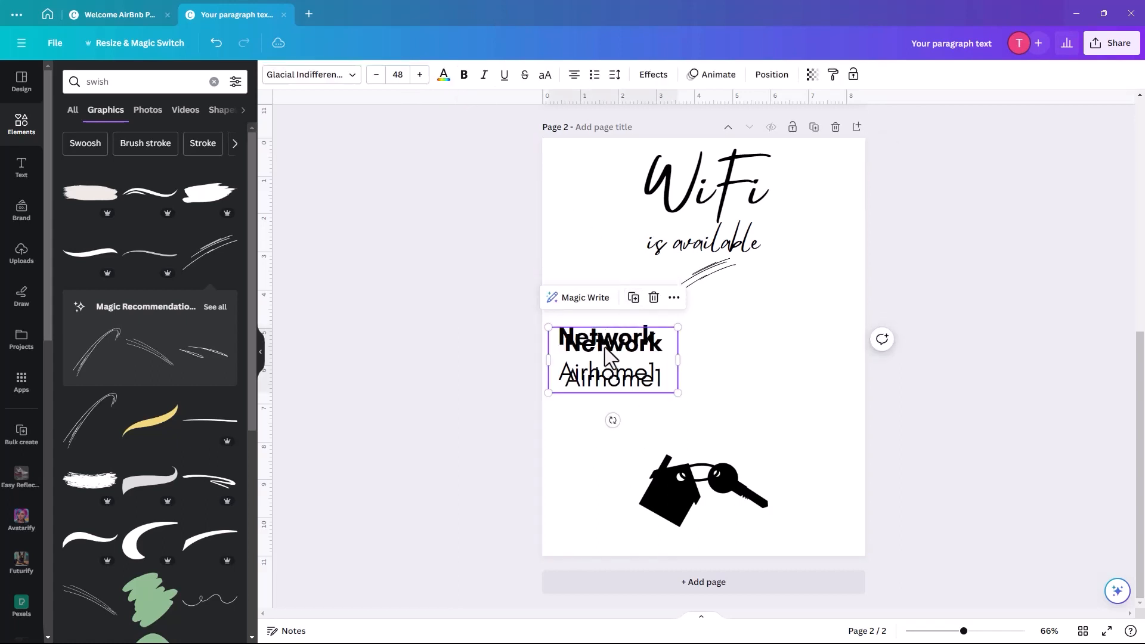
left_click_drag(609, 355, 775, 341)
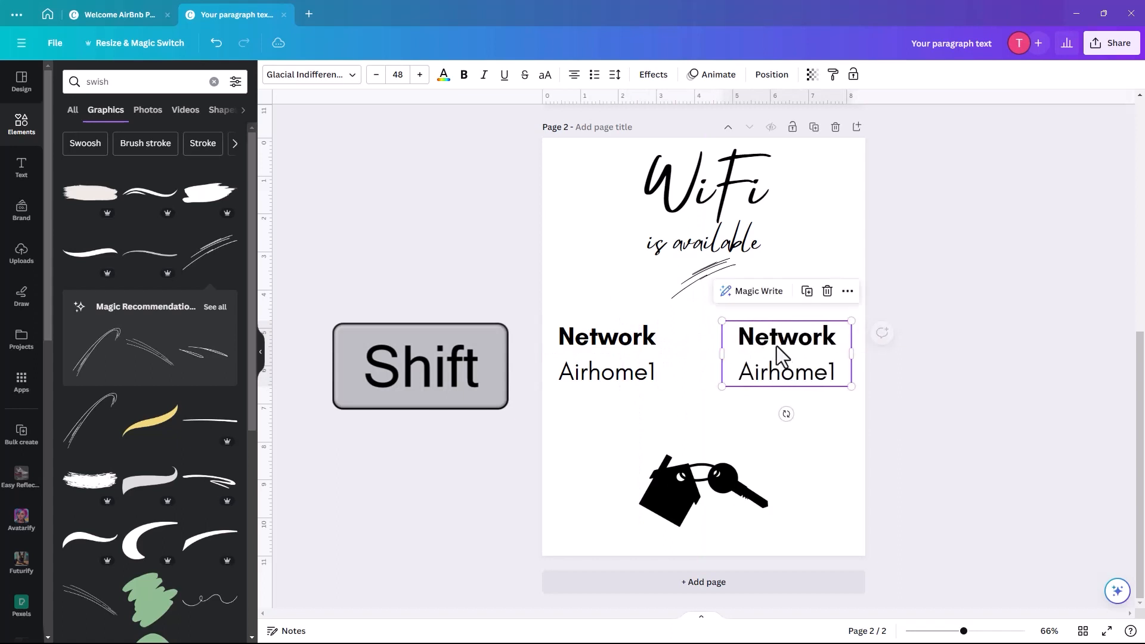
double_click(775, 339)
double_click(775, 339)
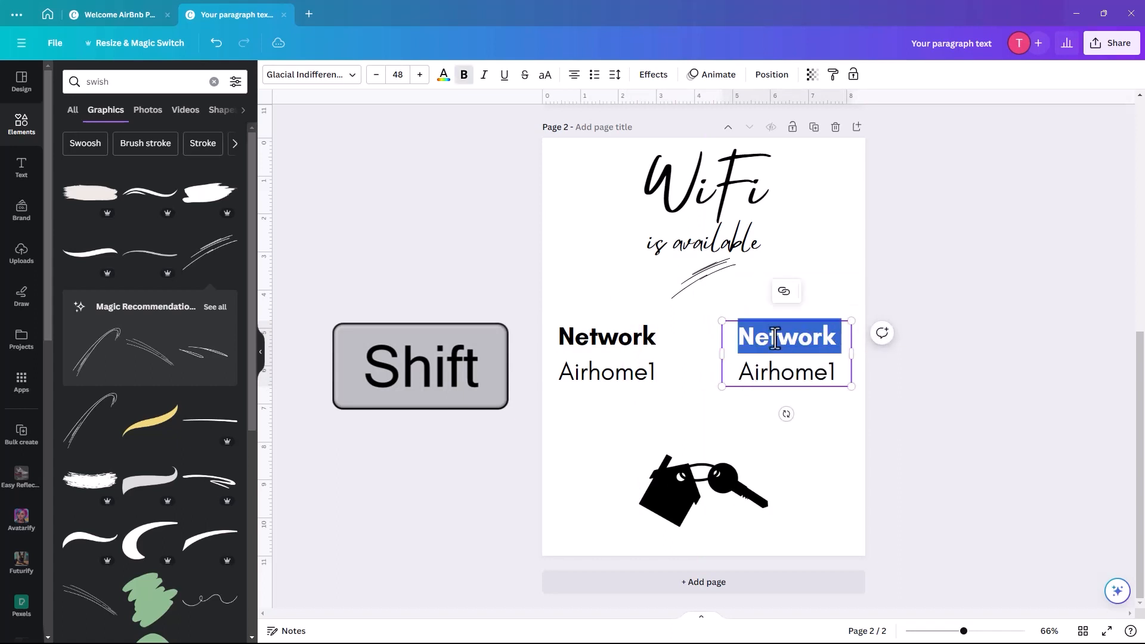
type("Passwor")
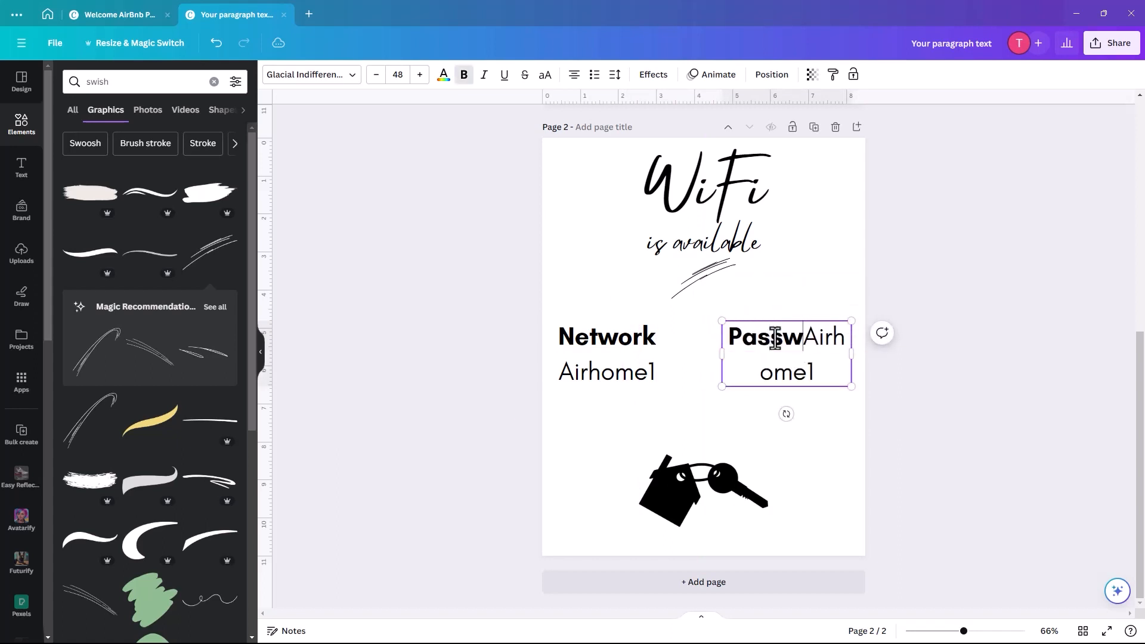
type("d")
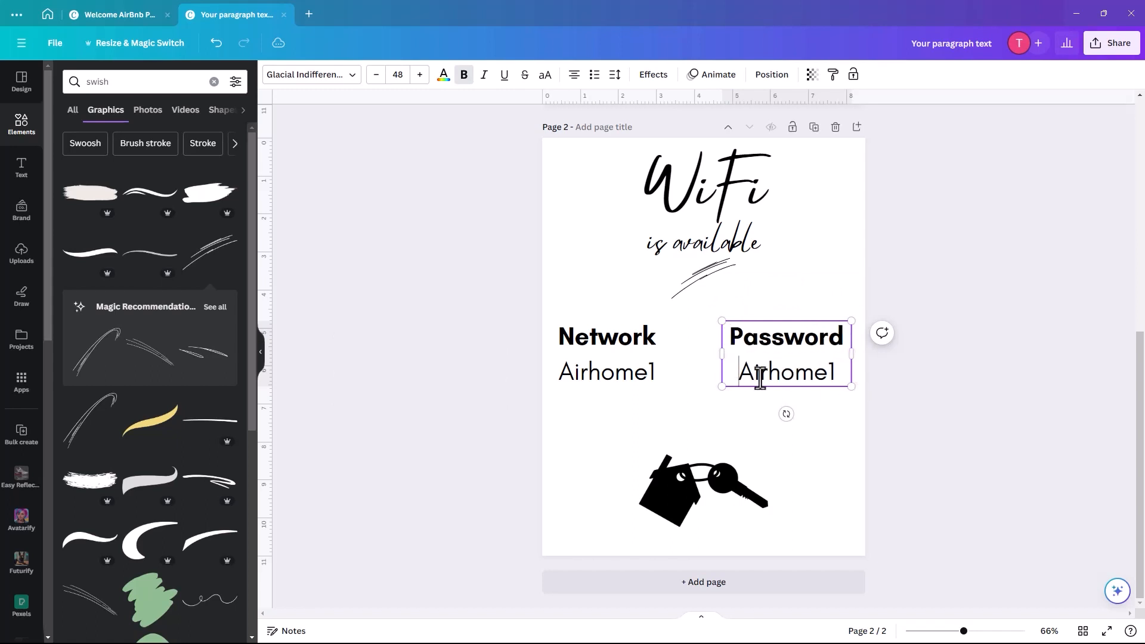
left_click_drag(739, 372, 829, 373)
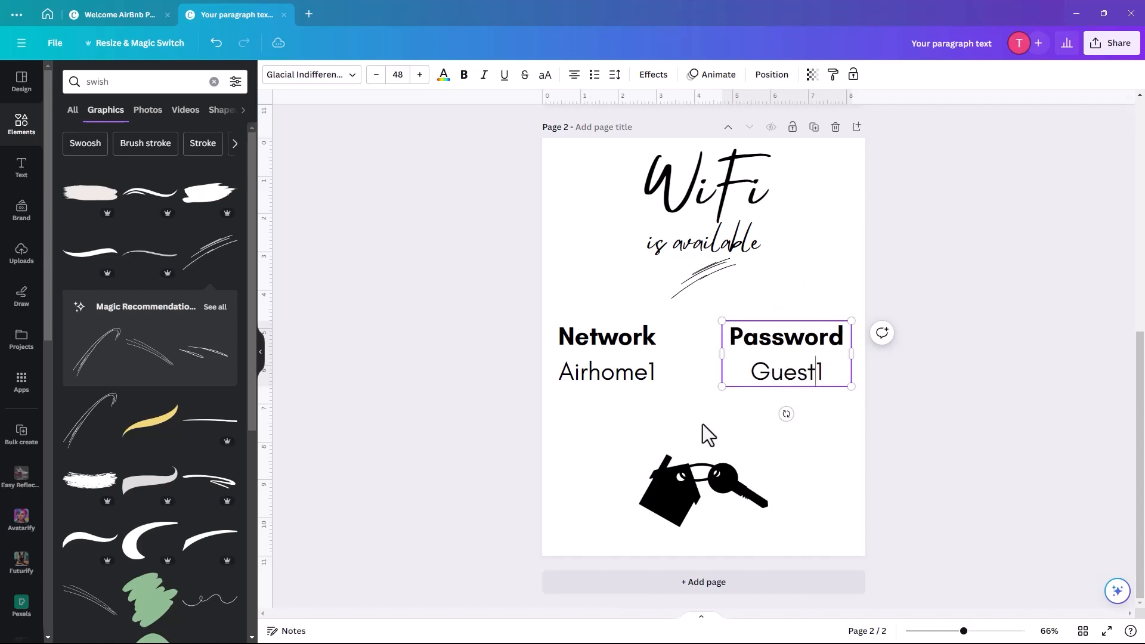
- Search Elements for 'wifi' and filter the results to free graphics
left_click(692, 505)
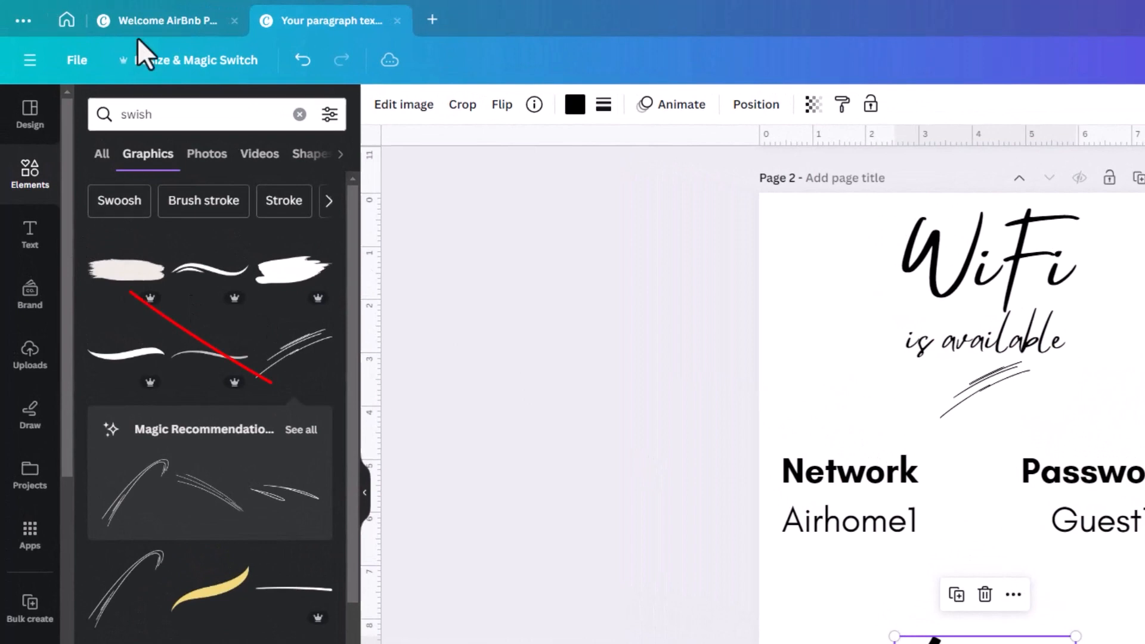
double_click(130, 118)
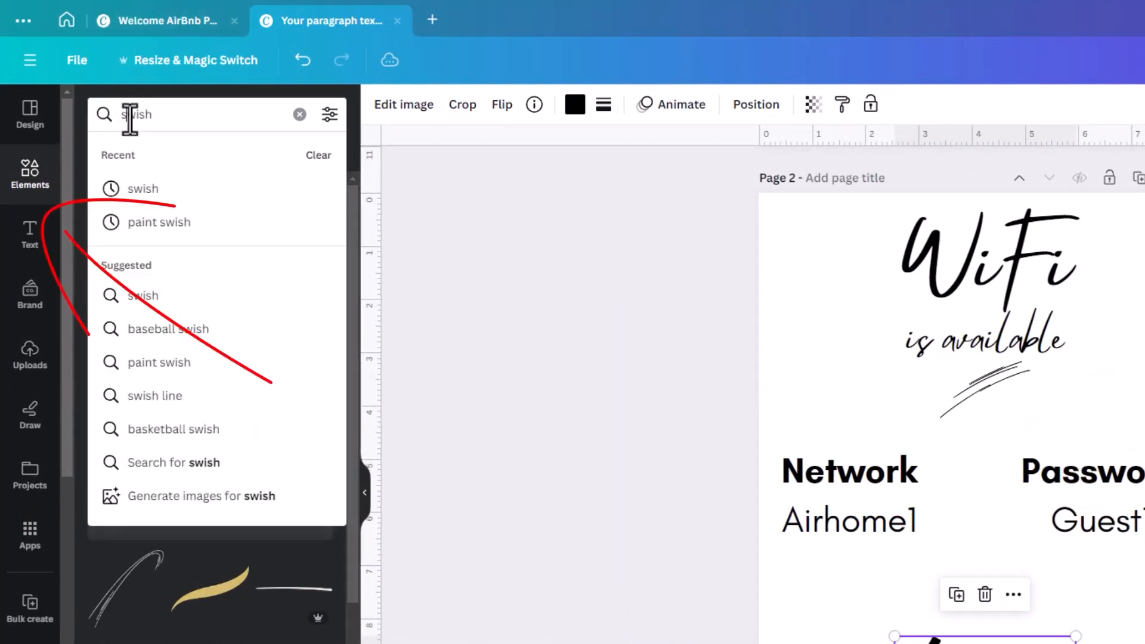
key("BackSpace")
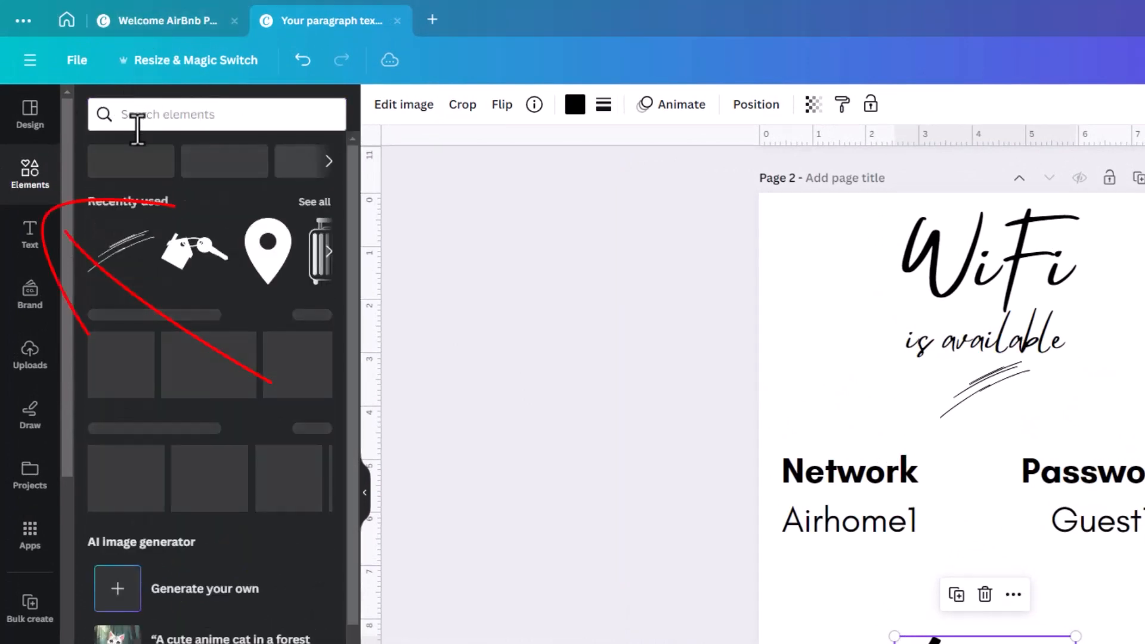
left_click(146, 114)
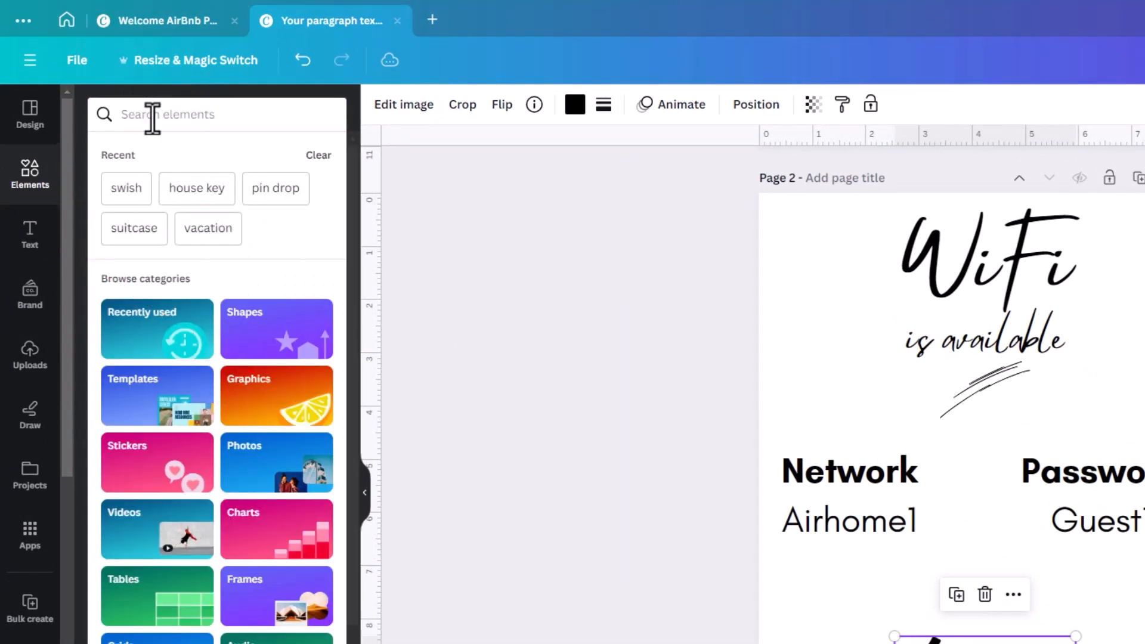
type("wifi")
key("Return")
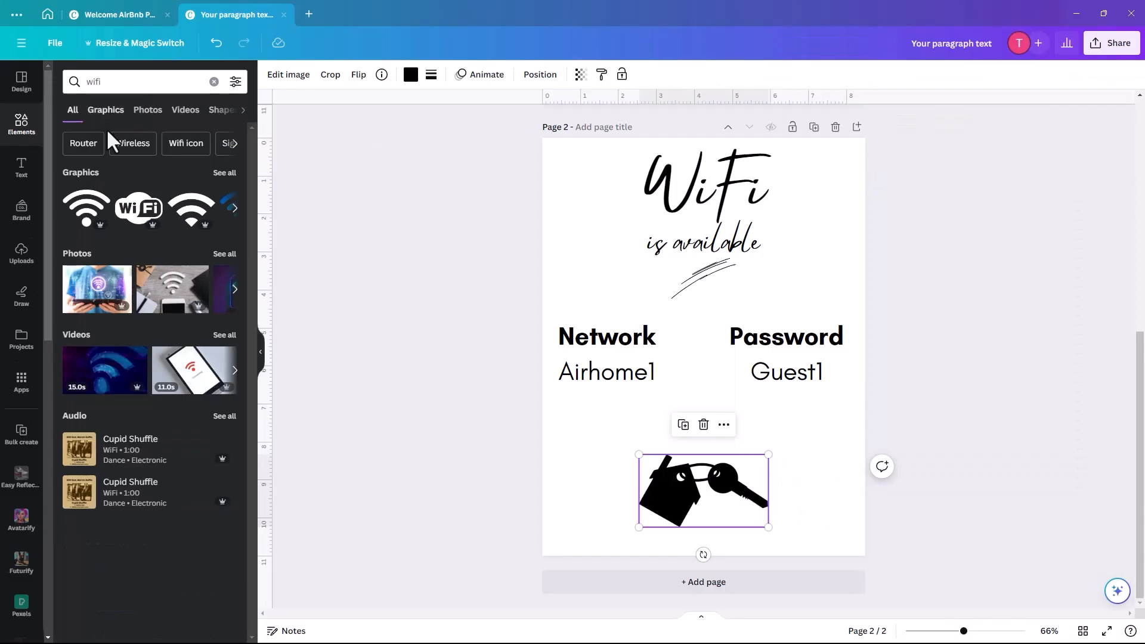
left_click(224, 173)
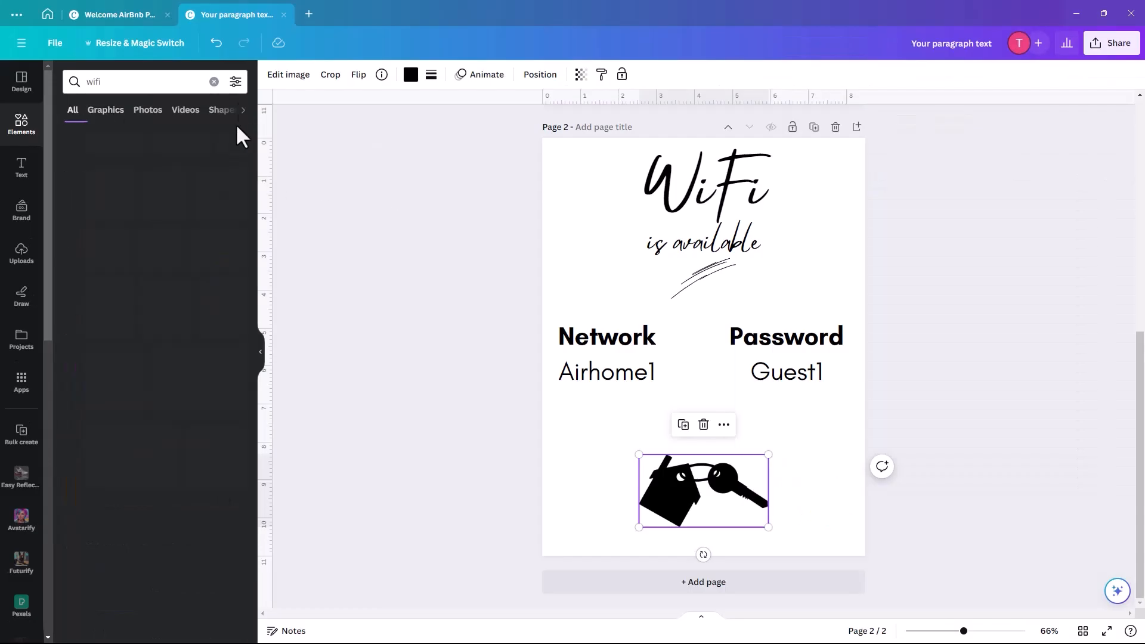
left_click(235, 82)
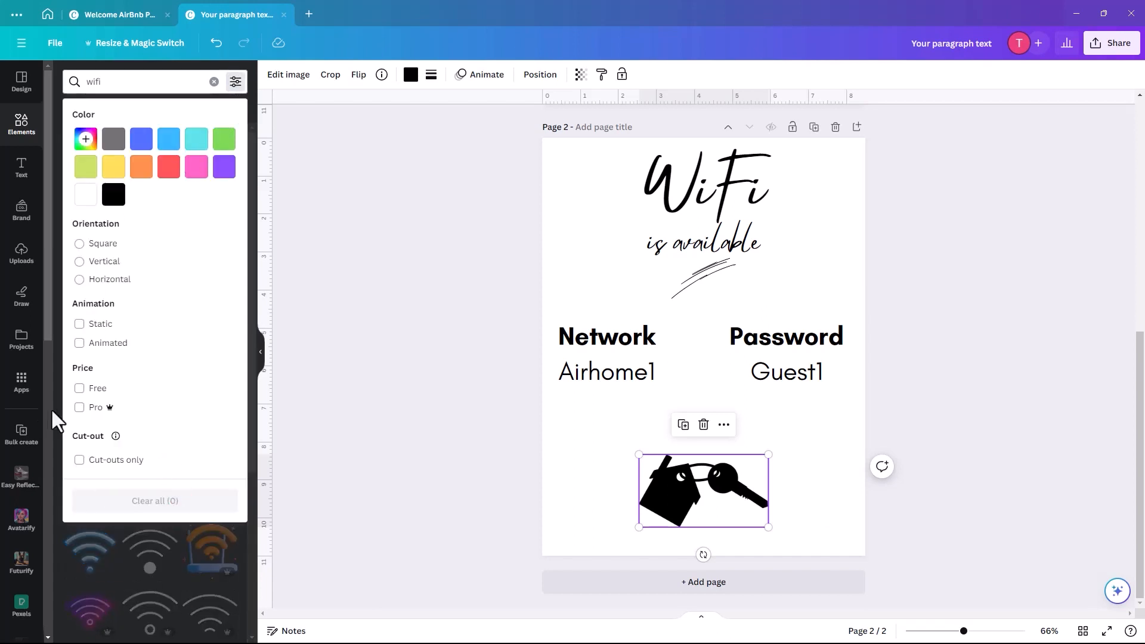
left_click(80, 388)
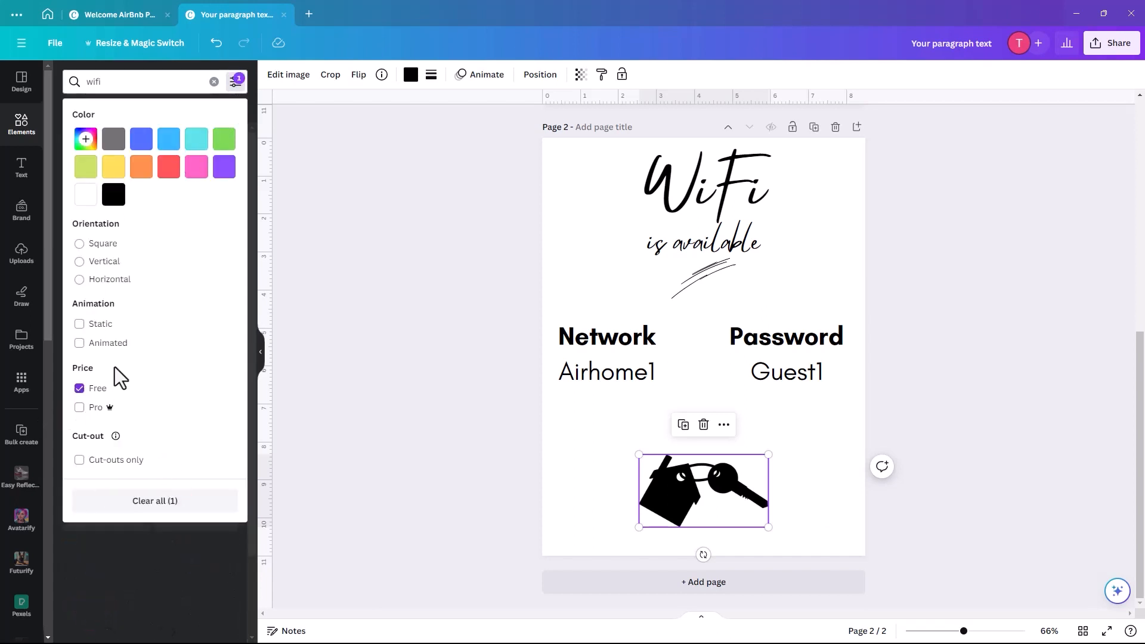
left_click(183, 63)
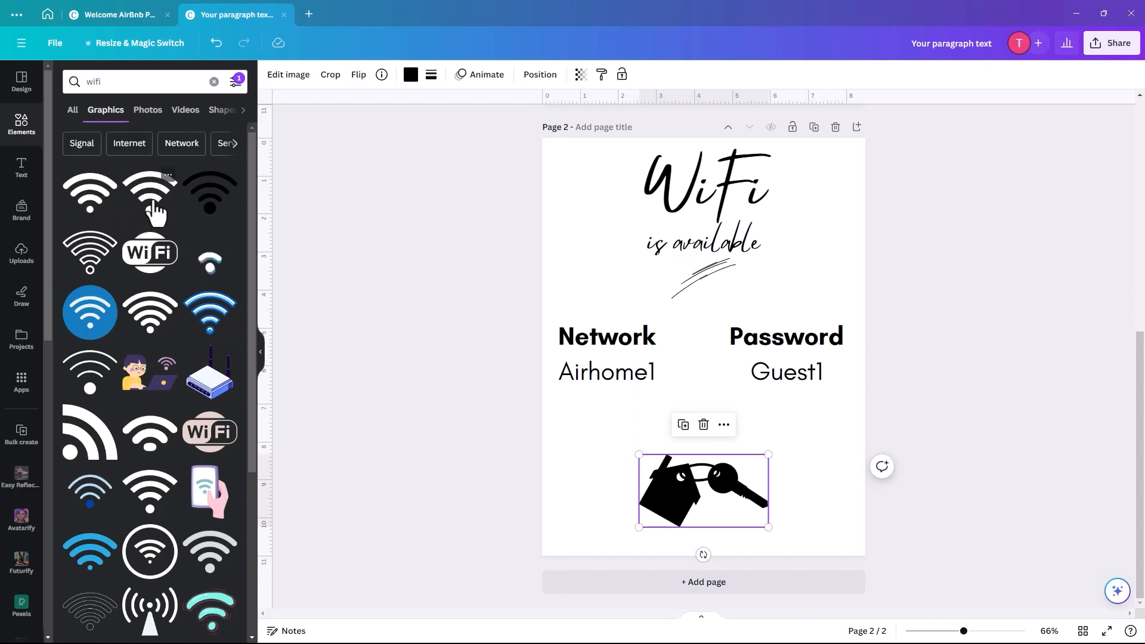
- Add the black wifi graphic, delete the keys picture, and move the Network and Password texts lower
left_click(206, 193)
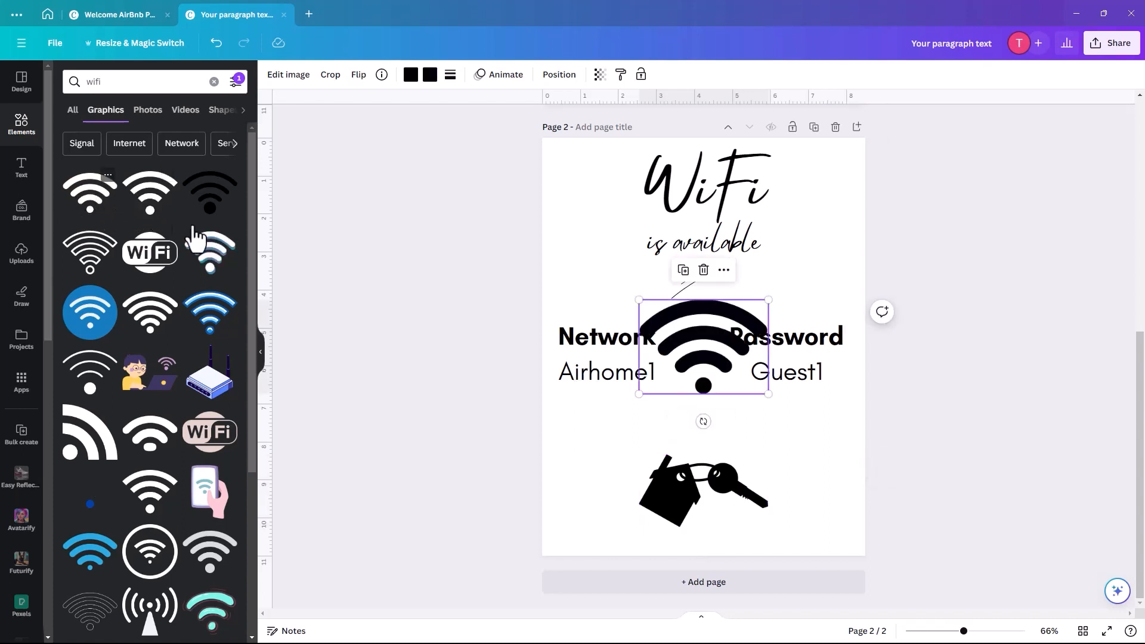
left_click(677, 518)
key("Delete")
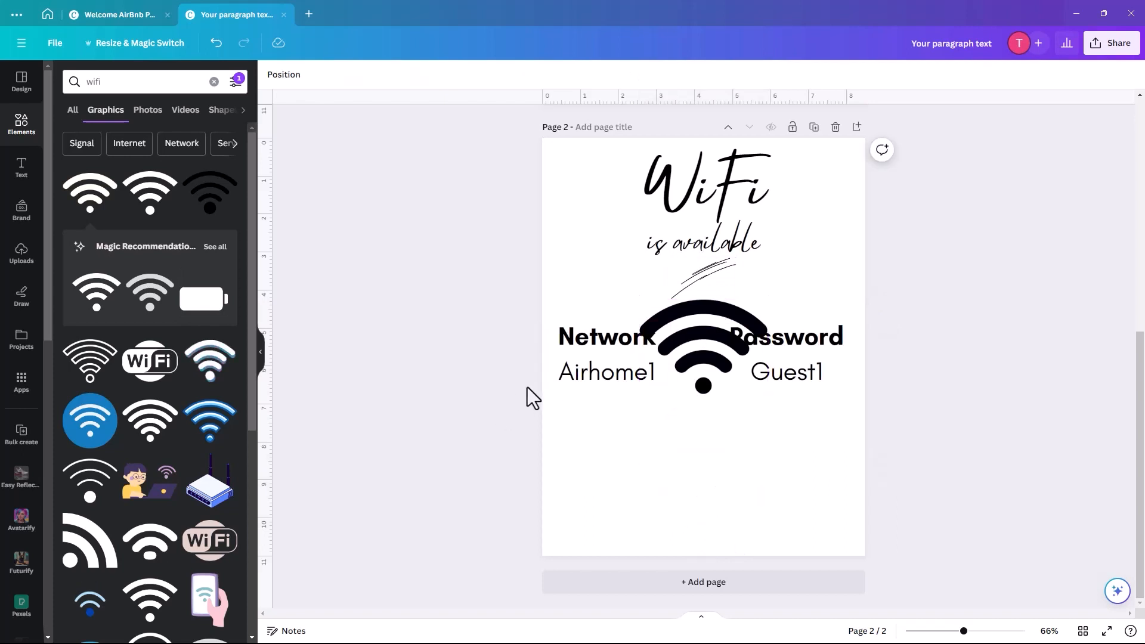
left_click(597, 377)
left_click(797, 381, "shift")
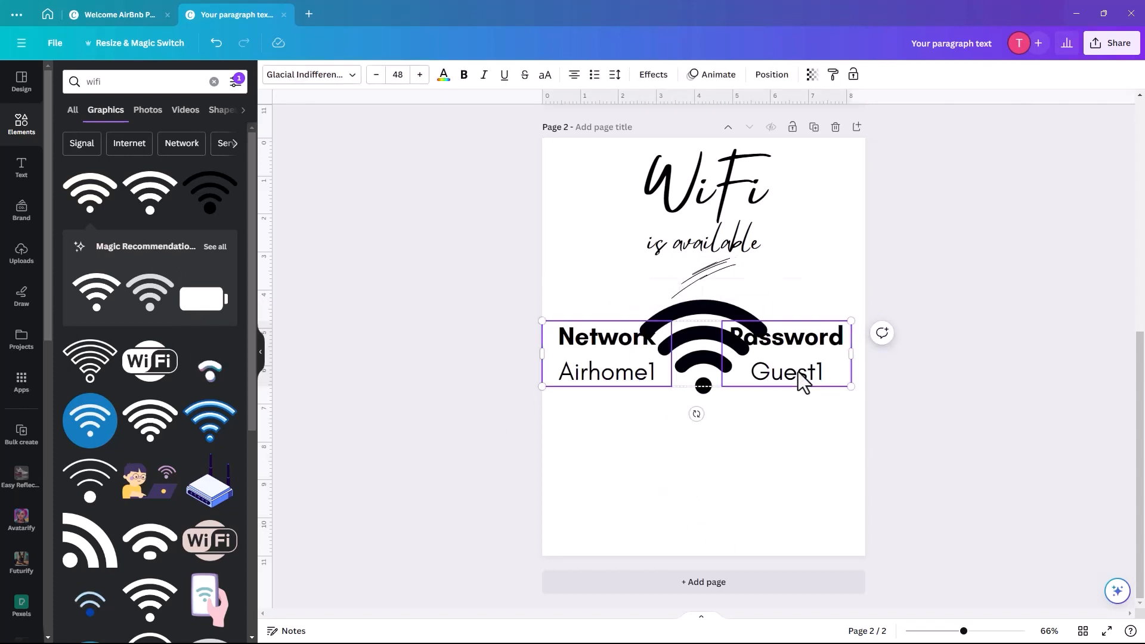
left_click_drag(798, 375, 803, 508)
- Enlarge and raise the wifi symbol and delete the scribble under 'is available'
left_click(692, 344)
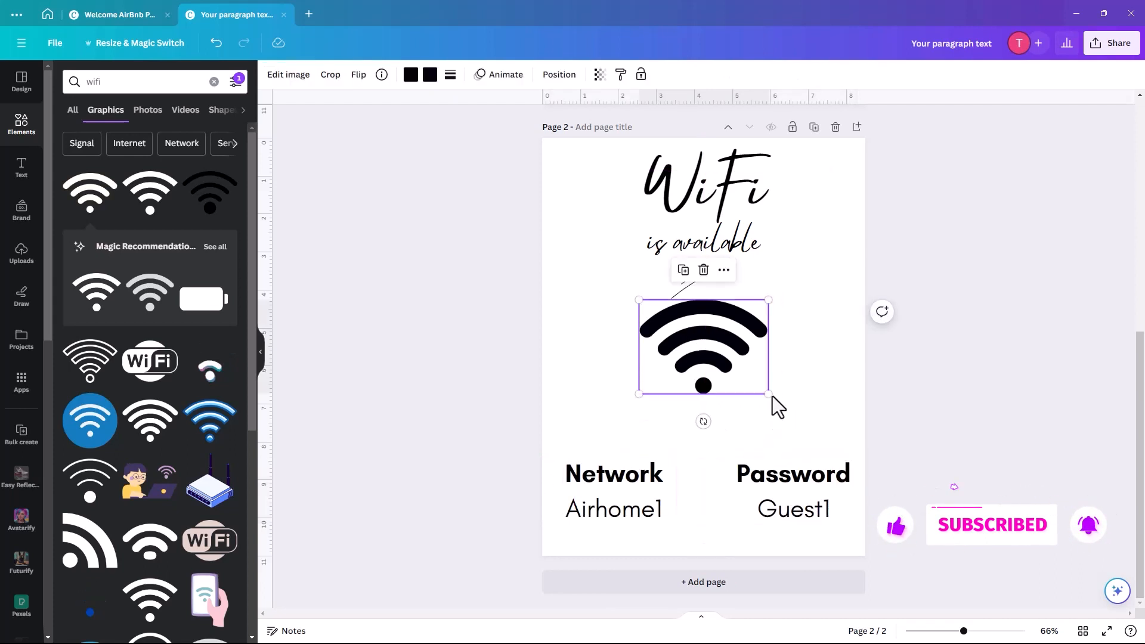
left_click_drag(768, 395, 800, 441)
left_click(718, 297)
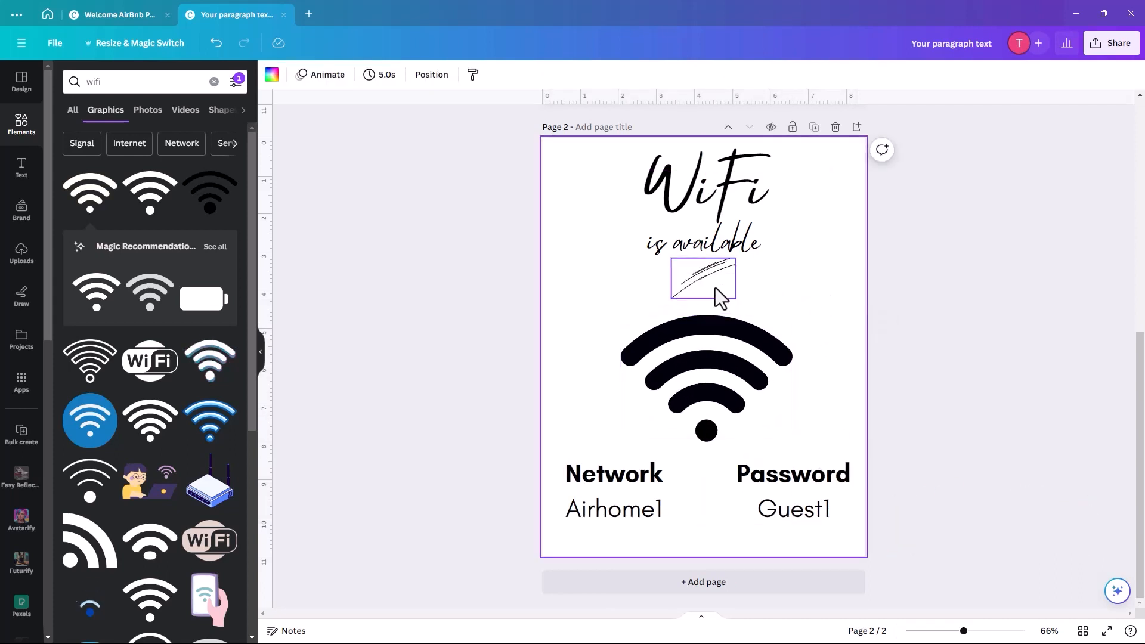
left_click_drag(708, 292, 703, 291)
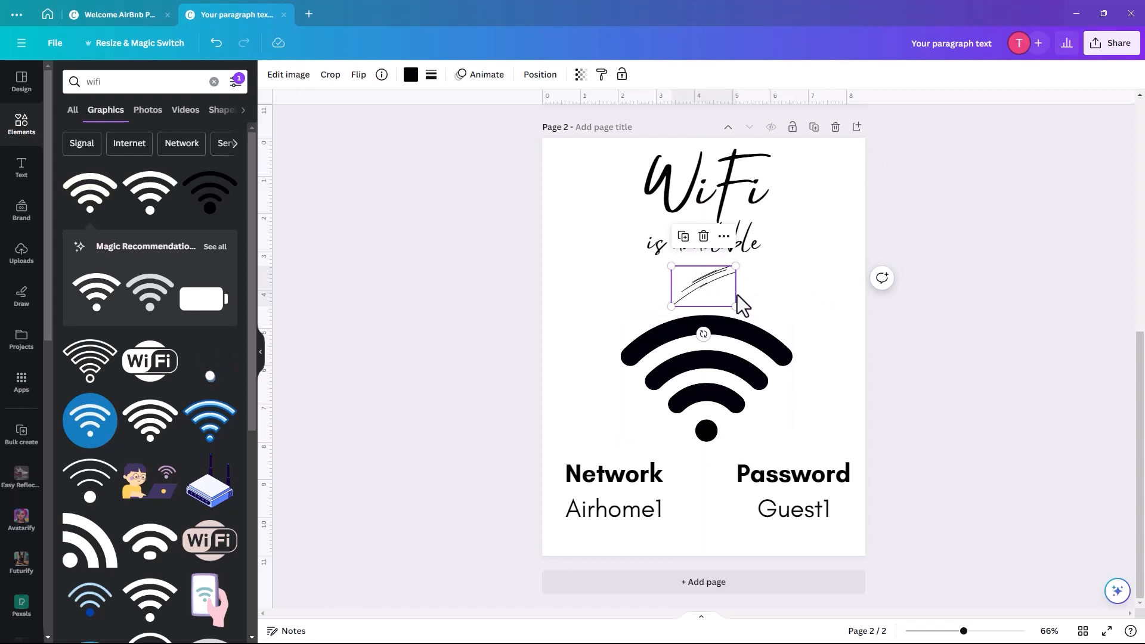
left_click_drag(705, 283, 706, 285)
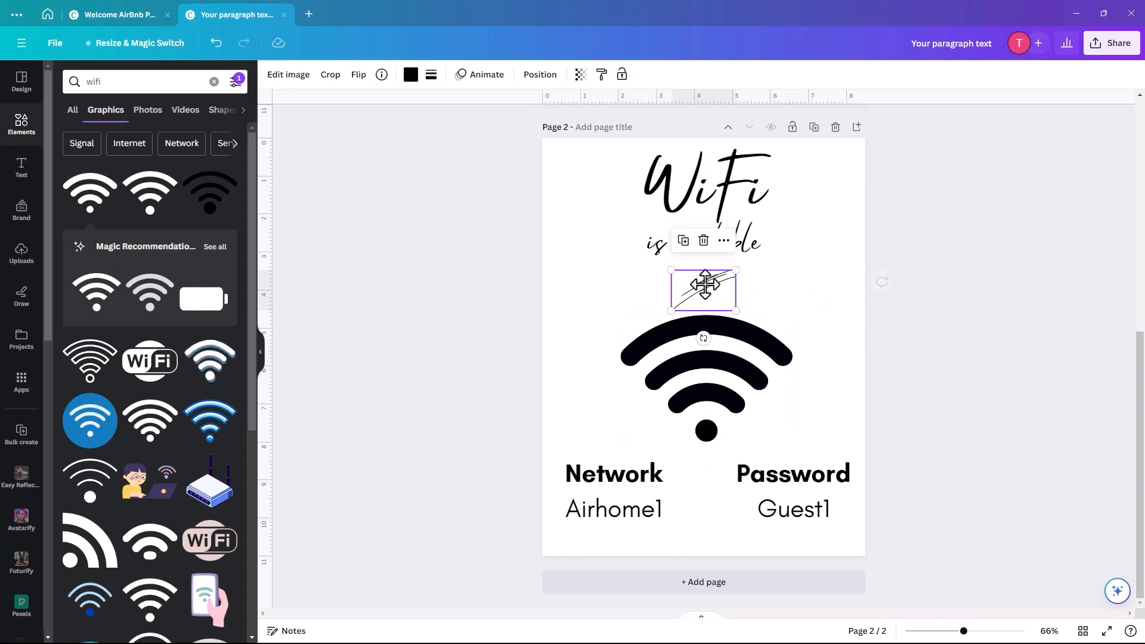
key("Delete")
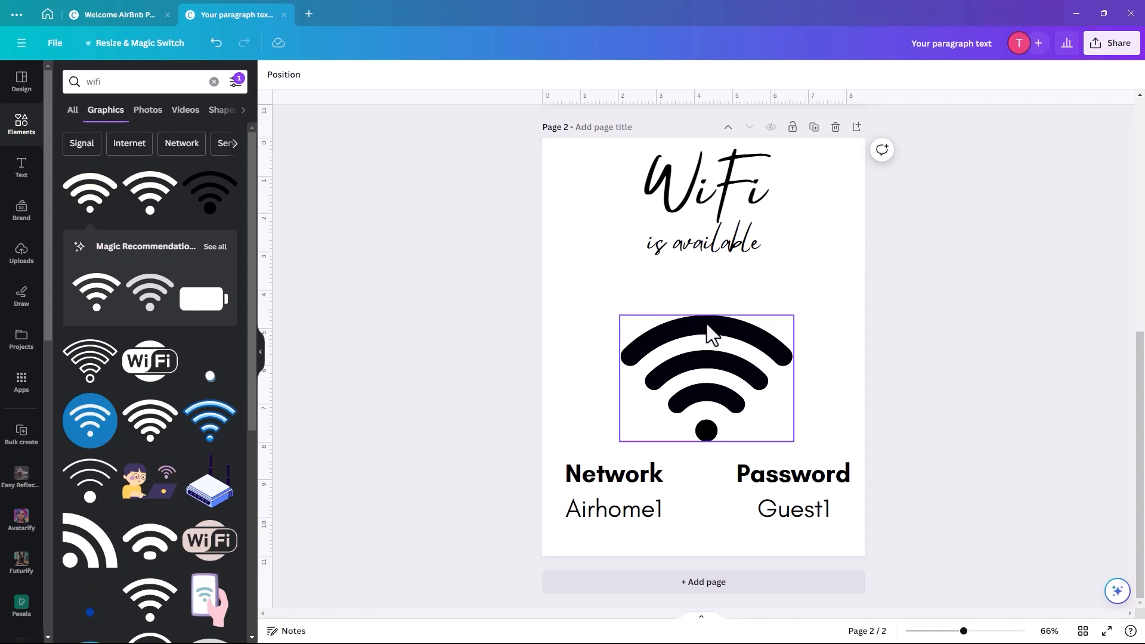
left_click_drag(707, 325, 706, 314)
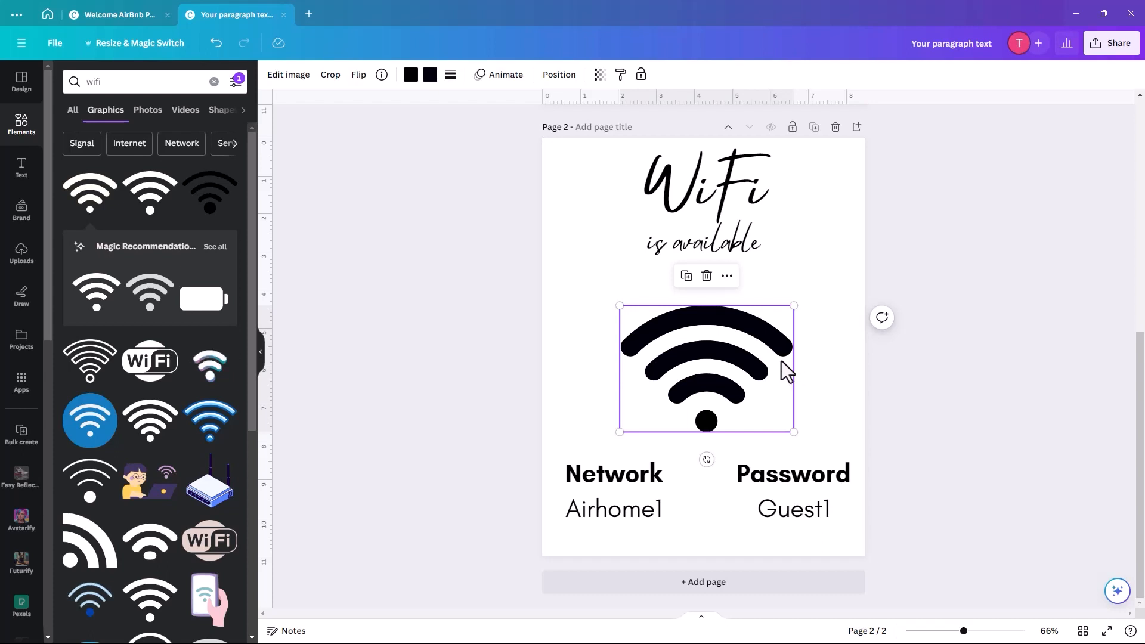
left_click(782, 229)
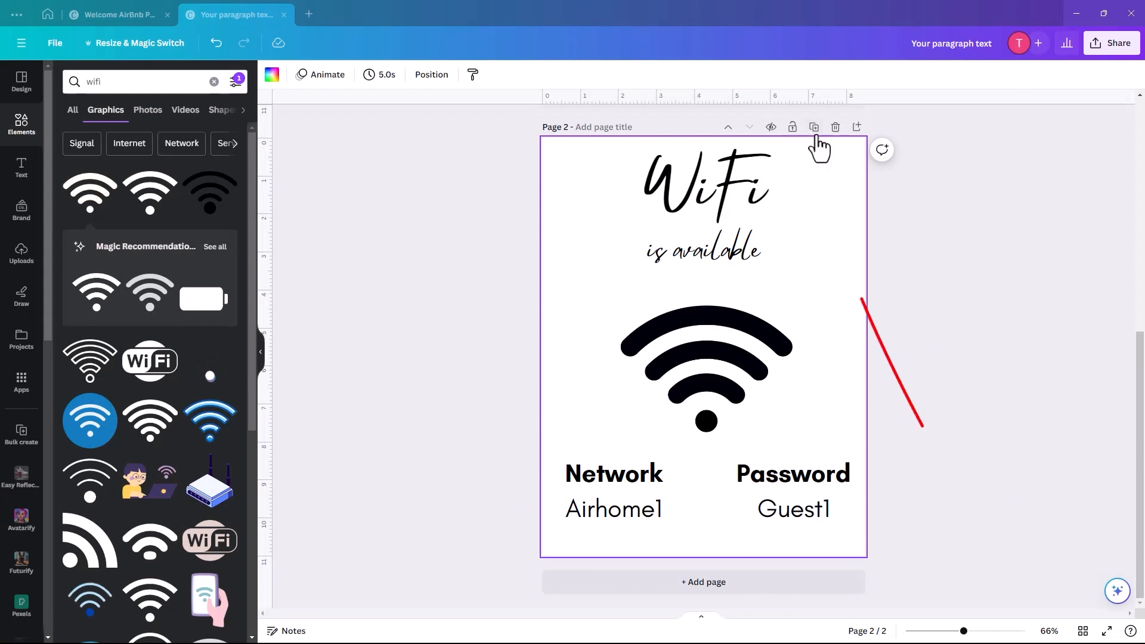
- Duplicate the WiFi page and set page 3's WiFi heading in Glacial Indifference
left_click(814, 128)
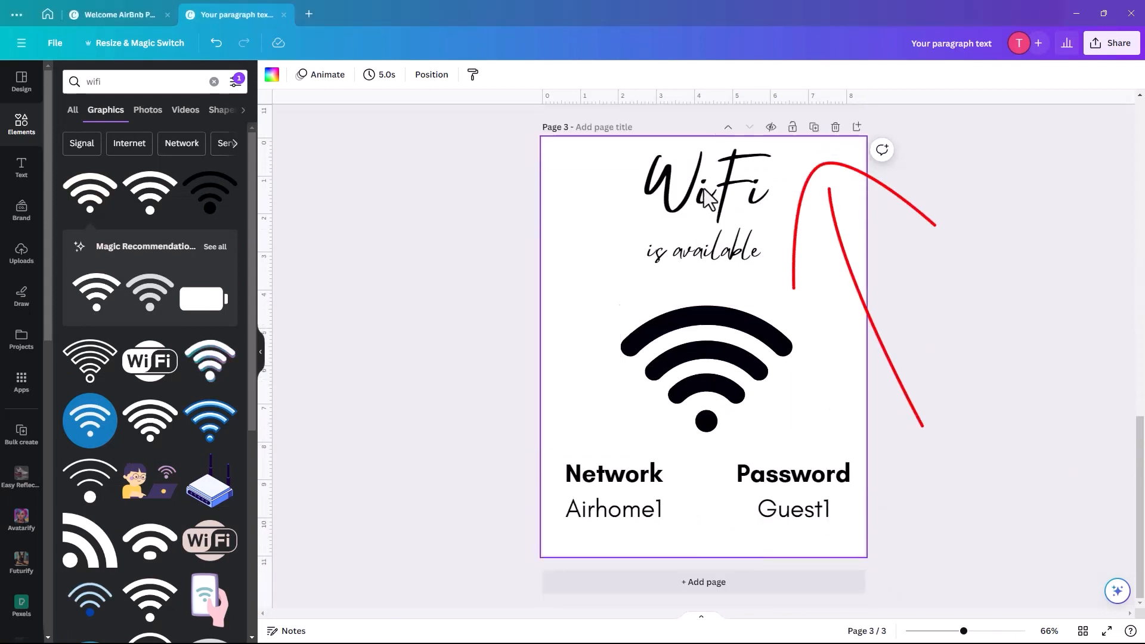
left_click(698, 205)
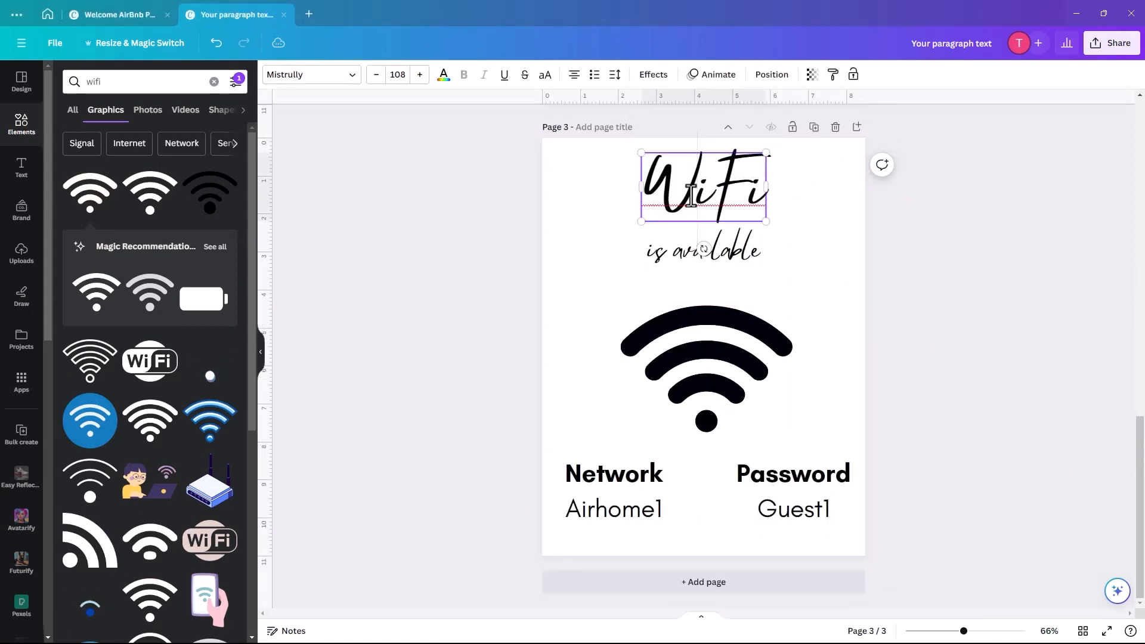
left_click_drag(645, 180, 773, 180)
double_click(723, 189)
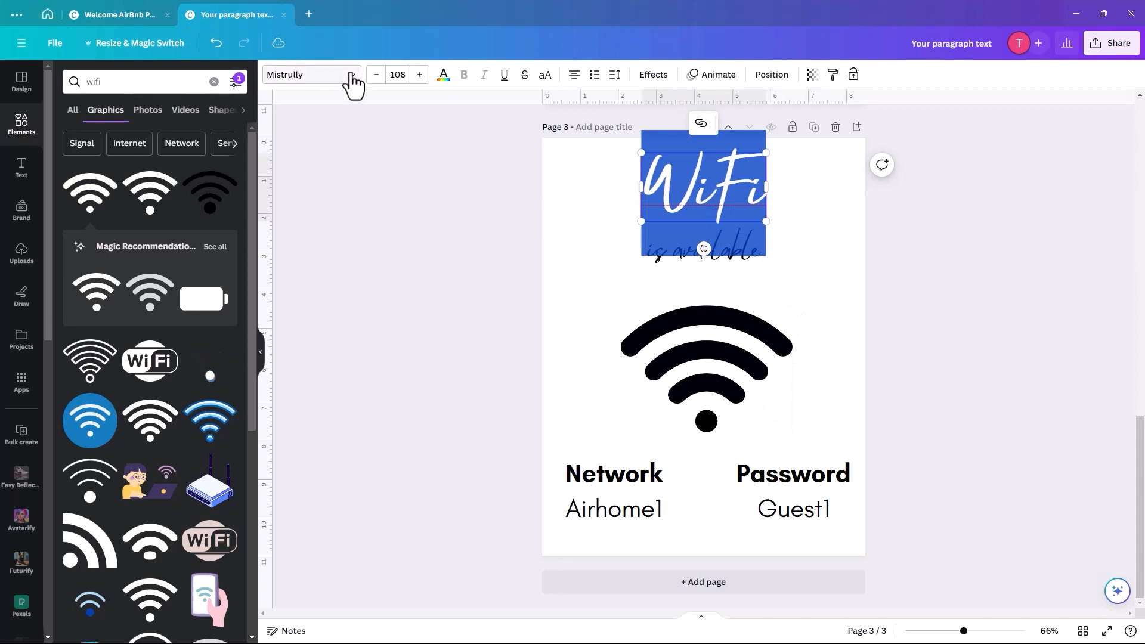
left_click(327, 82)
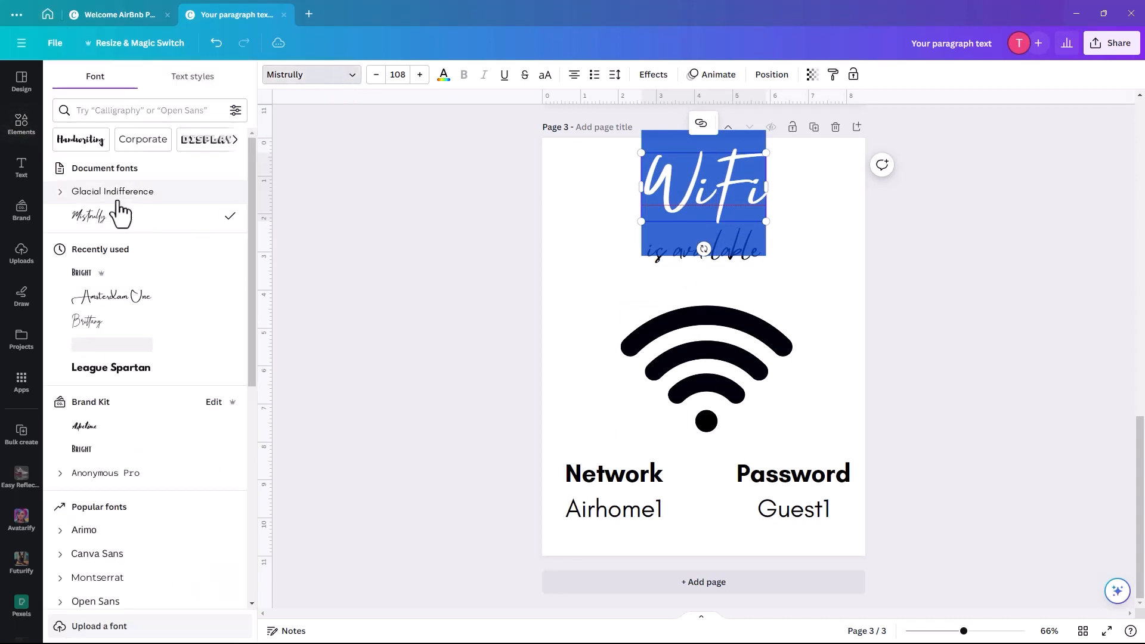
left_click(121, 192)
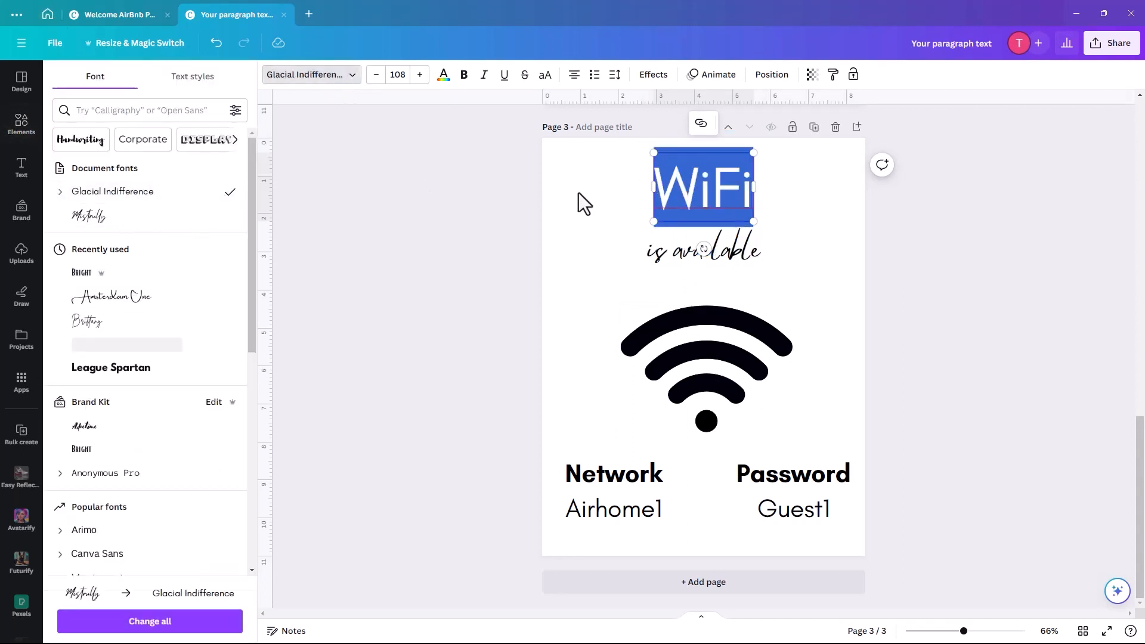
- Move 'is available' lower and to the right, and delete the wifi symbol
left_click(655, 258)
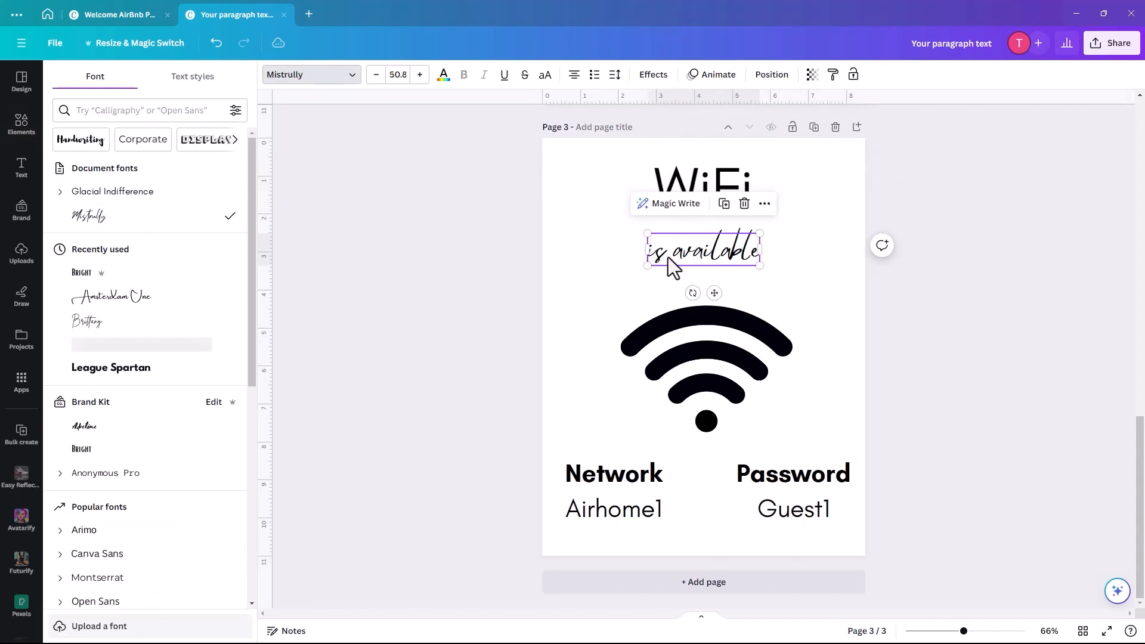
left_click_drag(714, 293, 788, 370)
left_click(660, 368)
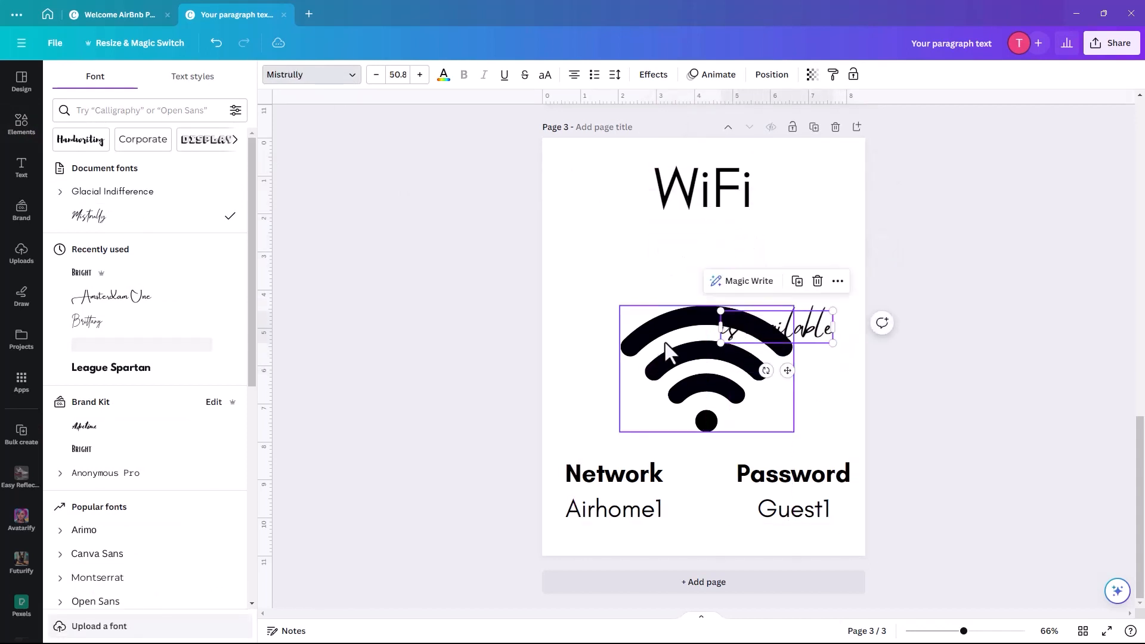
key("Delete")
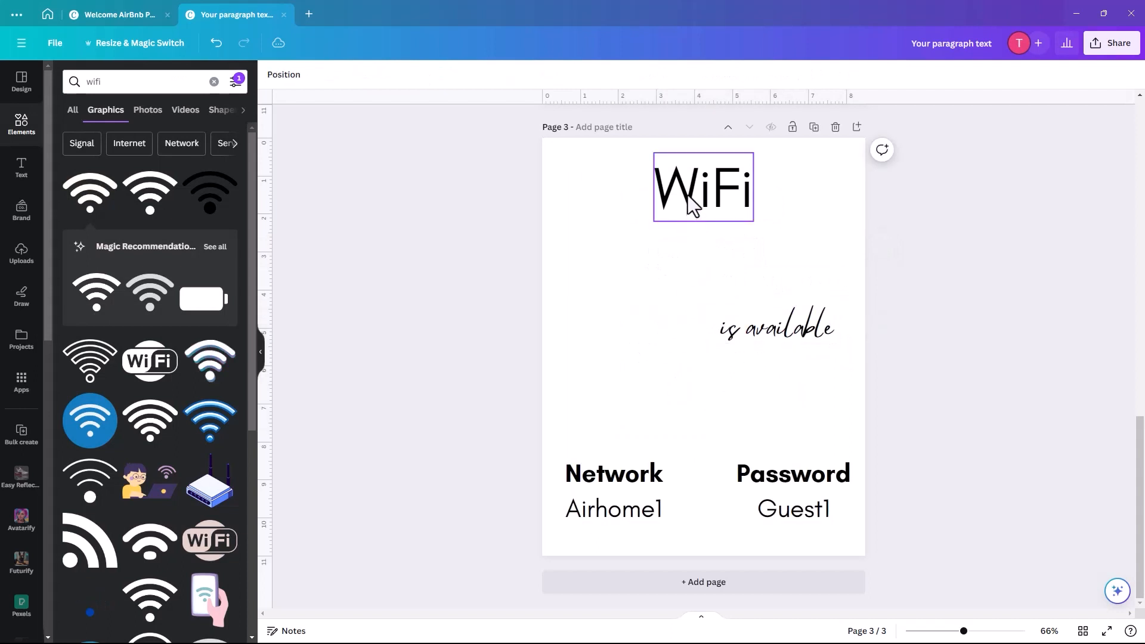
- Retype the heading as 'Please' / 'No Smoking' and the script line as 'or Vaping'
left_click(692, 202)
double_click(687, 195)
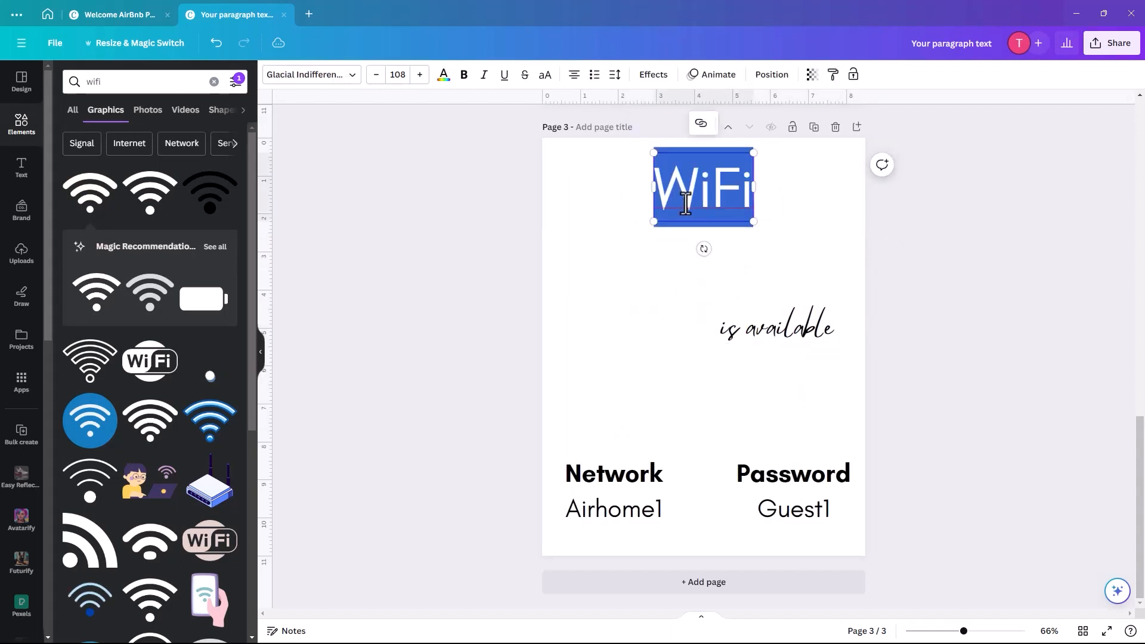
type("Please")
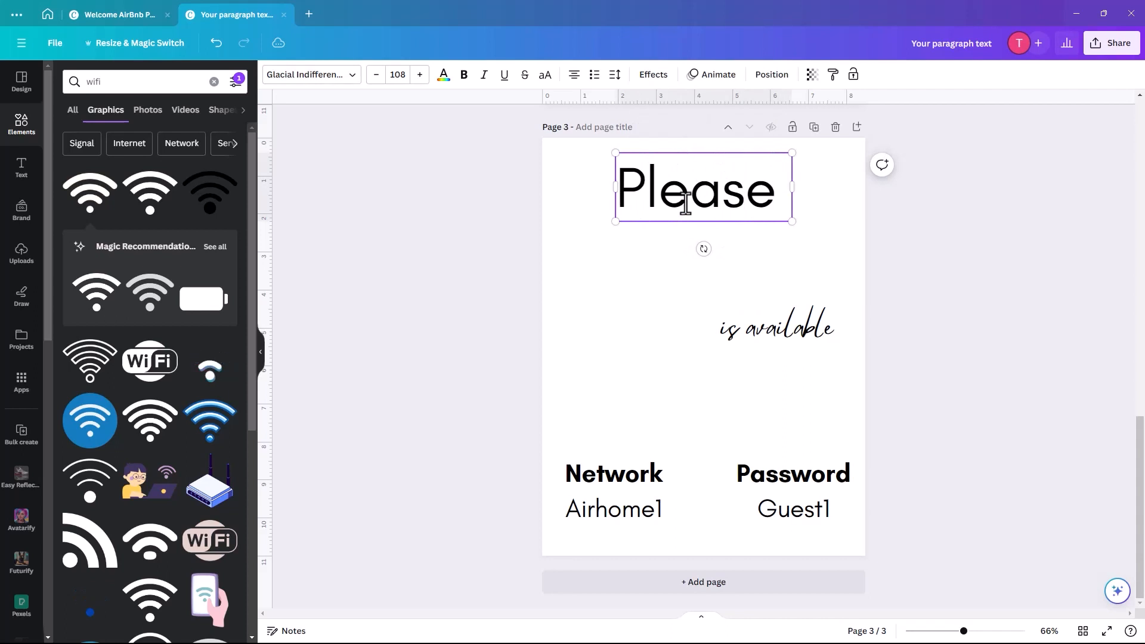
key("Return")
type("N")
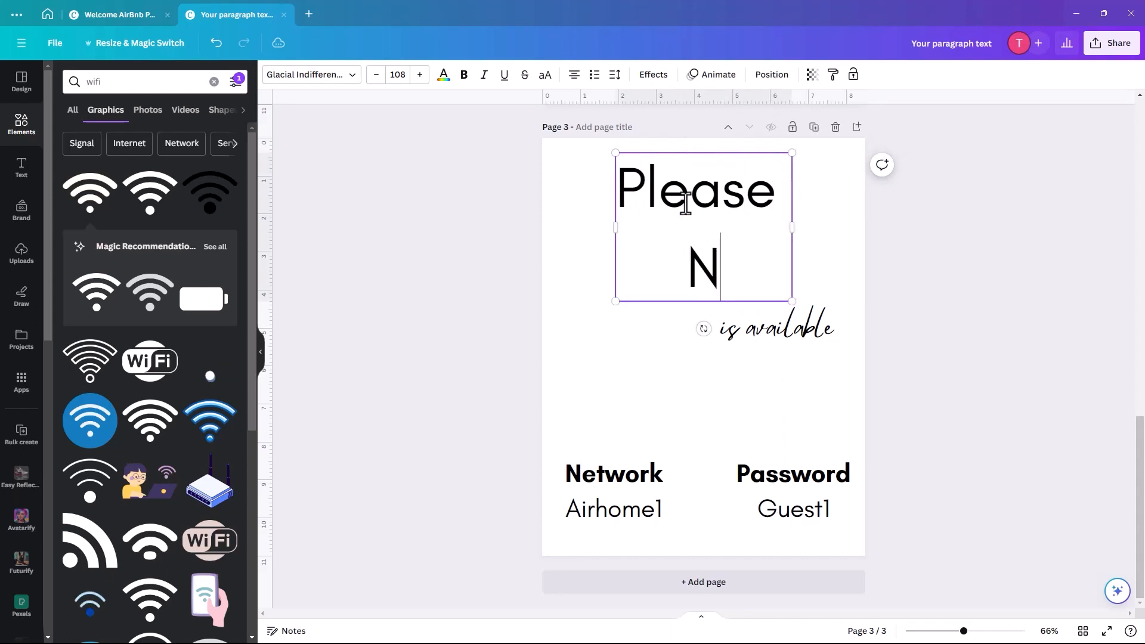
type("o S")
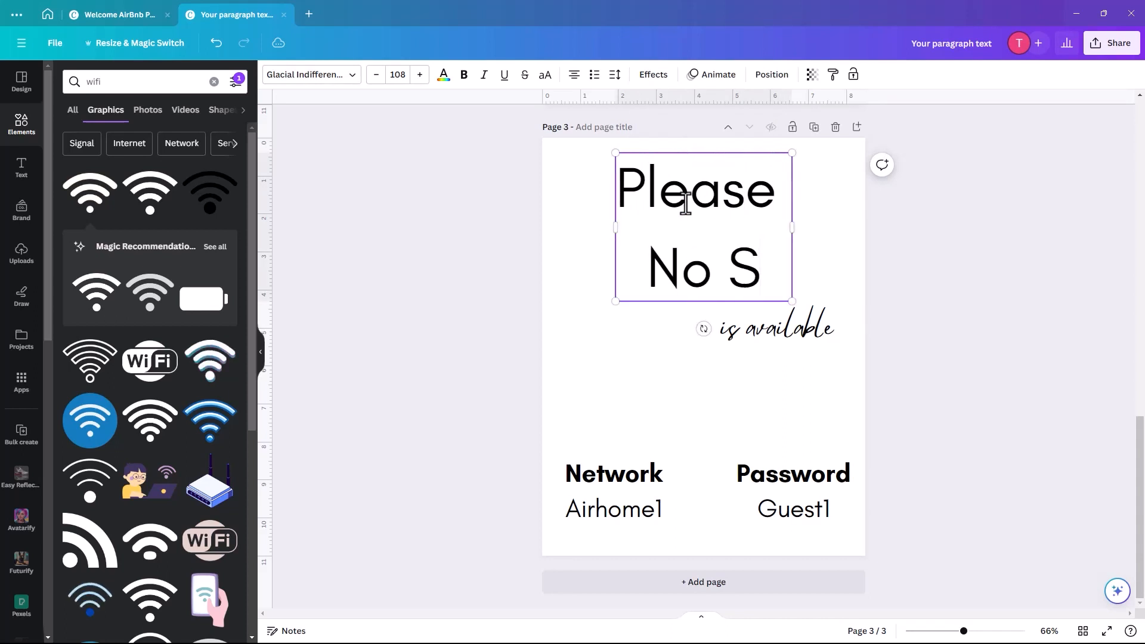
type("moking")
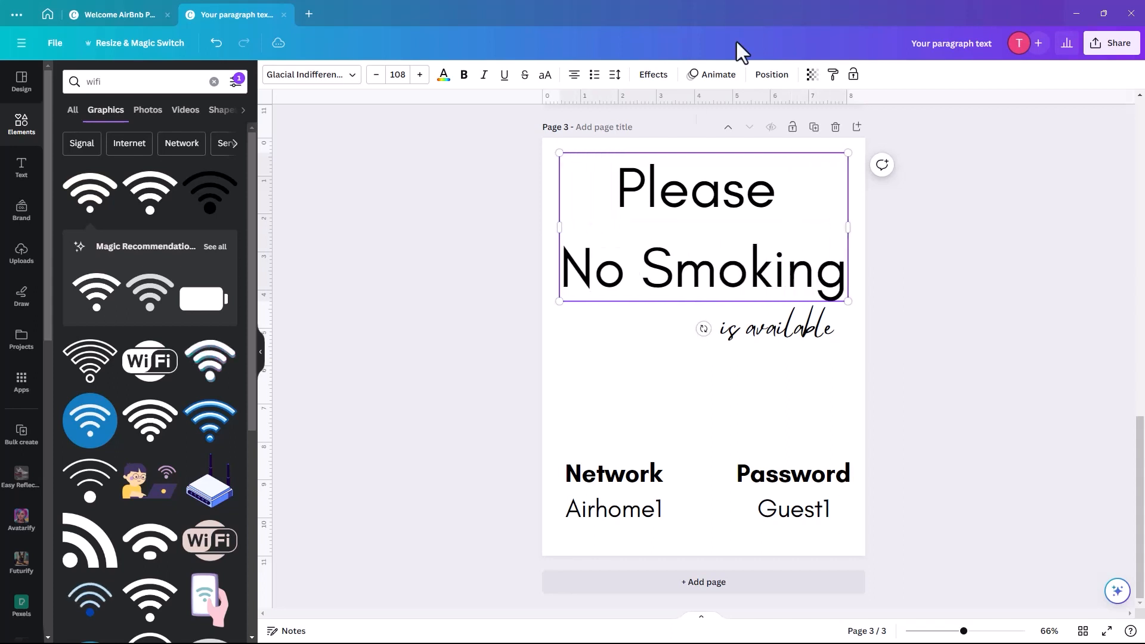
double_click(742, 328)
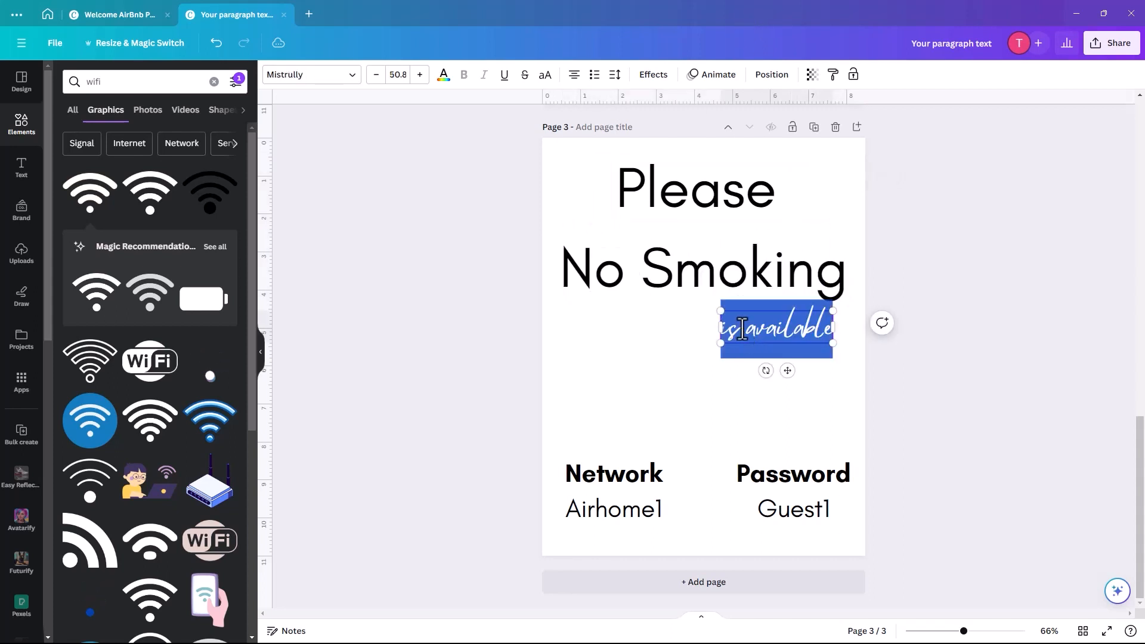
type("or")
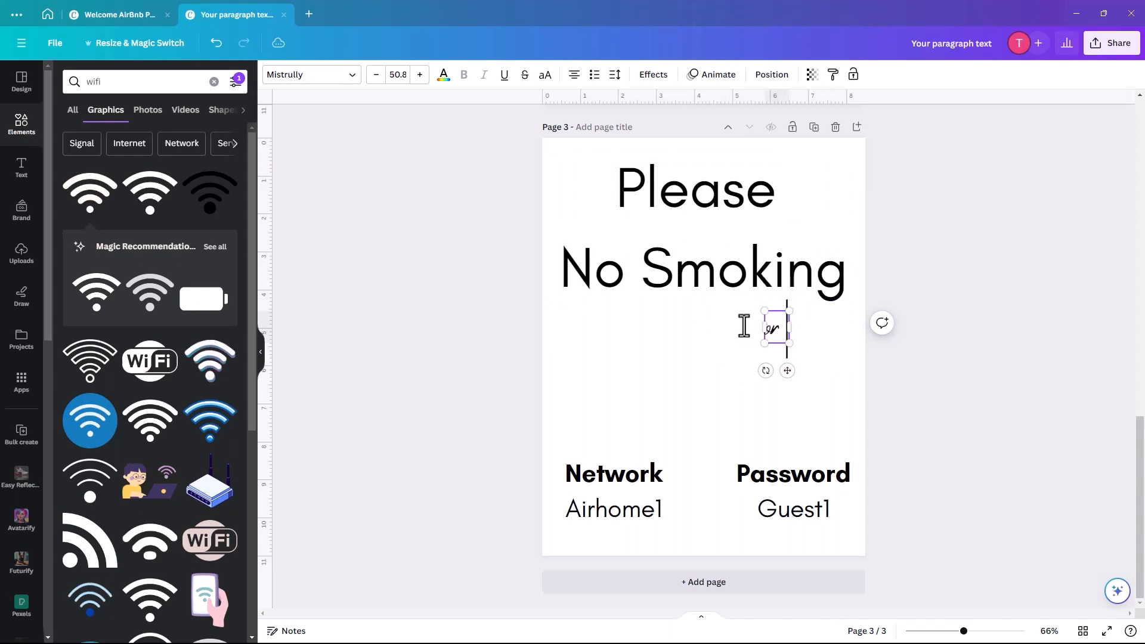
type(" Vaping")
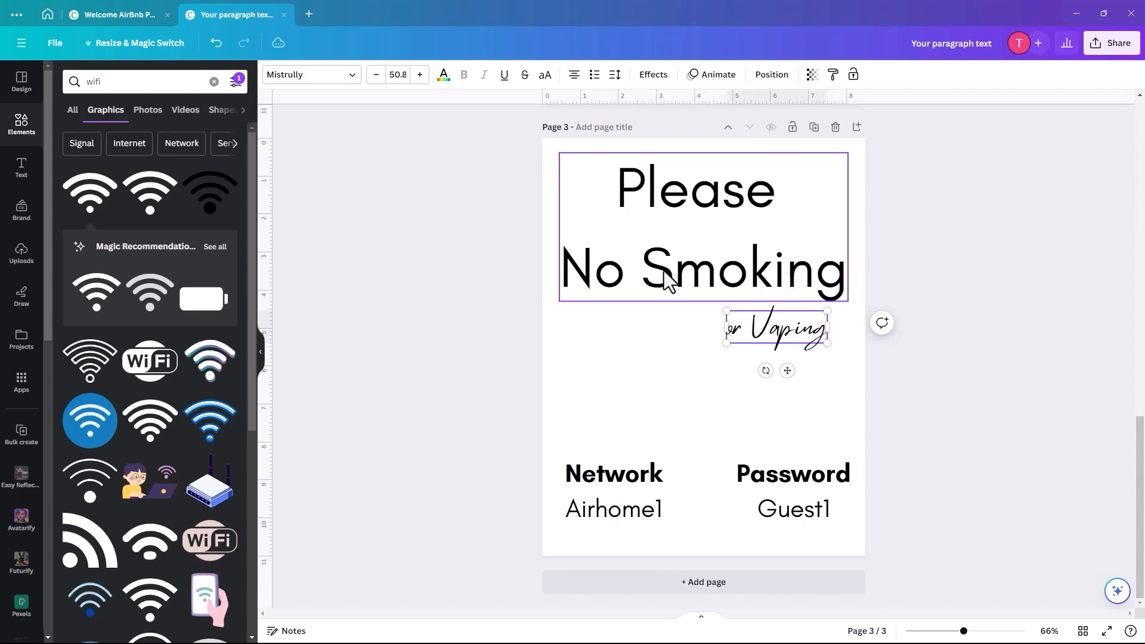
- Add an 'Indoors' line by duplicating the headline and moving the copy down
left_click(684, 215)
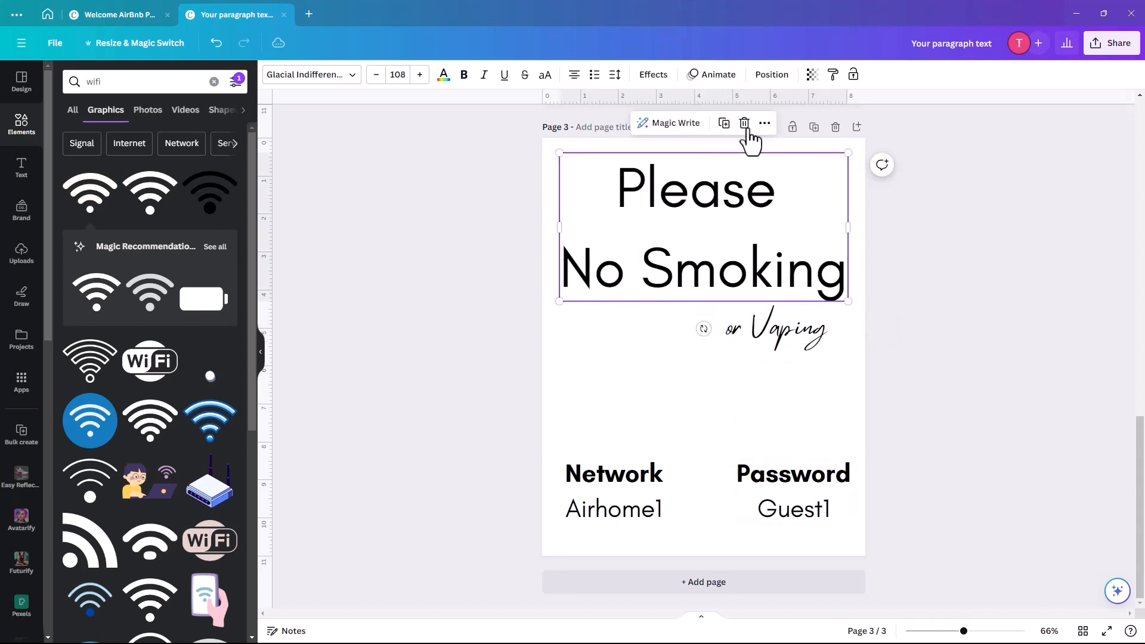
left_click(724, 124)
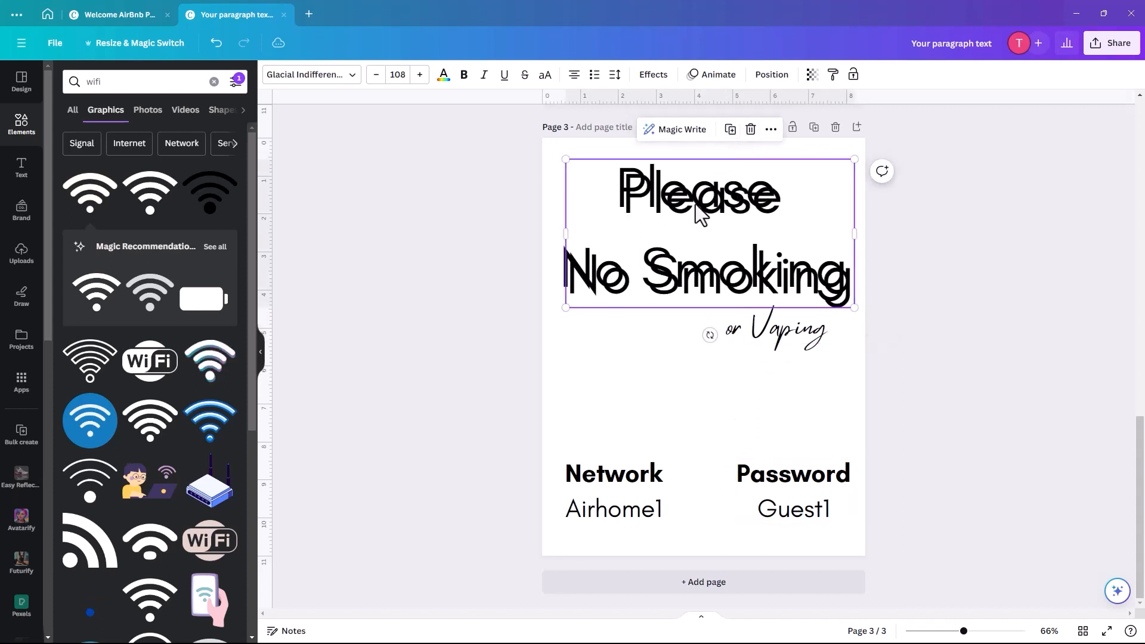
left_click_drag(699, 212, 703, 343)
double_click(694, 327)
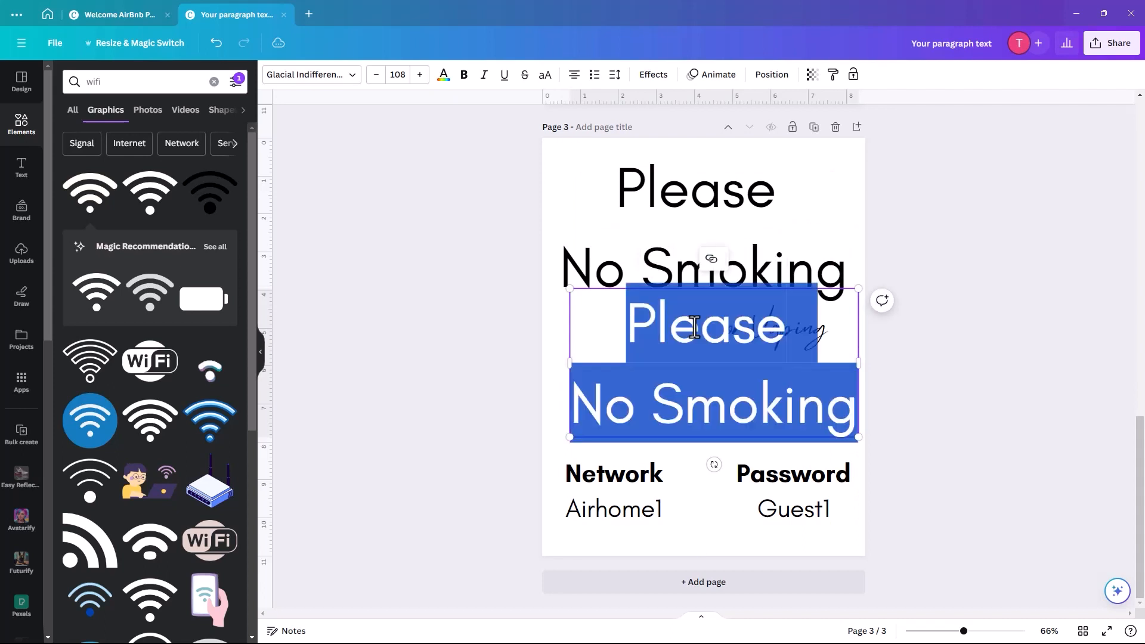
type("Indoors")
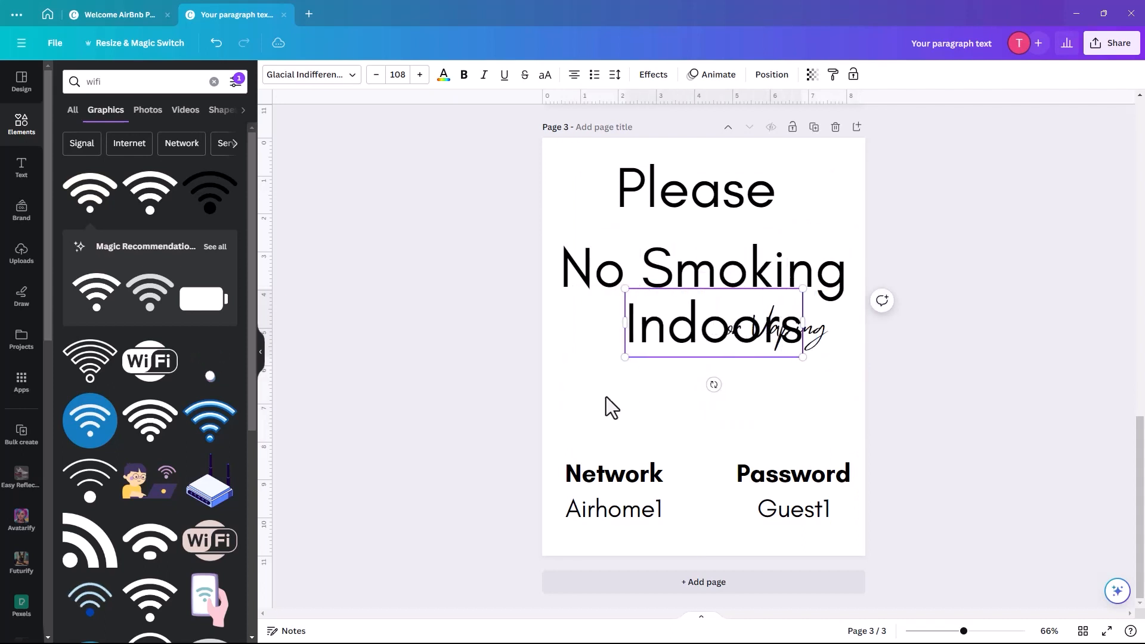
left_click(580, 393)
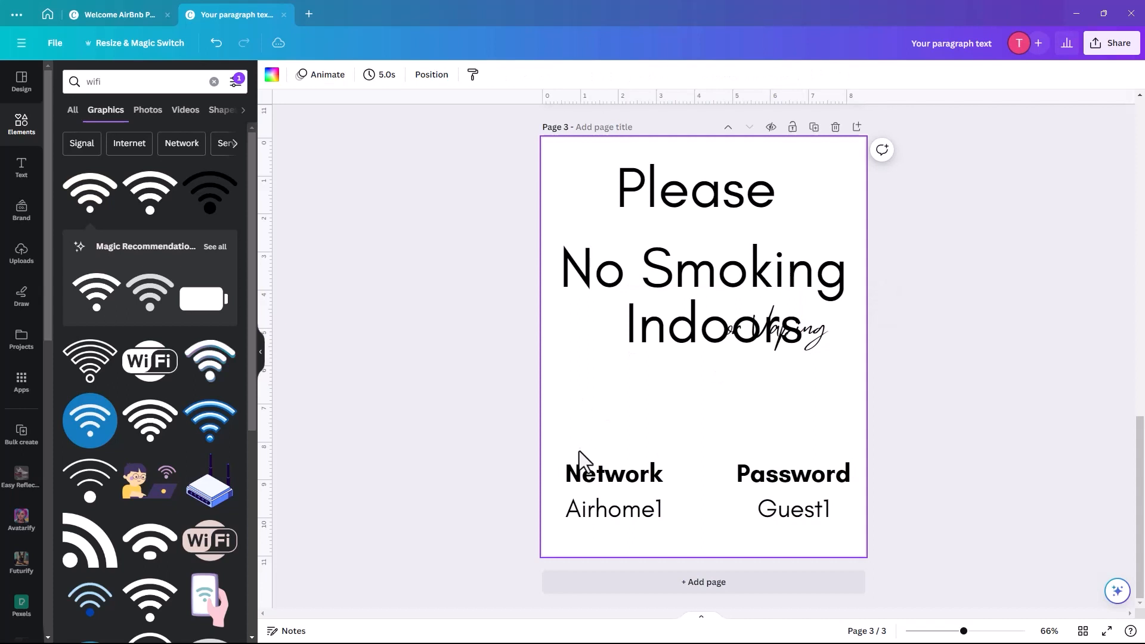
- Delete the Network block and retype the Password block as 'Thank You'
left_click(601, 492)
key("Delete")
left_click_drag(759, 497, 705, 495)
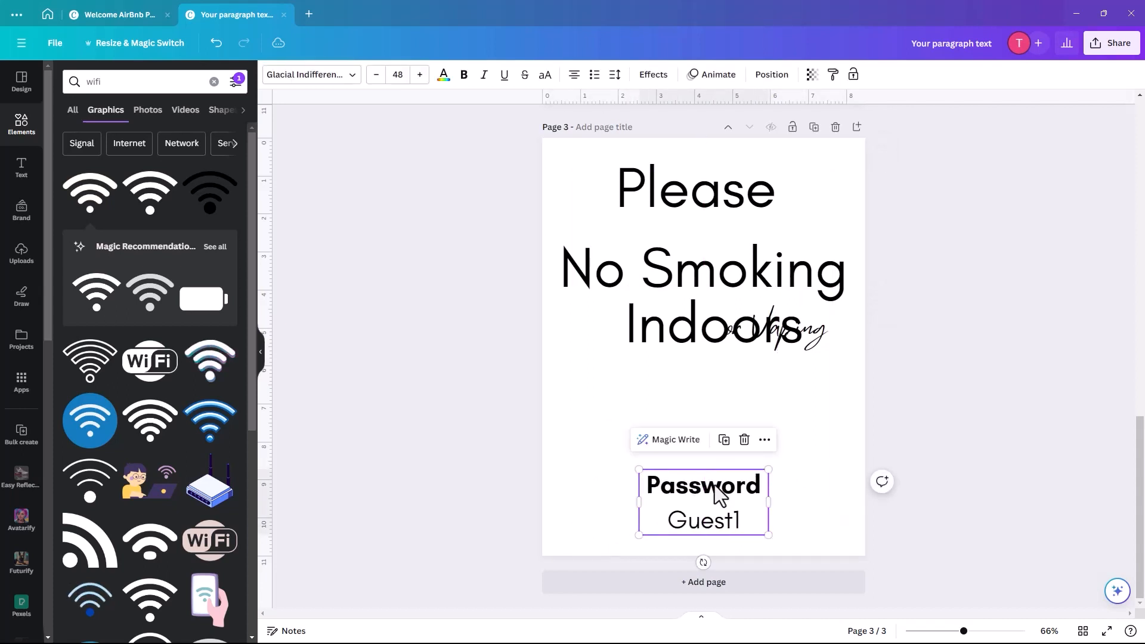
double_click(713, 485)
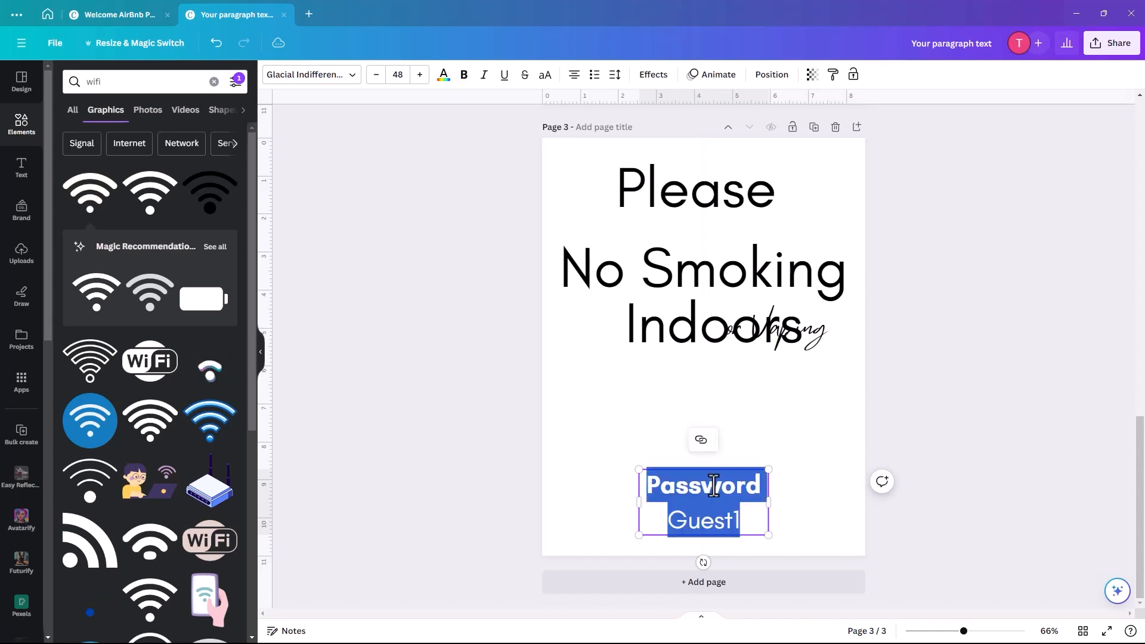
type("Than")
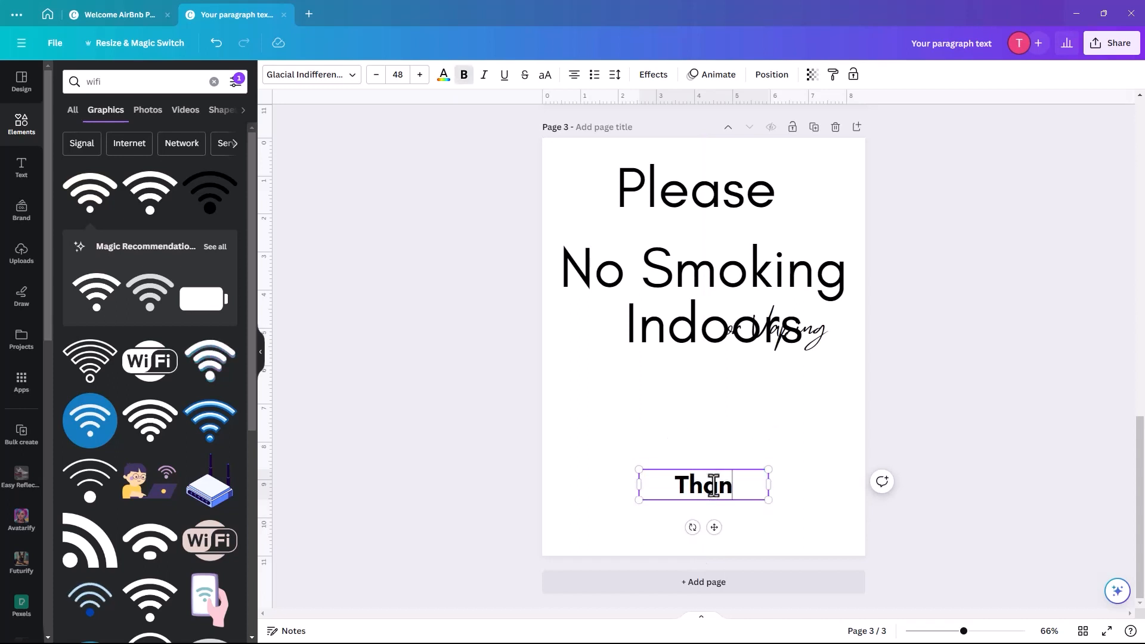
type("k You")
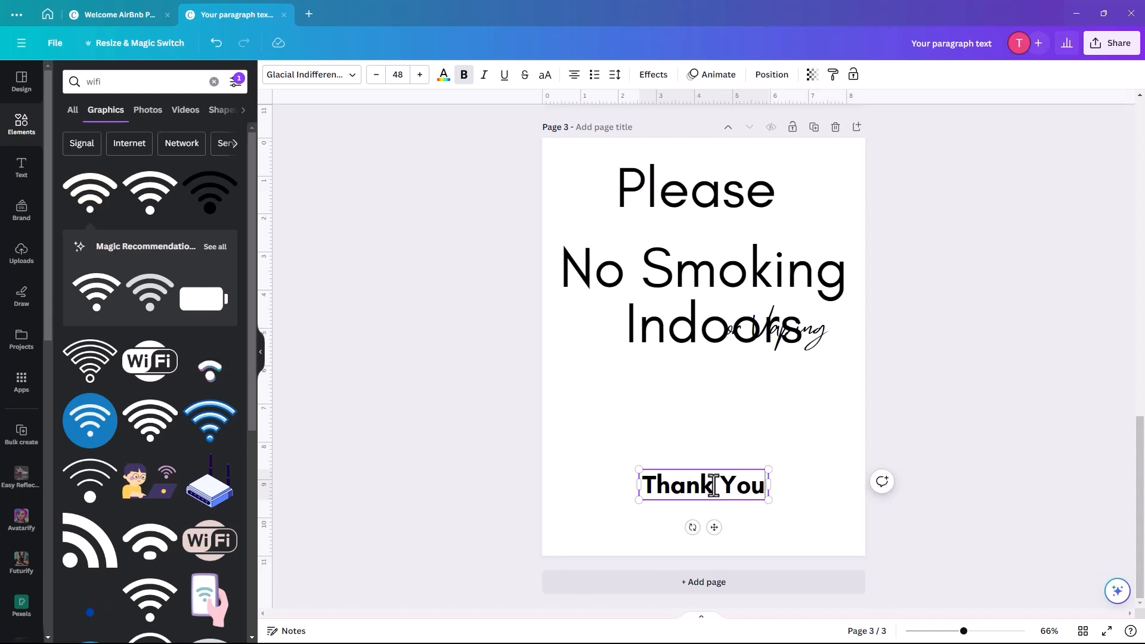
- Set 'Thank You' to regular-weight Mistrully and move 'Indoors' below 'or Vaping'
key("ctrl+a")
left_click(464, 76)
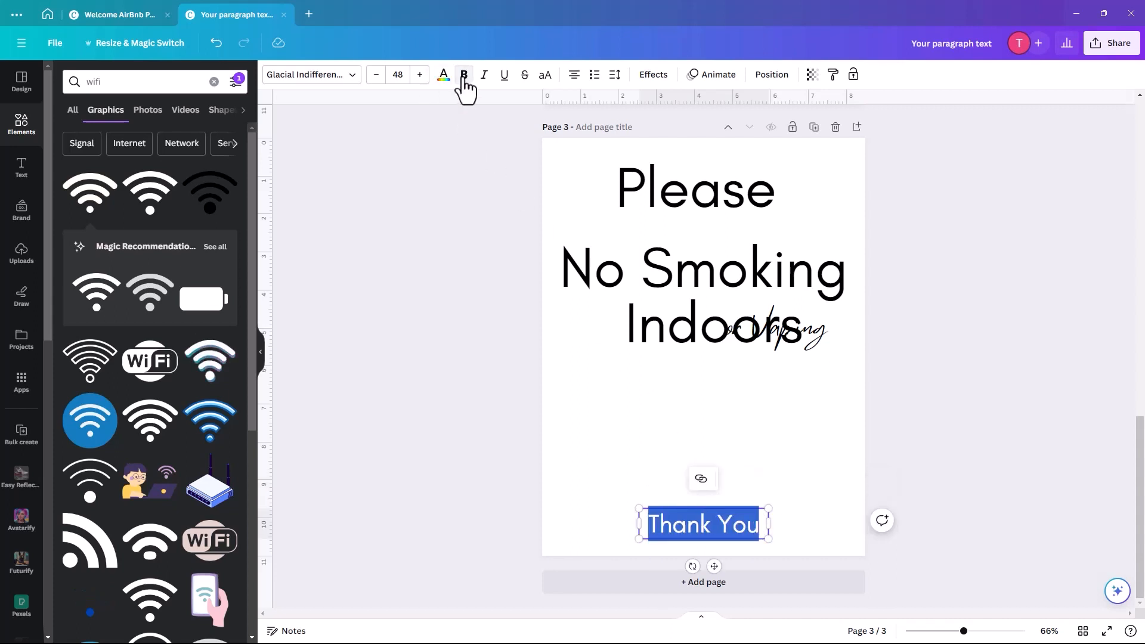
left_click(311, 80)
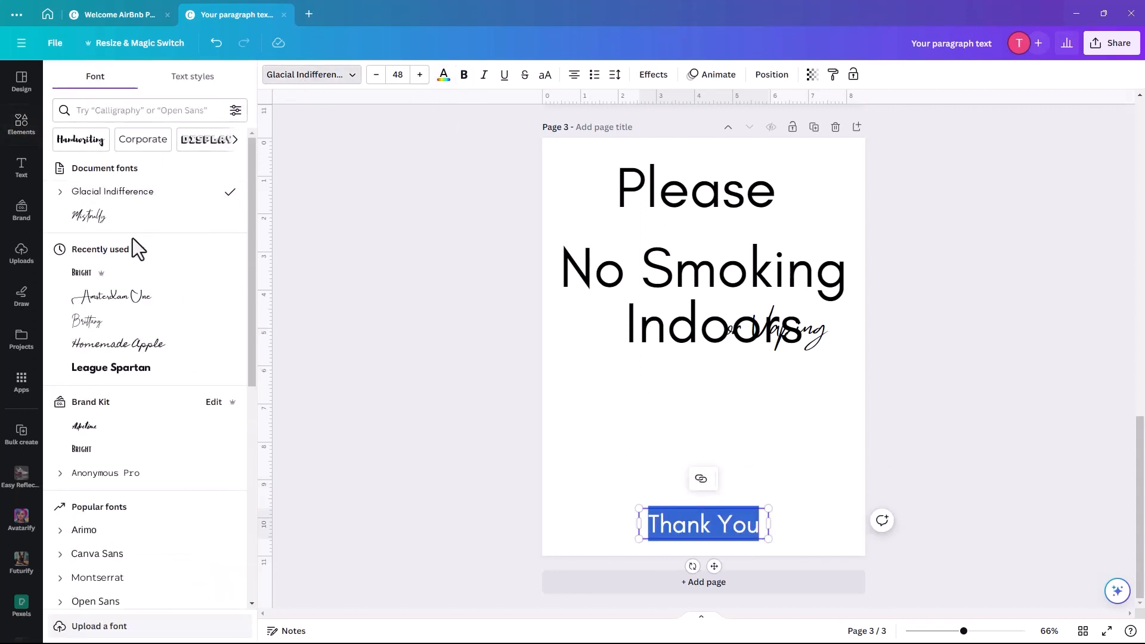
left_click(118, 222)
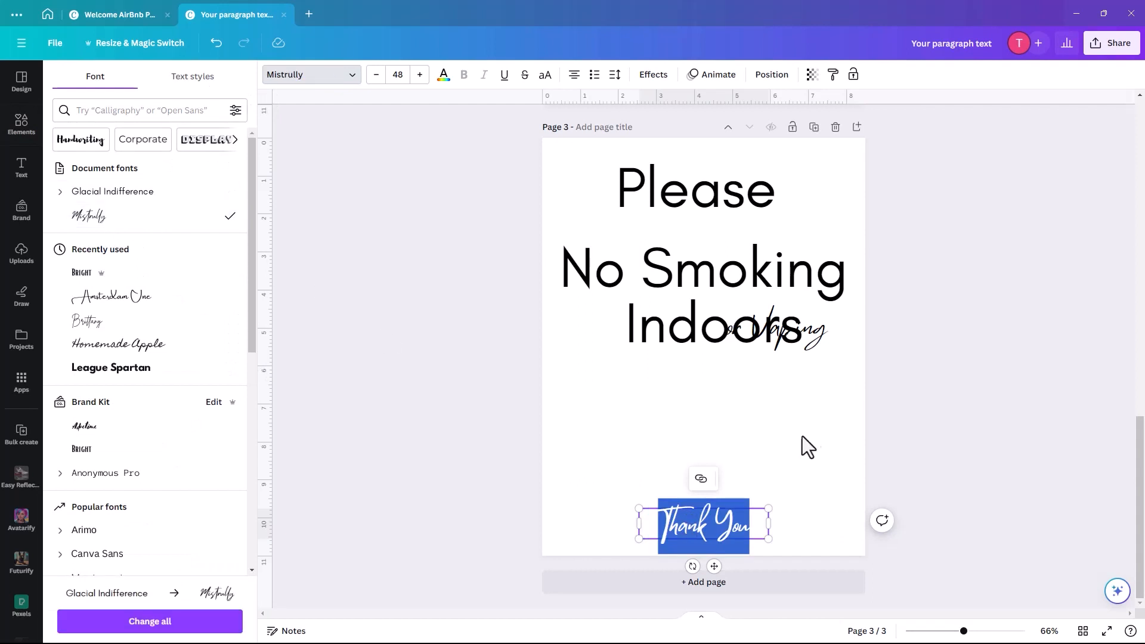
left_click(799, 358)
left_click_drag(724, 333, 705, 393)
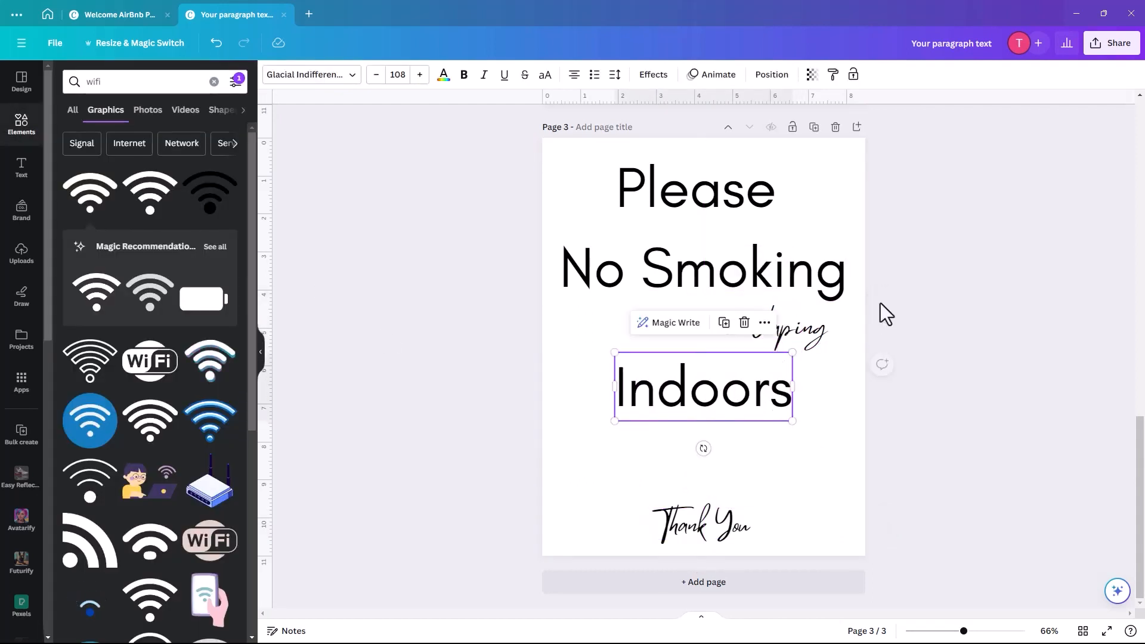
- Shrink the 'No Smoking' and 'Indoors' text and centre the headline on the page
left_click_drag(800, 331, 725, 329)
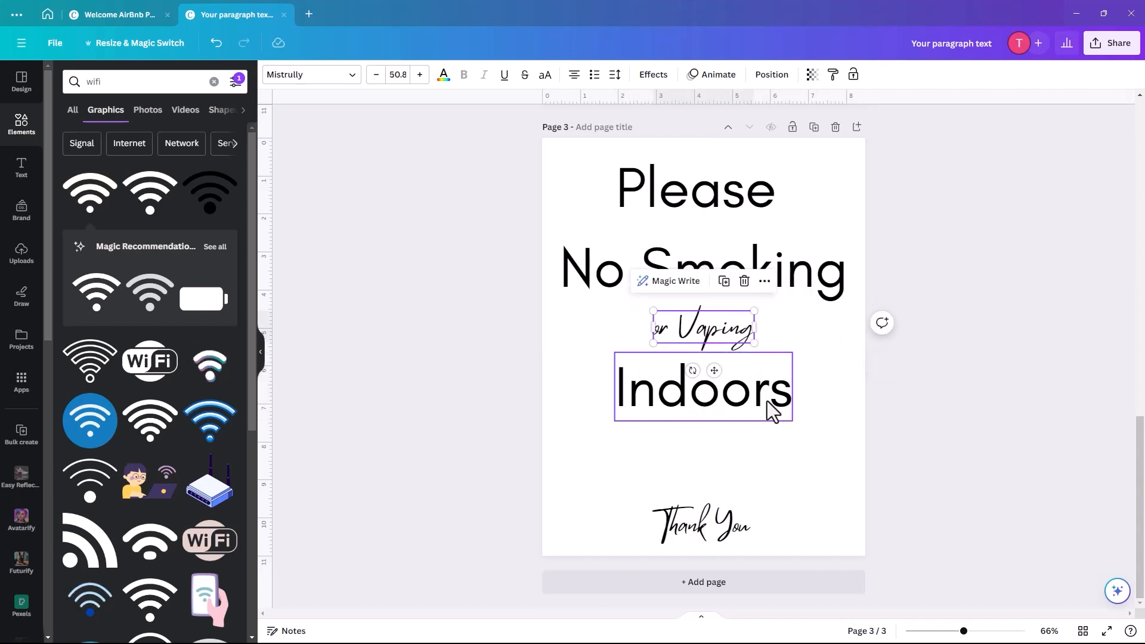
left_click(774, 411)
left_click(799, 289, "shift")
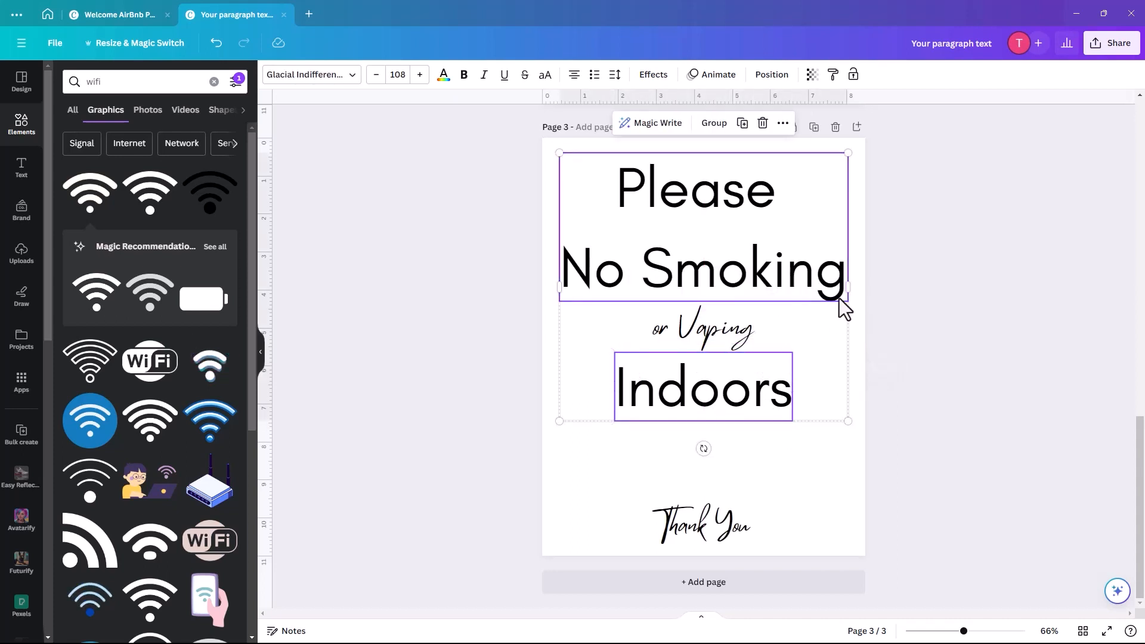
left_click_drag(847, 421, 794, 349)
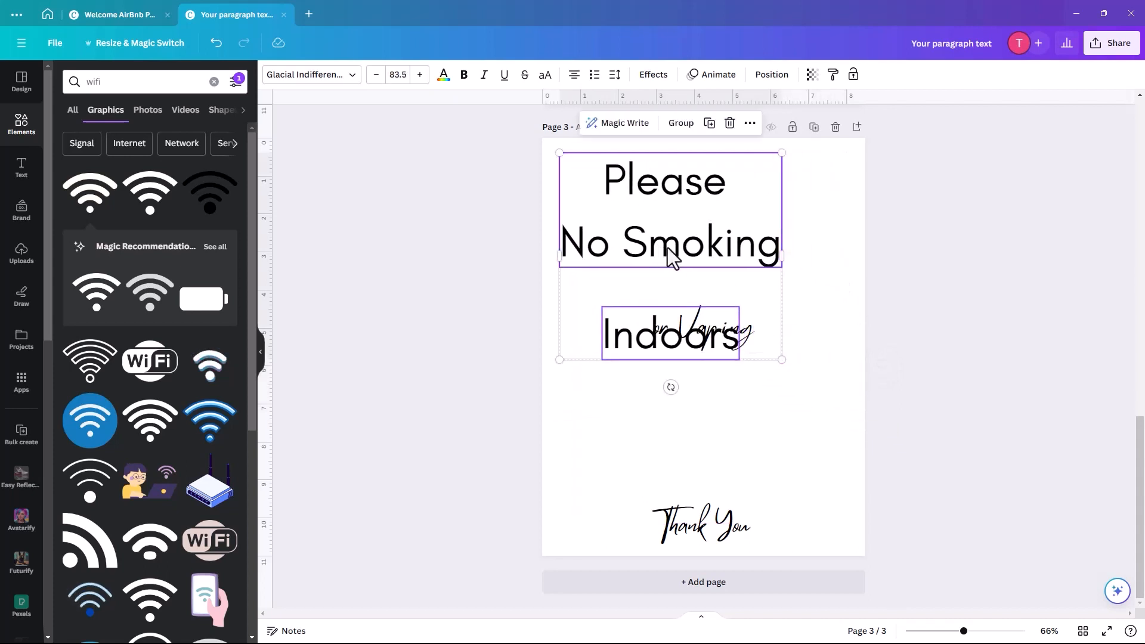
left_click_drag(667, 256, 692, 248)
left_click(741, 427)
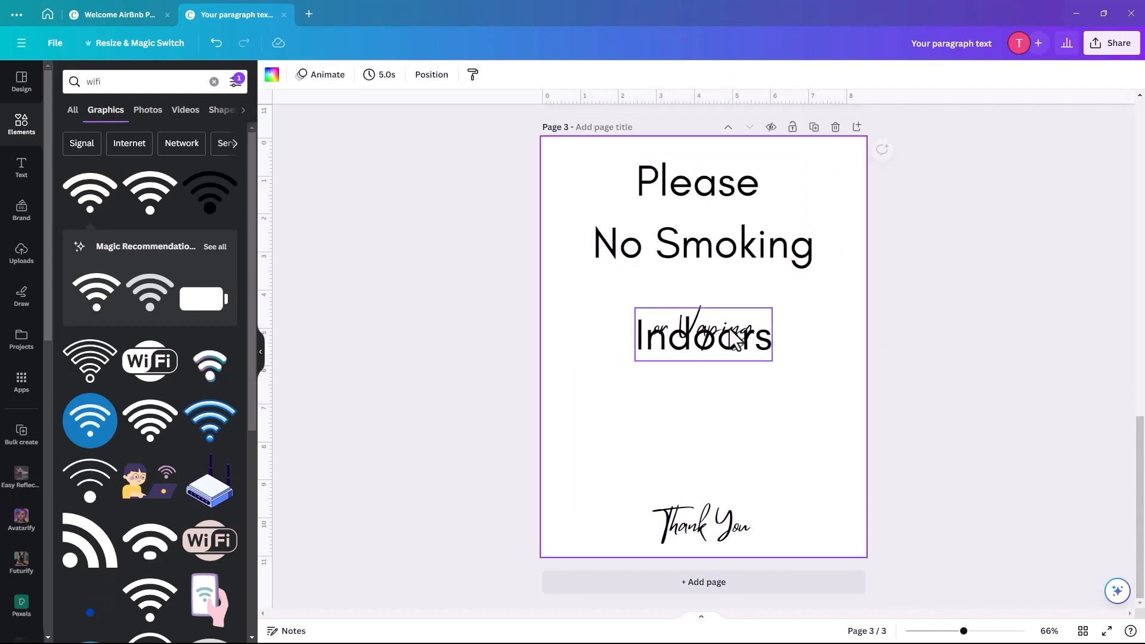
left_click_drag(728, 352, 745, 323)
- Tilt 'or Vaping' to -13°, enlarge it slightly to 58.9, and re-centre it
left_click(746, 344)
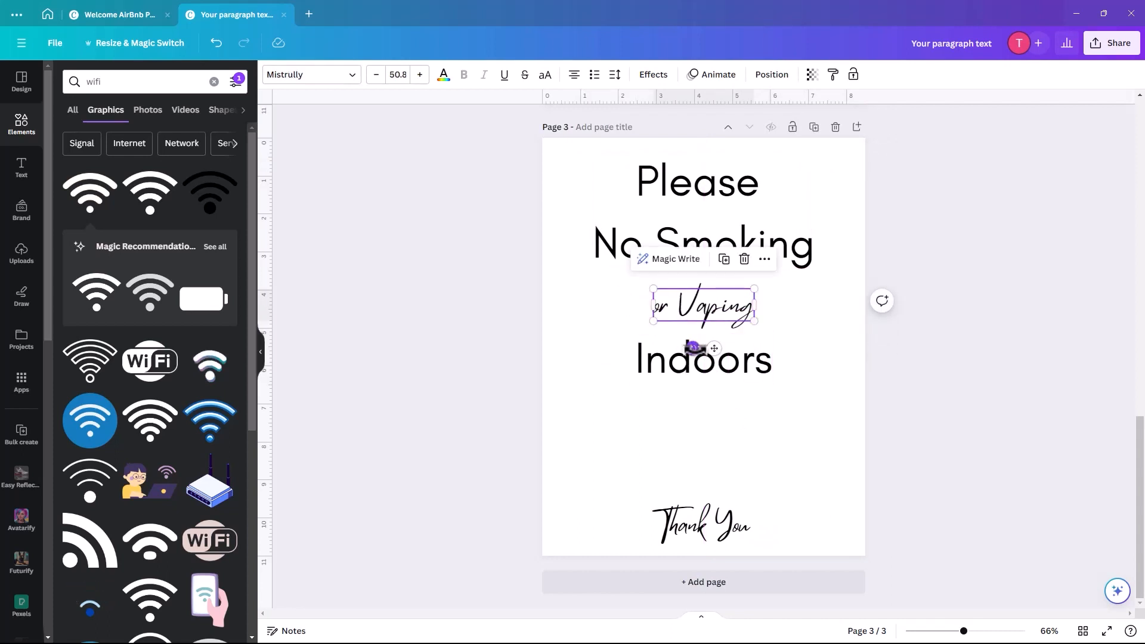
left_click_drag(692, 348, 708, 297)
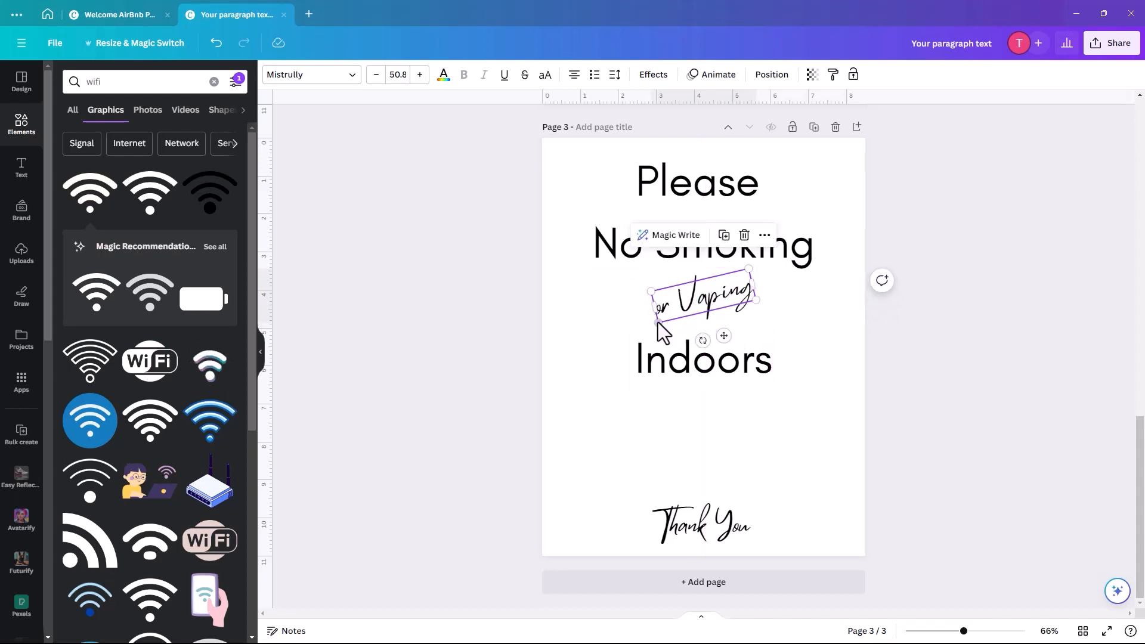
left_click_drag(659, 326, 643, 330)
left_click_drag(722, 316, 726, 317)
left_click(584, 437)
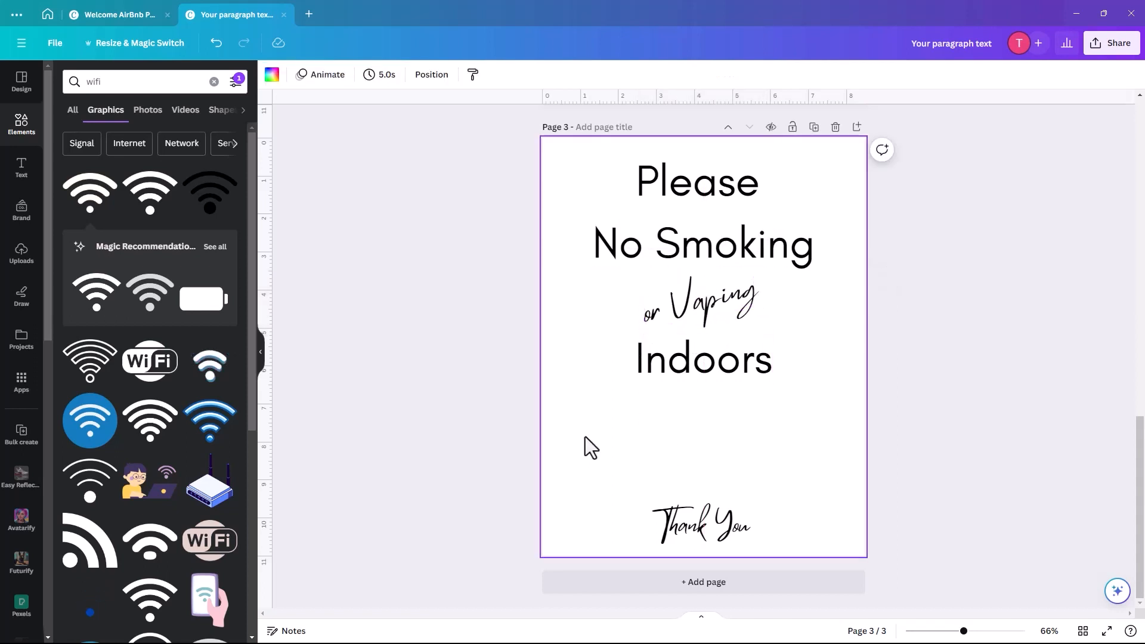
left_click(112, 87)
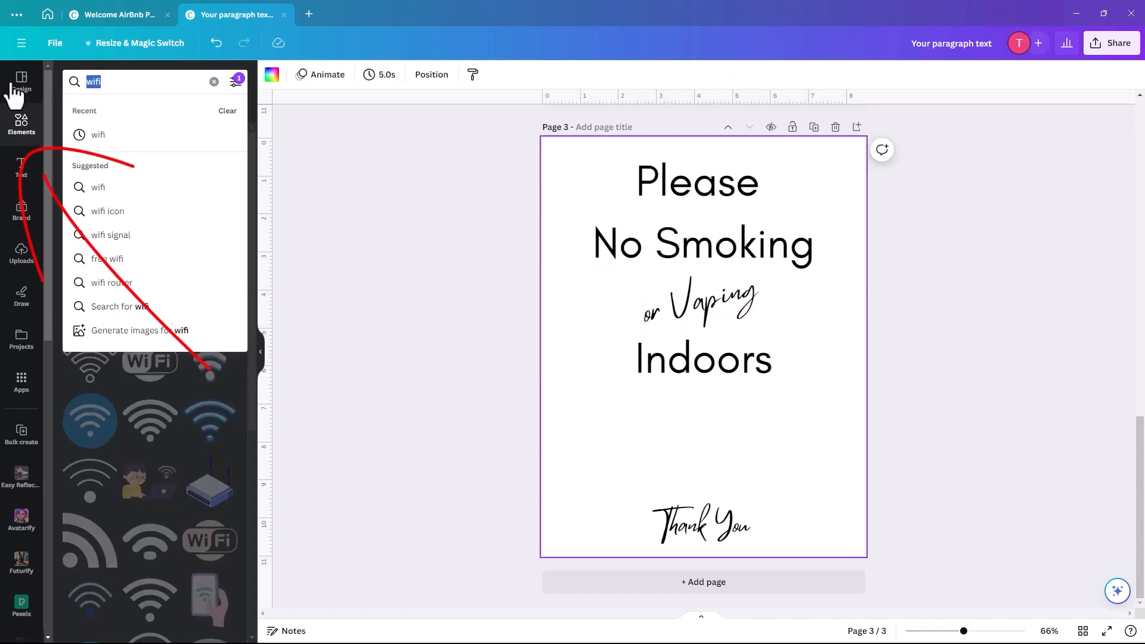
- Add a black no-smoking graphic below 'Indoors', sized and centred above 'Thank You'
type("n")
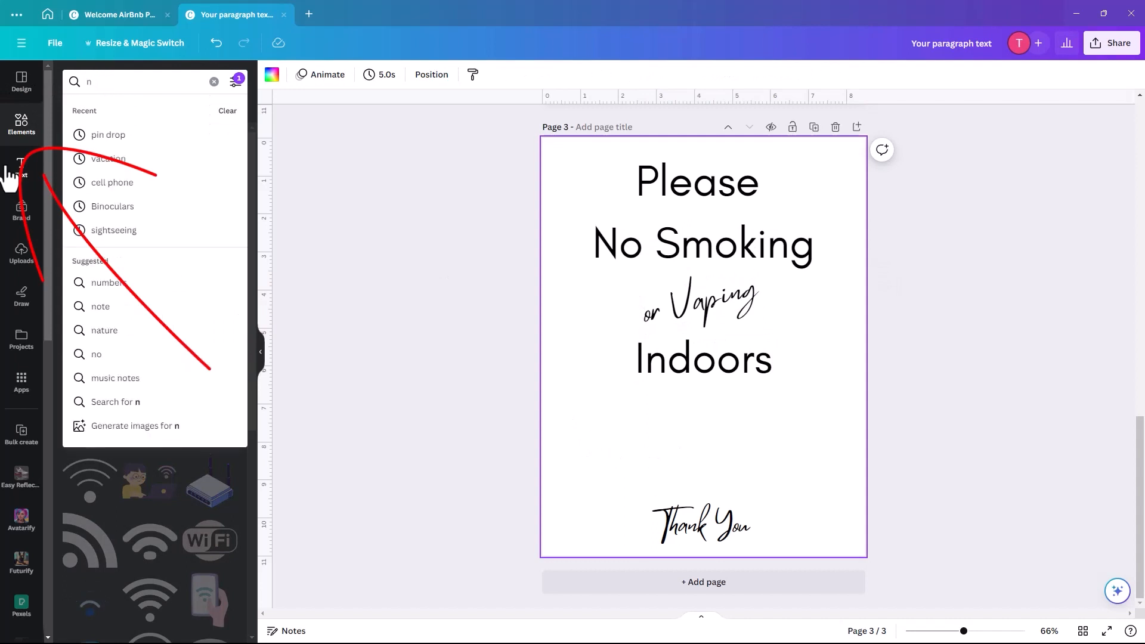
type("o smoki")
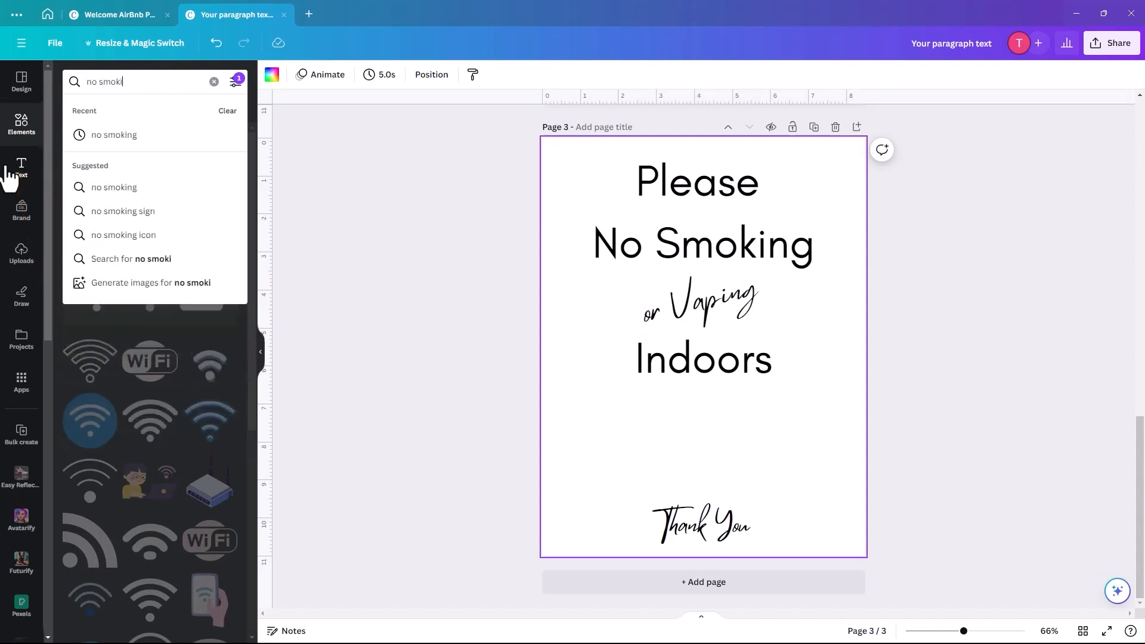
type("ng")
key("Return")
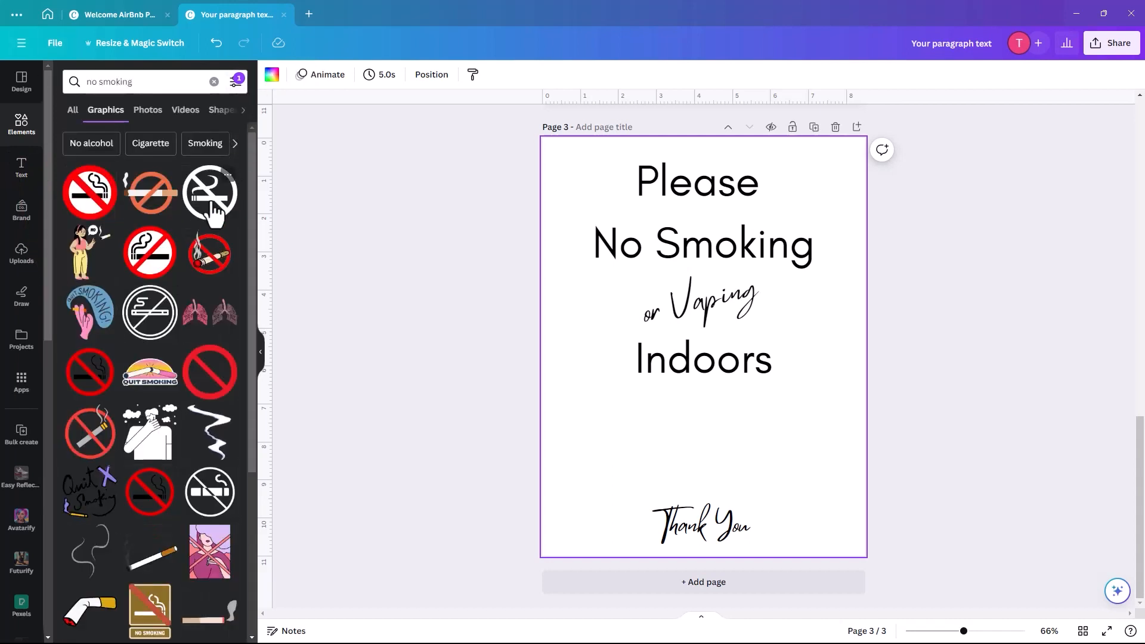
left_click_drag(210, 192, 754, 405)
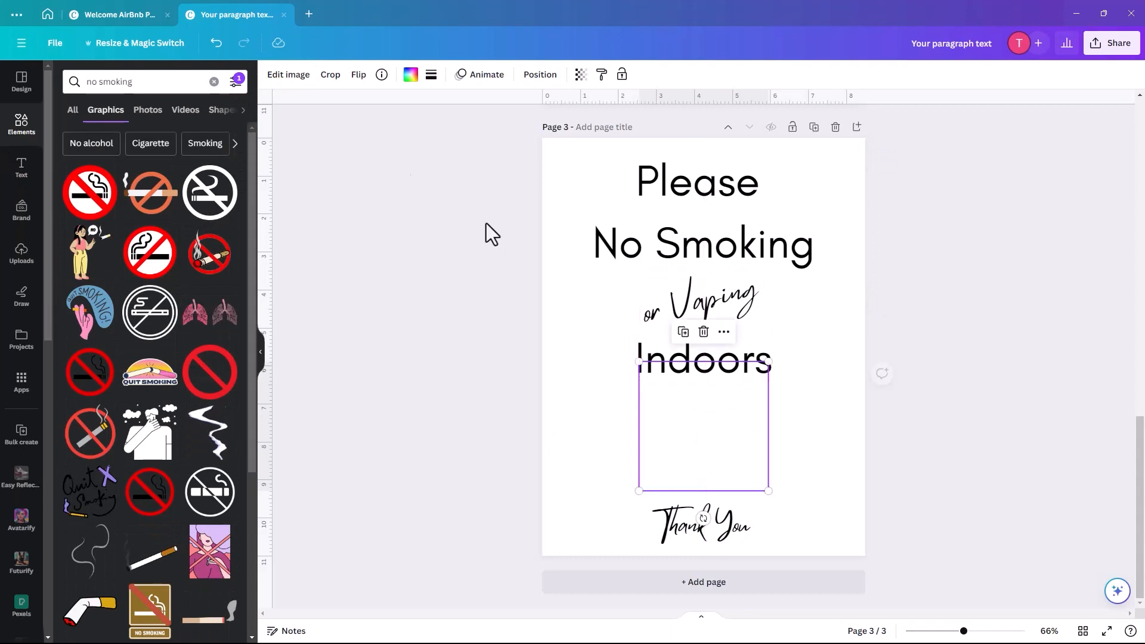
left_click(410, 74)
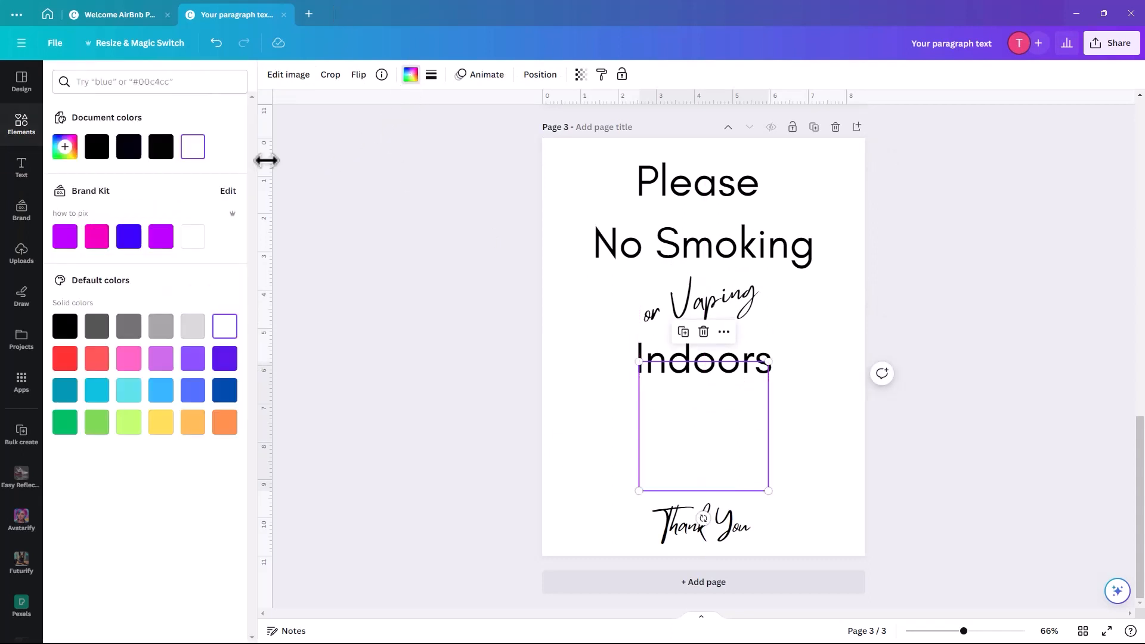
left_click(160, 147)
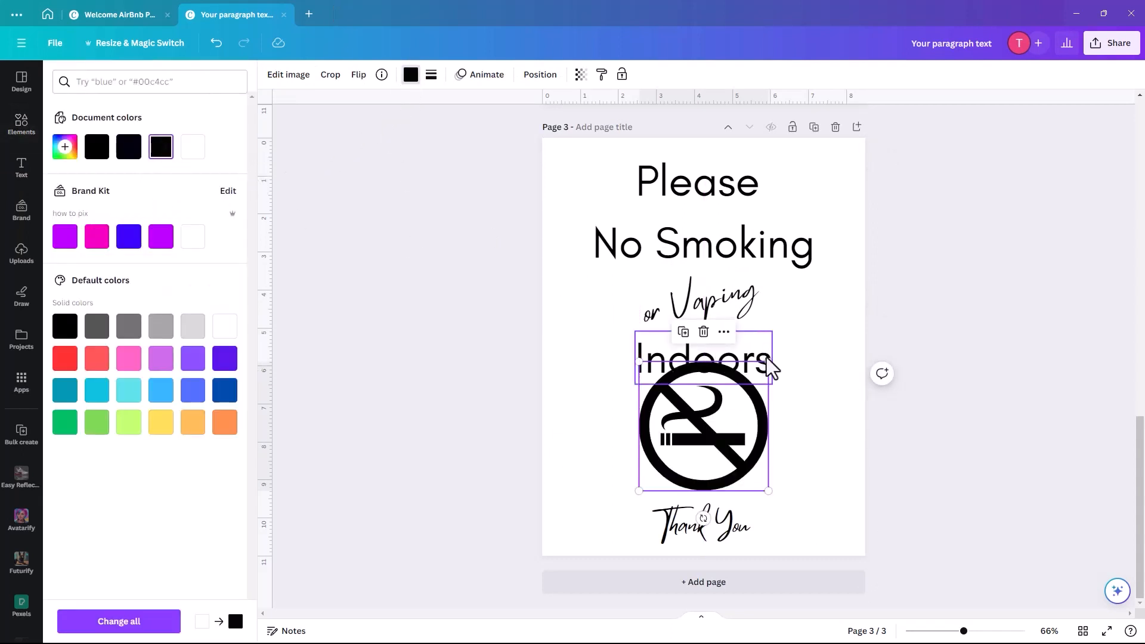
left_click_drag(768, 362, 755, 379)
left_click_drag(711, 444, 707, 453)
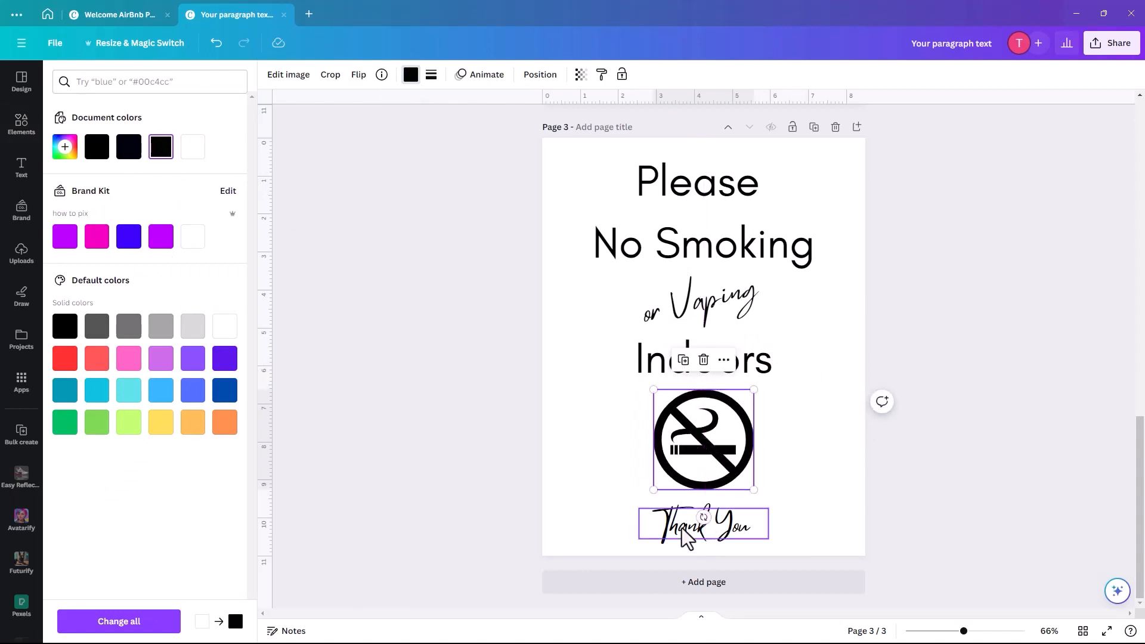
left_click_drag(689, 528, 688, 523)
left_click(847, 346)
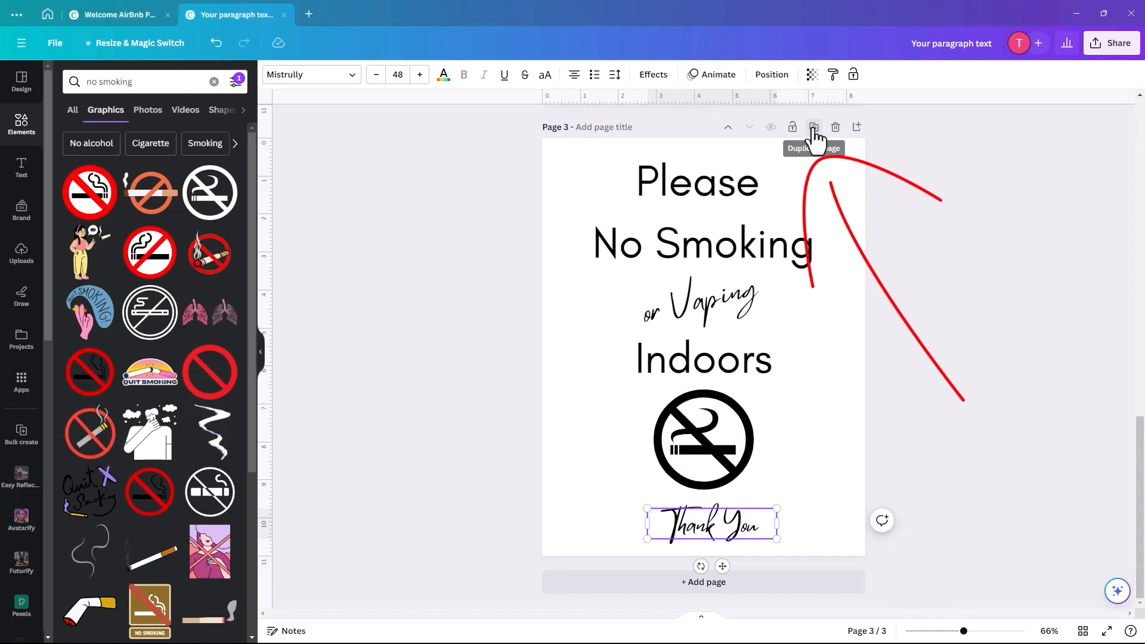
- Duplicate page 3 as page 4 and retype the headline as 'Hosts'
left_click(814, 128)
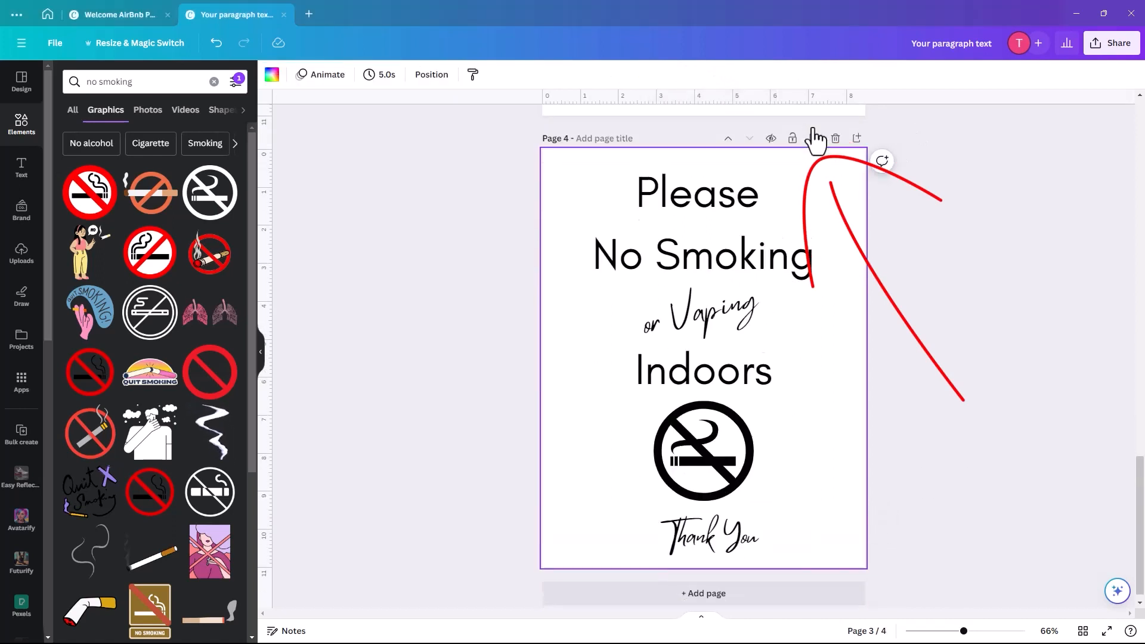
left_click(661, 195)
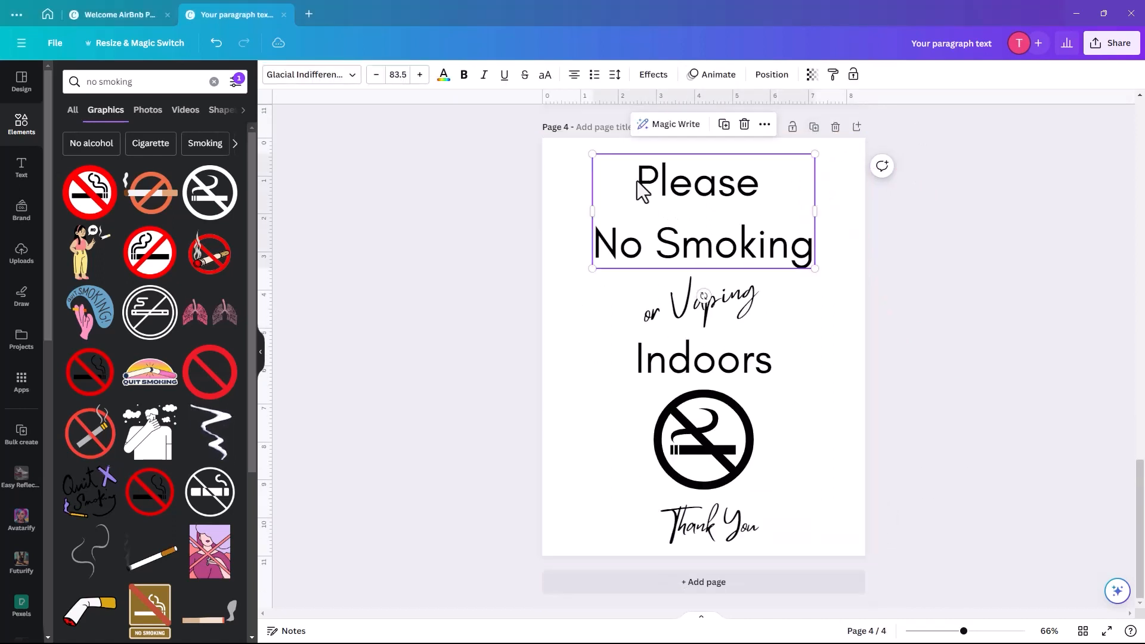
double_click(638, 183)
left_click_drag(634, 179, 825, 256)
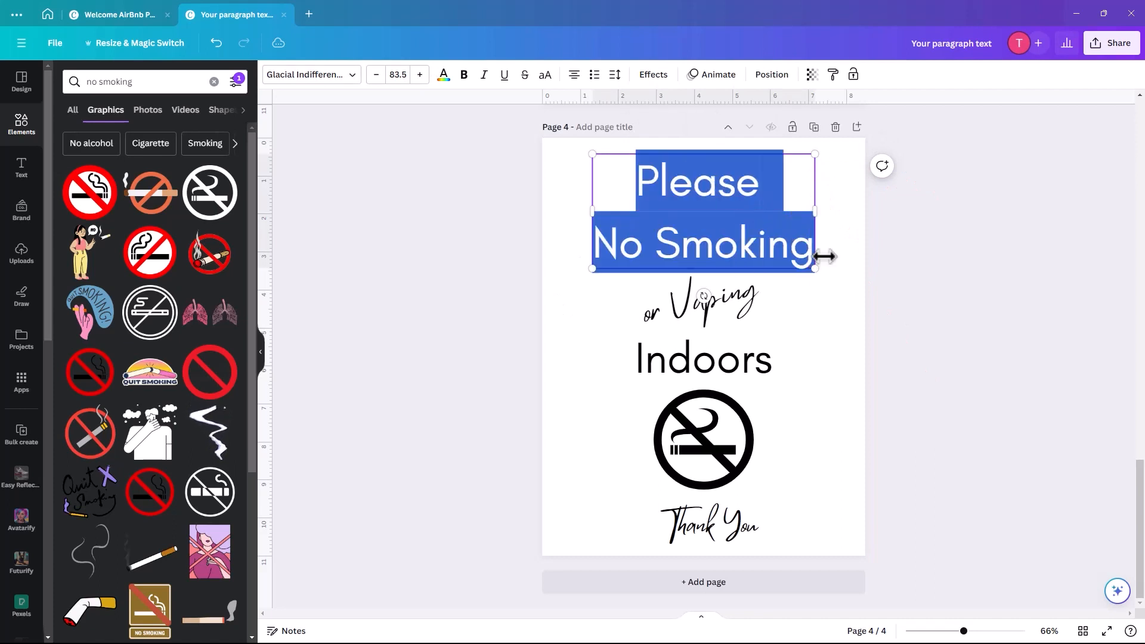
left_click(786, 248)
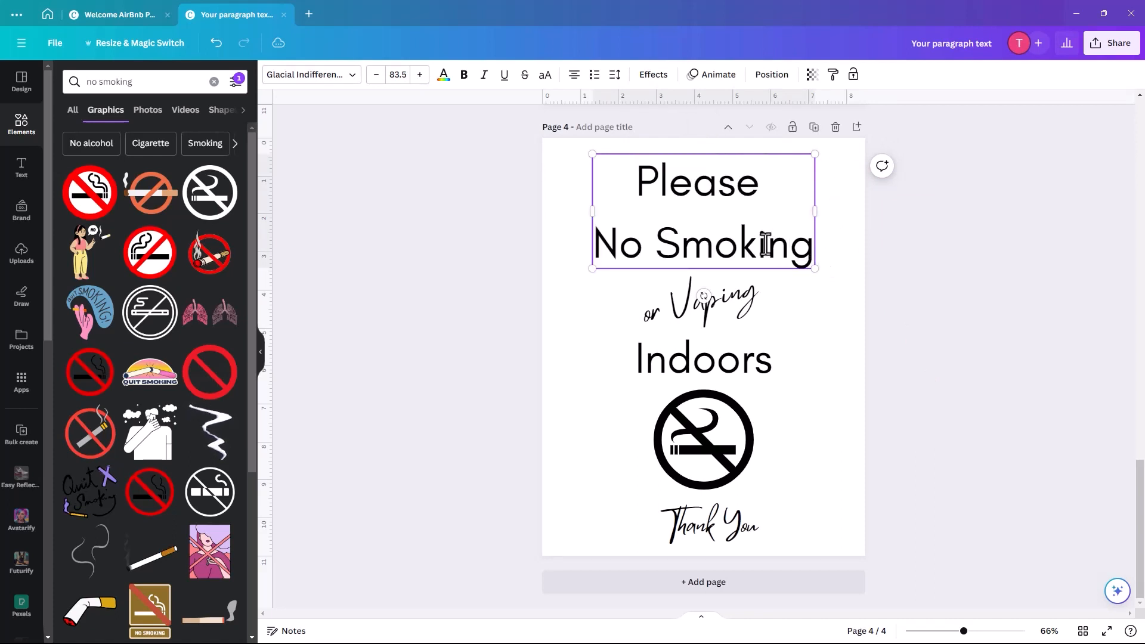
key("ctrl+a")
type("Hosts")
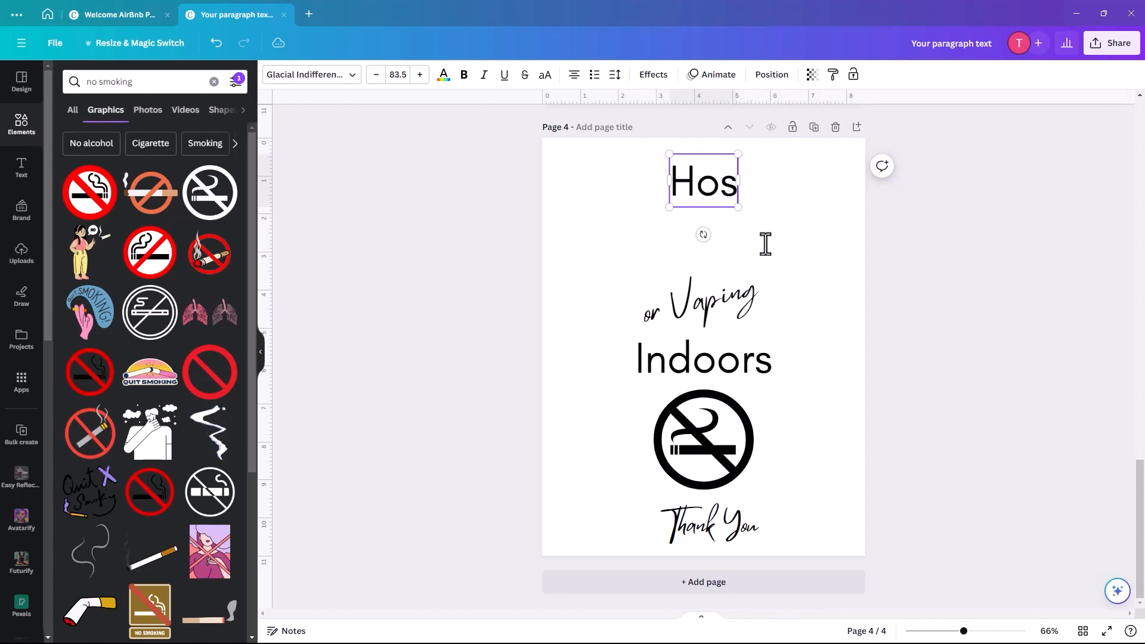
left_click(632, 250)
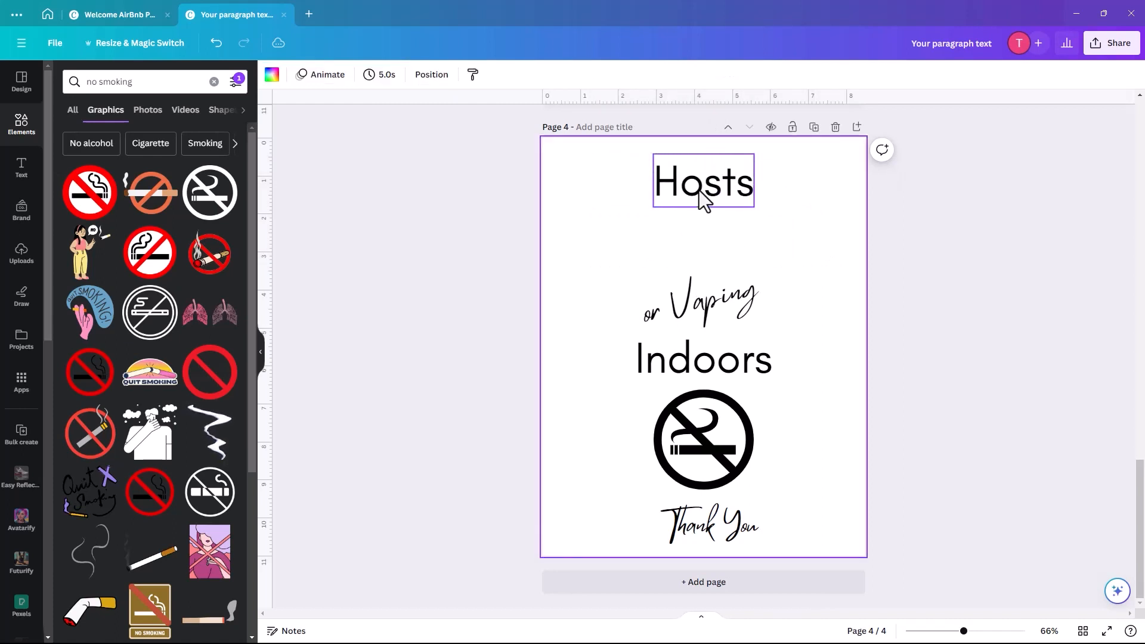
- Turn the 'or Vaping' script into 'Meet your', placed beside 'Hosts'
left_click_drag(703, 197, 750, 224)
left_click_drag(745, 307, 679, 188)
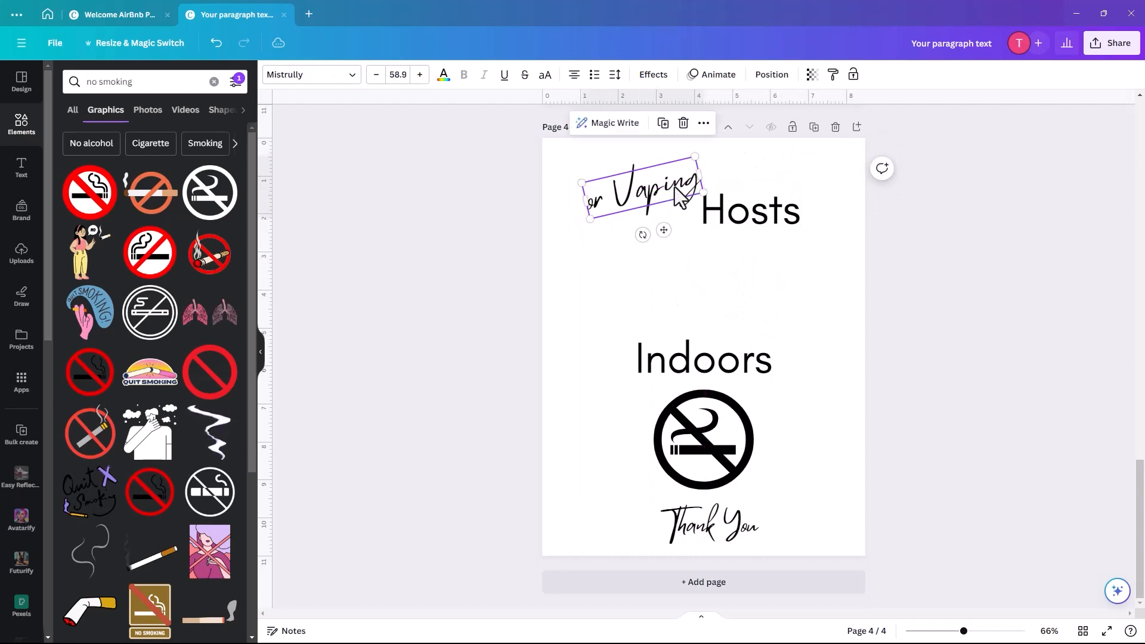
double_click(674, 187)
type("M")
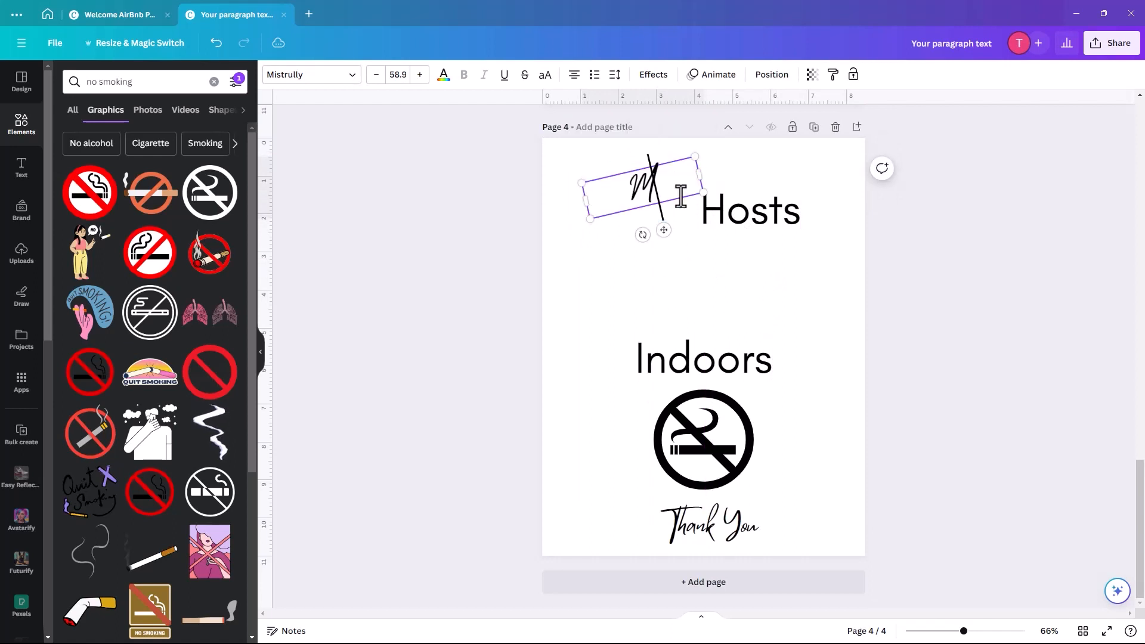
type("eet your")
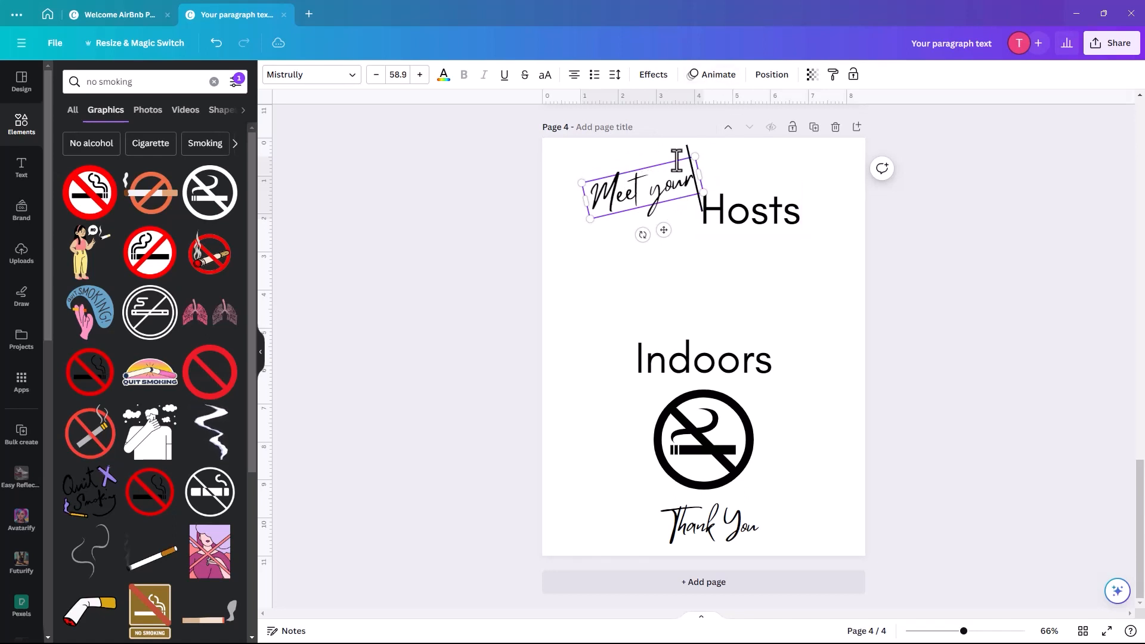
left_click(604, 273)
left_click(607, 207)
left_click_drag(608, 207, 604, 216)
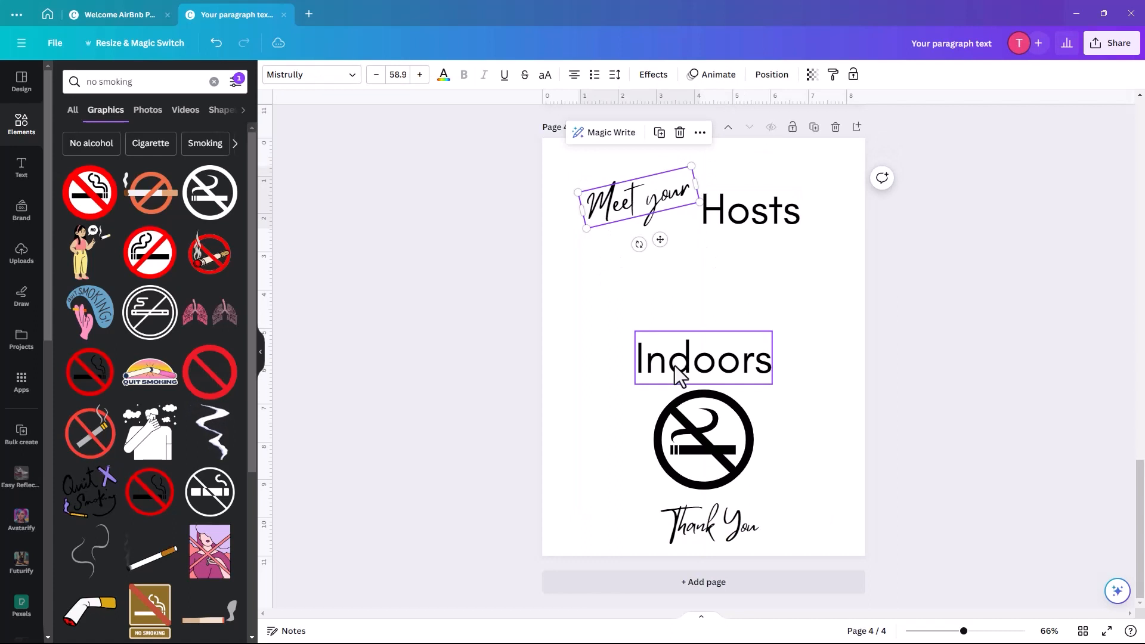
- Move 'Indoors' under the title, set it to size 20, and paste the welcome paragraph over it
left_click_drag(674, 361, 663, 291)
double_click(664, 291)
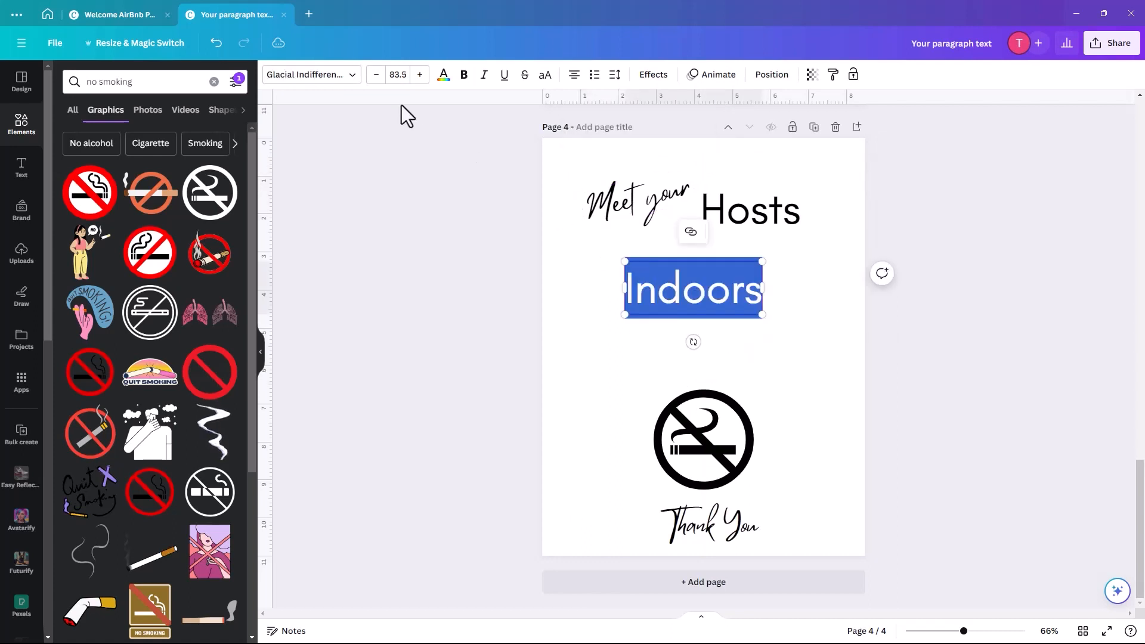
left_click(395, 74)
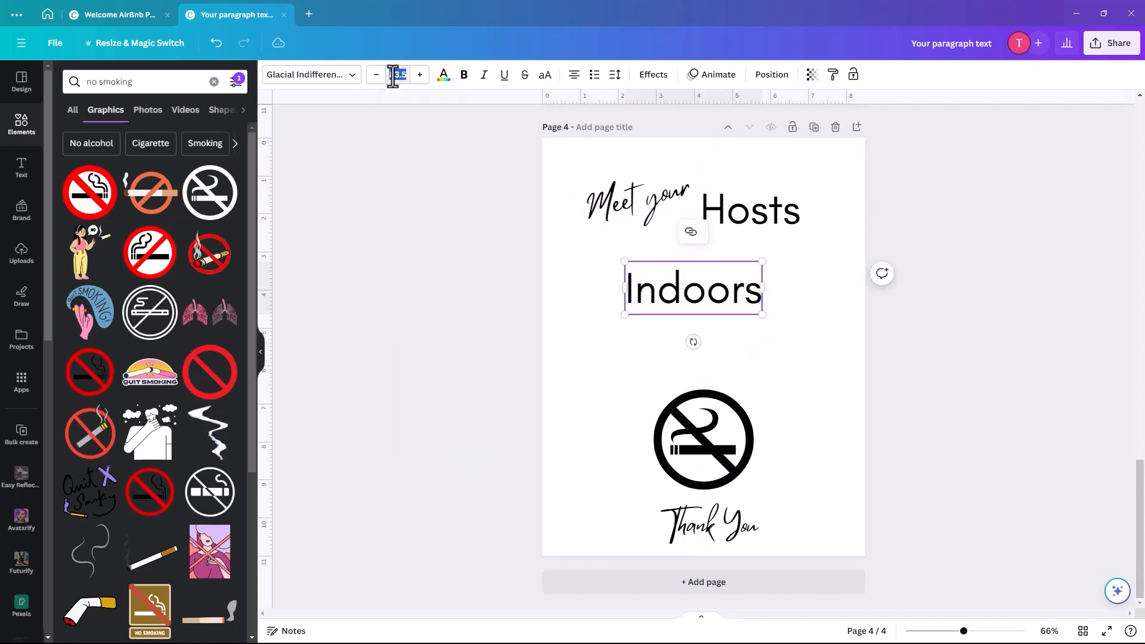
key("Return")
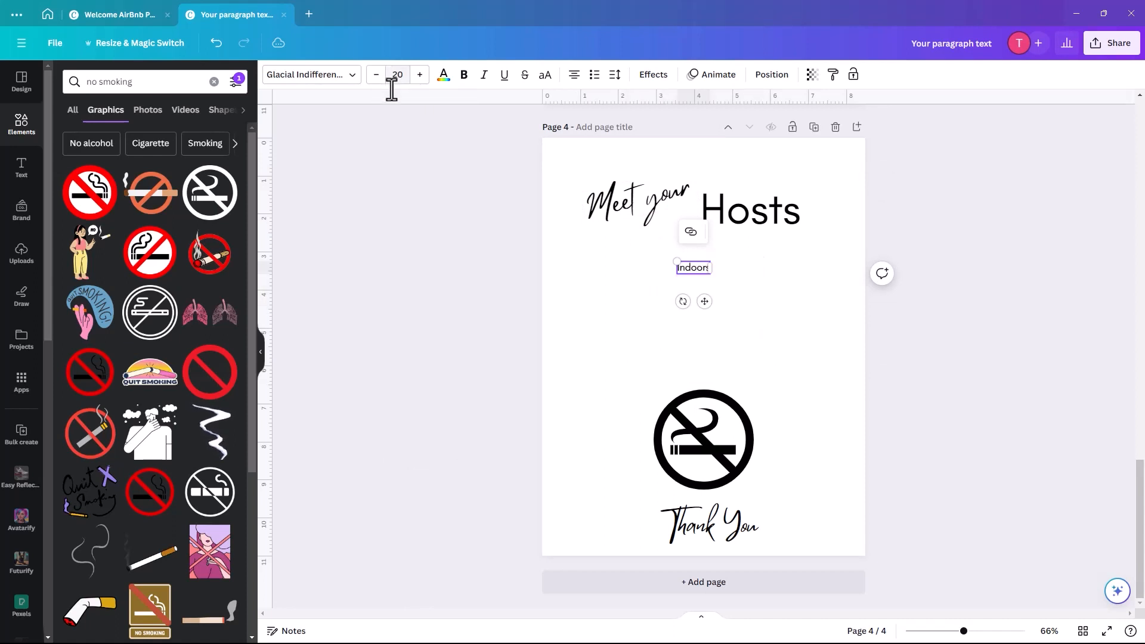
double_click(691, 267)
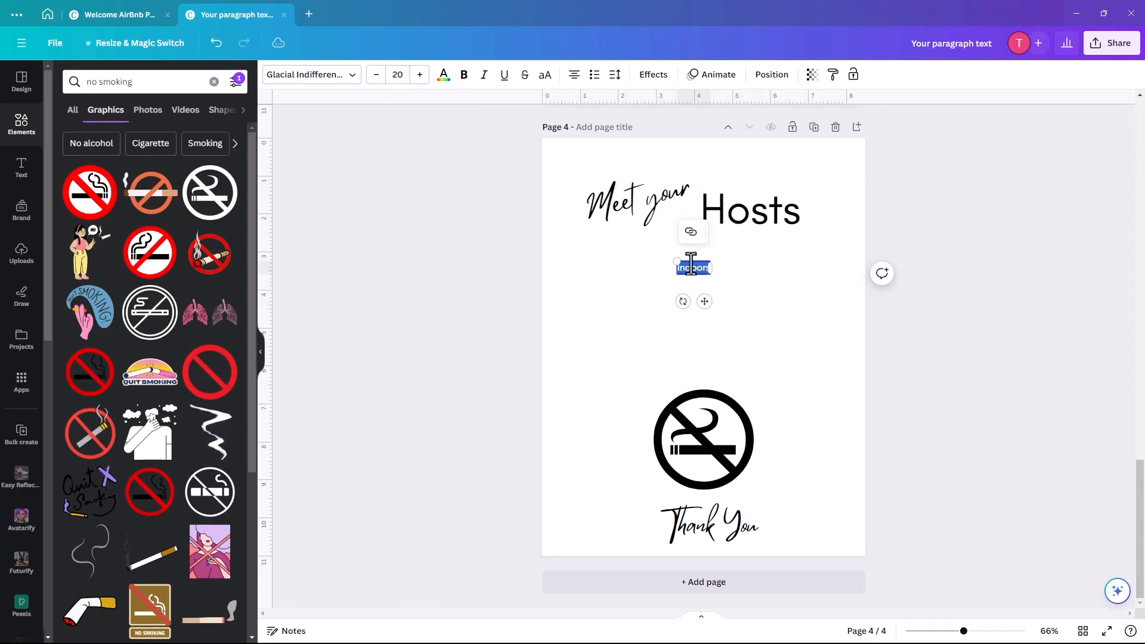
type("We're thrilled to have you here and can't wait to make your stay unforgettable. Allow us to introduce ourselves – we're [Your Names], your hosts and your new friends during your time with us.")
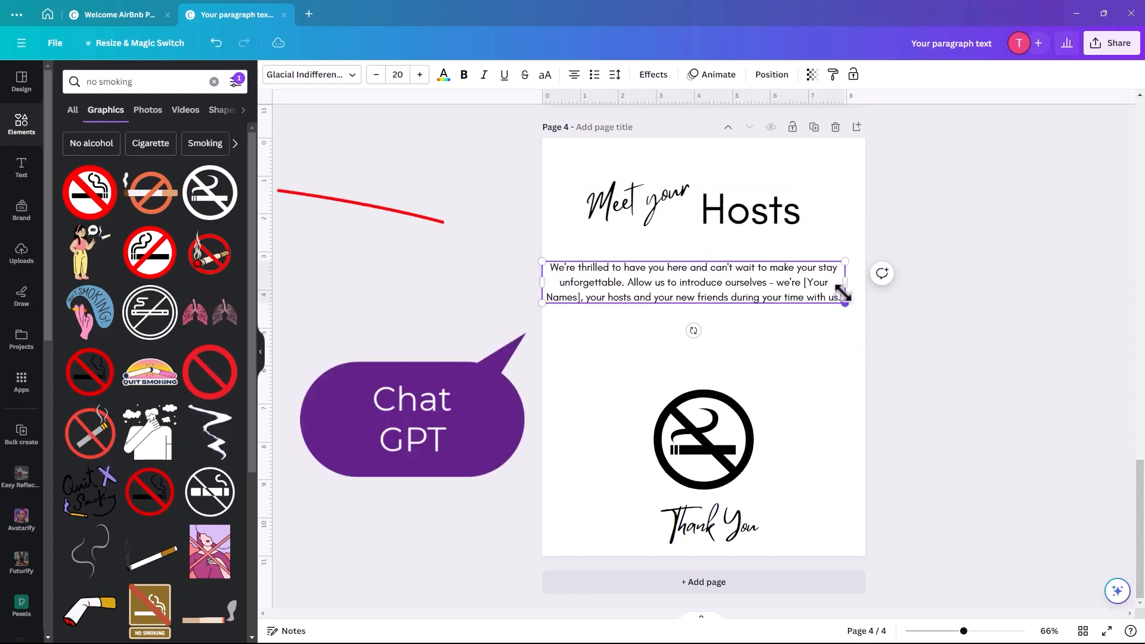
- Adjust the width of the welcome paragraph's text box on page 4
left_click_drag(845, 282, 685, 315)
left_click_drag(609, 313, 594, 346)
left_click(699, 325)
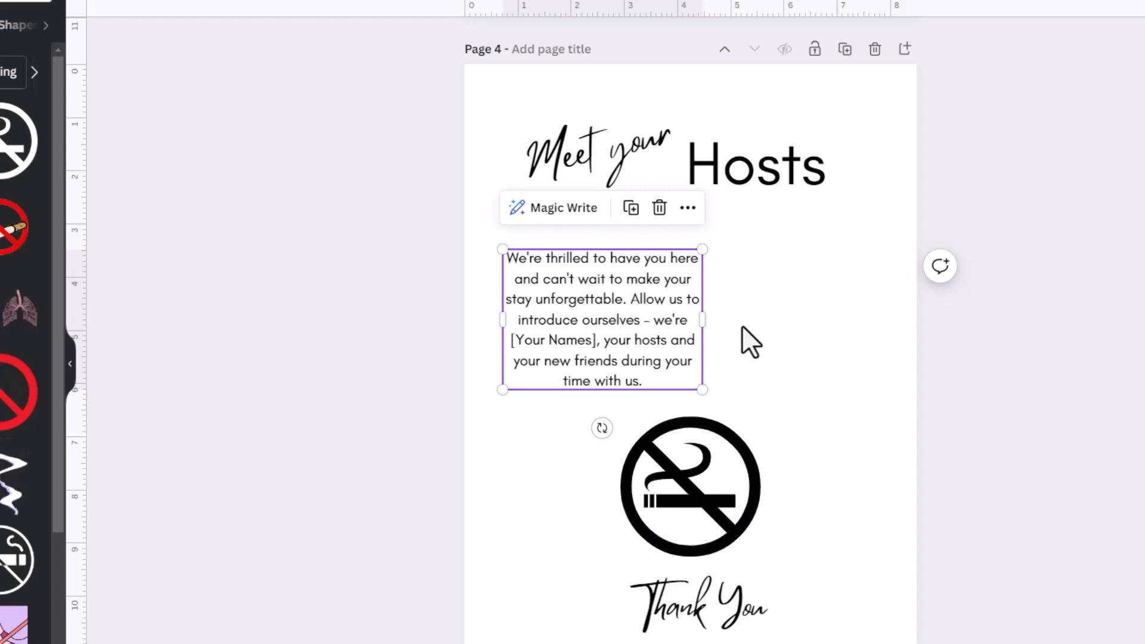
left_click(521, 342)
left_click_drag(509, 341, 594, 344)
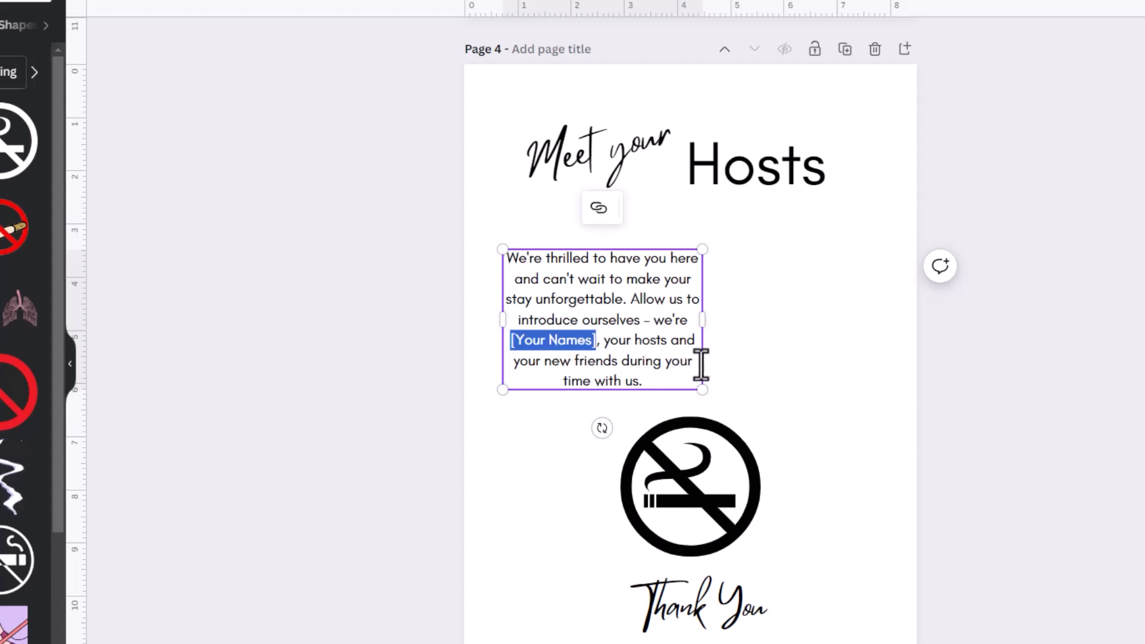
left_click_drag(703, 322, 756, 325)
- Delete the no-smoking graphic and move Thank You up, retyping it as 'Your name'
left_click(691, 495)
key("Delete")
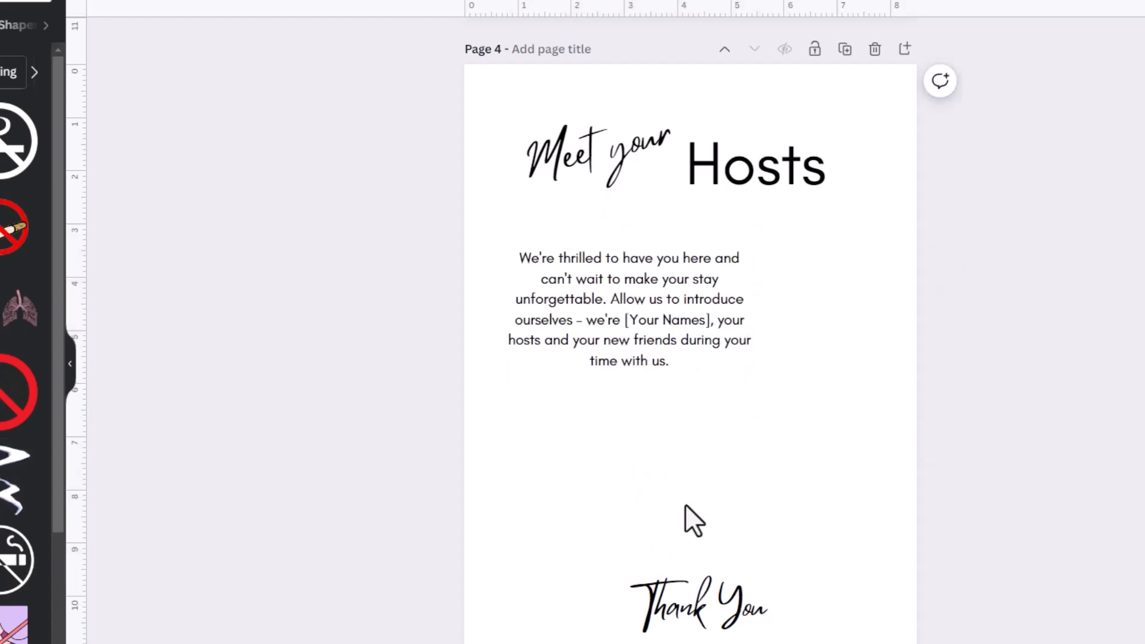
left_click_drag(692, 609, 799, 458)
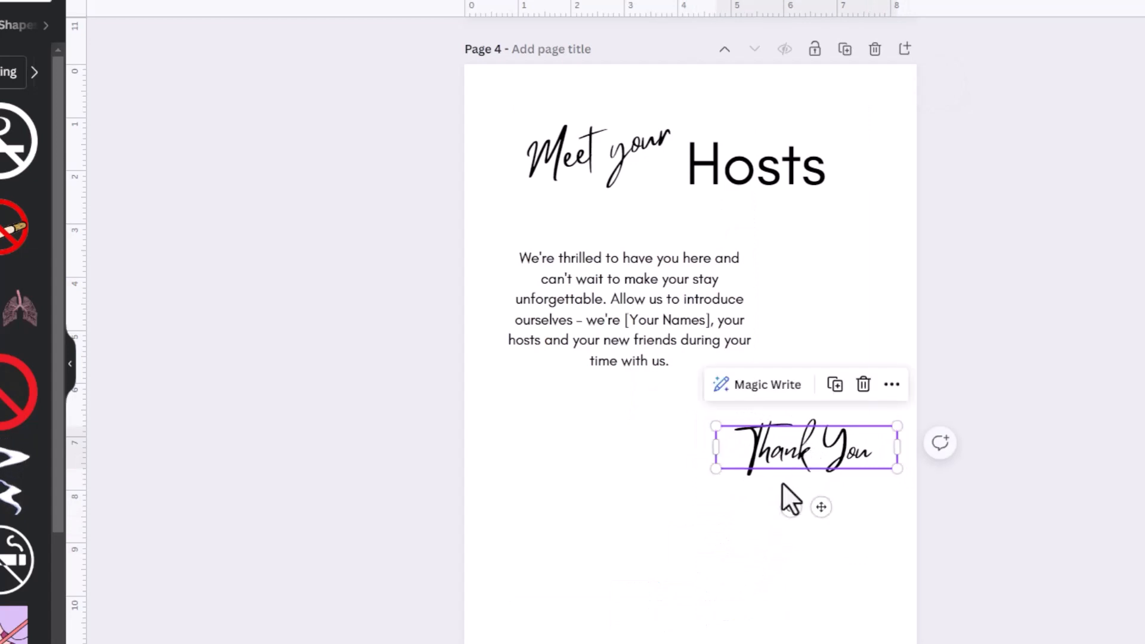
double_click(778, 457)
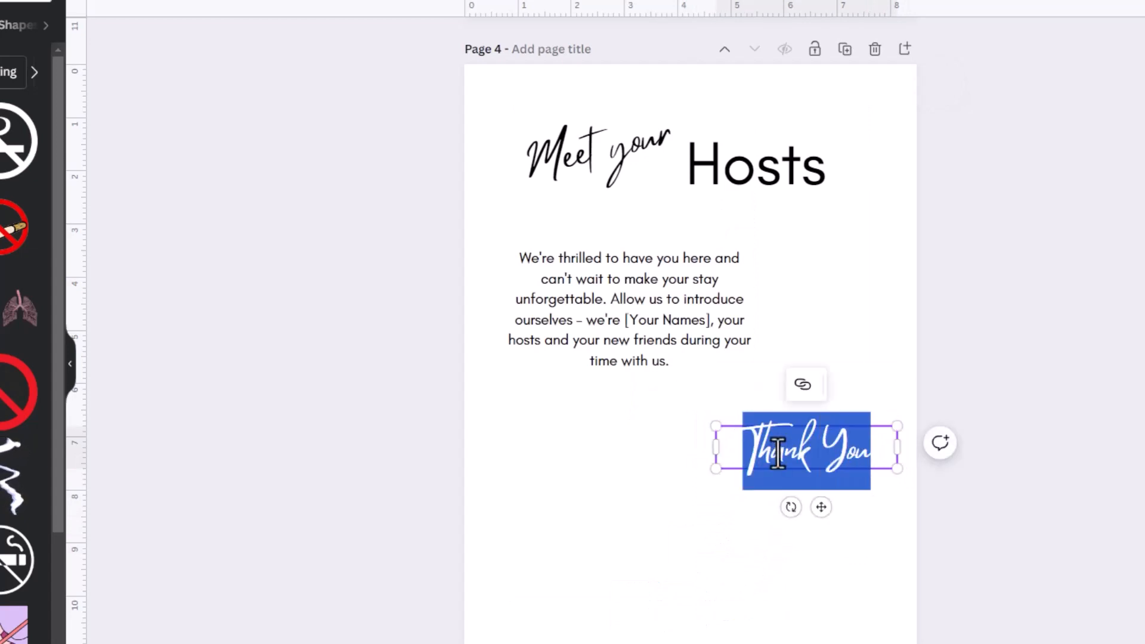
type("Your")
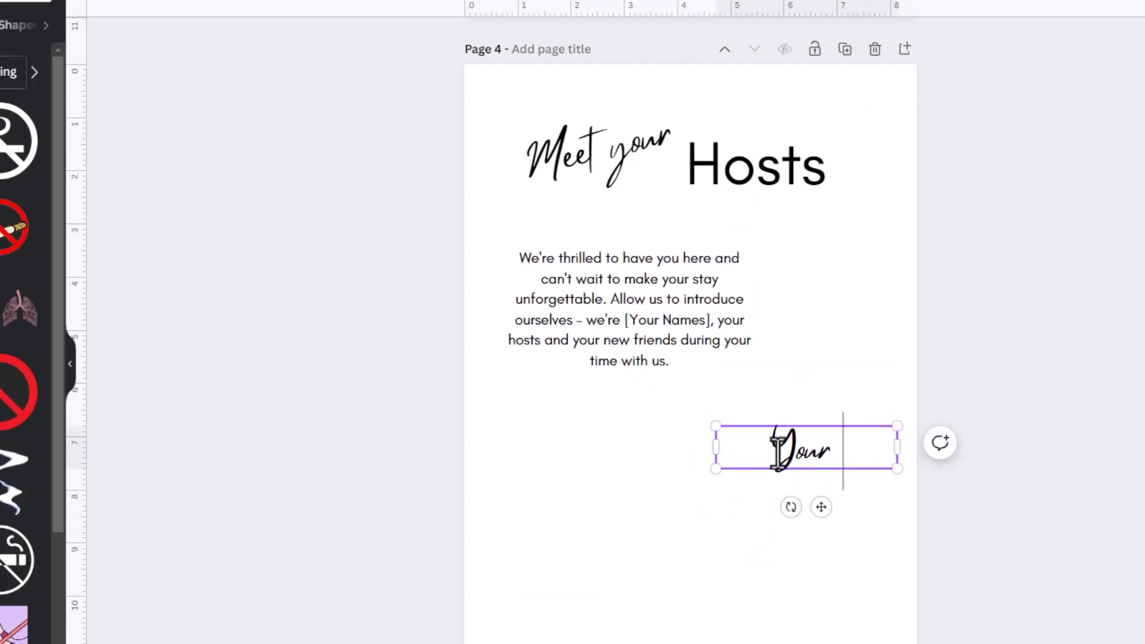
type(" name")
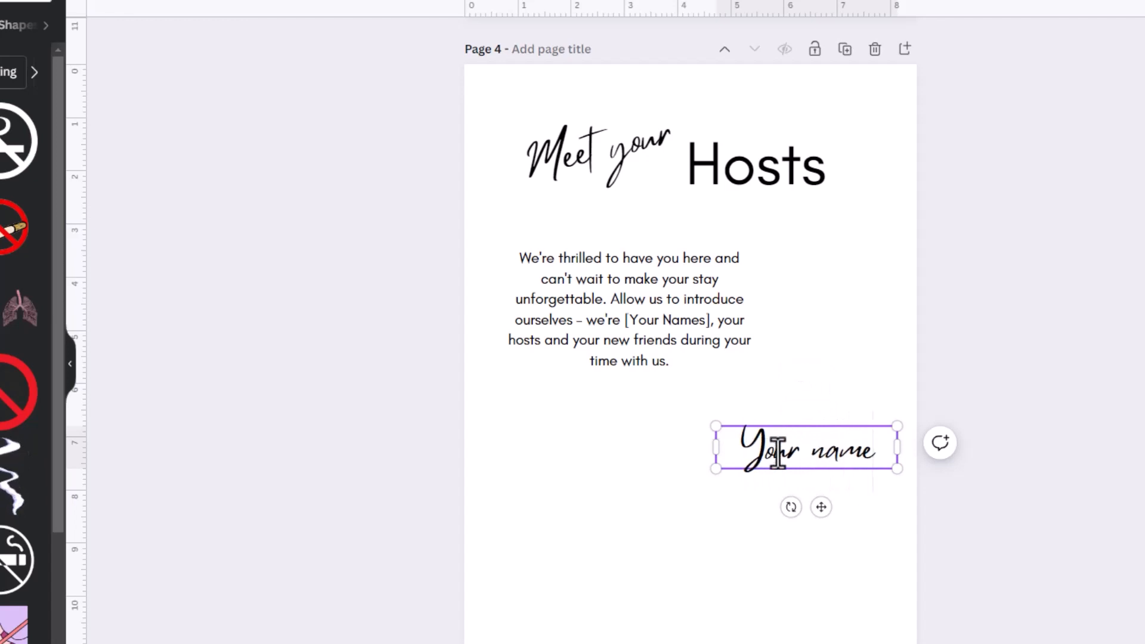
- Duplicate the welcome paragraph and move the copy below Your name
left_click(573, 335)
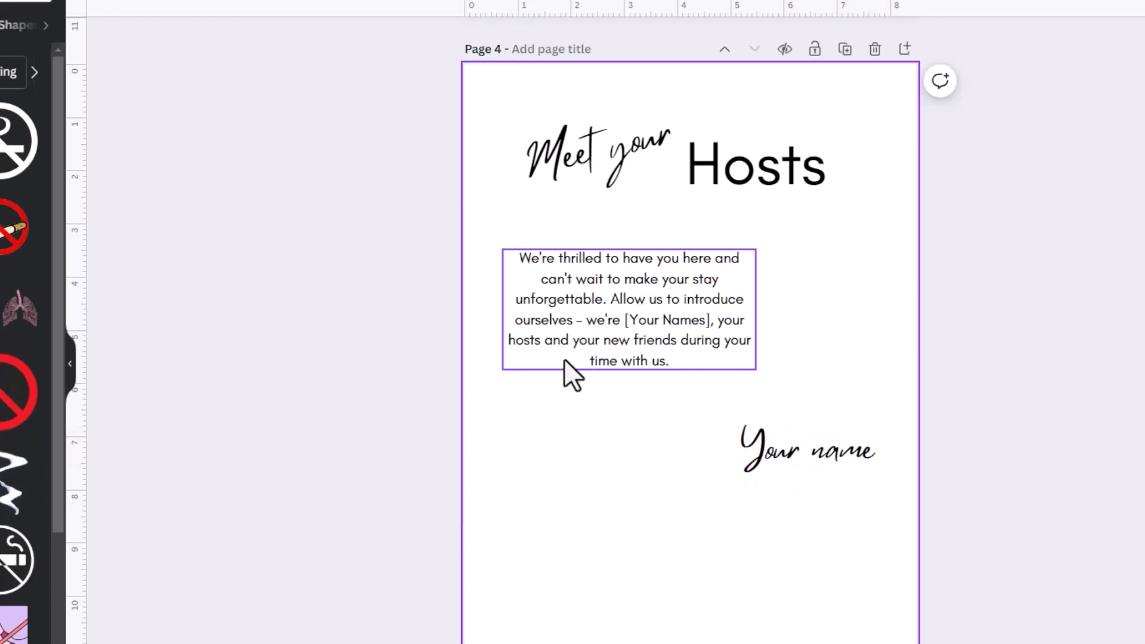
mouse_move(563, 359)
left_mouse_down()
mouse_move(524, 360)
mouse_move(561, 352)
left_mouse_up()
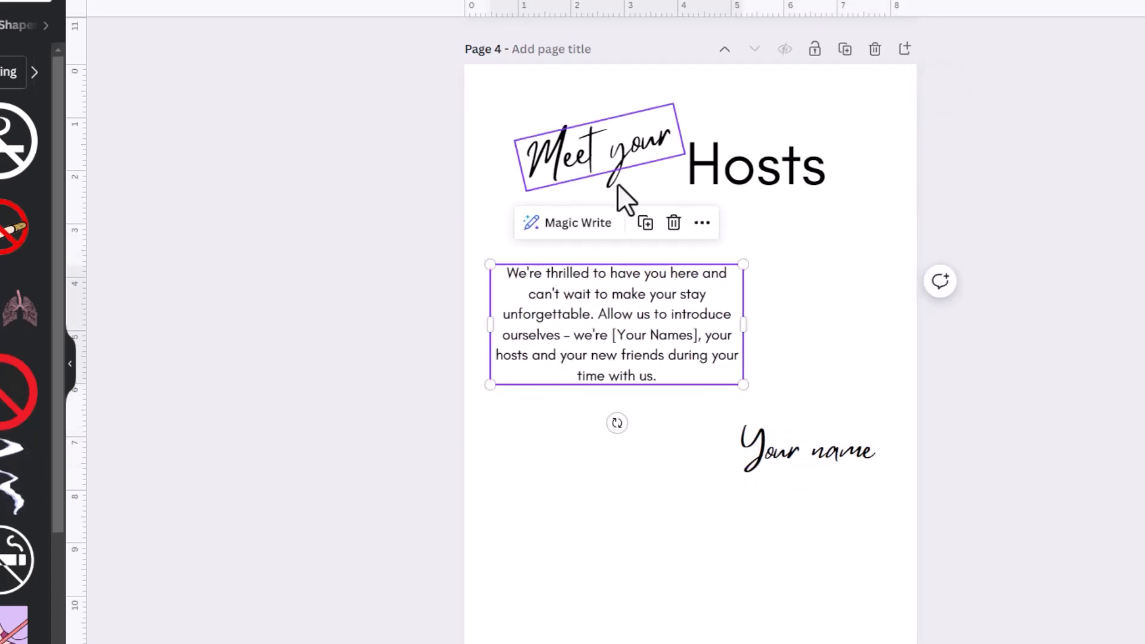
left_click(653, 231)
left_click_drag(621, 337, 624, 521)
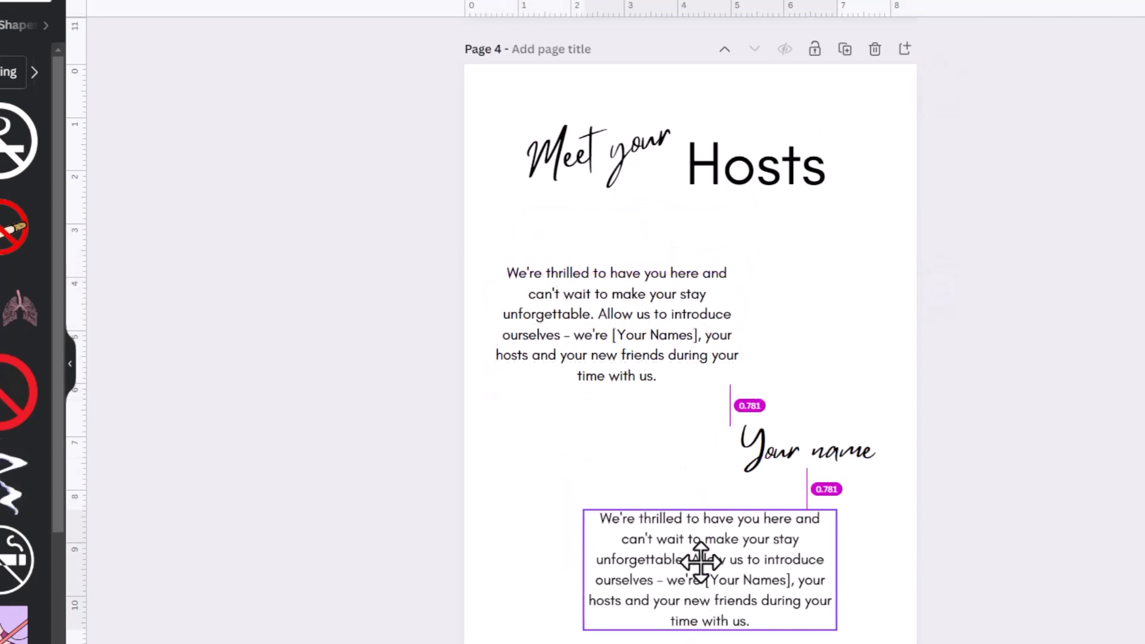
- Replace the copy's text with 'Cell Number' and 'Email Address' on two lines
double_click(624, 519)
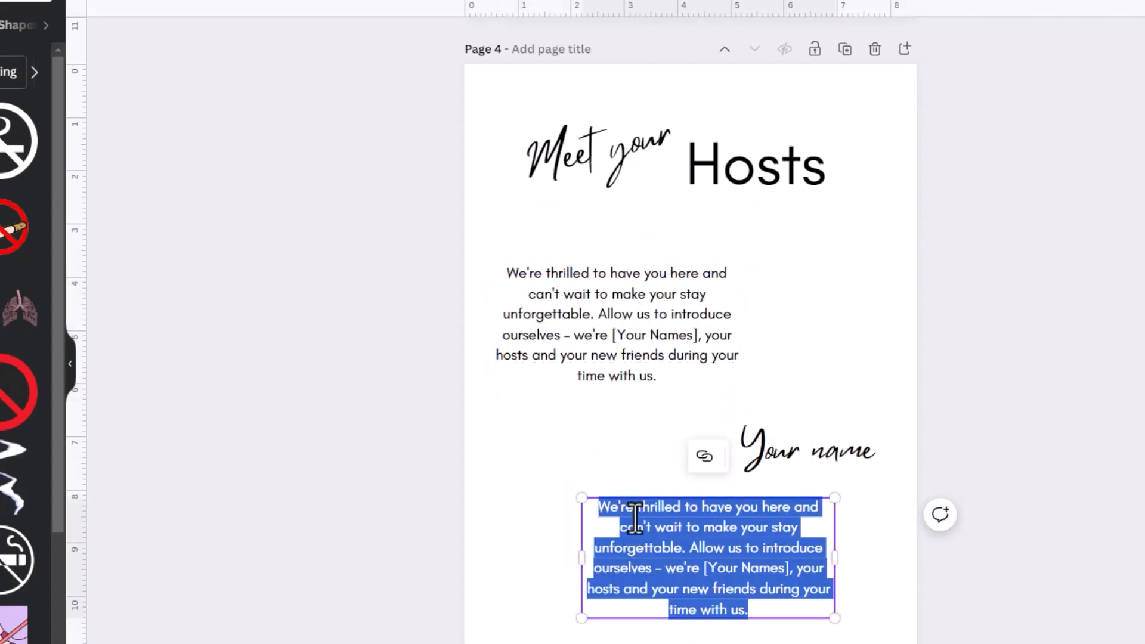
type("Cell")
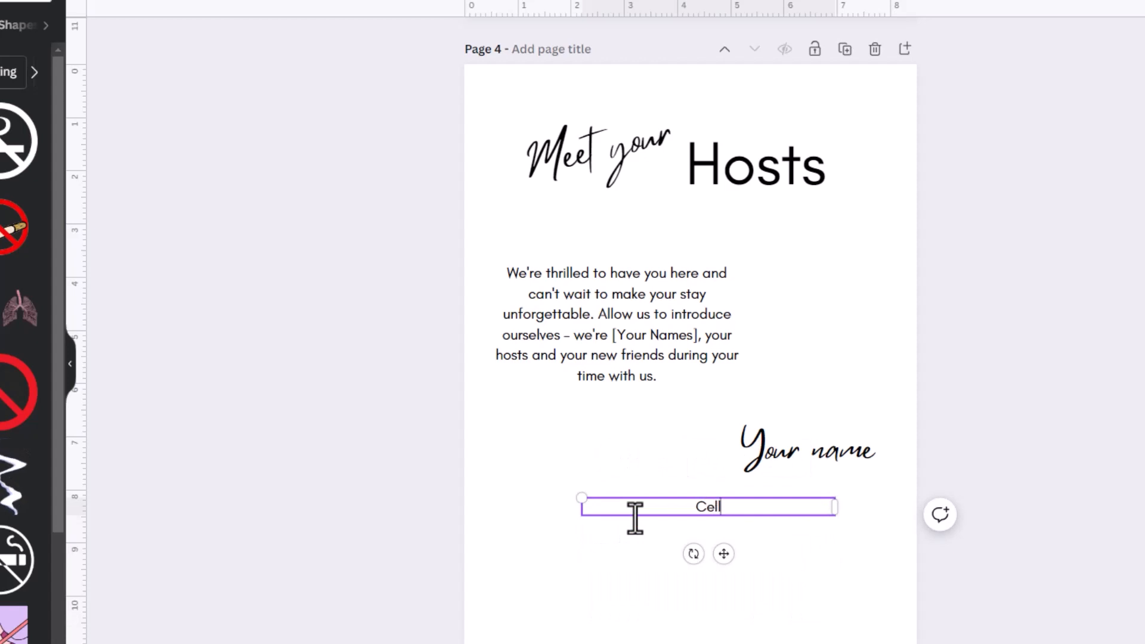
type(" Number")
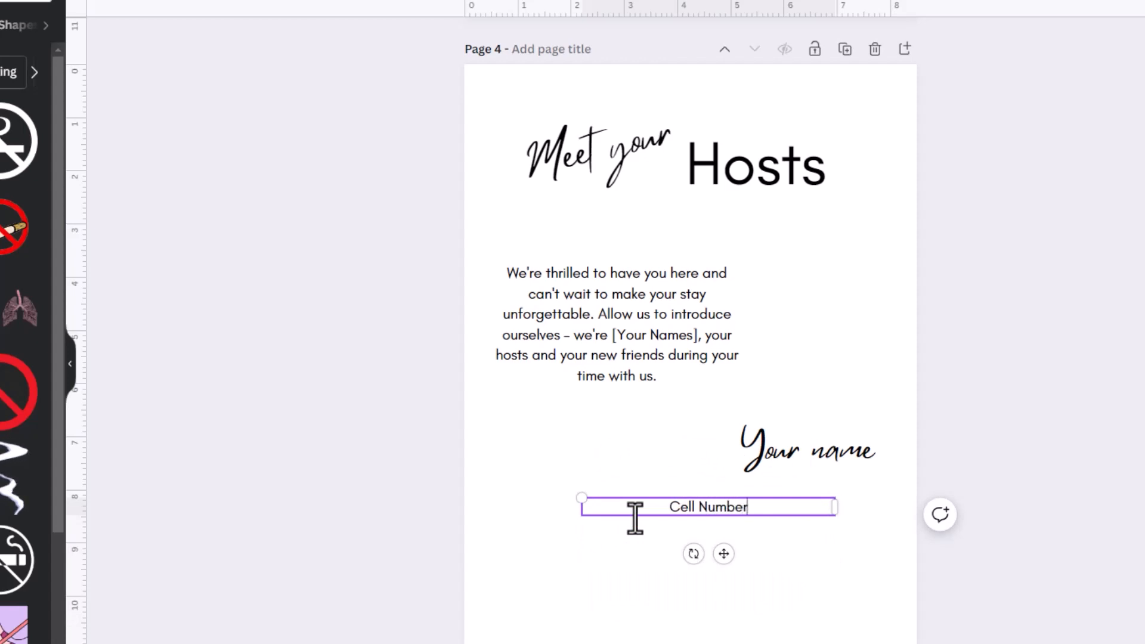
key("Return")
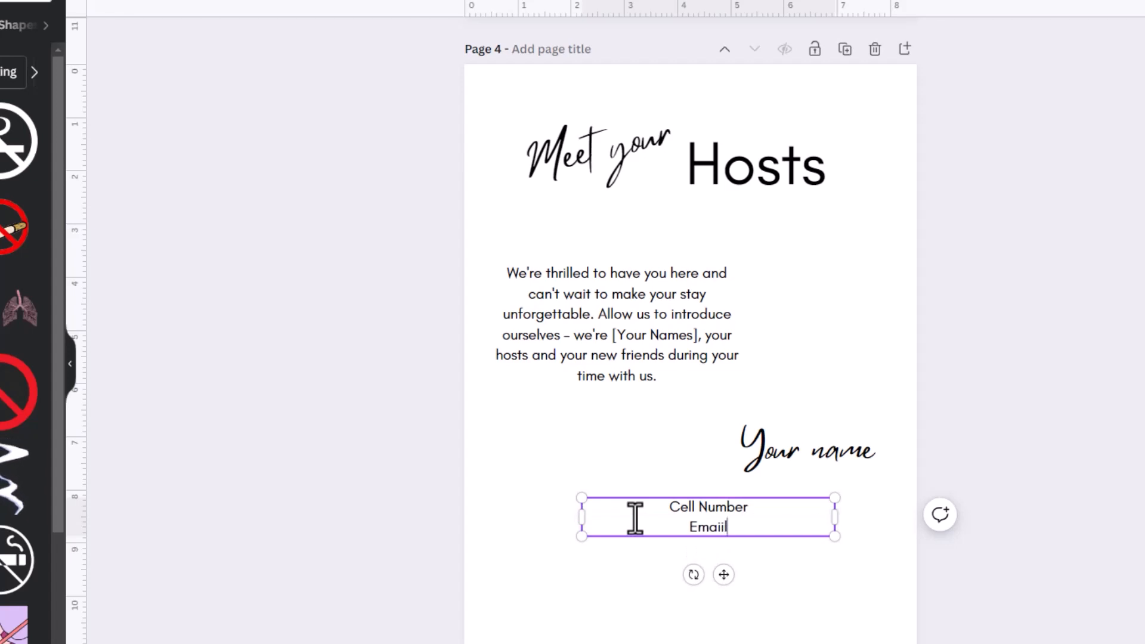
type("Emaiil Address")
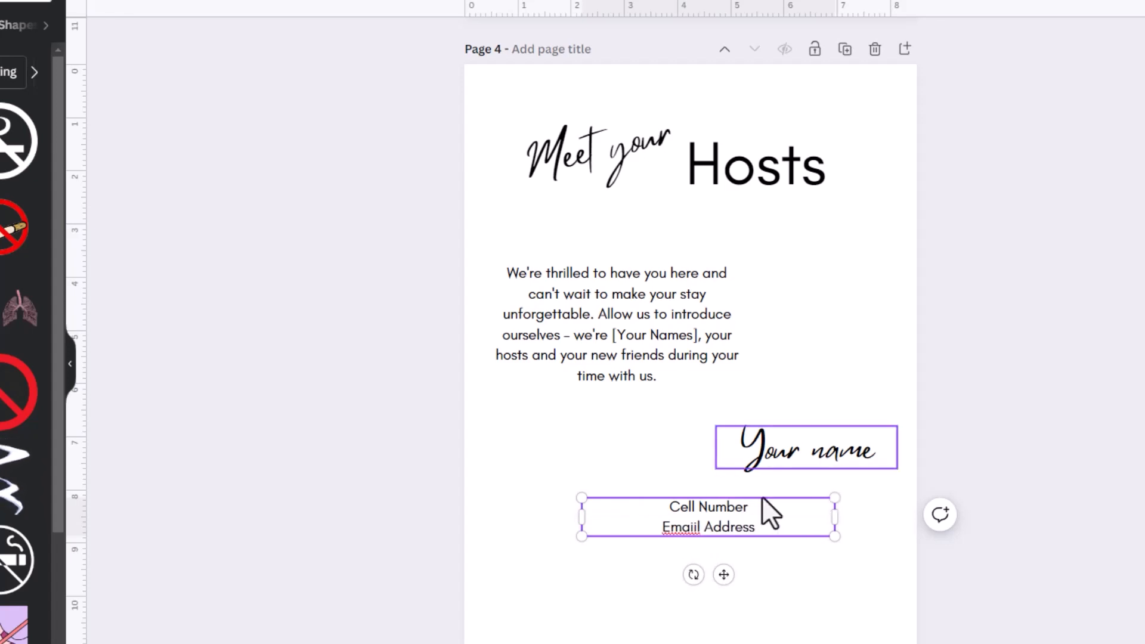
left_click(694, 528)
key("BackSpace")
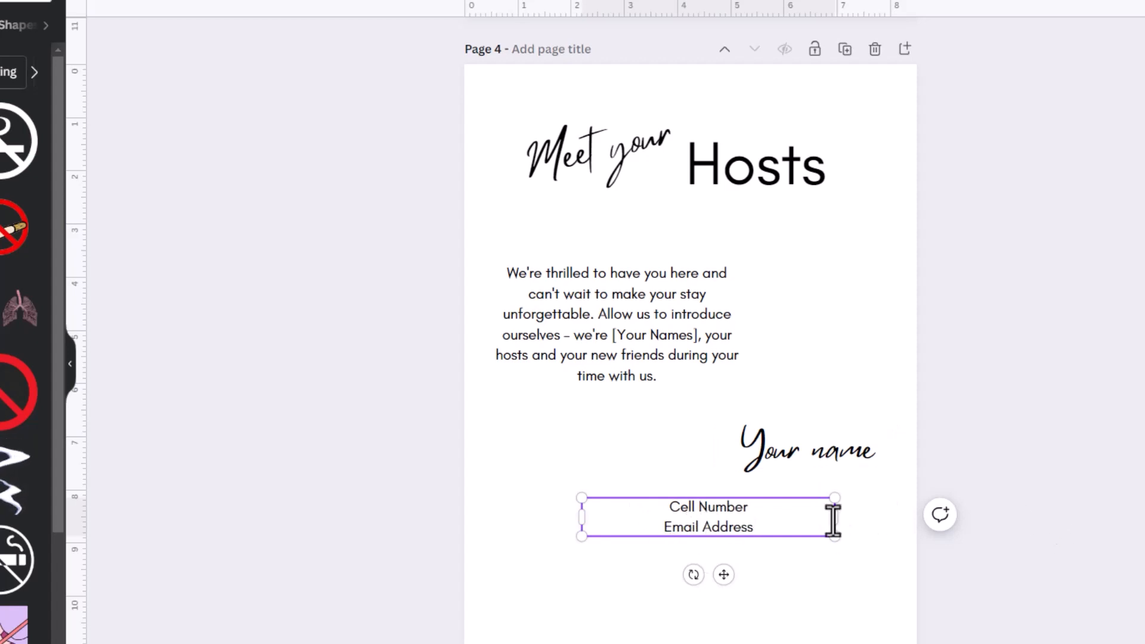
- Narrow the contact details box, place it under Your name, and clear the elements search
left_click_drag(834, 517, 723, 519)
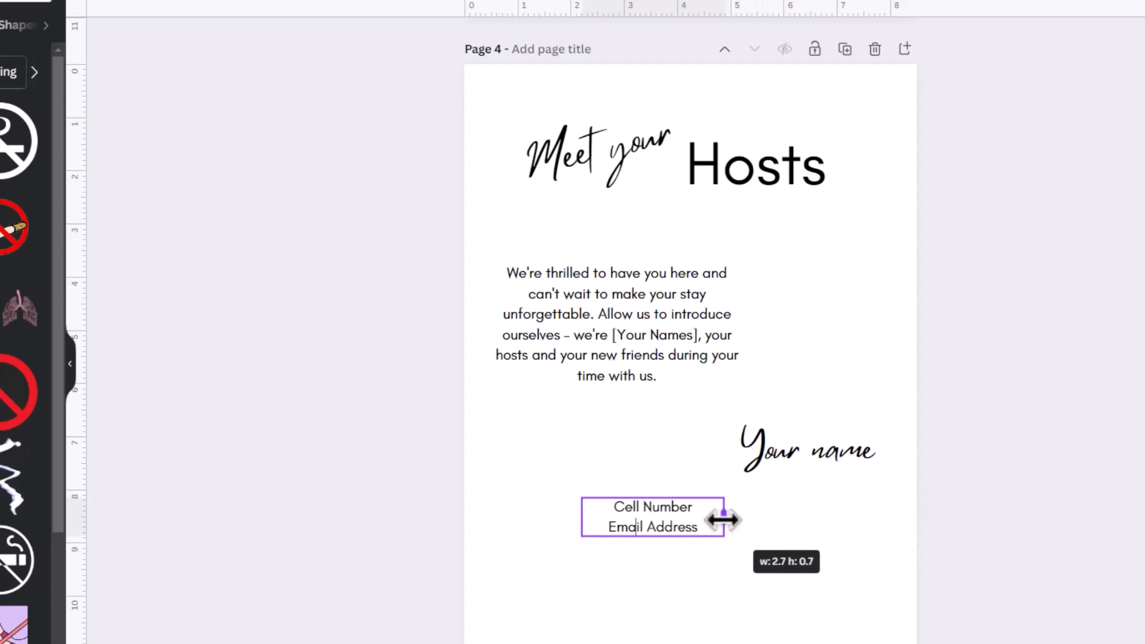
left_click_drag(651, 528, 832, 510)
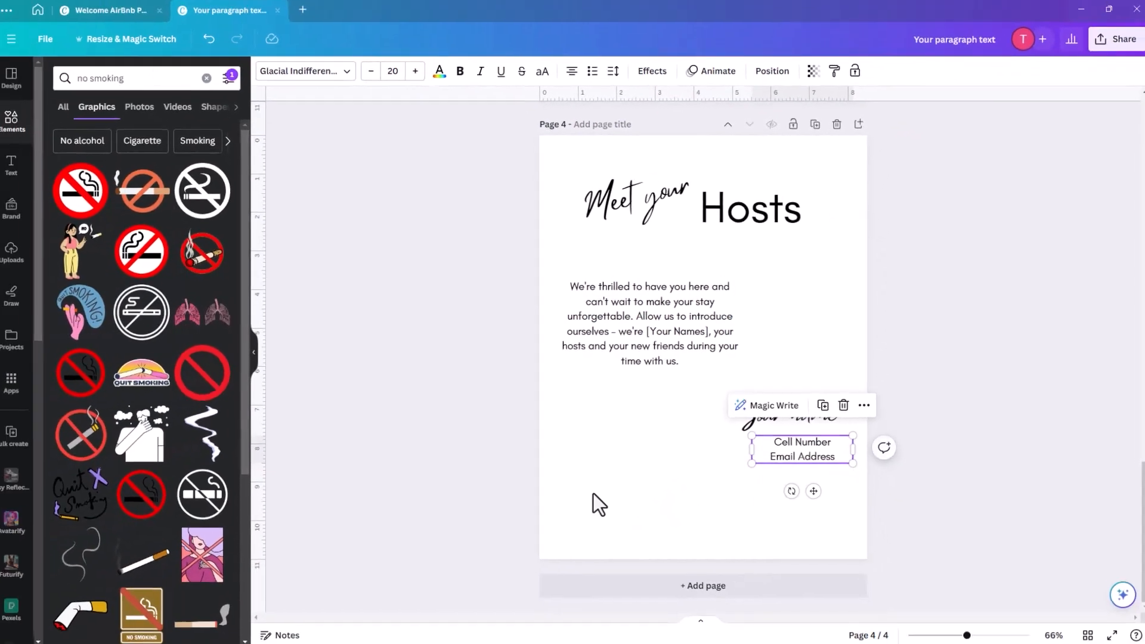
left_click(565, 427)
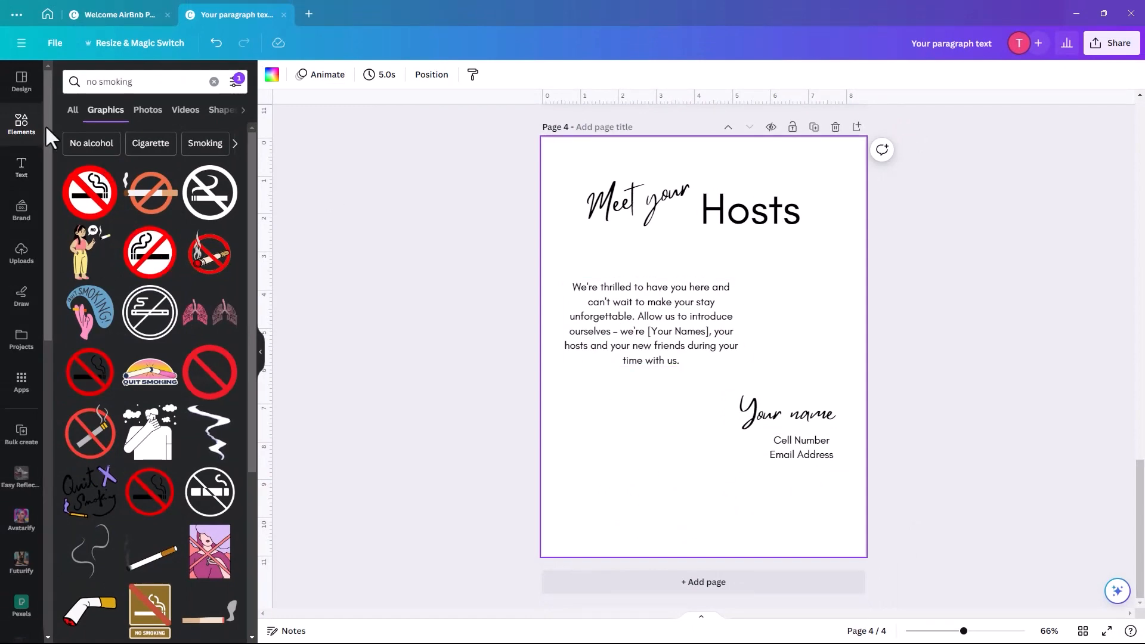
left_click(19, 125)
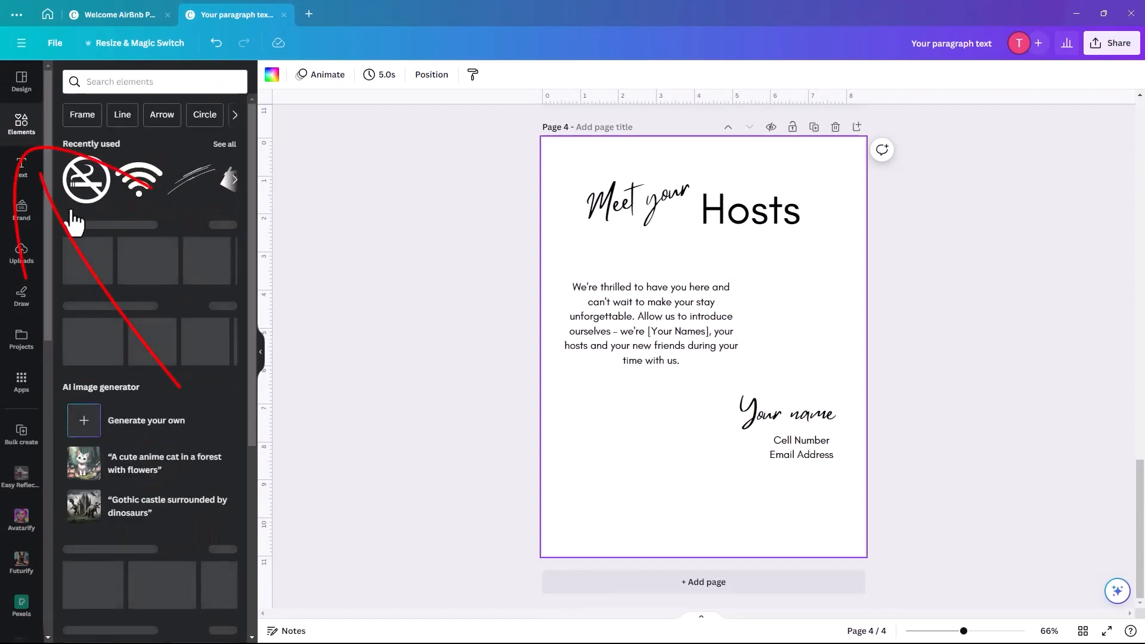
left_click(87, 246)
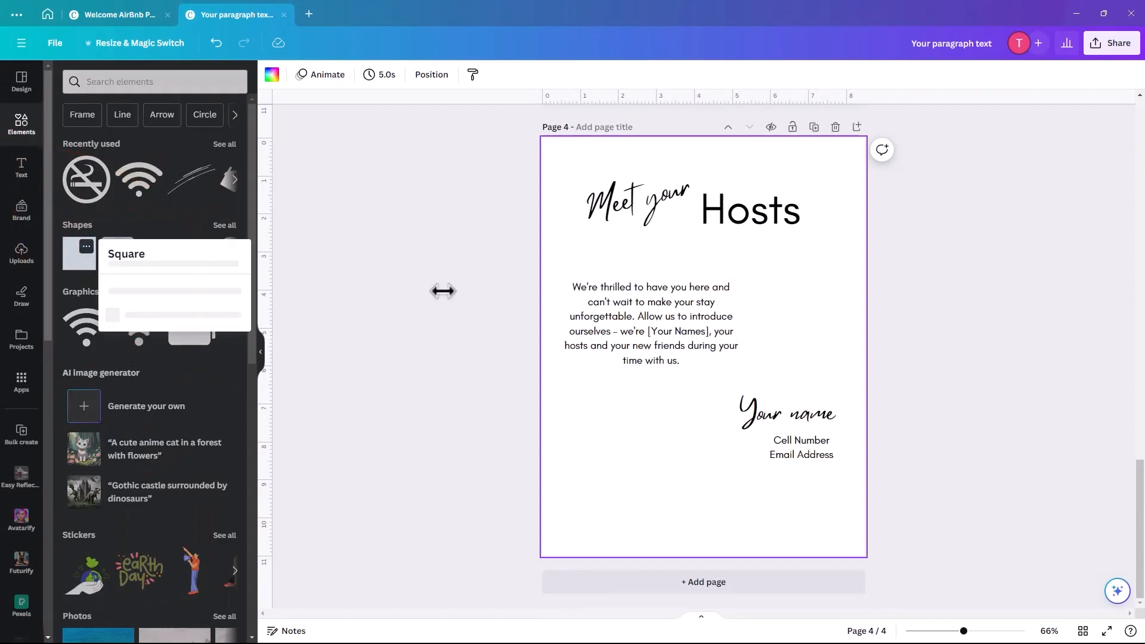
- Add a square behind the welcome paragraph, widened to cover it, with a light grey #E4E4E4 fill
left_click(72, 260)
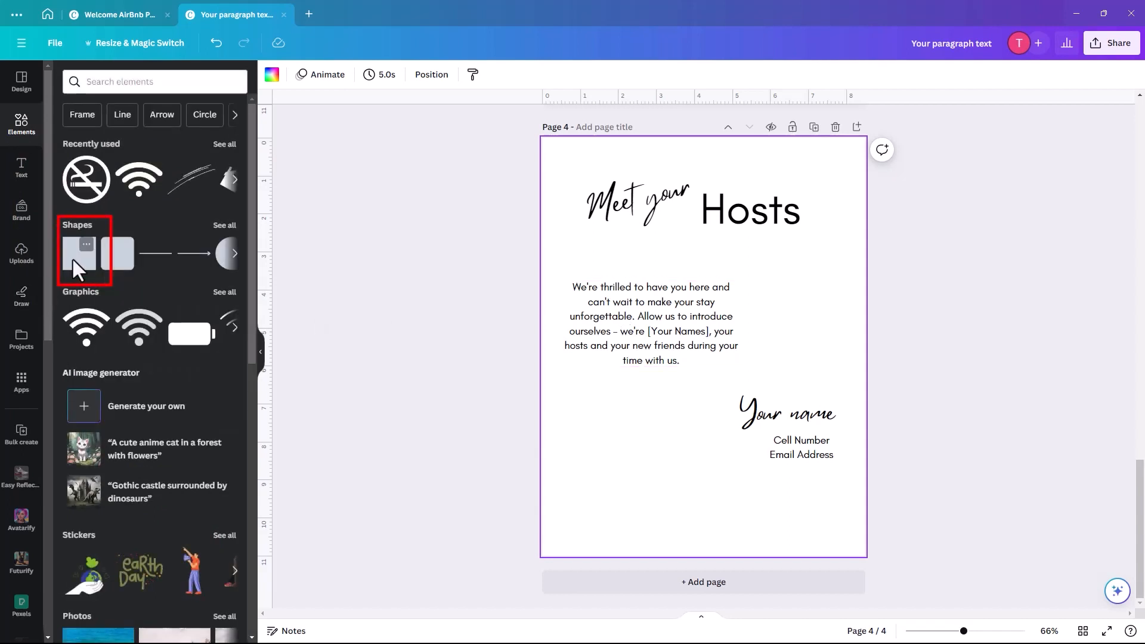
left_click_drag(73, 258, 570, 369)
left_click_drag(638, 324, 782, 330)
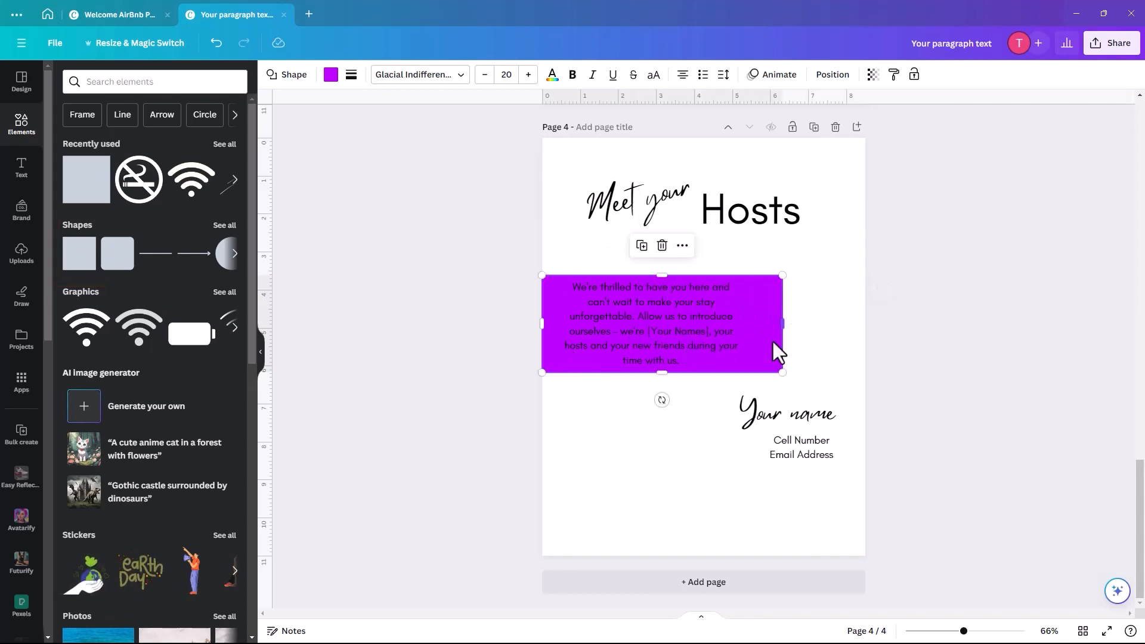
left_click(331, 75)
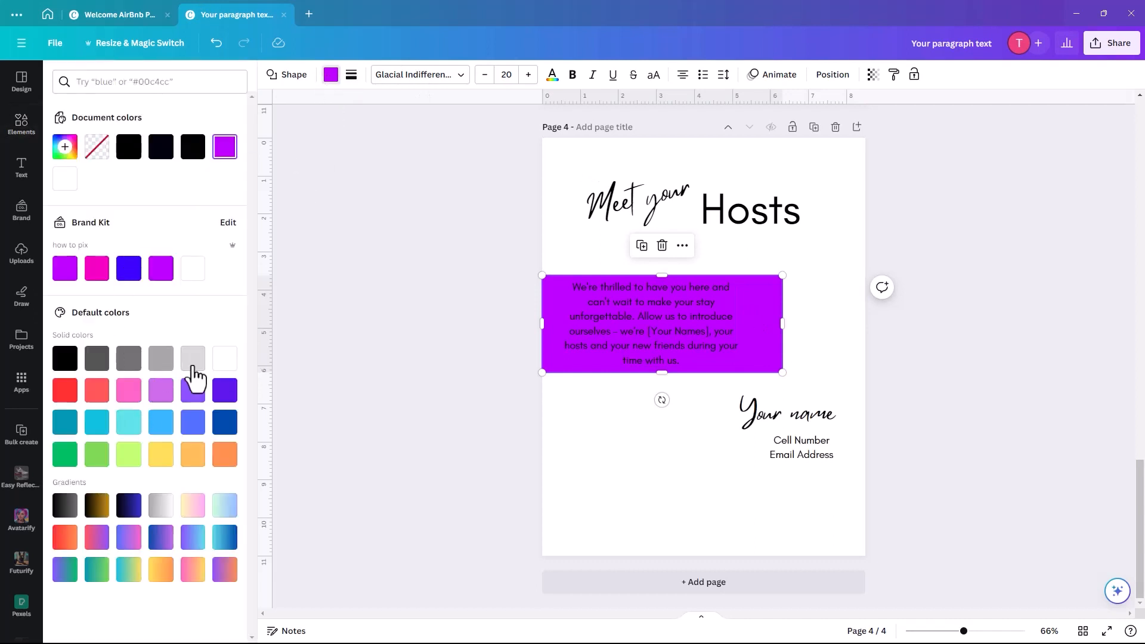
left_click(193, 359)
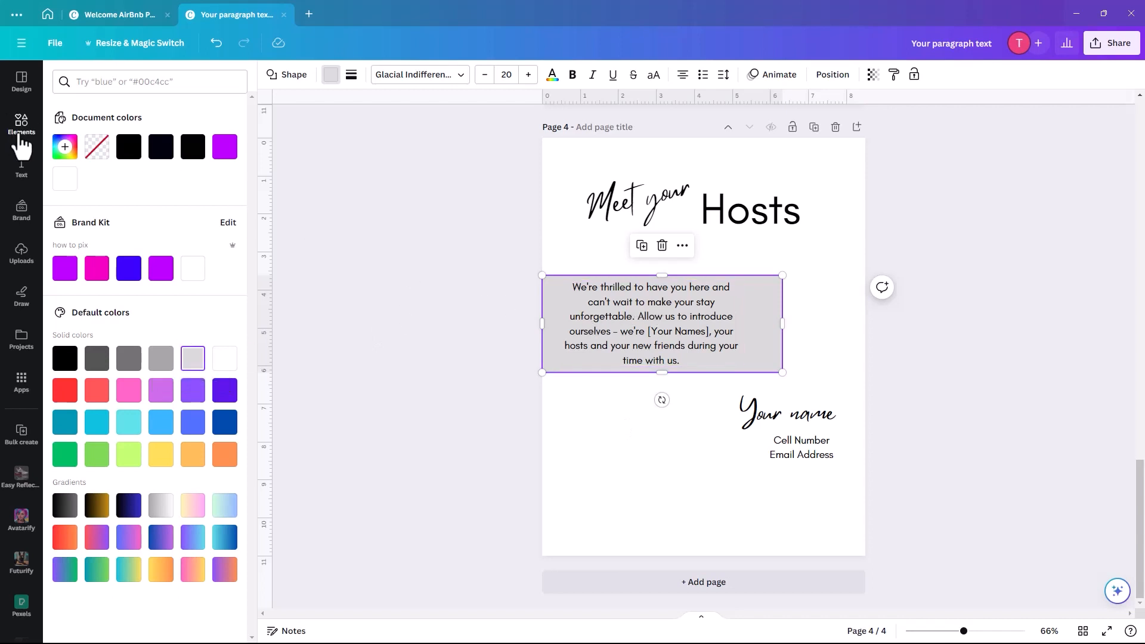
left_click(66, 149)
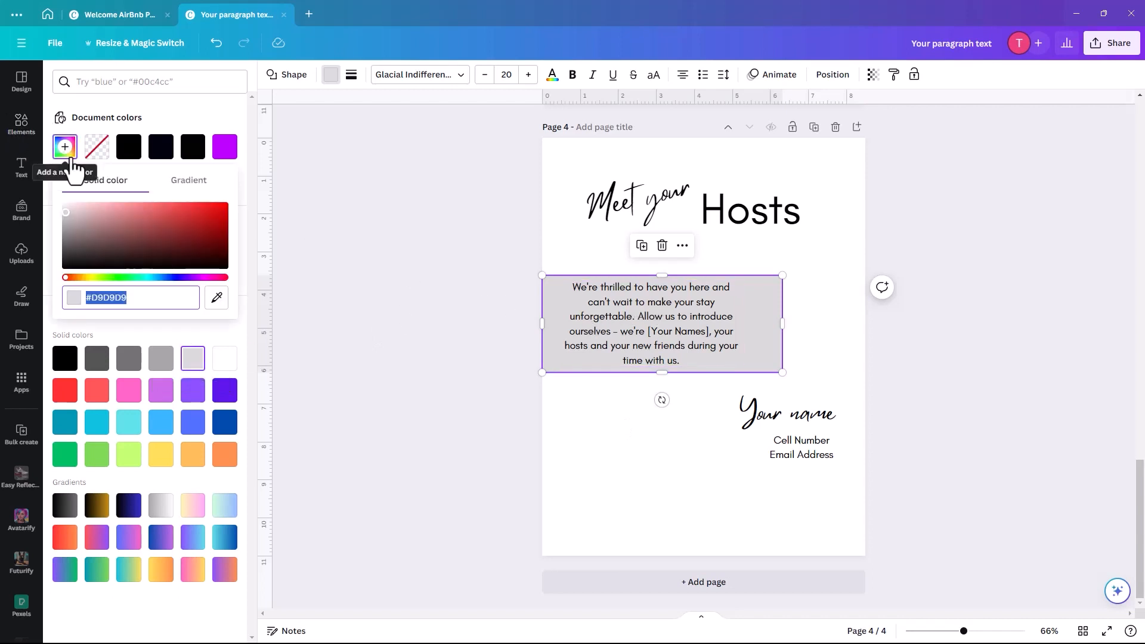
left_click(66, 208)
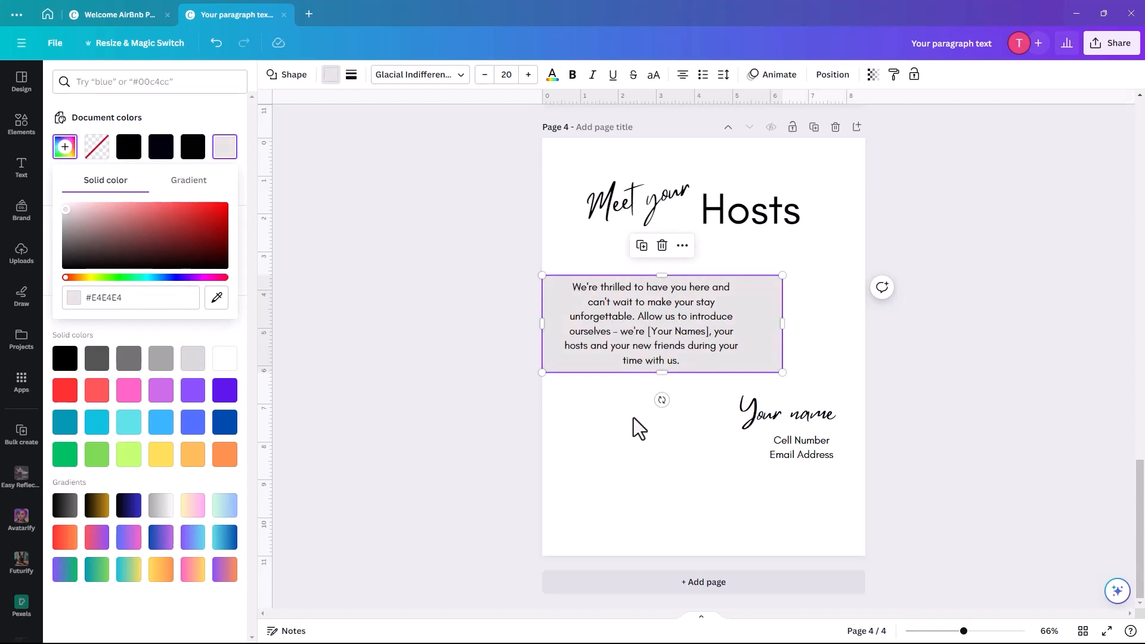
left_click(615, 413)
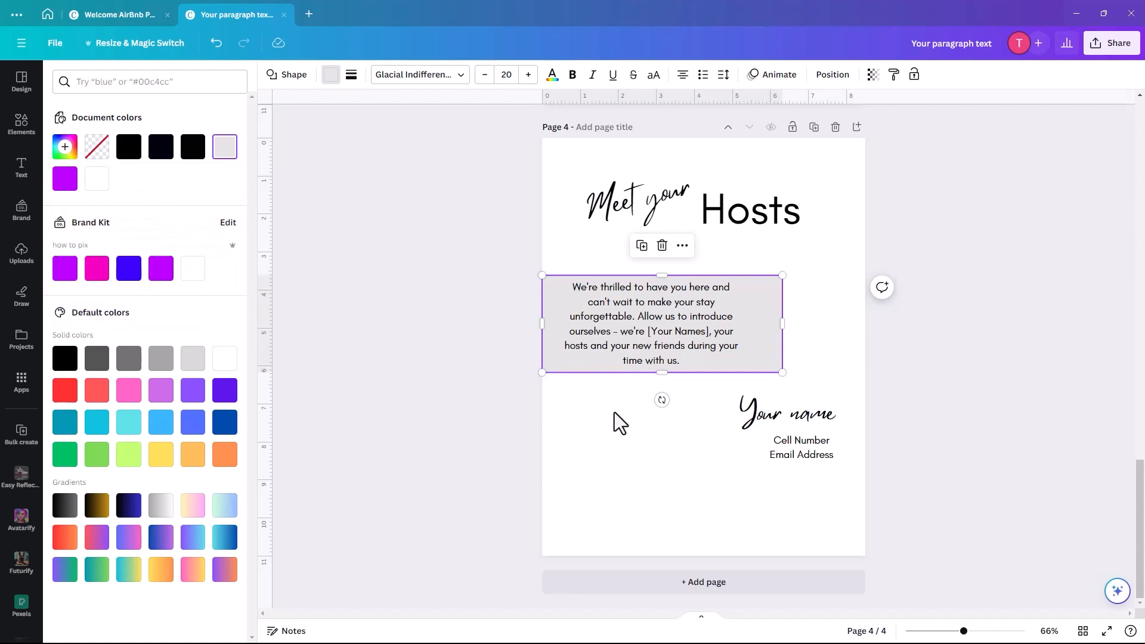
left_click(22, 127)
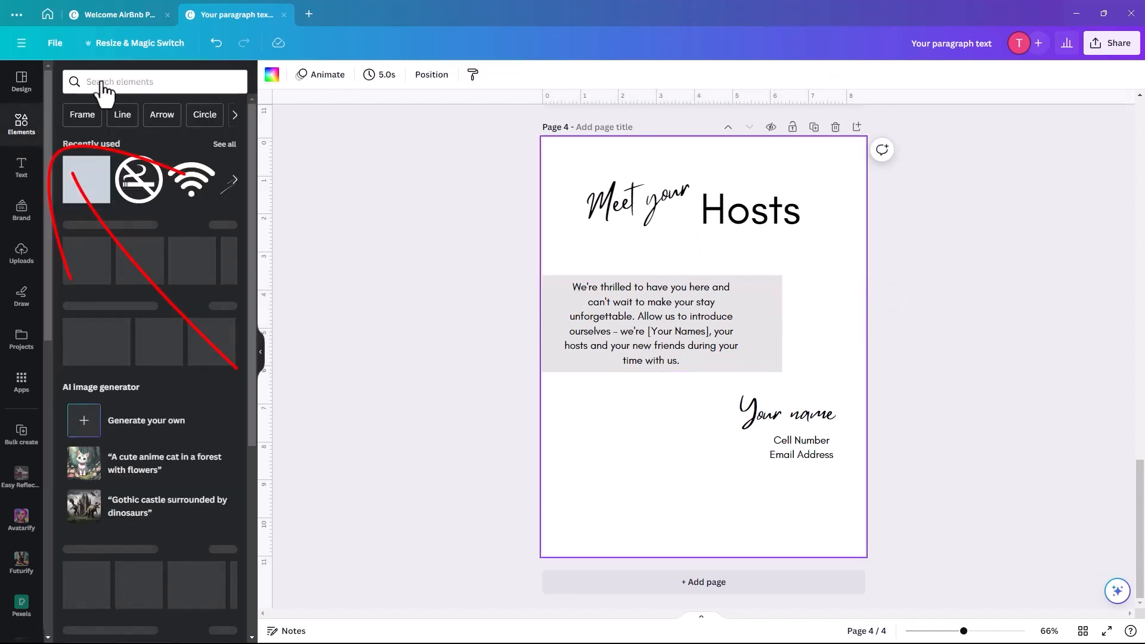
- Add a rounded-square photo frame from Elements > Frames to the page
left_click(89, 81)
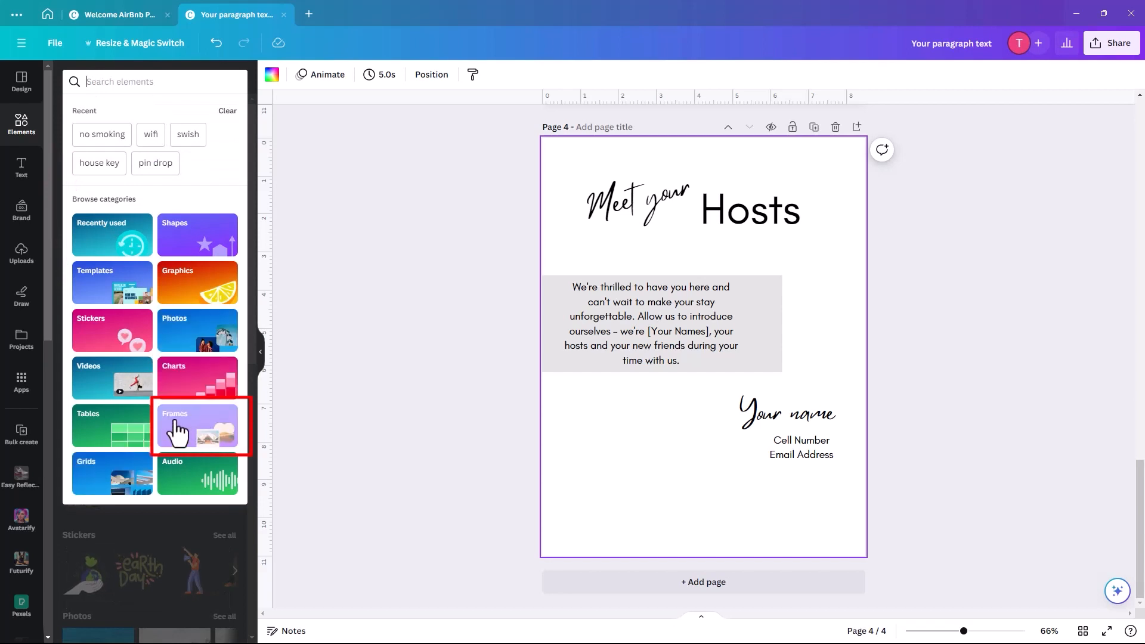
left_click(174, 430)
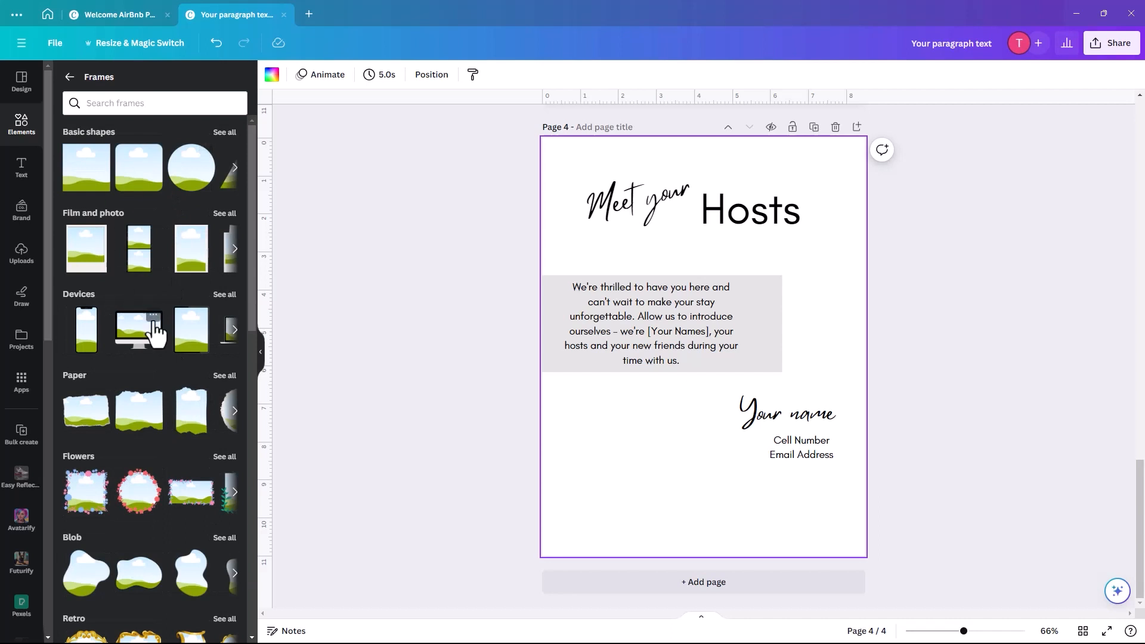
left_click(223, 133)
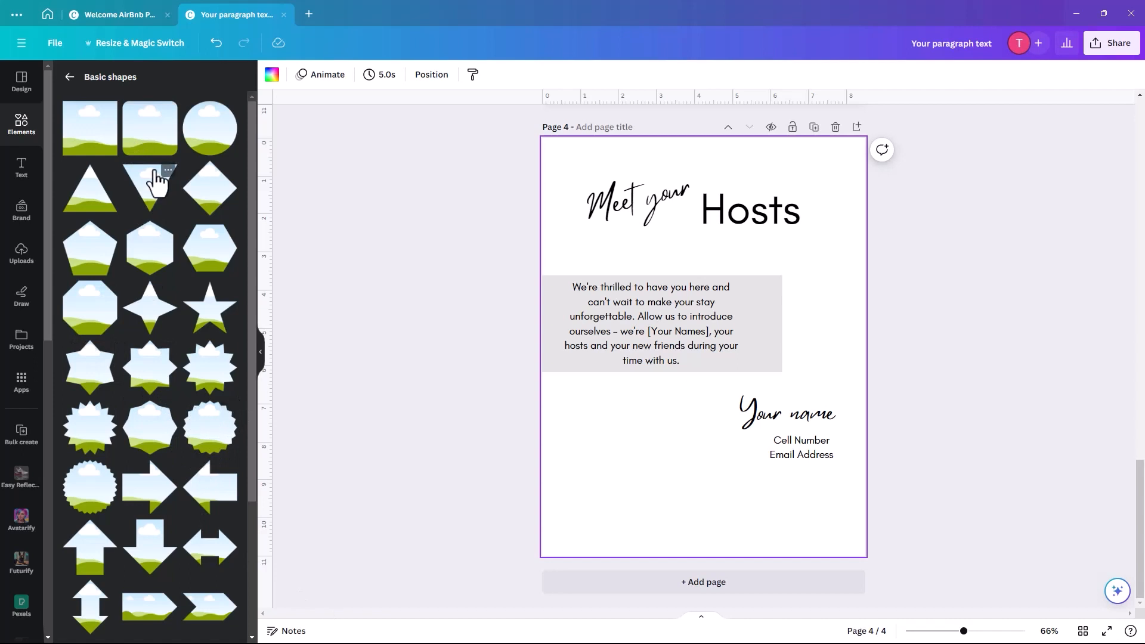
left_click(141, 149)
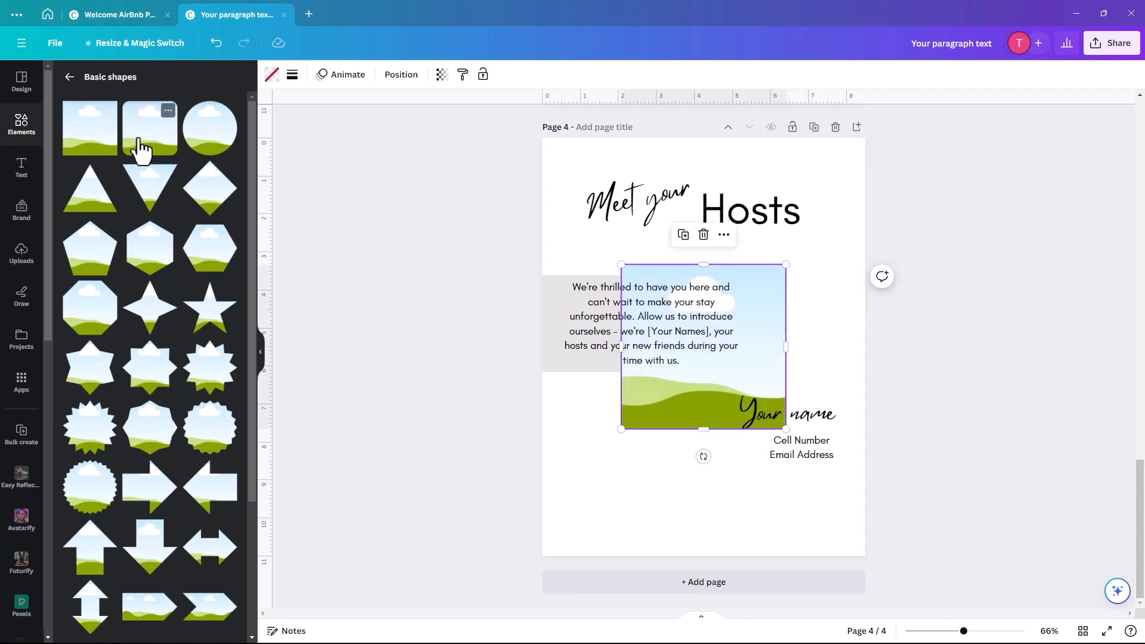
left_click_drag(637, 419, 723, 385)
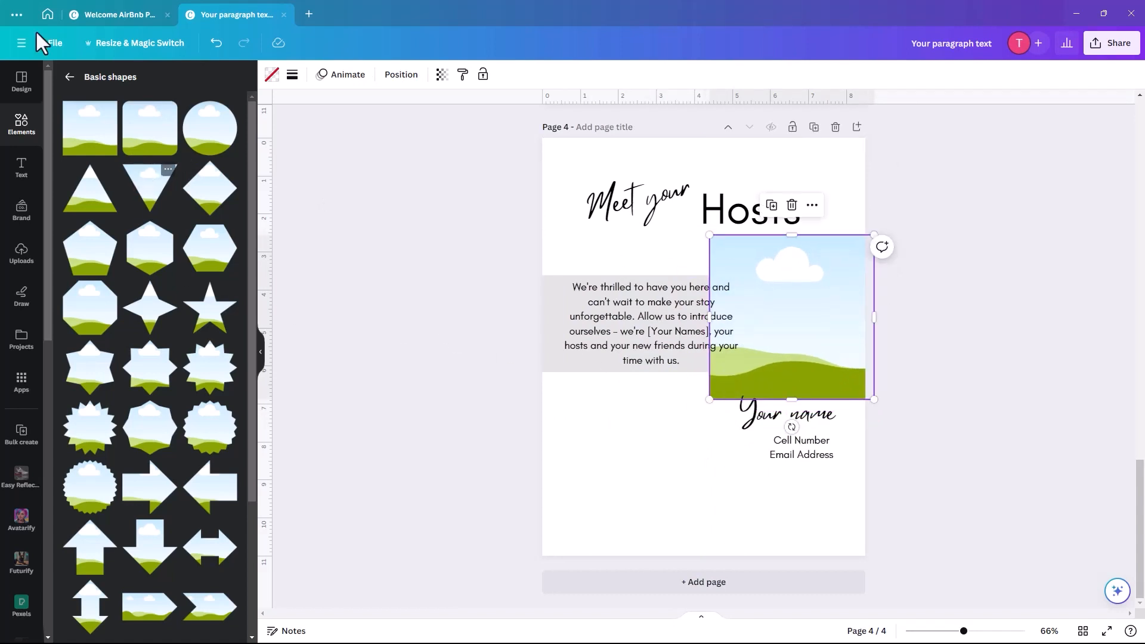
- Replace it with a brush-stroke frame, enlarged and placed right of the introduction paragraph
left_click(69, 78)
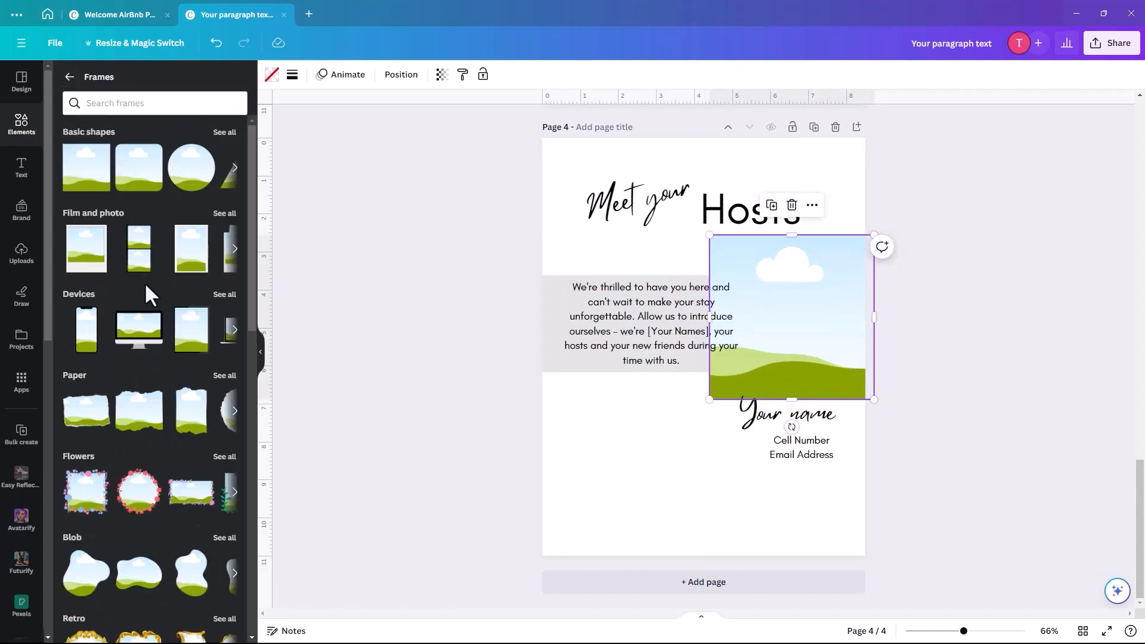
scroll(136, 498, "down", 10)
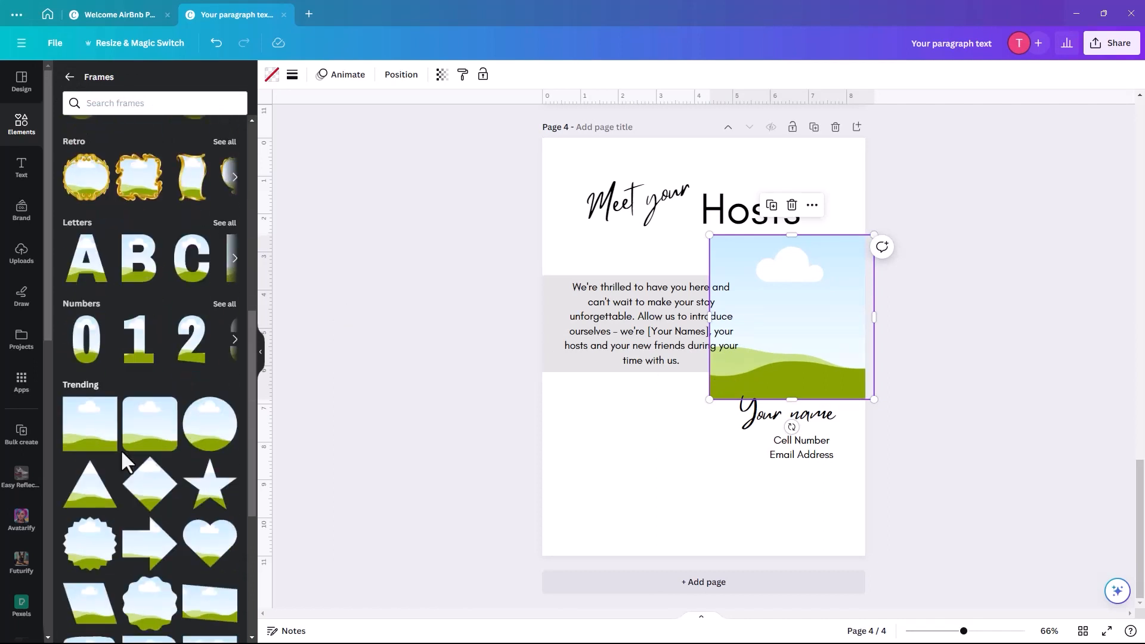
scroll(122, 450, "down", 10)
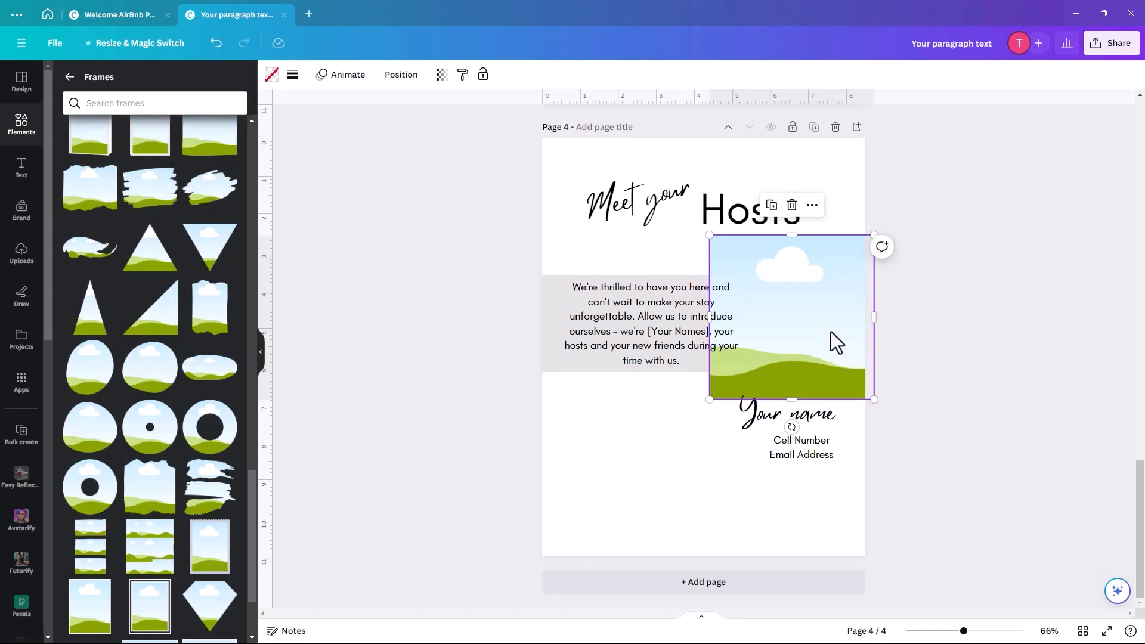
key("Delete")
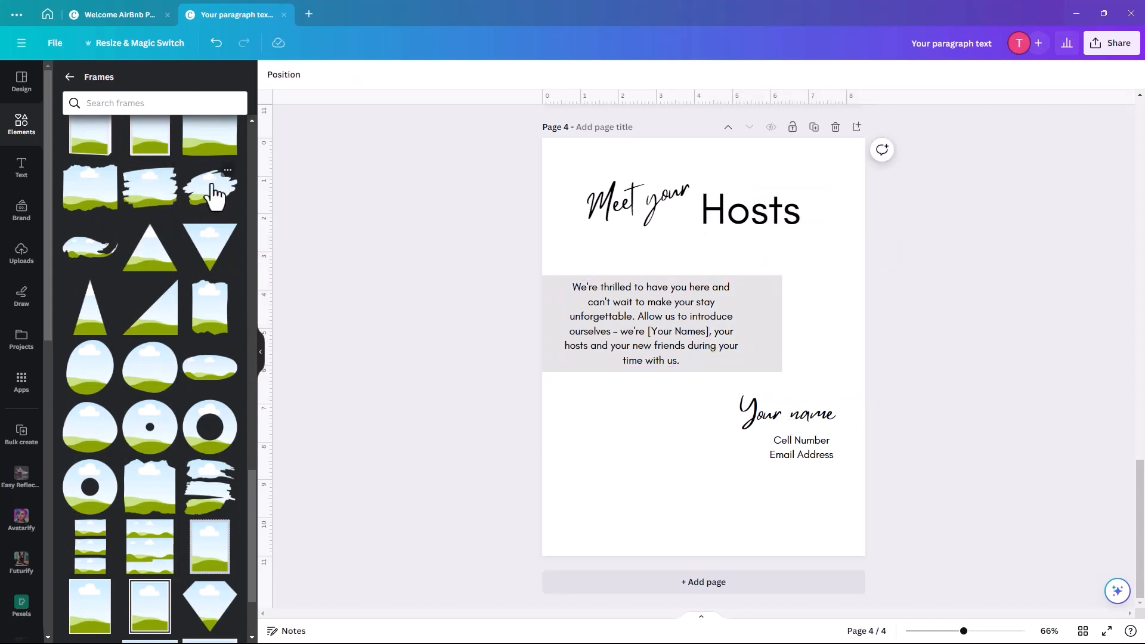
left_click(213, 194)
left_click_drag(759, 384, 816, 350)
left_click_drag(726, 366, 703, 394)
left_click_drag(803, 327, 812, 313)
- Narrow the introduction paragraph so it clears the brush-stroke frame
left_click(571, 356)
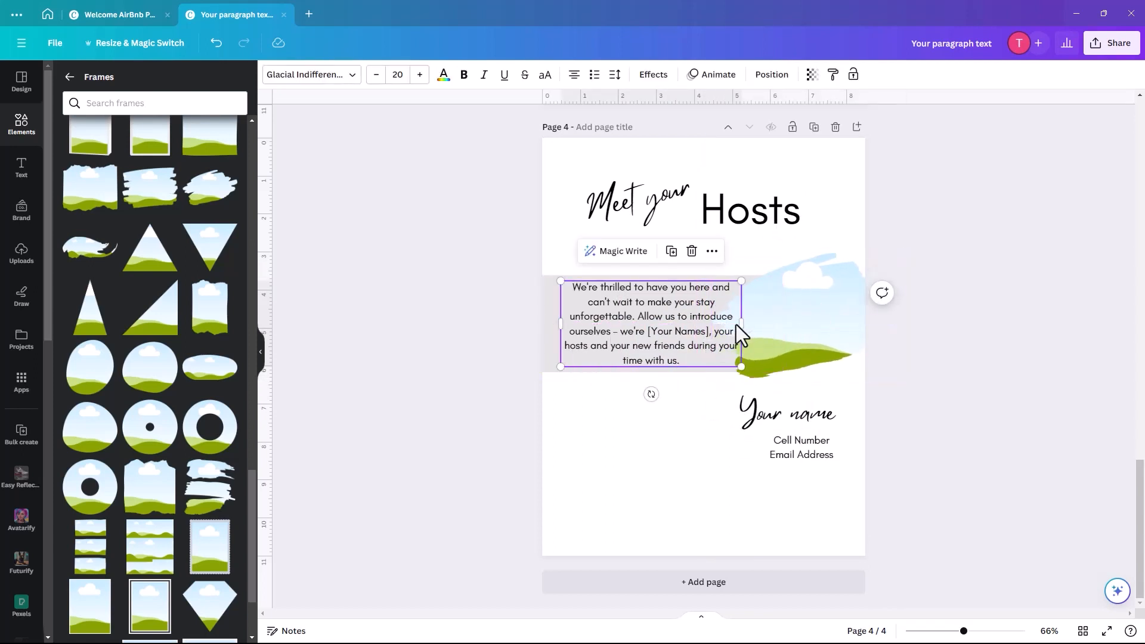
left_click_drag(741, 324, 715, 327)
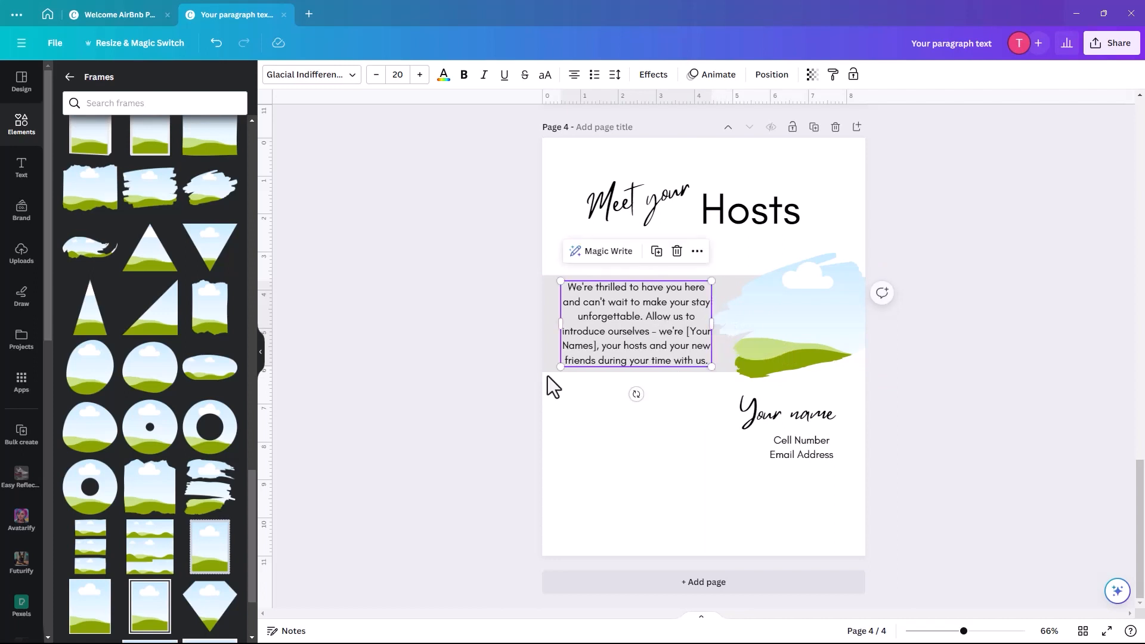
left_click(584, 411)
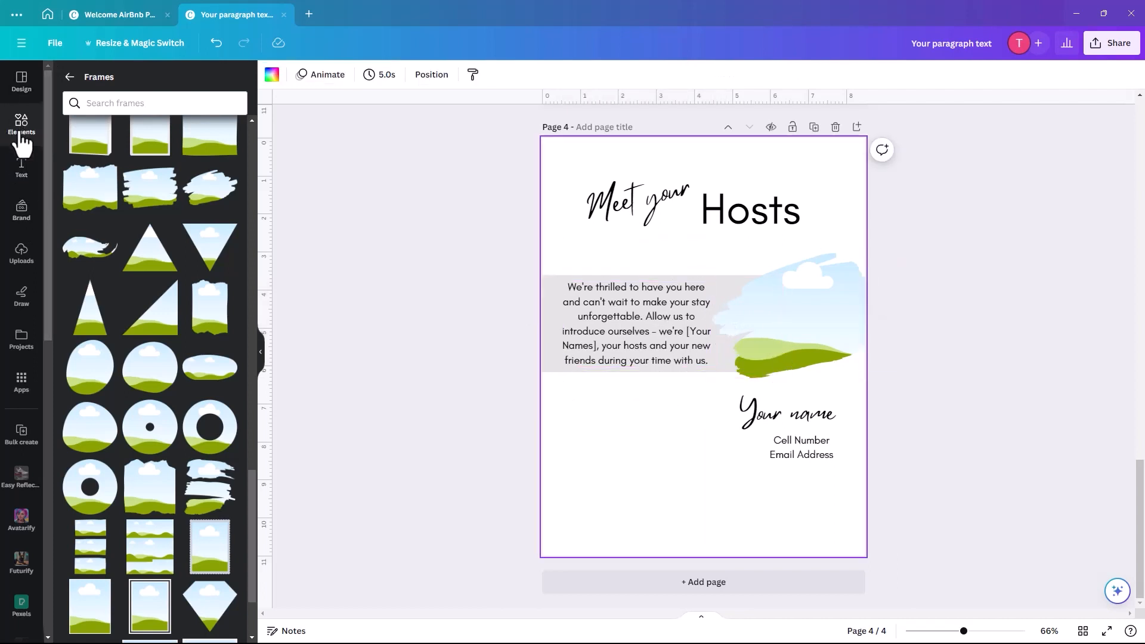
left_click(99, 77)
left_click(99, 82)
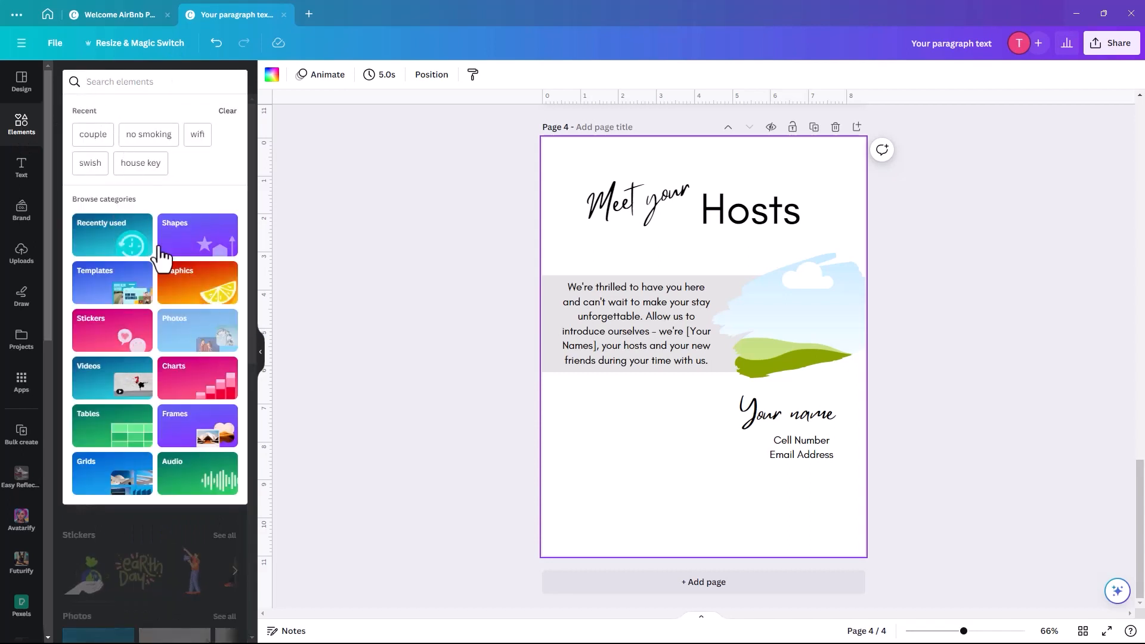
- Search stock photos for 'couple', filtered to free results only
left_click(201, 337)
left_click(99, 102)
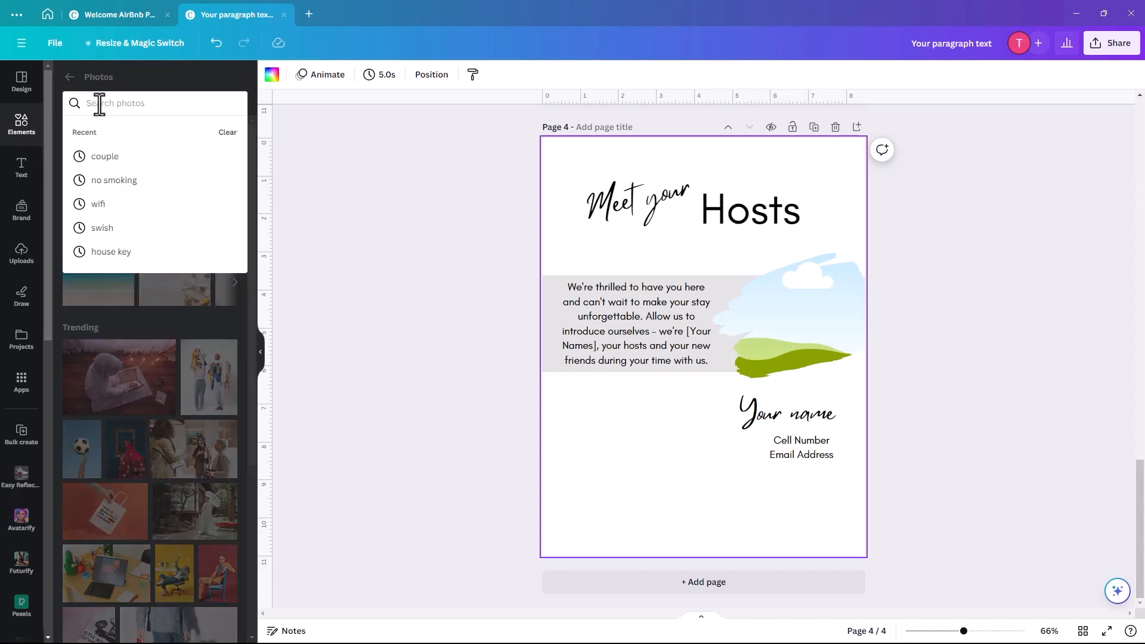
type("couple")
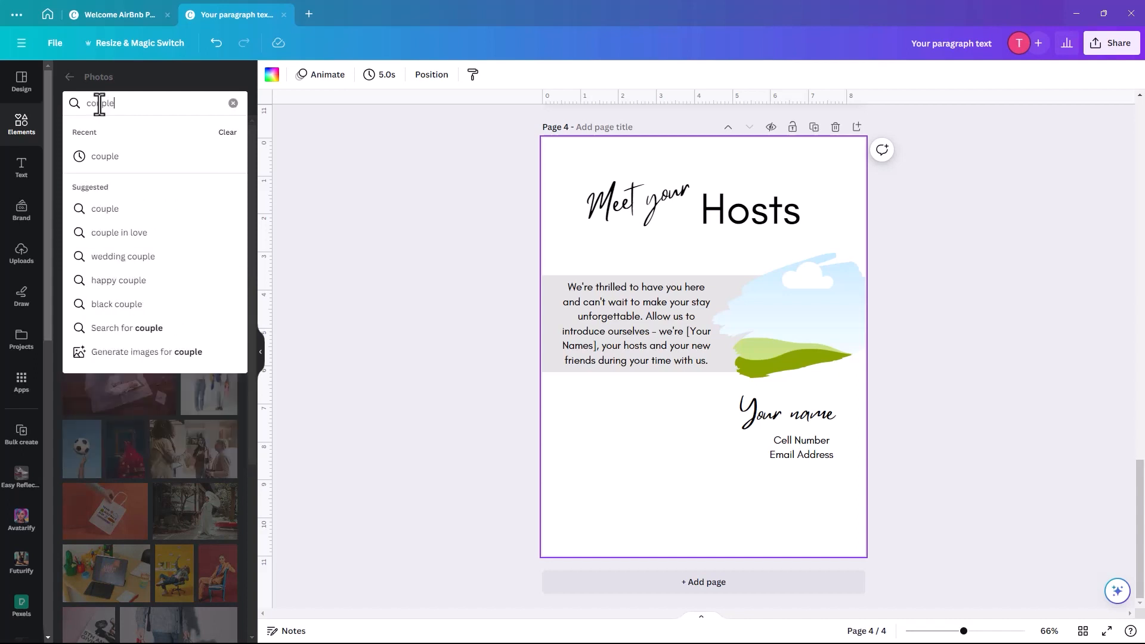
key("Return")
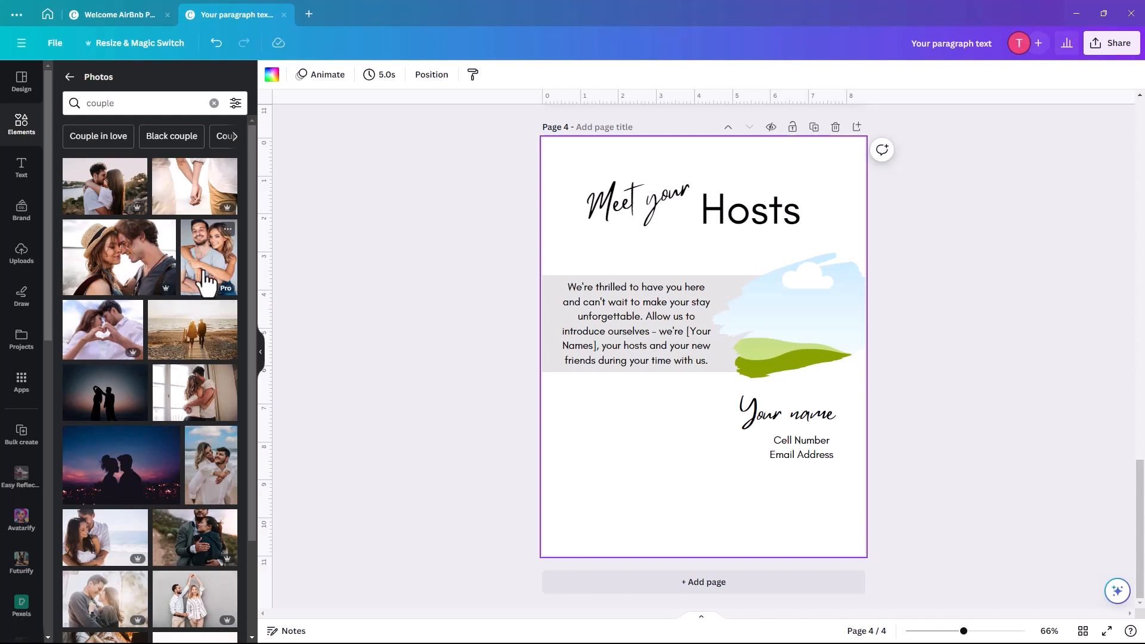
left_click(235, 104)
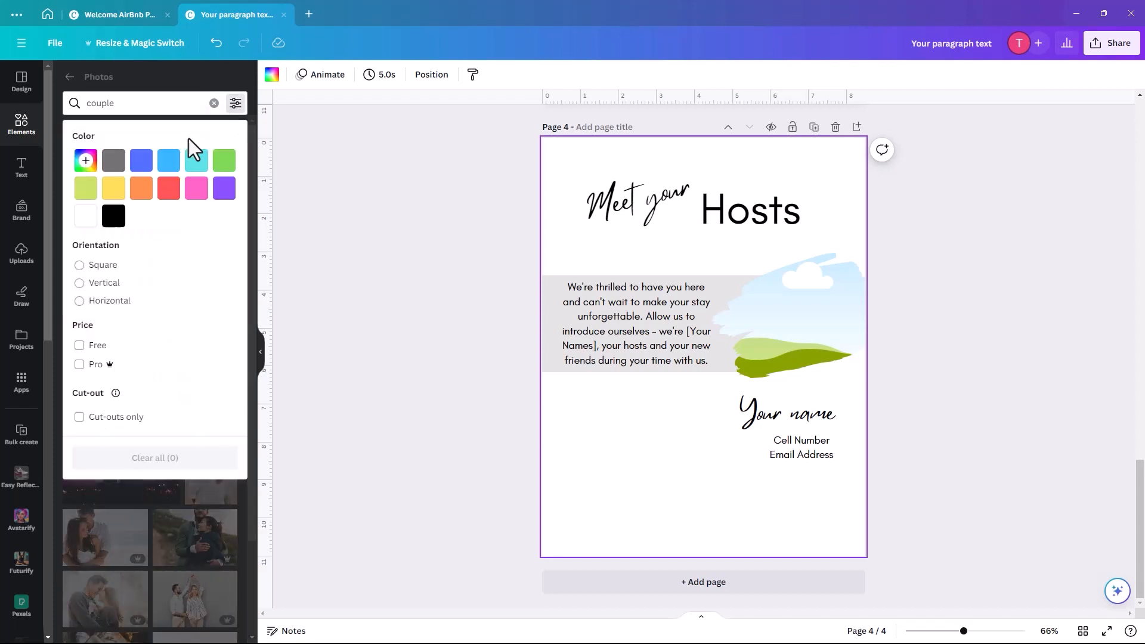
left_click(79, 346)
left_click(153, 82)
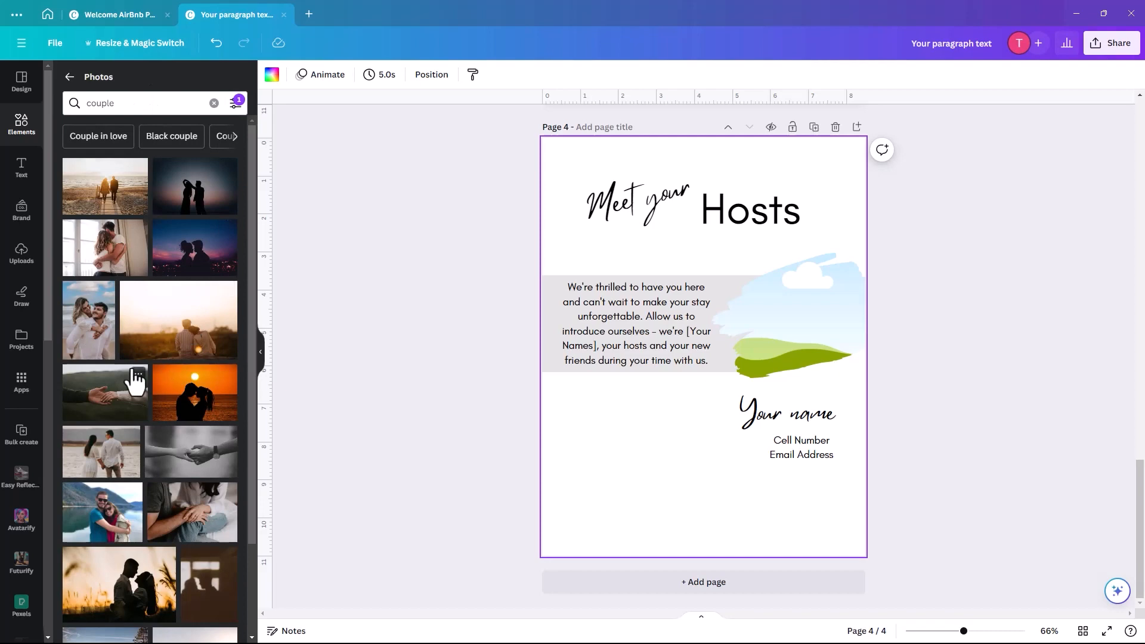
- Drop the lake couple photo into the brush-stroke frame, reframe it, and resize the frame
scroll(134, 459, "down", 2)
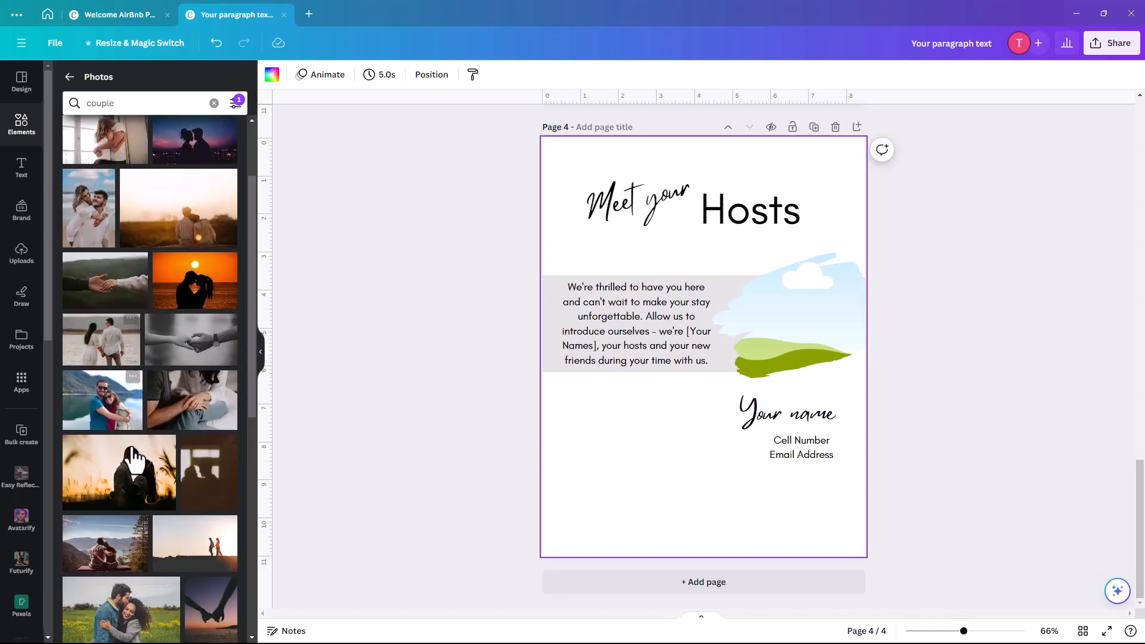
left_click(101, 417)
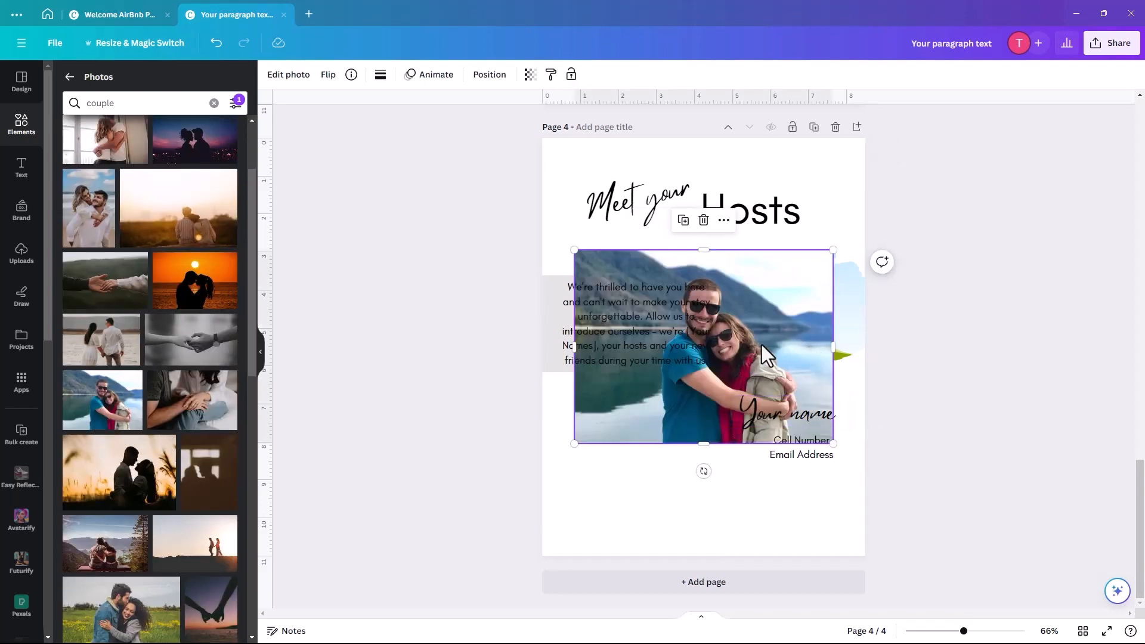
mouse_move(786, 340)
left_mouse_down()
mouse_move(771, 342)
mouse_move(813, 322)
mouse_move(811, 331)
left_mouse_up()
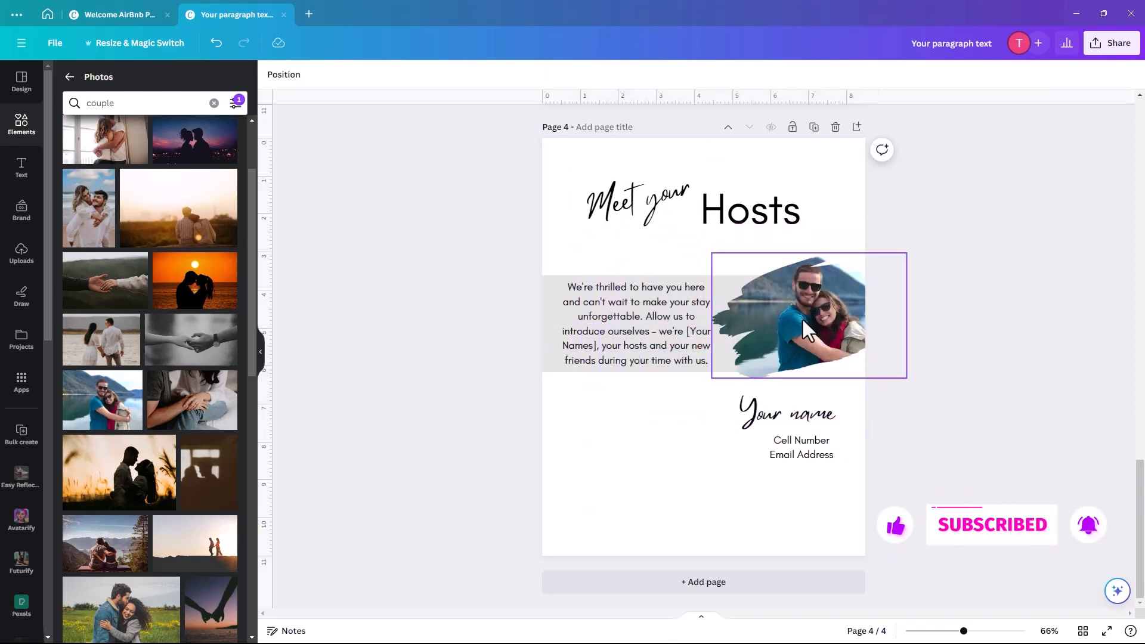
double_click(806, 331)
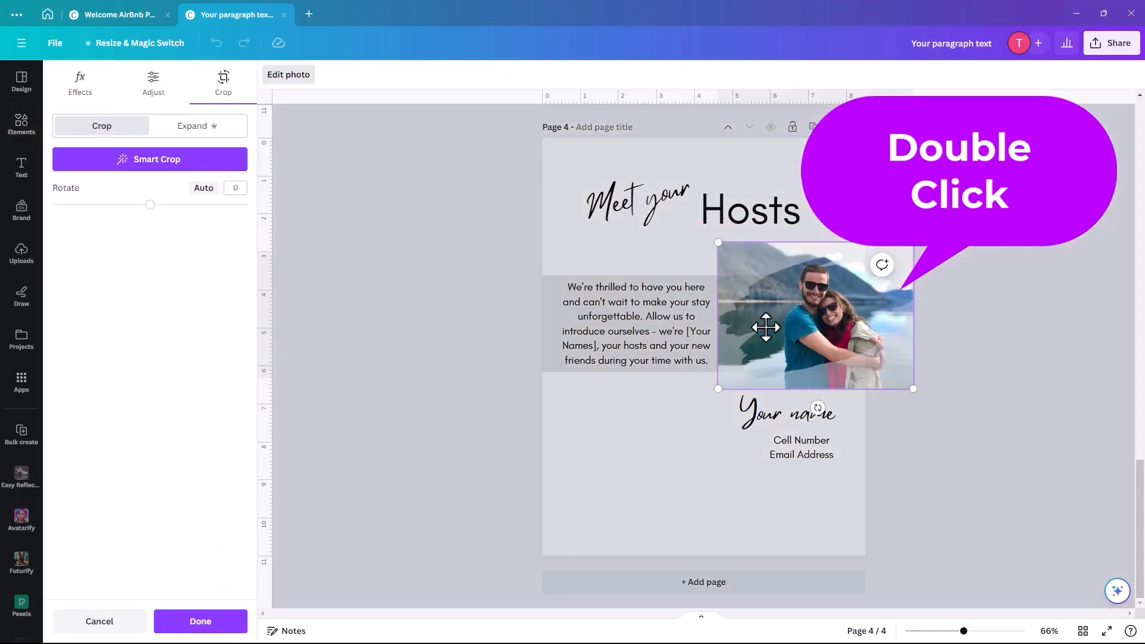
left_click_drag(768, 322, 754, 312)
left_click(628, 451)
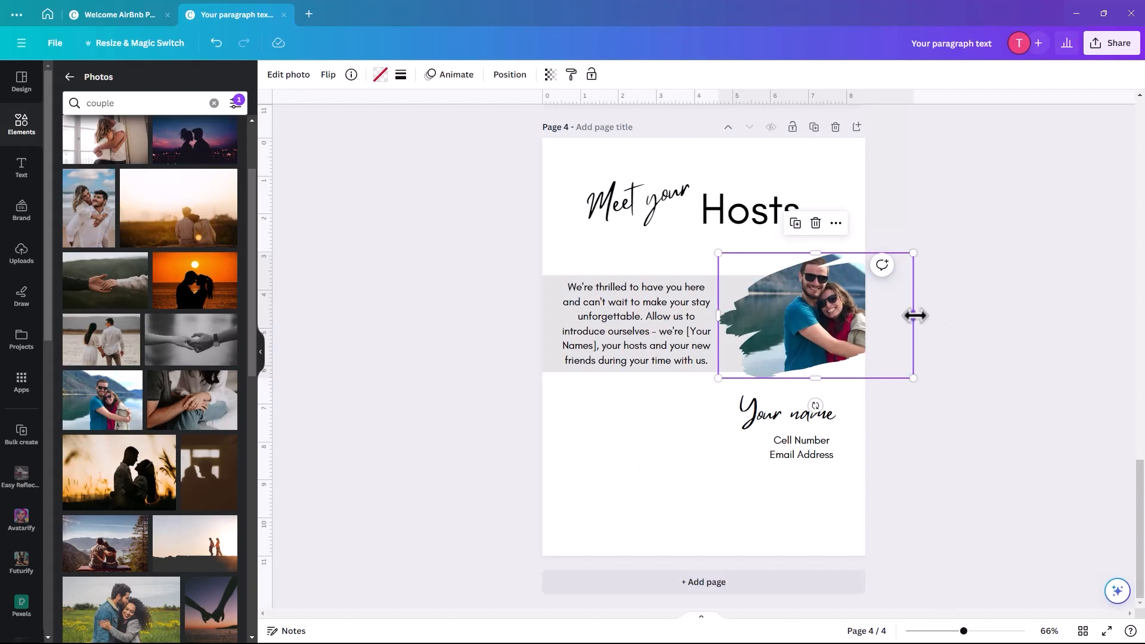
left_click_drag(914, 316, 872, 316)
left_click_drag(794, 345, 794, 349)
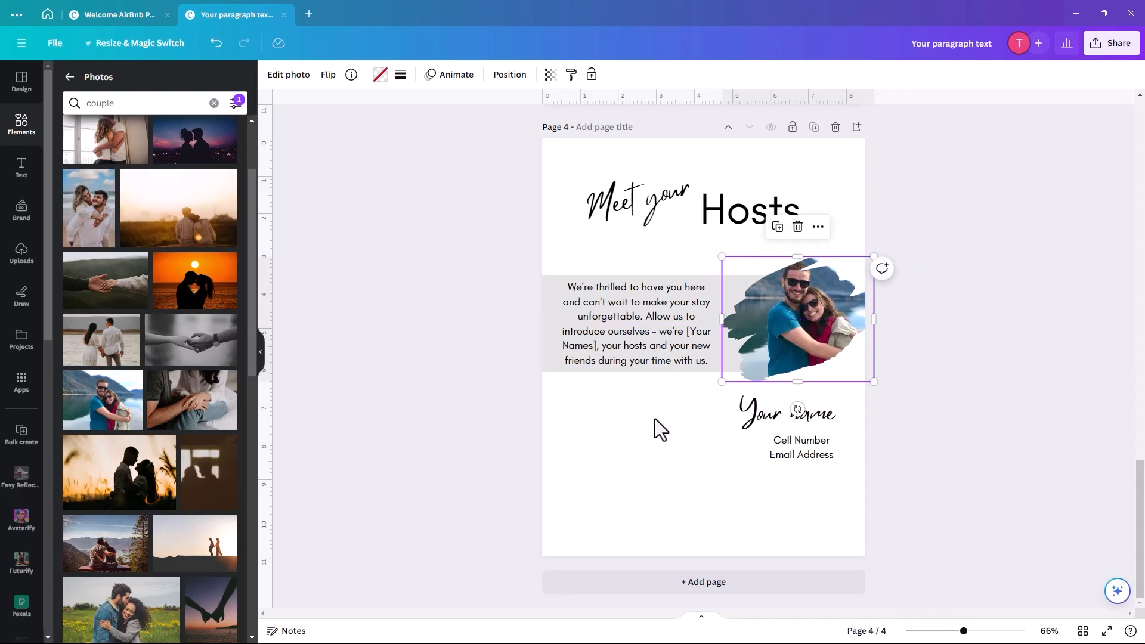
left_click(655, 418)
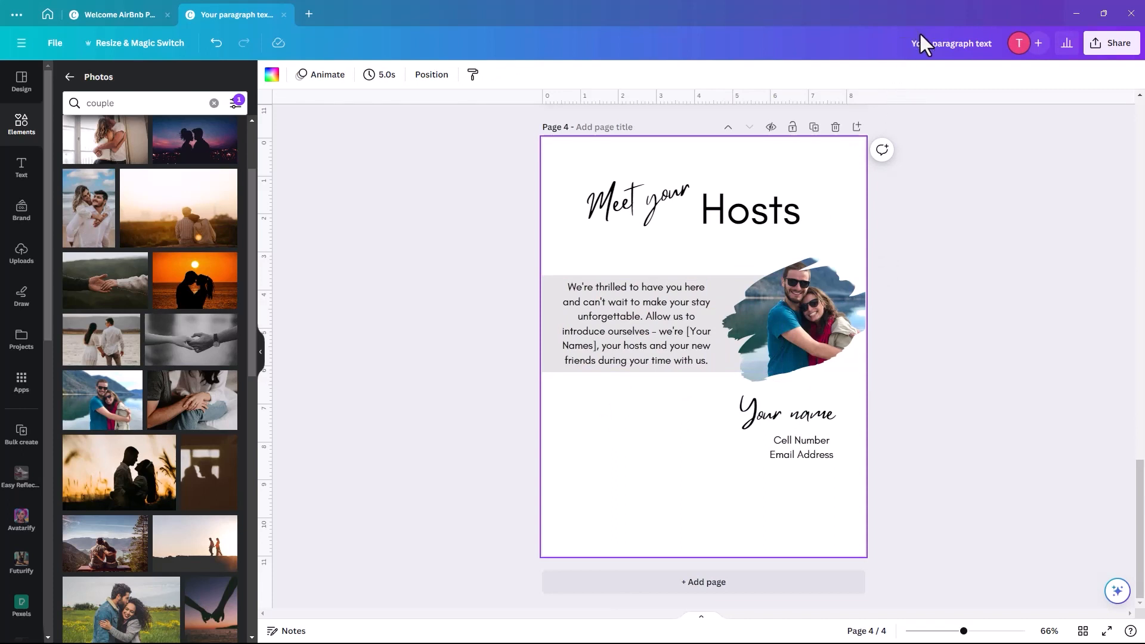
- Undo the last photo change and paste the copied script paragraph lower on the page
key("ctrl+z")
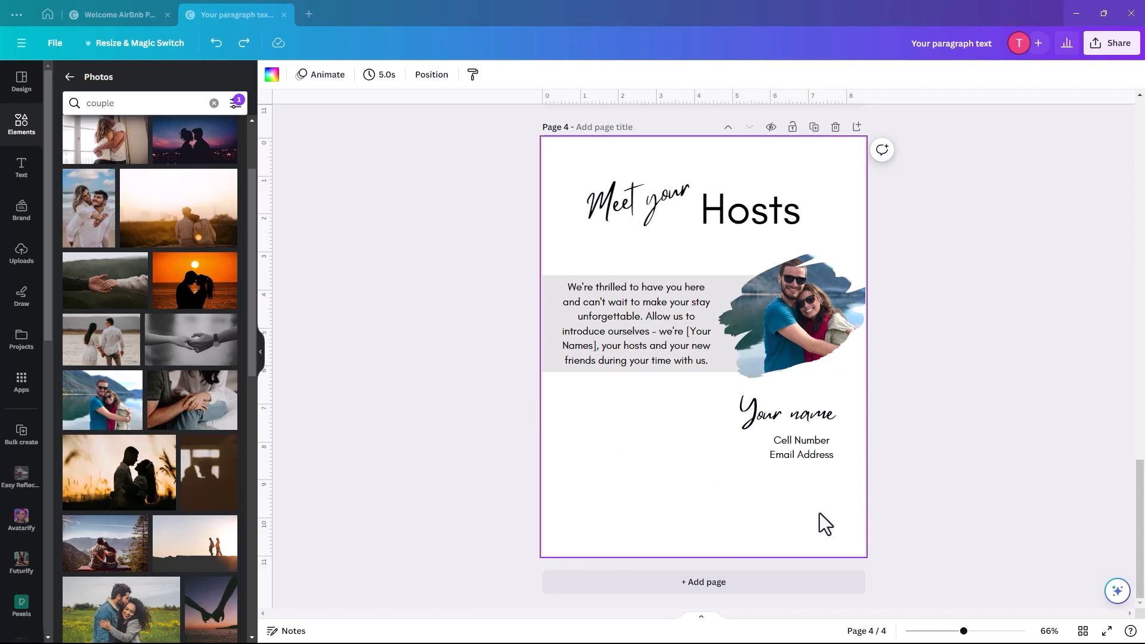
right_click(619, 449)
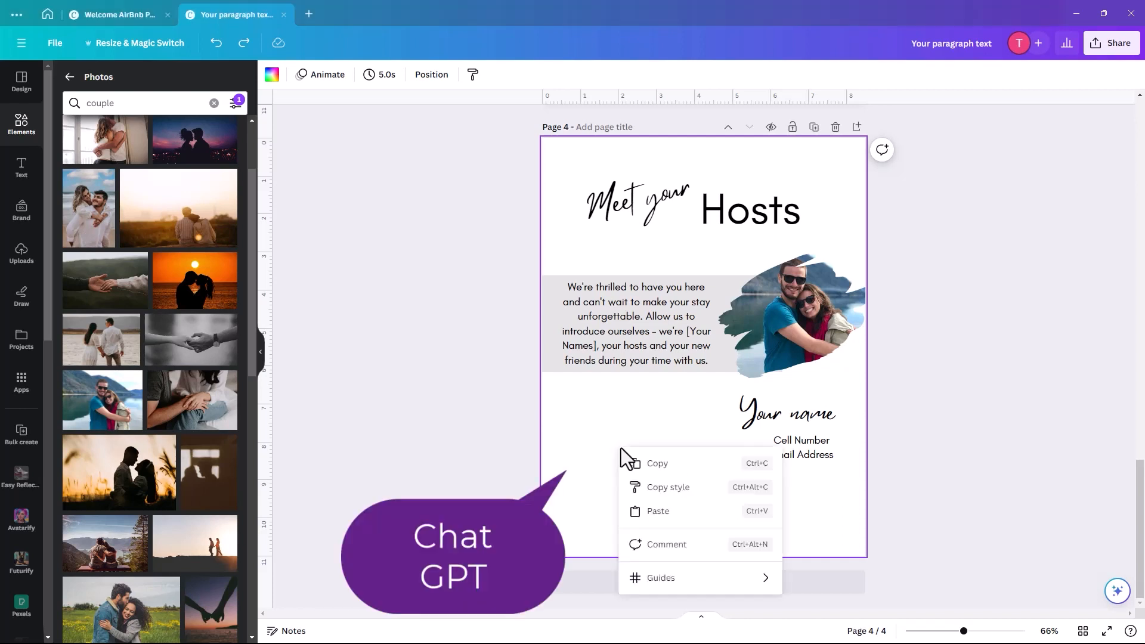
left_click(667, 512)
left_click(728, 381)
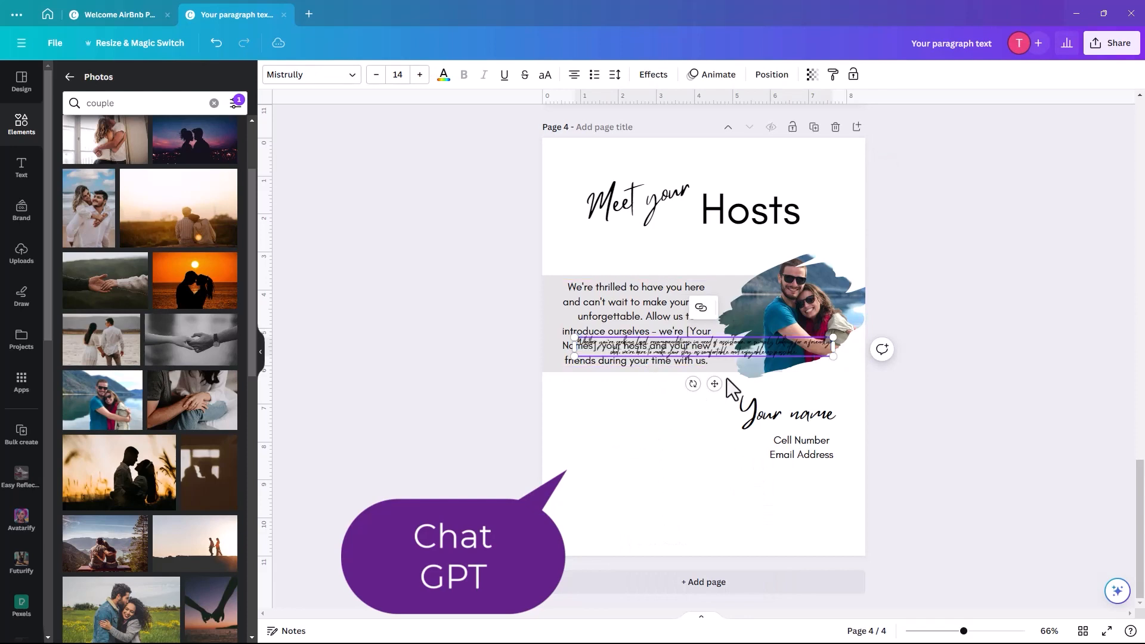
left_click_drag(786, 352, 779, 430)
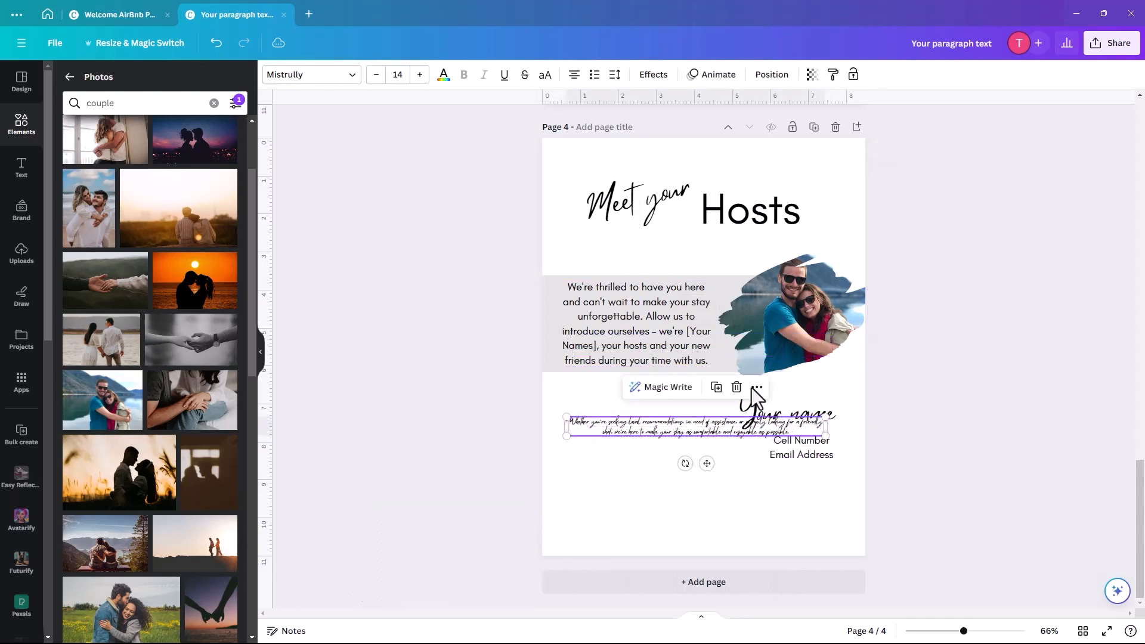
- Set the pasted paragraph to Glacial Indifference, enlarge it, and place it below the grey block
left_click(350, 80)
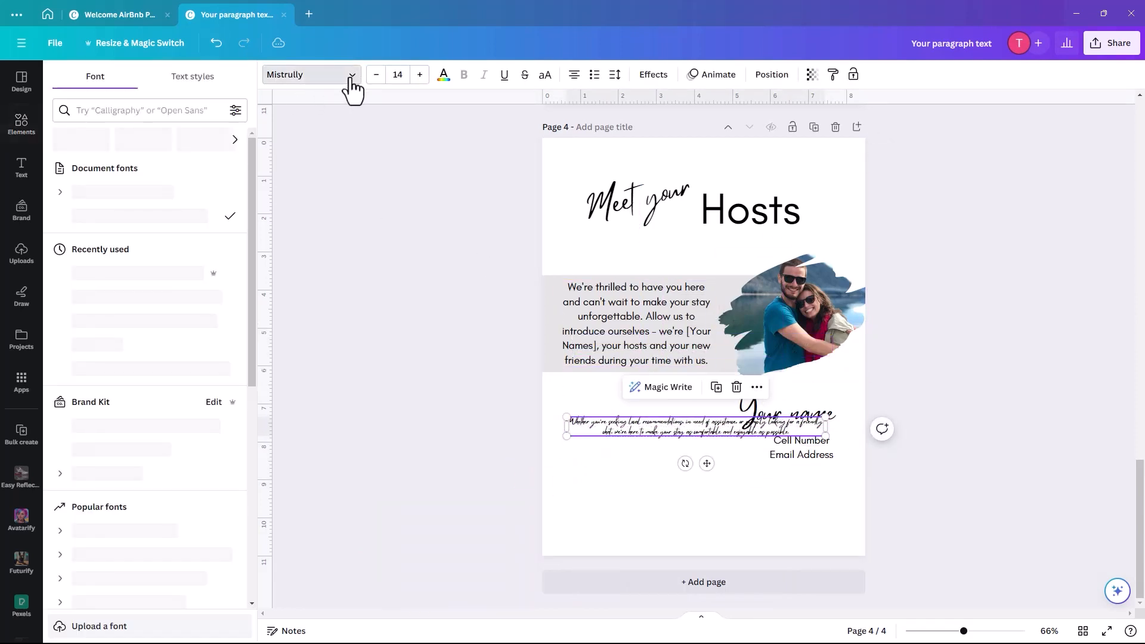
left_click(93, 194)
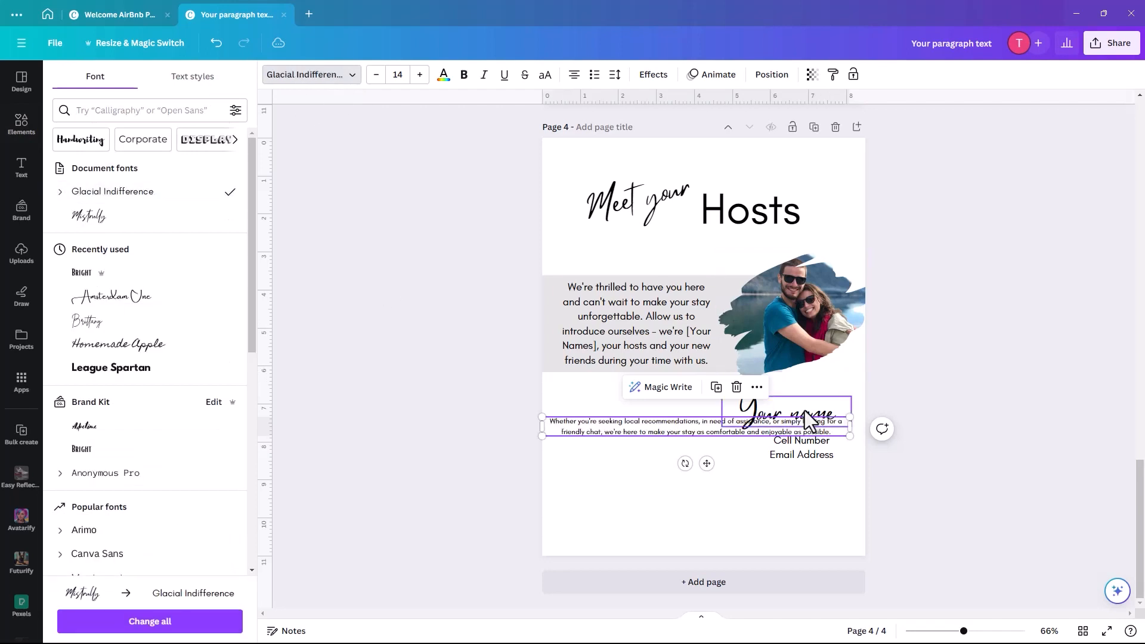
left_click_drag(845, 435, 661, 444)
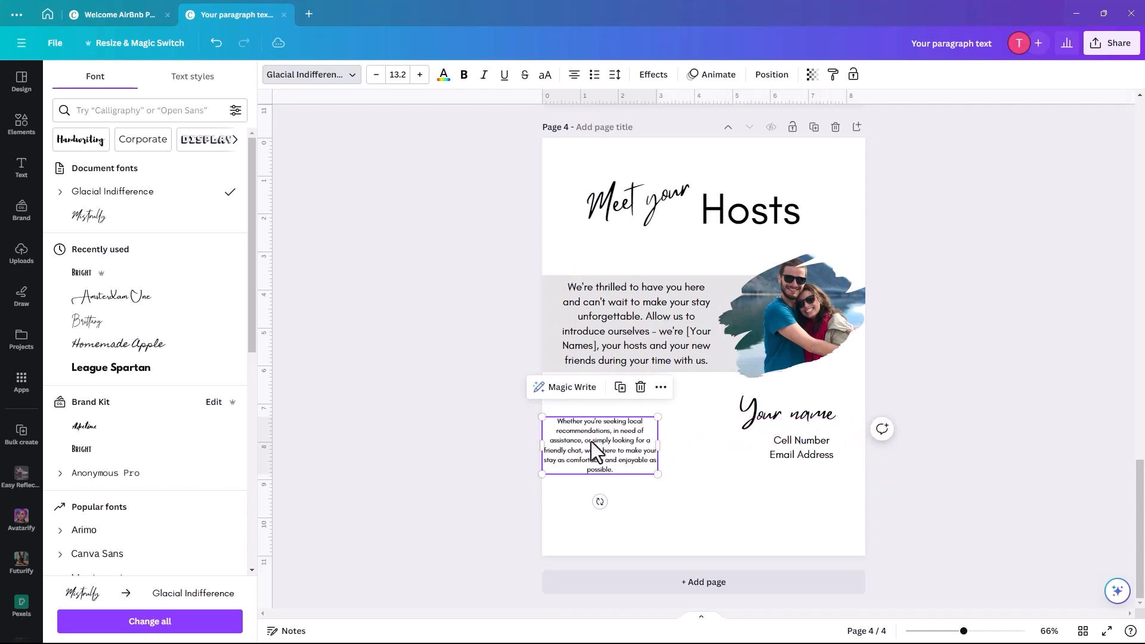
left_click_drag(591, 442, 612, 424)
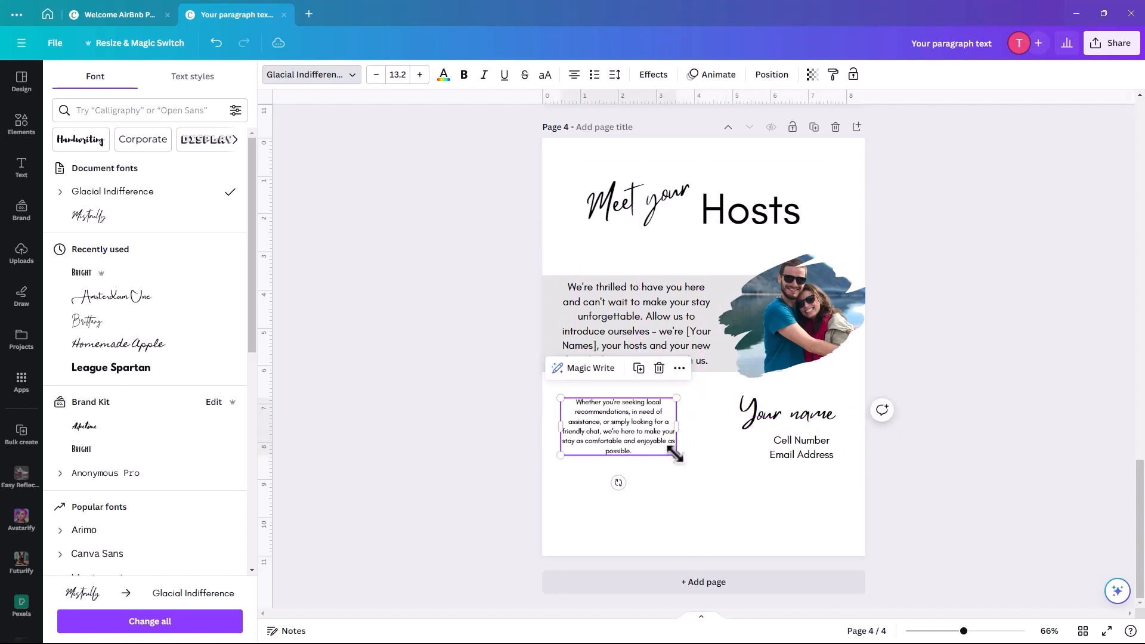
left_click_drag(681, 456, 717, 512)
left_click_drag(682, 450, 681, 489)
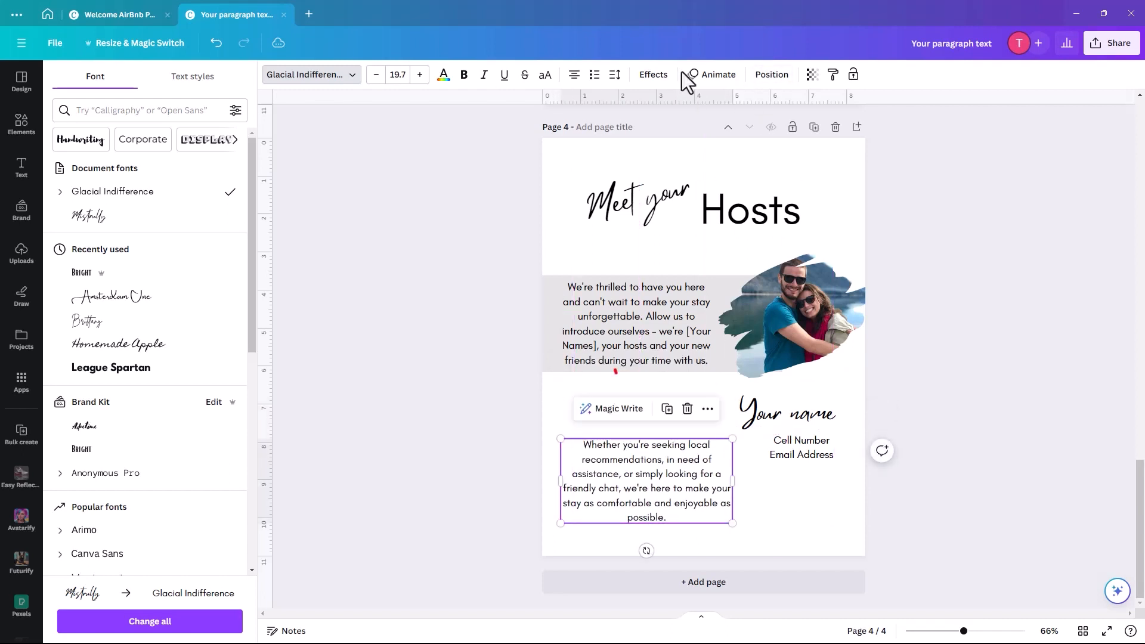
- Left-align both the lower paragraph and the paragraph inside the grey block
left_click(573, 75)
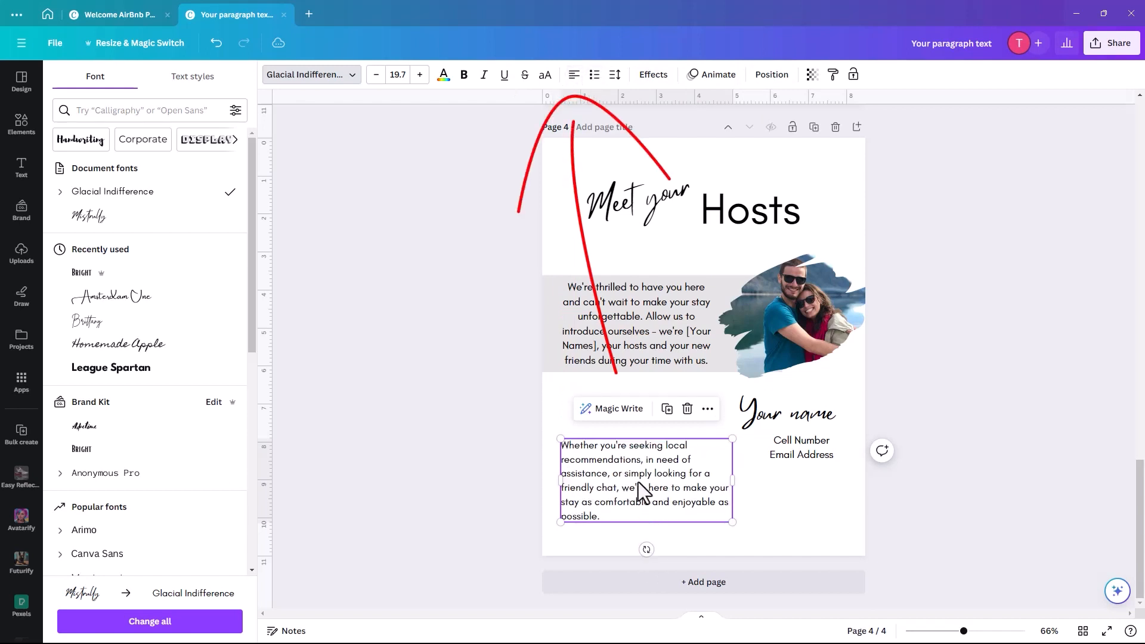
left_click_drag(624, 485, 627, 484)
left_click(624, 308)
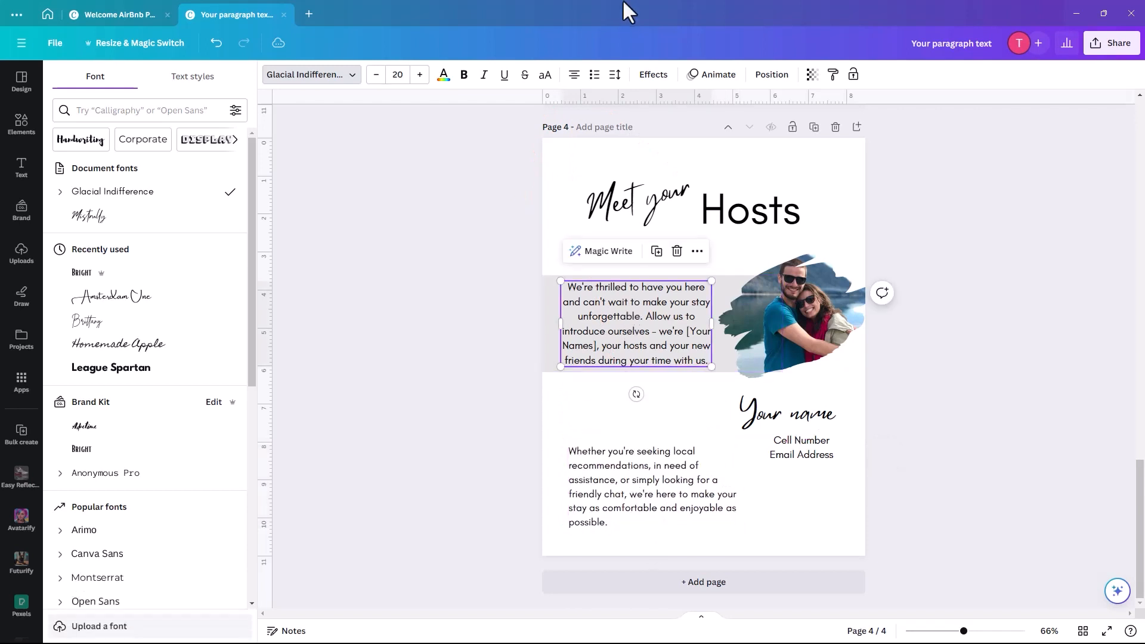
left_click(574, 76)
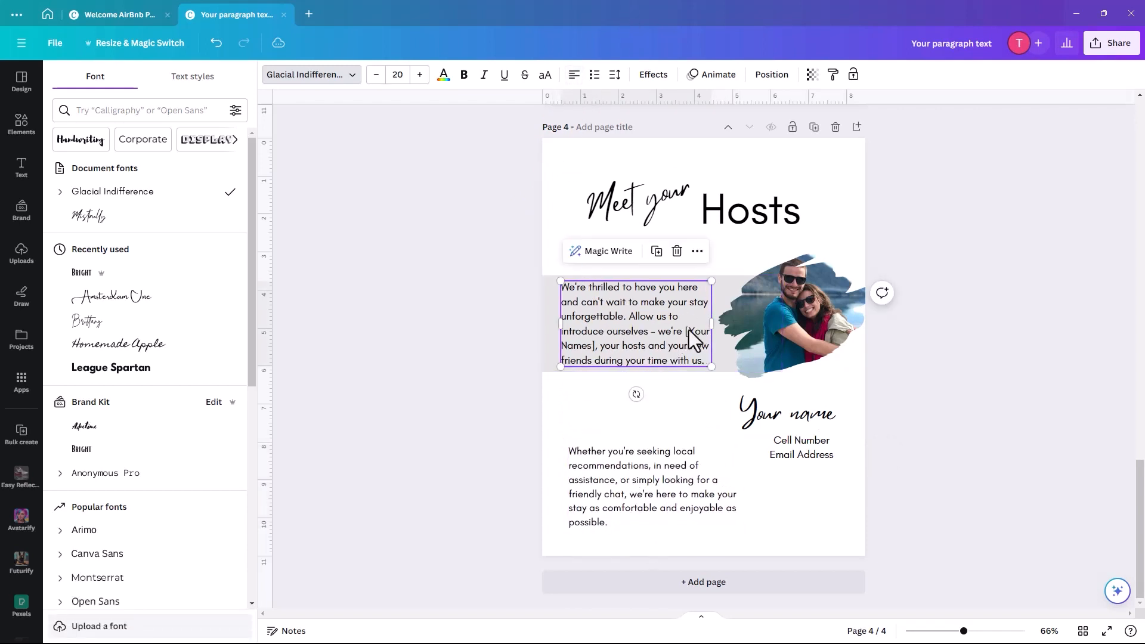
left_click(712, 328)
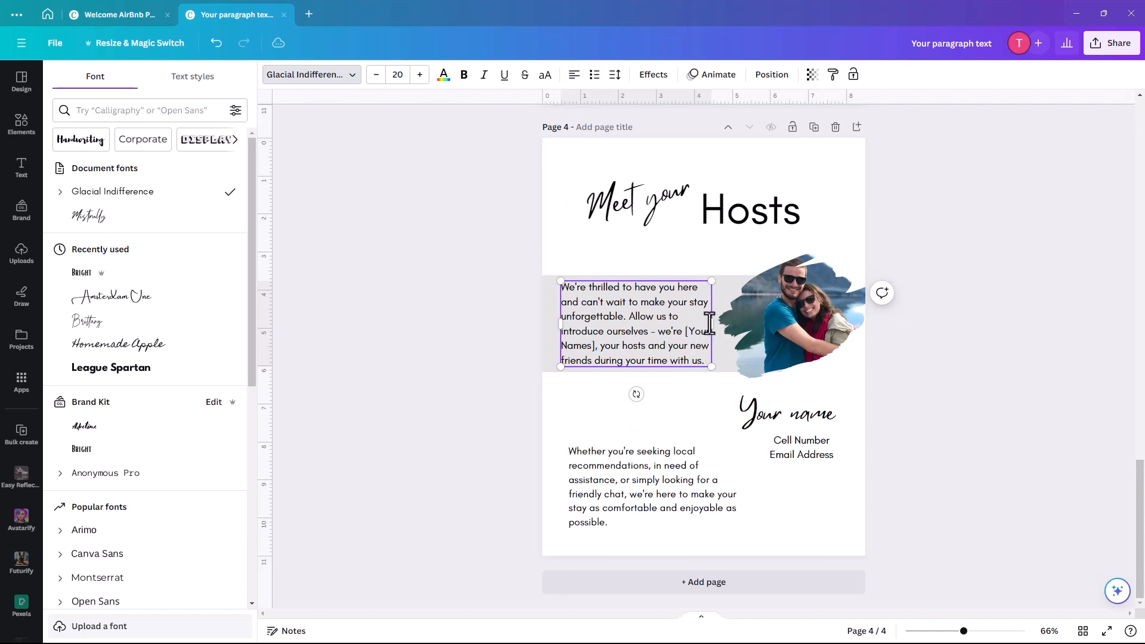
left_click(694, 392)
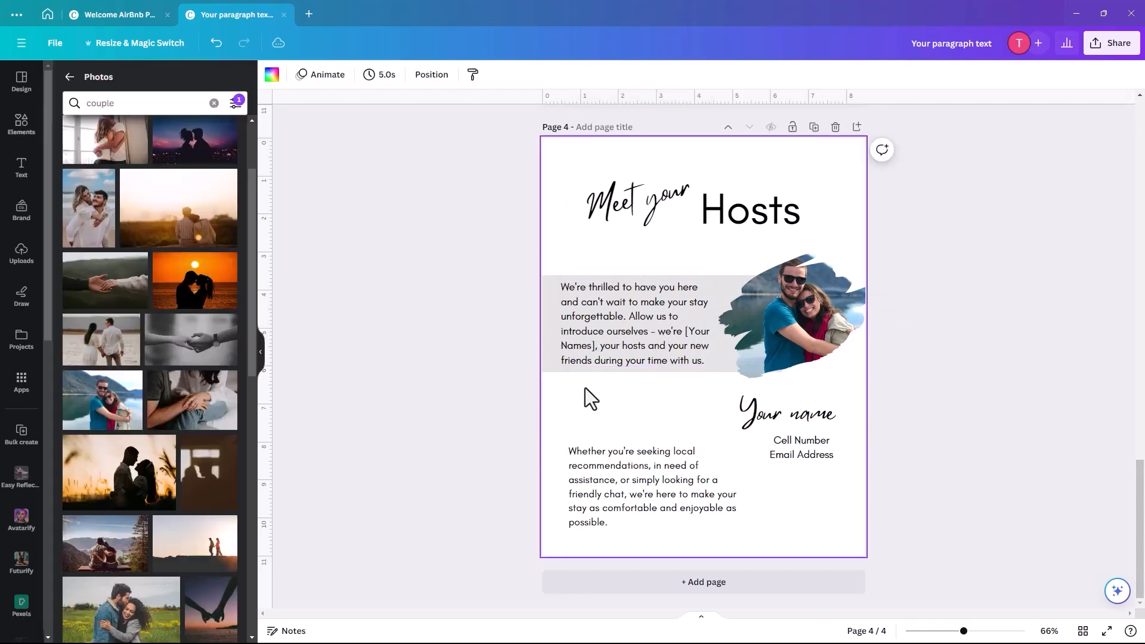
left_click(620, 477)
left_click_drag(620, 477, 610, 480)
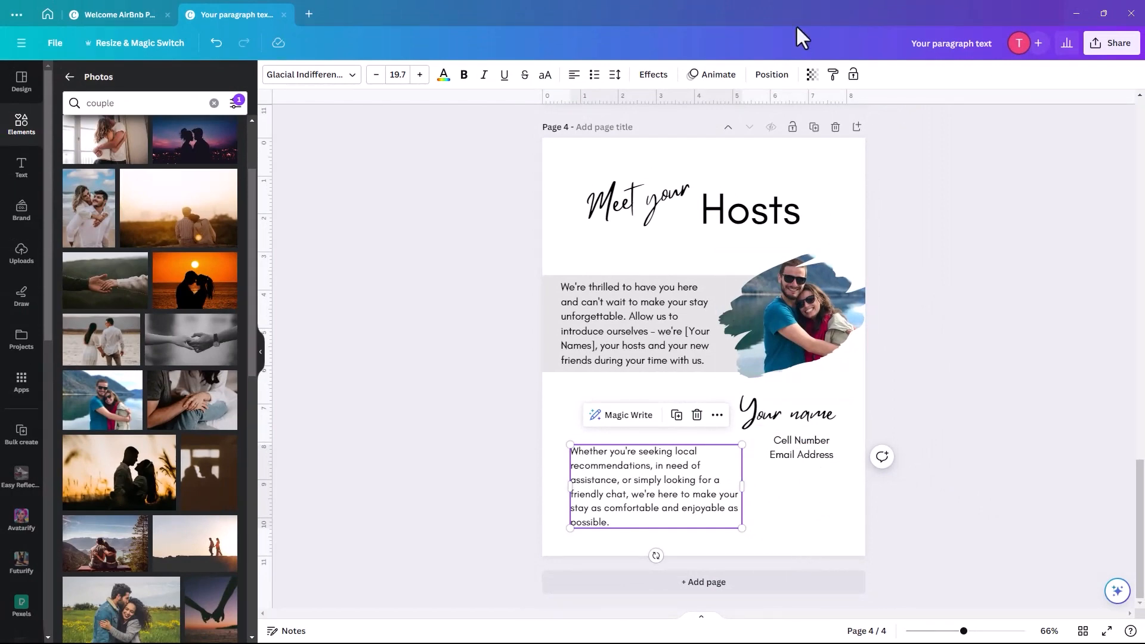
- Duplicate the hosts page and delete the copy's paragraph, grey shape and couple photo
left_click(815, 128)
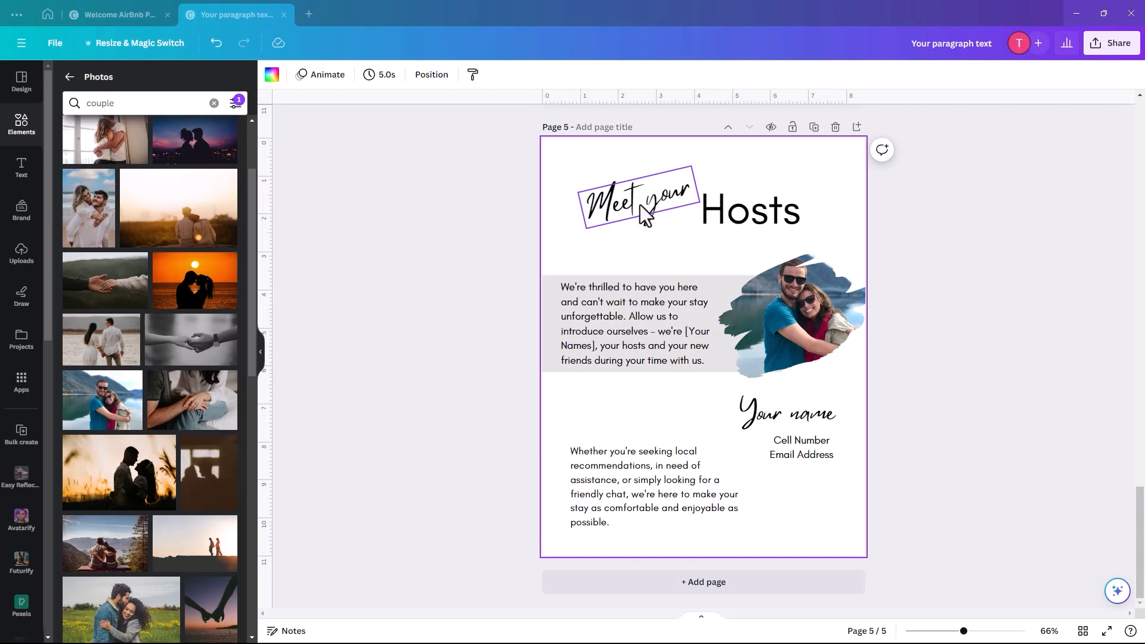
left_click_drag(528, 293, 810, 345)
key("Delete")
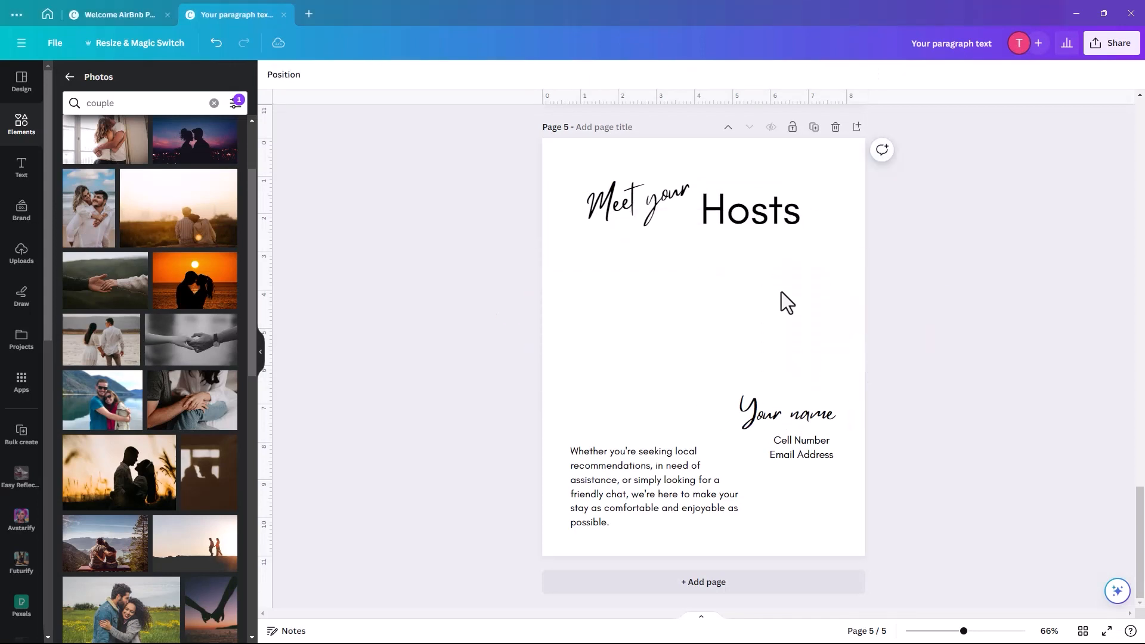
- Delete the Your name and contact texts, and centre Hosts lower beneath Meet your
left_click(771, 415)
key("Delete")
left_click(799, 445)
key("Delete")
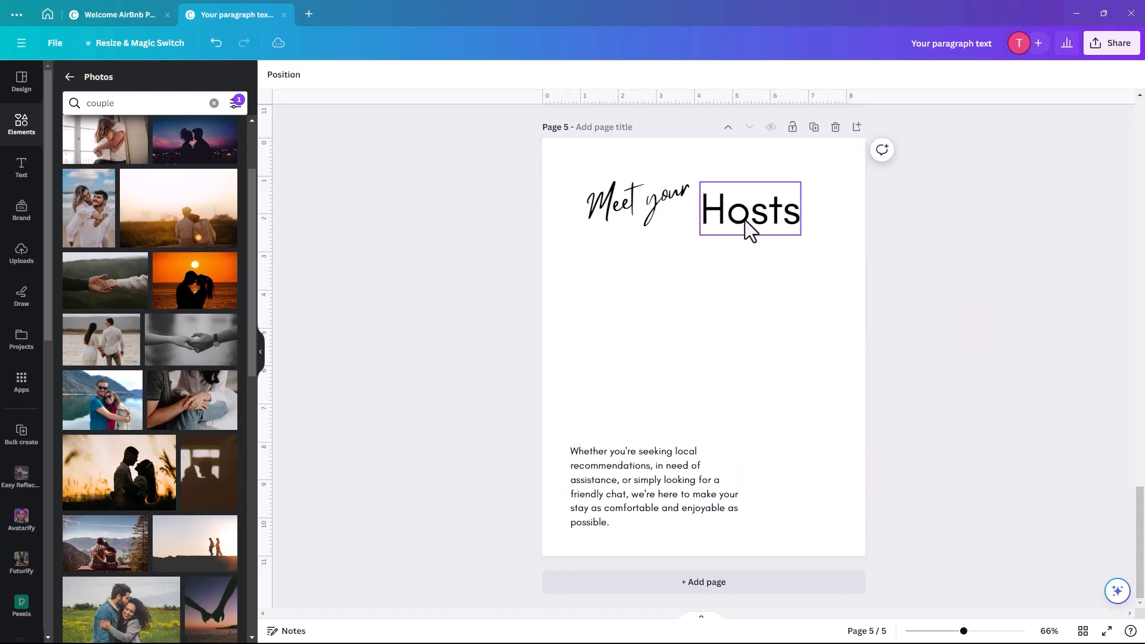
left_click_drag(746, 226, 700, 291)
left_click(647, 197)
- Rewrite the headings as a centred 'Please' and 'Remove Shoes'
left_click(642, 198)
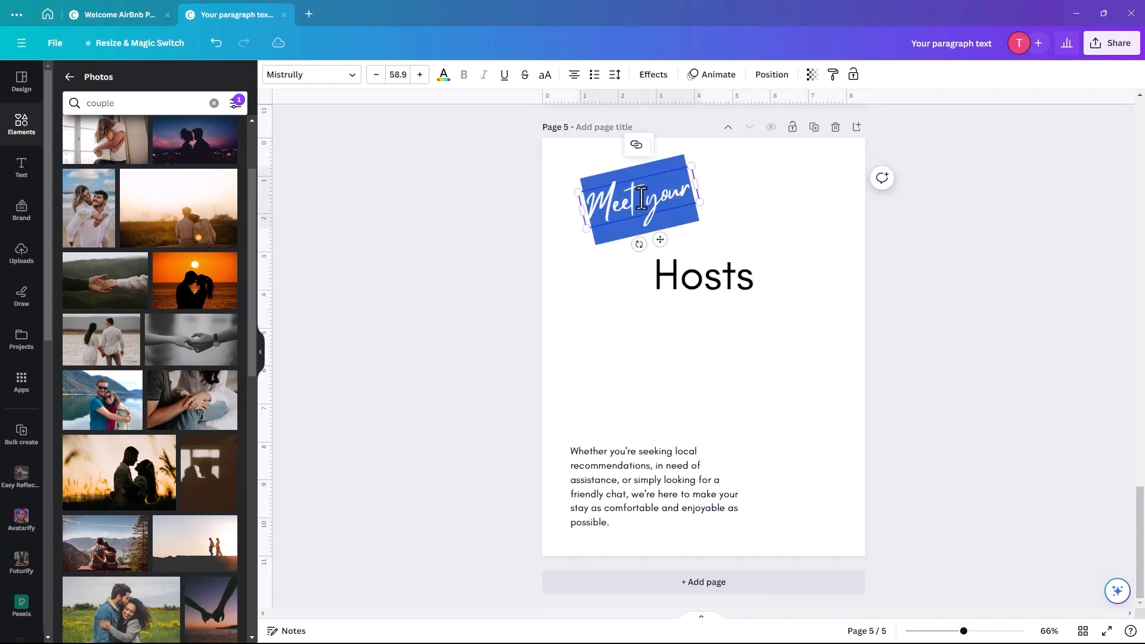
type("Please")
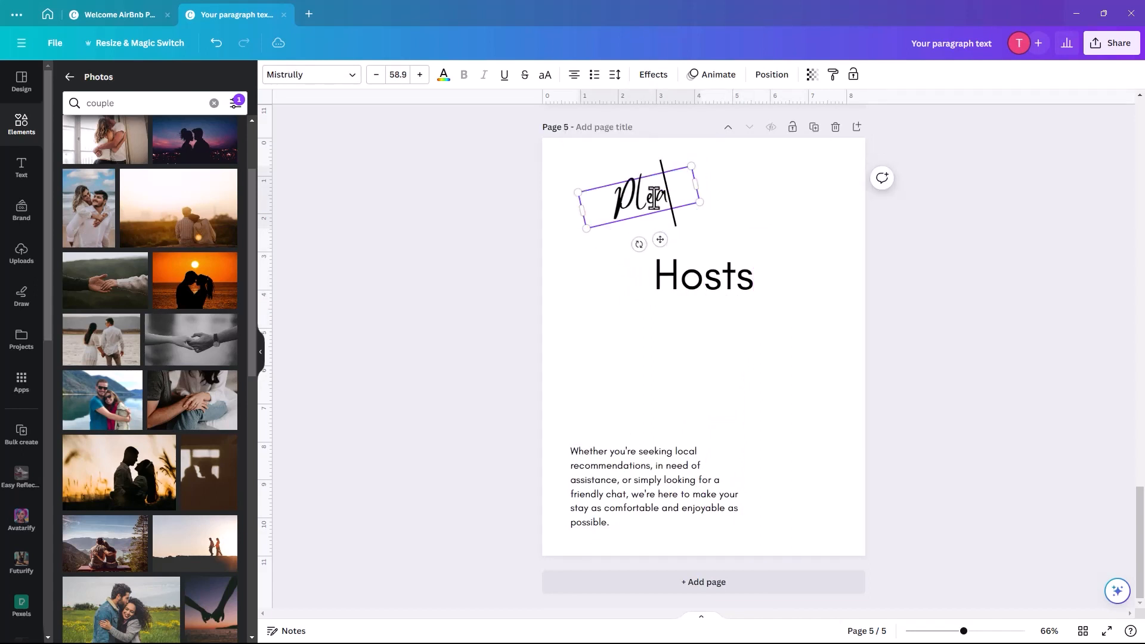
left_click(590, 274)
left_click_drag(635, 199, 700, 192)
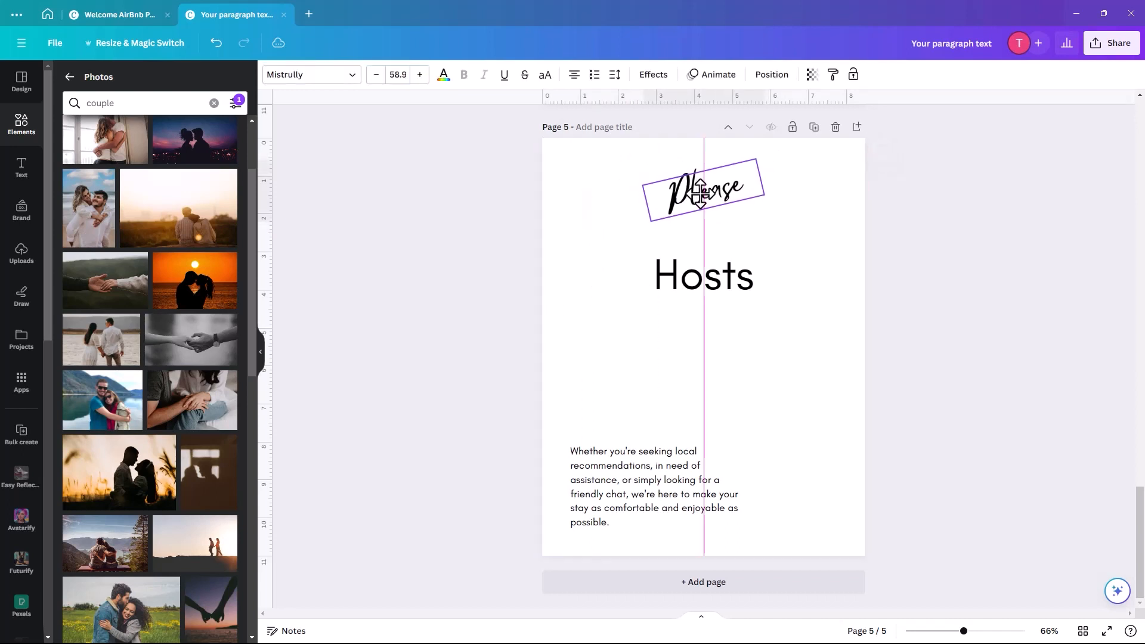
left_click(713, 279)
left_click(715, 281)
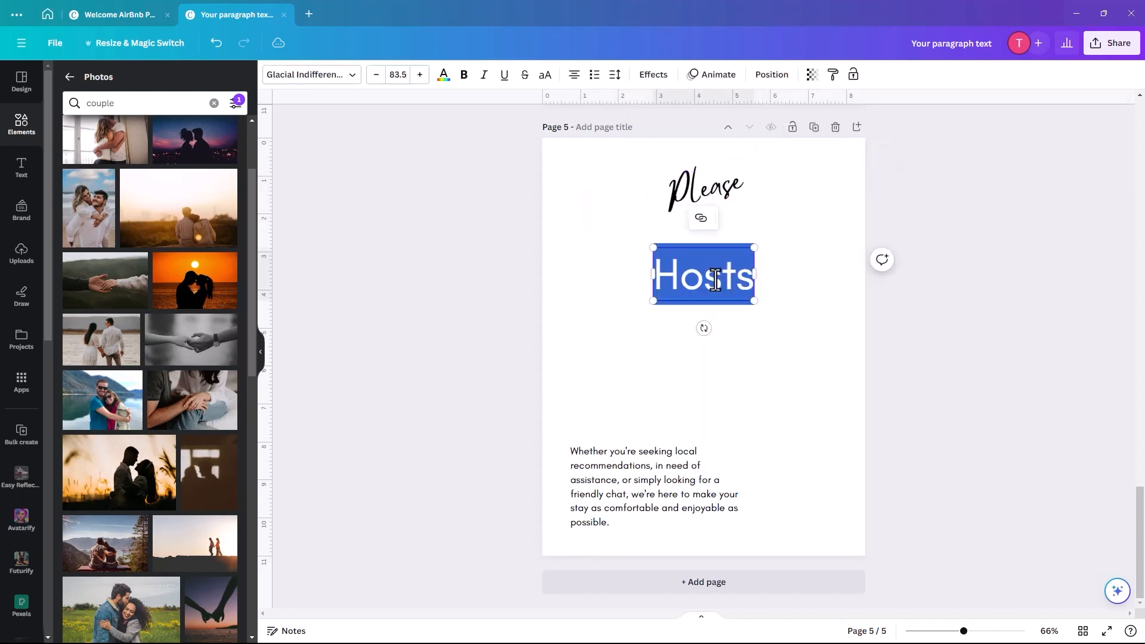
type("Rem")
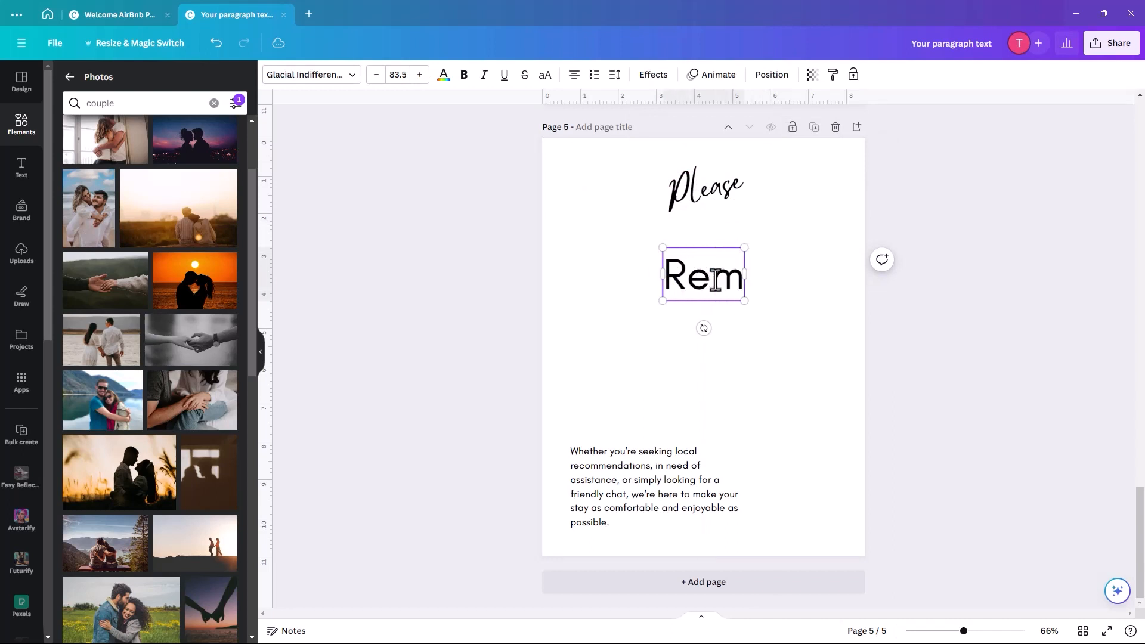
type("ove Shoes")
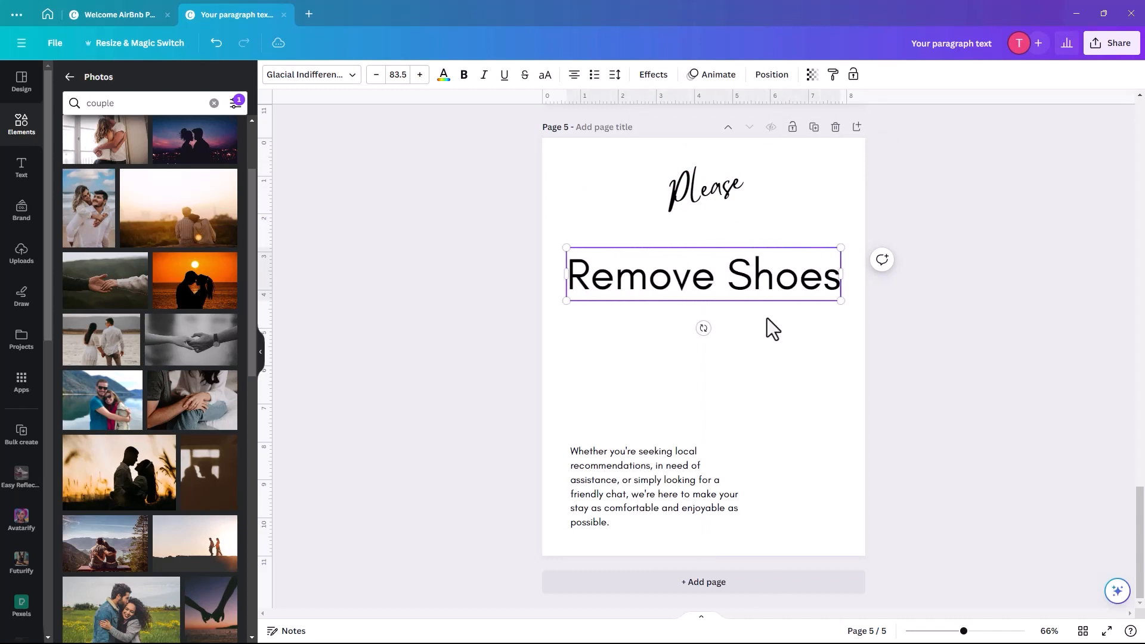
- Enlarge the script Please and raise the Remove Shoes headline slightly
left_click(685, 197)
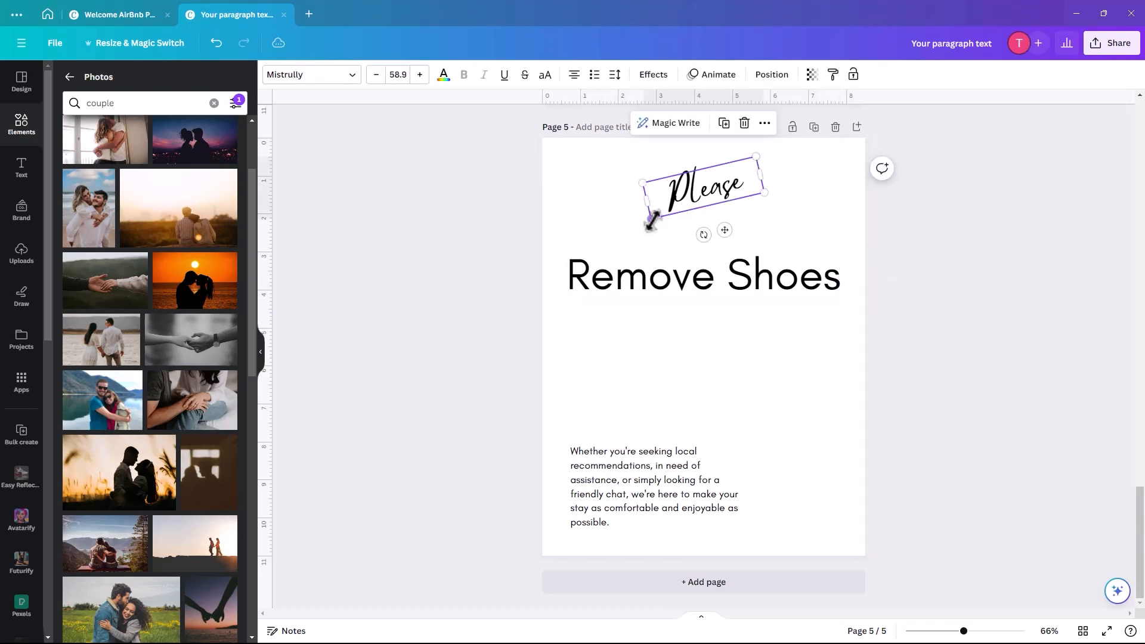
left_click_drag(652, 220, 611, 265)
left_click_drag(677, 206, 700, 206)
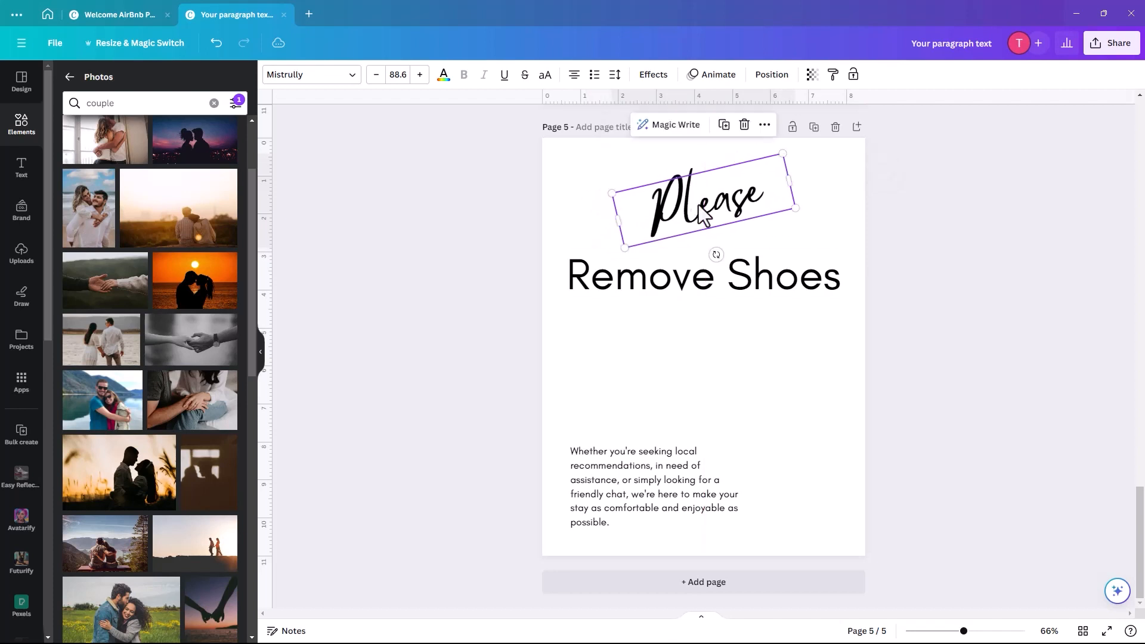
left_click(630, 331)
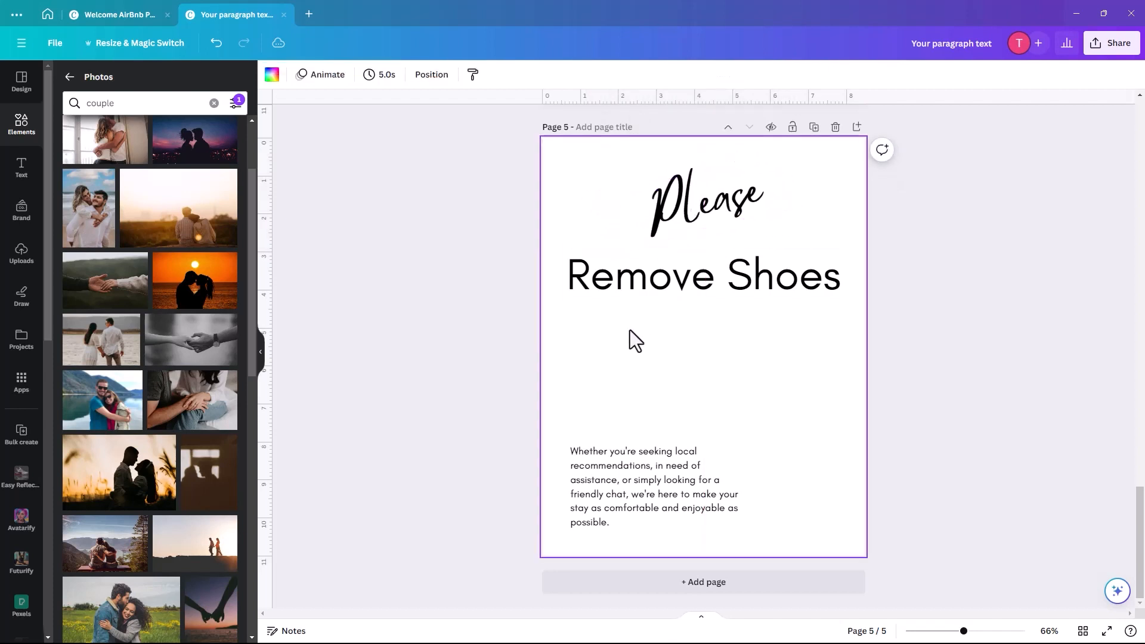
left_click_drag(688, 292, 689, 276)
left_click(657, 339)
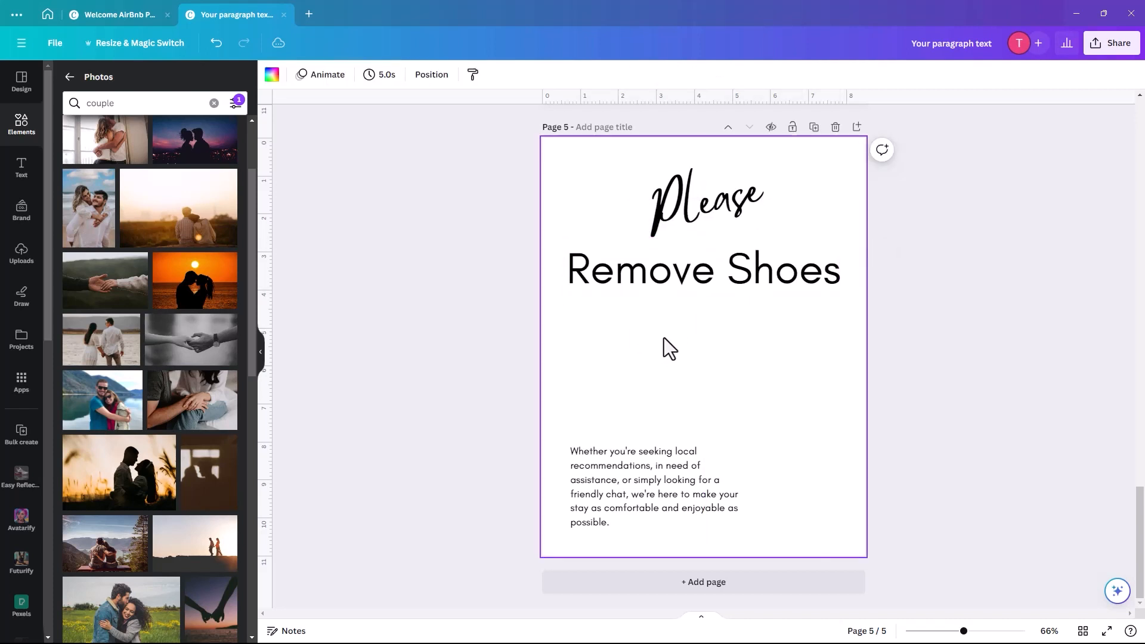
- Delete the lower paragraph and turn a bottom copy of Please, rotated to 0°, into 'Thank you'
left_click(624, 483)
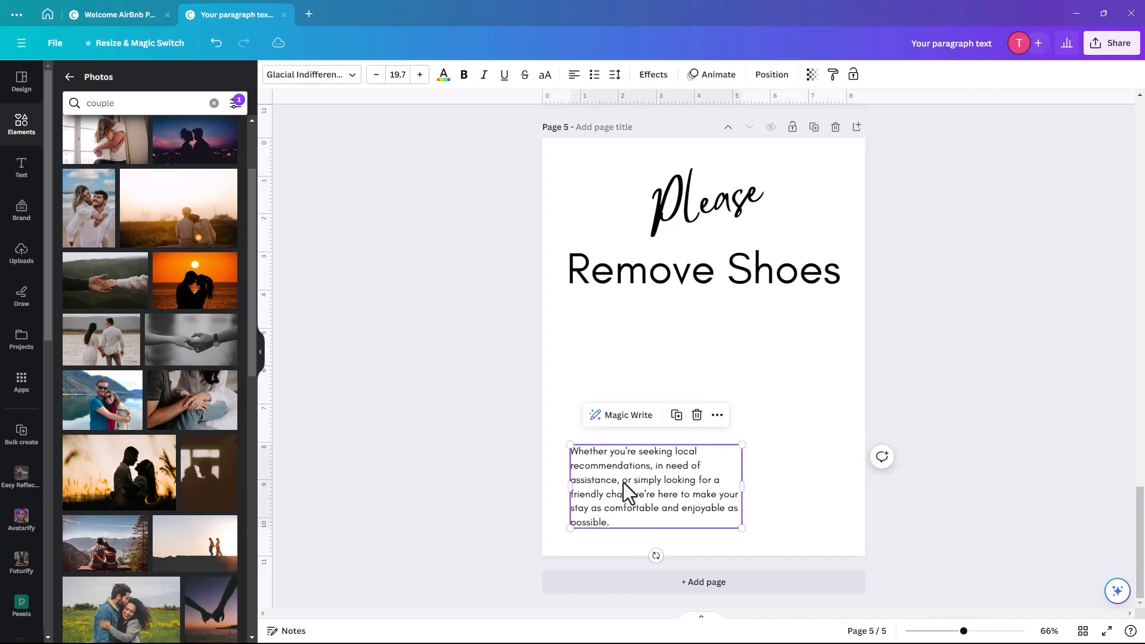
key("Delete")
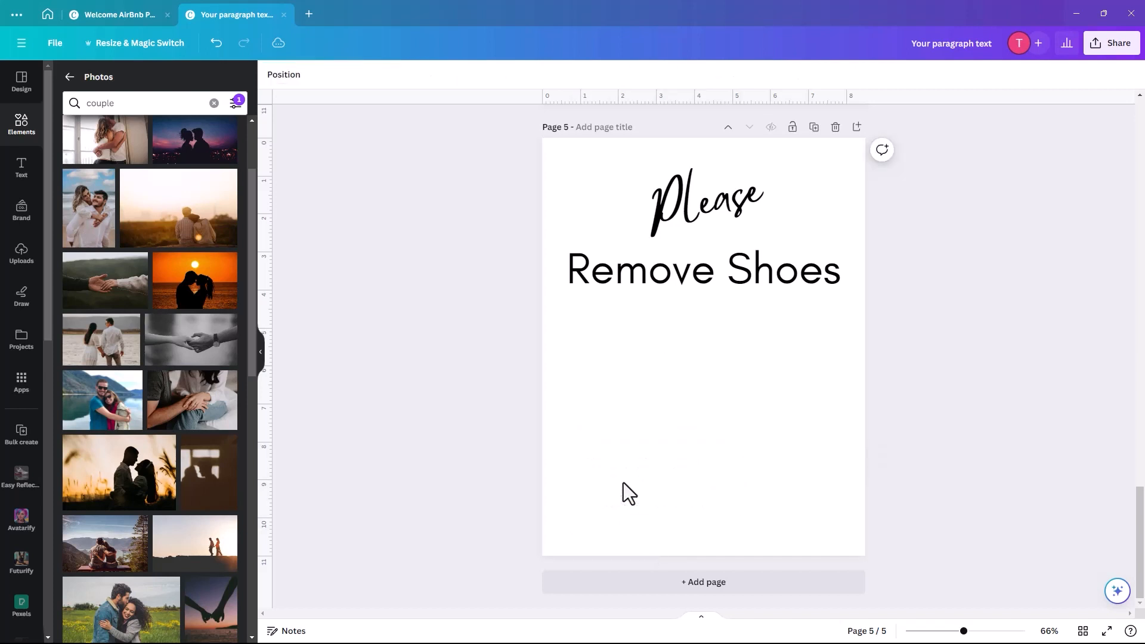
left_click(693, 196)
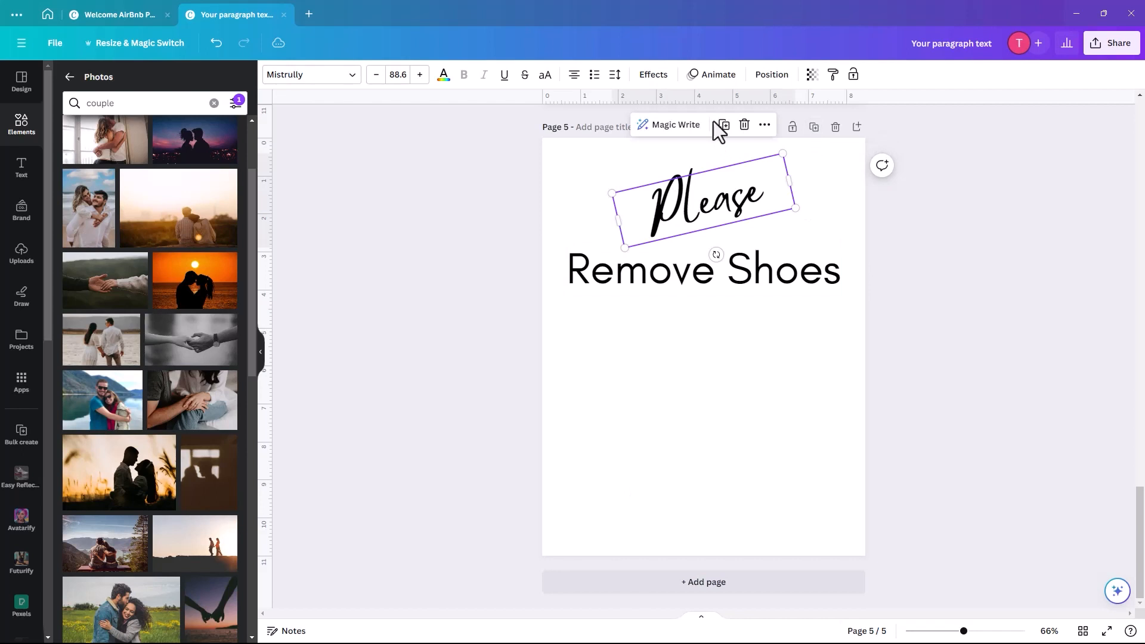
left_click(724, 125)
left_click_drag(707, 203, 693, 495)
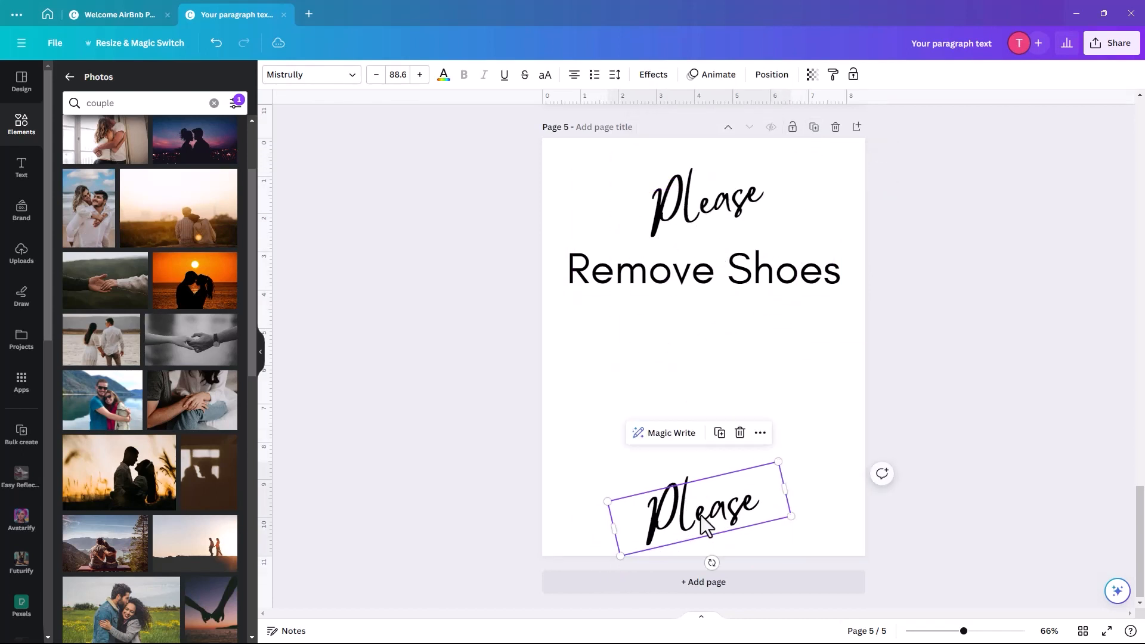
left_click_drag(711, 562, 700, 563)
double_click(703, 516)
type("T")
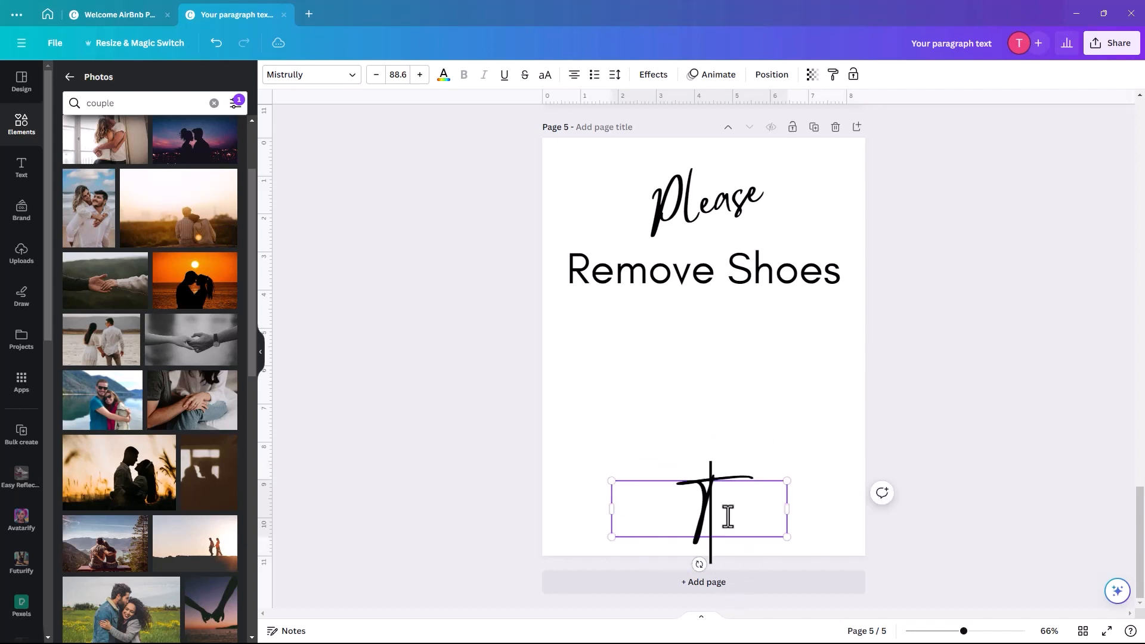
type("hank you")
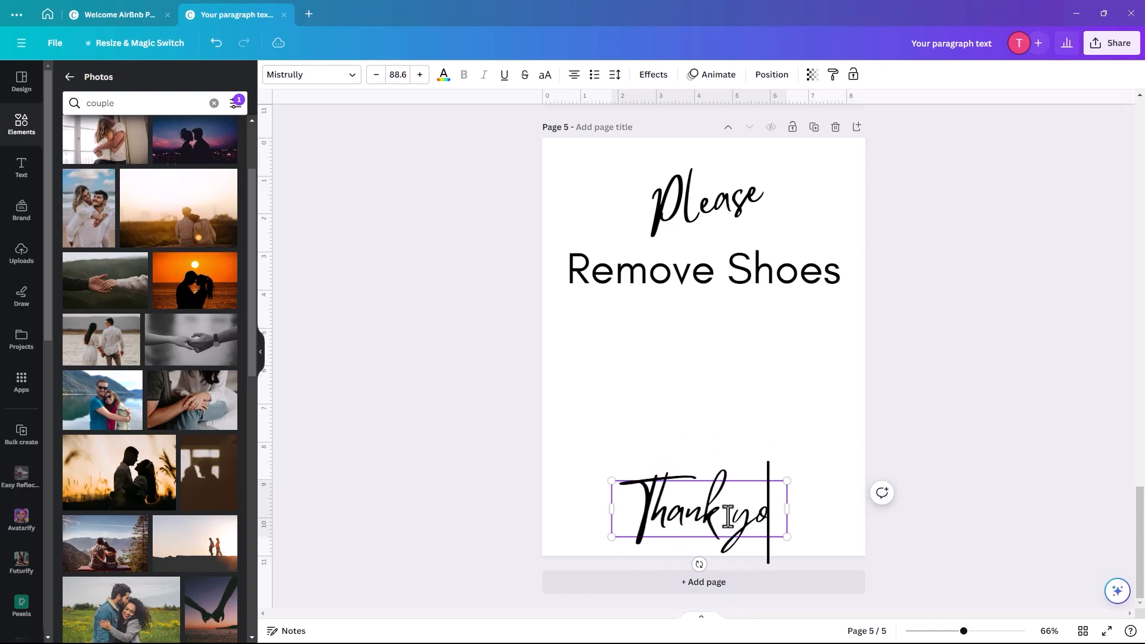
left_click(696, 362)
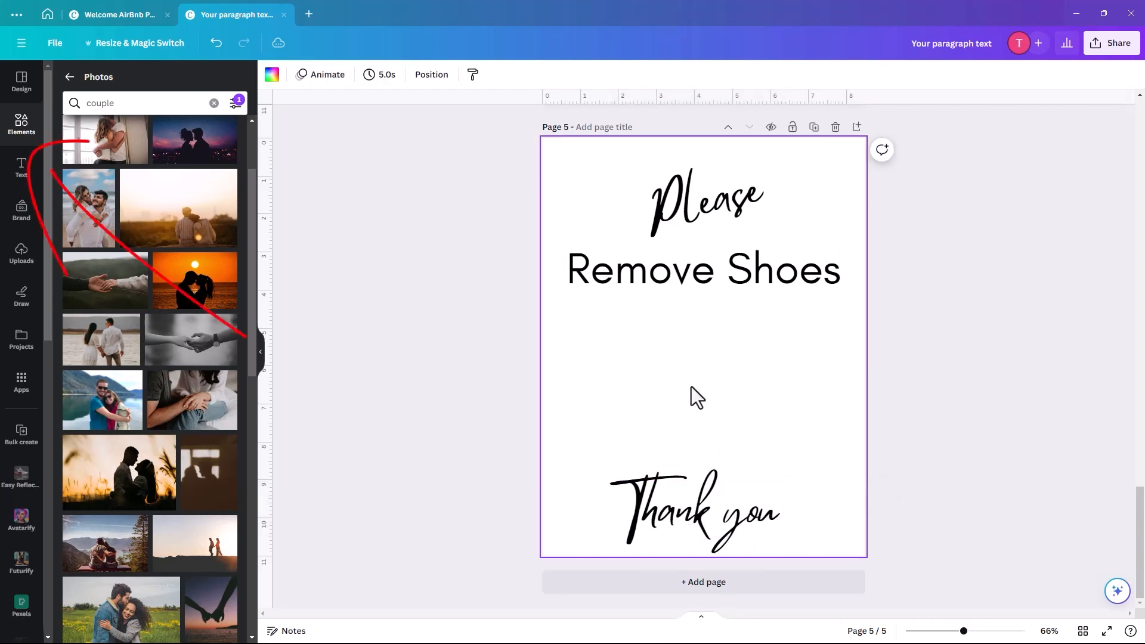
- Search free 'sneakers' graphics and place the beige sneaker pair below Remove Shoes
left_click(36, 123)
left_click(92, 83)
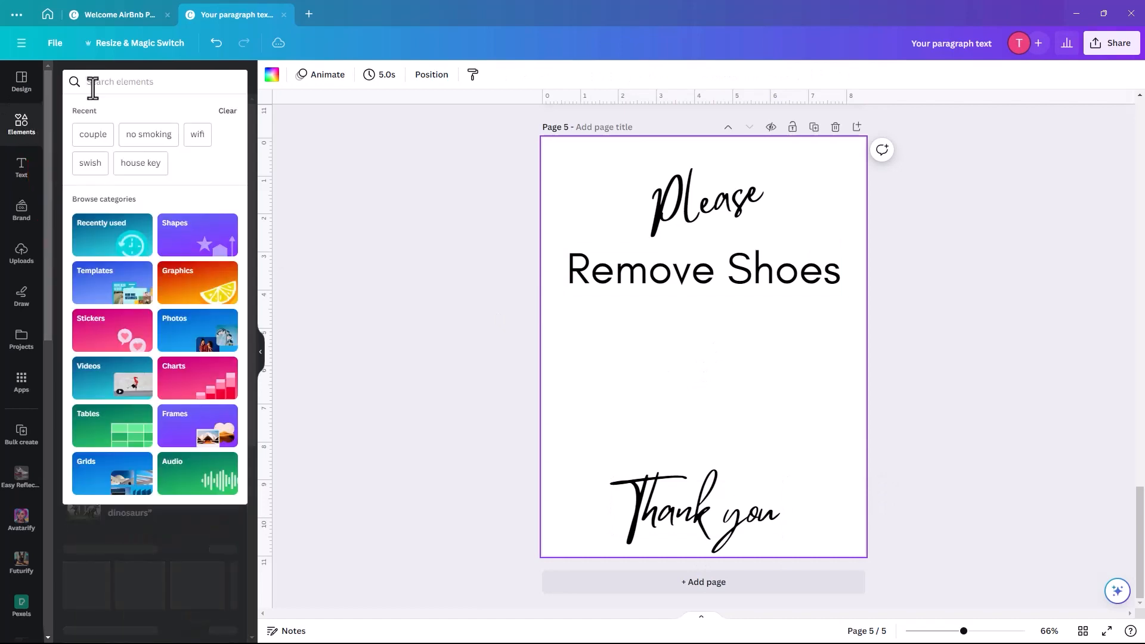
type("sneak")
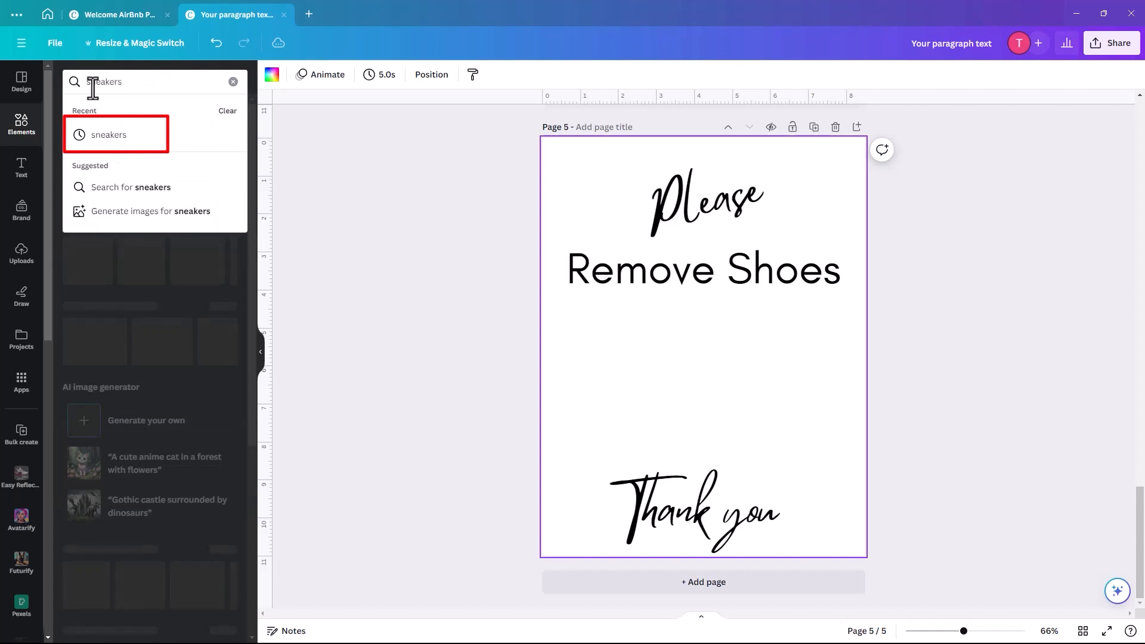
type("ers")
key("Return")
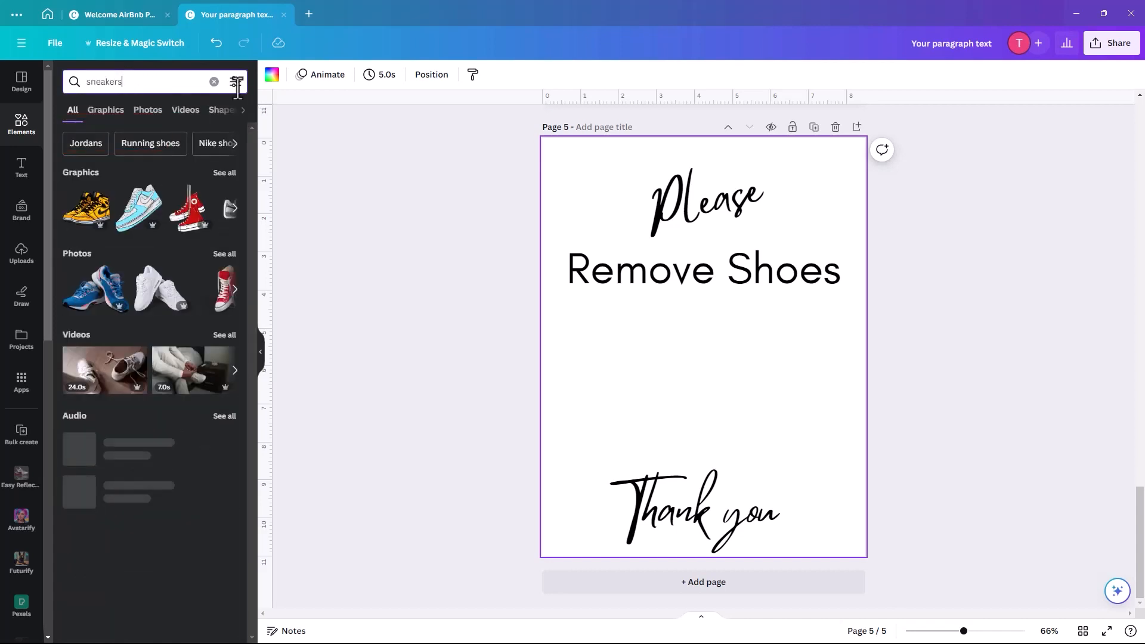
left_click(236, 82)
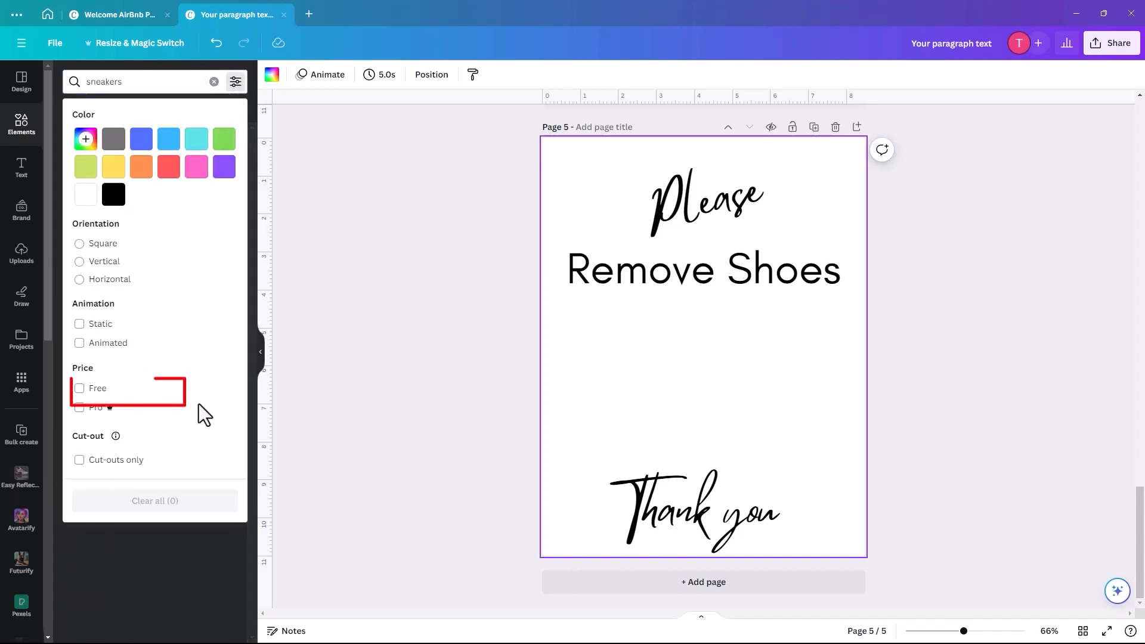
left_click(80, 389)
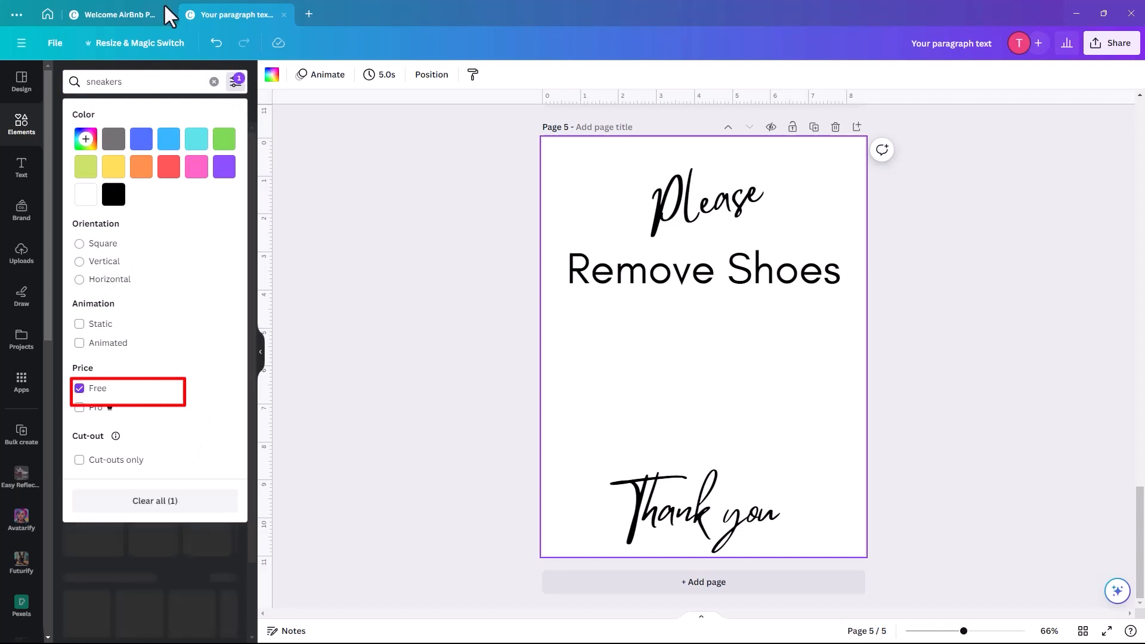
left_click(161, 77)
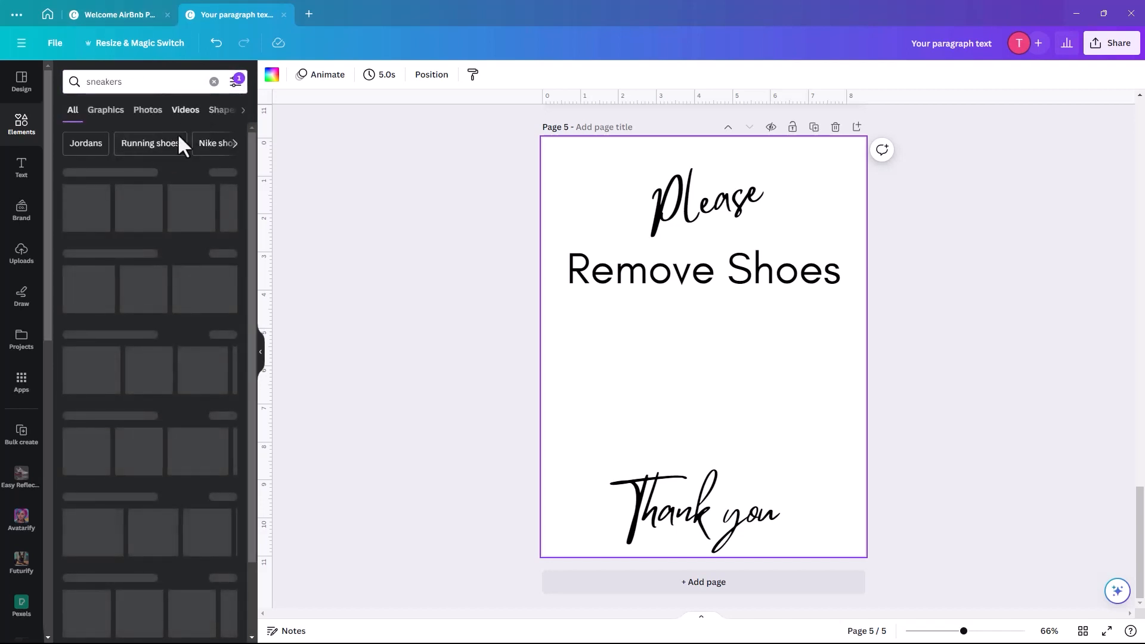
left_click(106, 113)
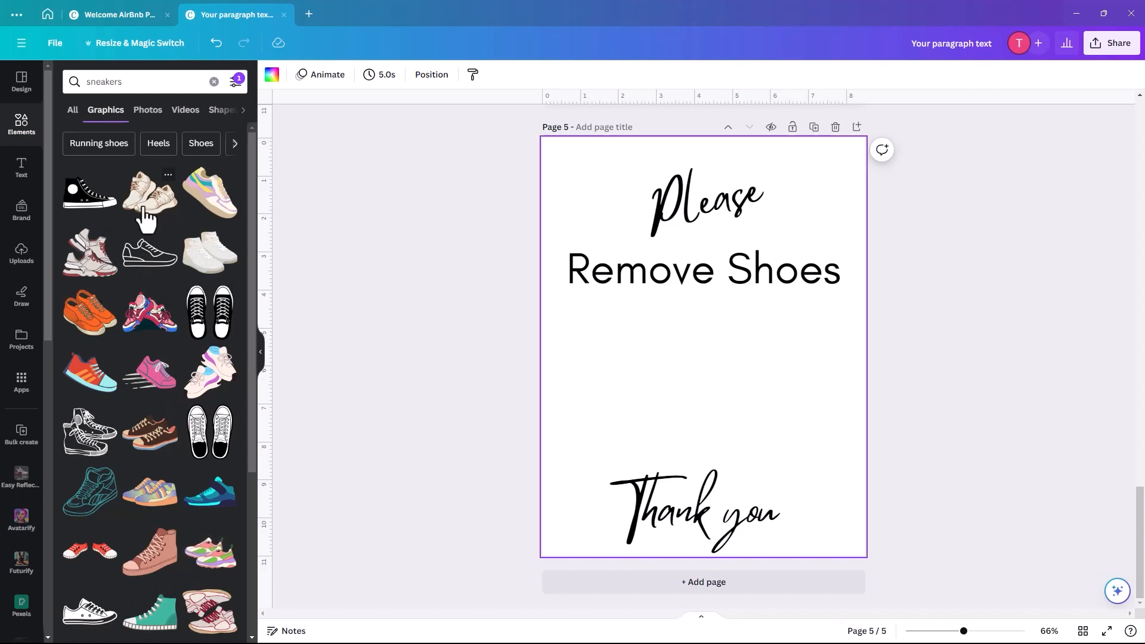
left_click_drag(574, 309, 692, 379)
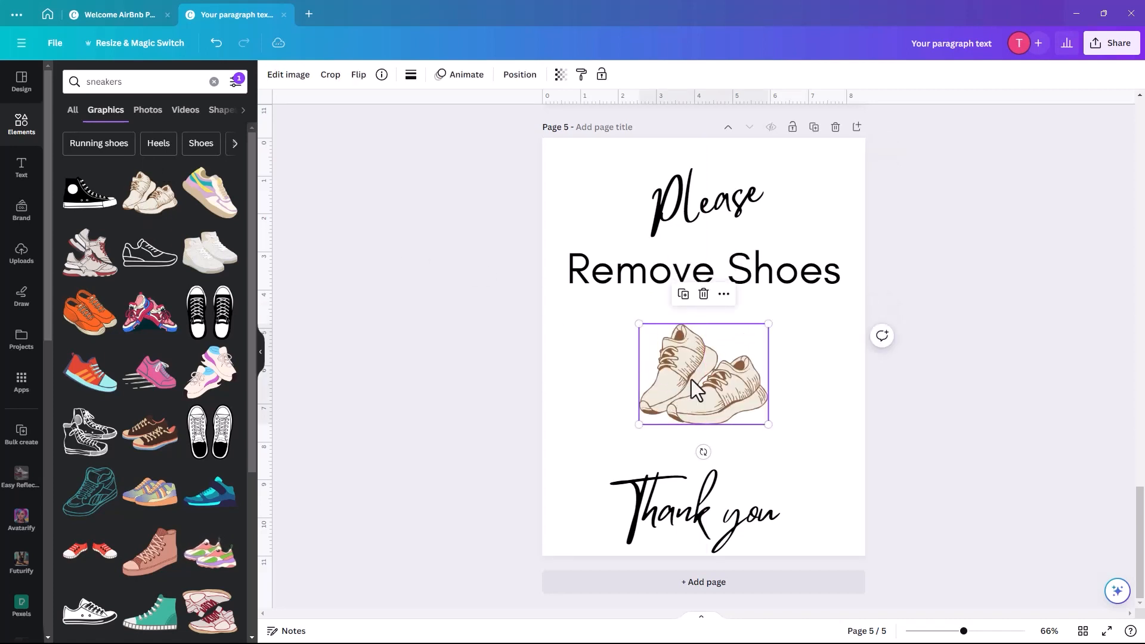
- Replace the beige sneakers with a black high-top sneaker, enlarged and shifted right and down
key("Delete")
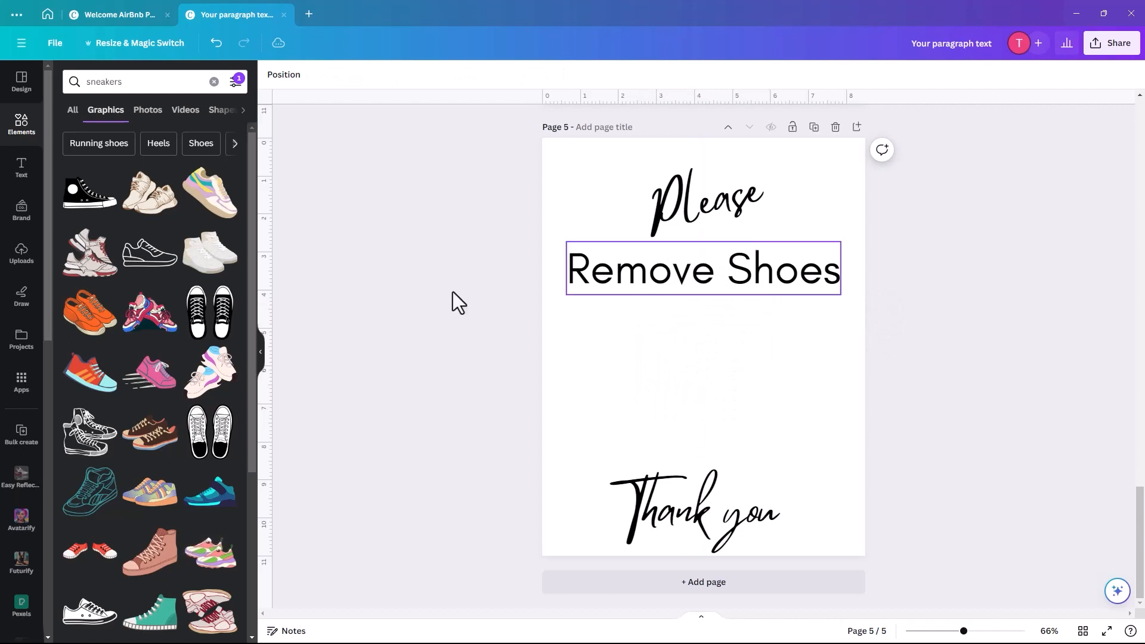
left_click(88, 203)
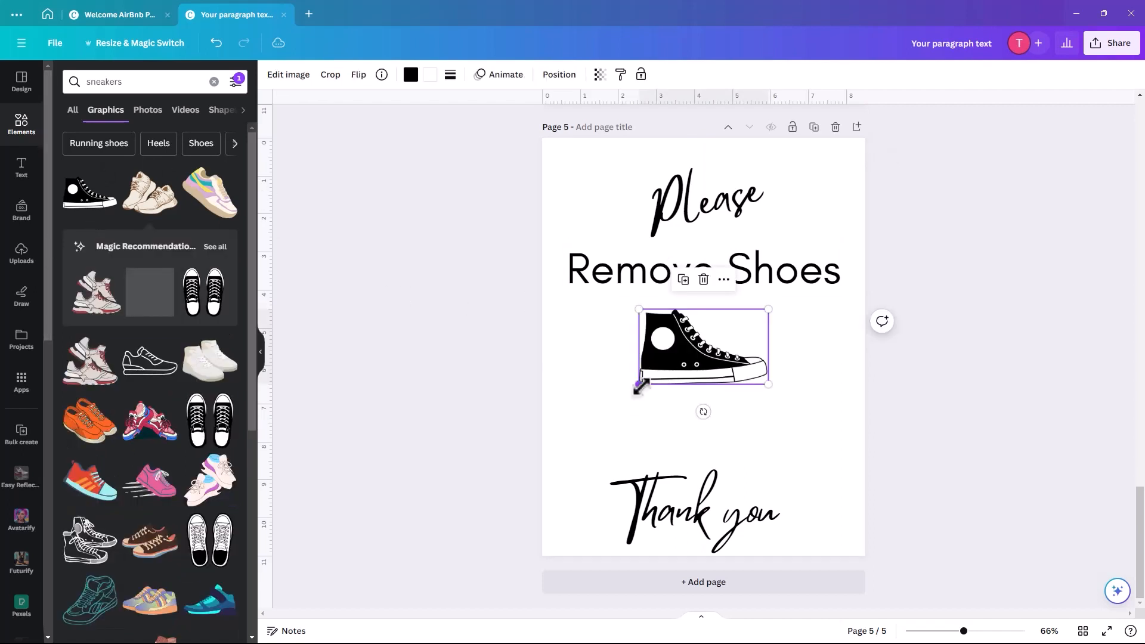
left_click_drag(639, 385, 586, 417)
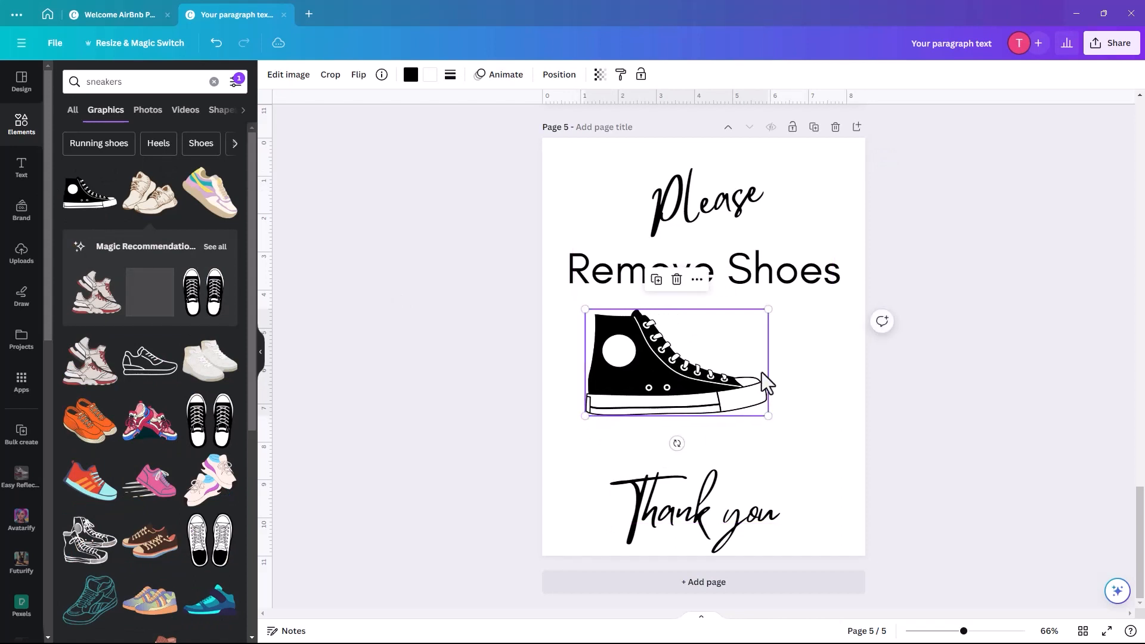
left_click_drag(681, 386, 702, 396)
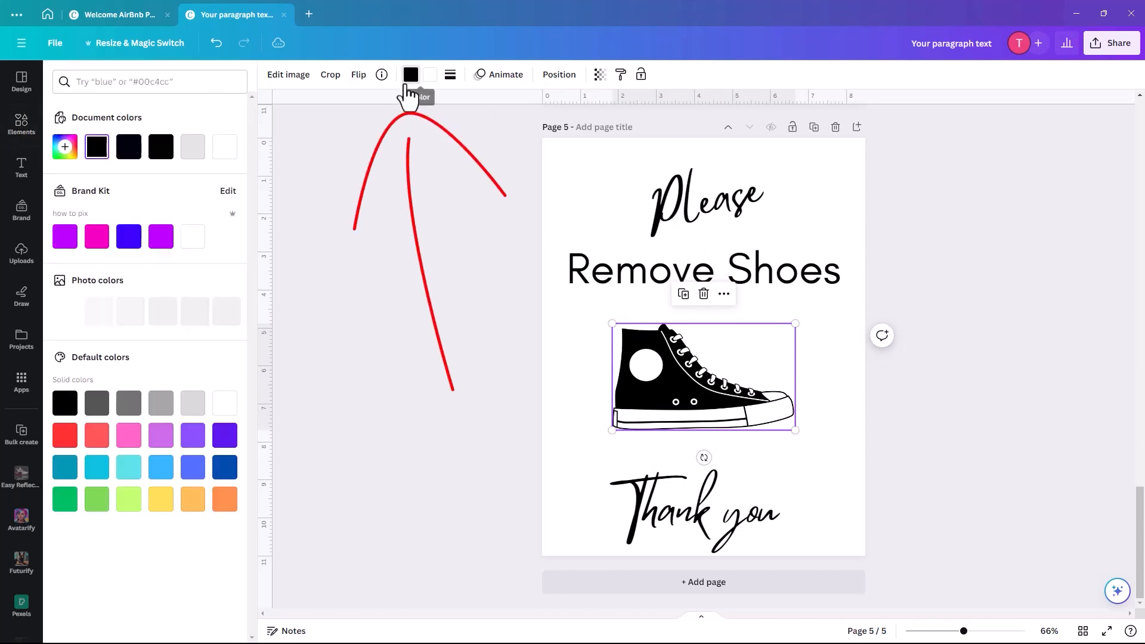
- Try hot pink and light pink on the sneaker, then set it back to black
left_click(411, 77)
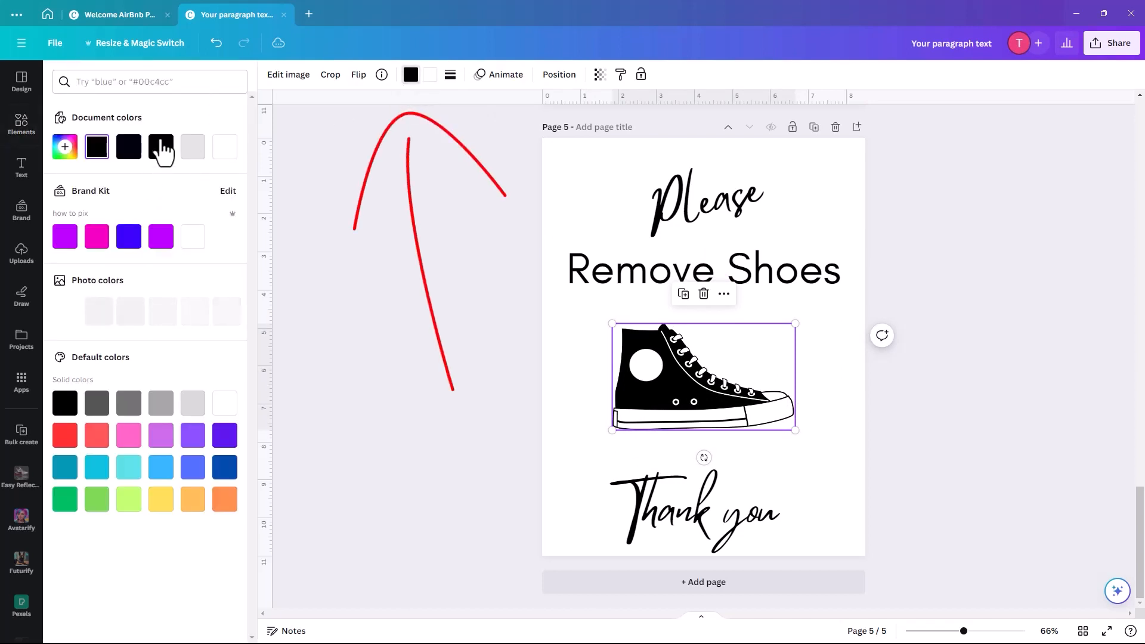
left_click(97, 239)
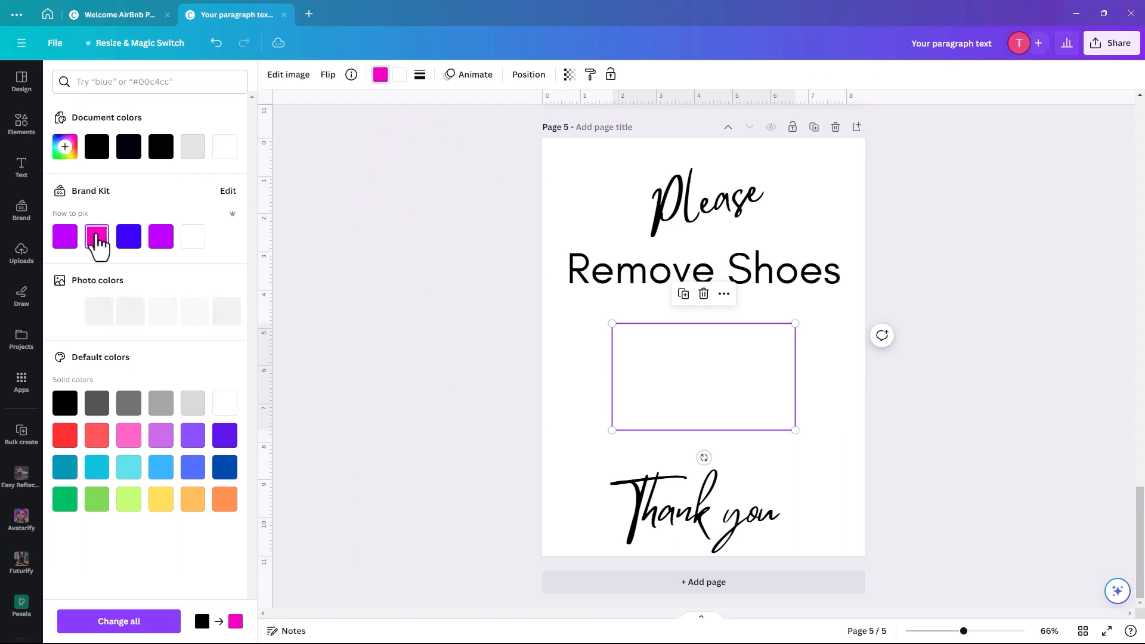
left_click(128, 439)
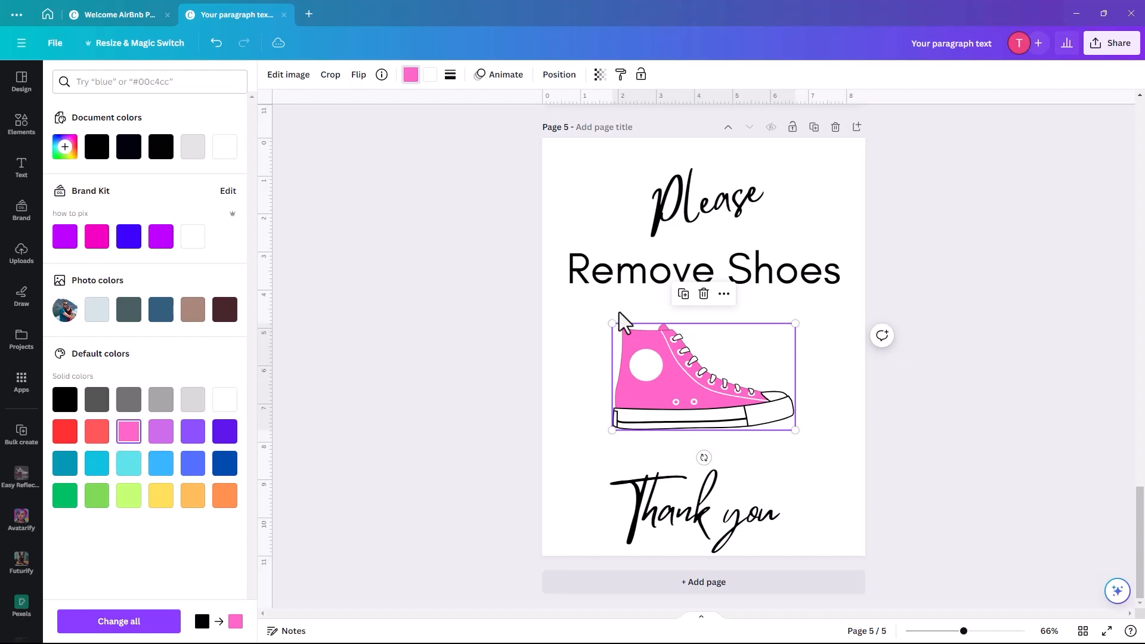
key("ctrl+z")
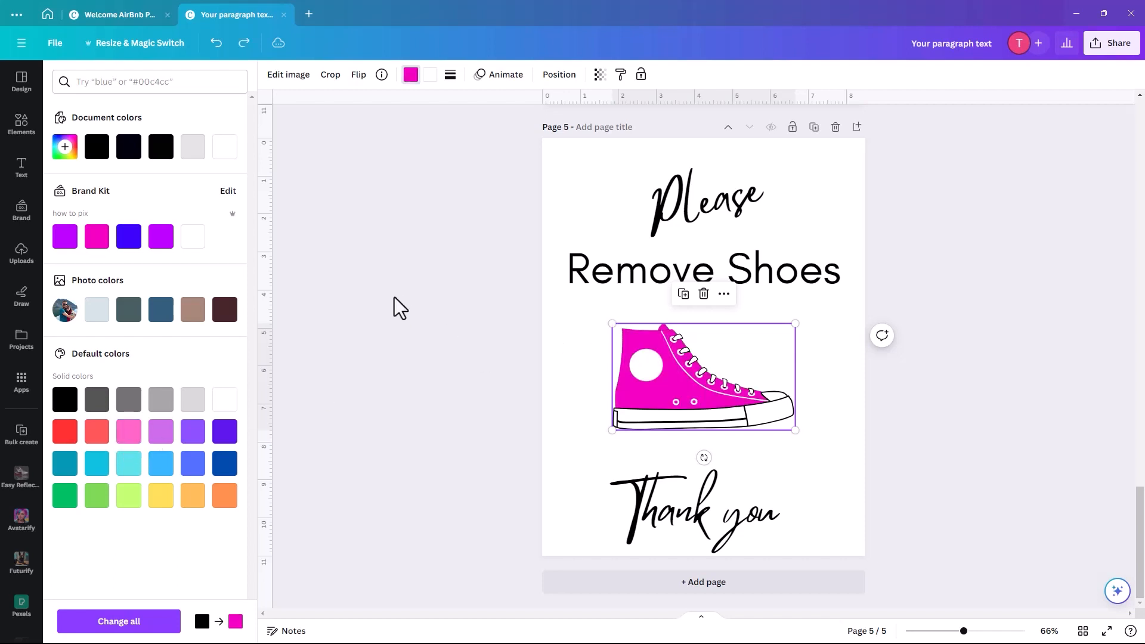
left_click(411, 75)
left_click(411, 75)
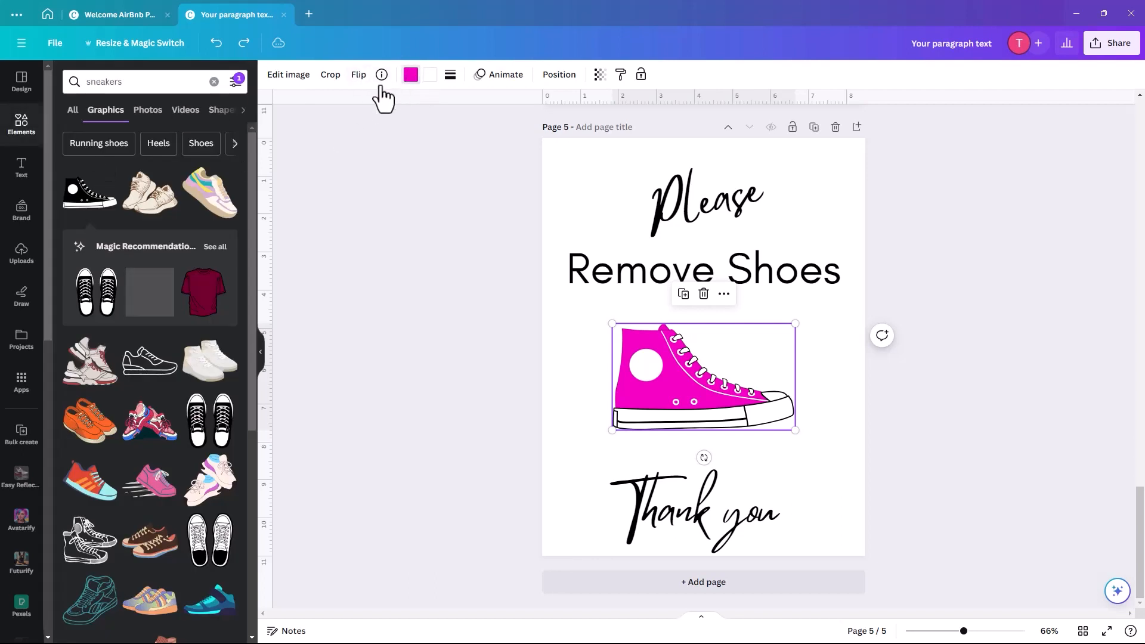
left_click(161, 149)
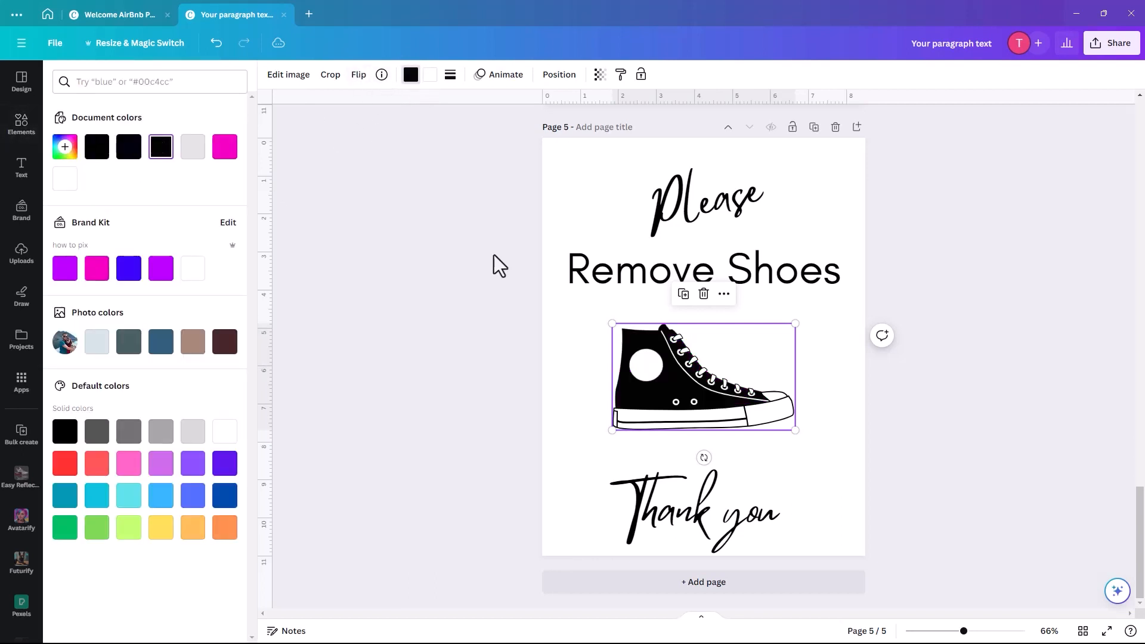
left_click(571, 410)
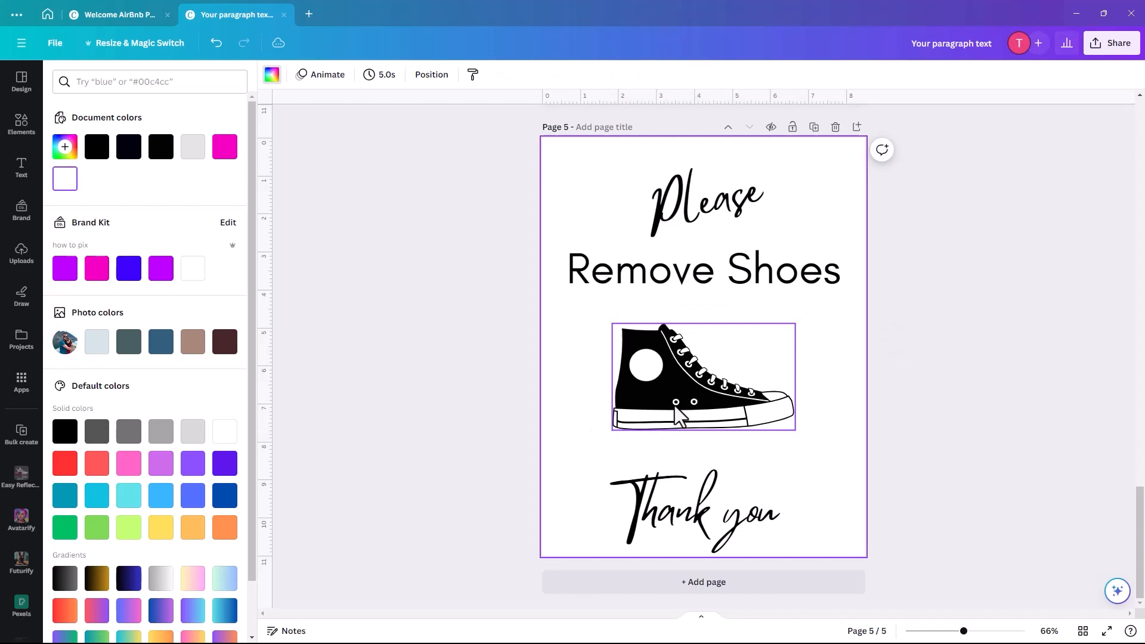
- Duplicate the black sneaker and offset the copy to form an overlapping pair
left_click_drag(679, 413, 670, 416)
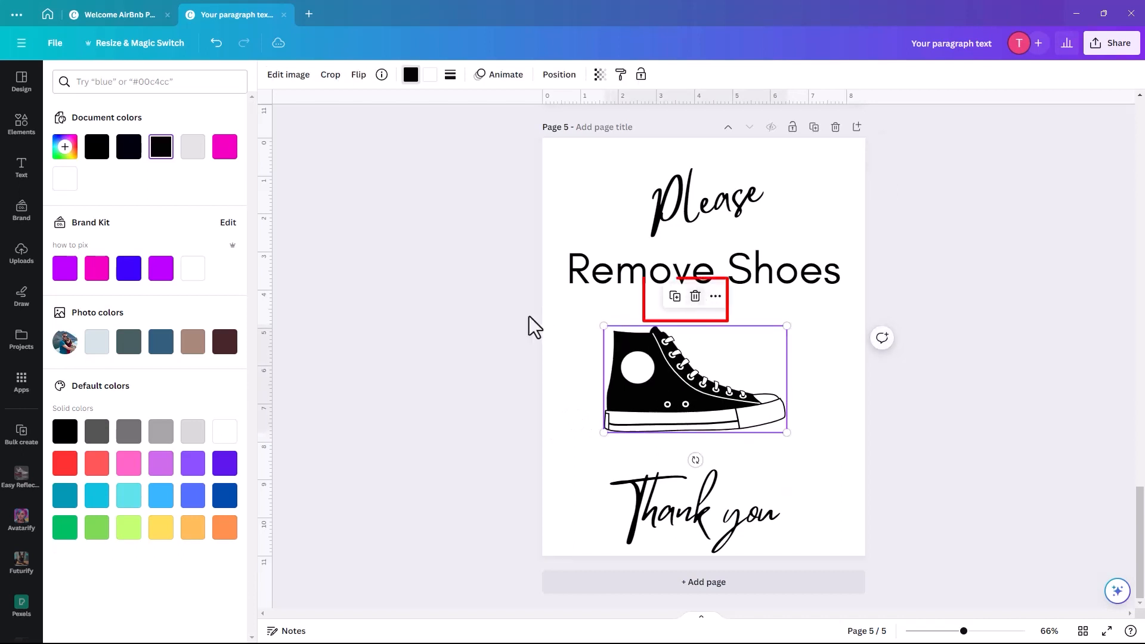
left_click(675, 297)
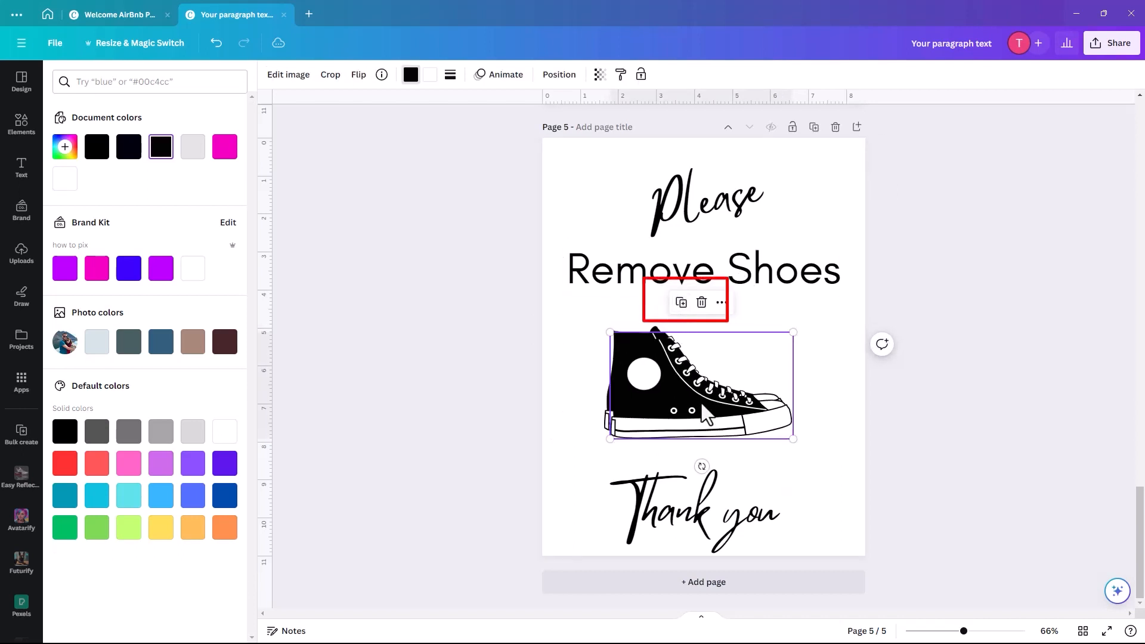
left_click_drag(704, 414, 685, 416)
- Centre the sneaker pair on the page and duplicate page 5 as page 6
left_click_drag(567, 322, 678, 393)
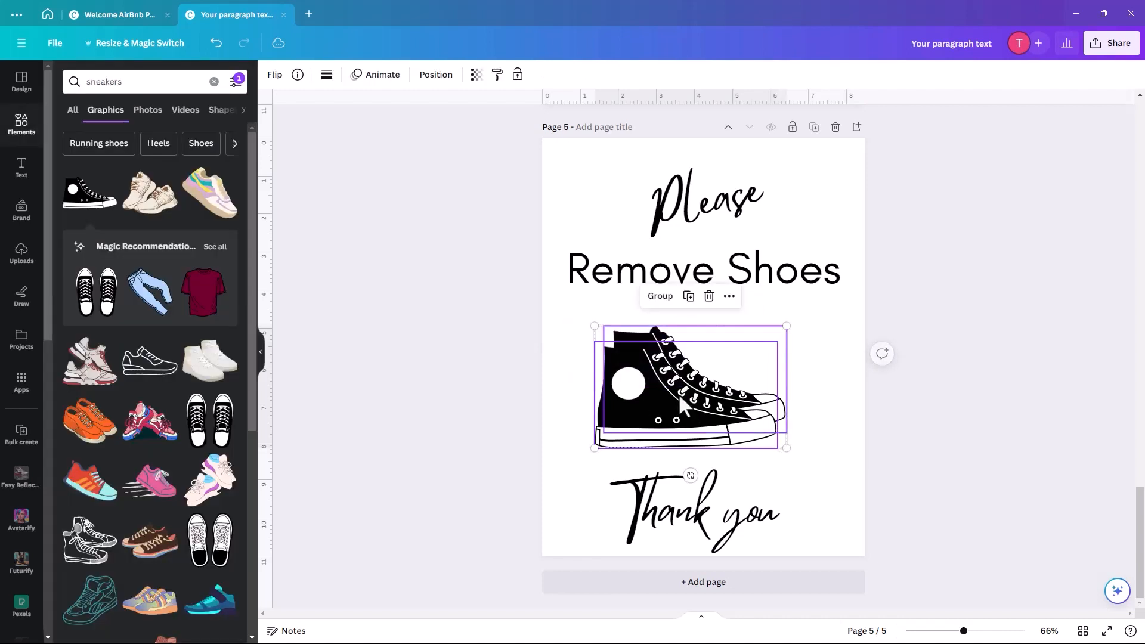
left_click_drag(611, 442, 625, 435)
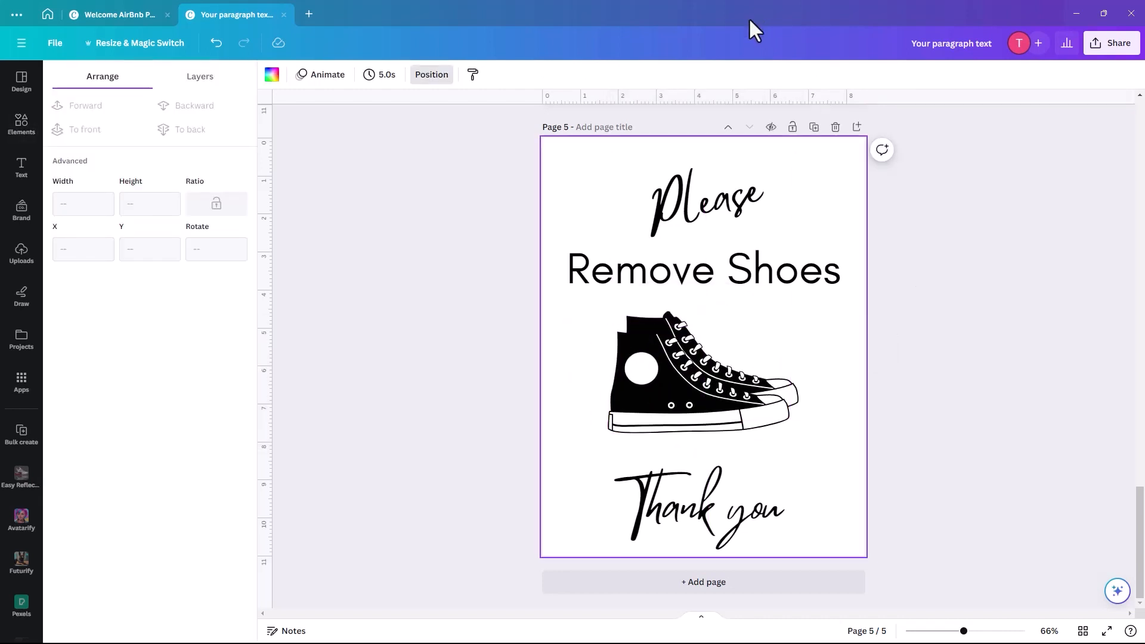
left_click(815, 131)
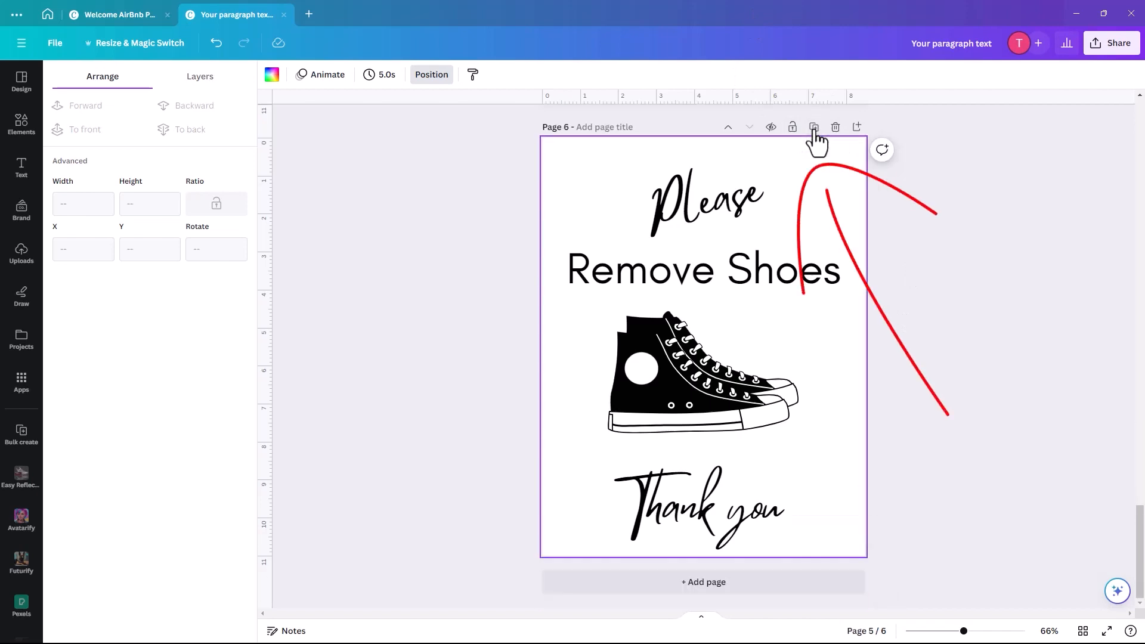
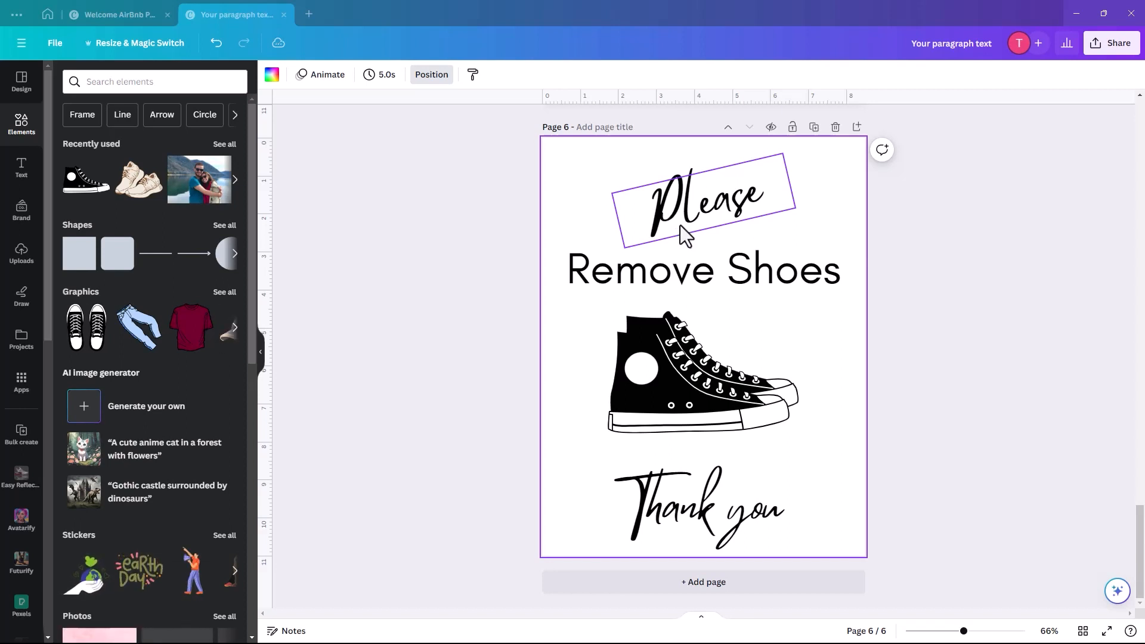
- Replace the script heading 'Please' with 'Pet Rules'
left_click(674, 227)
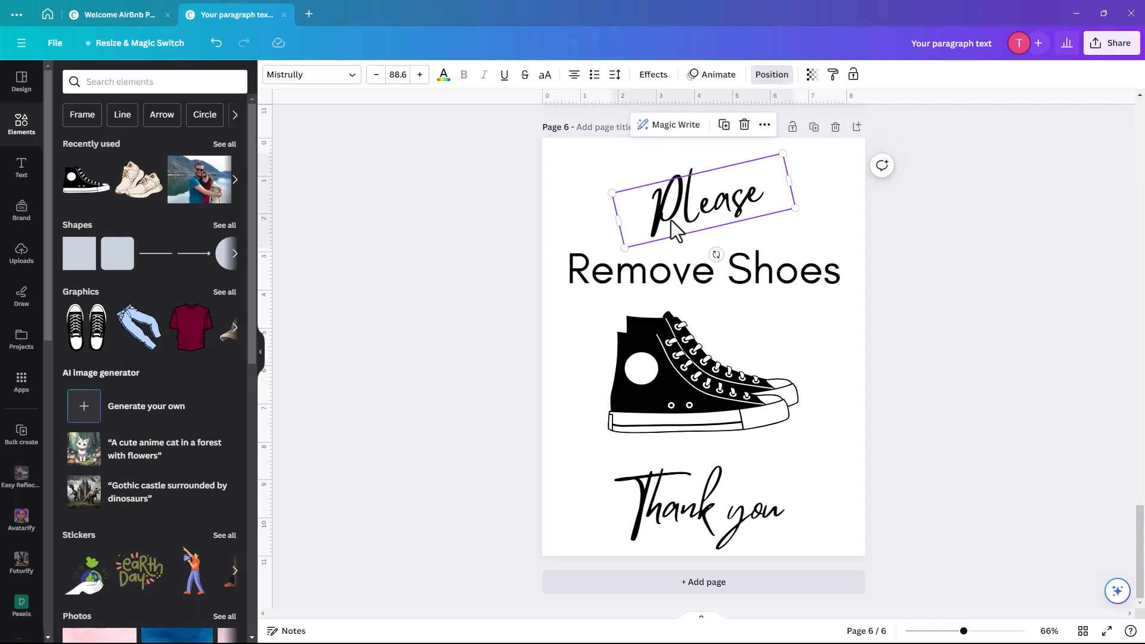
double_click(675, 224)
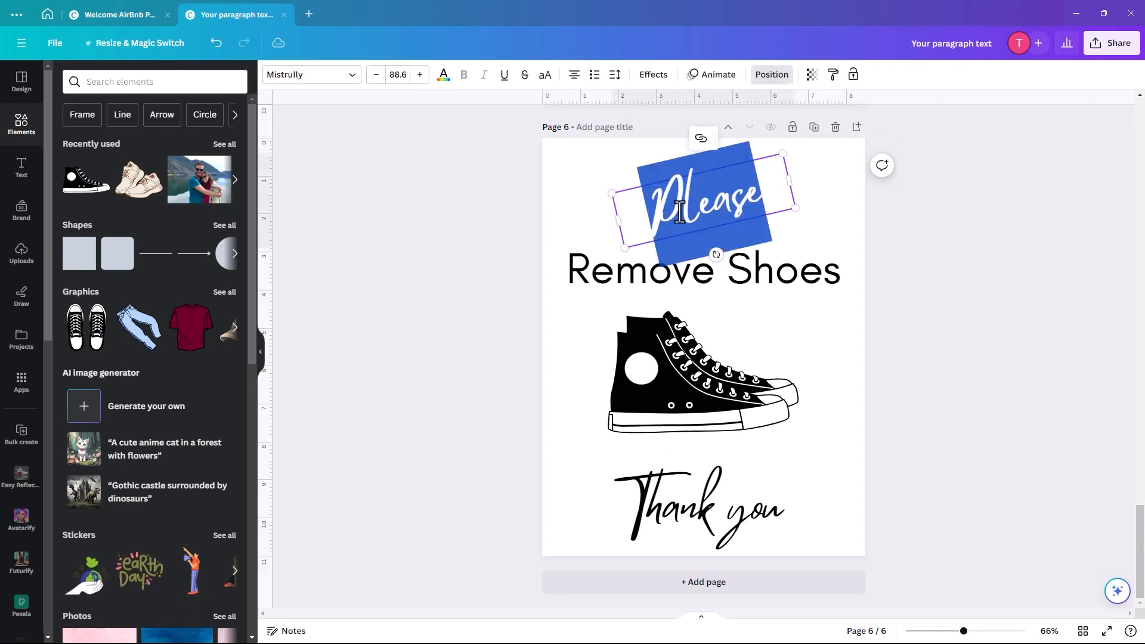
type("Pet")
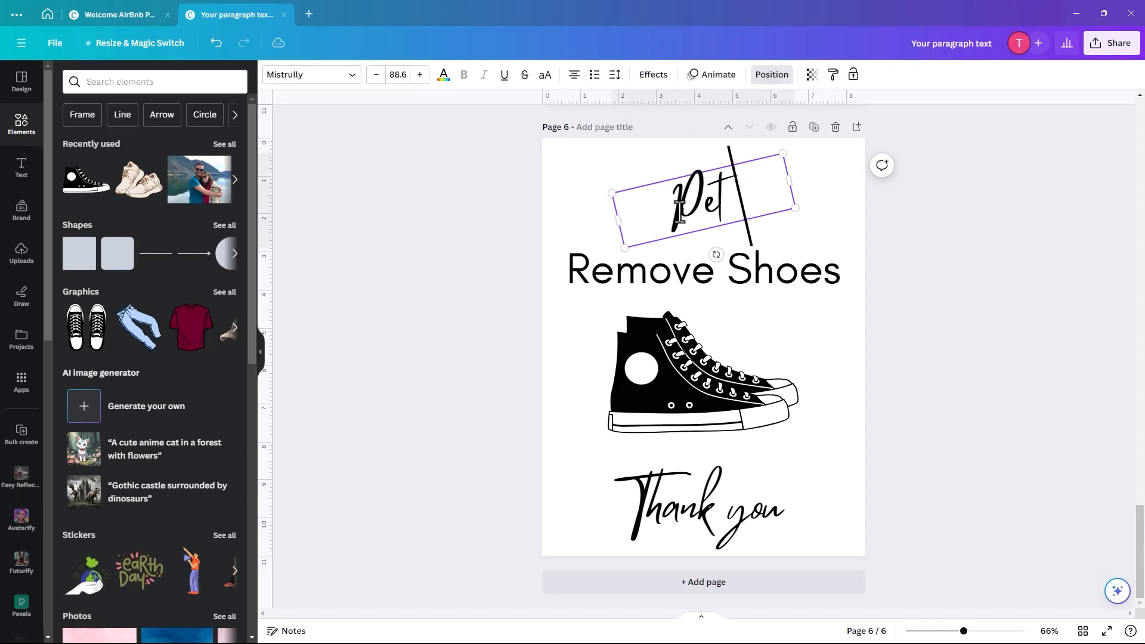
type(" Rules")
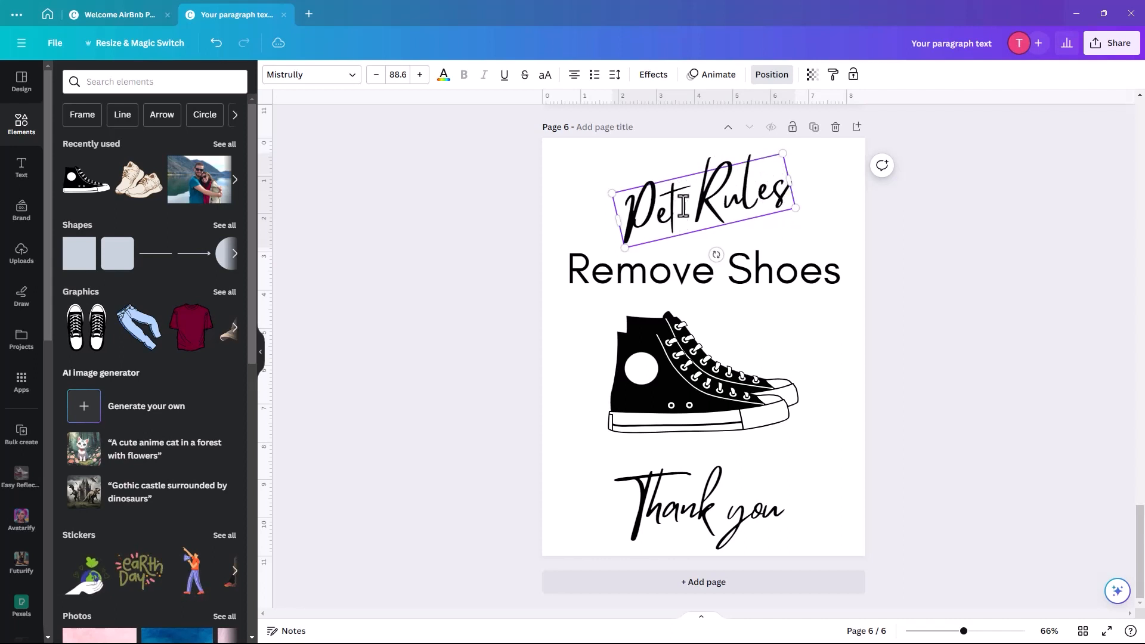
- Rotate the Pet Rules heading to about -9° and nudge it slightly up
left_click_drag(716, 255, 708, 255)
left_click(589, 298)
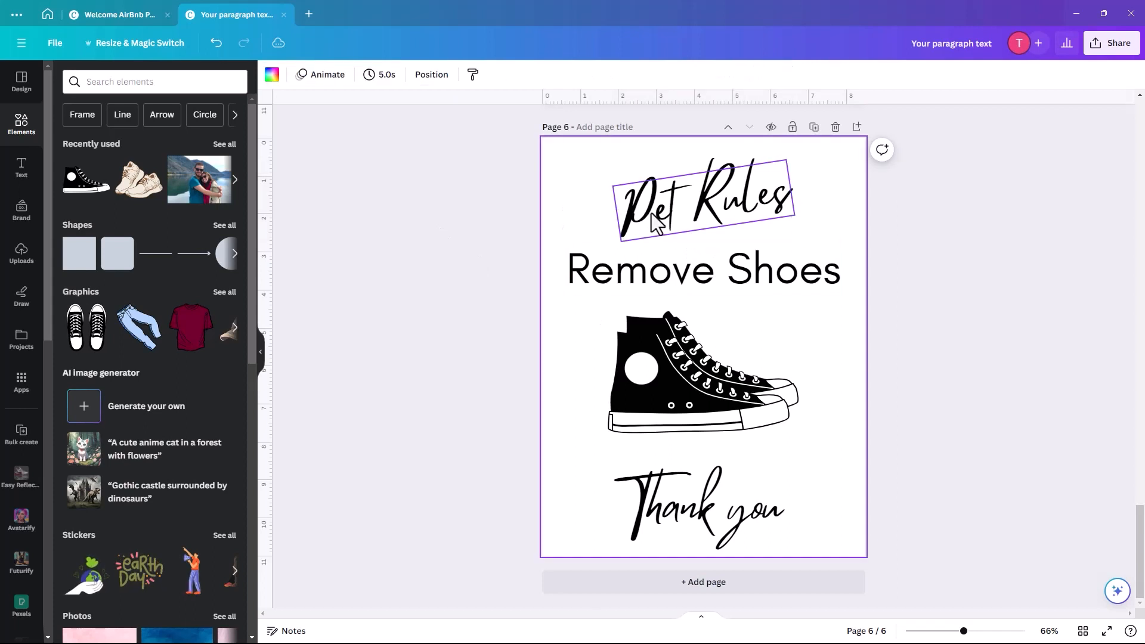
left_click(657, 223)
left_click_drag(660, 219, 648, 216)
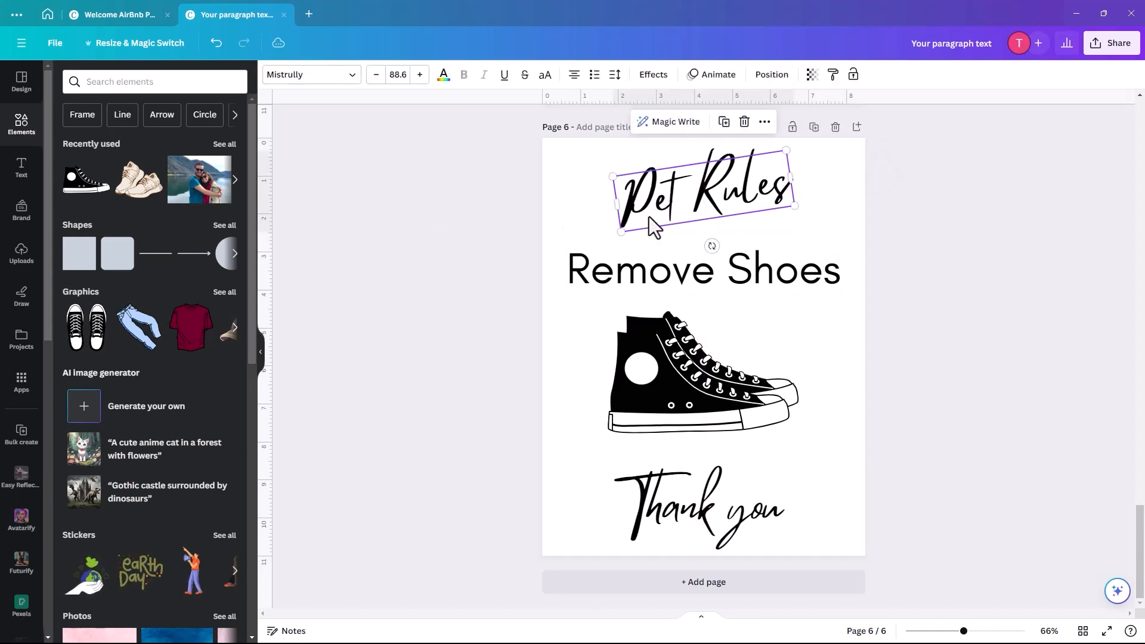
left_click(668, 363)
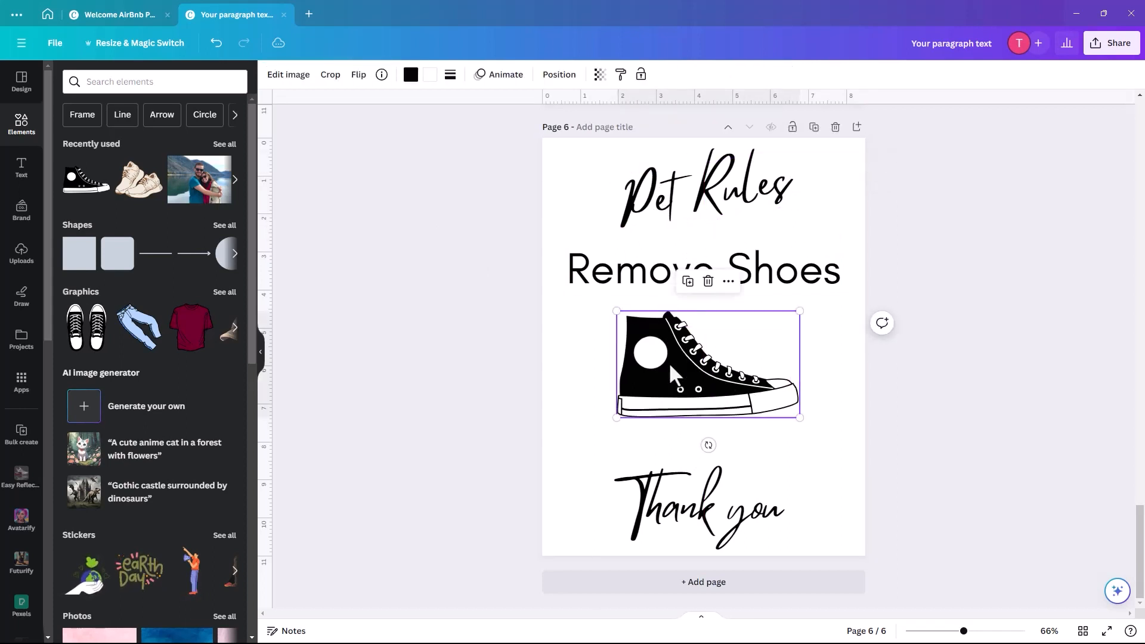
- Delete the shoe graphic, then move 'Remove Shoes' just above 'Thank you' and shrink it
key("Delete")
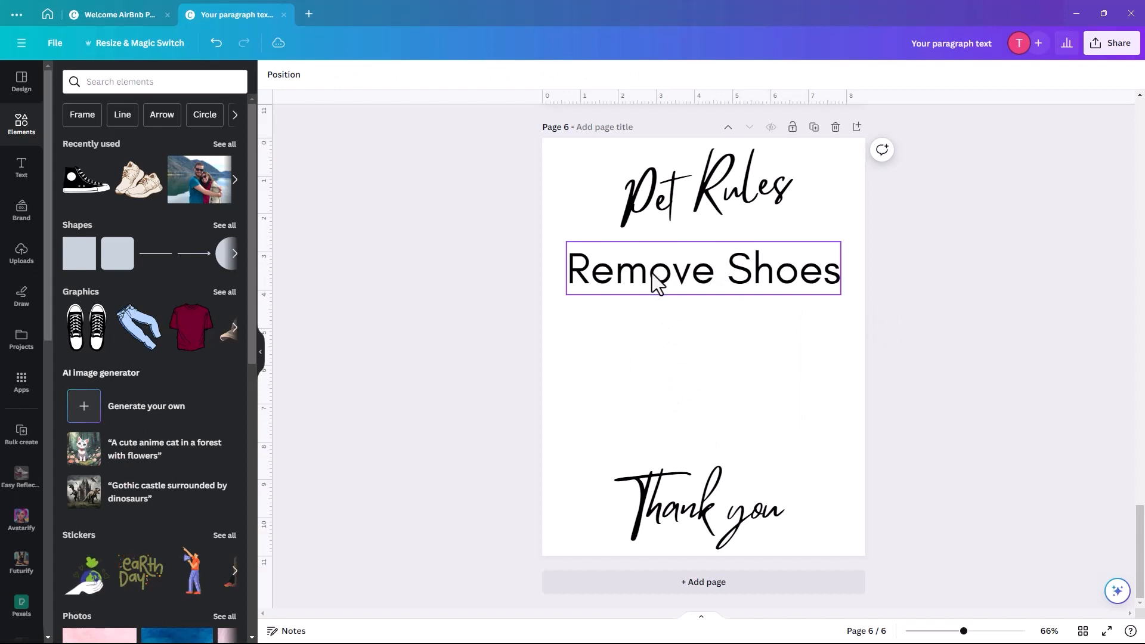
left_click_drag(657, 280, 661, 430)
left_click_drag(846, 401, 720, 425)
left_click(729, 315)
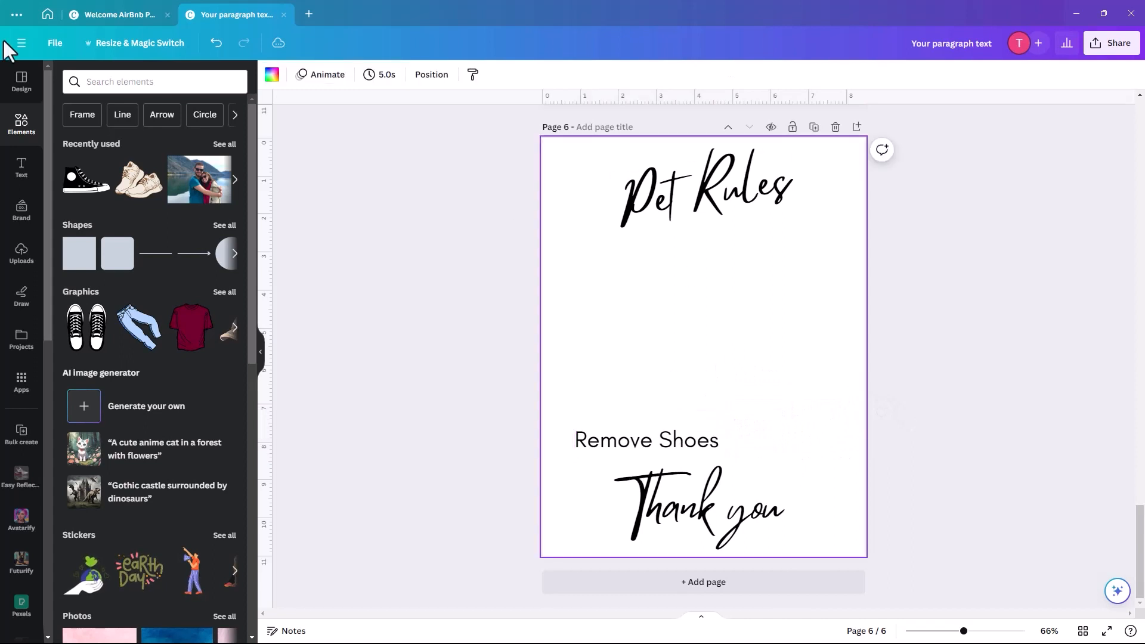
- Search Elements for 'paw background' and show only graphics
left_click(93, 84)
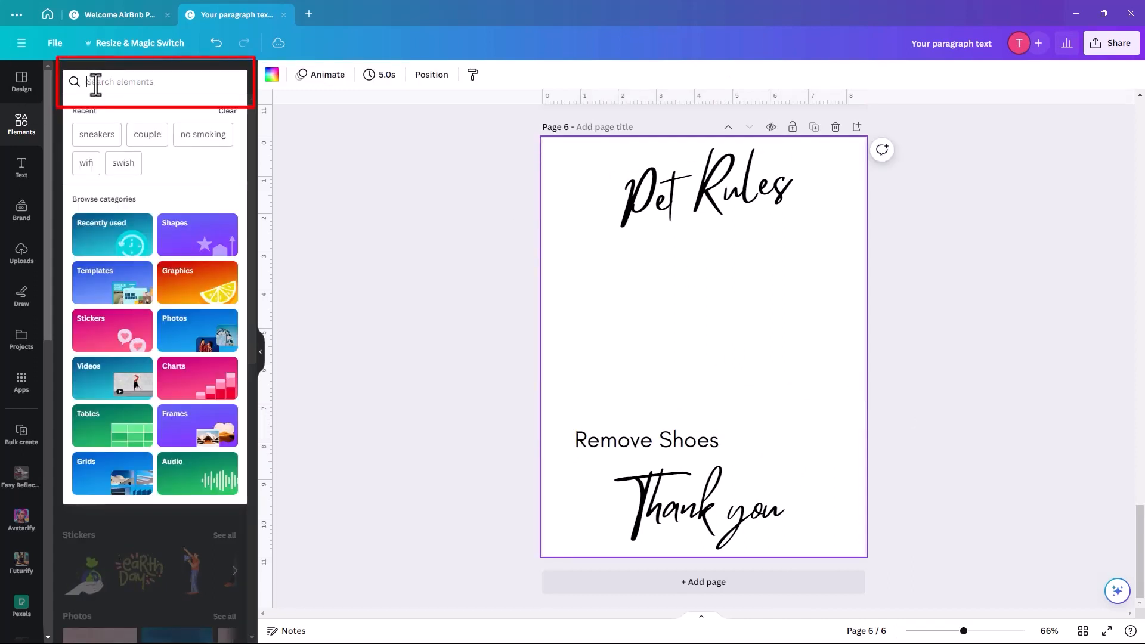
type("paw")
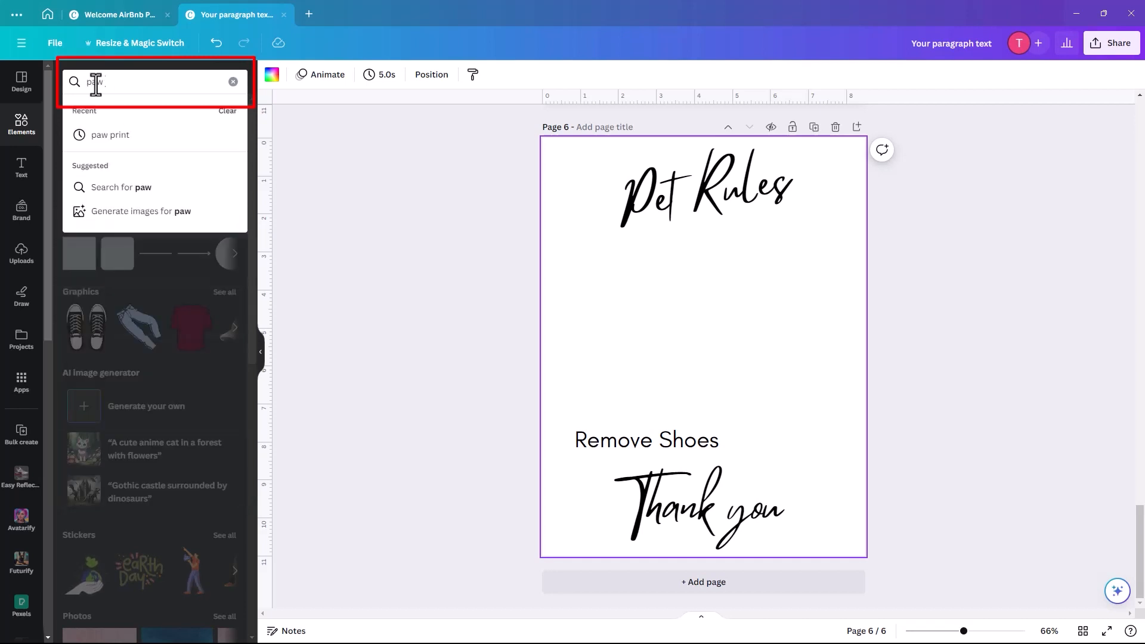
type(" backg")
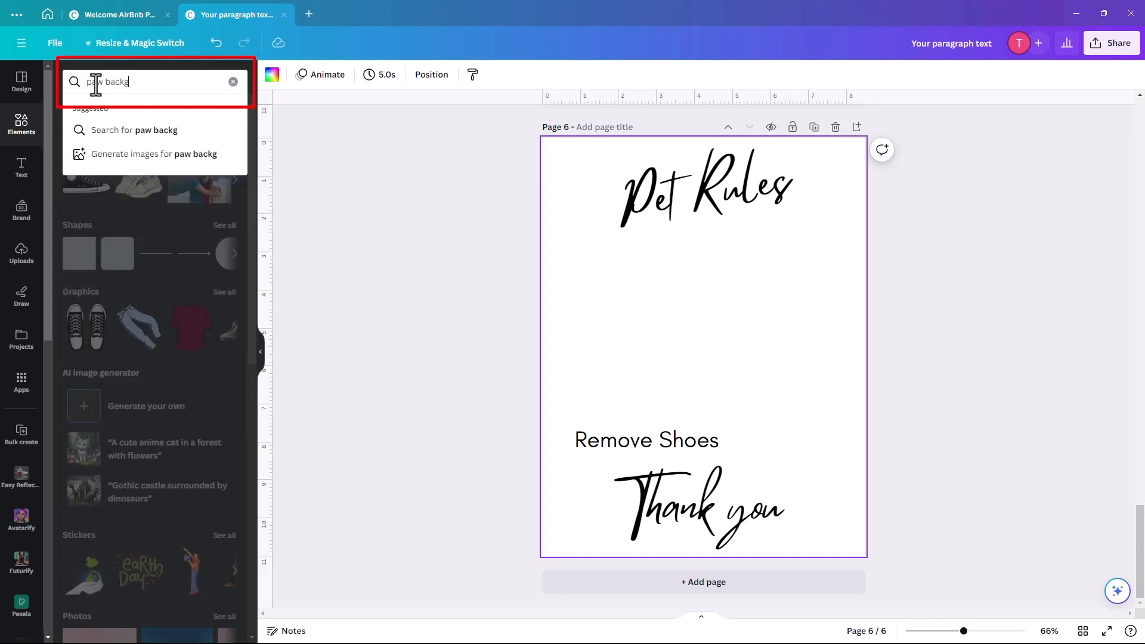
type("round")
key("Return")
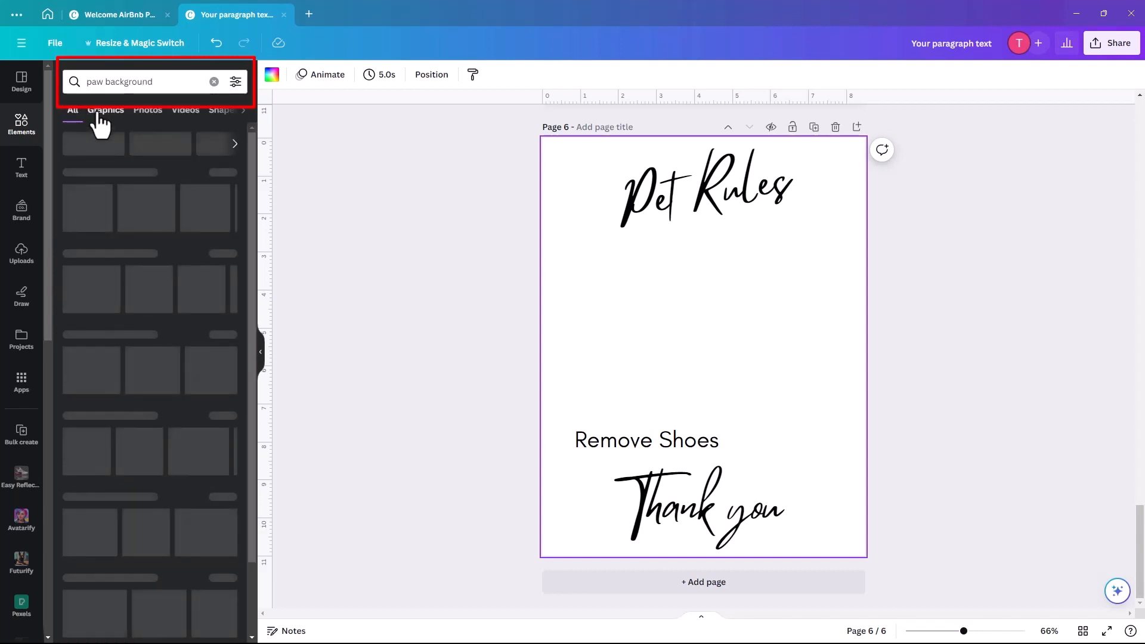
left_click(102, 111)
scroll(116, 299, "down", 3)
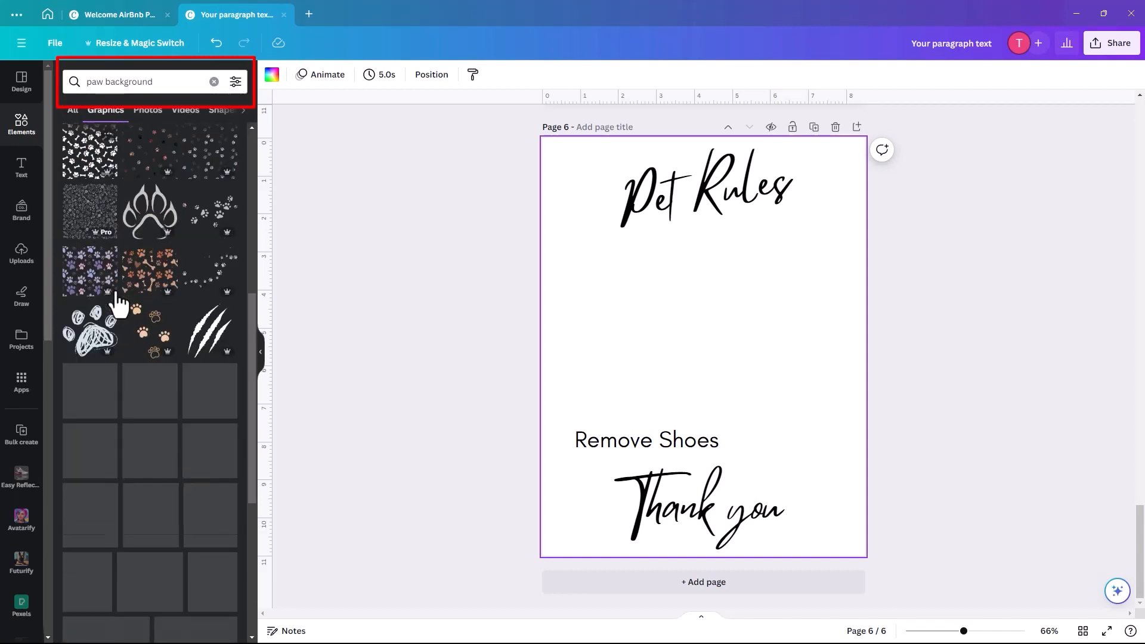
scroll(117, 357, "up", 3)
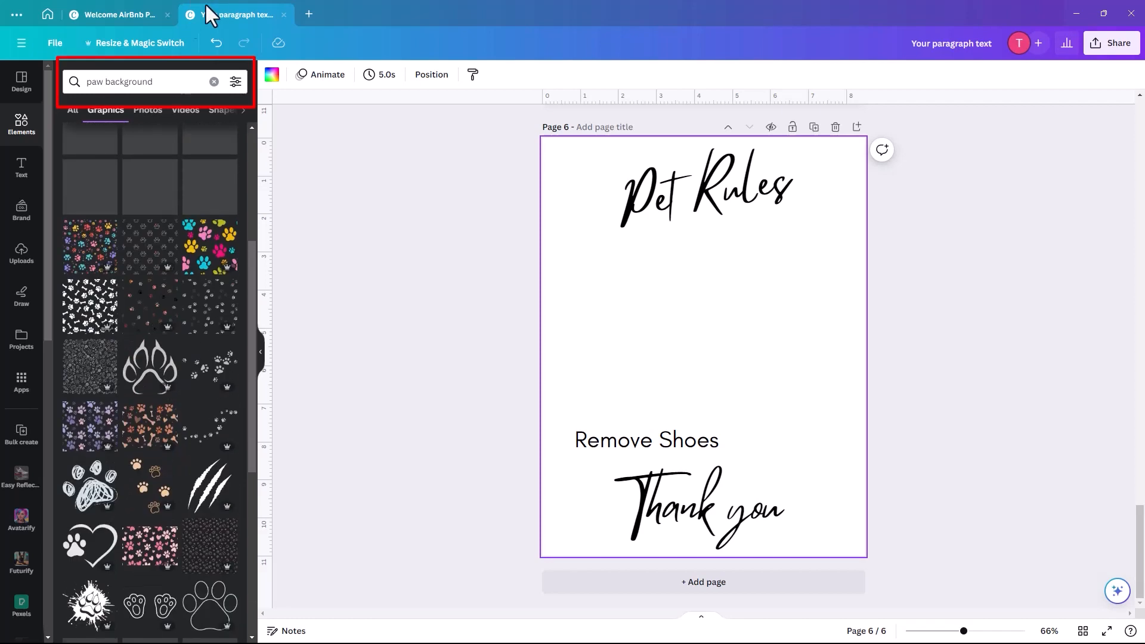
- Refine the graphics search to 'paw circle'
left_click(160, 83)
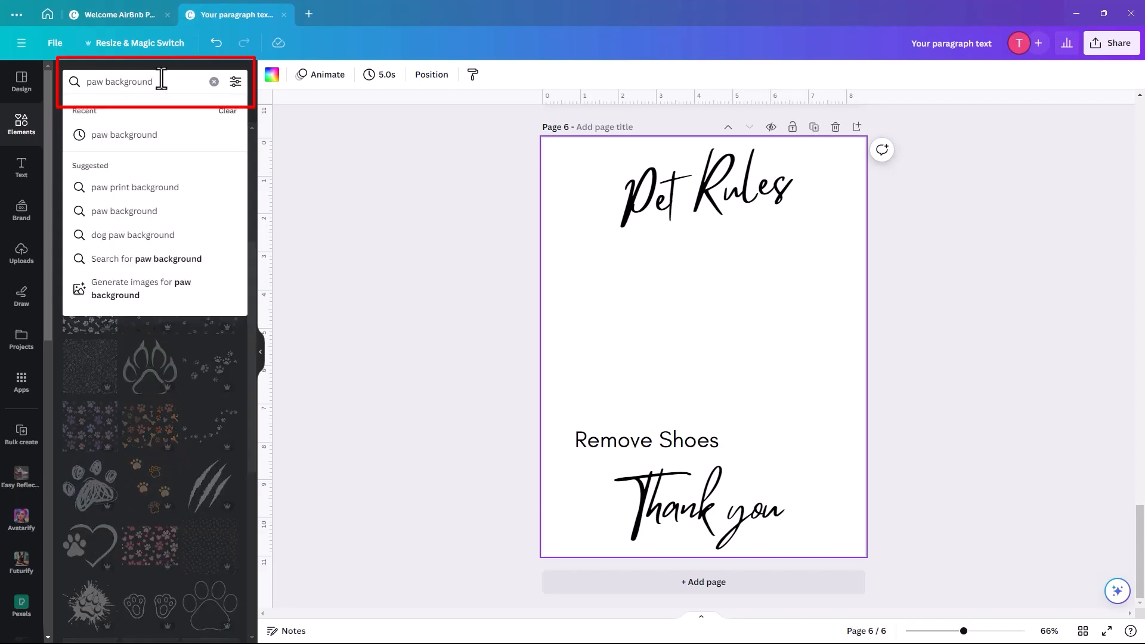
type("circle")
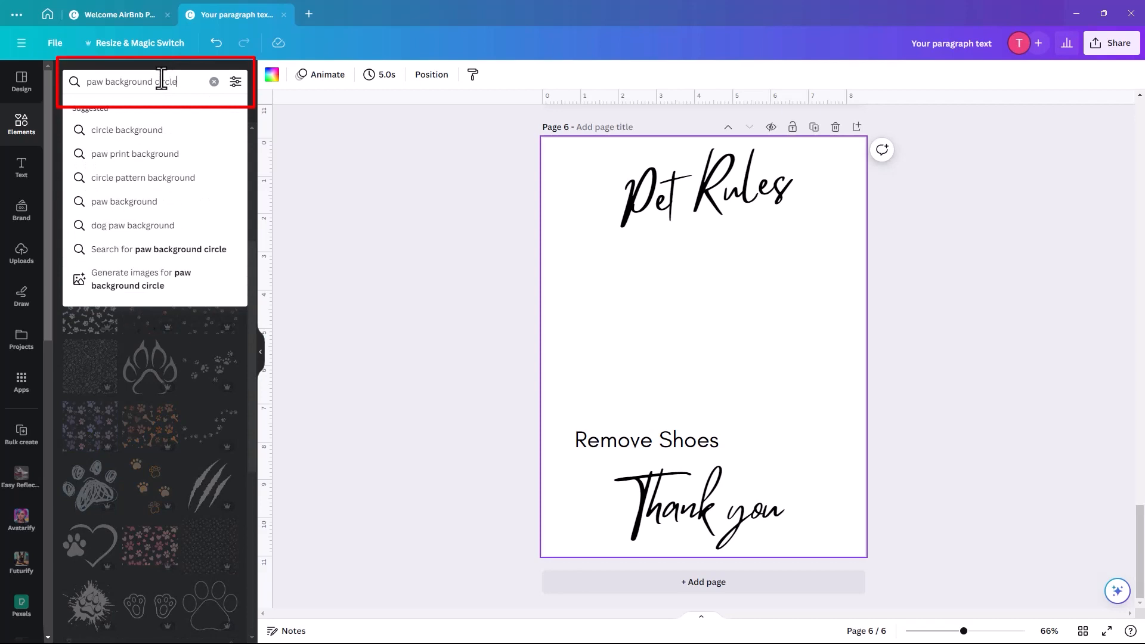
key("Return")
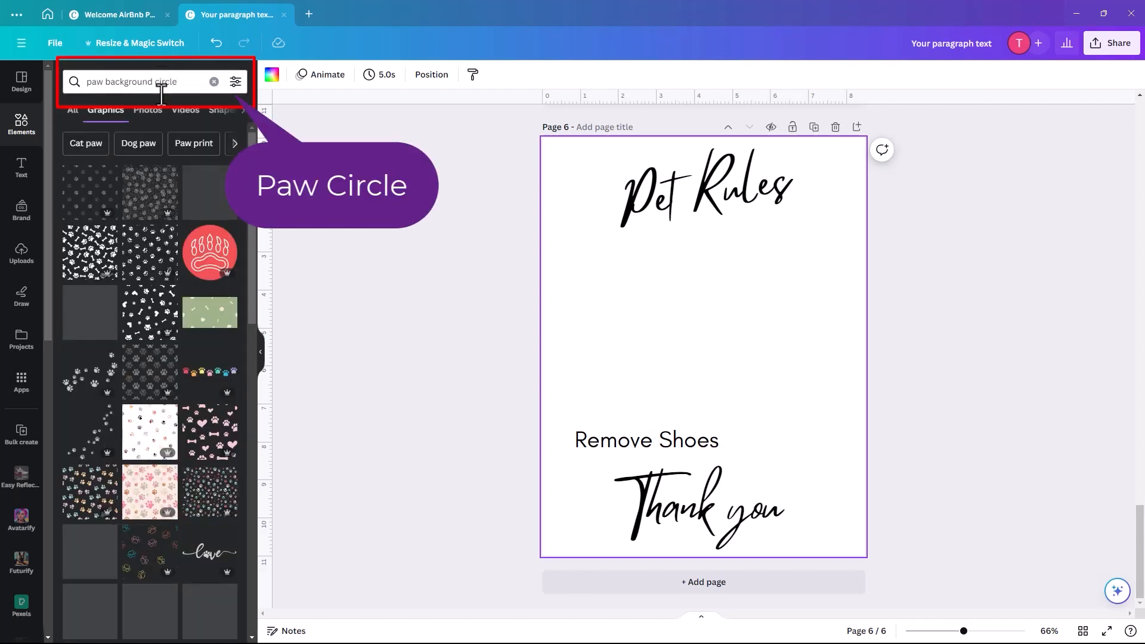
scroll(174, 351, "down", 2)
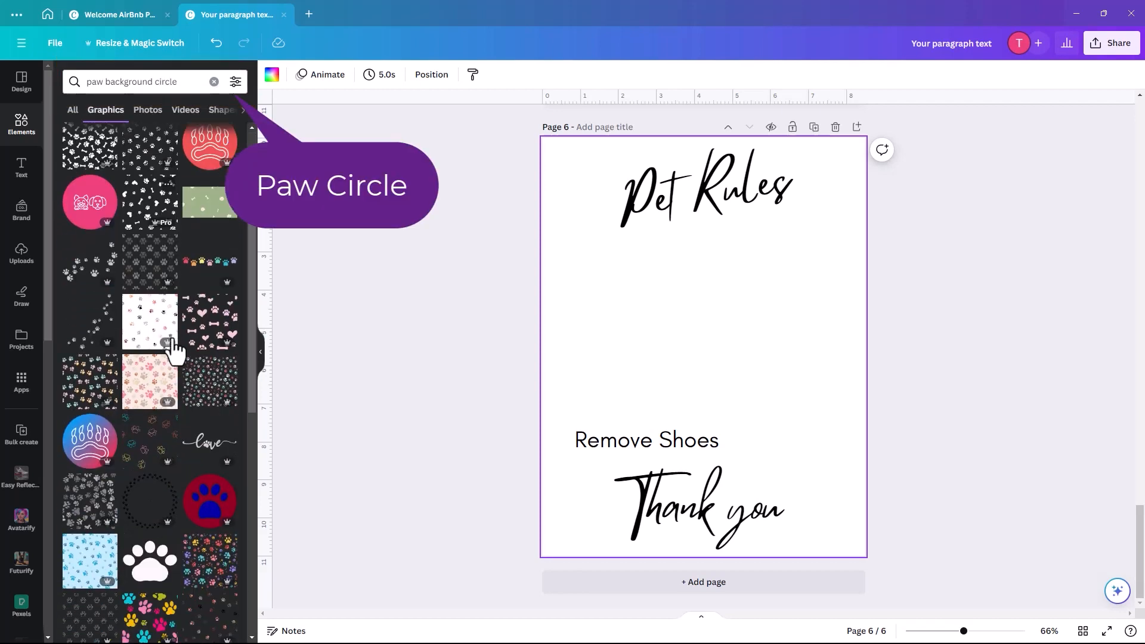
scroll(174, 351, "down", 6)
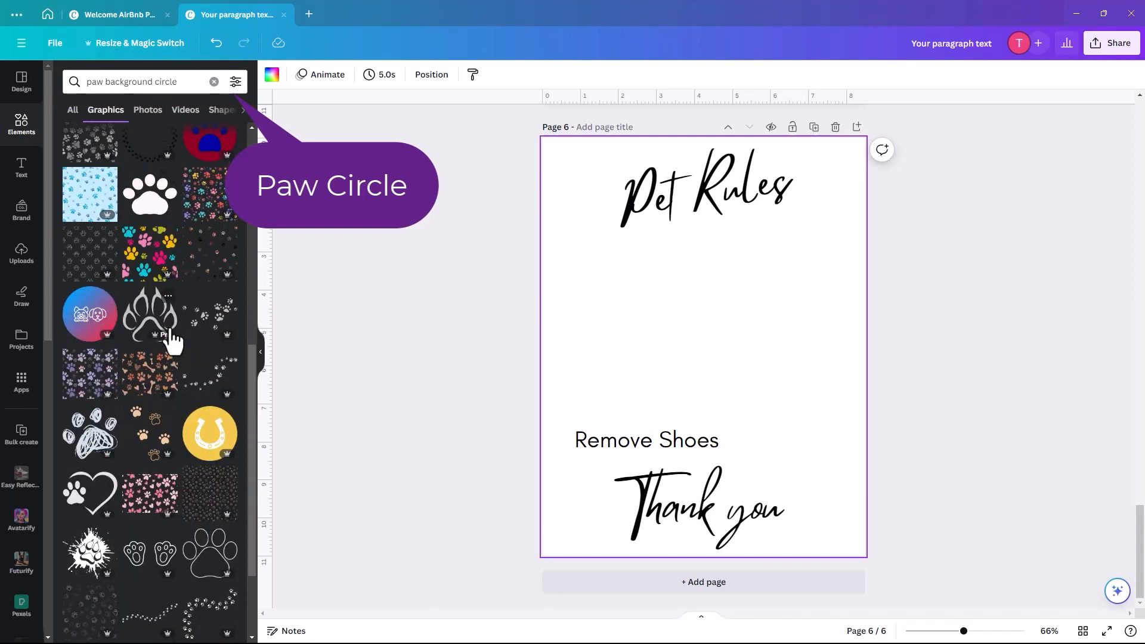
scroll(174, 340, "down", 2)
double_click(132, 82)
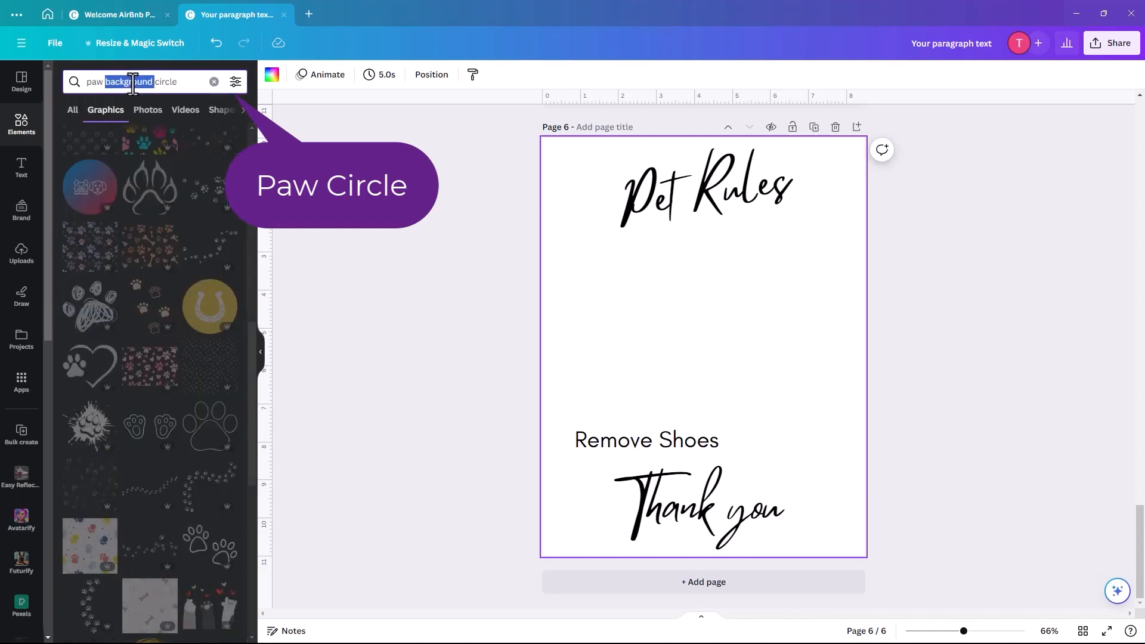
key("BackSpace")
key("BackSpace")
key("Return")
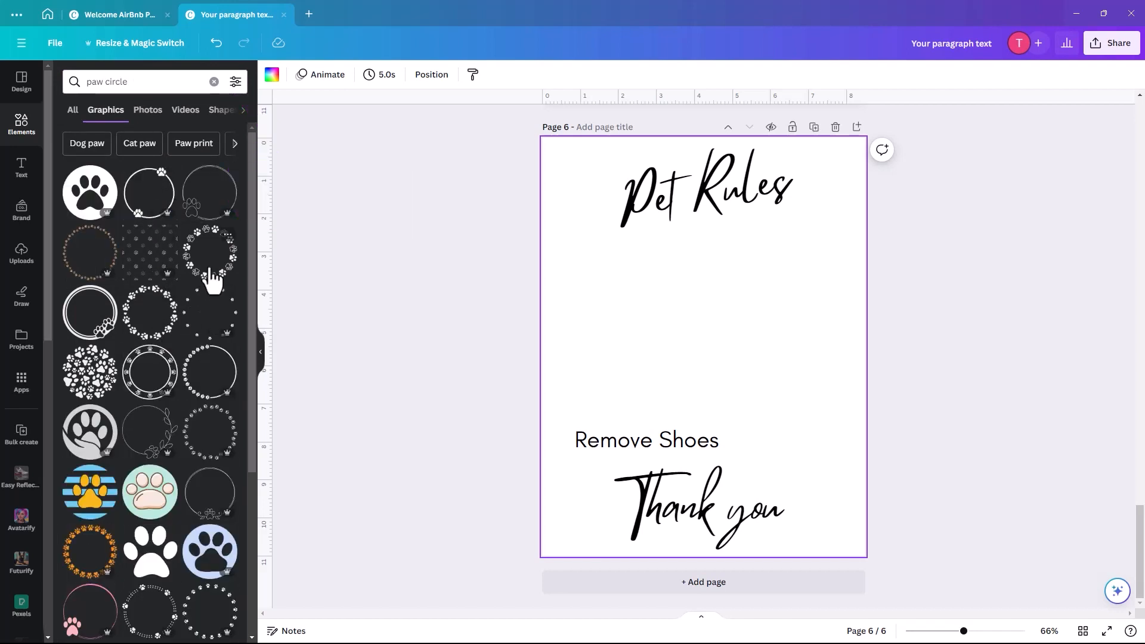
- Filter the results to Free and add a paw-print circle graphic to the page
left_click(235, 84)
left_click(79, 389)
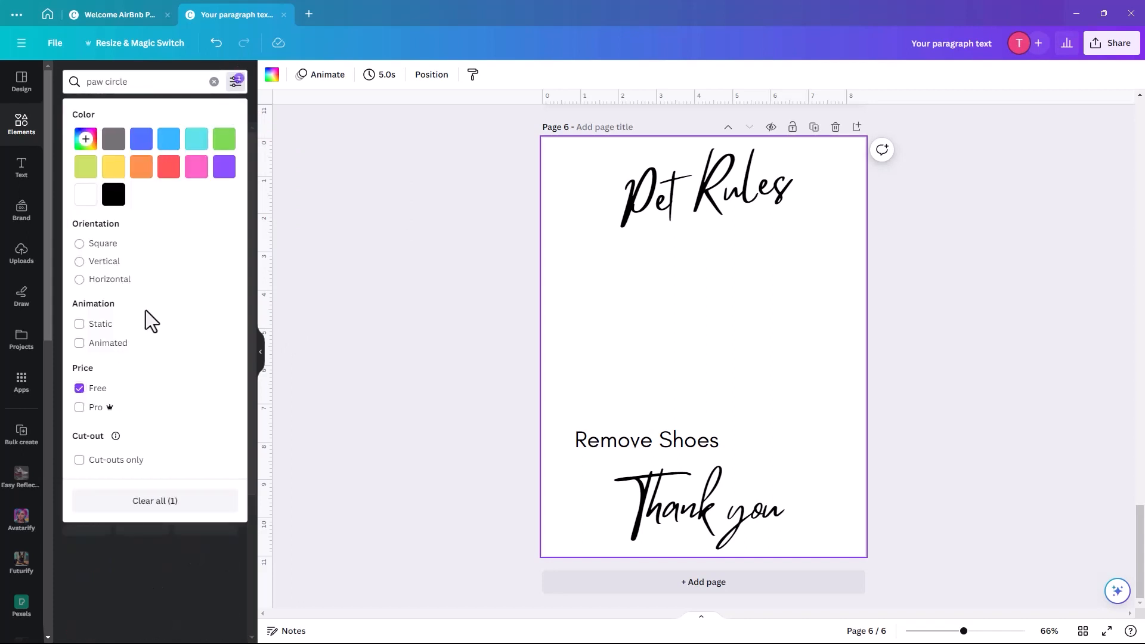
left_click(188, 86)
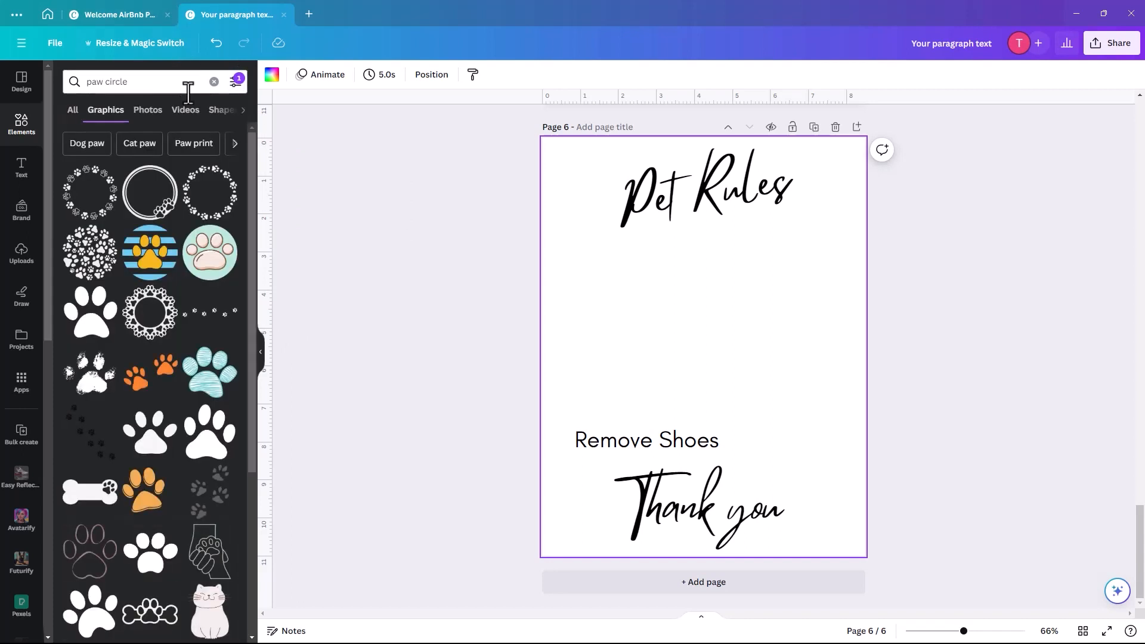
left_click(209, 208)
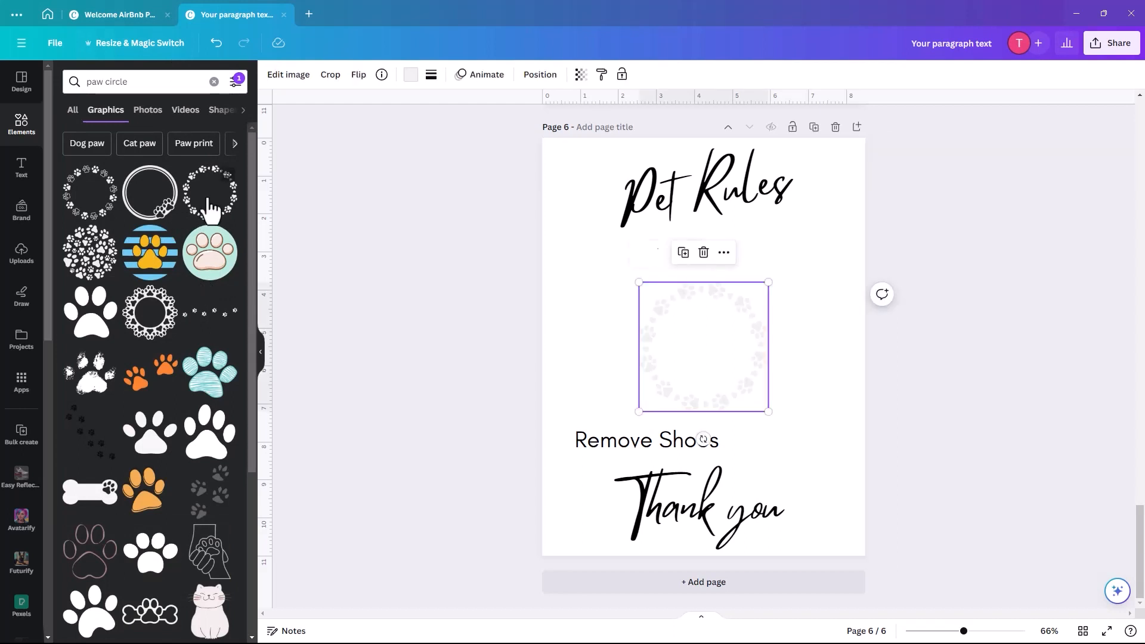
- Add the first paw-circle graphic, enlarge it, and centre 'Remove Shoes' inside it
left_click(791, 367)
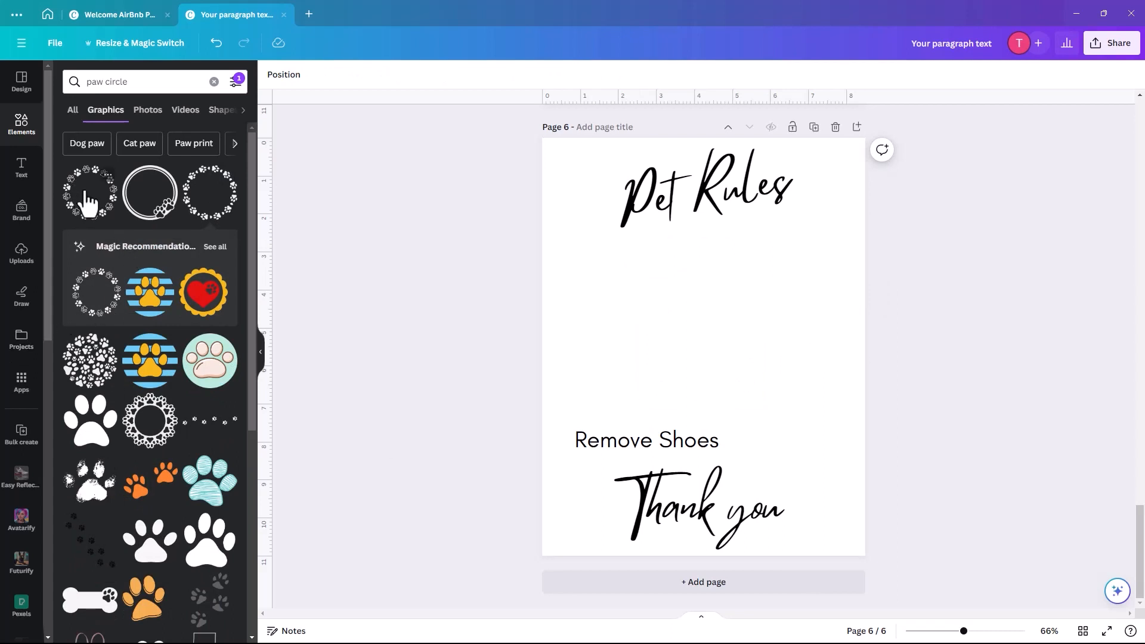
left_click(88, 202)
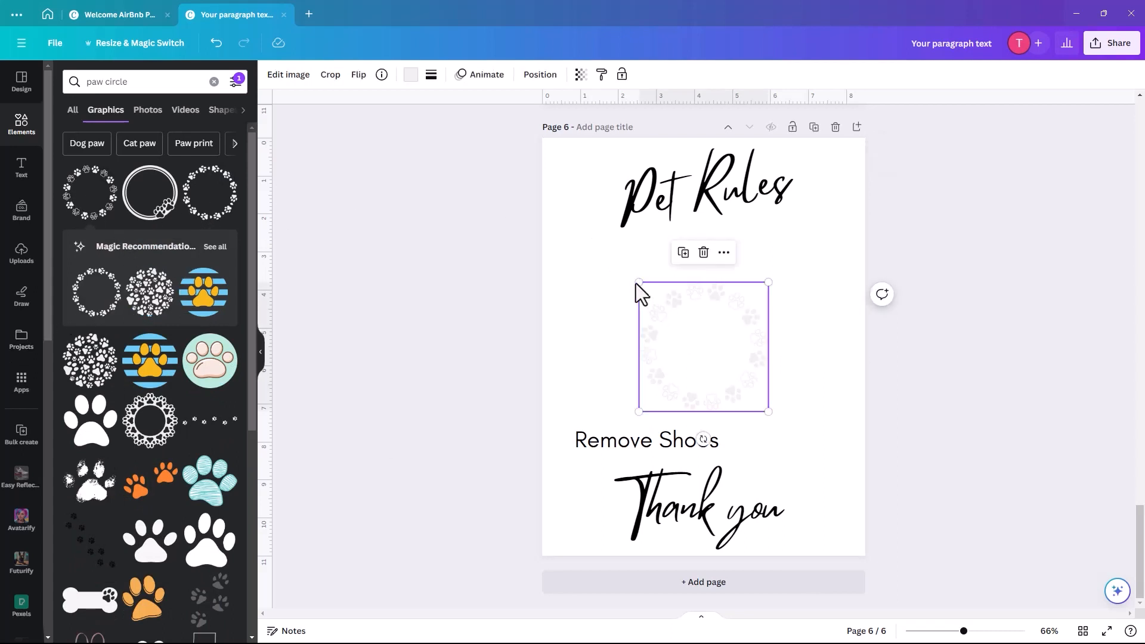
left_click_drag(634, 283, 567, 259)
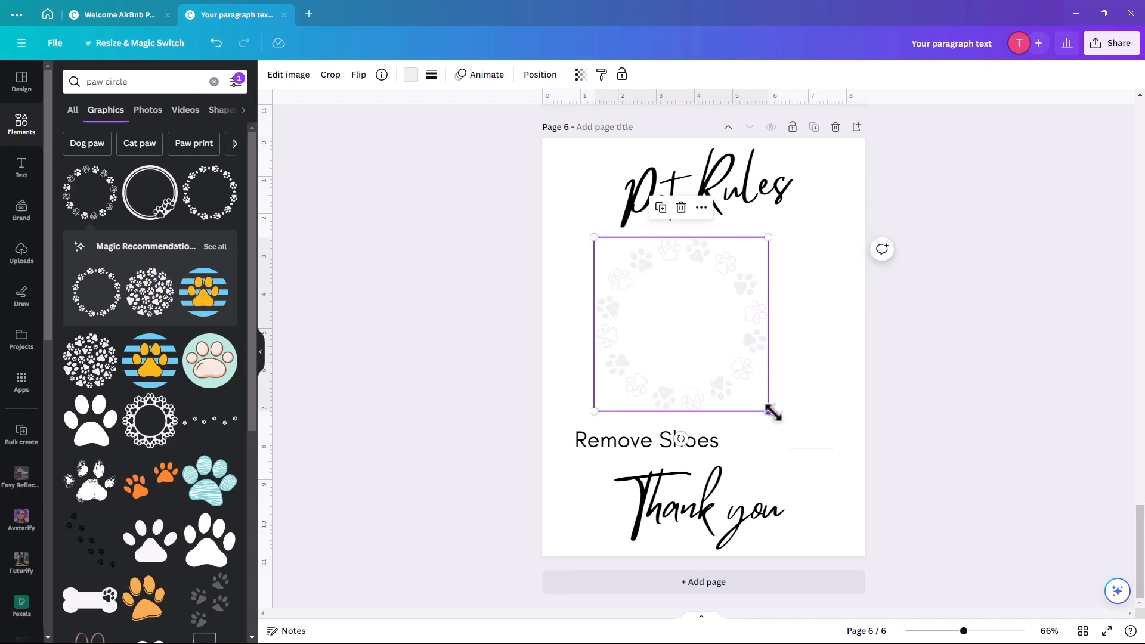
left_click_drag(773, 413, 782, 422)
left_click_drag(596, 452, 687, 312)
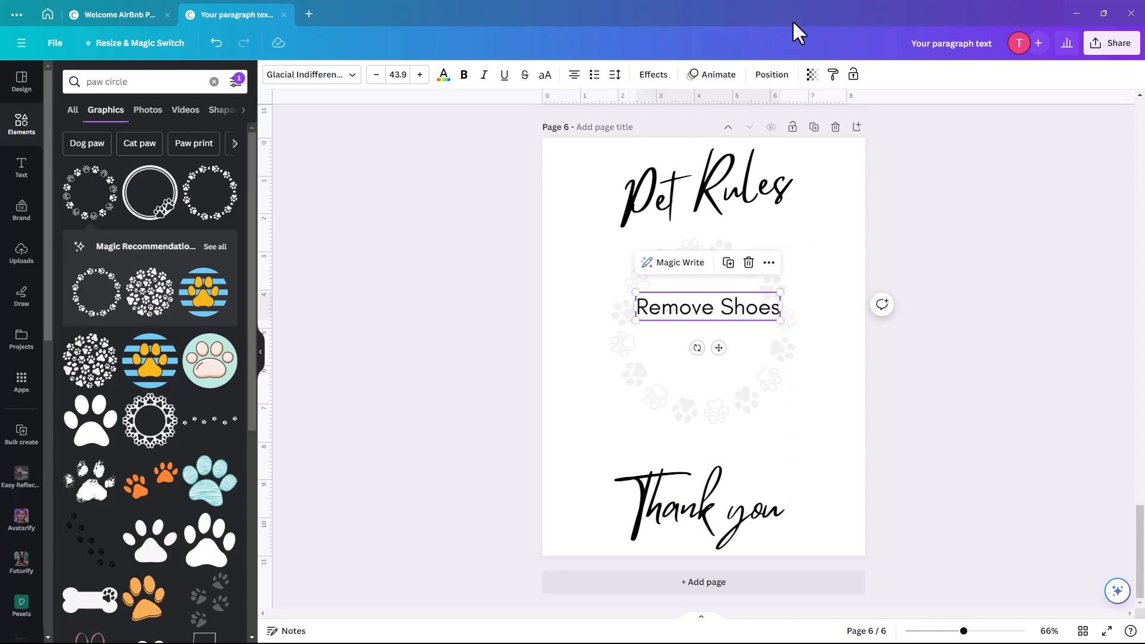
- Paste the pet rules list over 'Remove Shoes', shrink it and move it to the page centre
double_click(700, 307)
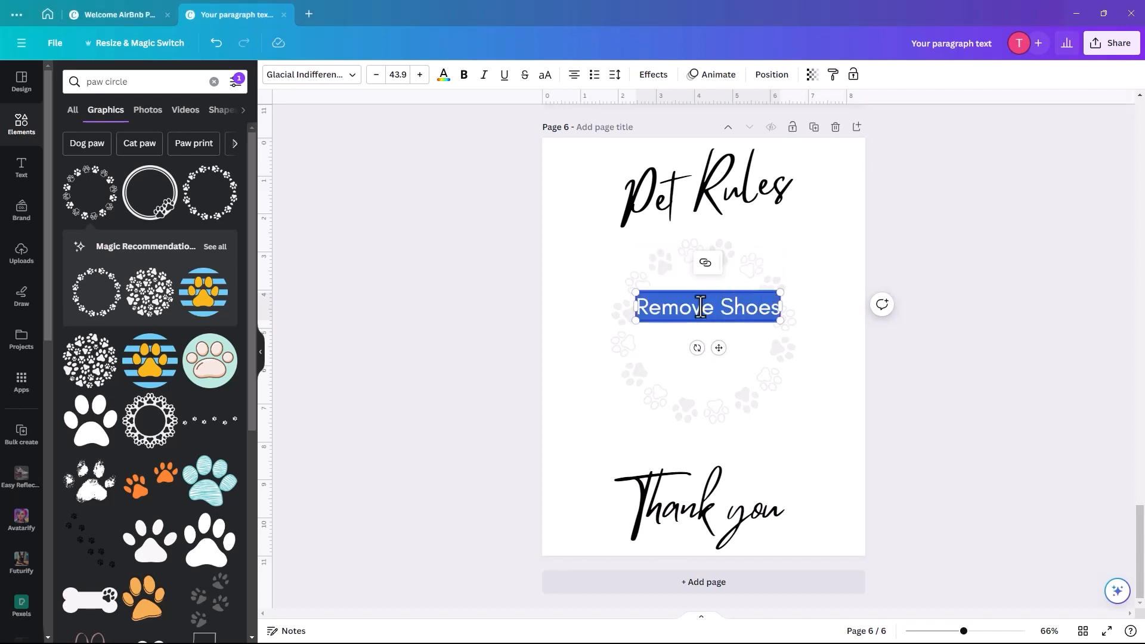
type("No pets in bedrooms Pick up waste Dogs on leads when walking   Please Clean Bowls before leaving")
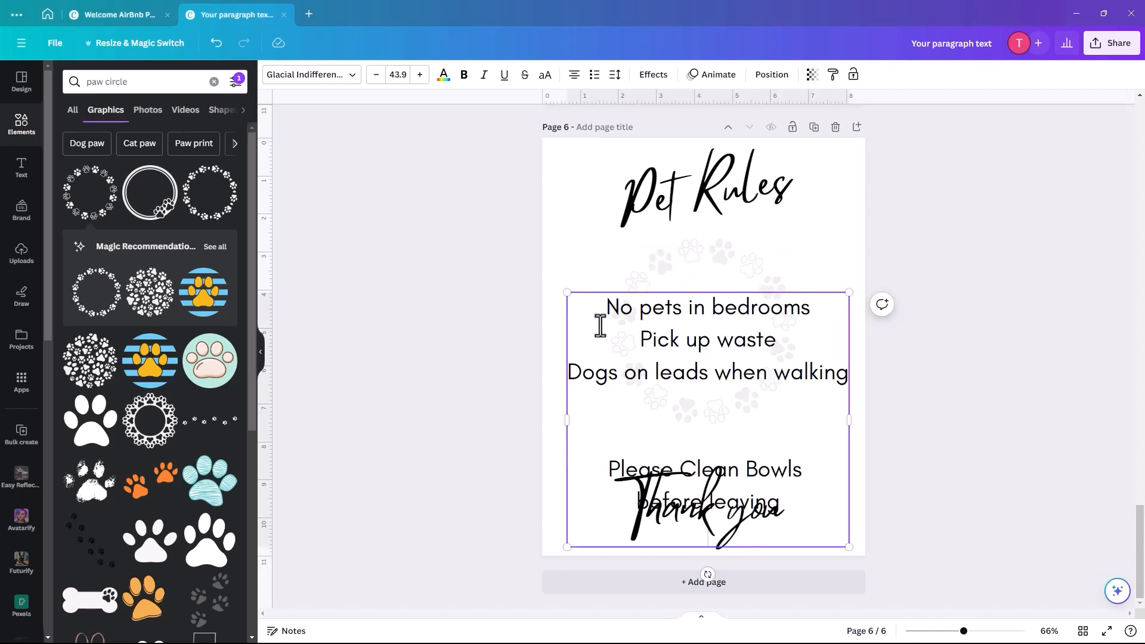
left_click_drag(567, 293, 668, 404)
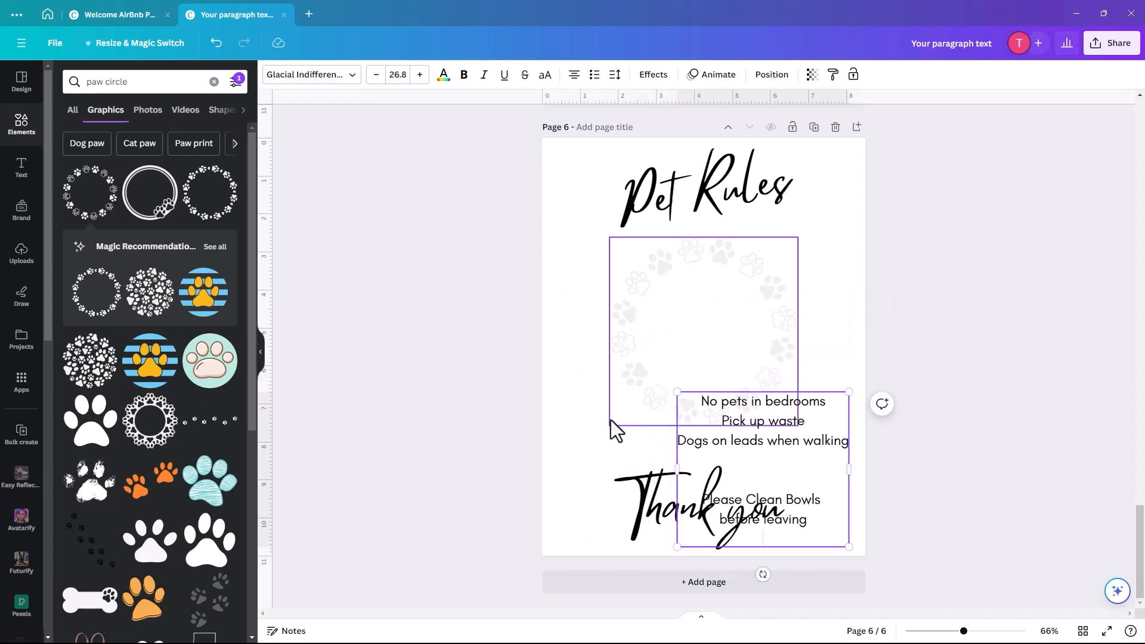
left_click(592, 463)
left_click_drag(756, 451, 694, 309)
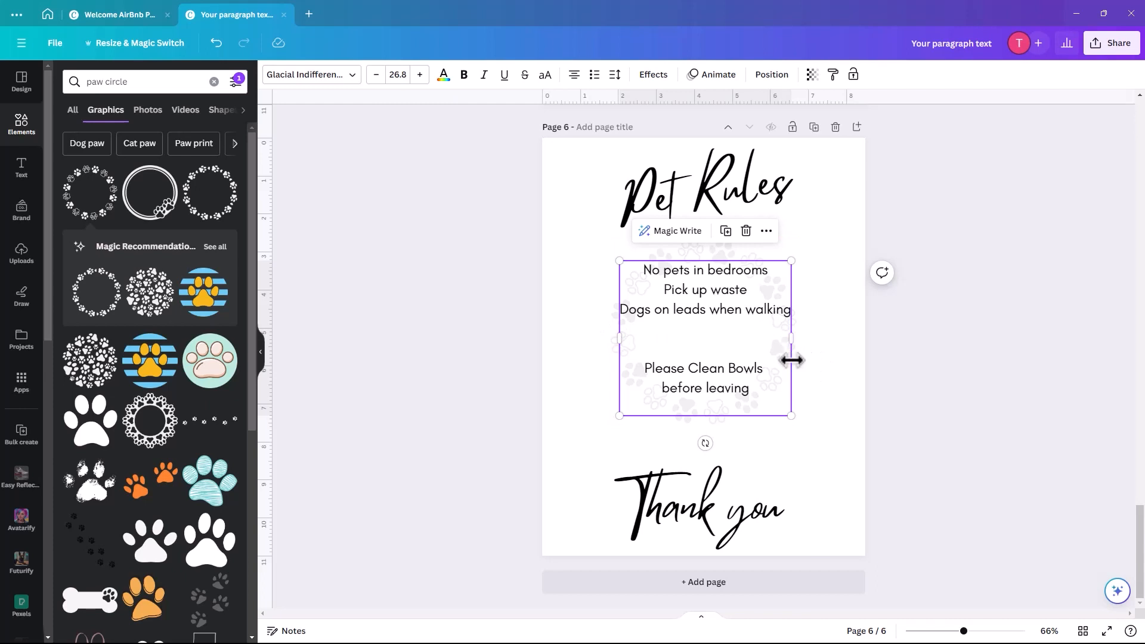
- Shrink the rules to fit the circle and centre both the paw circle and rules
left_click(609, 364)
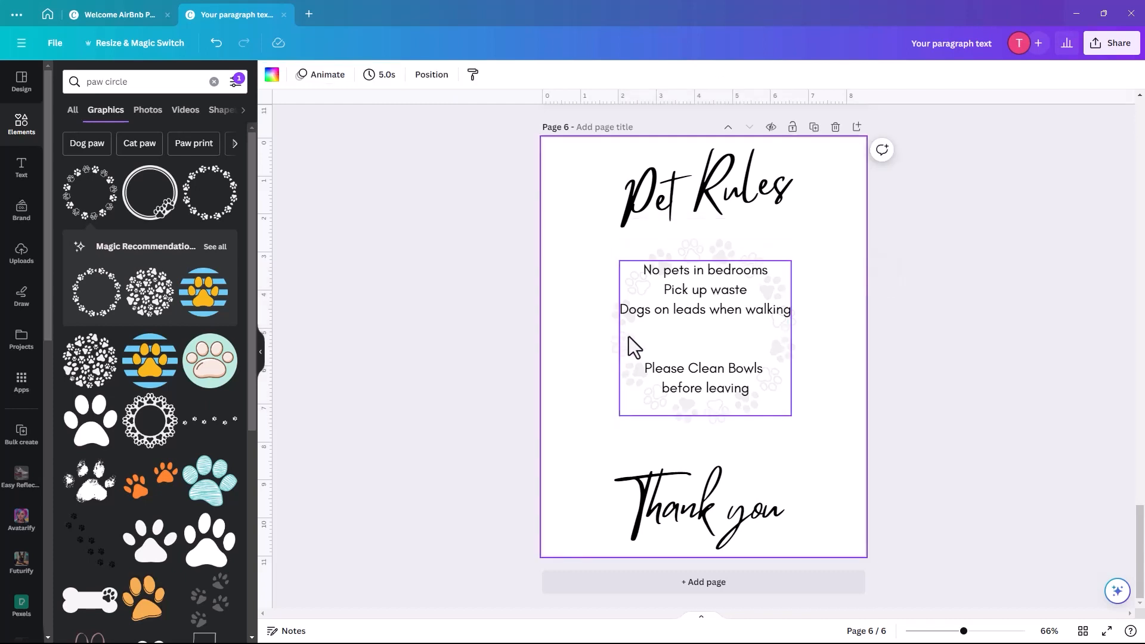
left_click(633, 345)
left_click_drag(619, 415, 577, 470)
left_click(634, 337)
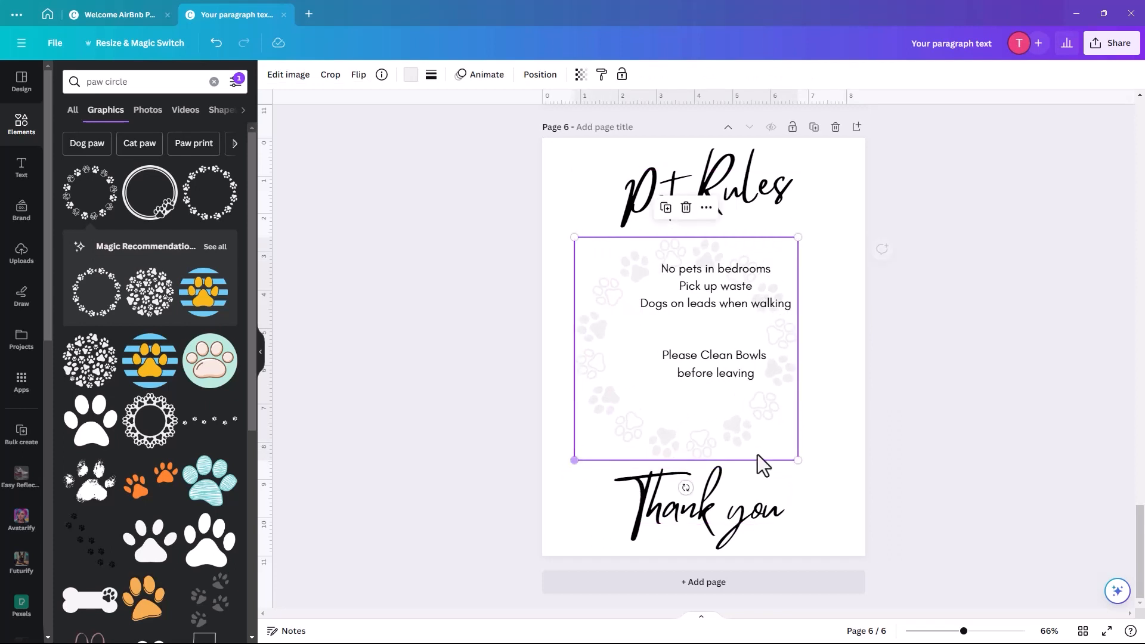
left_click_drag(713, 450, 726, 445)
left_click_drag(716, 382, 693, 393)
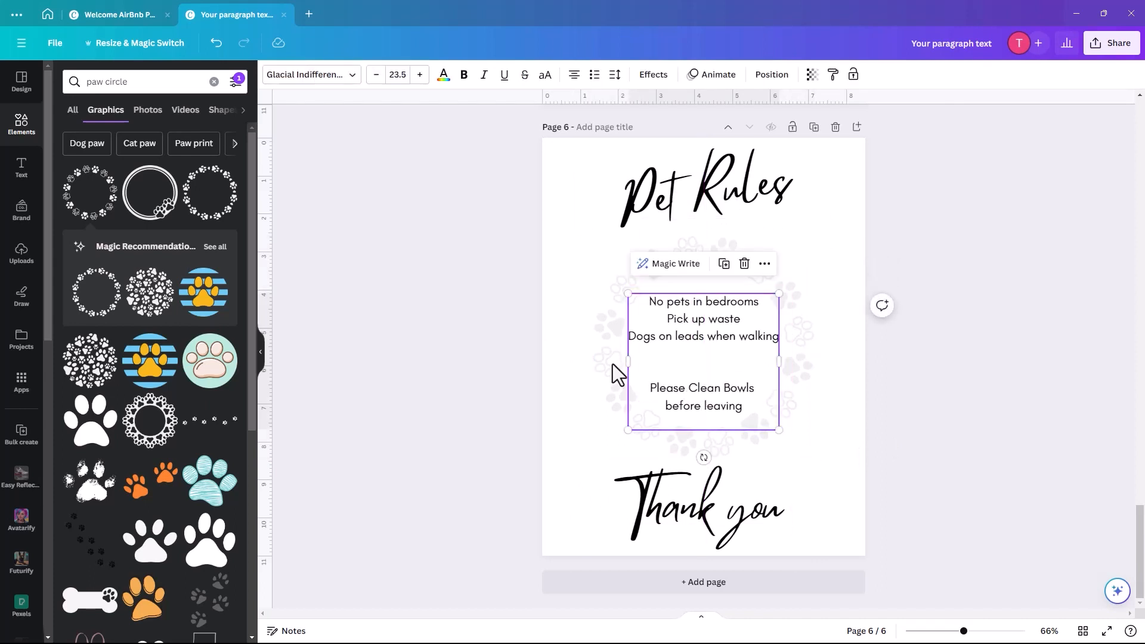
- Add a small black paw icon between the rule groups and make 'Thank you' slightly smaller
double_click(114, 81)
key("BackSpace")
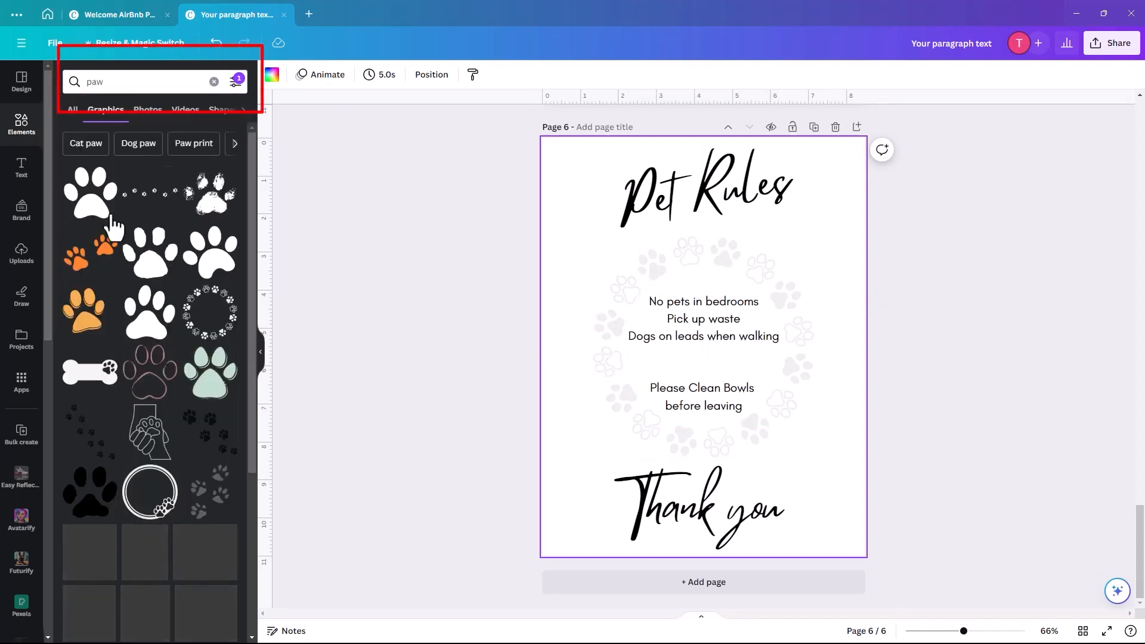
left_click(89, 194)
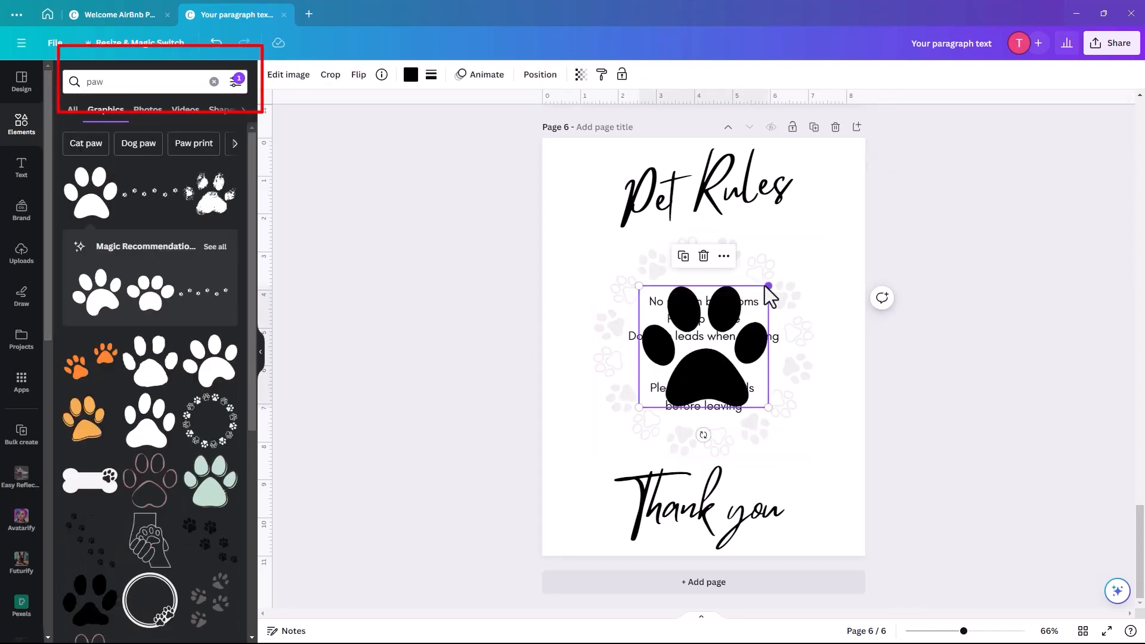
left_click_drag(767, 287, 701, 365)
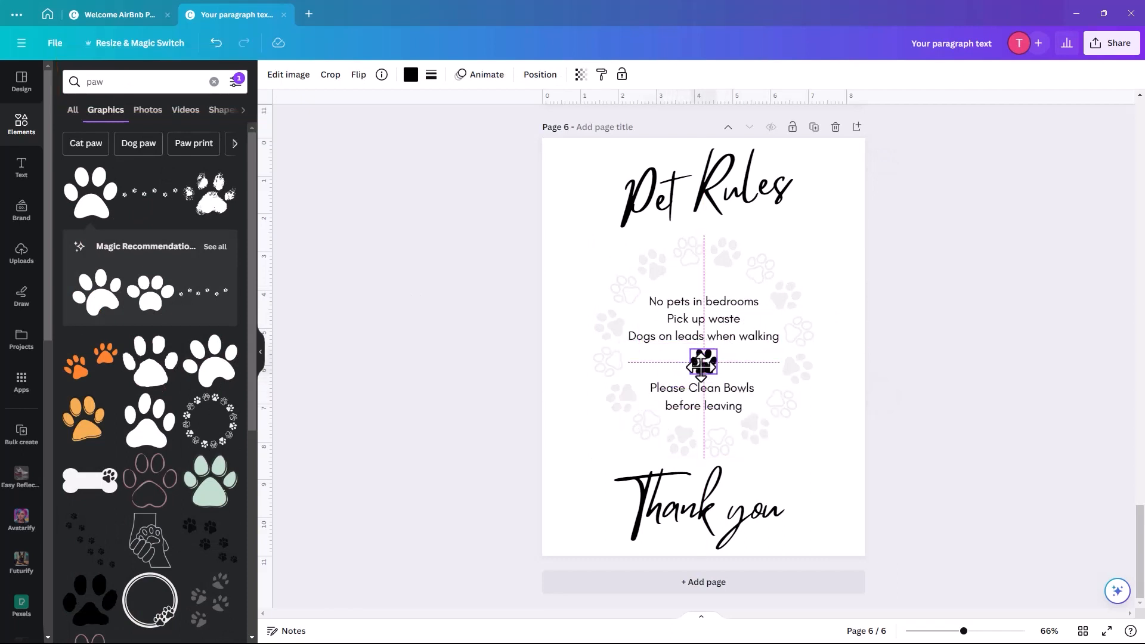
left_click_drag(701, 365, 703, 361)
left_click(640, 497)
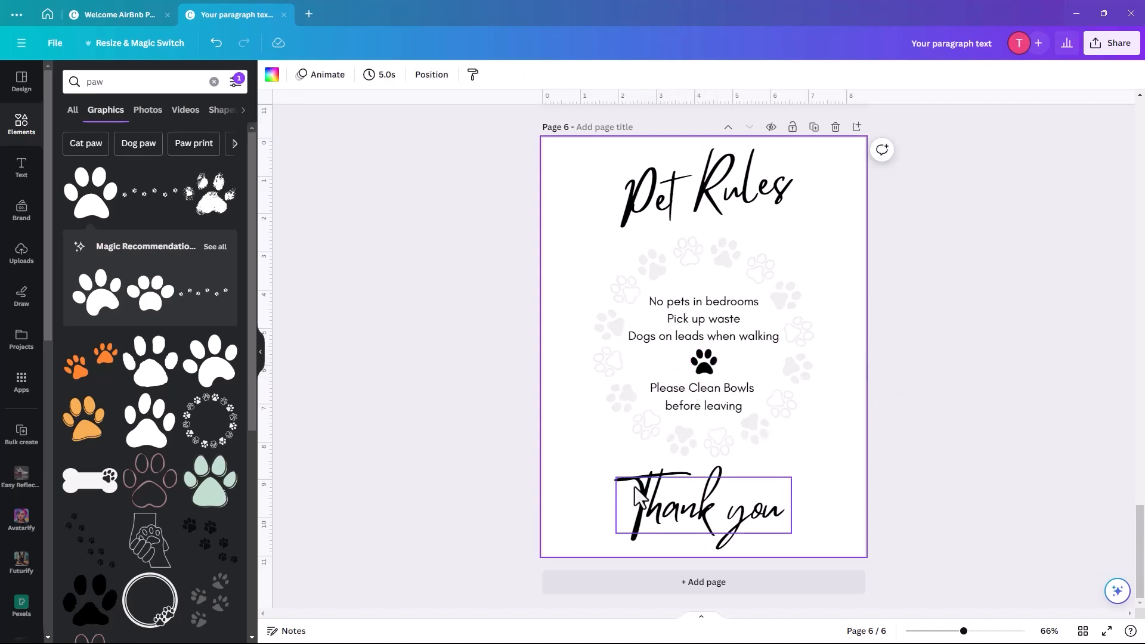
left_click_drag(616, 477, 634, 483)
- Level the title to 0°, change it to 'House Rules', and widen it onto one line
left_click(567, 478)
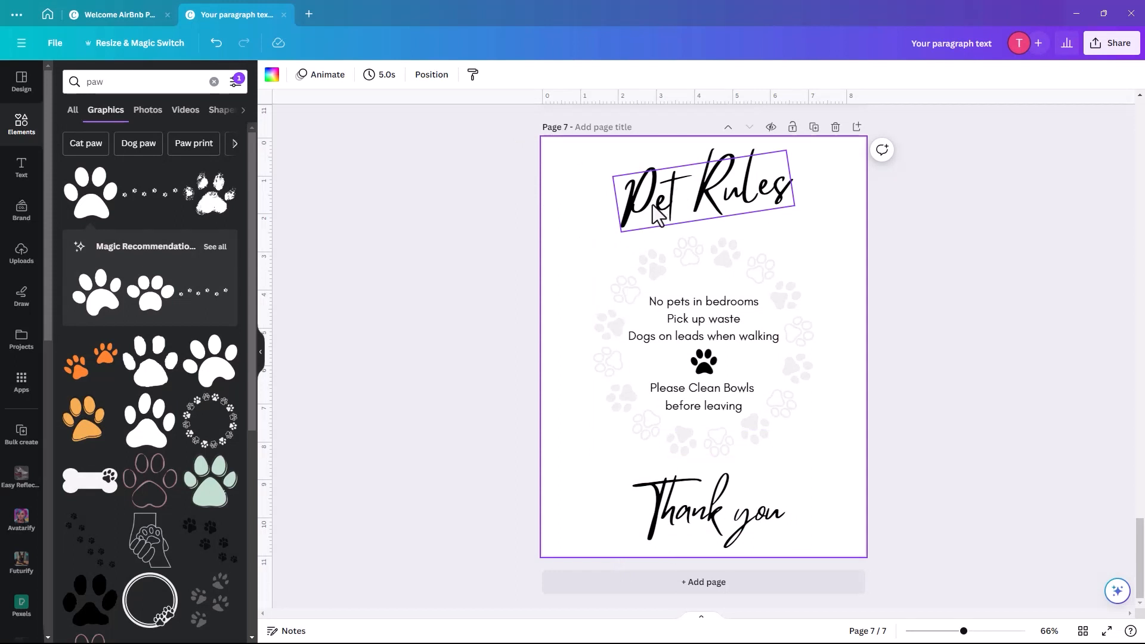
left_click(679, 213)
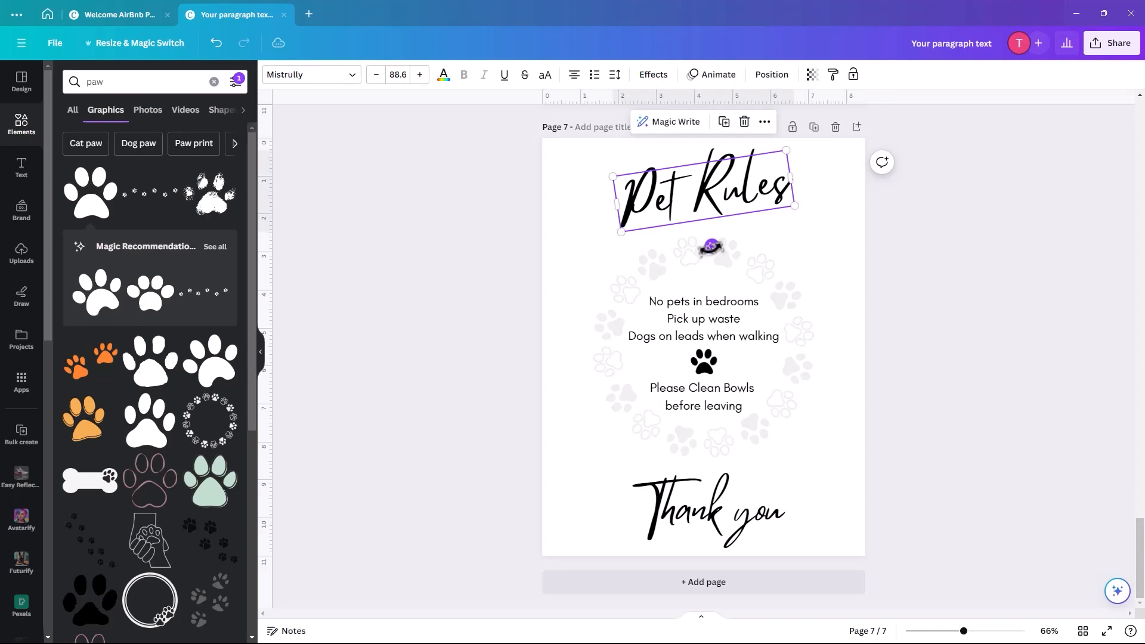
left_click_drag(712, 245, 696, 247)
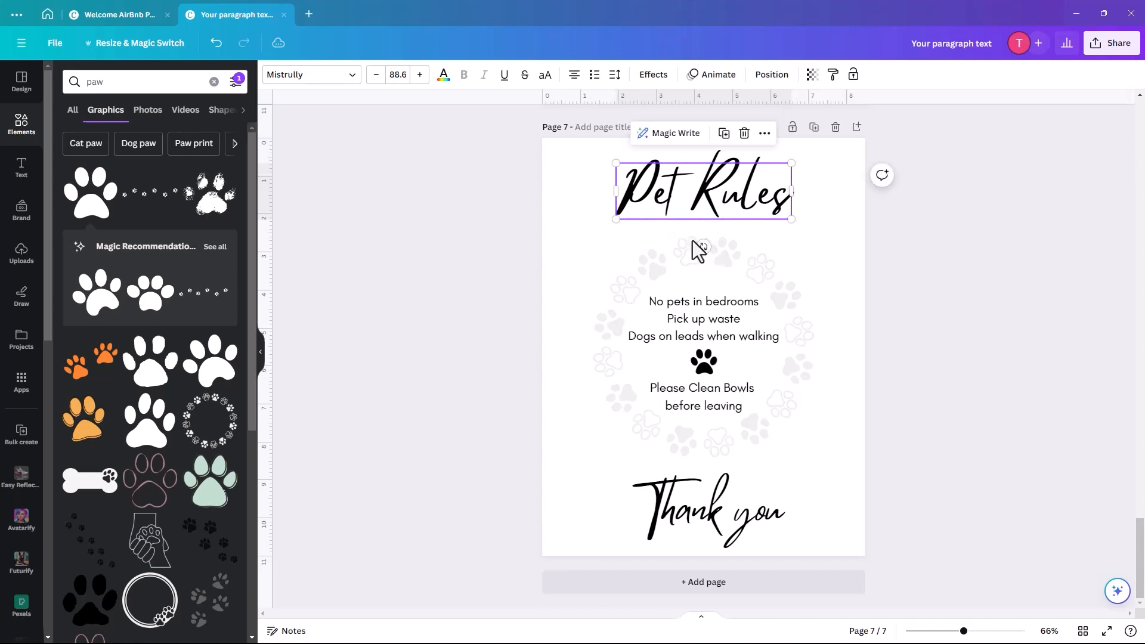
double_click(653, 179)
double_click(652, 179)
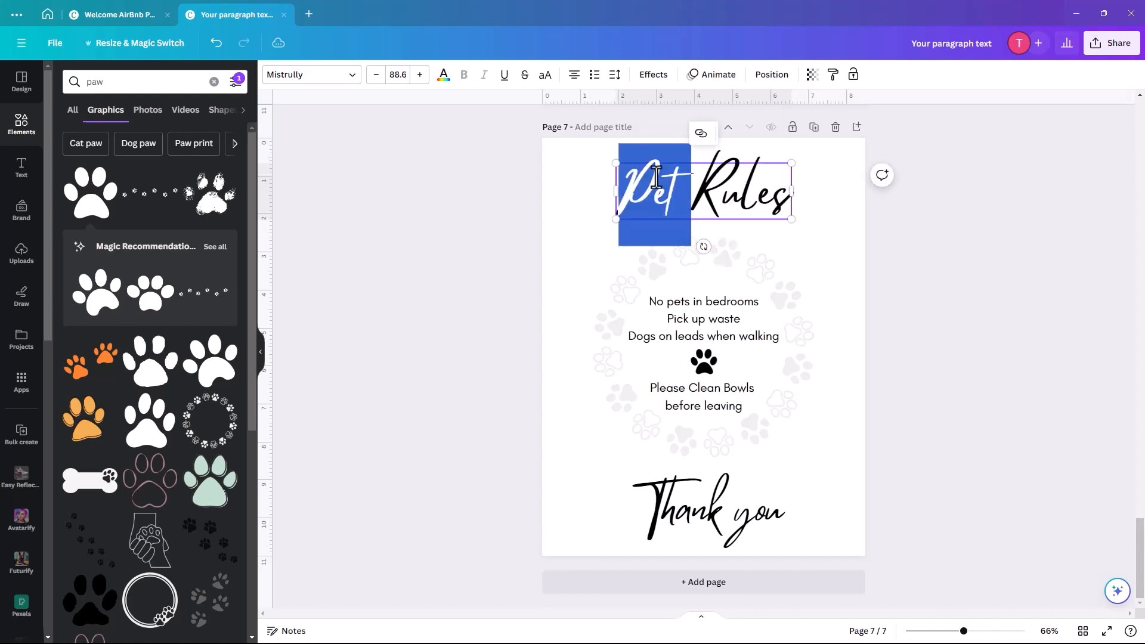
type("House")
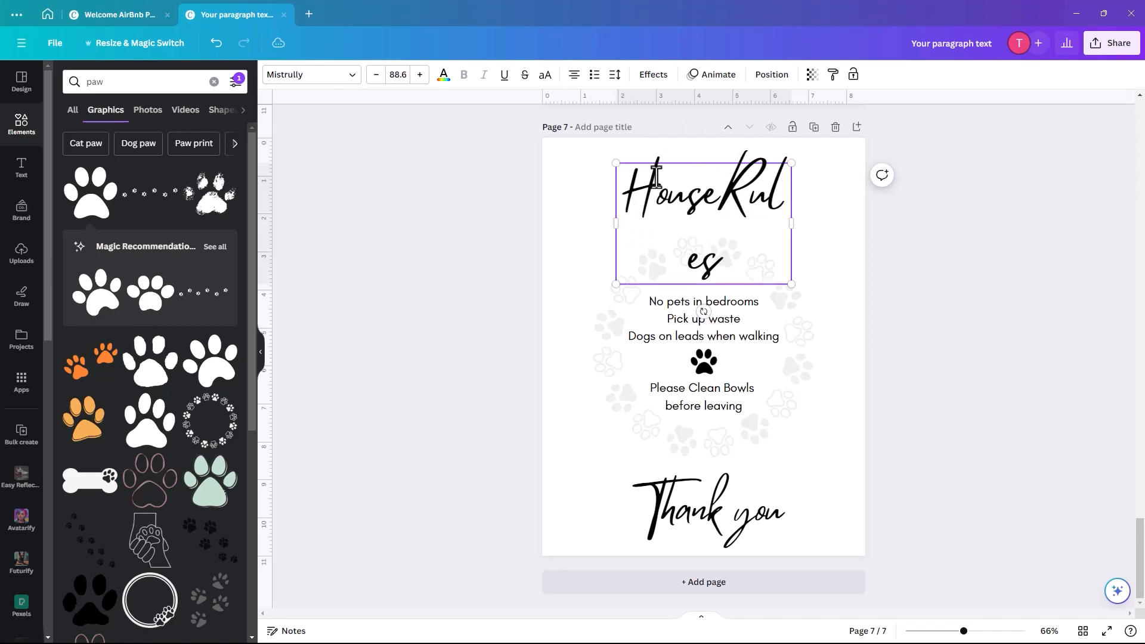
left_click_drag(616, 224, 541, 230)
left_click_drag(792, 191, 867, 200)
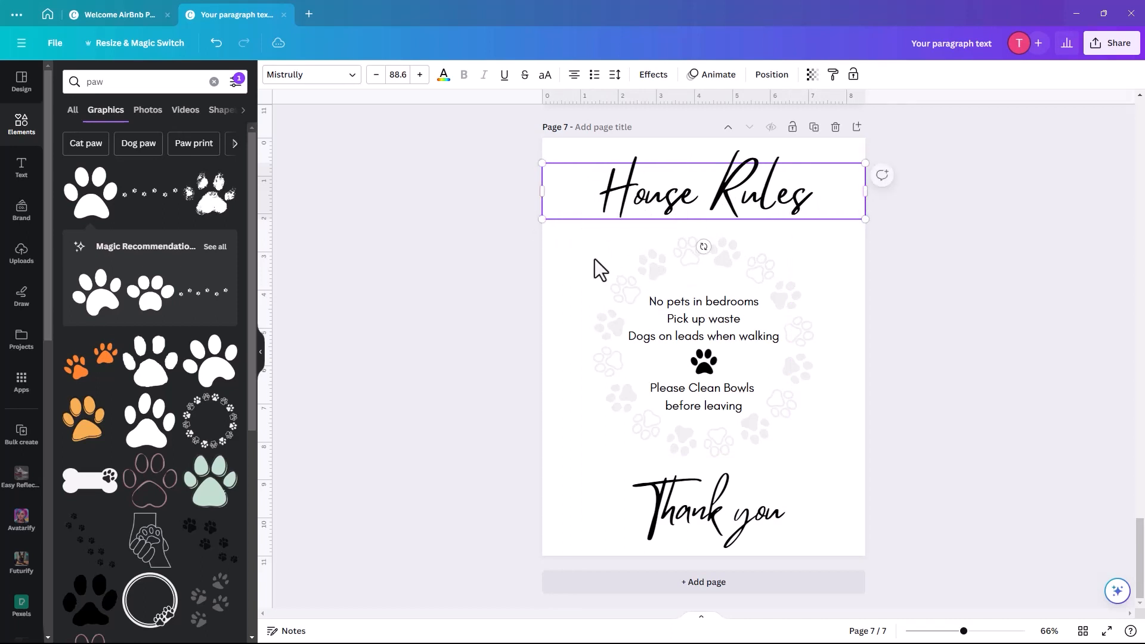
- Delete the paw-print circle frame and the small paw icon
left_click(557, 260)
left_click(627, 289)
key("Delete")
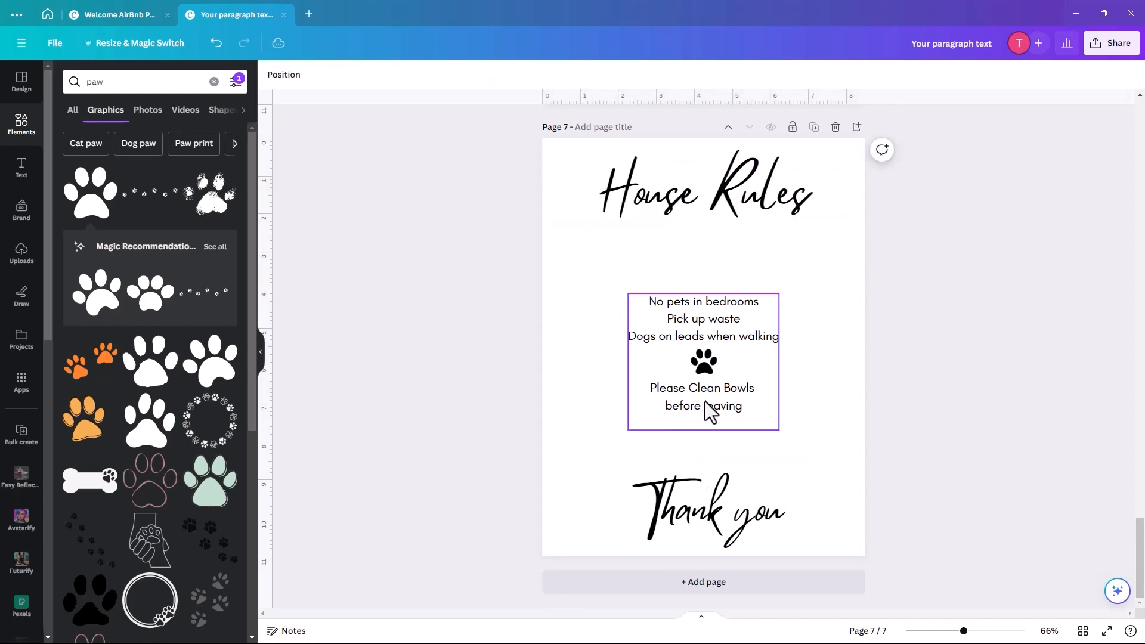
left_click(703, 364)
key("Delete")
- Duplicate the rules text box and replace its text with the 'Hey there!' welcome sentence
left_click_drag(672, 332, 589, 261)
left_click(730, 292)
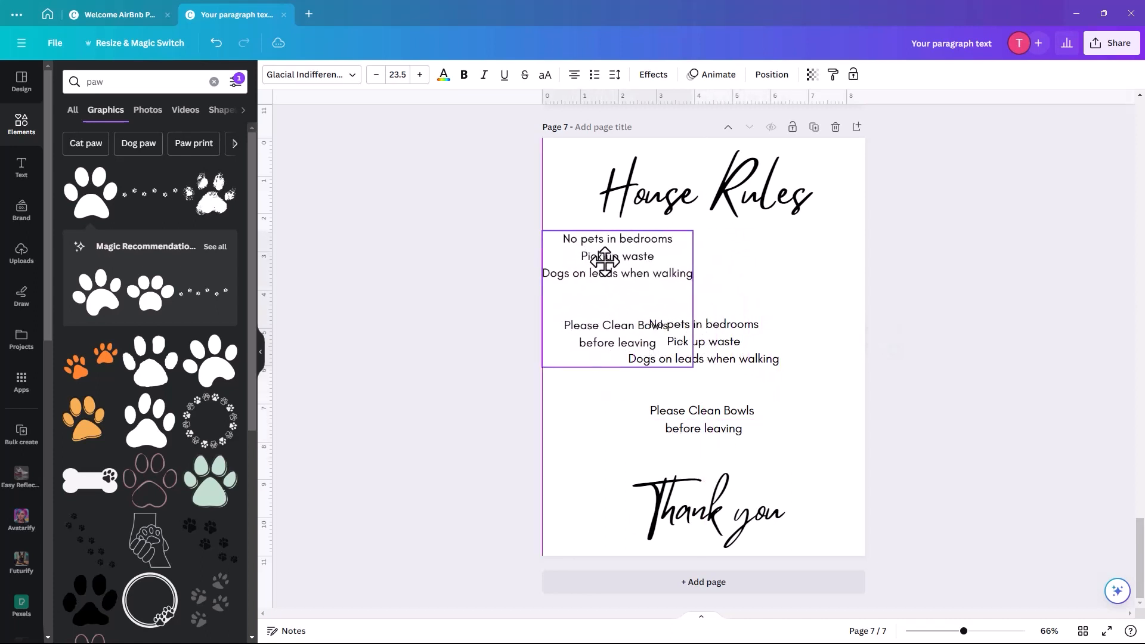
left_click_drag(694, 298, 865, 298)
left_click_drag(823, 379, 784, 332)
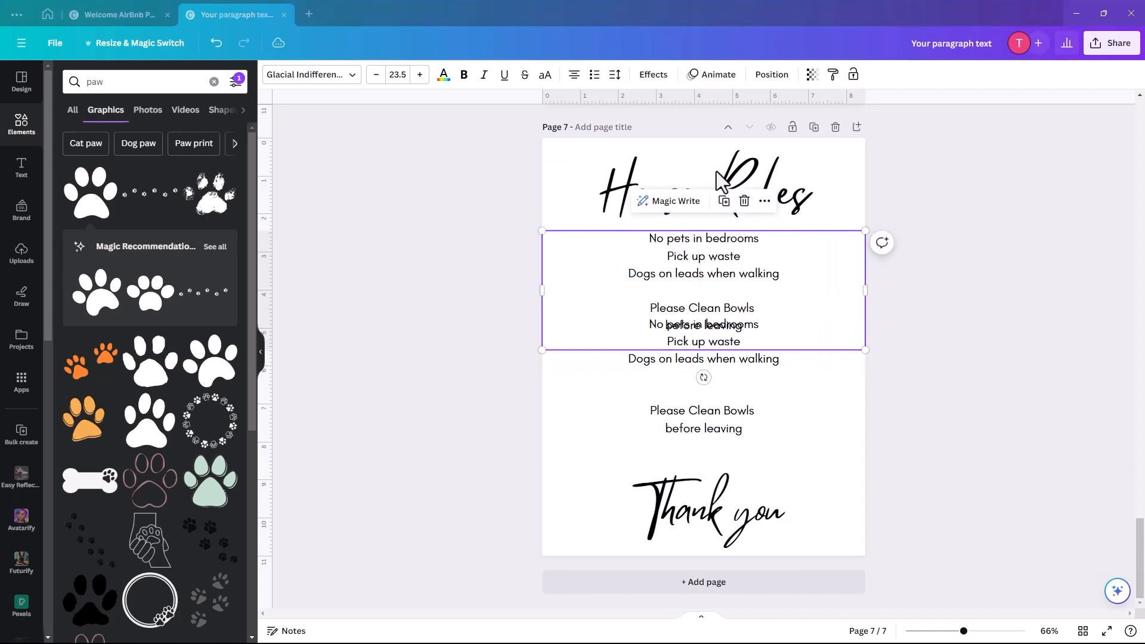
double_click(665, 256)
left_click_drag(648, 239, 774, 333)
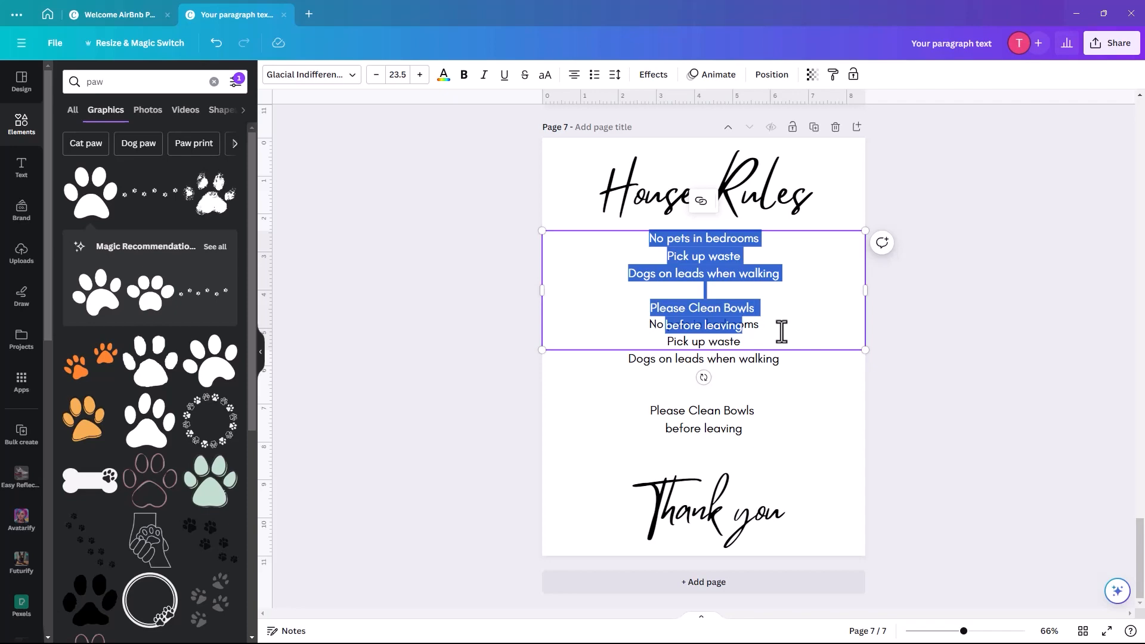
type("\"Hey there! Just a heads-up, we've got a few simple house rules to help everyone have a great time here.\"")
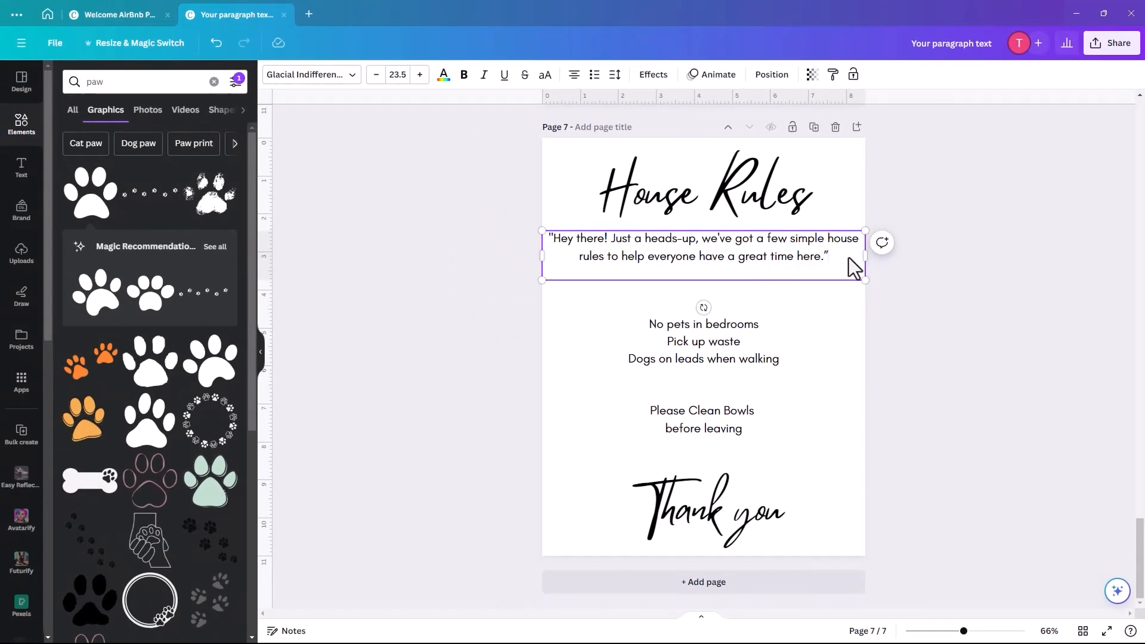
- Narrow the intro box so the sentence wraps into three centred lines
left_click_drag(865, 255, 826, 256)
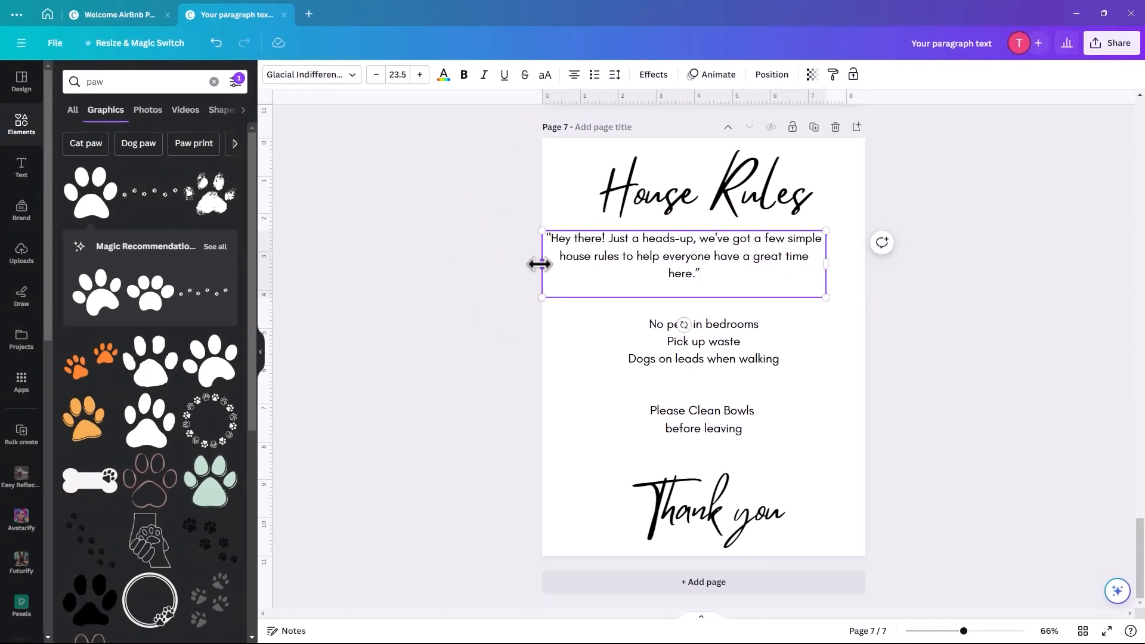
left_click_drag(540, 264, 571, 266)
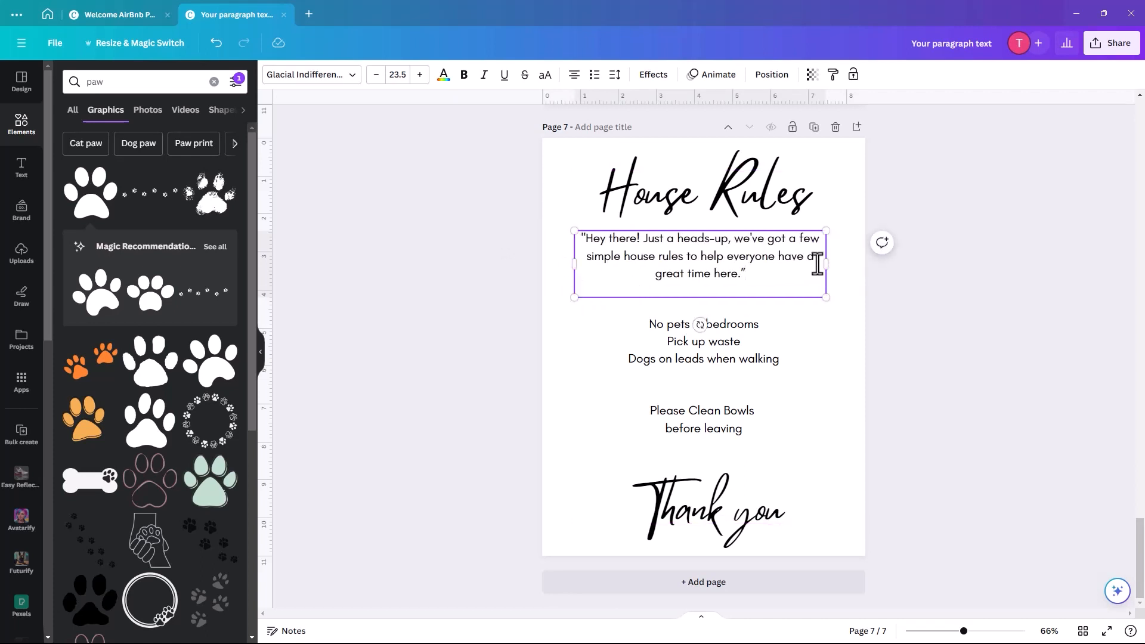
left_click_drag(826, 262, 833, 262)
left_click(712, 342)
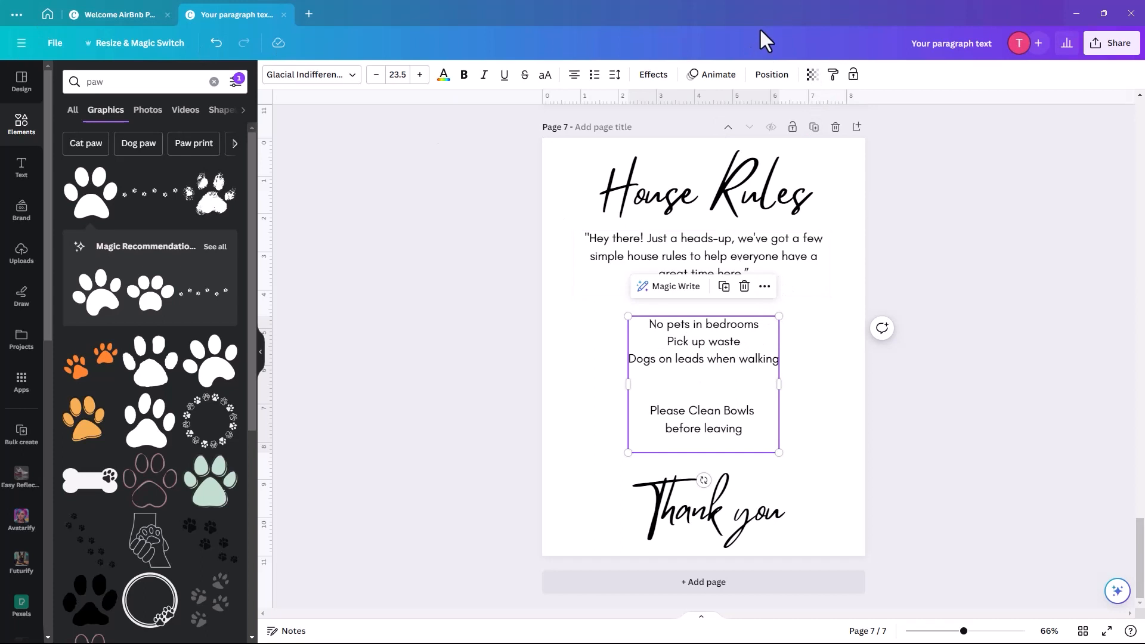
- Paste the house rules (No pets, No Smoking, No Parties, Quiet time after 10.30) over the pet rules
left_click(719, 155)
left_click(647, 334)
left_click(646, 335)
left_click_drag(646, 326, 761, 425)
type("No pets No Smoking No Parties Quiet time after 10.30")
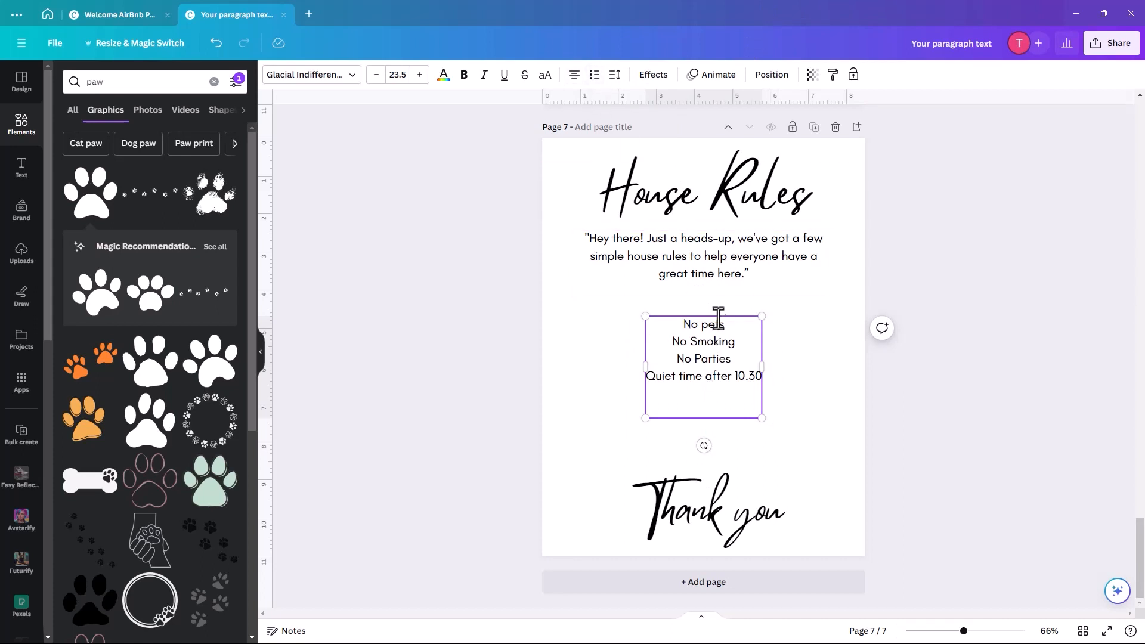
left_click(574, 75)
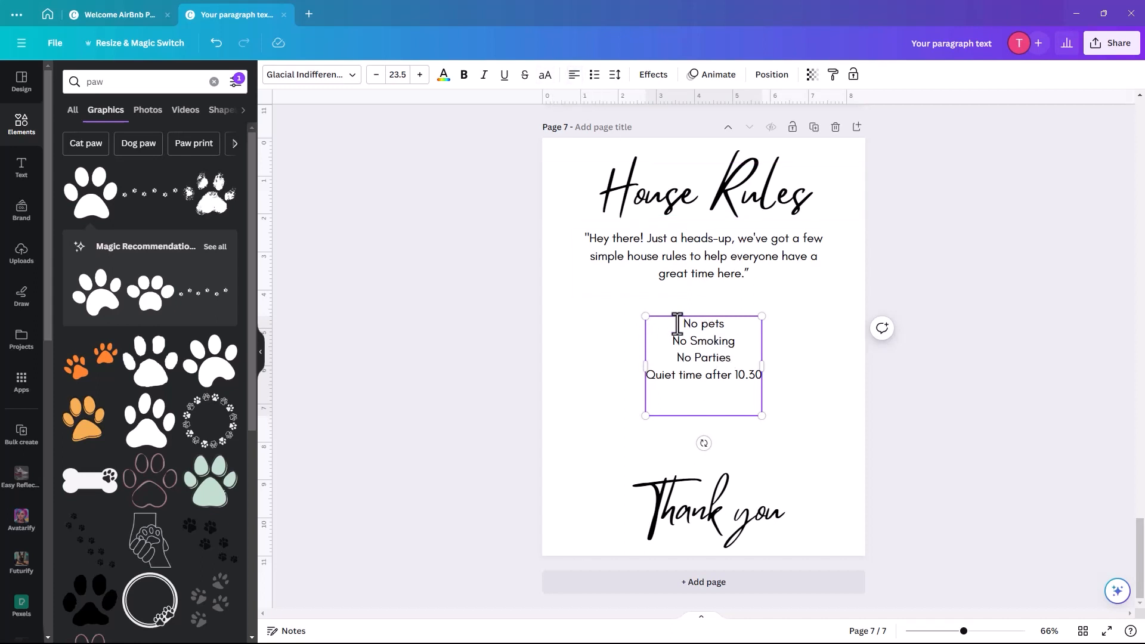
- Left-align the rules, make them a bulleted list, and delete the empty bullet lines
left_click_drag(677, 322, 771, 393)
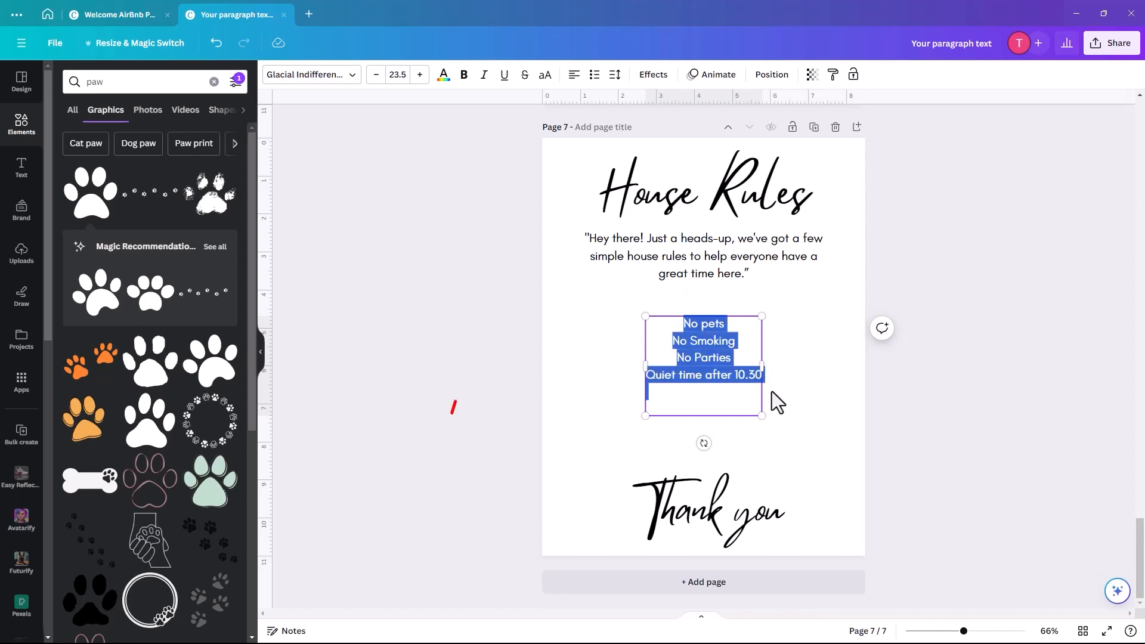
left_click(573, 75)
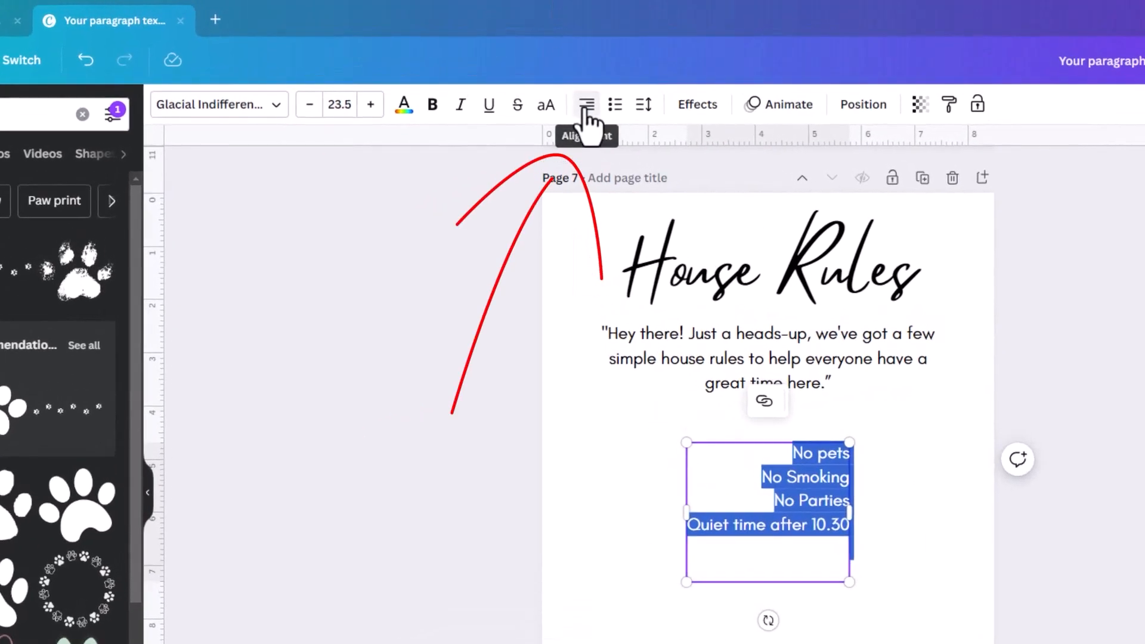
left_click(574, 75)
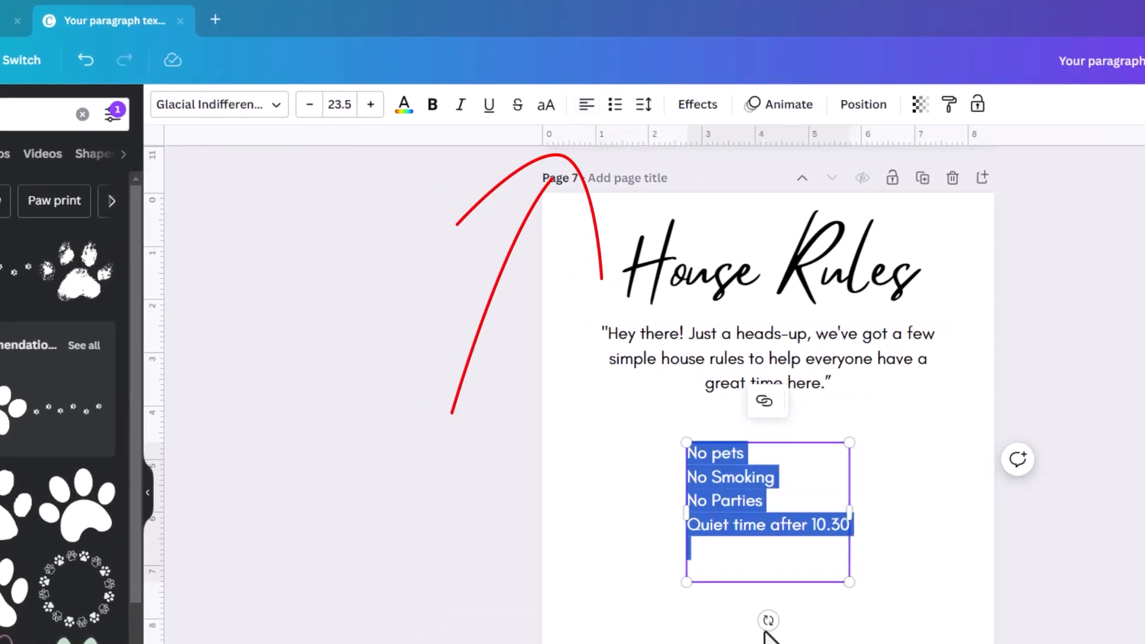
left_click(614, 105)
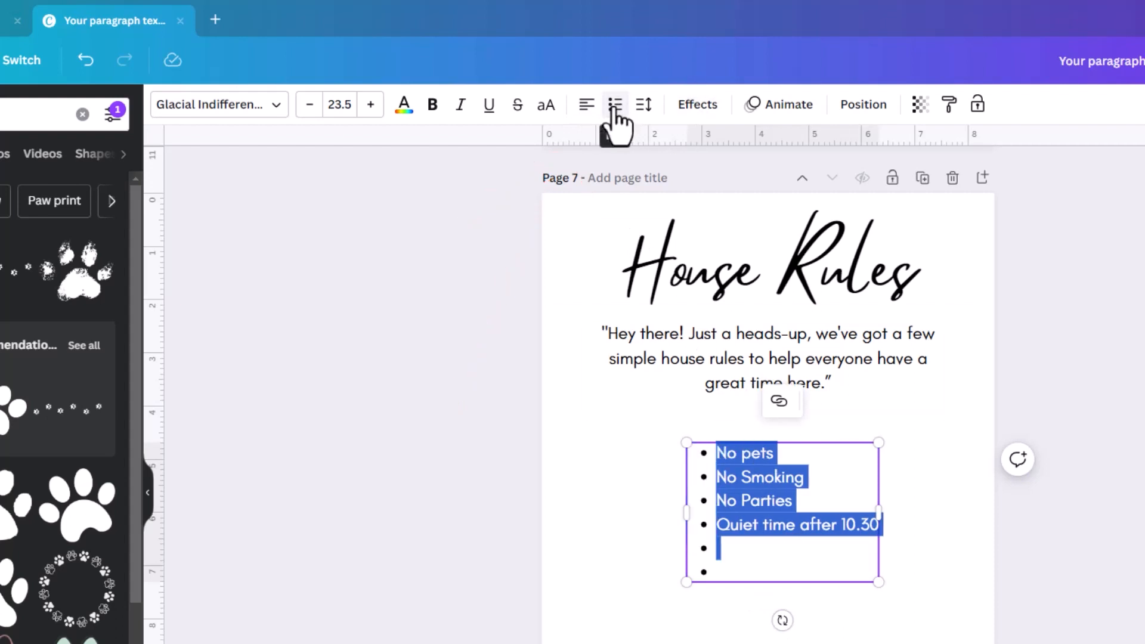
left_click(726, 552)
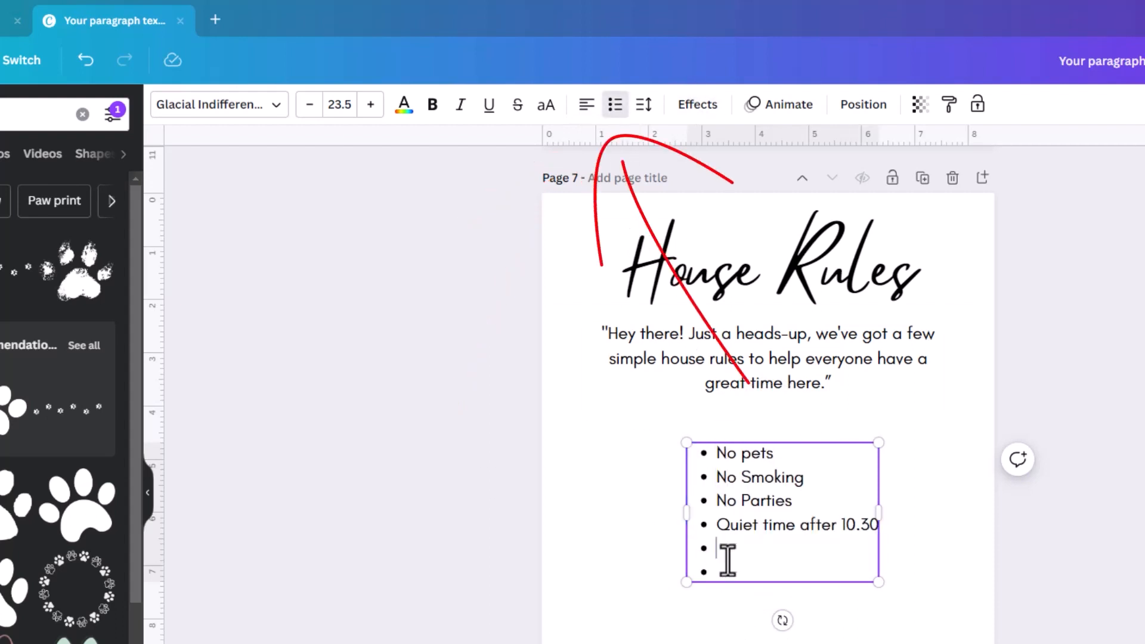
key("BackSpace")
left_click(738, 562)
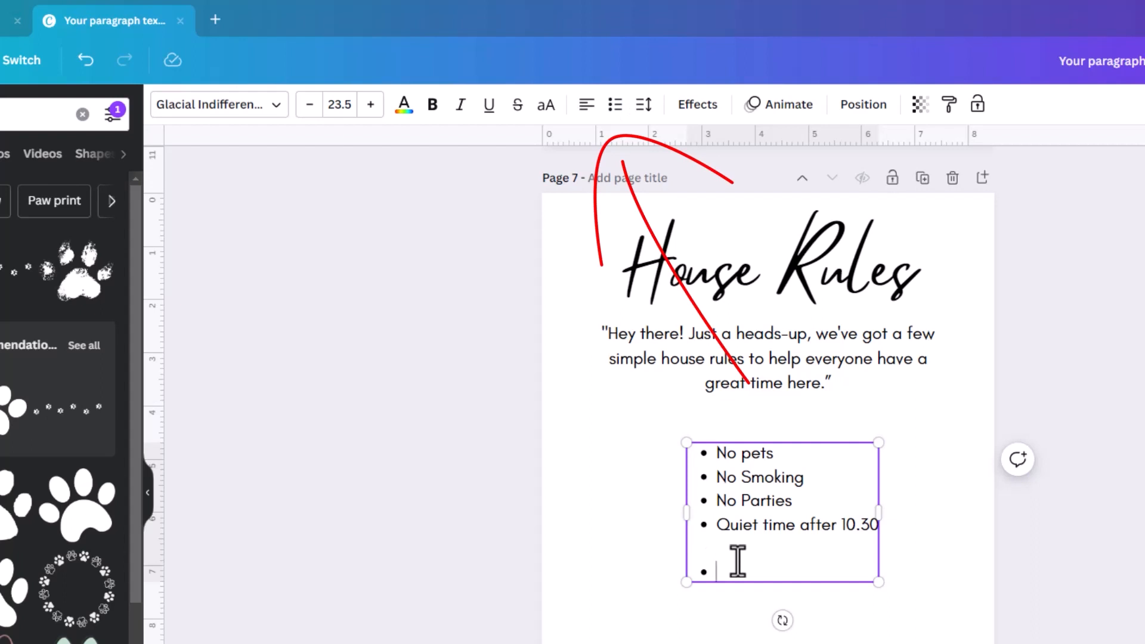
key("BackSpace")
key("BackSpace")
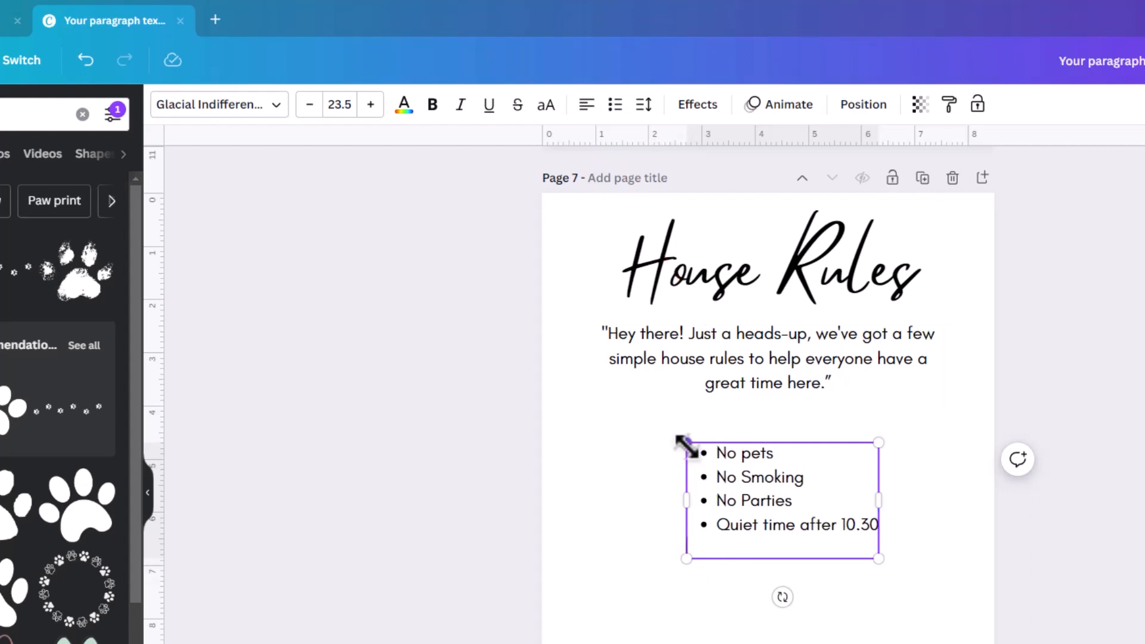
- Enlarge the bulleted list and move it down onto the page's centre line
left_click_drag(687, 442, 613, 397)
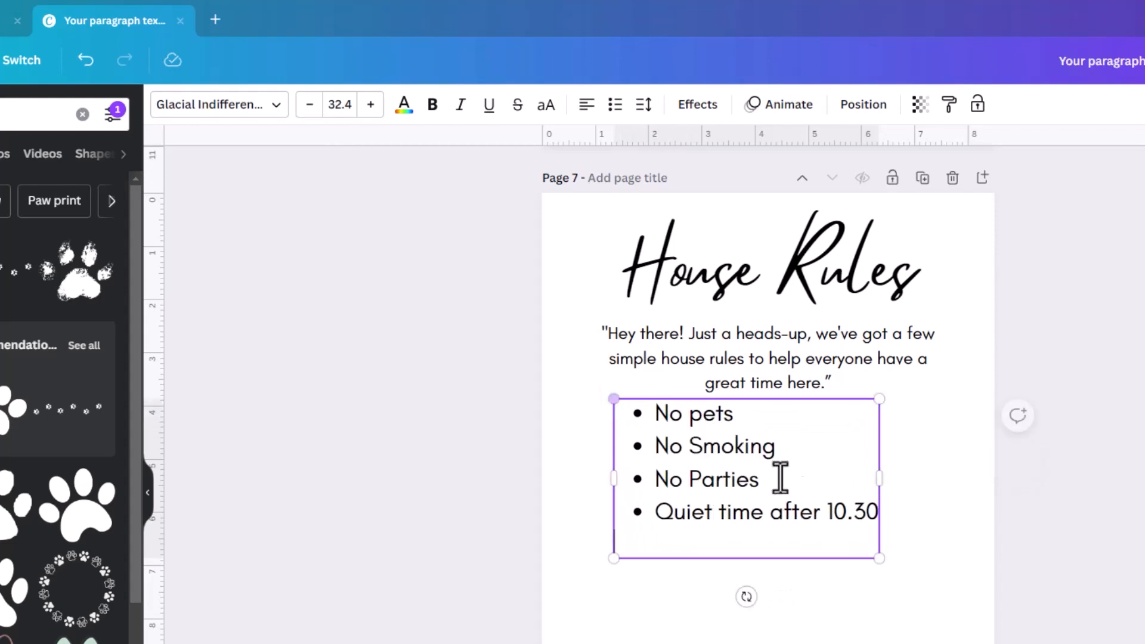
left_click_drag(879, 558, 913, 578)
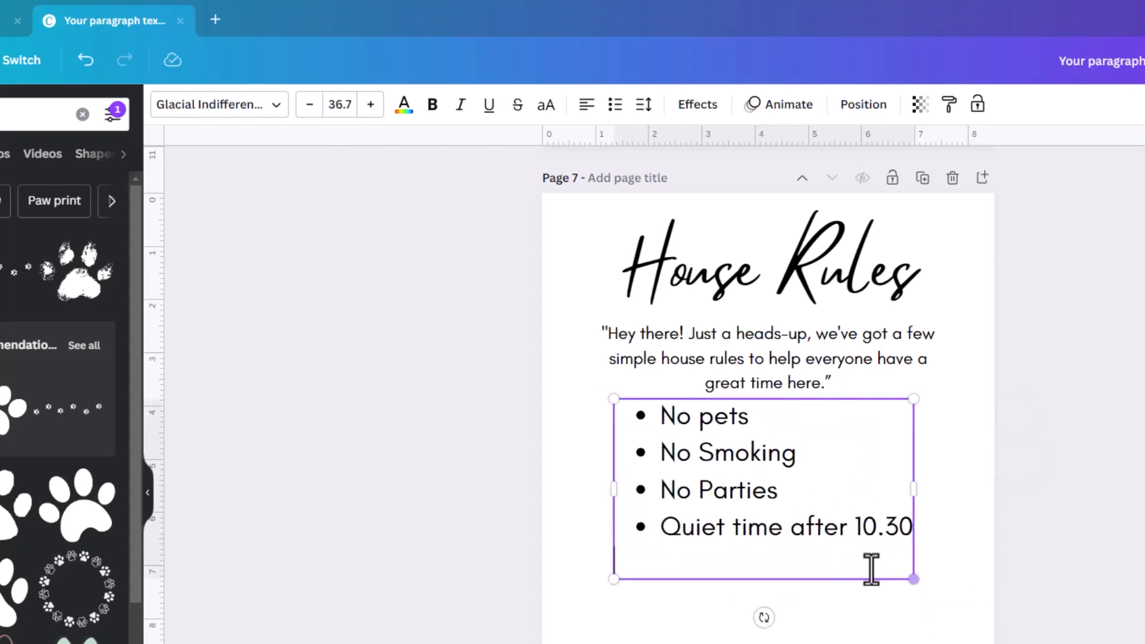
left_click(574, 587)
left_click_drag(697, 531, 708, 569)
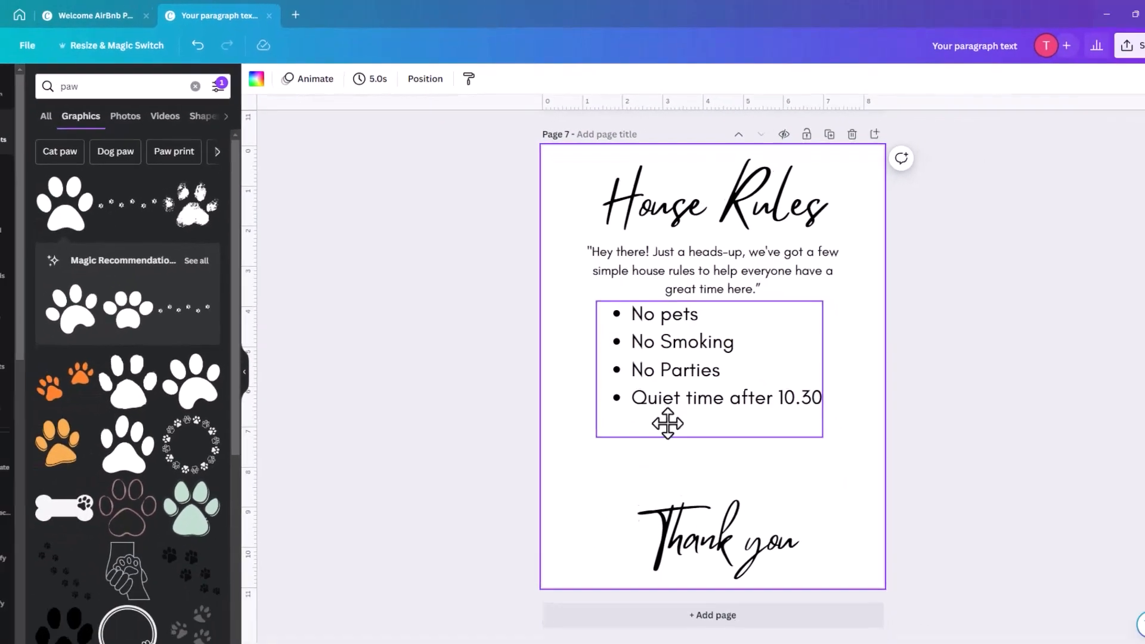
left_click_drag(661, 406, 661, 408)
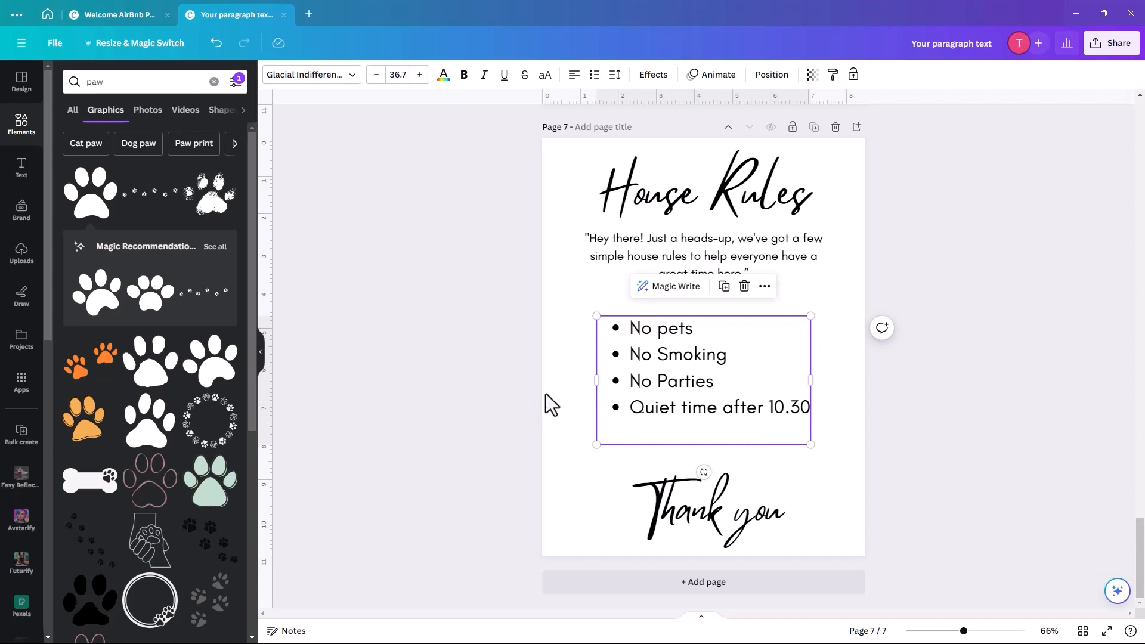
left_click(576, 401)
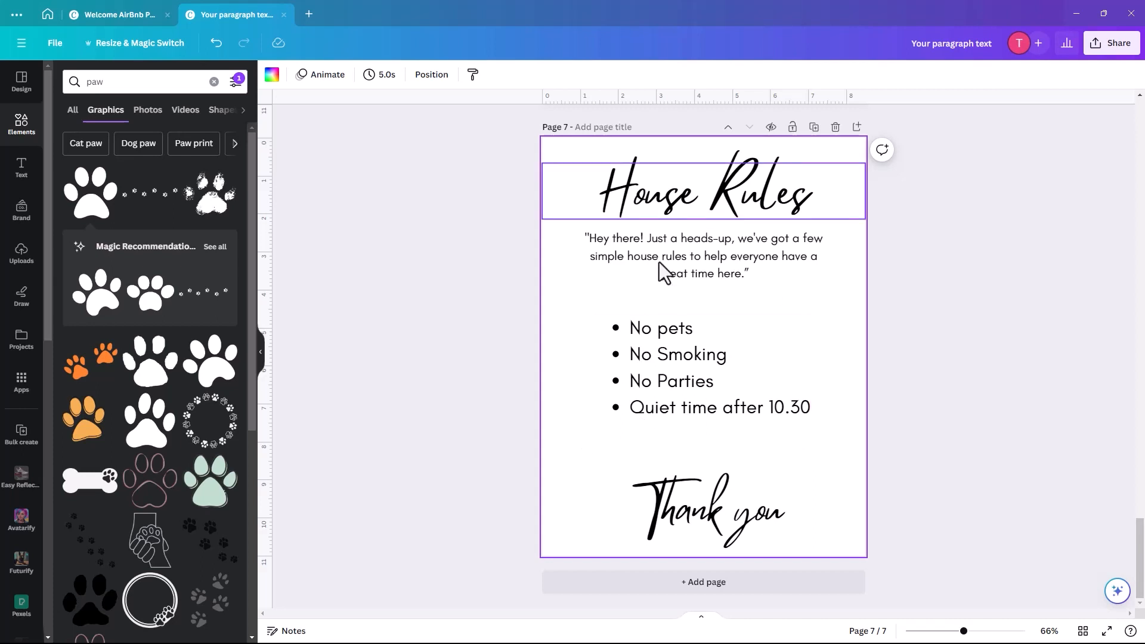
- Duplicate the House Rules page as page 8 and change its heading to 'Things to Do'
left_click(686, 293)
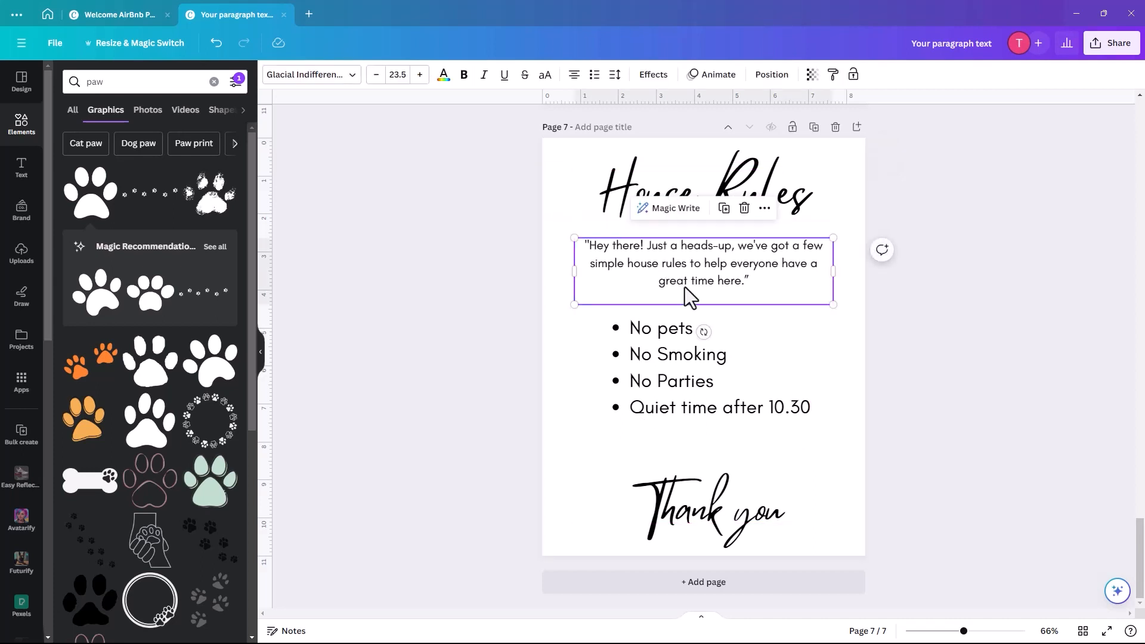
left_click(814, 127)
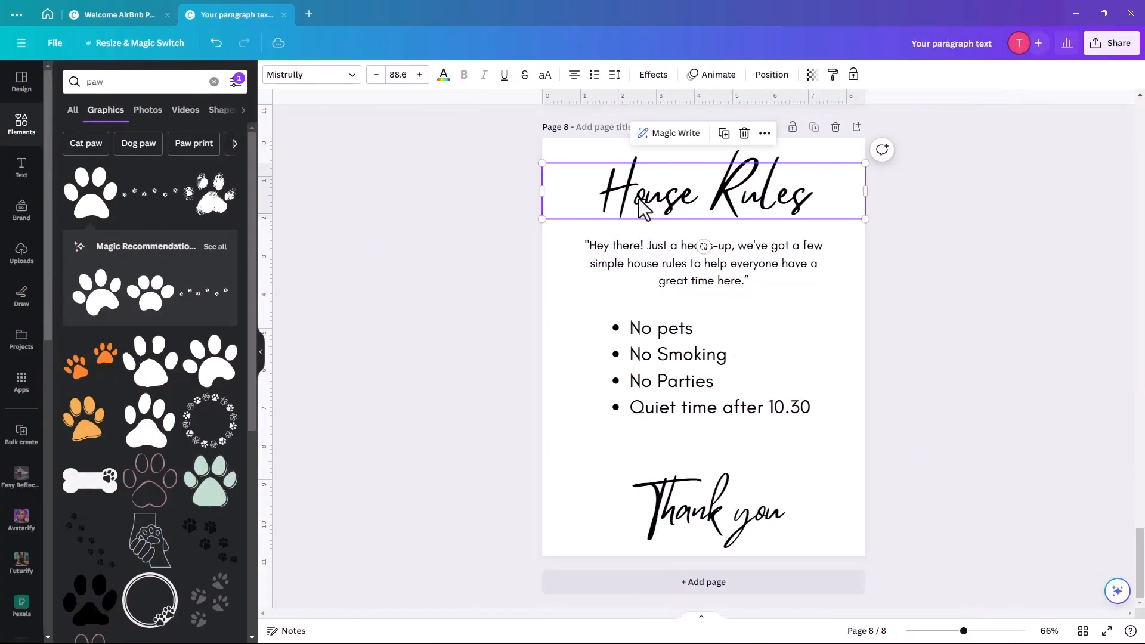
double_click(638, 199)
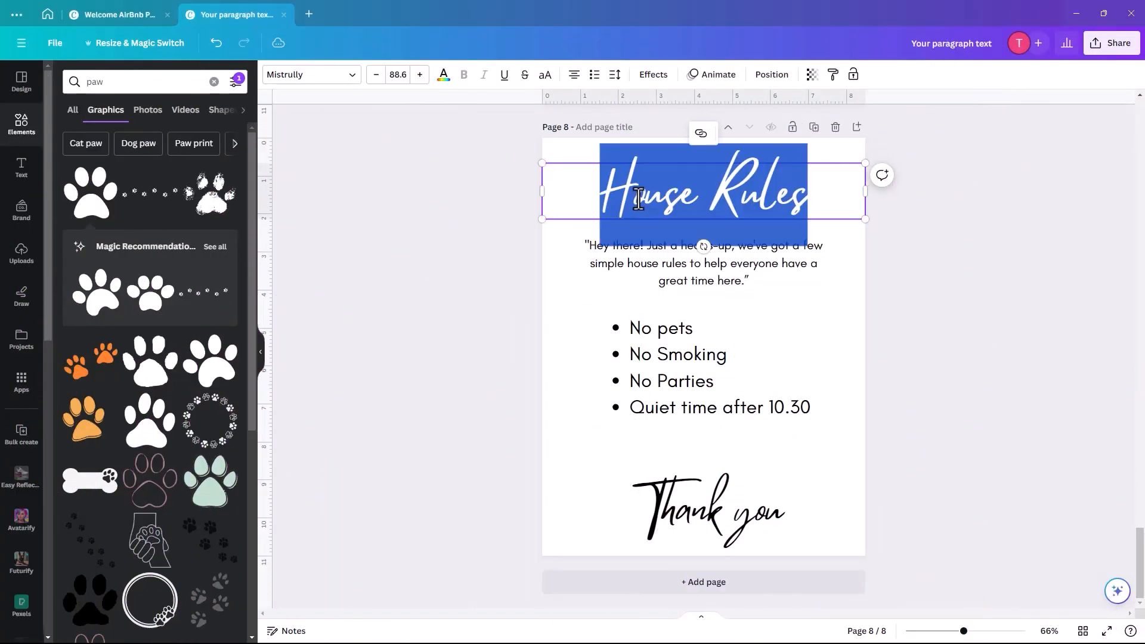
type("T")
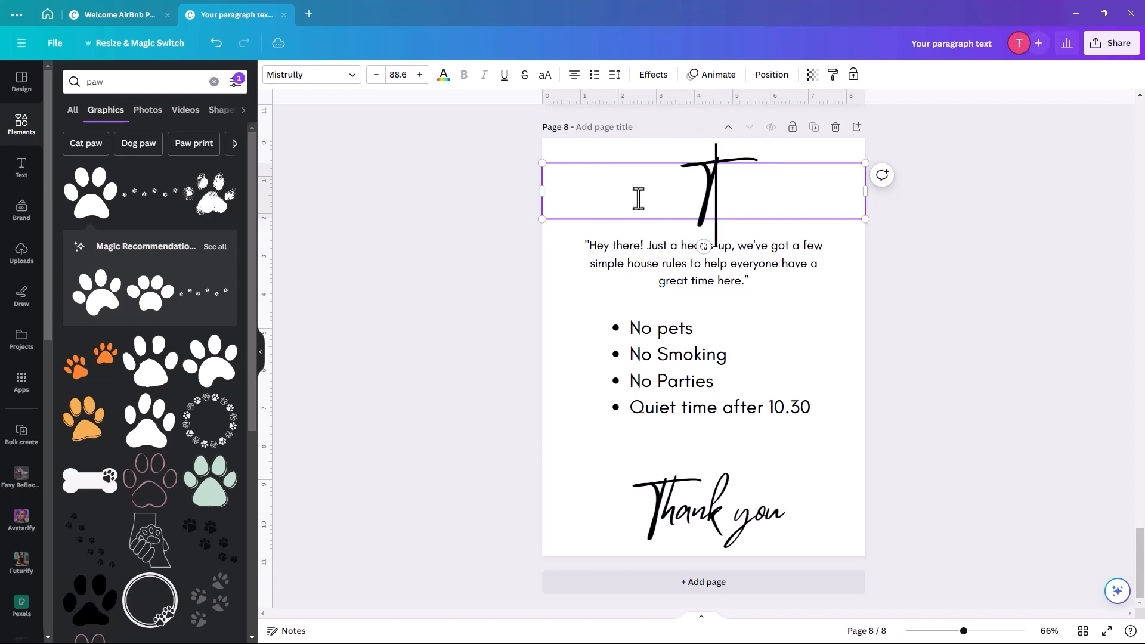
type("hings to DO")
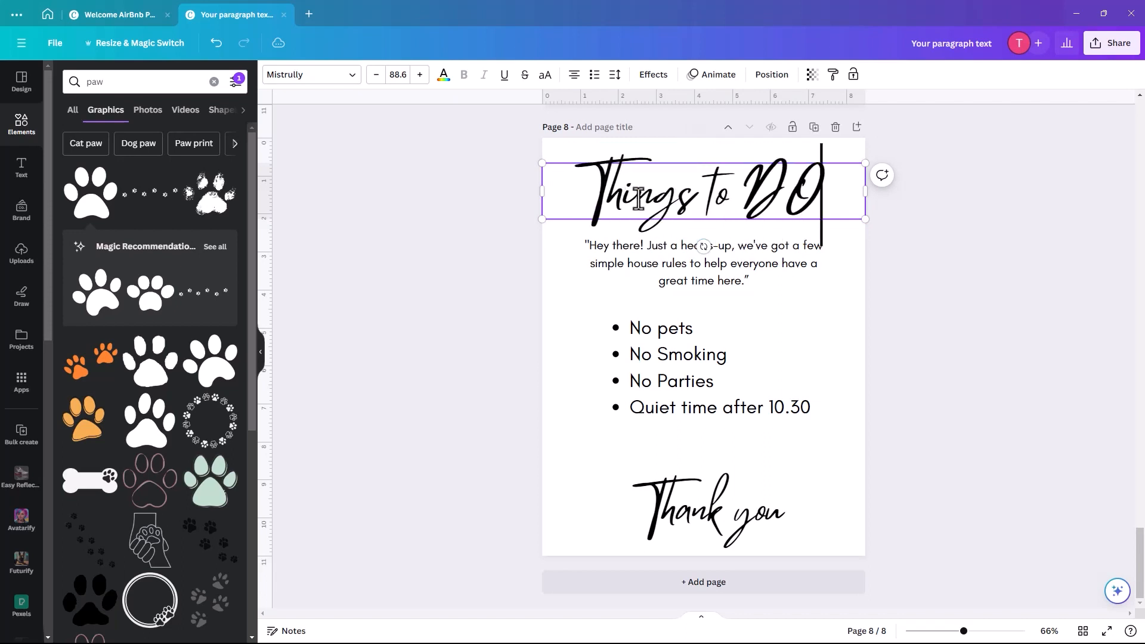
key("BackSpace")
type("o")
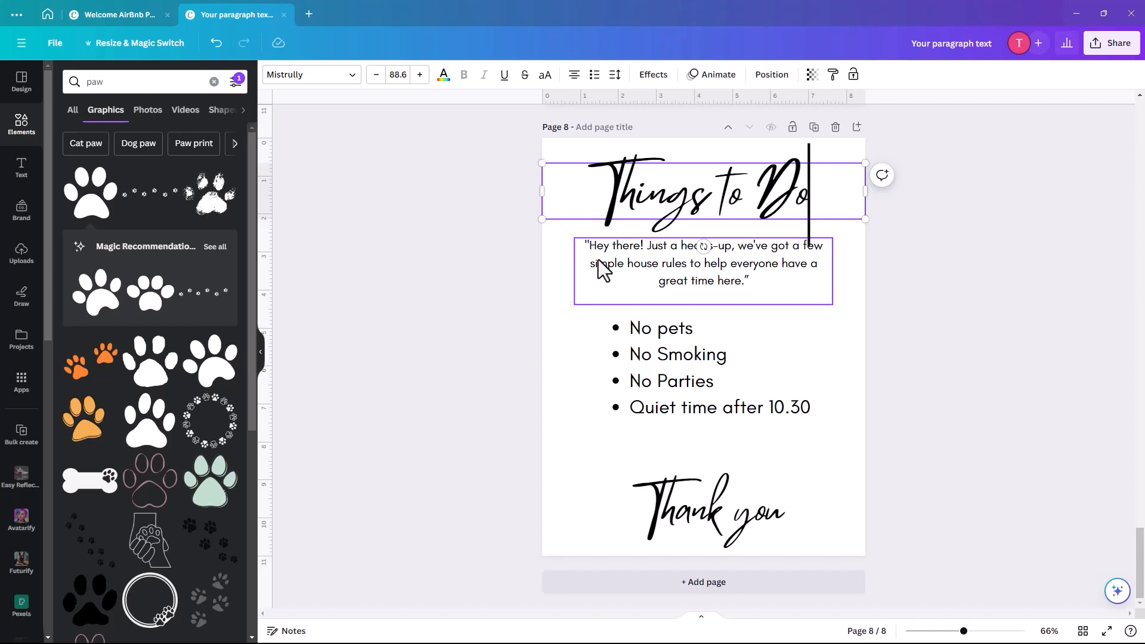
left_click(602, 268)
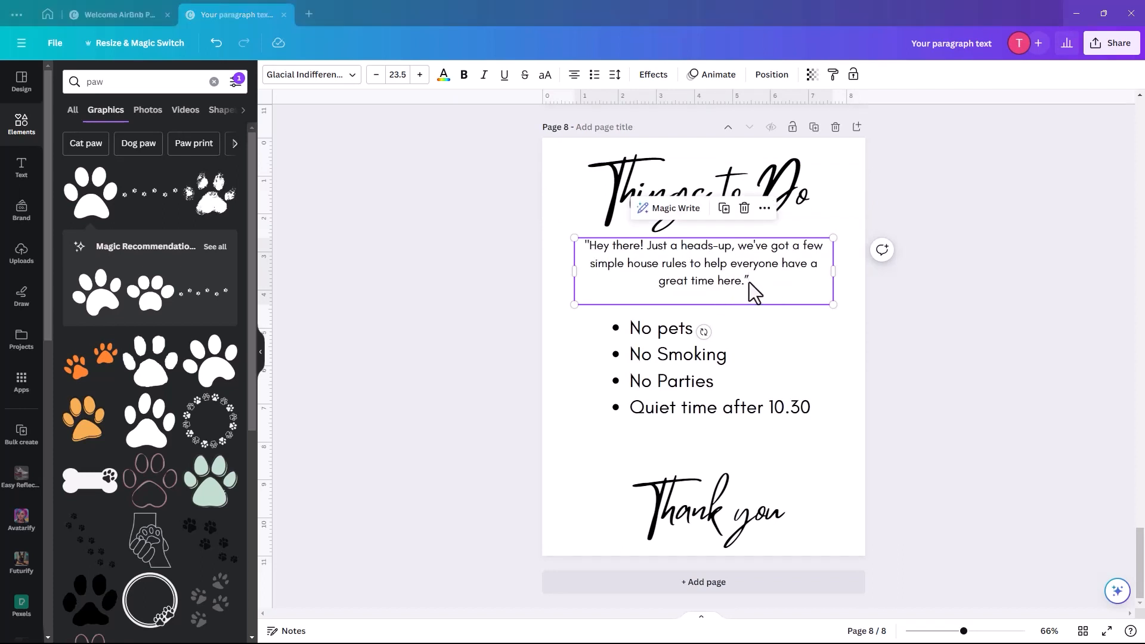
- Replace the quote with the pasted 'Experience [Location] Like a Local' tagline, breaking it after 'Local:'
left_click(749, 281)
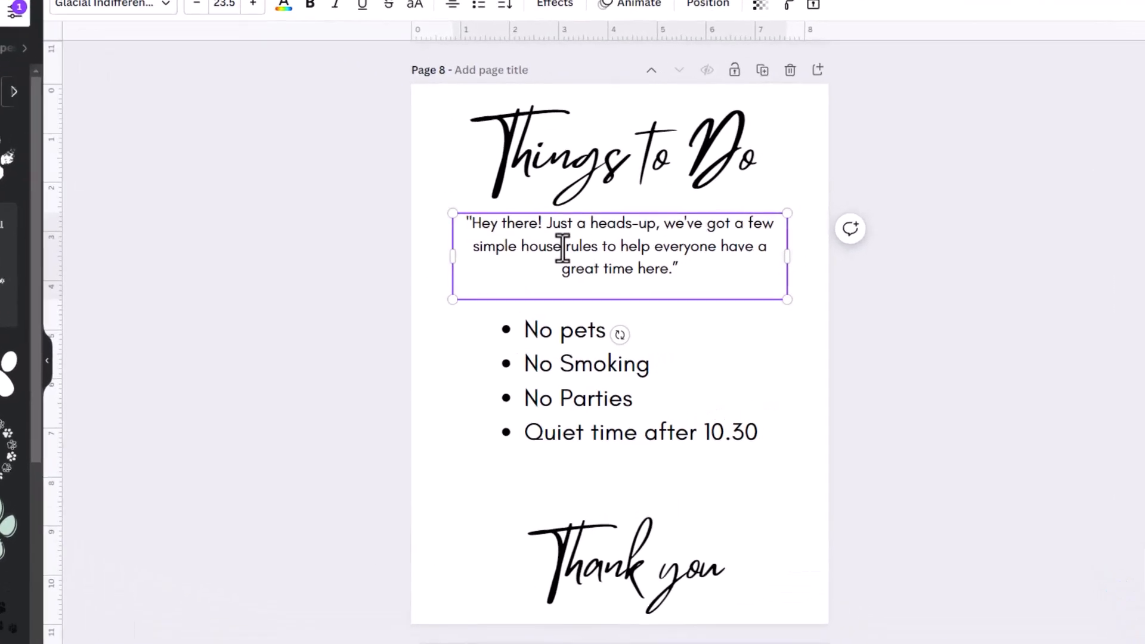
triple_click(659, 266)
type("\"Experience [Location] Like a Local: Insider Tips and Hidden Gems Await!\"")
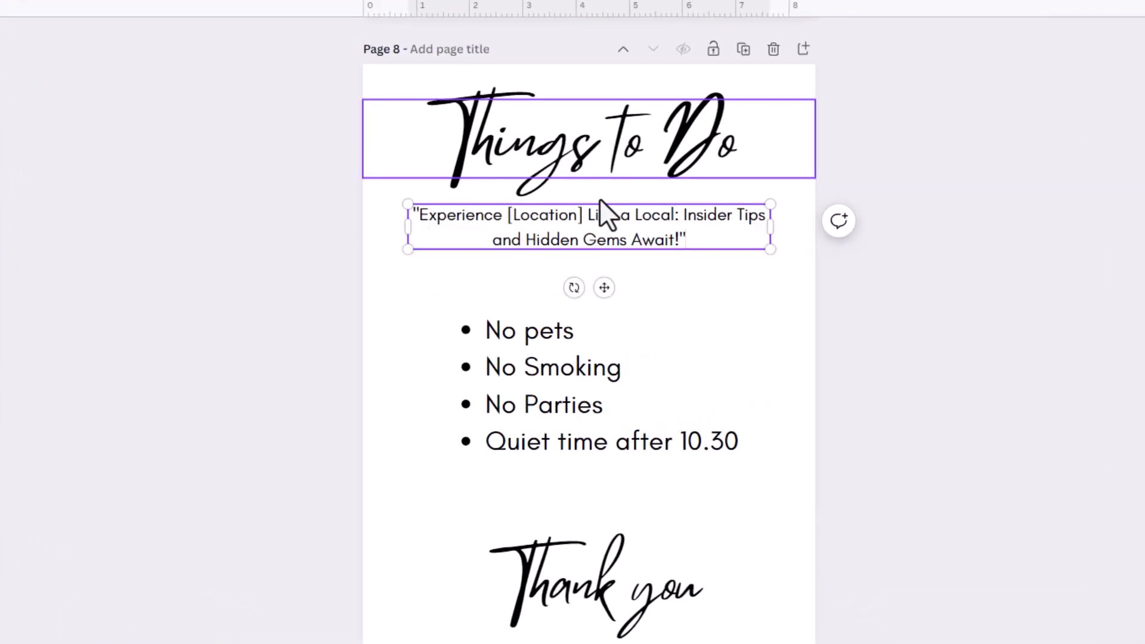
double_click(547, 218)
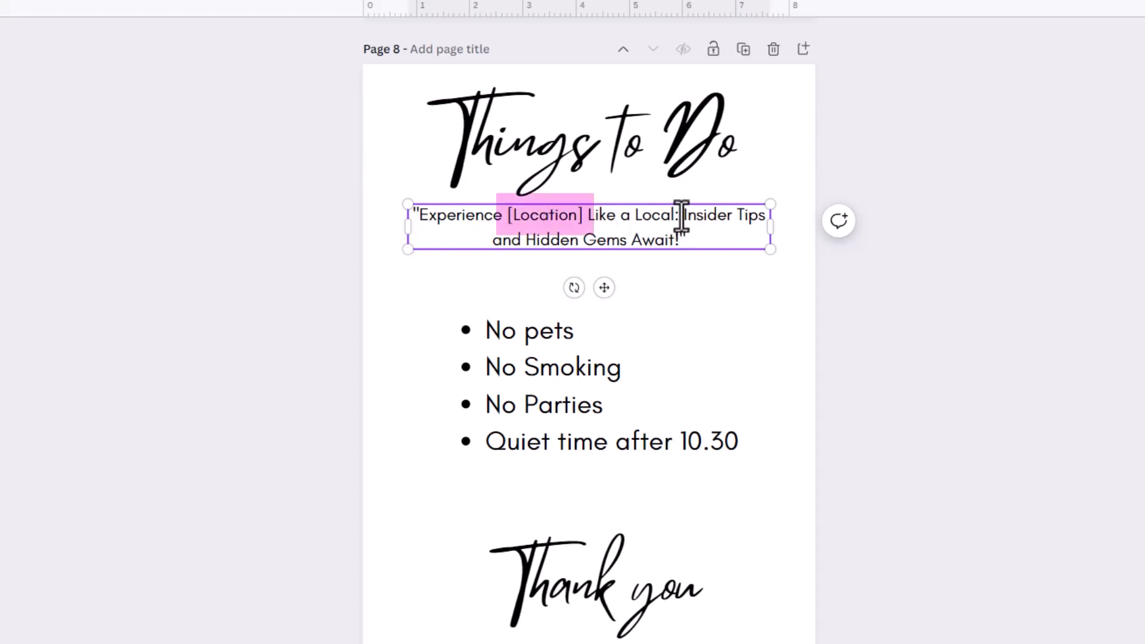
left_click(676, 219)
key("Return")
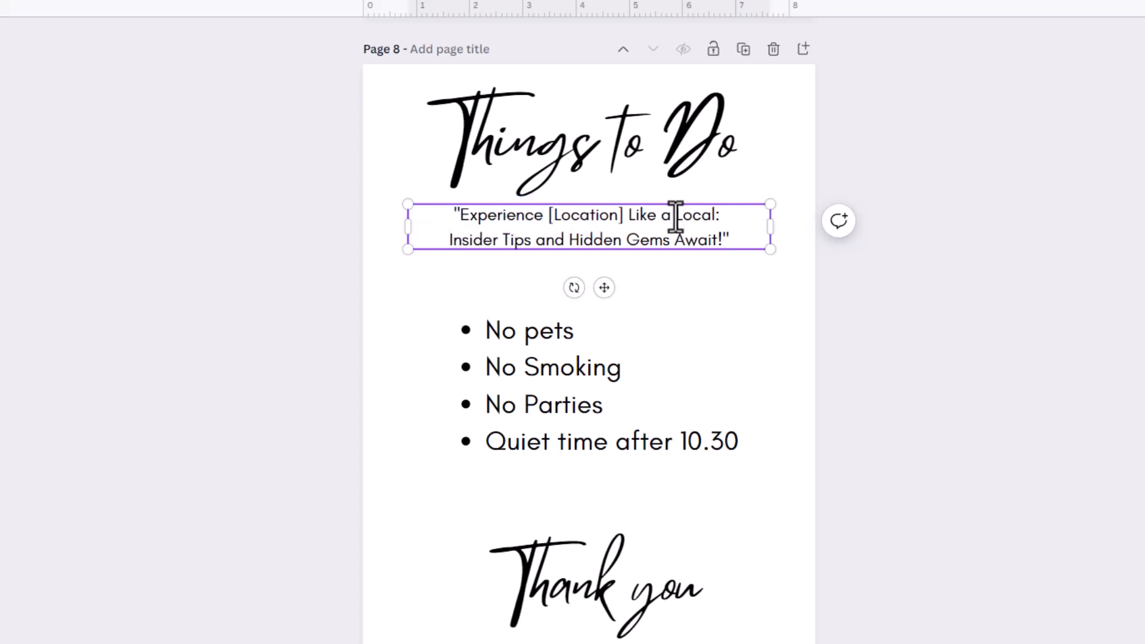
- Delete the bulleted rules list and the Thank you text
left_click(525, 397)
key("Delete")
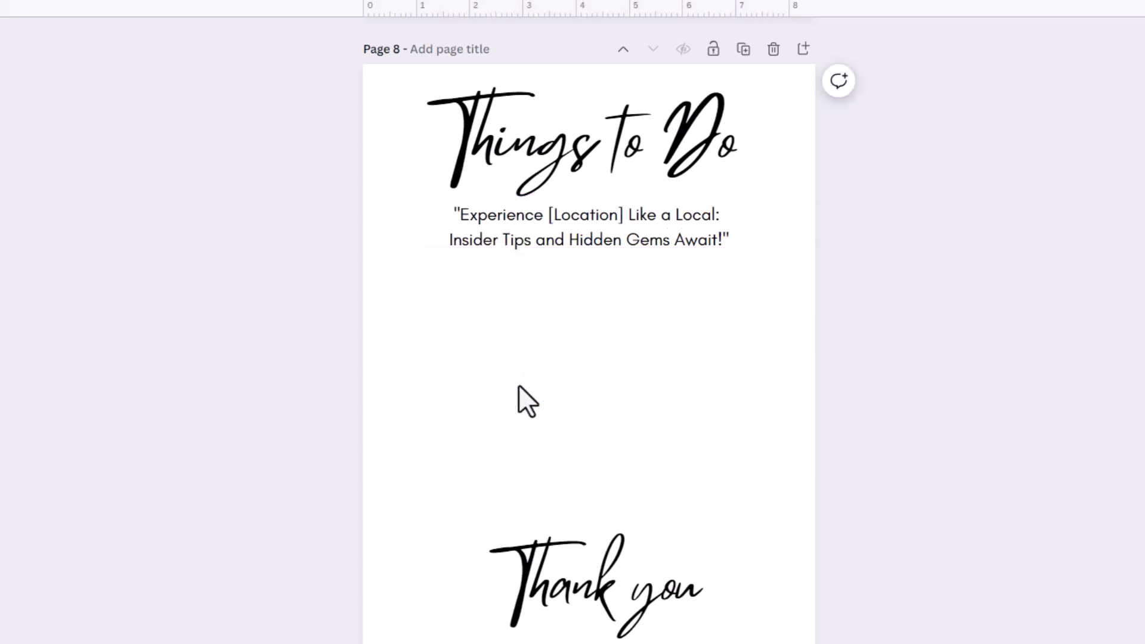
left_click(552, 567)
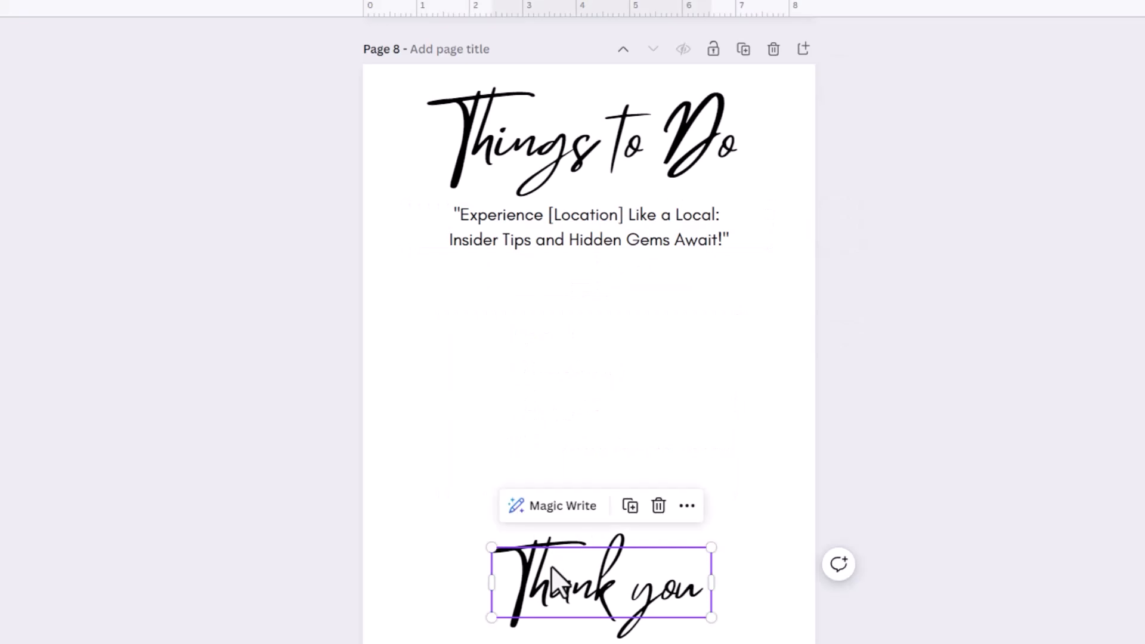
key("Delete")
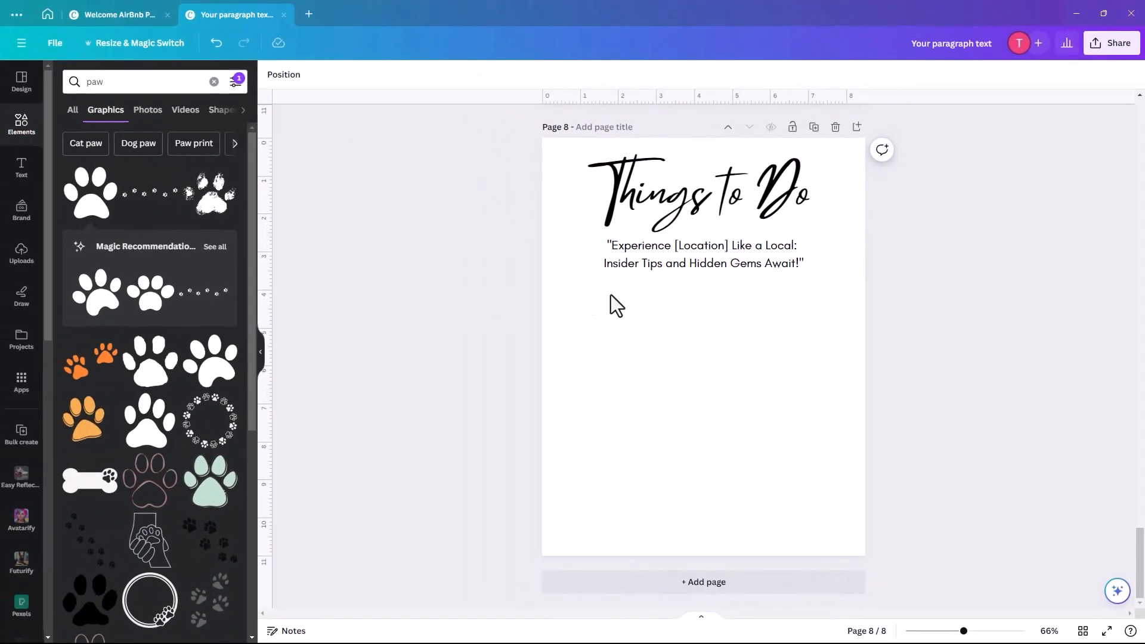
- Add a FOOD heading text box below the tagline on page 8
left_click(21, 168)
key("t")
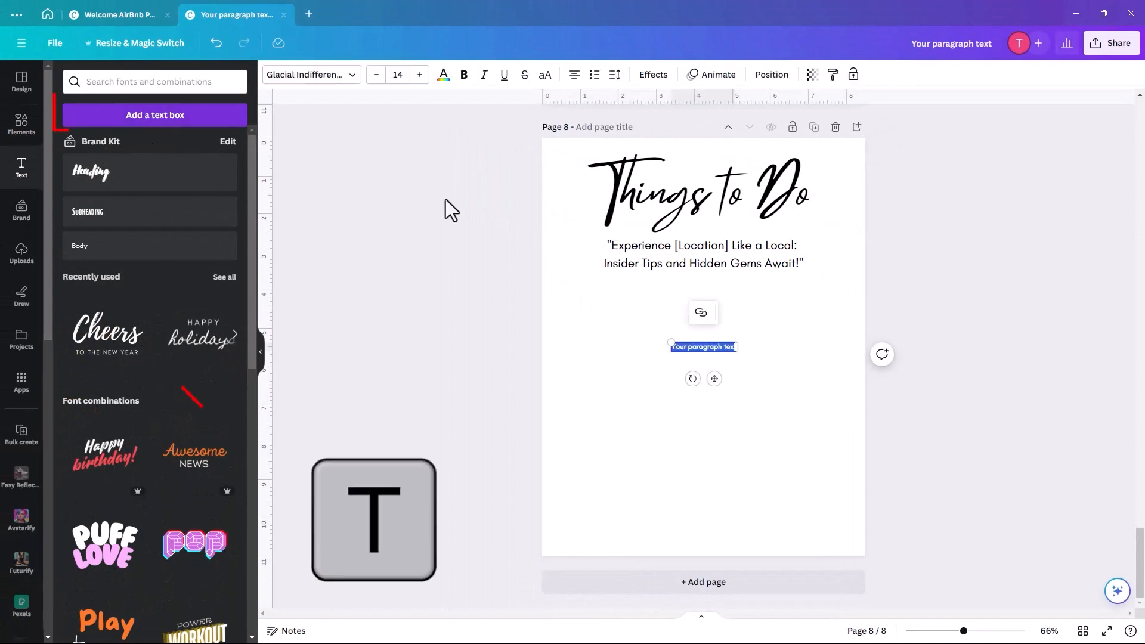
mouse_move(687, 349)
left_mouse_down()
mouse_move(541, 294)
mouse_move(601, 308)
left_mouse_up()
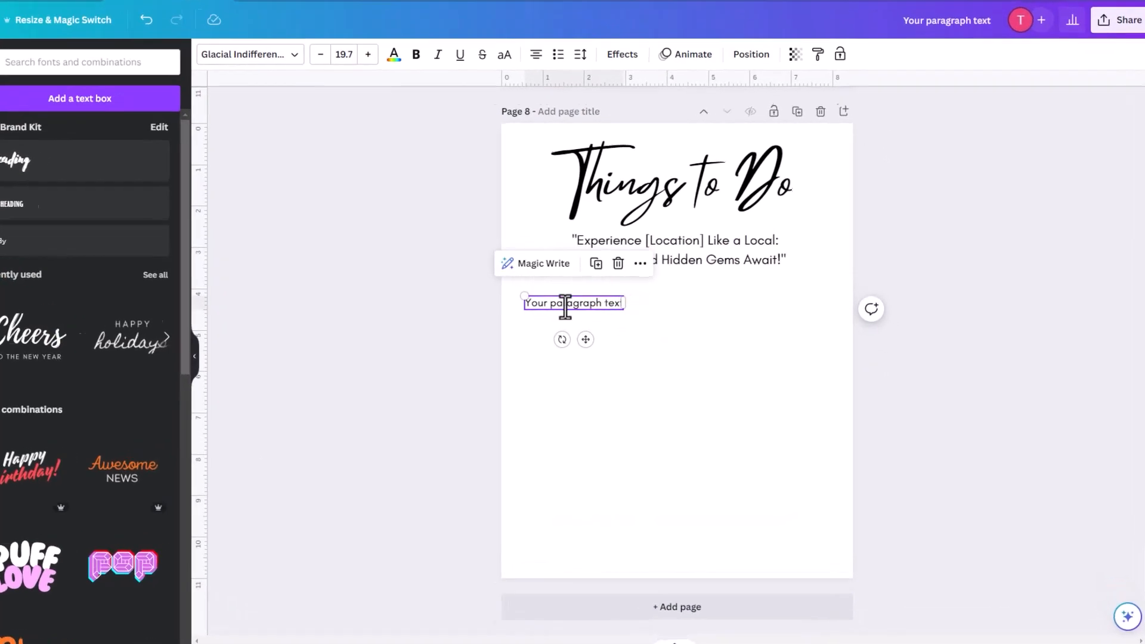
double_click(565, 307)
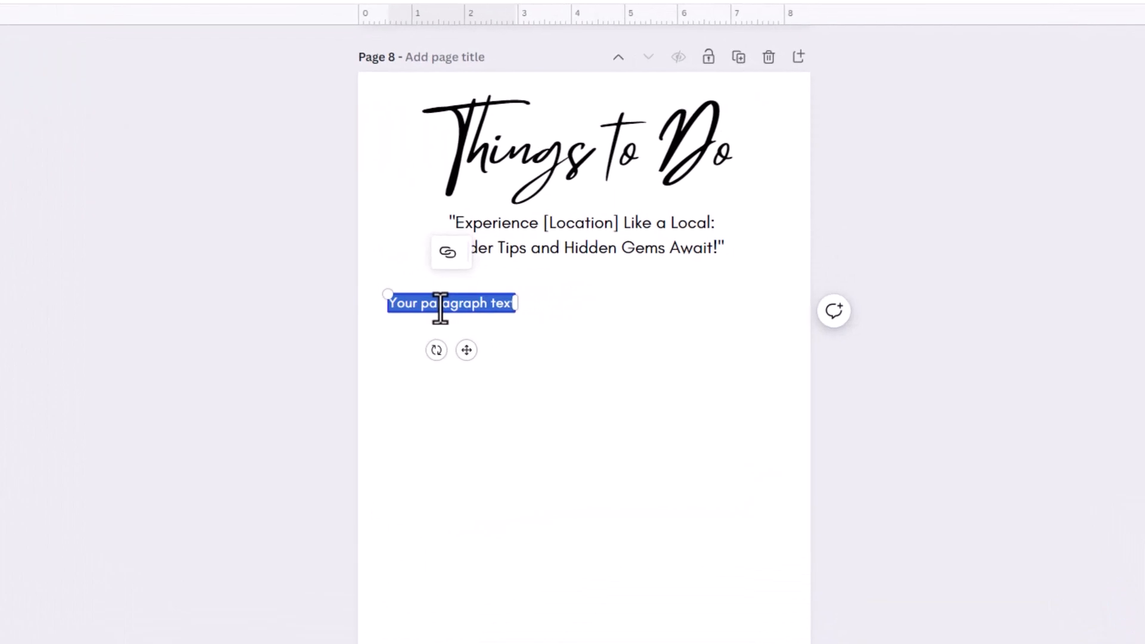
type("Loc")
type("D")
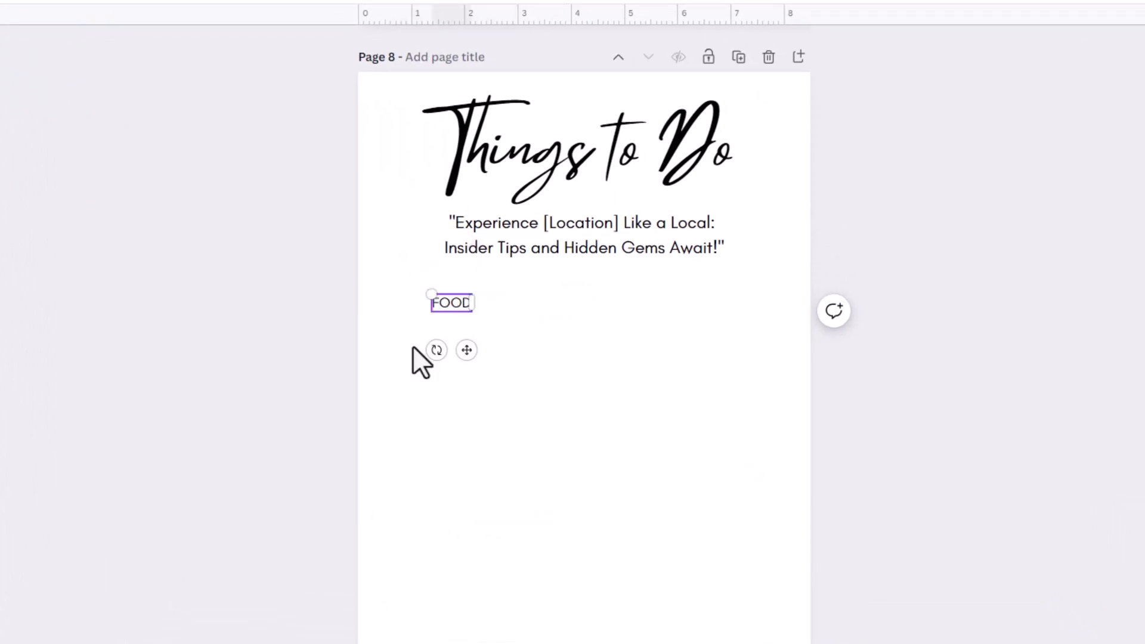
left_click_drag(429, 292, 399, 279)
- Duplicate the FOOD heading to its right and change the copy to 'Things to See'
left_click(437, 307)
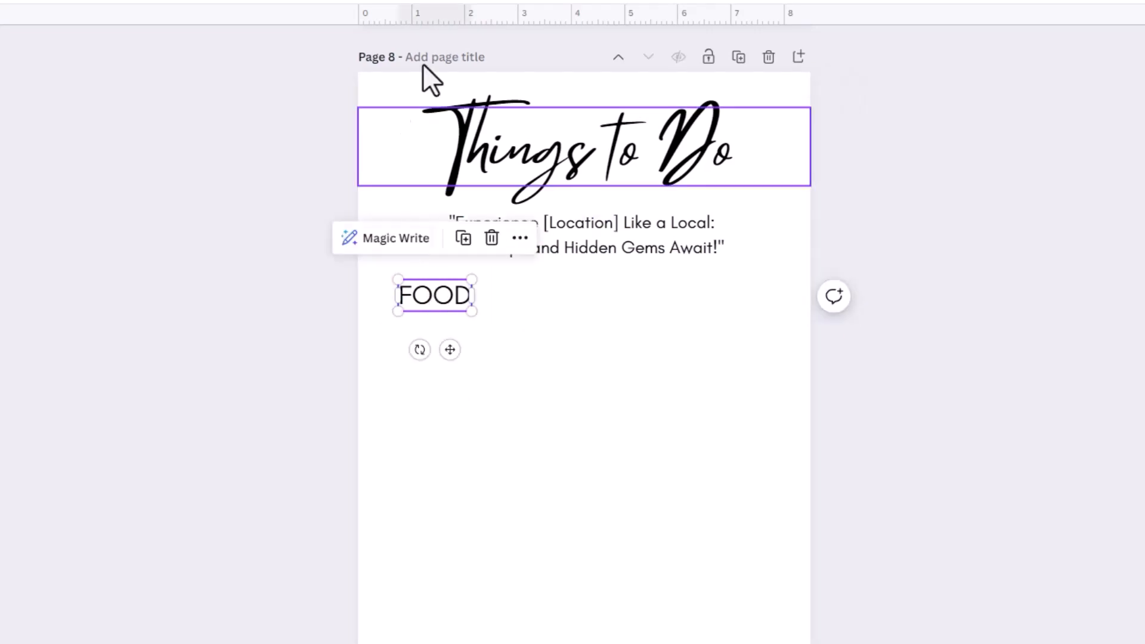
left_click(464, 240)
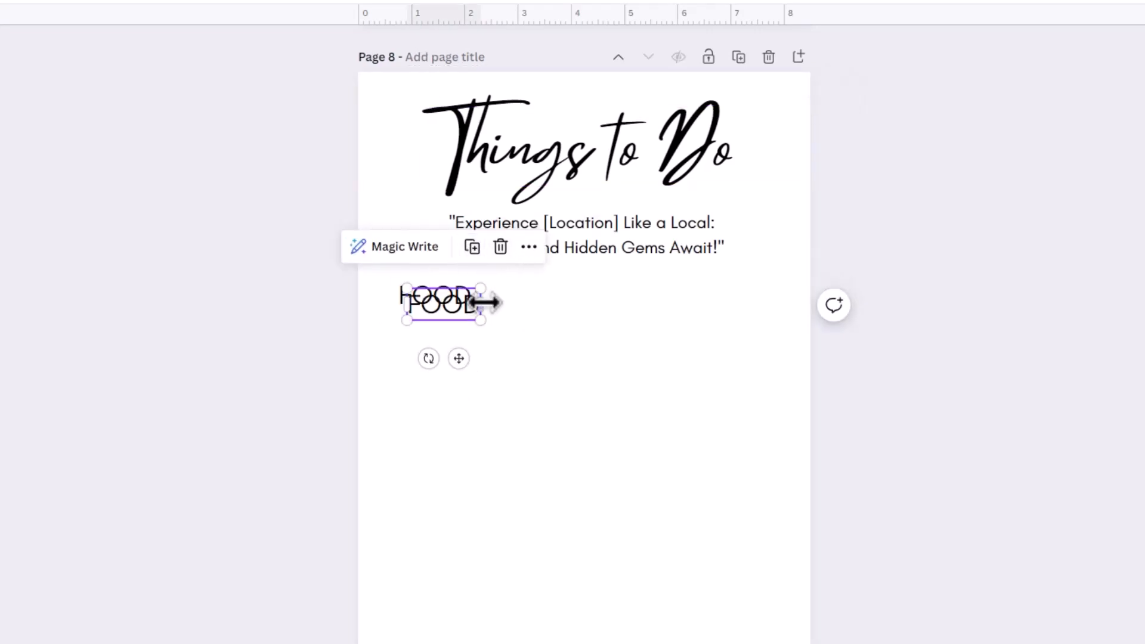
left_click_drag(471, 302, 696, 297)
double_click(695, 297)
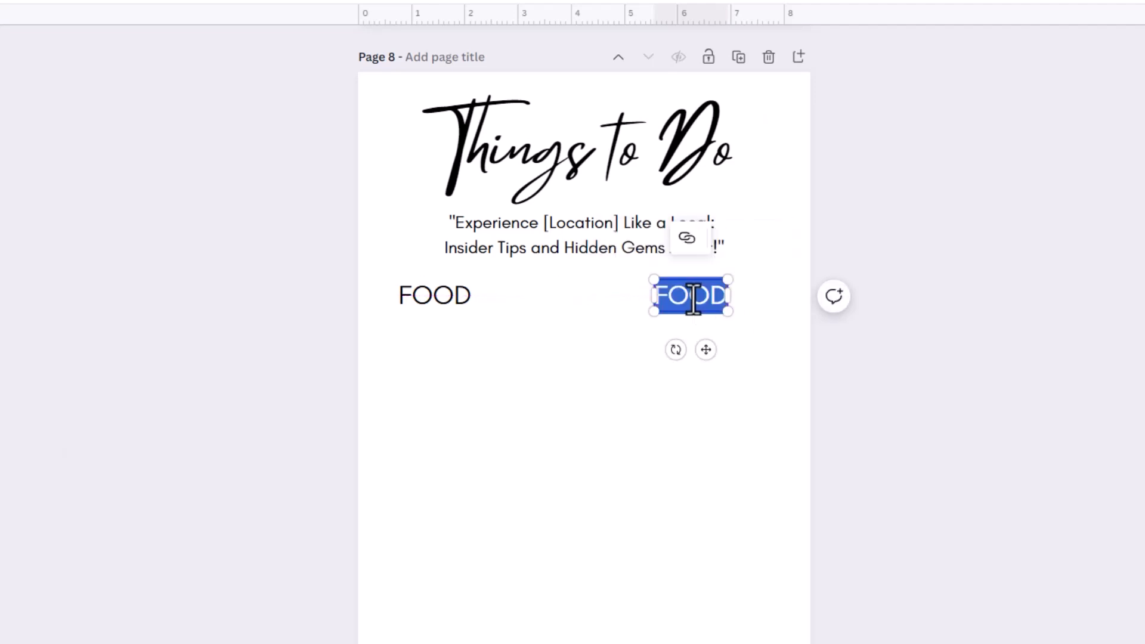
key("BackSpace")
type("Things to")
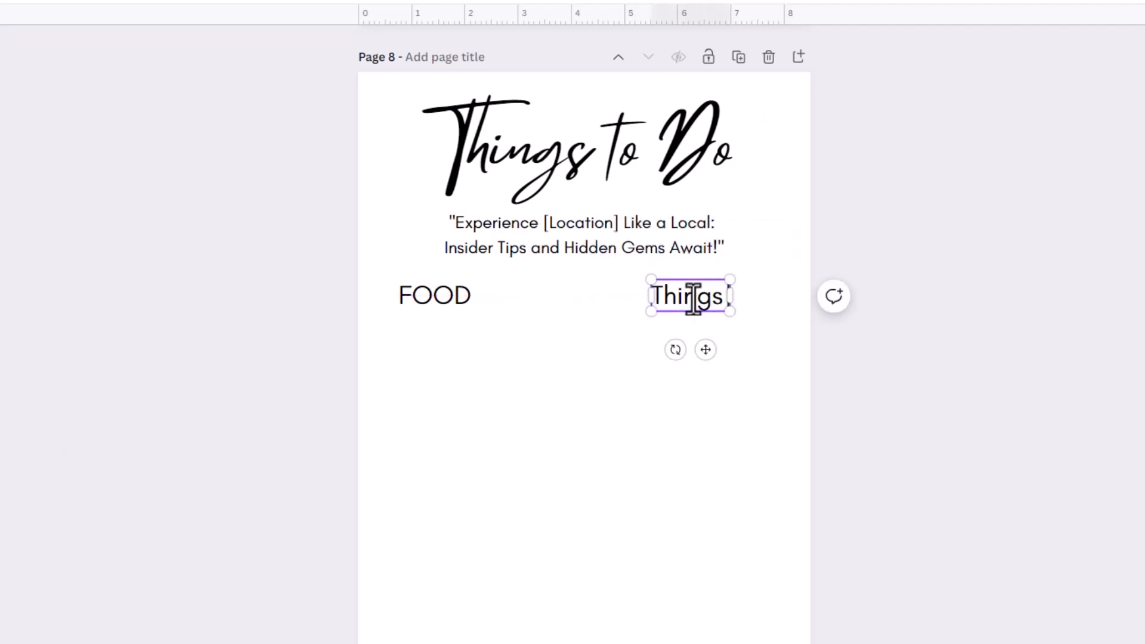
type(" See")
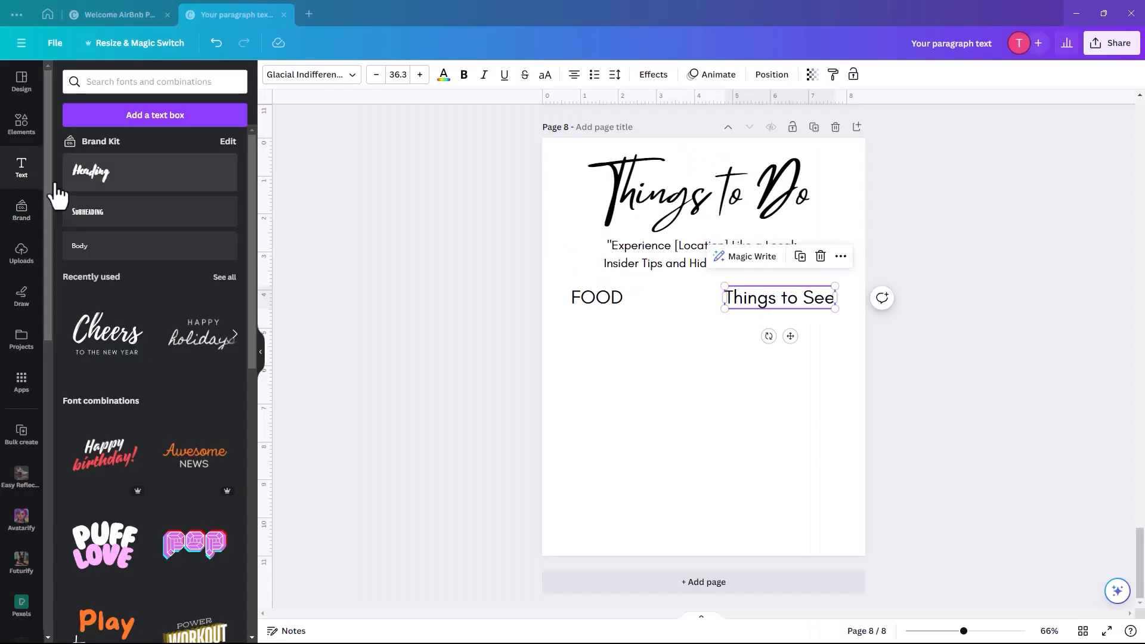
- Show the Elements library with the 'paw' search cleared
left_click(21, 127)
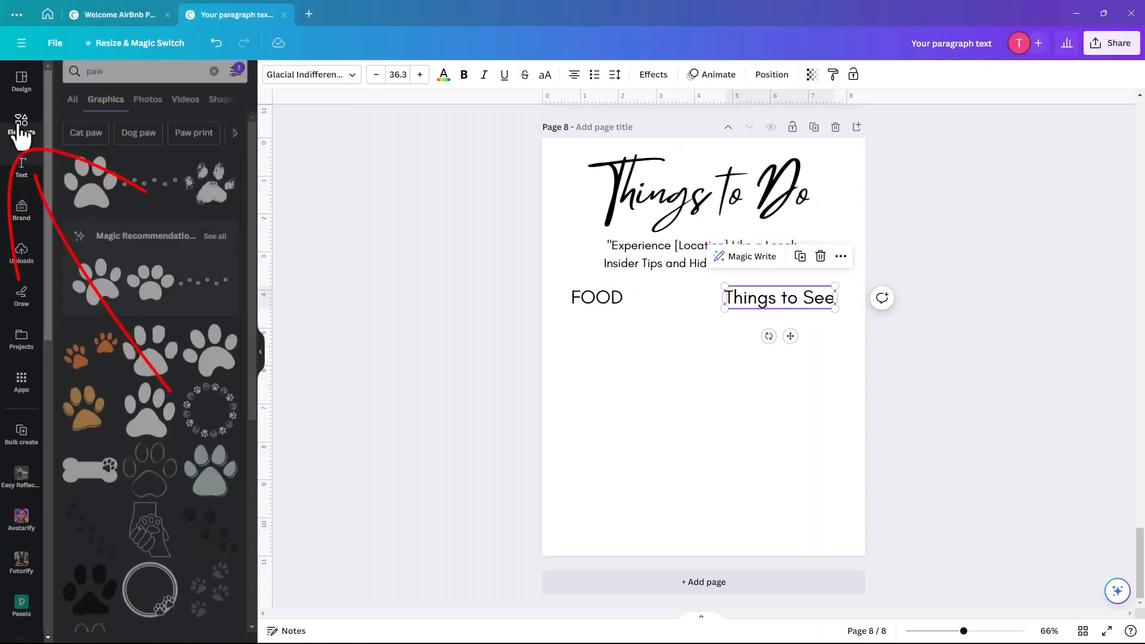
left_click(72, 110)
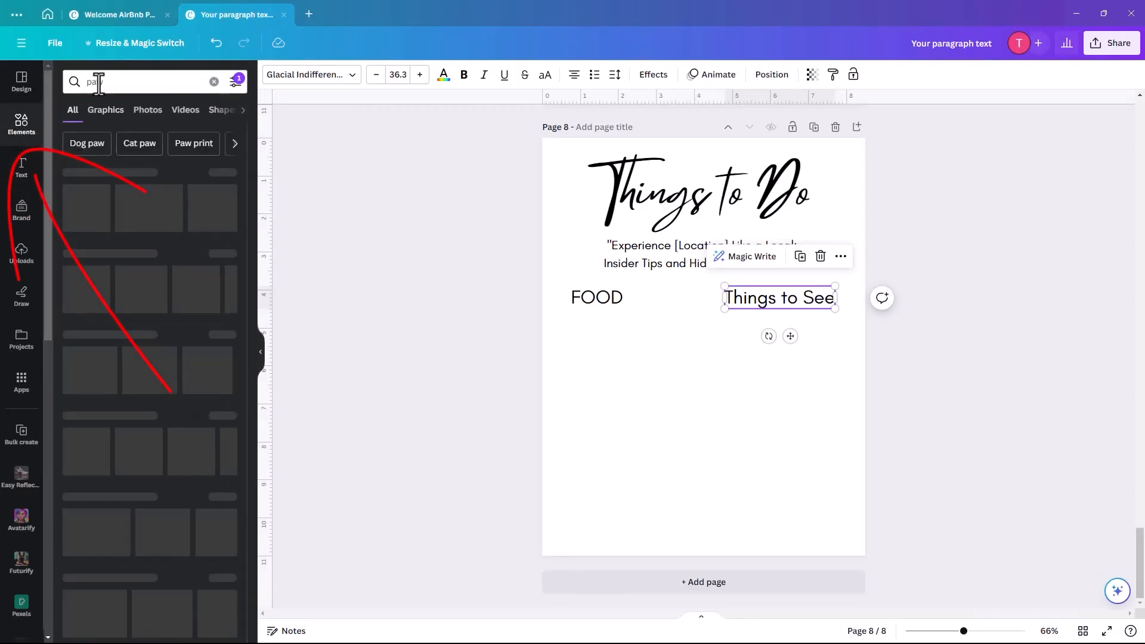
left_click(214, 82)
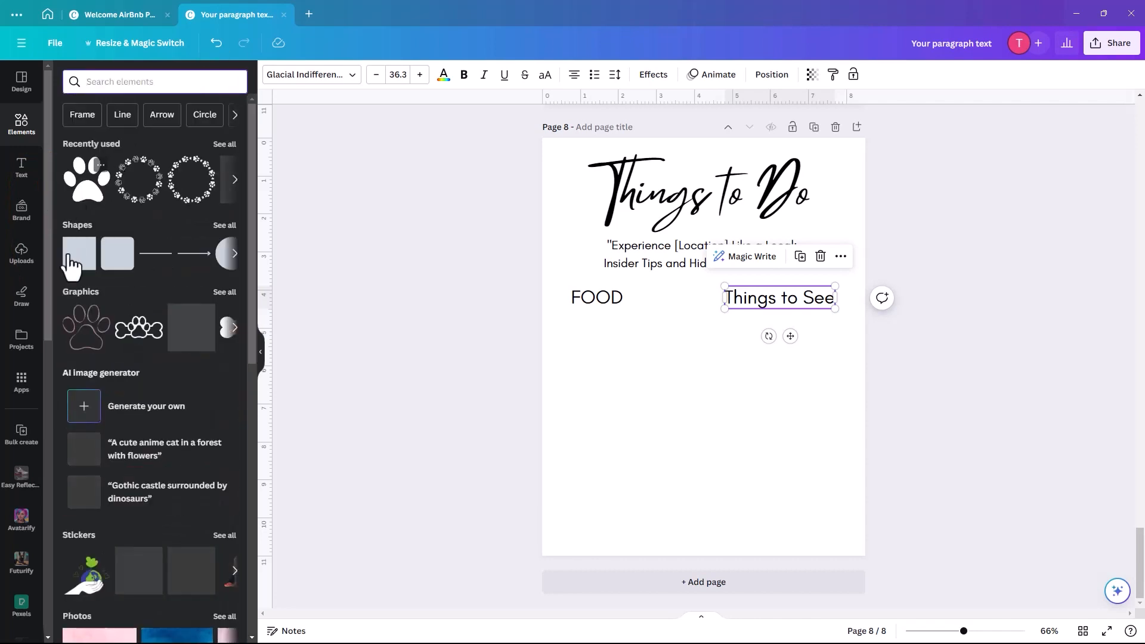
- Place a shortened straight line under FOOD and a copy under Things to See
left_click(156, 255)
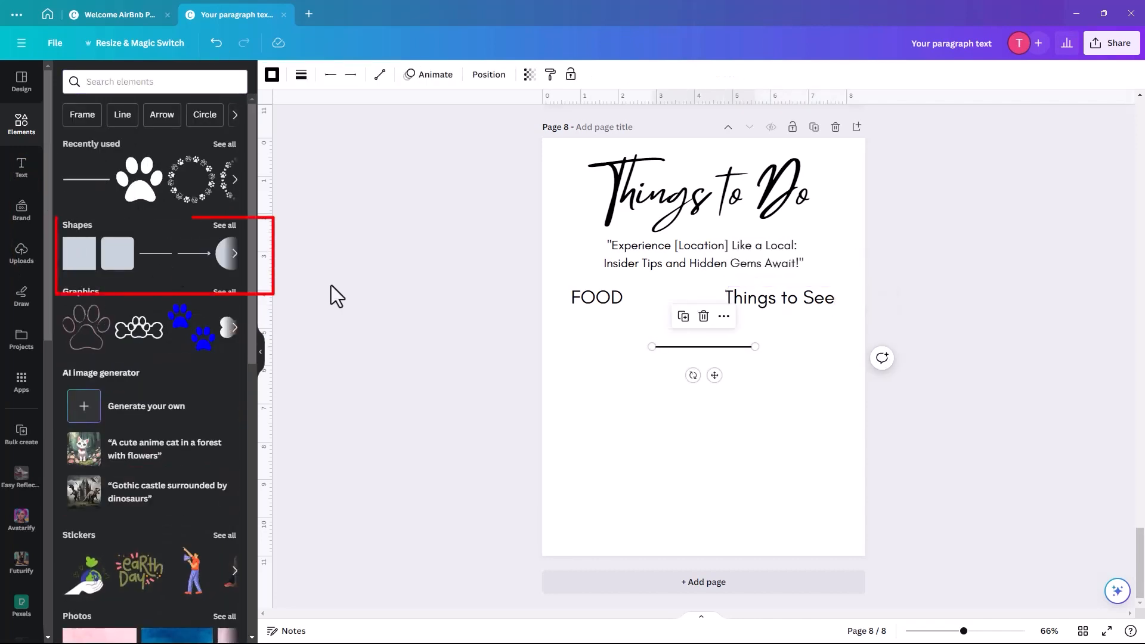
left_click_drag(667, 349, 597, 316)
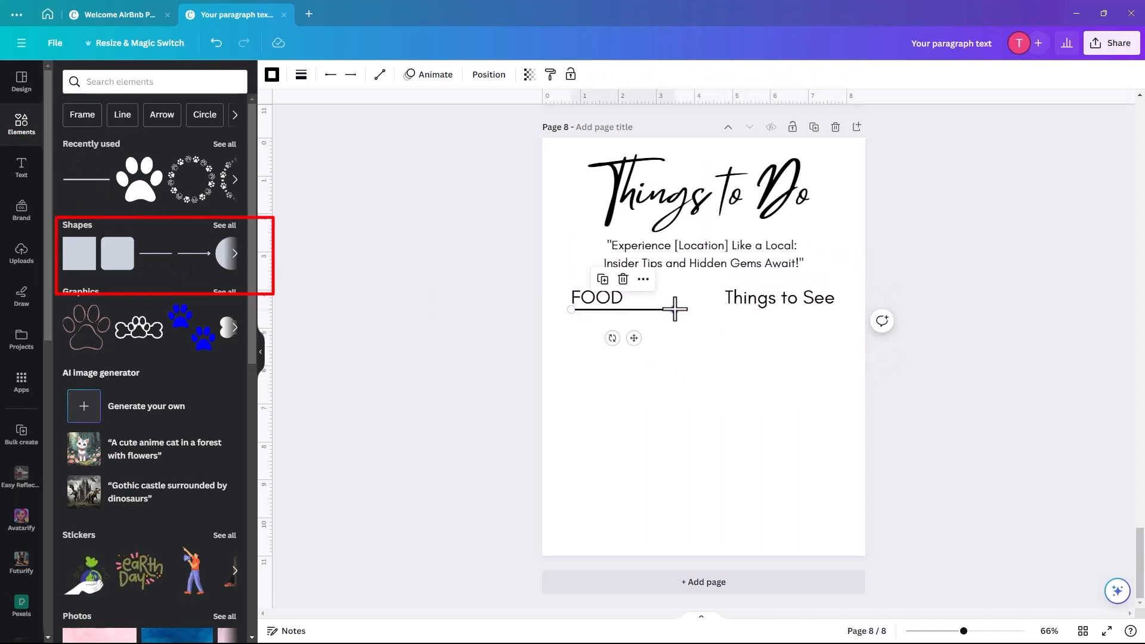
left_click_drag(675, 309, 630, 309)
key("shift")
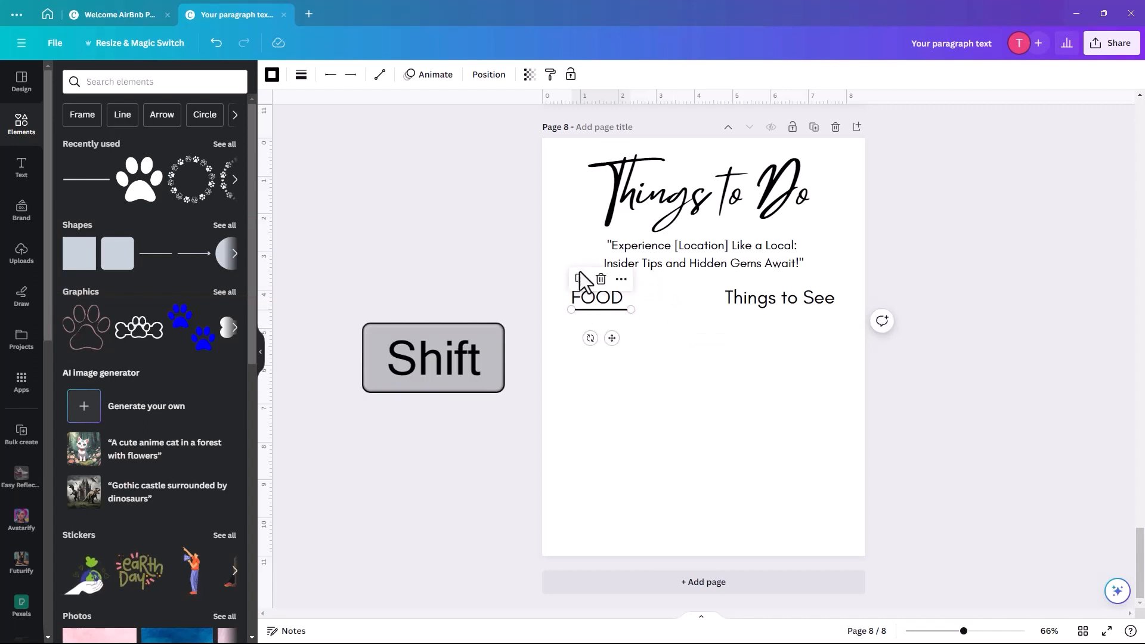
left_click(581, 278)
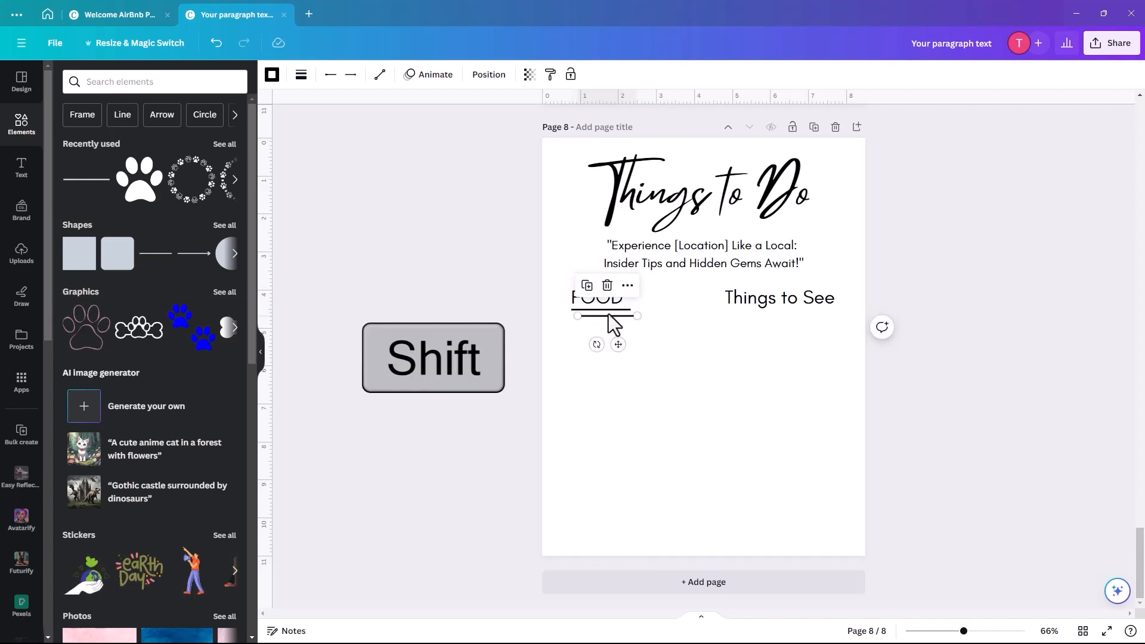
left_click_drag(609, 315, 831, 316)
left_click(606, 378)
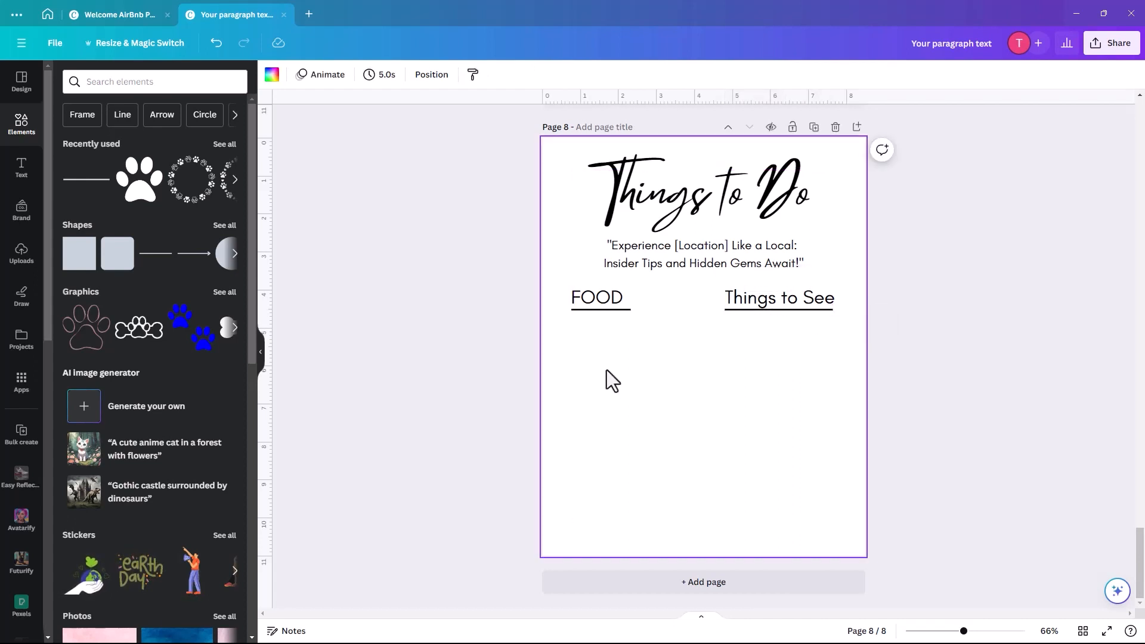
- Add a bold 'Best for Coffee' text box under the FOOD heading
left_click(21, 169)
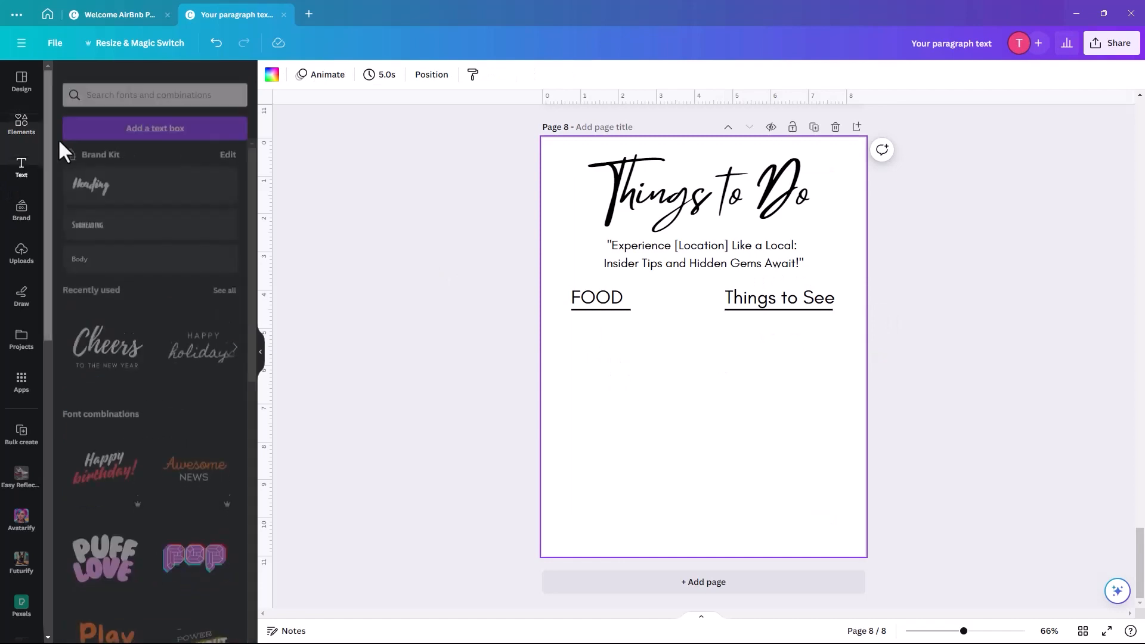
key("t")
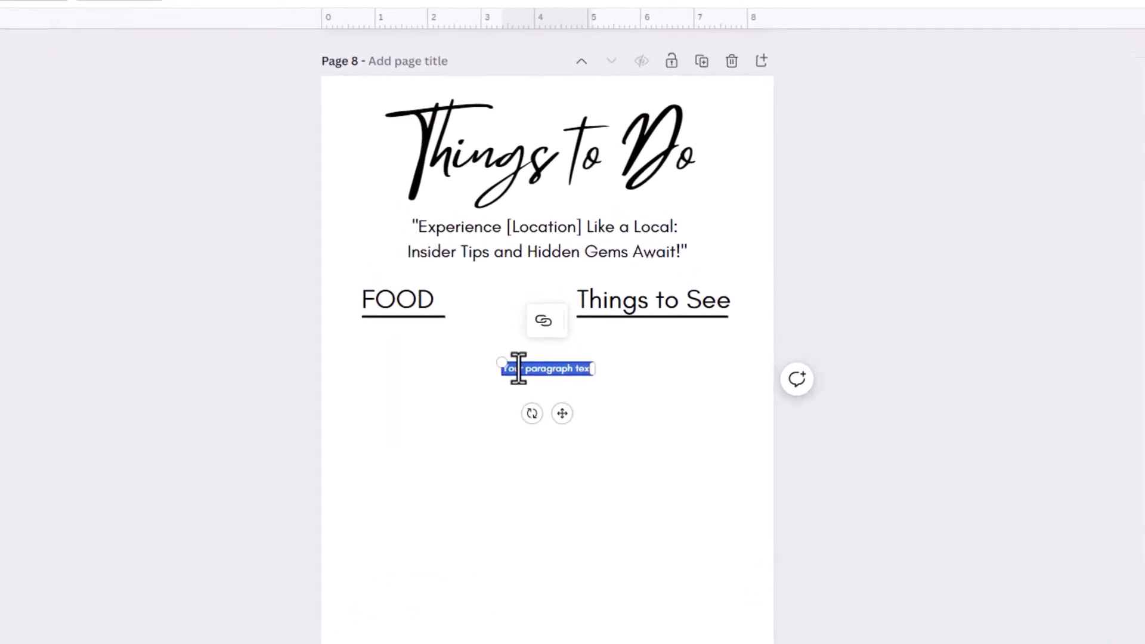
type("Des")
type("t for")
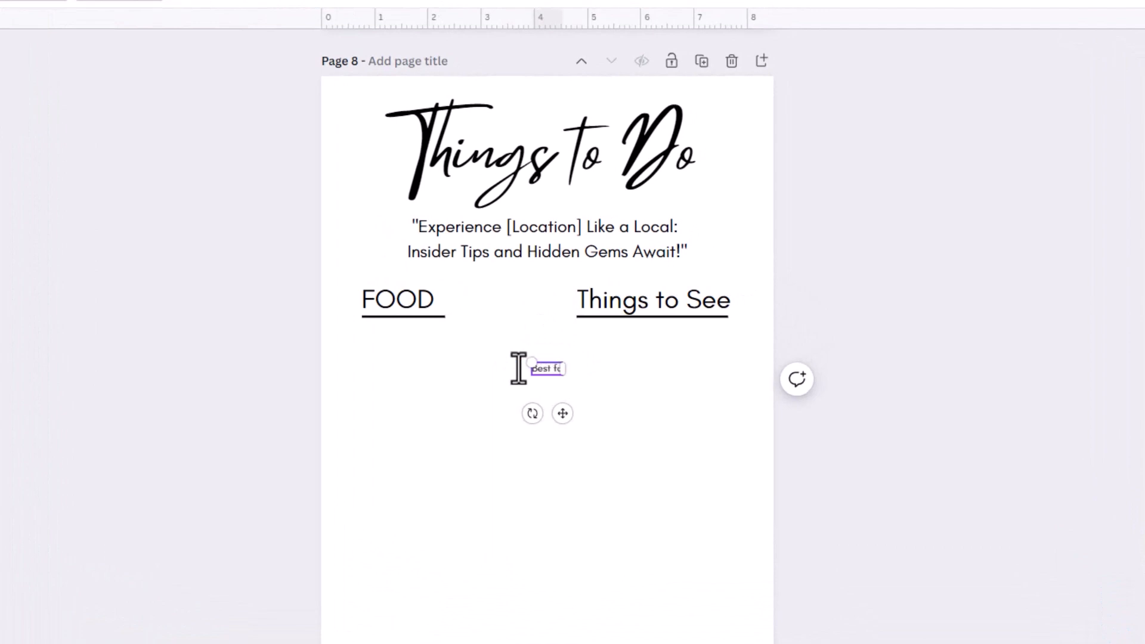
type(" Coffee")
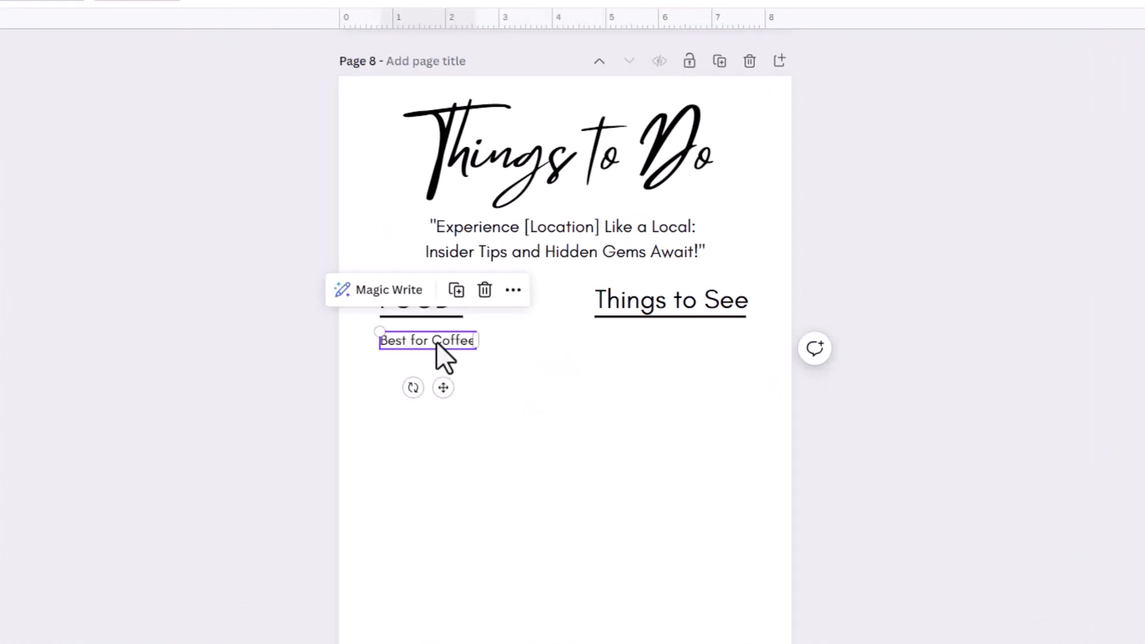
triple_click(436, 341)
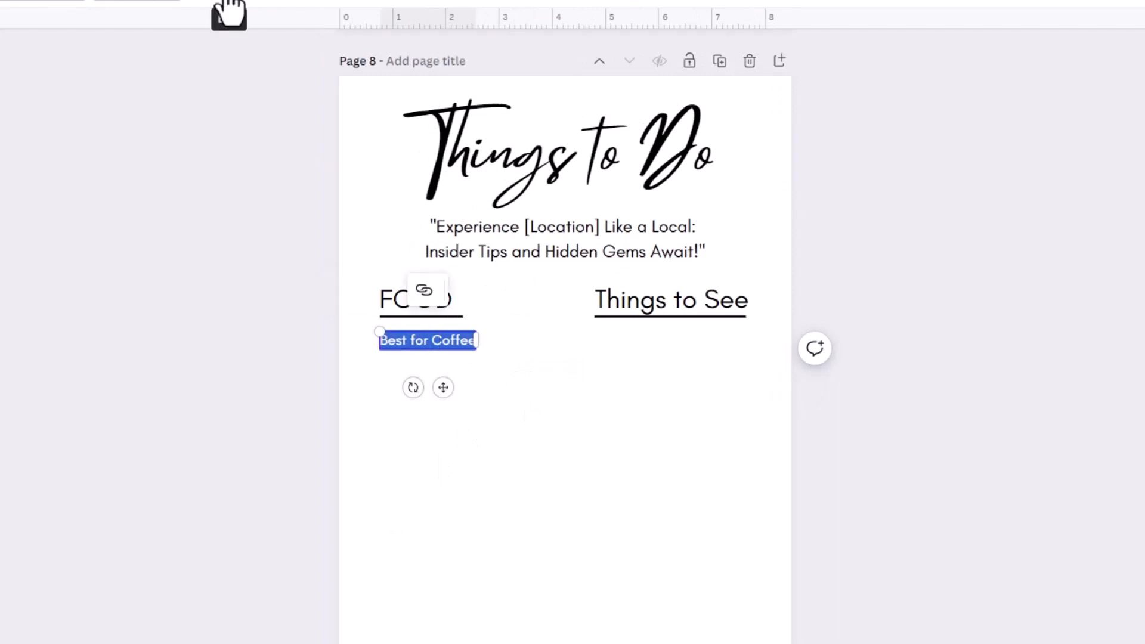
left_click(226, 1)
left_click(430, 365)
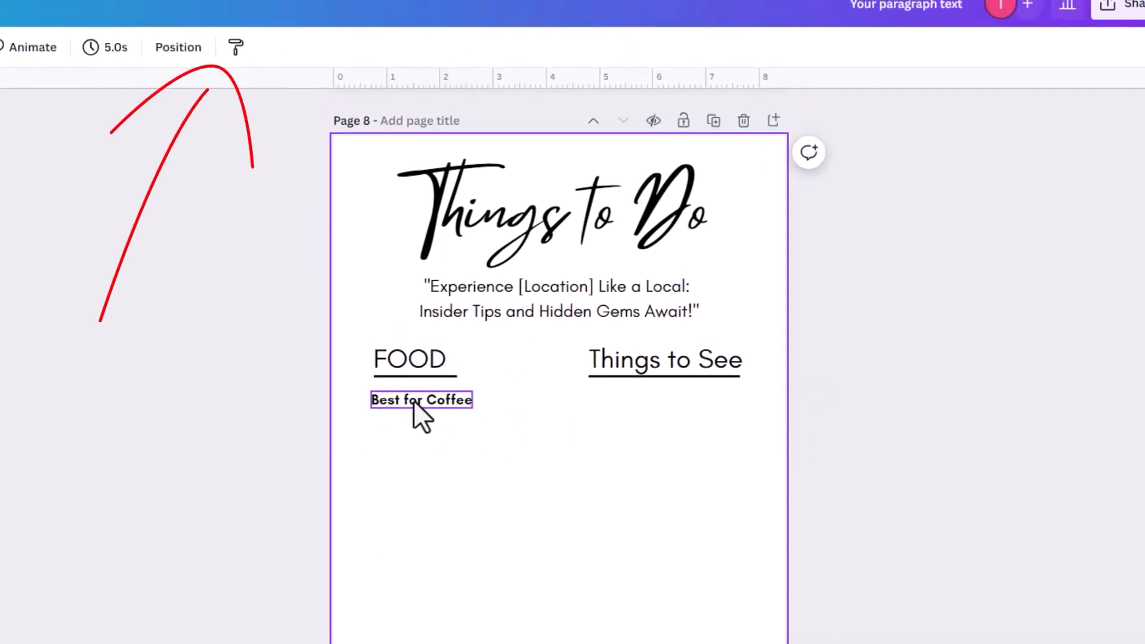
- Duplicate it as a regular-weight 'Address' line aligned directly beneath Best for Coffee
left_click(416, 401)
left_click(450, 349)
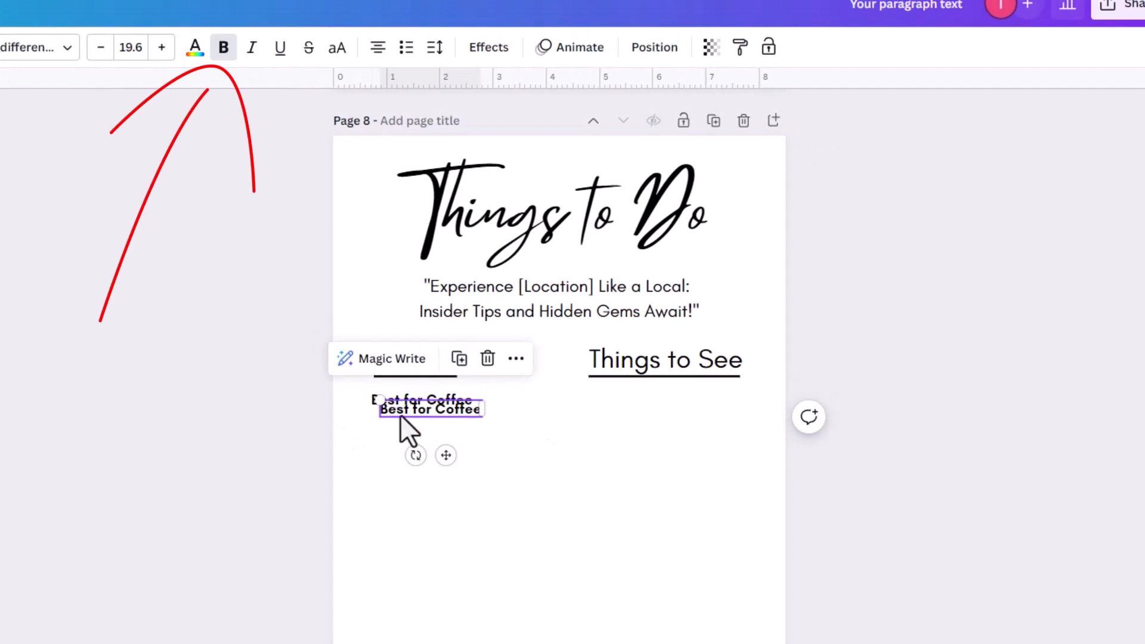
left_click_drag(399, 414, 397, 424)
double_click(406, 421)
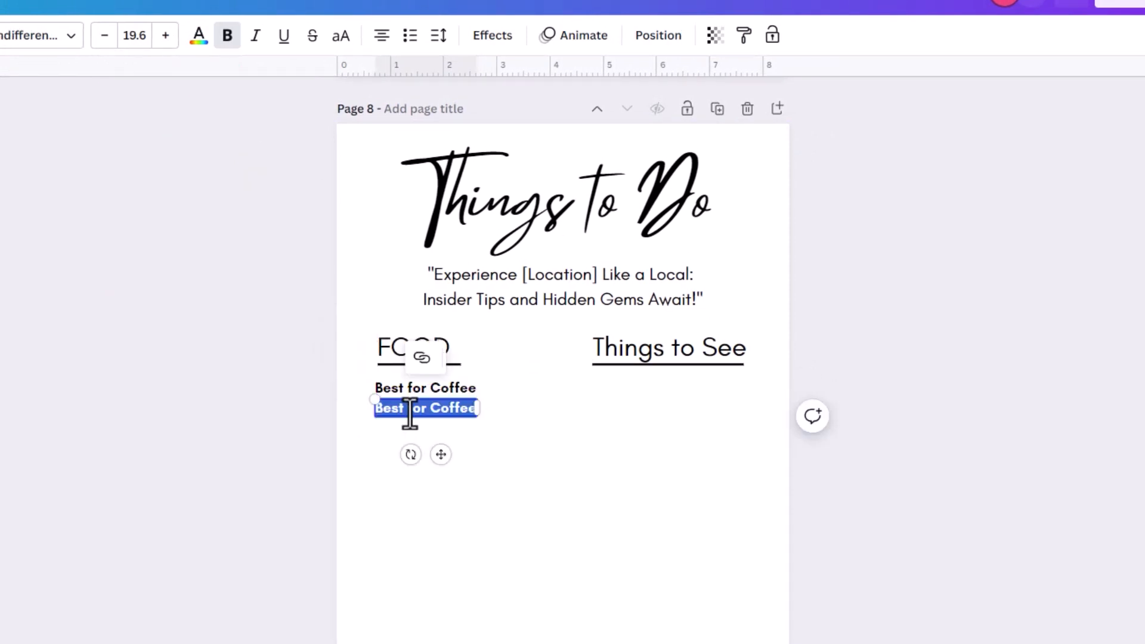
type("Addre")
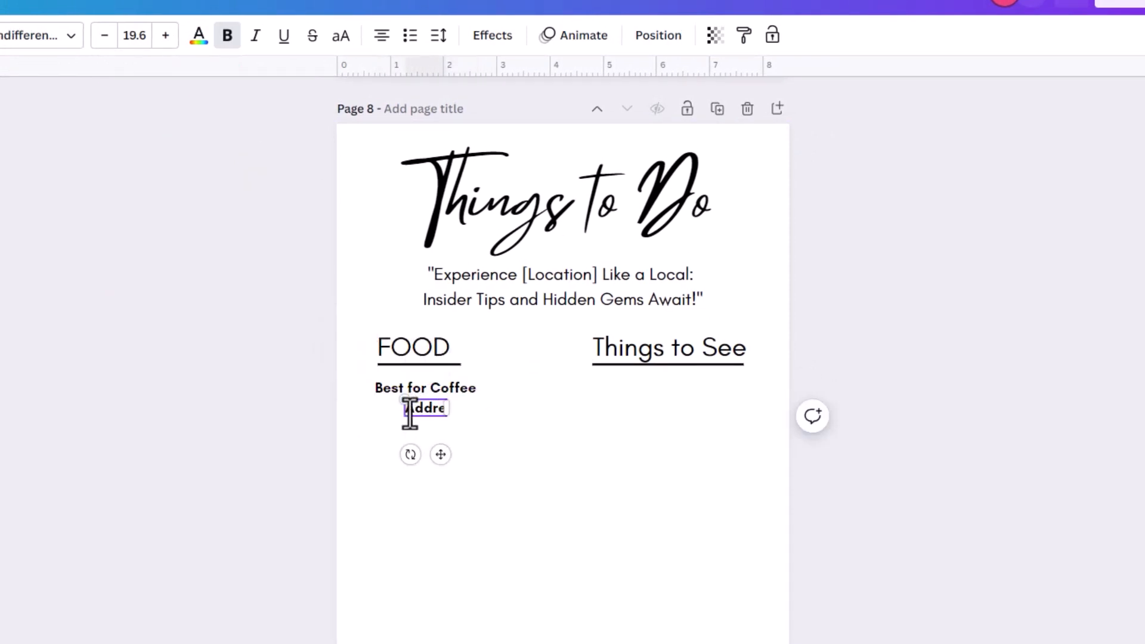
type("ss")
double_click(407, 410)
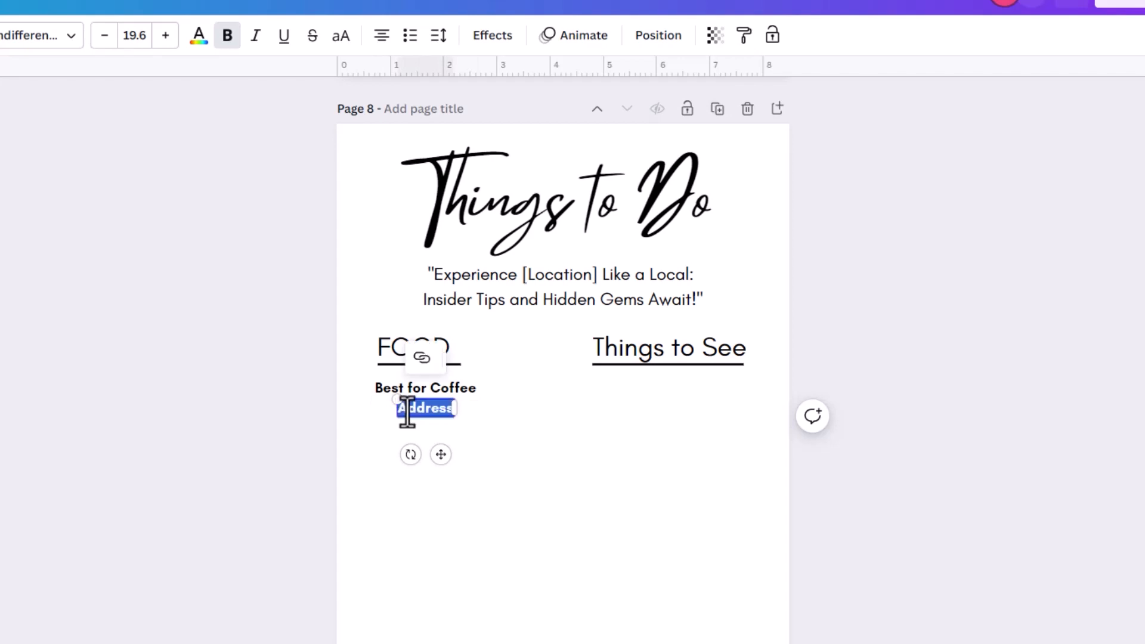
left_click(227, 35)
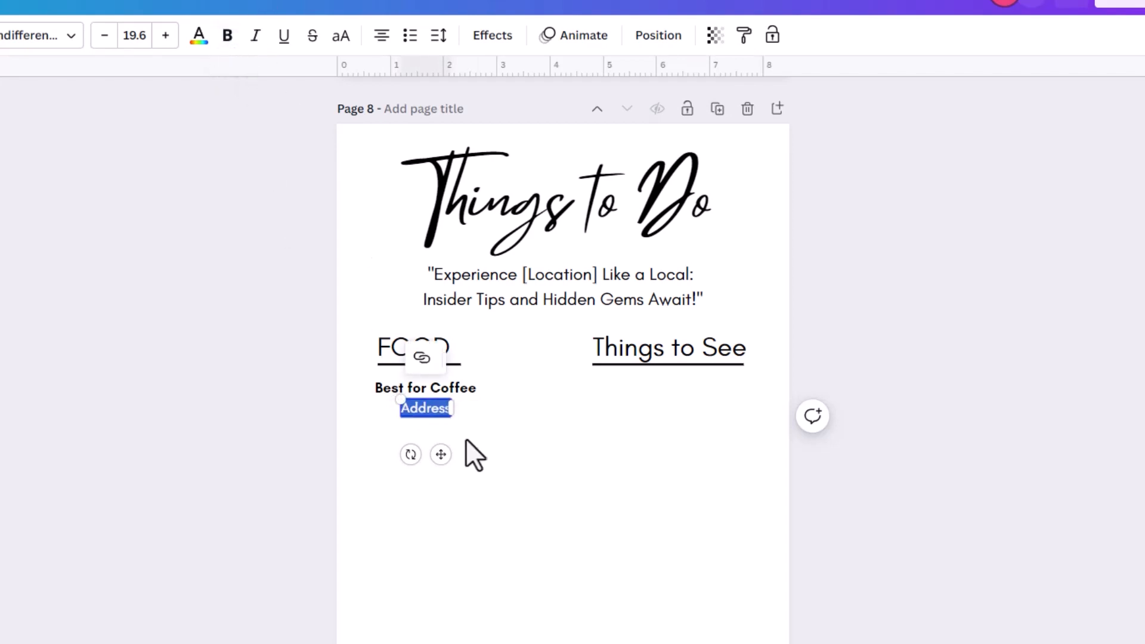
left_click(367, 409)
left_click_drag(425, 414, 408, 389)
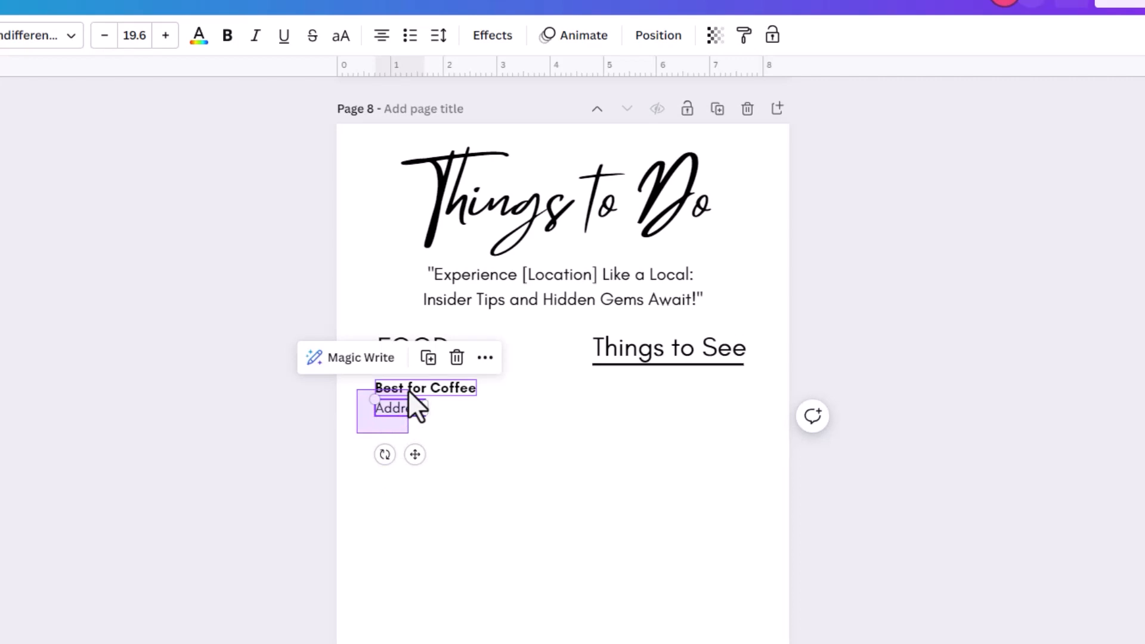
- Group Best for Coffee and Address, nudge the entry toward FOOD, and stack copies below
left_click_drag(409, 392, 409, 392)
left_click(439, 346)
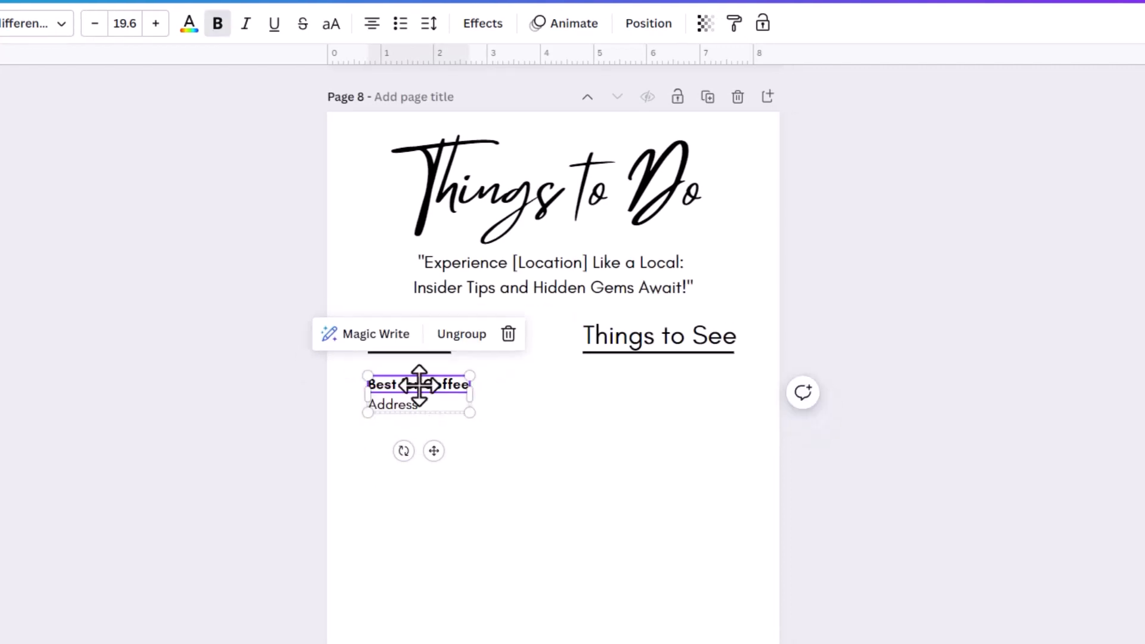
left_click_drag(420, 385, 420, 376)
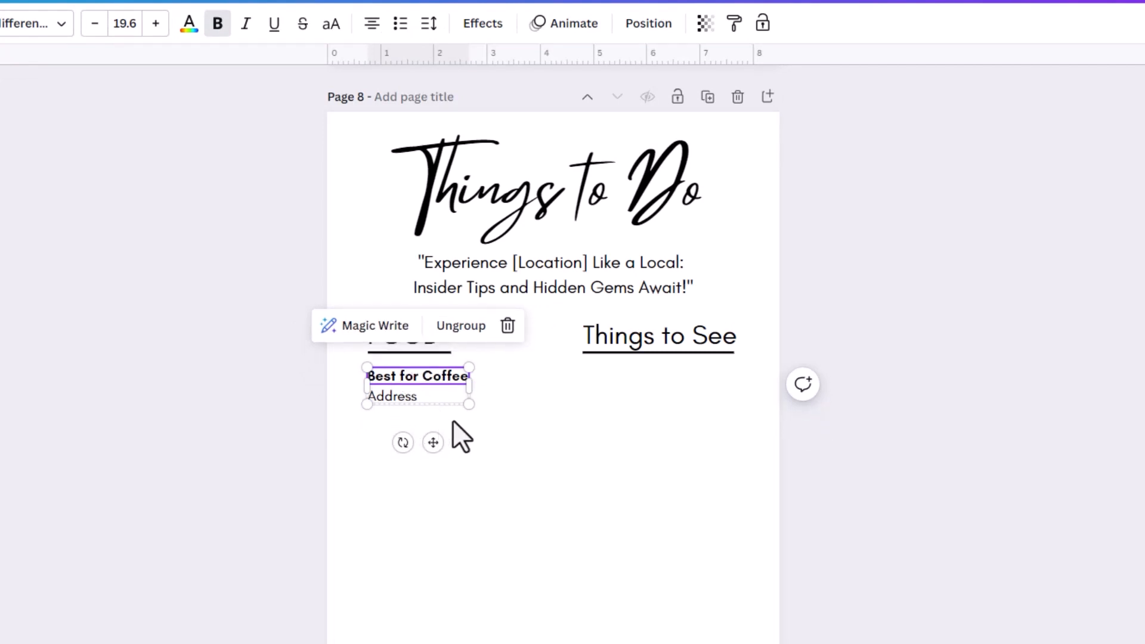
key("ctrl+d")
left_click_drag(423, 393, 400, 507)
left_click(430, 396)
- Add a fourth entry copy and rename the second entry to 'Best for Dinner'
left_click(424, 452)
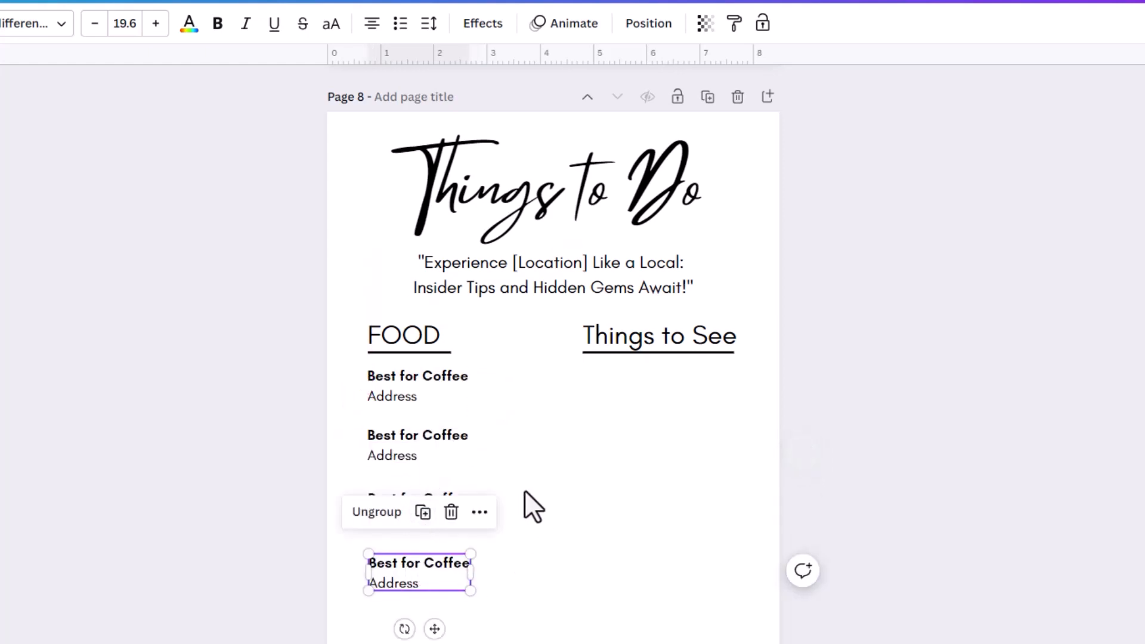
left_click(557, 582)
left_click(437, 440)
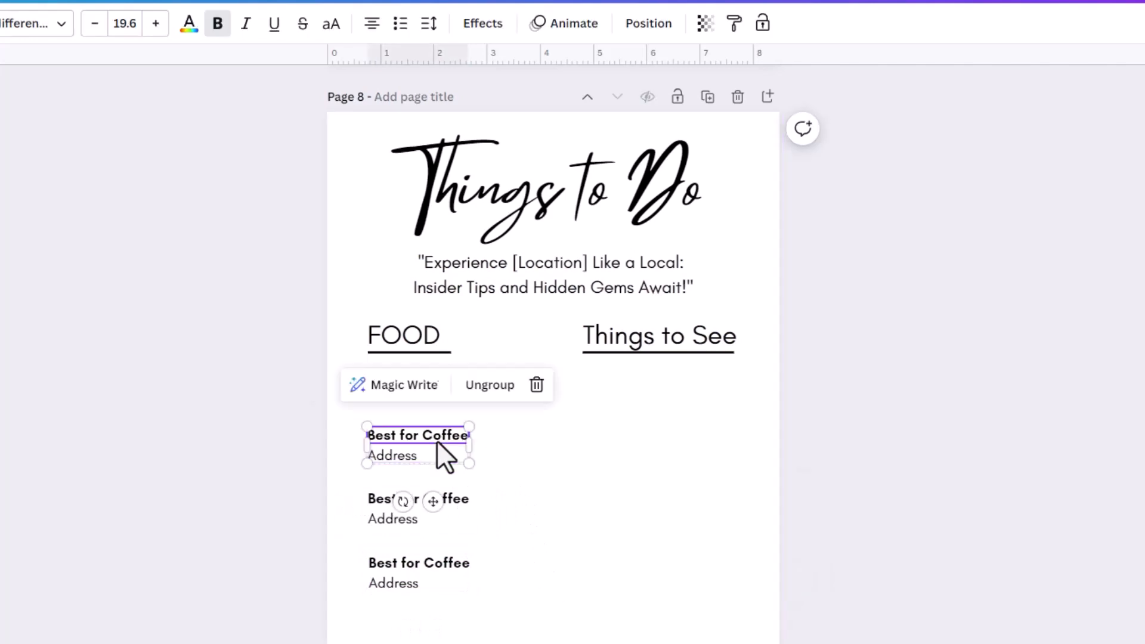
left_click(437, 440)
double_click(436, 439)
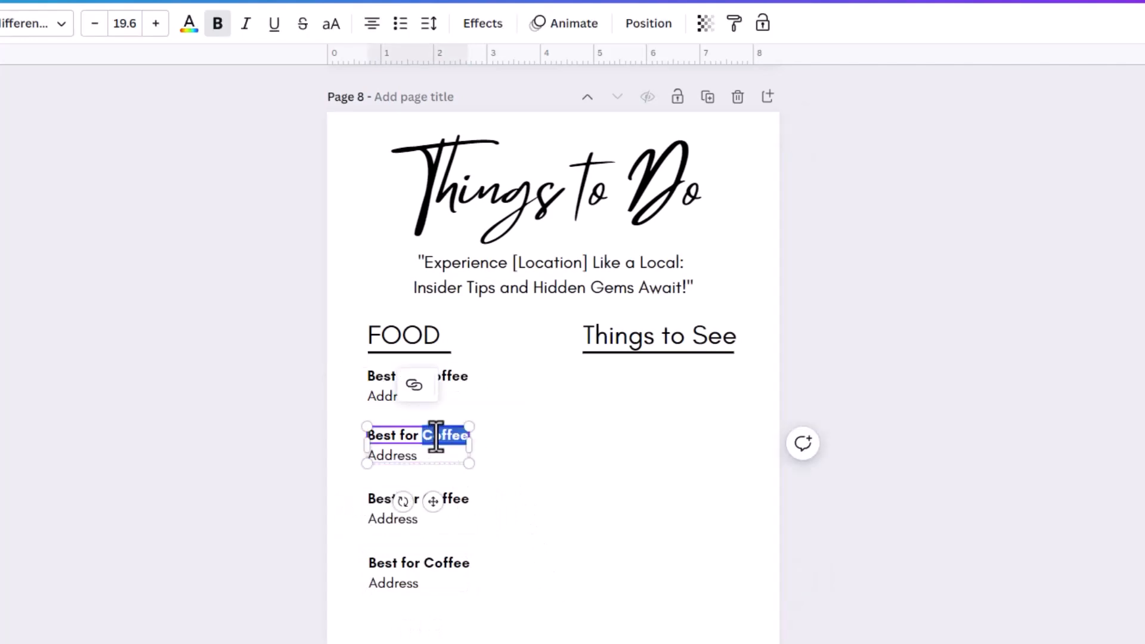
type("Dinner")
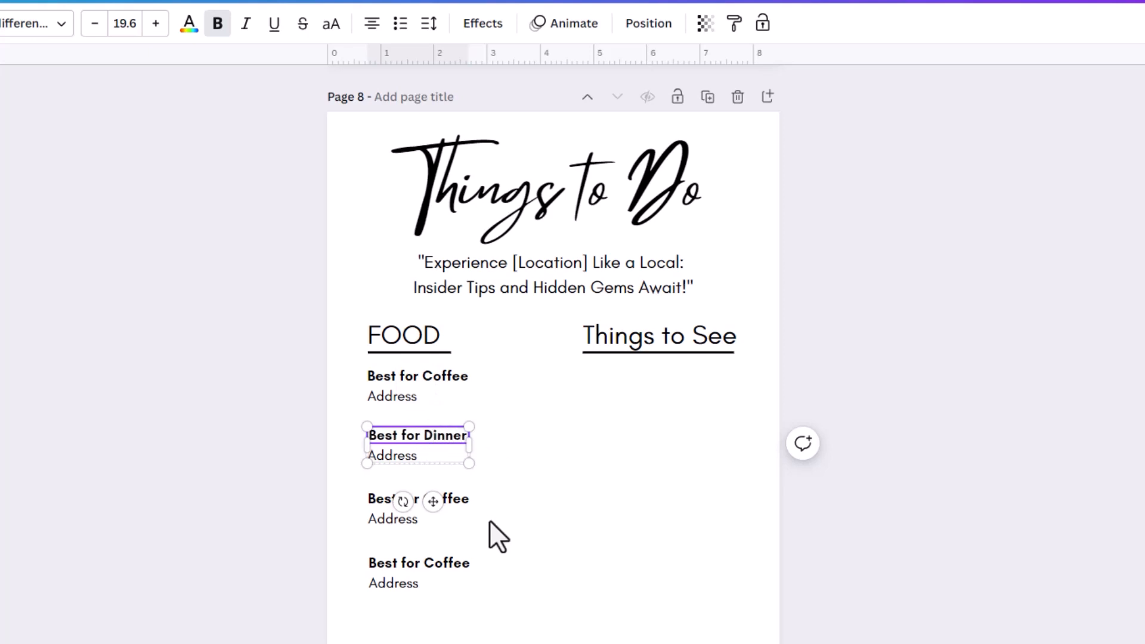
- Rename the third and fourth entries to 'Best for Brunch' and 'Best for Take Out', one line each
left_click(453, 500)
left_click(453, 500)
double_click(453, 500)
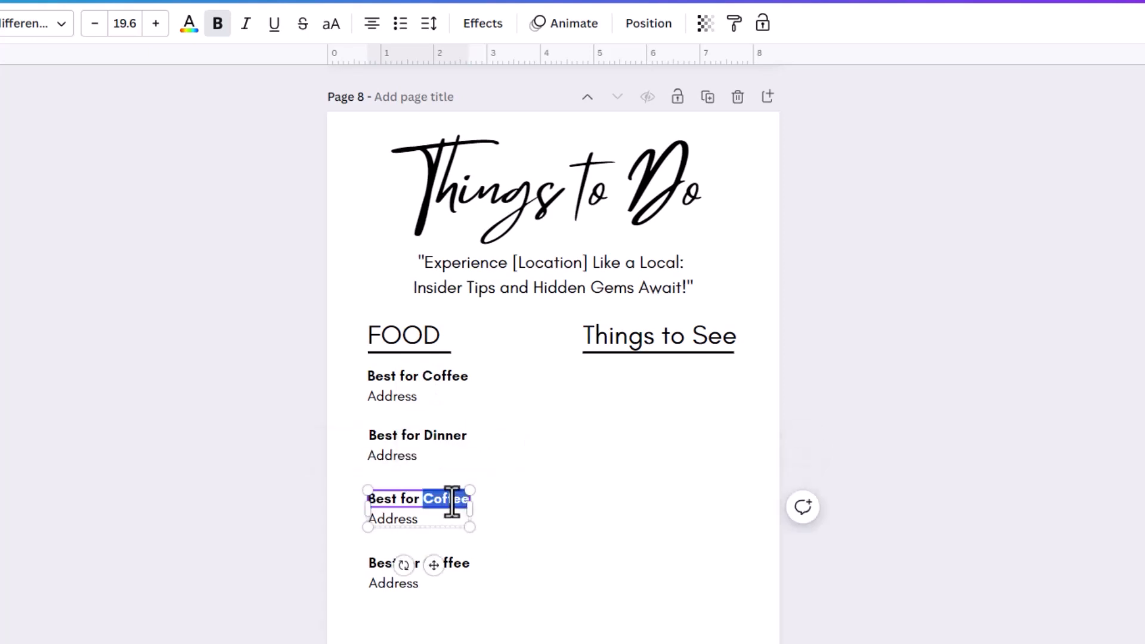
type("Brunch")
left_click(450, 563)
left_click(451, 563)
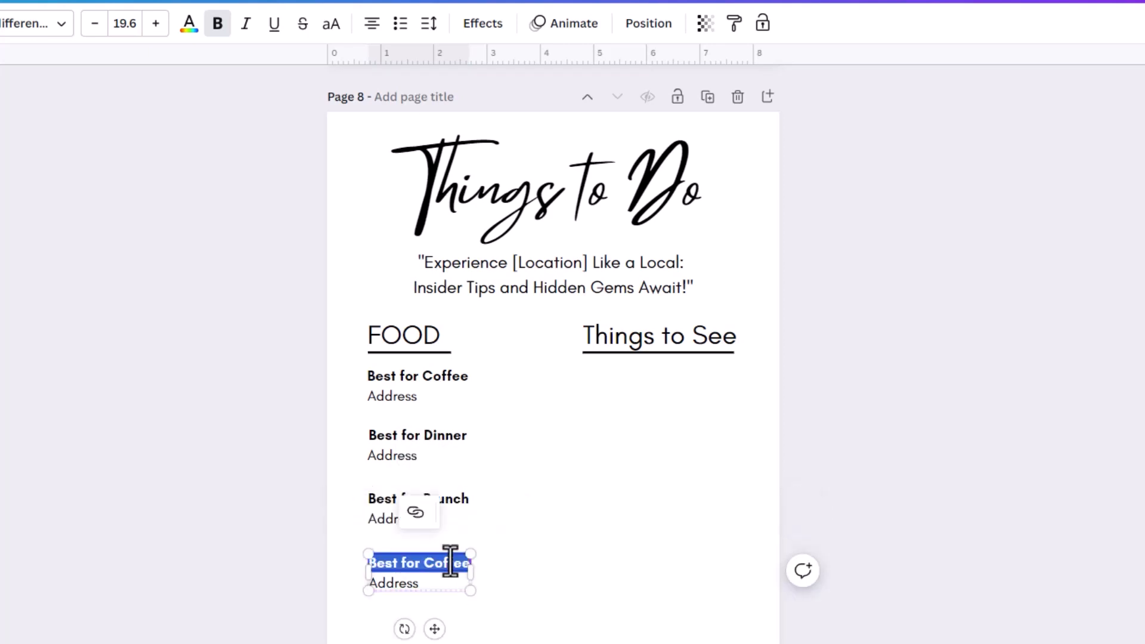
double_click(450, 563)
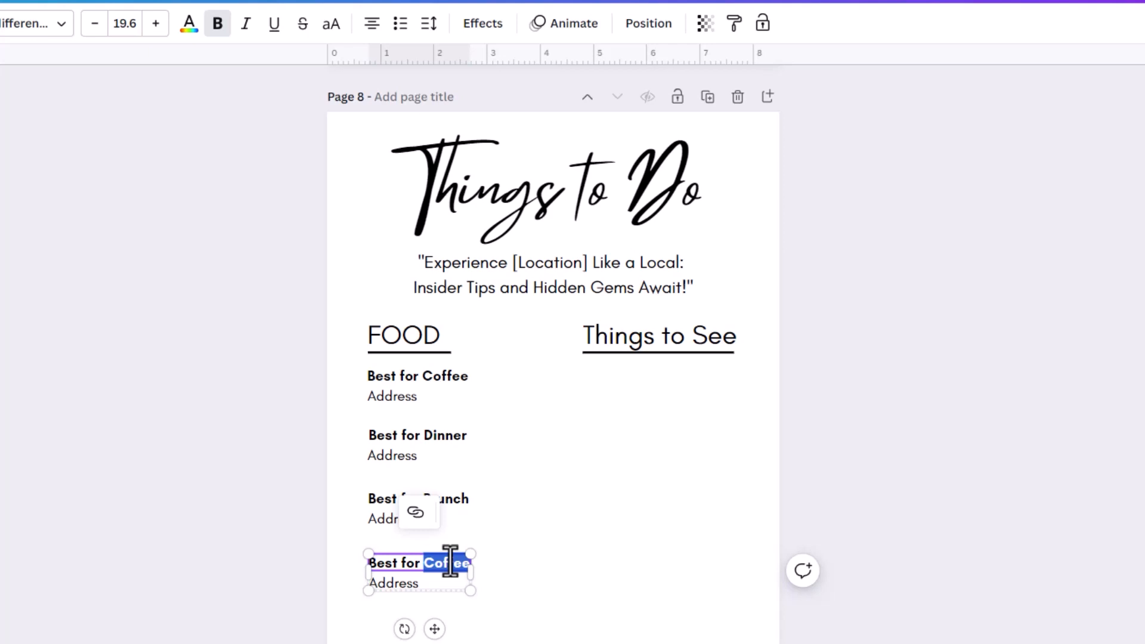
type("Take")
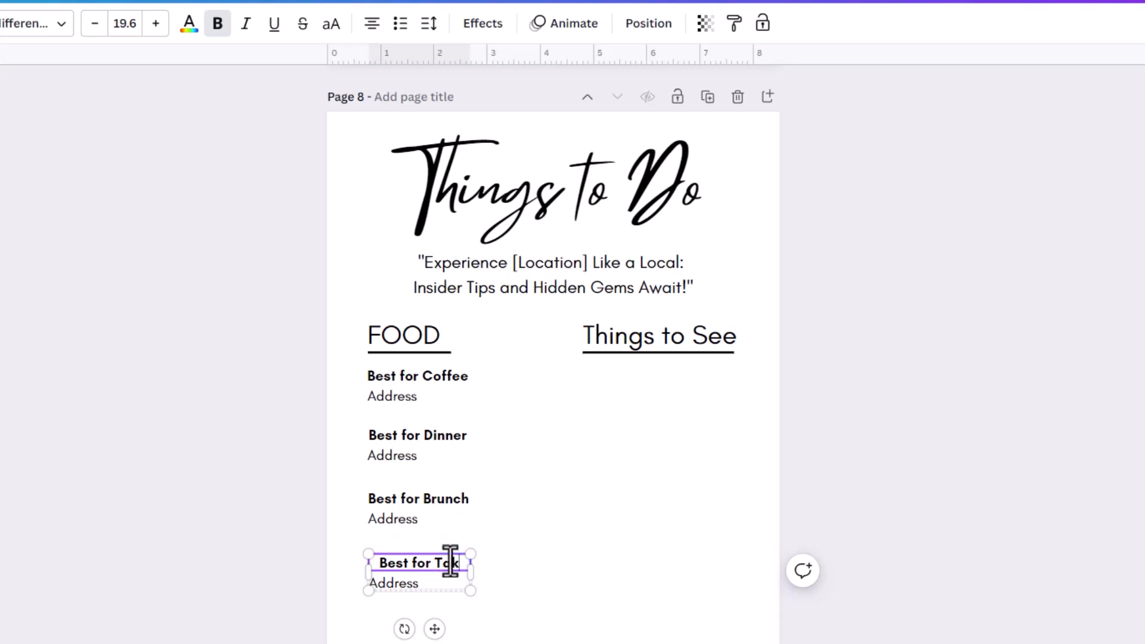
type(" Out")
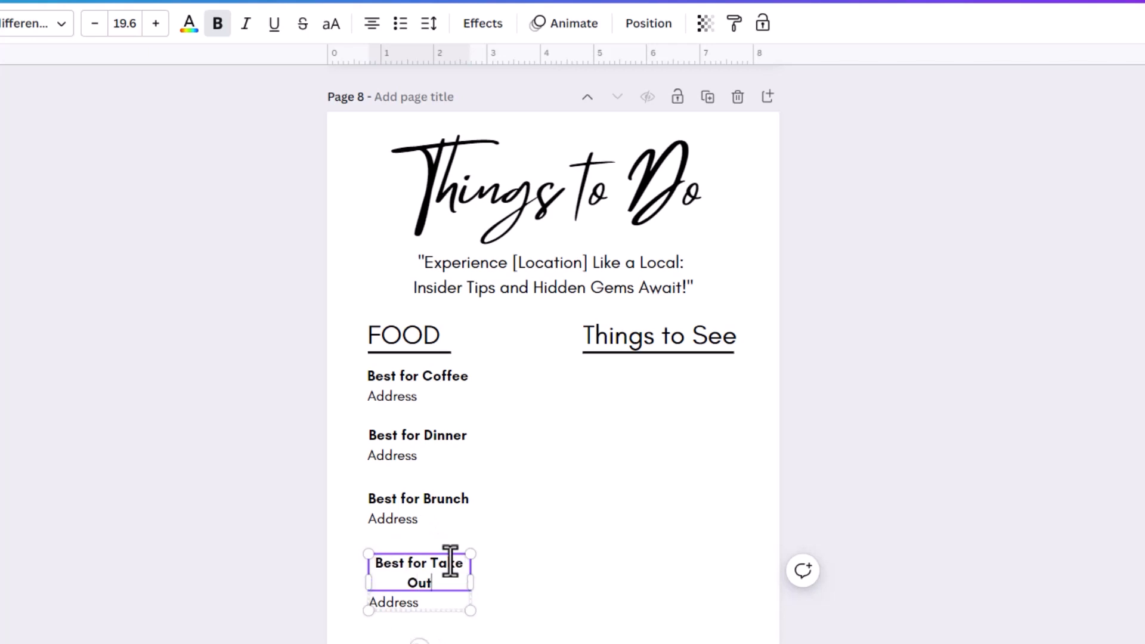
left_click_drag(471, 582, 490, 583)
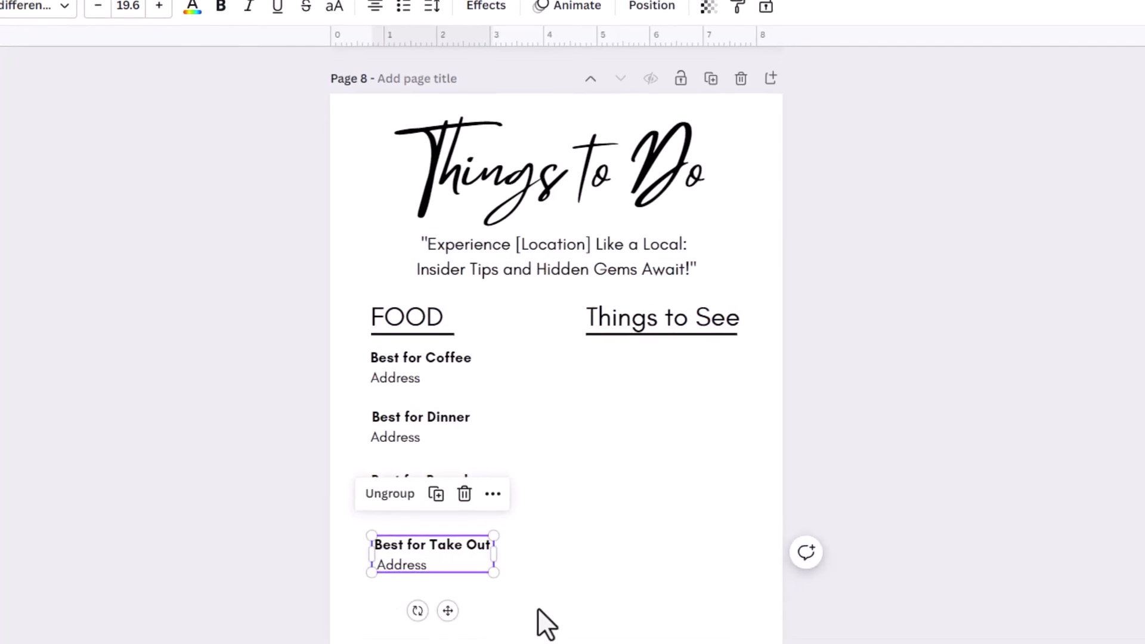
- Duplicate the Take Out entry, space it evenly below, and left-align its Address line
left_click(537, 625)
left_click(431, 463)
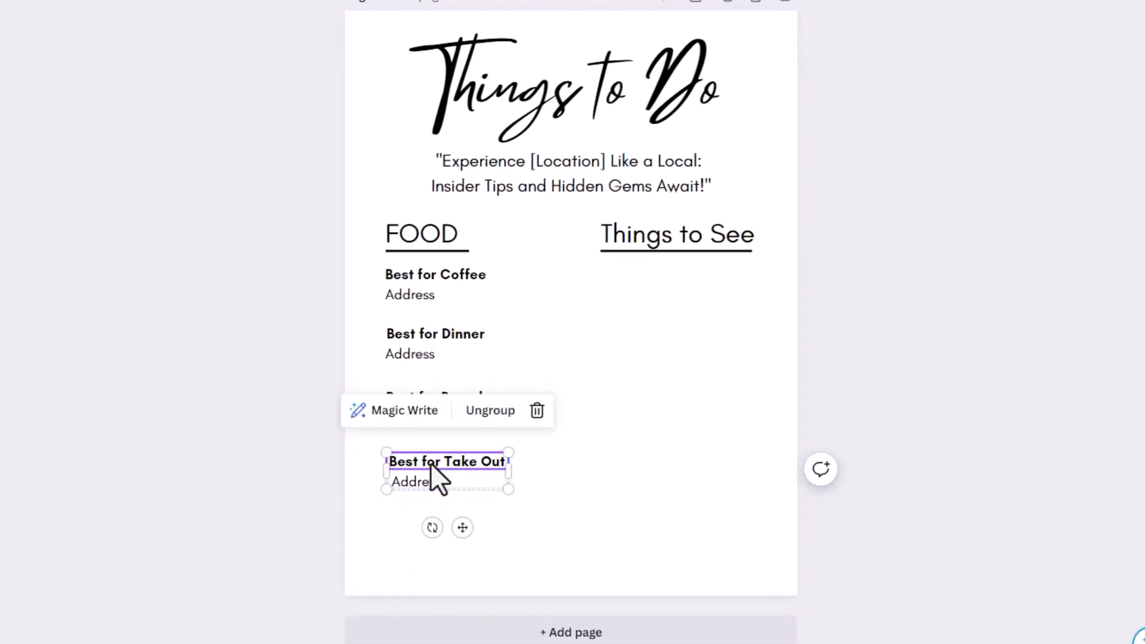
key("ctrl+d")
left_click_drag(438, 467, 433, 470)
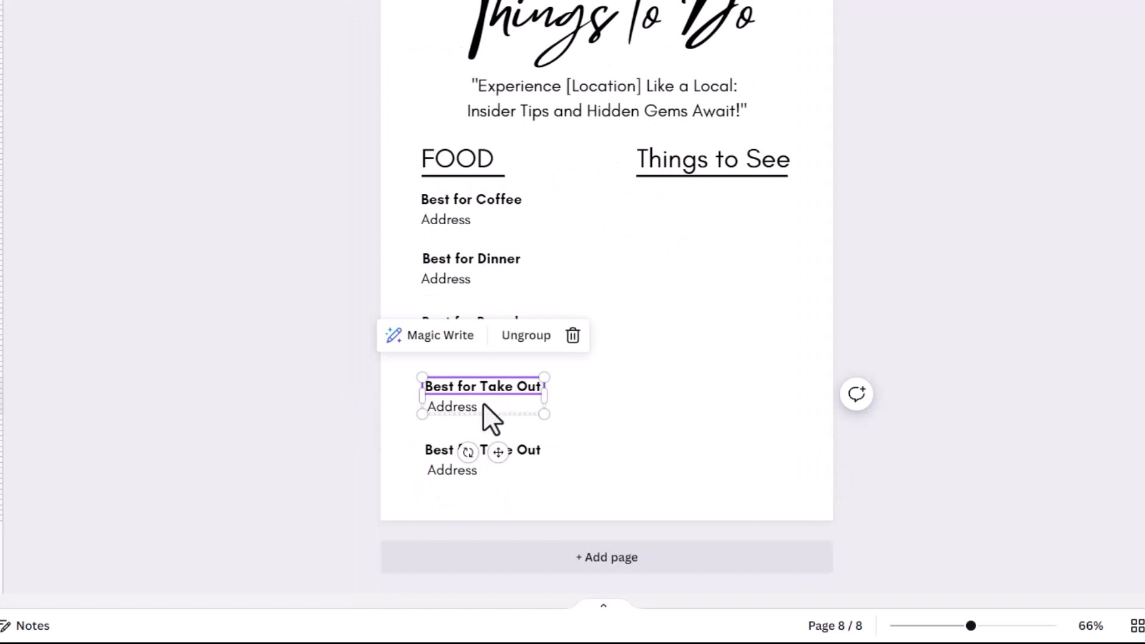
left_click_drag(464, 406, 474, 406)
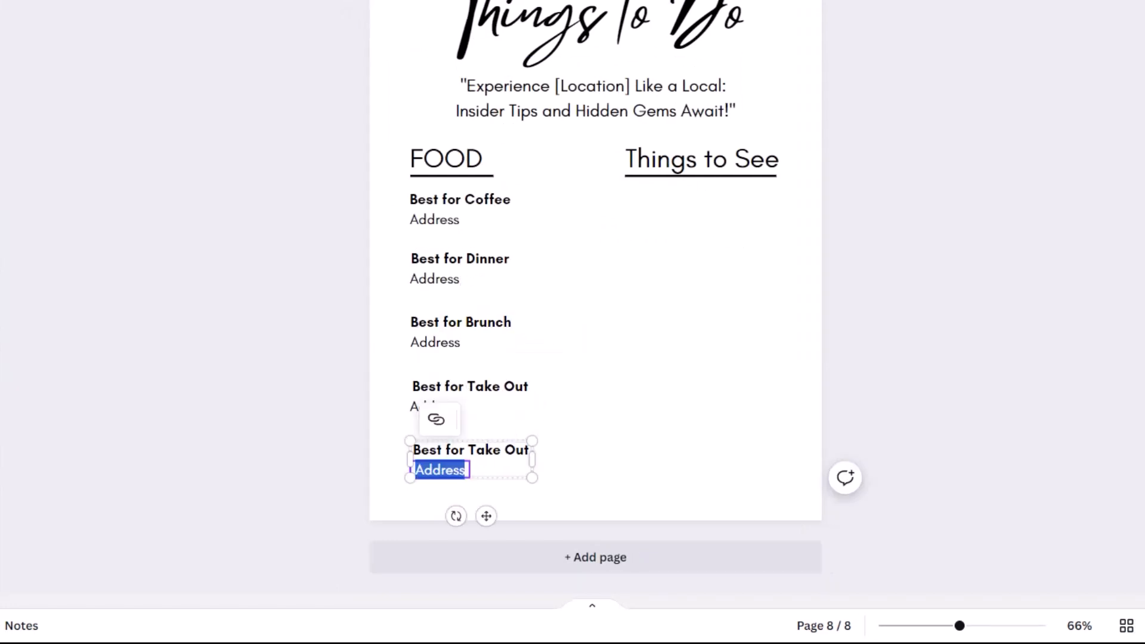
key("ctrl+shift+l")
left_click(580, 432)
- Rename the copy to a one-line, left-aligned 'Best for Groceries' and select all five entries
left_click(481, 453)
left_click(480, 453)
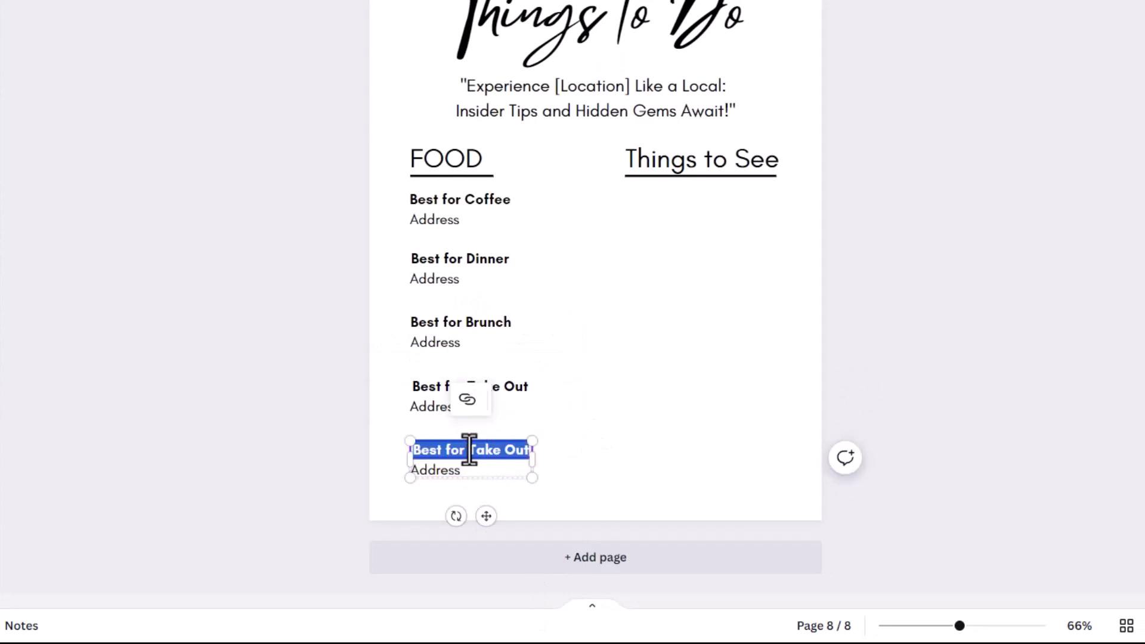
left_click(470, 449)
left_click_drag(469, 450, 543, 451)
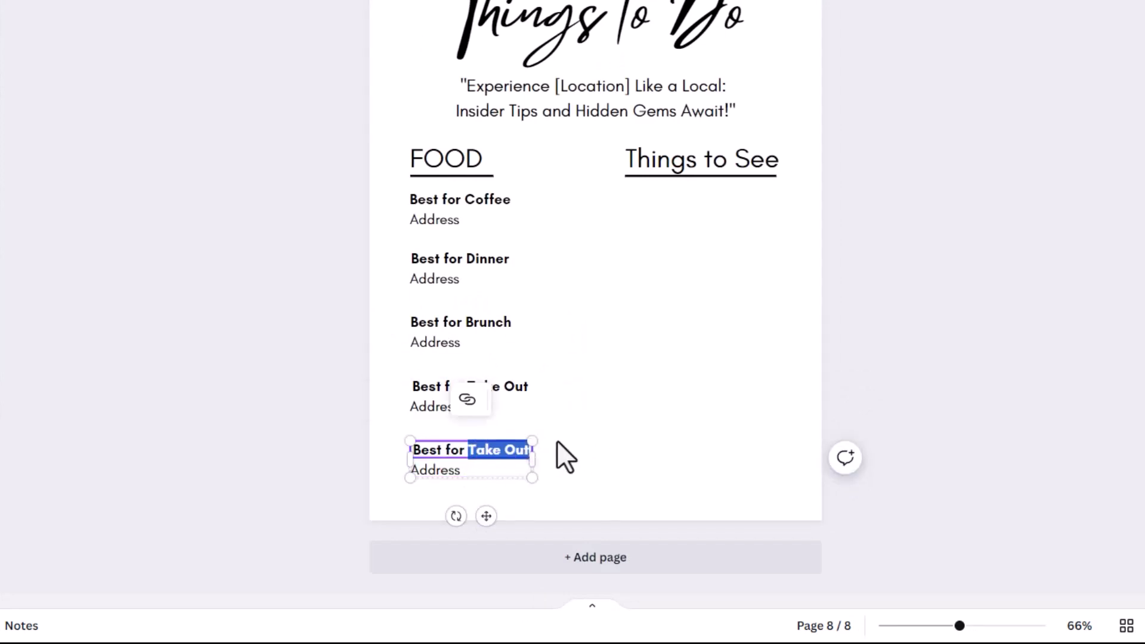
type("Gro")
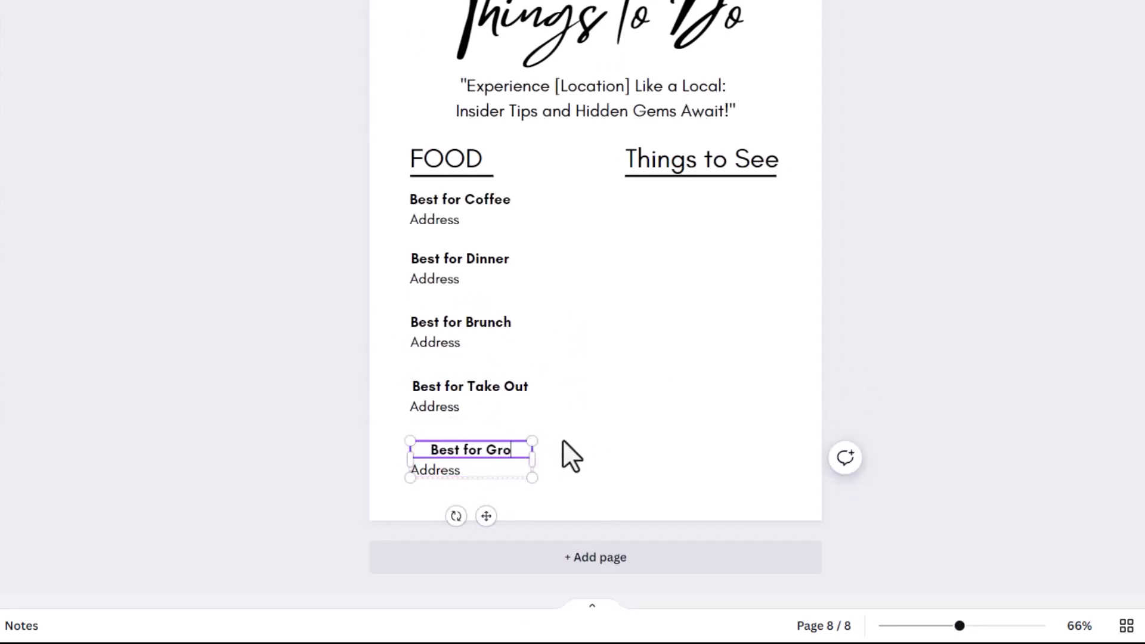
type("ceries")
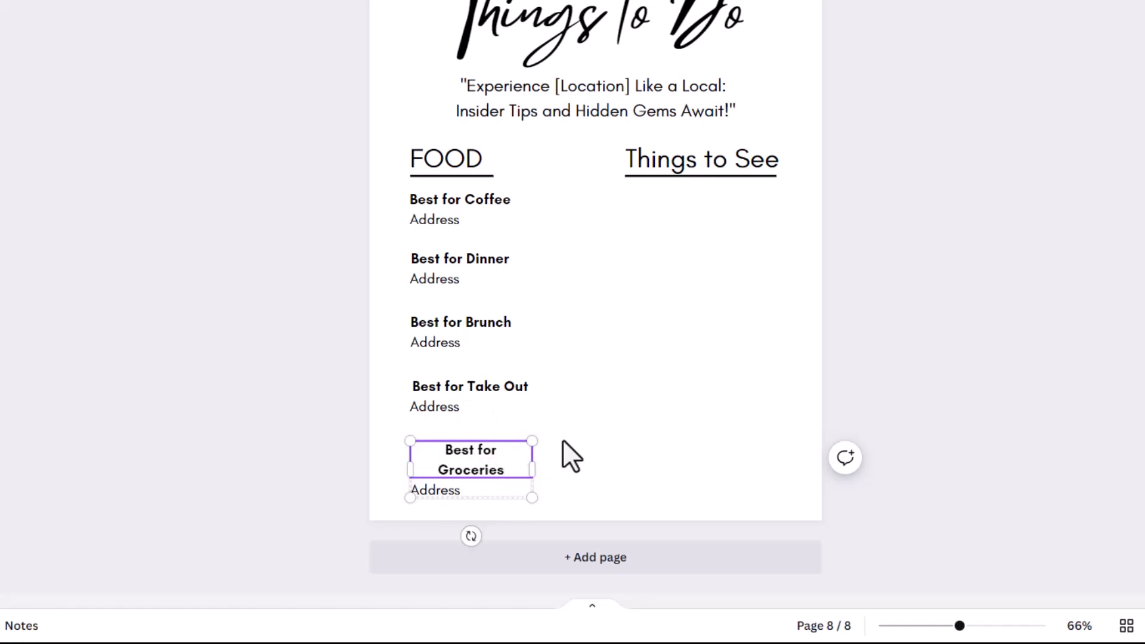
left_click_drag(532, 468, 545, 474)
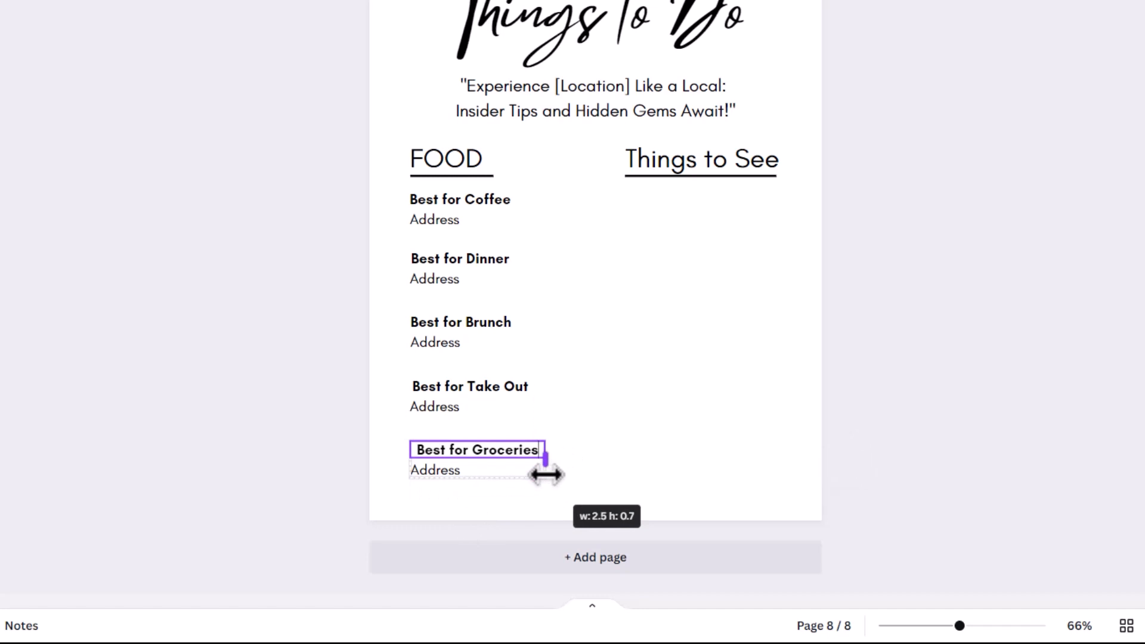
triple_click(476, 451)
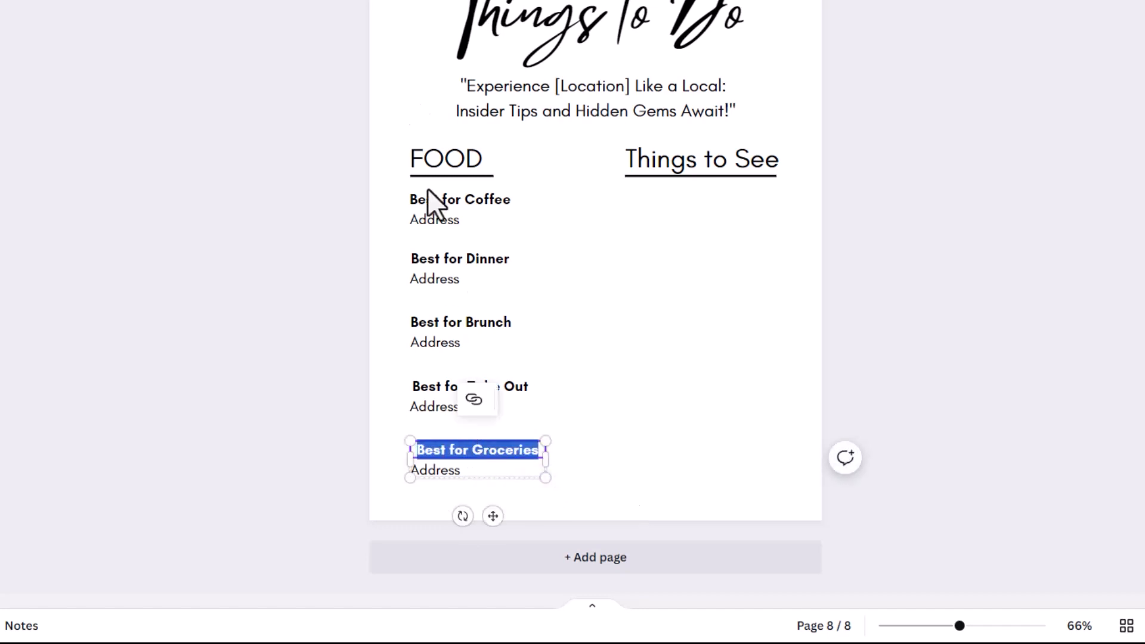
key("ctrl+shift+l")
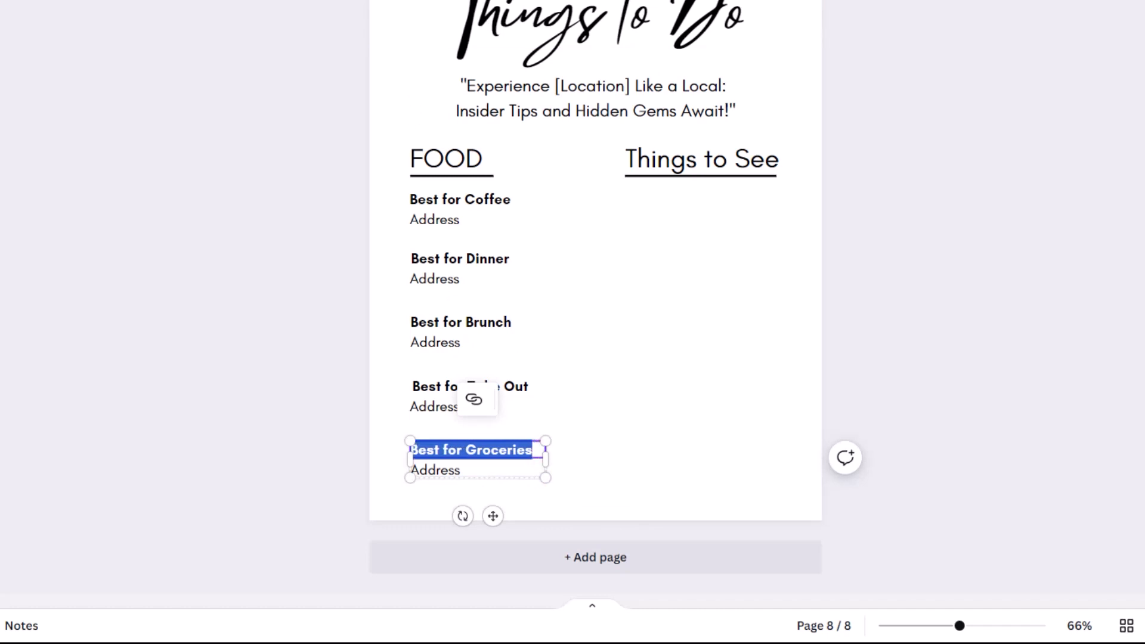
key("Escape")
left_click(668, 399)
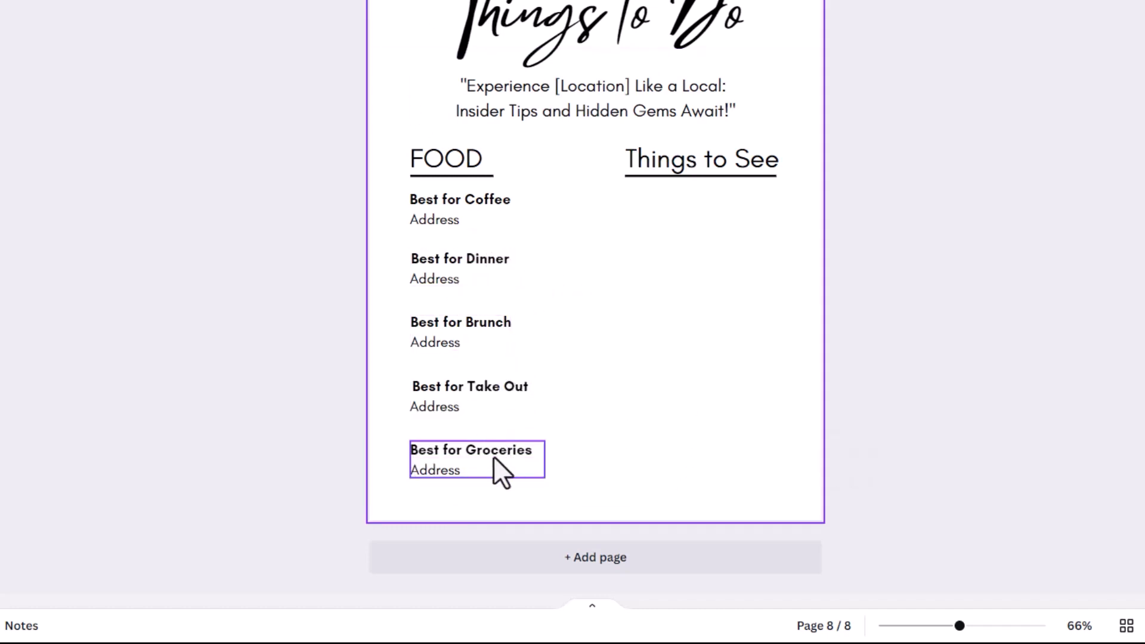
left_click_drag(387, 201, 476, 482)
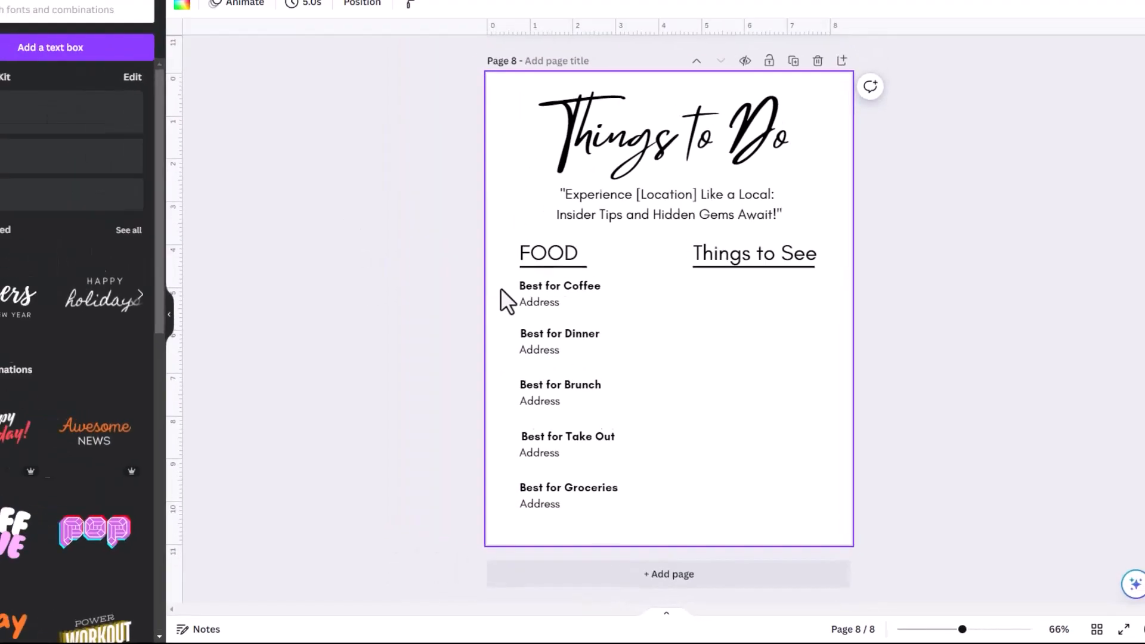
left_click_drag(618, 528, 618, 525)
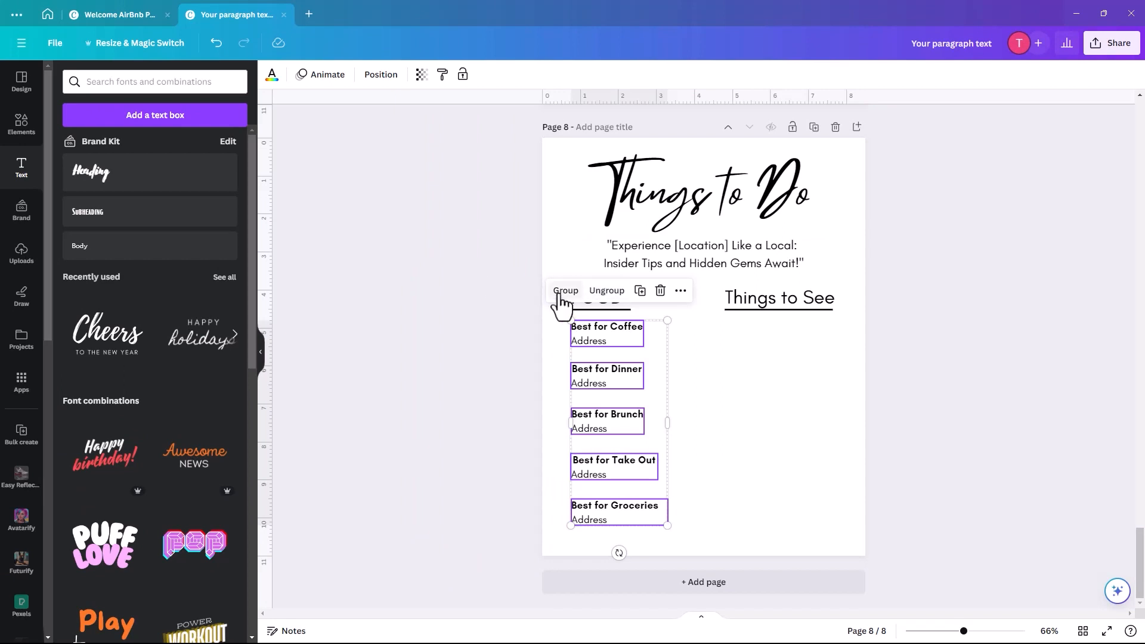
- Group the five FOOD entries and place a copy under Things to See
left_click(587, 292)
left_click(627, 295)
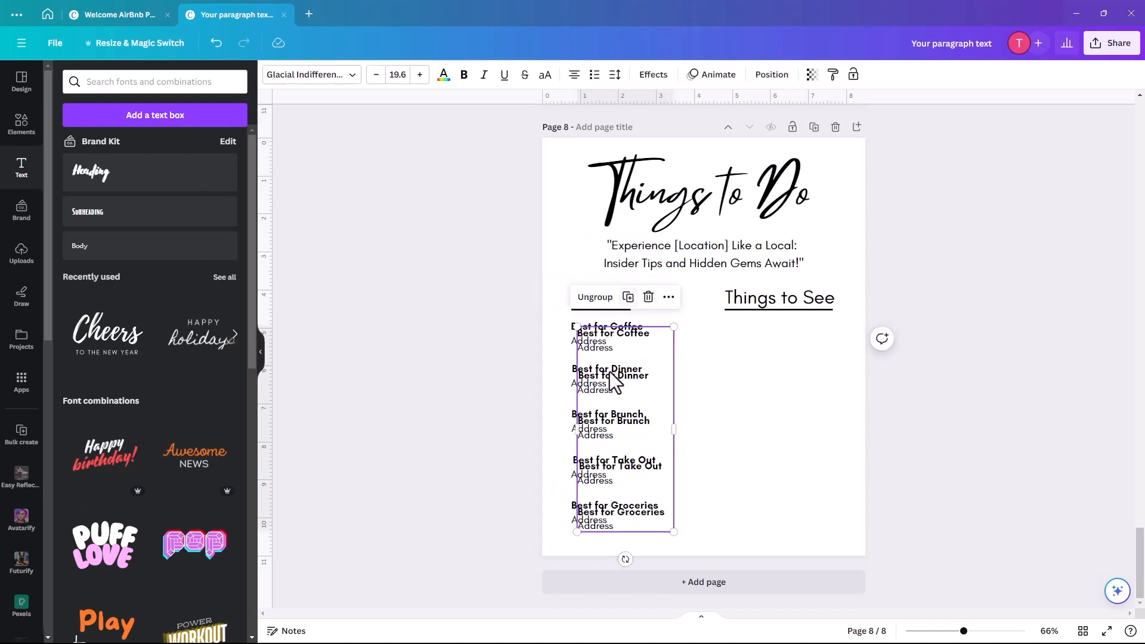
left_click_drag(593, 338, 743, 339)
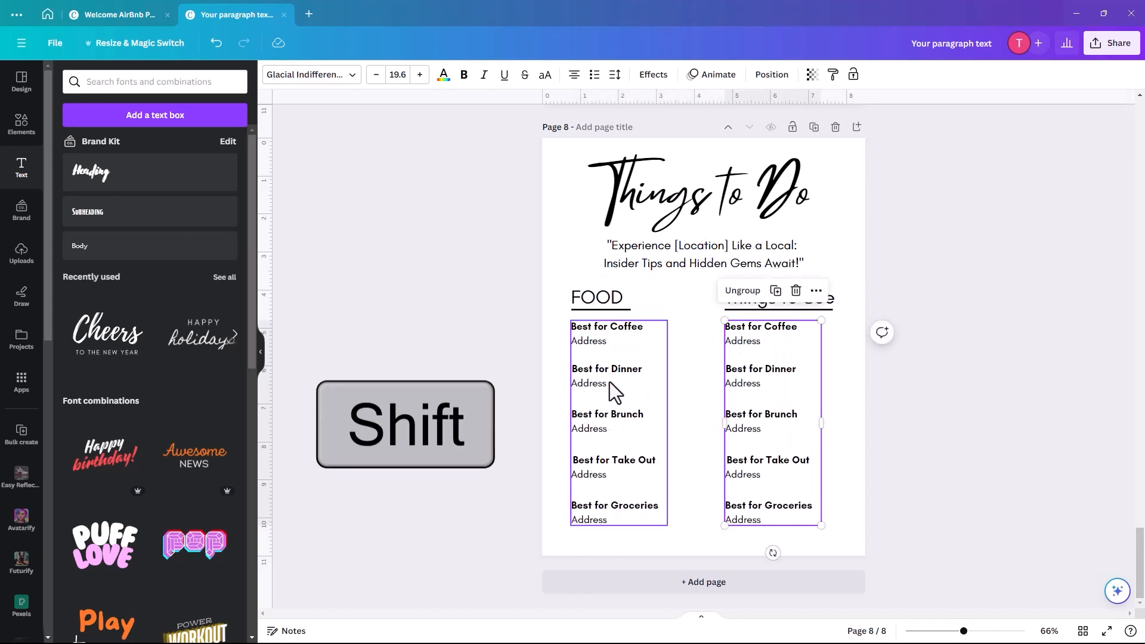
- Retype the first right-column heading as a left-aligned 'Local Hotspot'
left_click(760, 328)
double_click(745, 327)
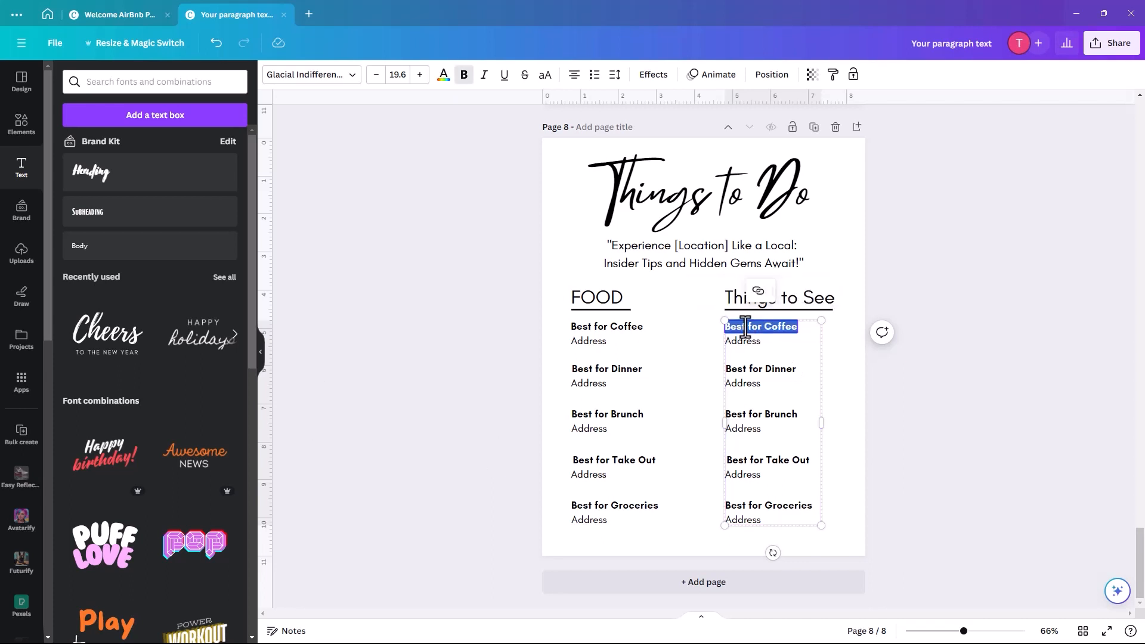
type("Local")
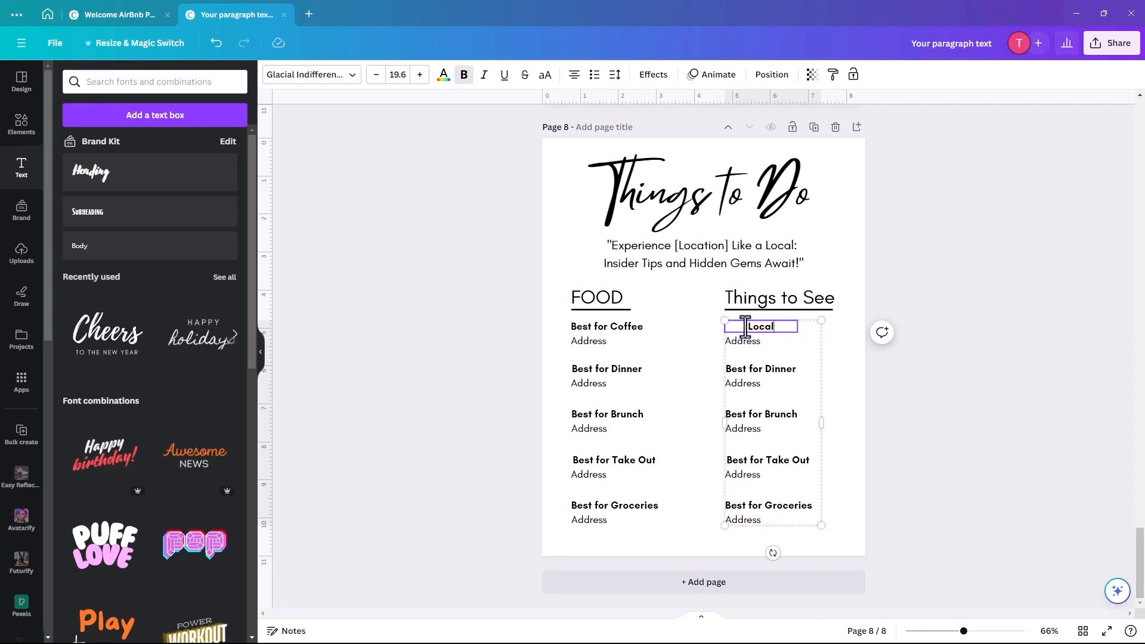
type(" Hotspot")
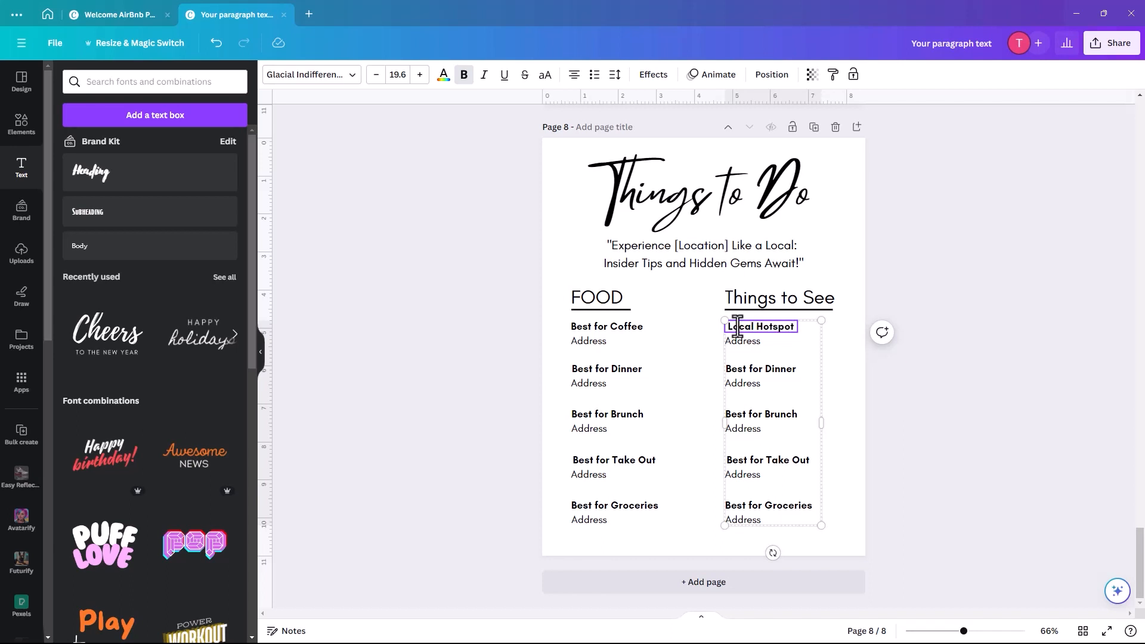
left_click(573, 74)
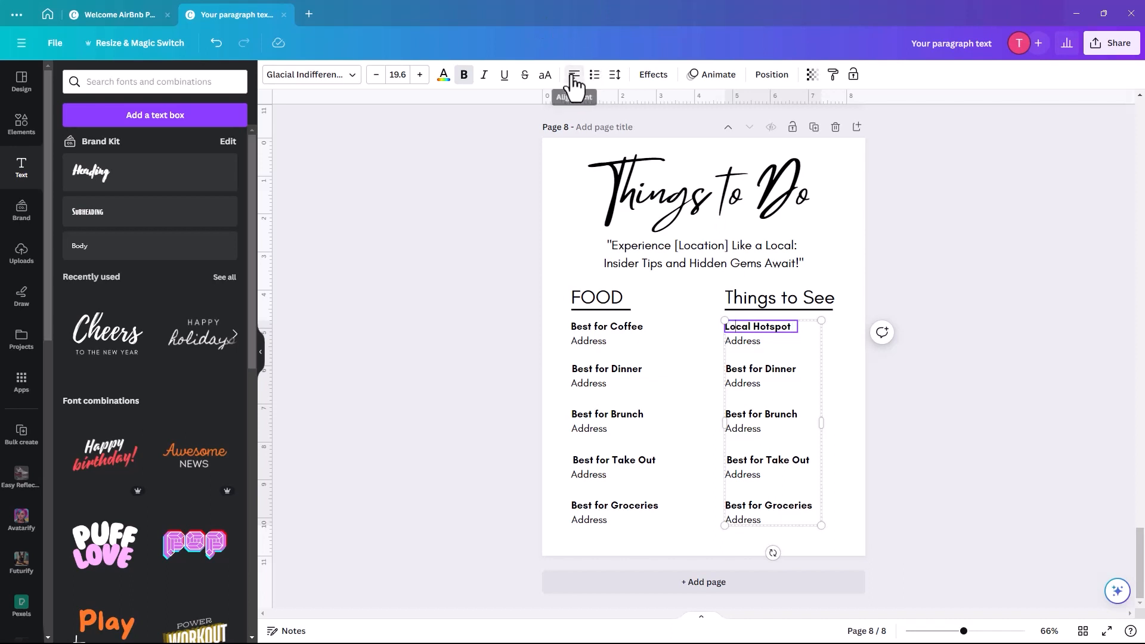
- Paste 'Local Hotspot' over the Dinner, Brunch, Take Out and Groceries headings in the right column
double_click(737, 329)
key("ctrl+c")
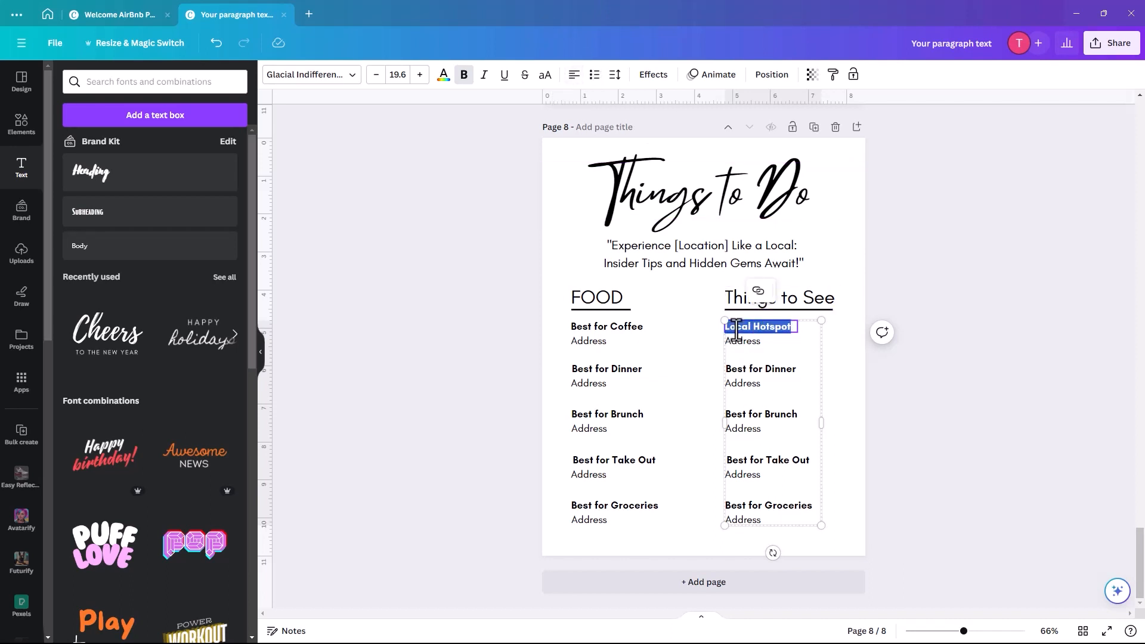
double_click(744, 369)
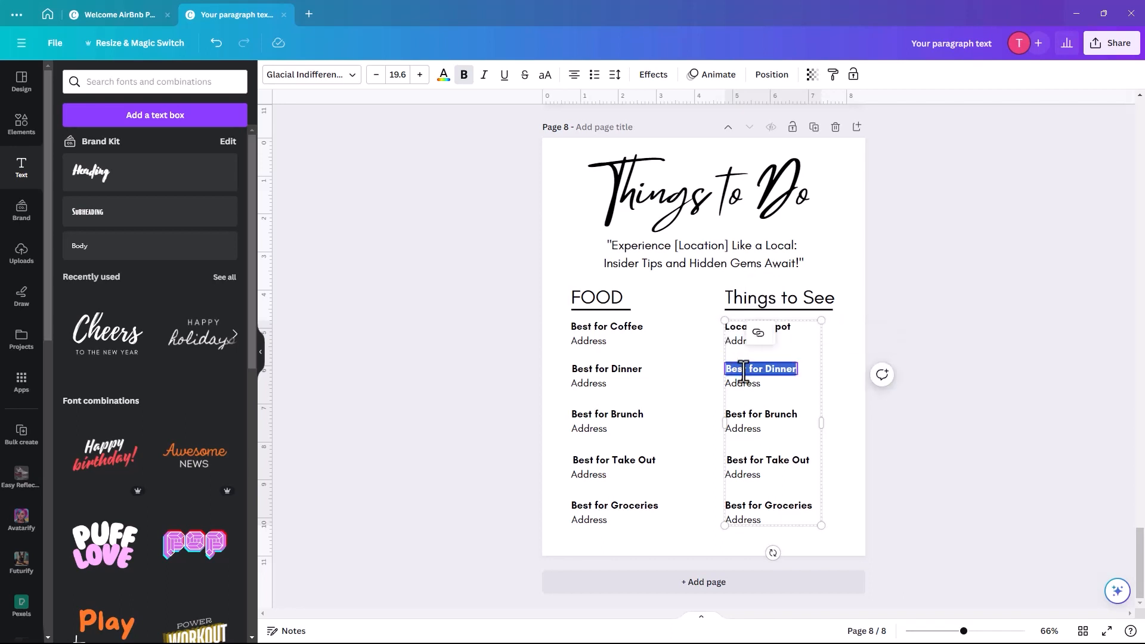
key("ctrl+v")
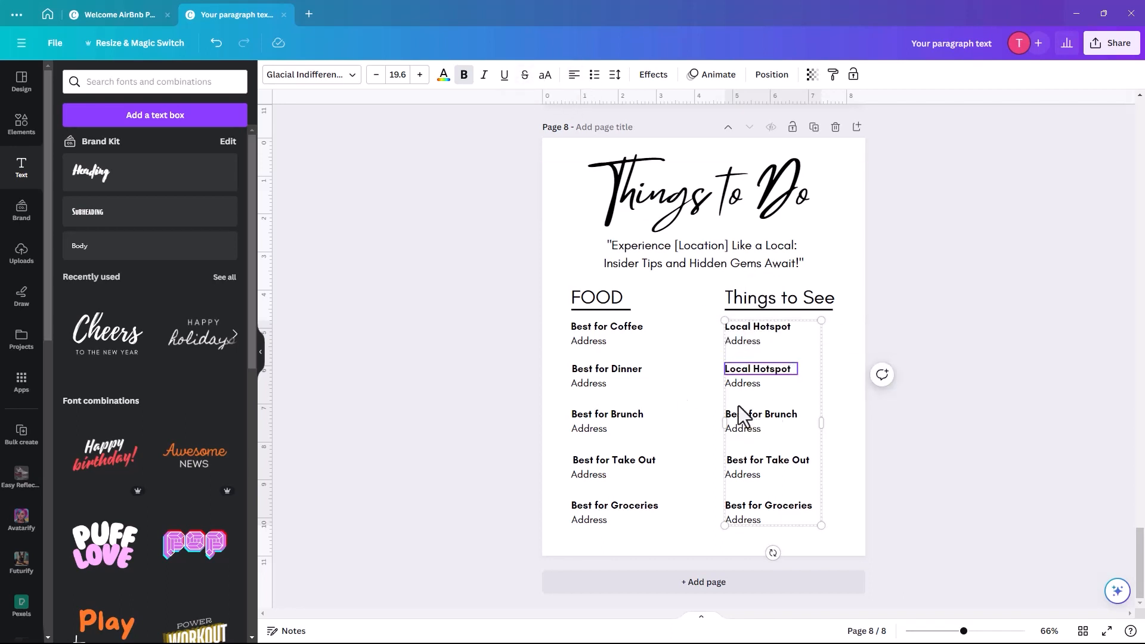
double_click(742, 414)
key("ctrl+v")
double_click(740, 414)
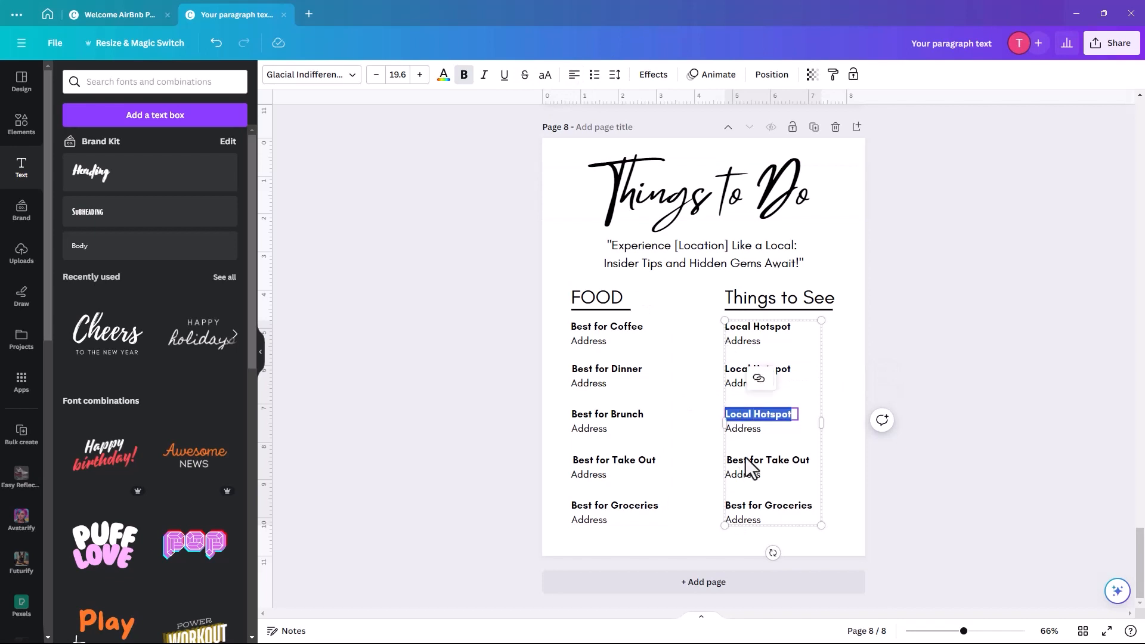
double_click(746, 461)
key("ctrl+v")
left_click(744, 507)
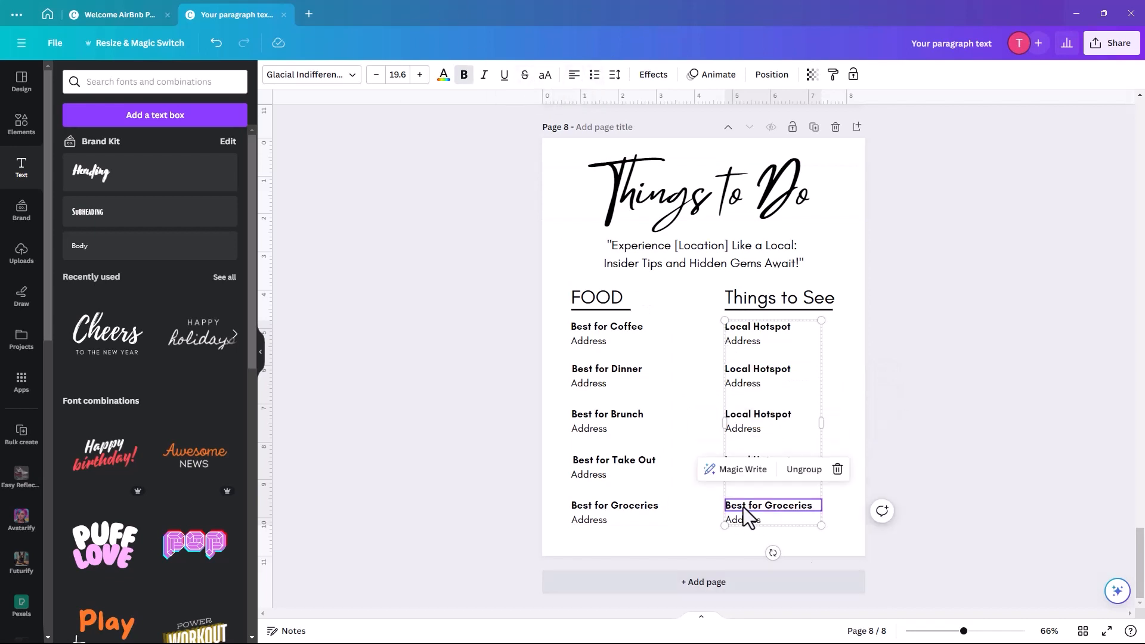
double_click(744, 507)
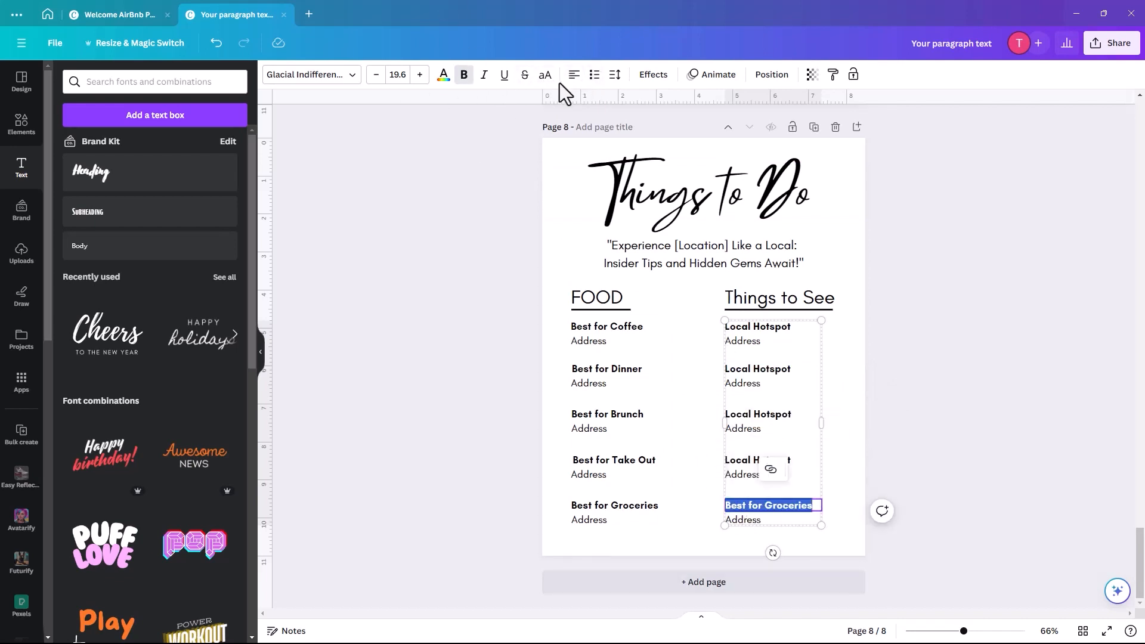
key("ctrl+v")
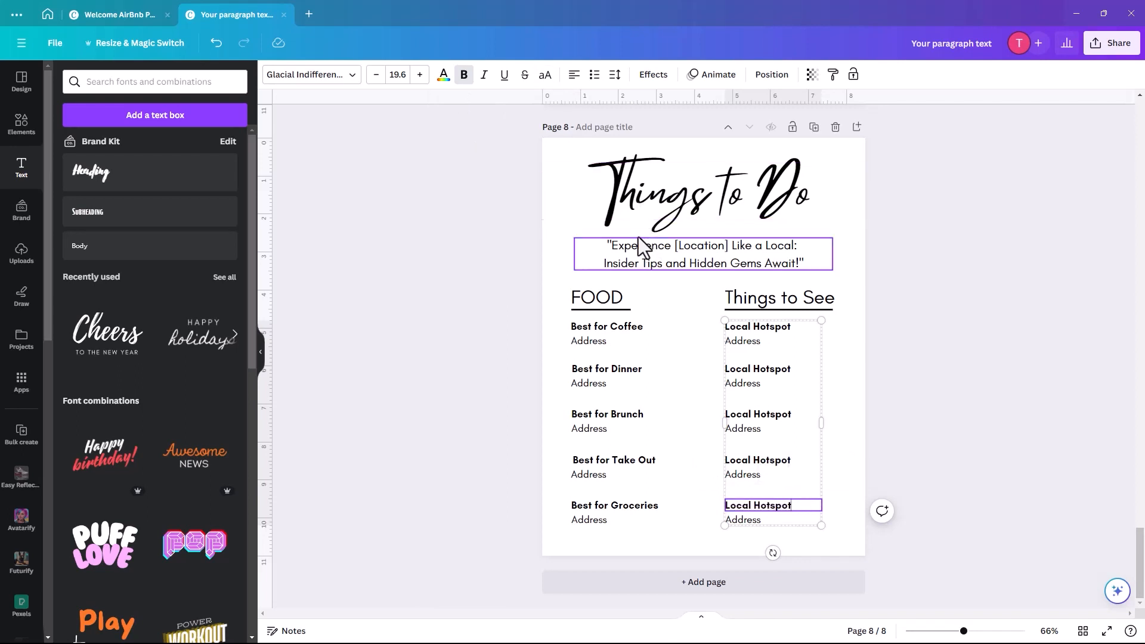
left_click(842, 418)
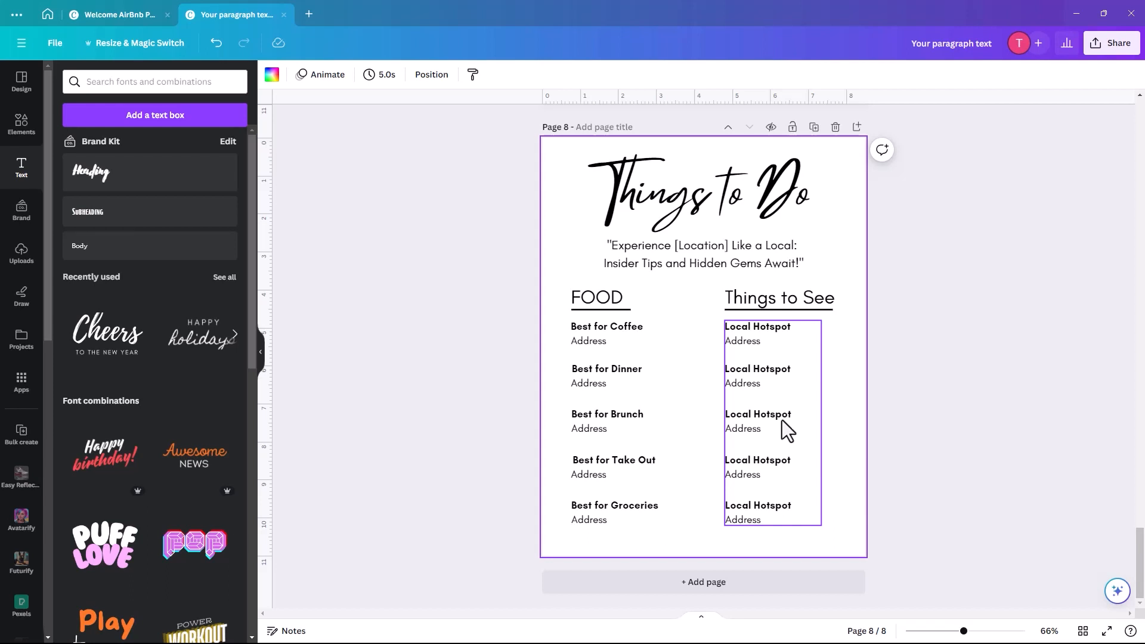
- Copy the subtitle box to the page bottom and retype it as 'More info and menus available in Kitchen Drawer!'
left_click(687, 244)
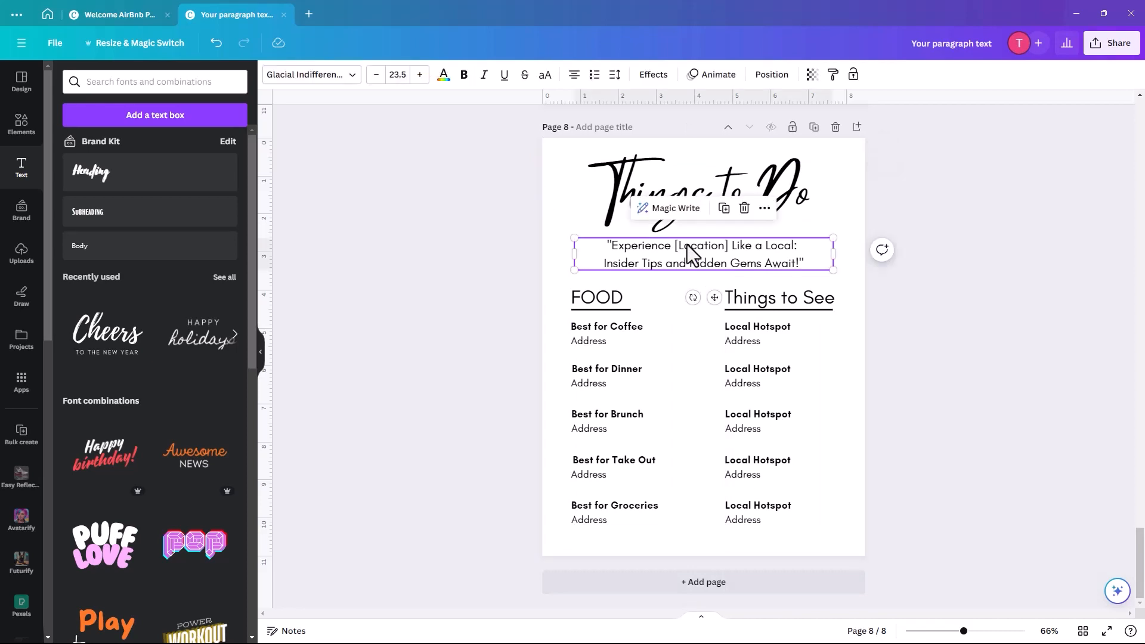
left_click(725, 207)
left_click_drag(716, 270, 706, 532)
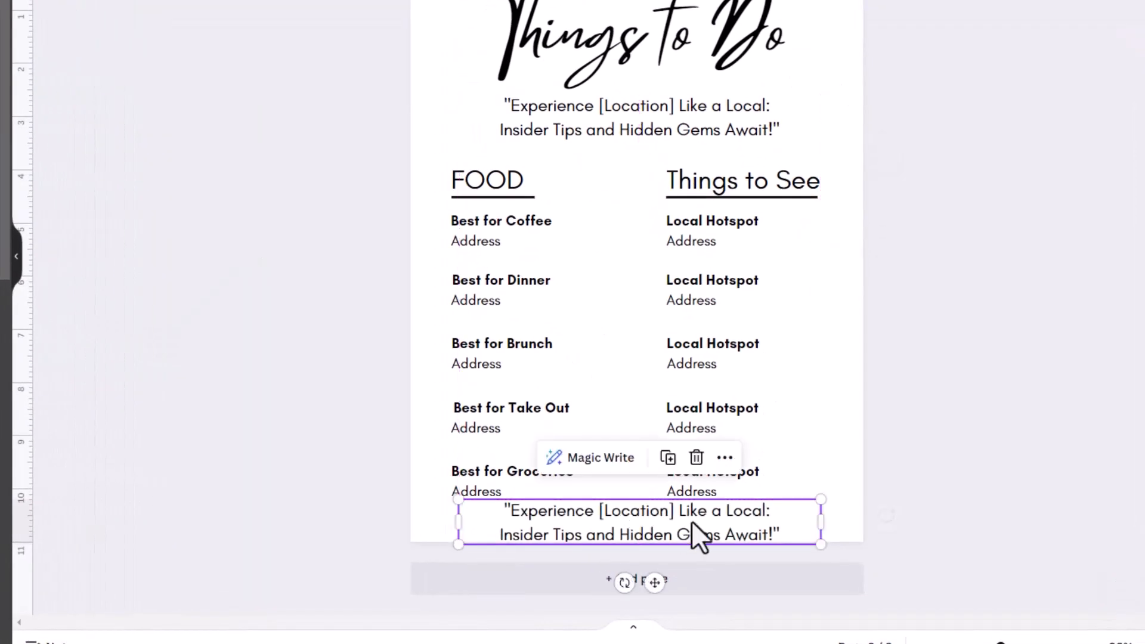
left_click_drag(820, 499, 719, 534)
left_click_drag(639, 520, 682, 514)
double_click(668, 514)
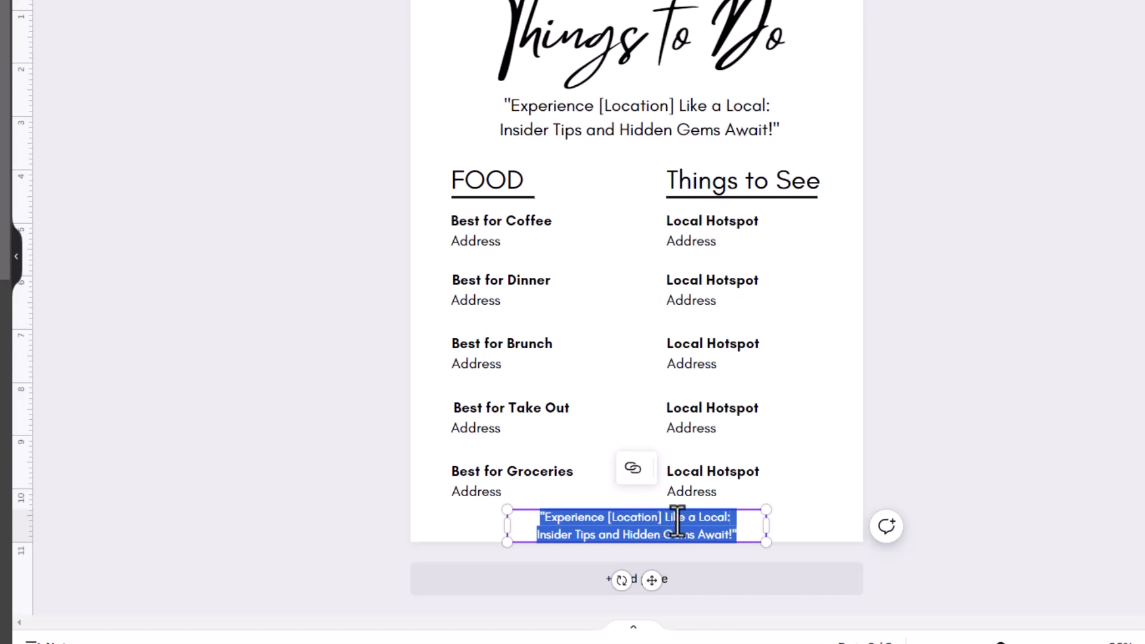
type("More")
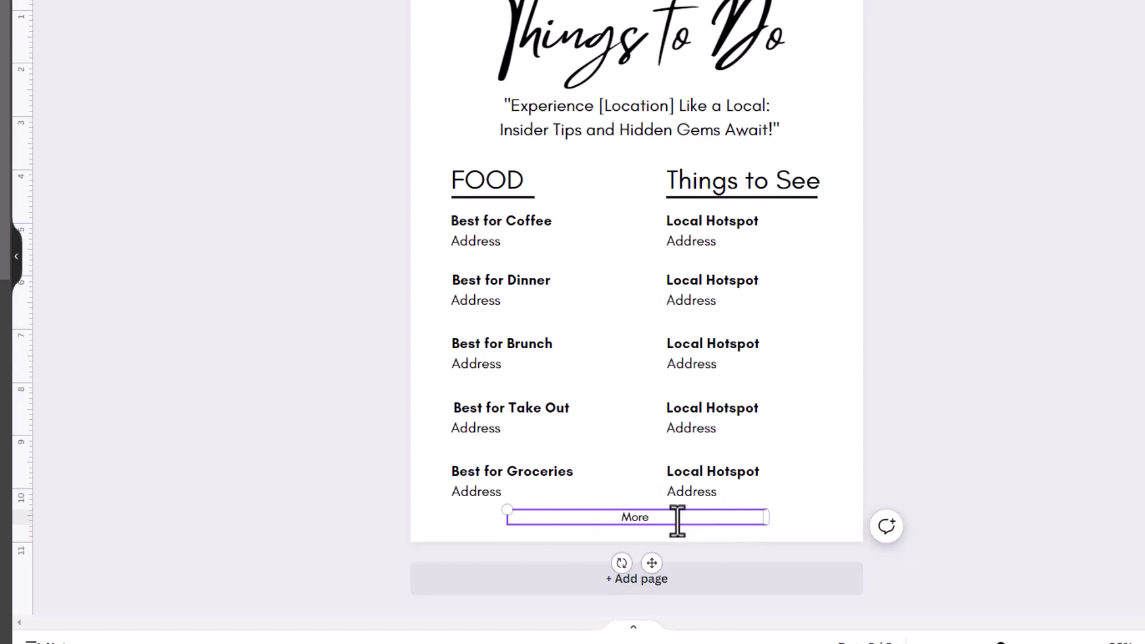
type(" info and menus availa")
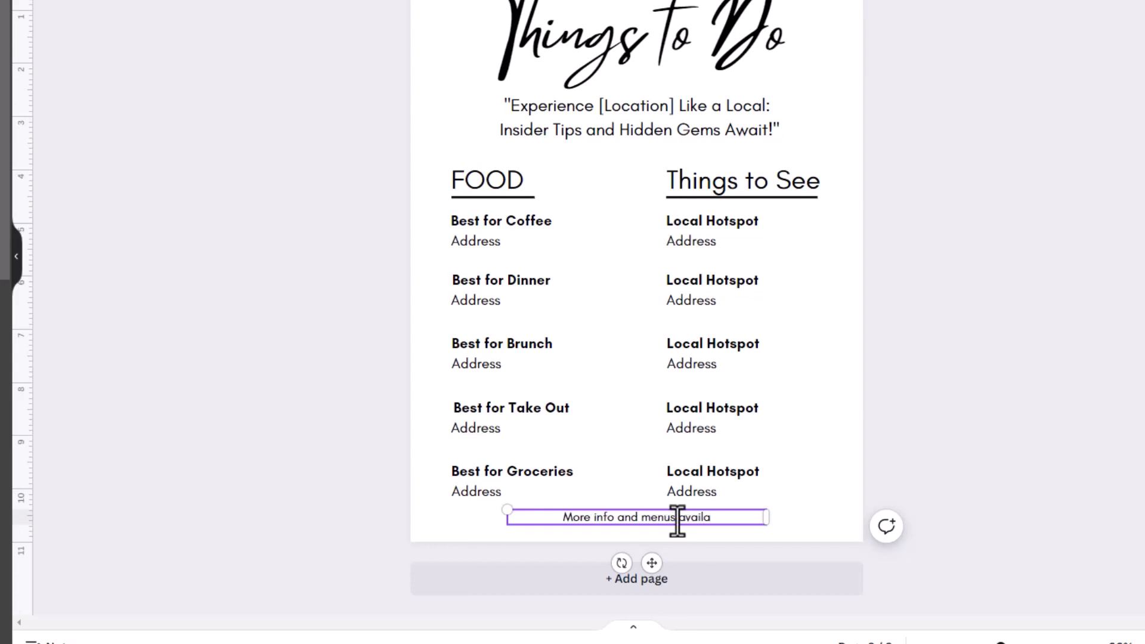
type("ble")
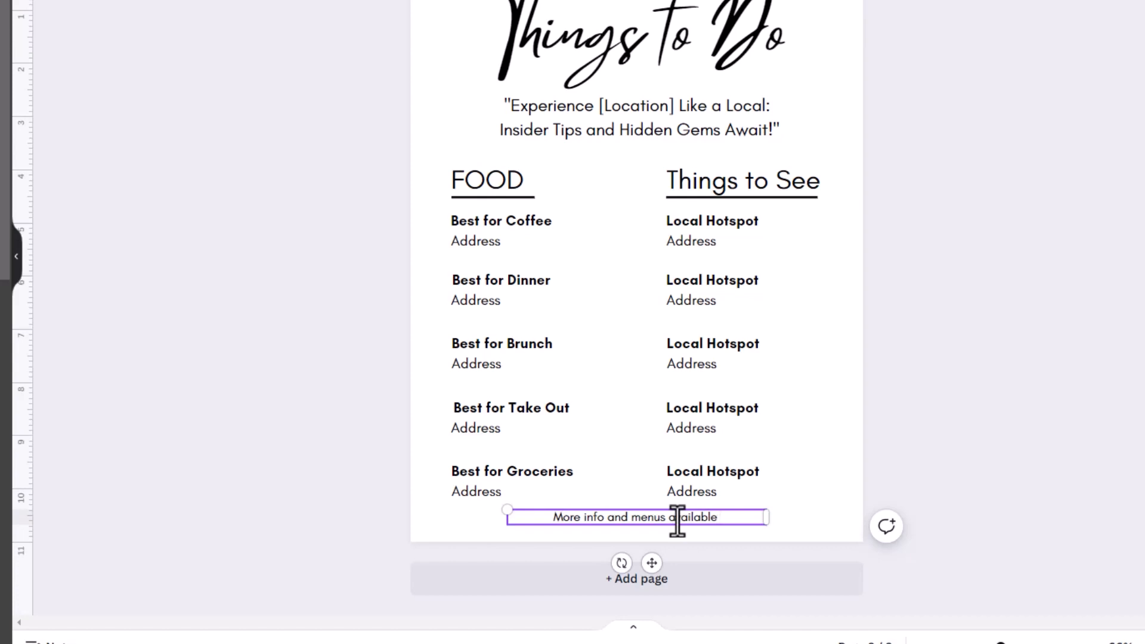
type(" in")
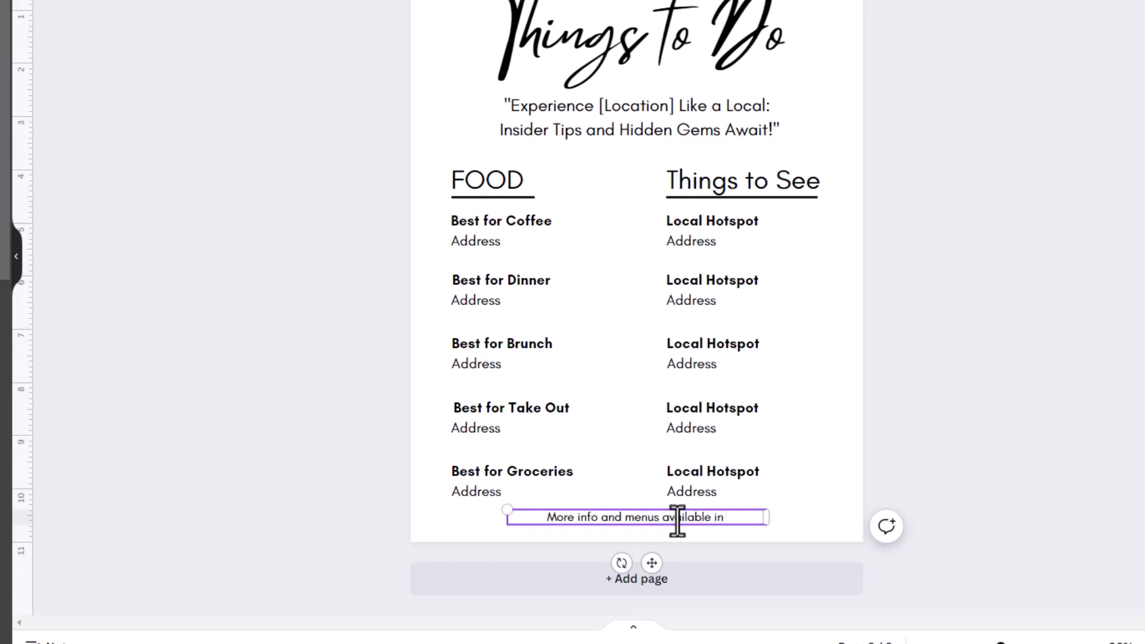
type(" Kit")
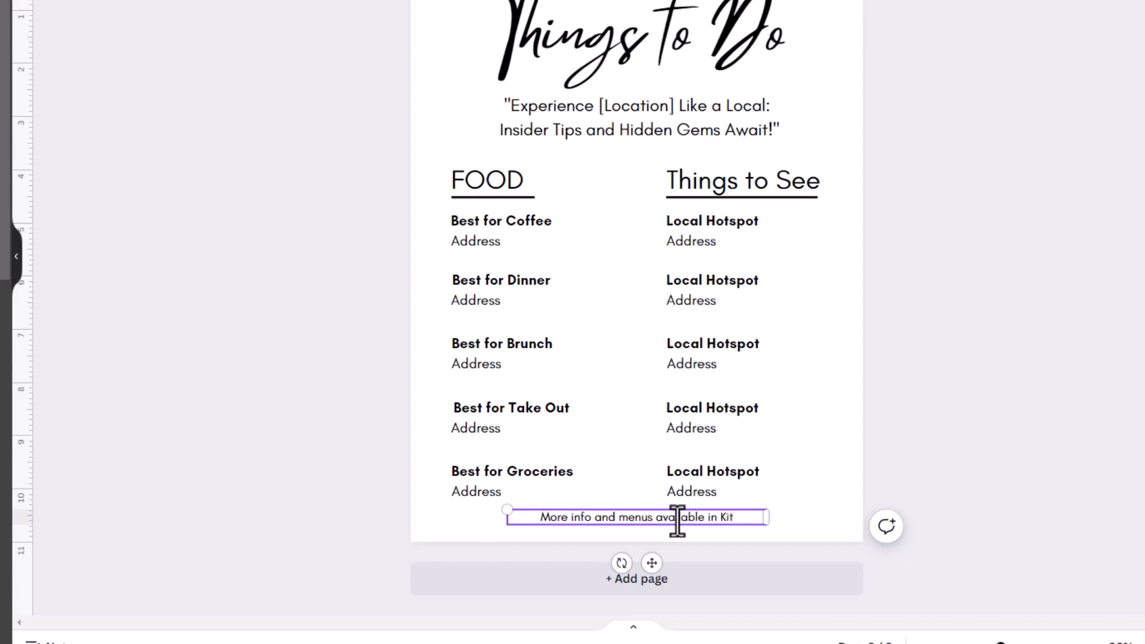
type("chen Dr")
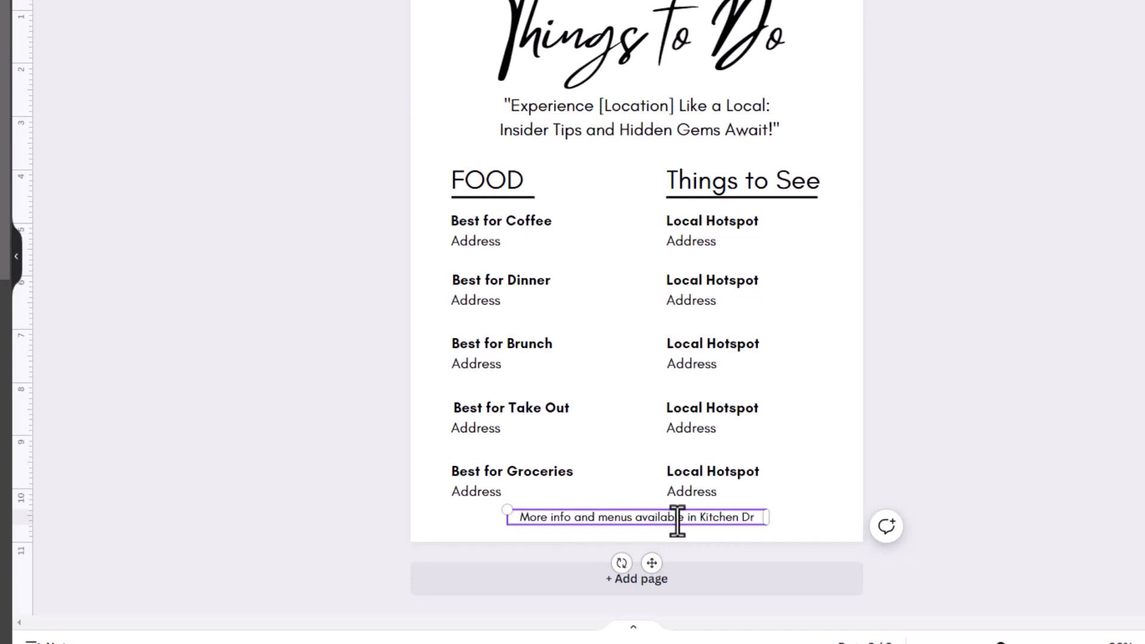
type("awer!")
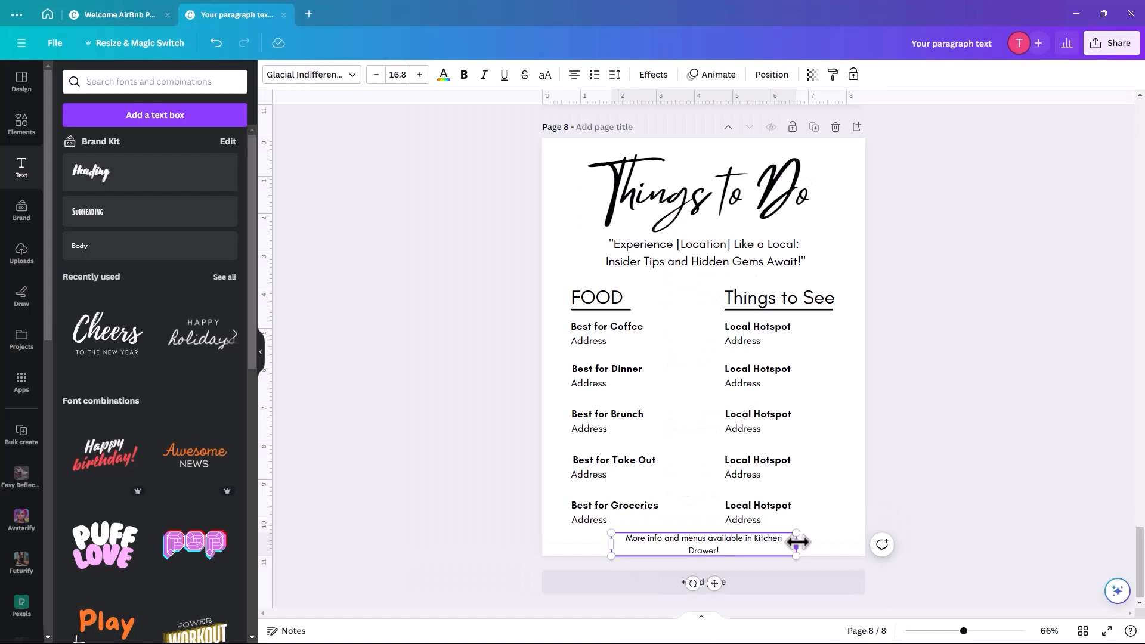
- Resize and stretch the footer box so the text sits on one centred line across the page
left_click_drag(766, 525, 866, 548)
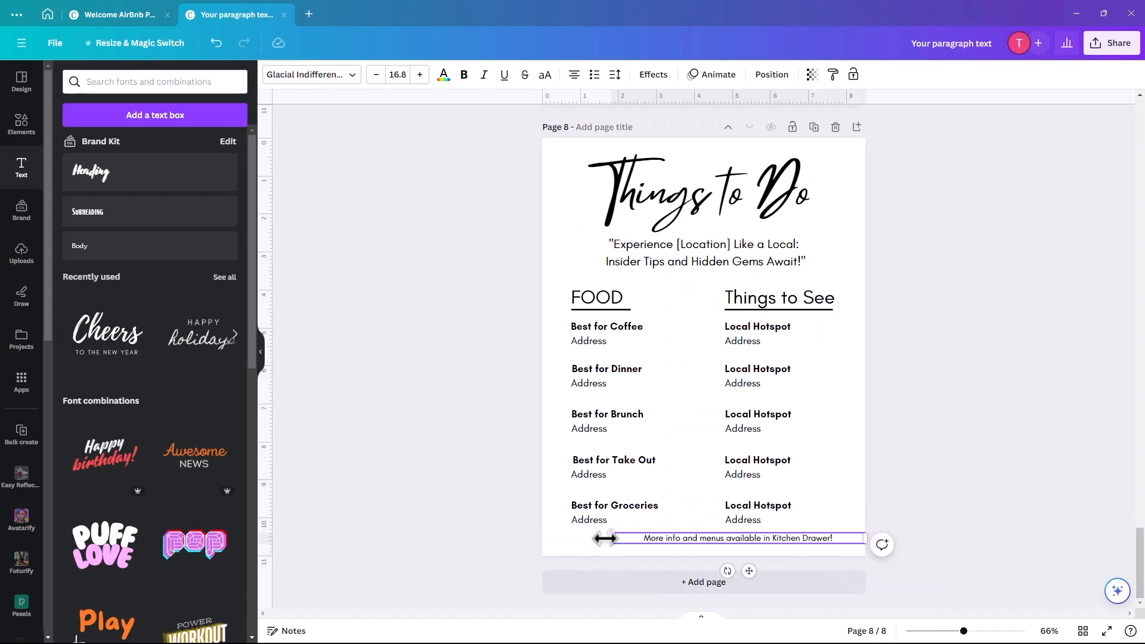
left_click_drag(612, 529, 592, 529)
left_click(684, 551)
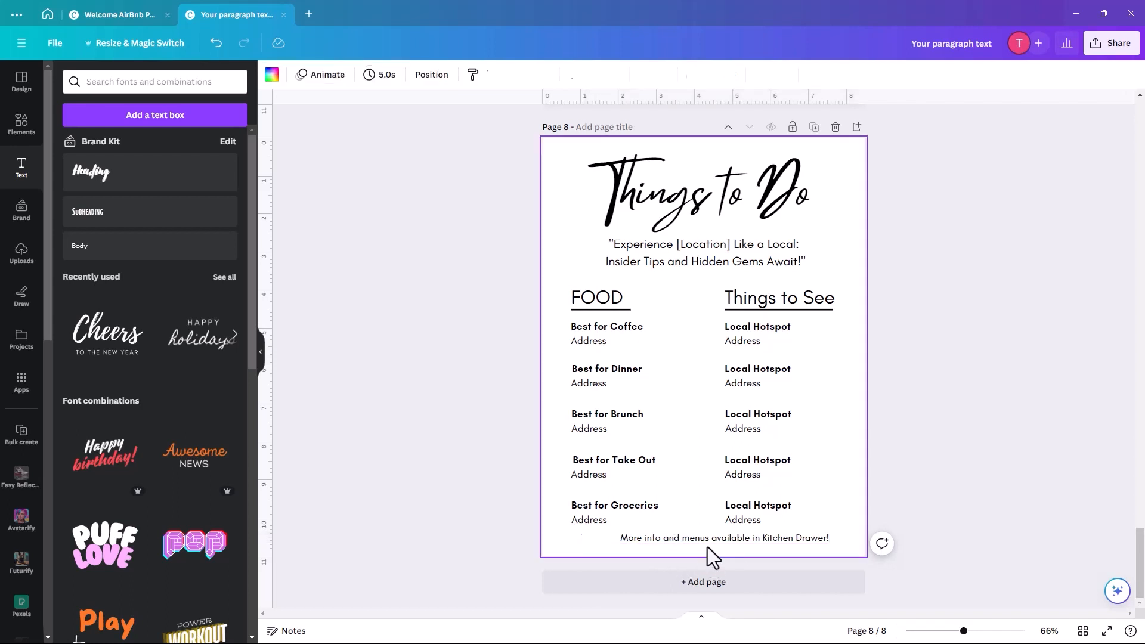
left_click_drag(715, 546, 671, 542)
left_click_drag(823, 542, 866, 541)
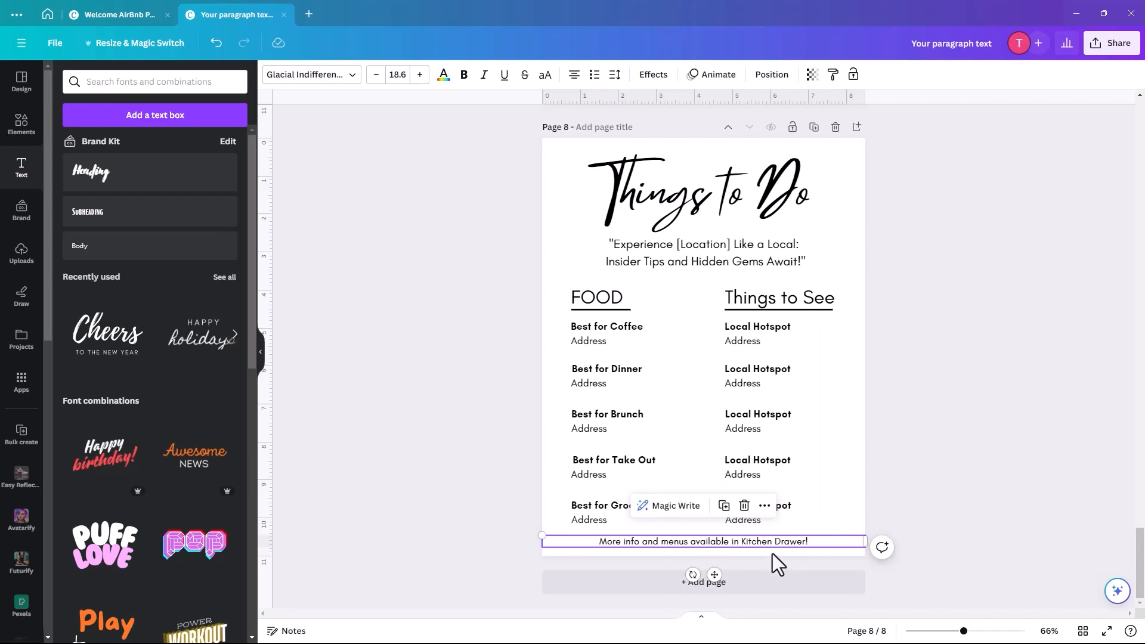
- Duplicate page 8 and retitle the new page 'Checkout'
left_click(814, 128)
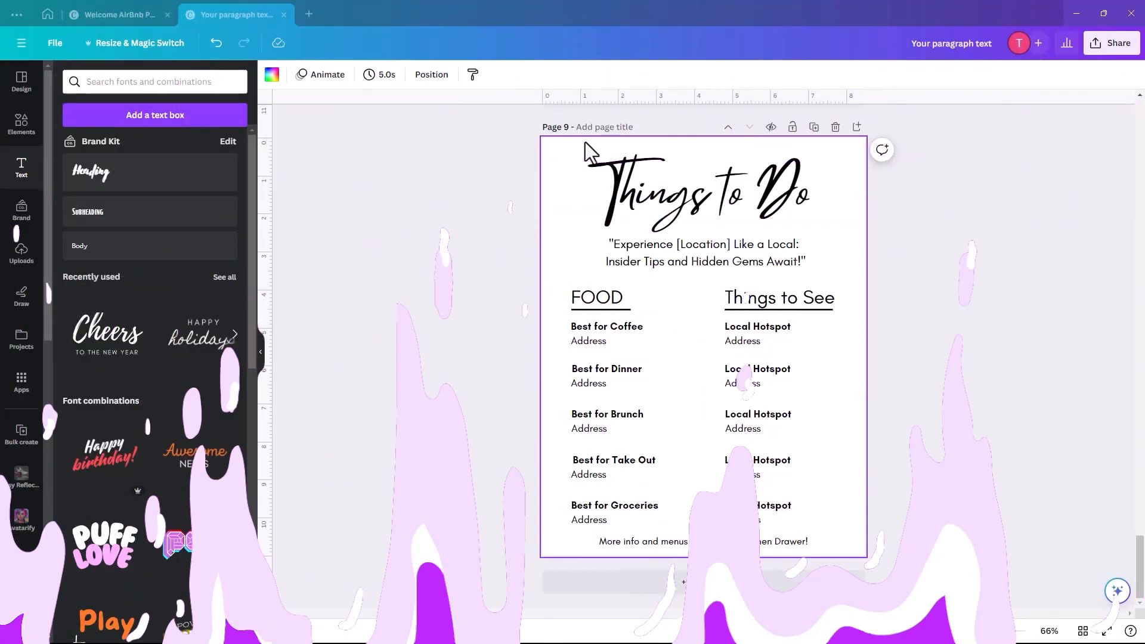
double_click(686, 197)
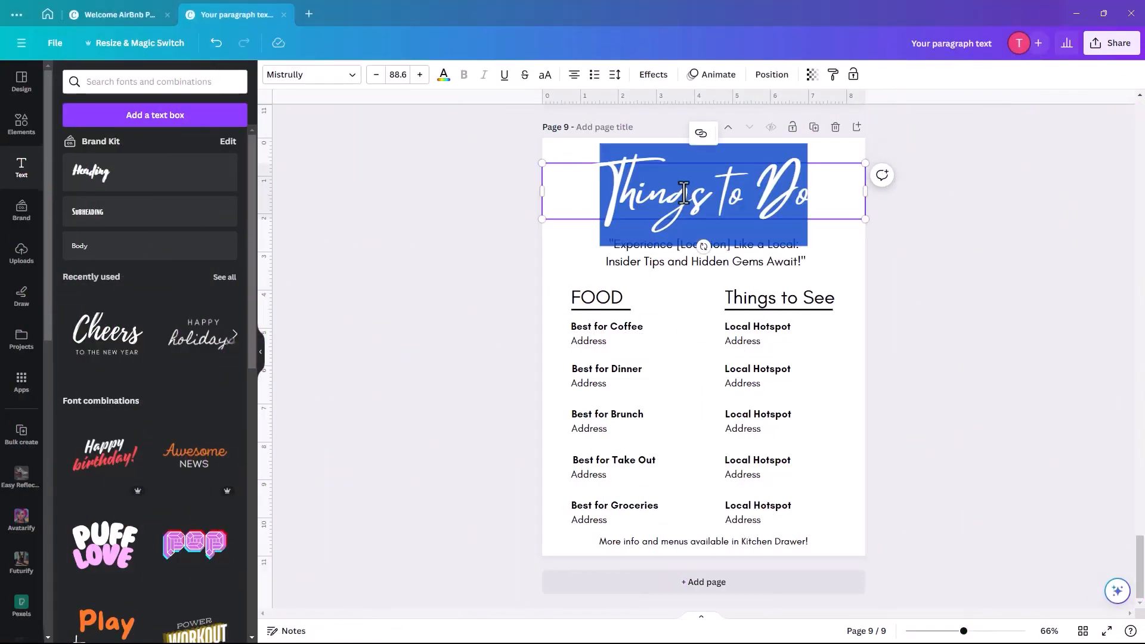
type("Checkout")
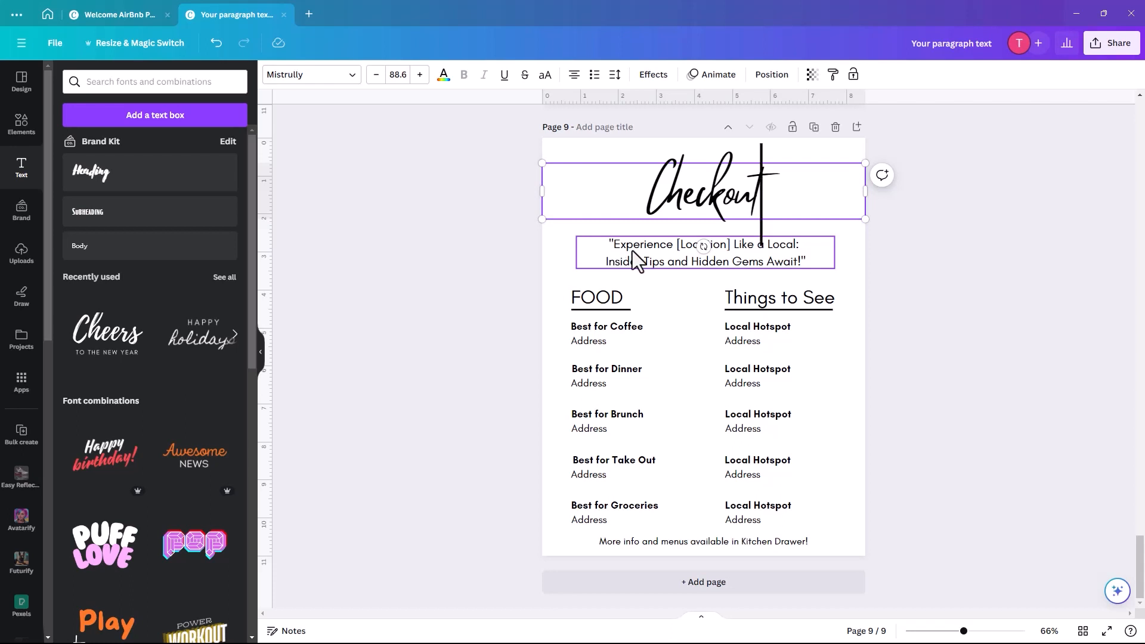
- Move the subtitle up and replace it with 'Thanks for coming to stay, we hope you had a super time!' broken after 'stay,'
left_click_drag(629, 253, 629, 242)
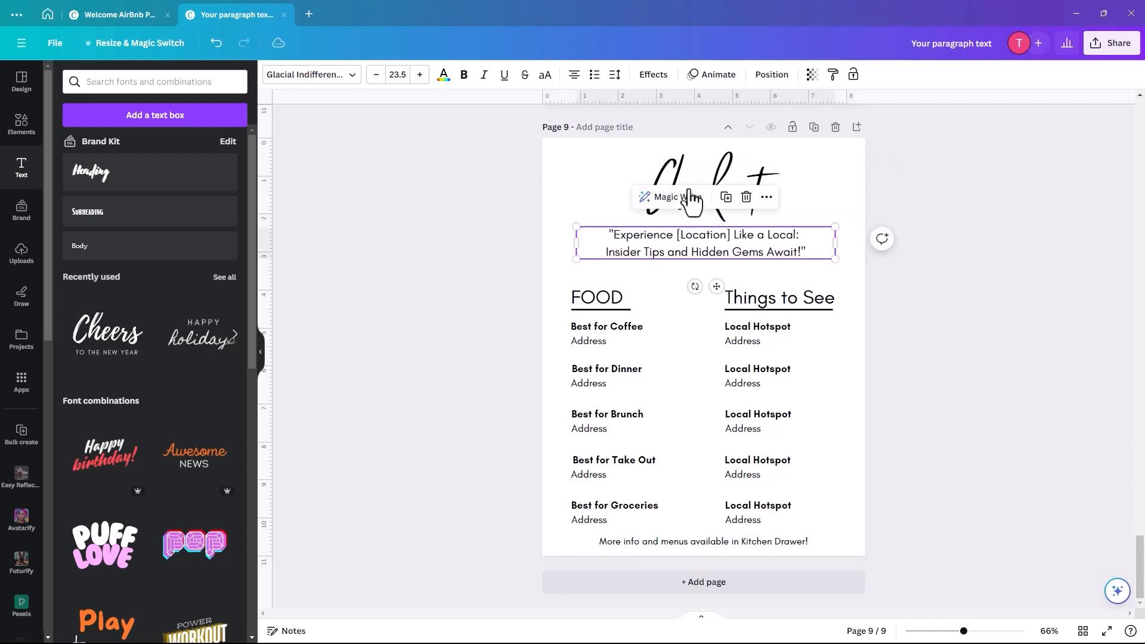
double_click(624, 236)
left_click_drag(608, 232, 815, 251)
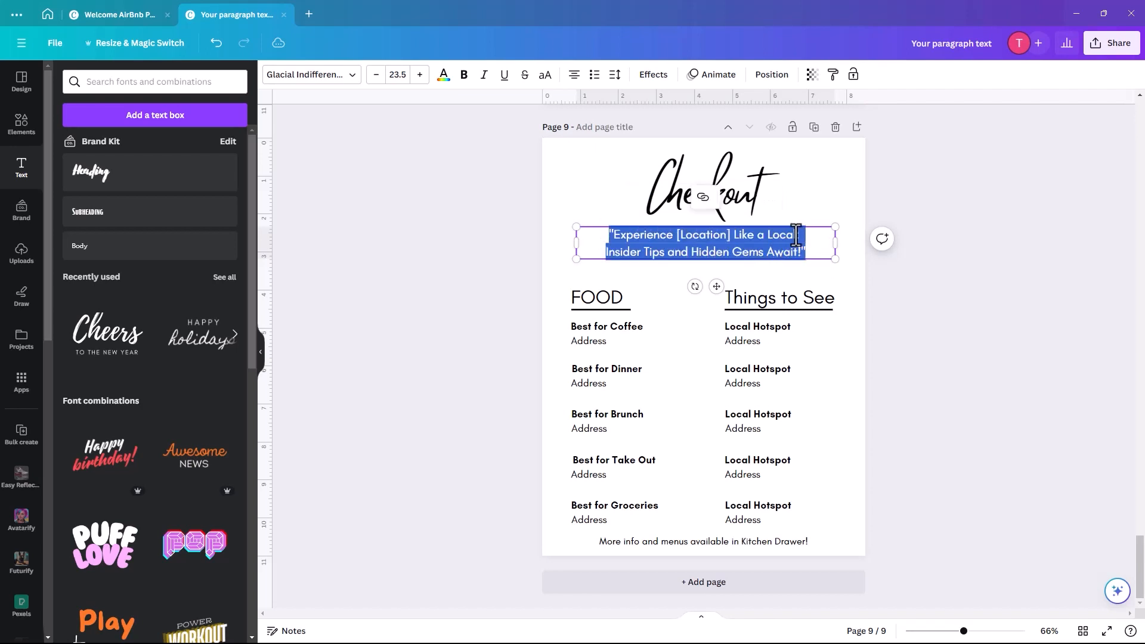
type("Thanks for coming to stay, we hope you had a super time!")
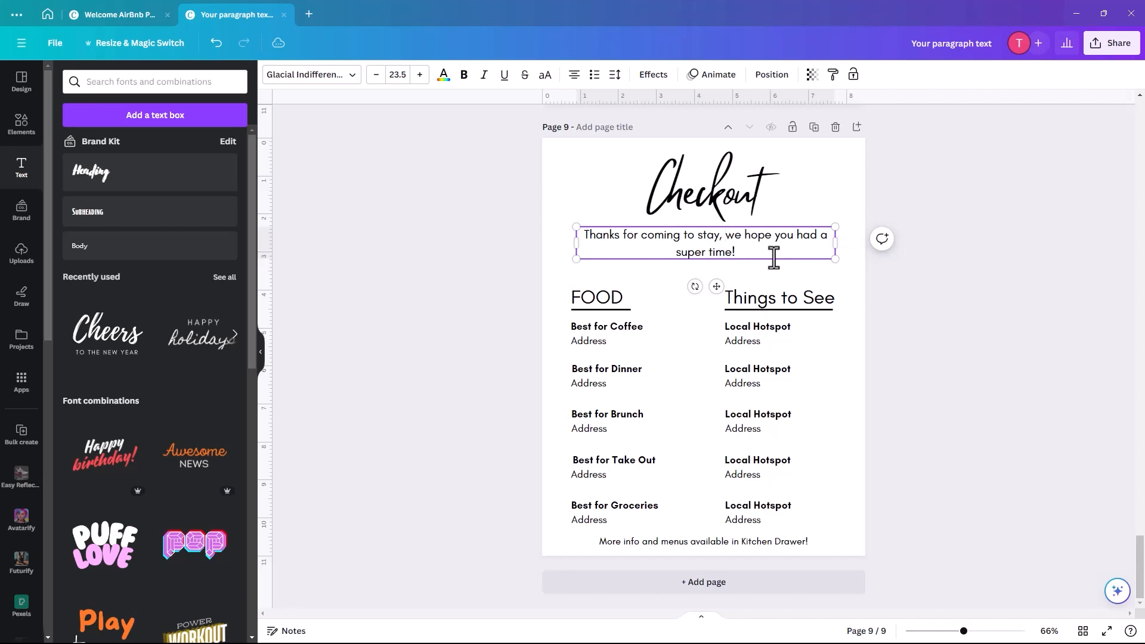
key("Return")
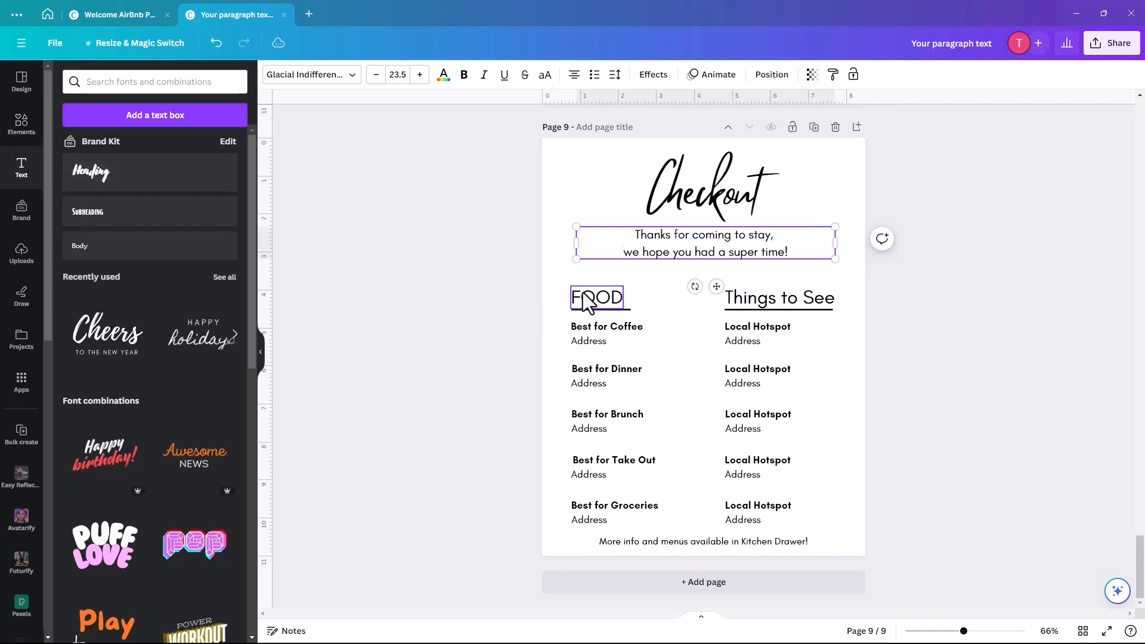
- Delete the FOOD and Local Hotspot columns
left_click_drag(547, 297, 669, 519)
key("Delete")
left_click(785, 438)
key("Delete")
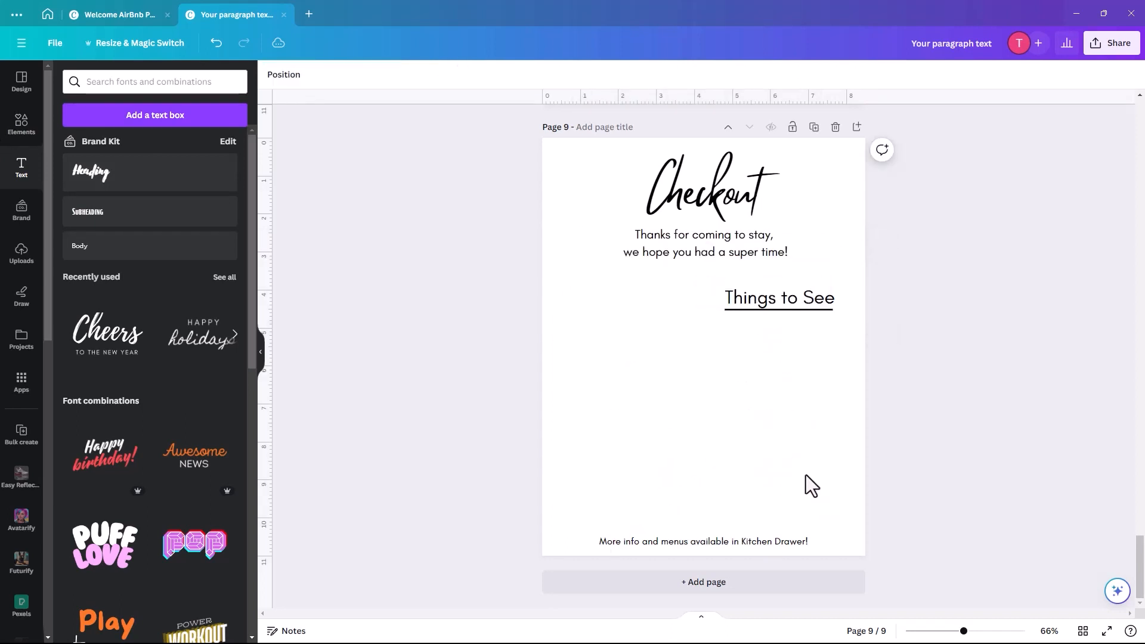
- Move the Things to See heading left and remove its underline
left_click_drag(741, 297, 596, 338)
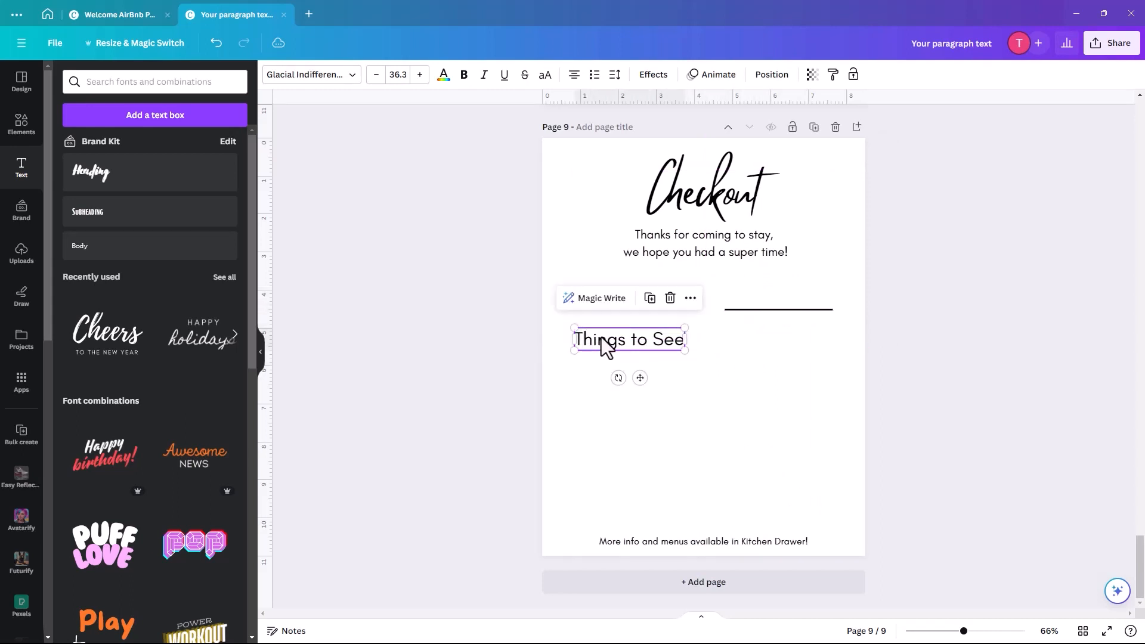
left_click(781, 309)
key("Delete")
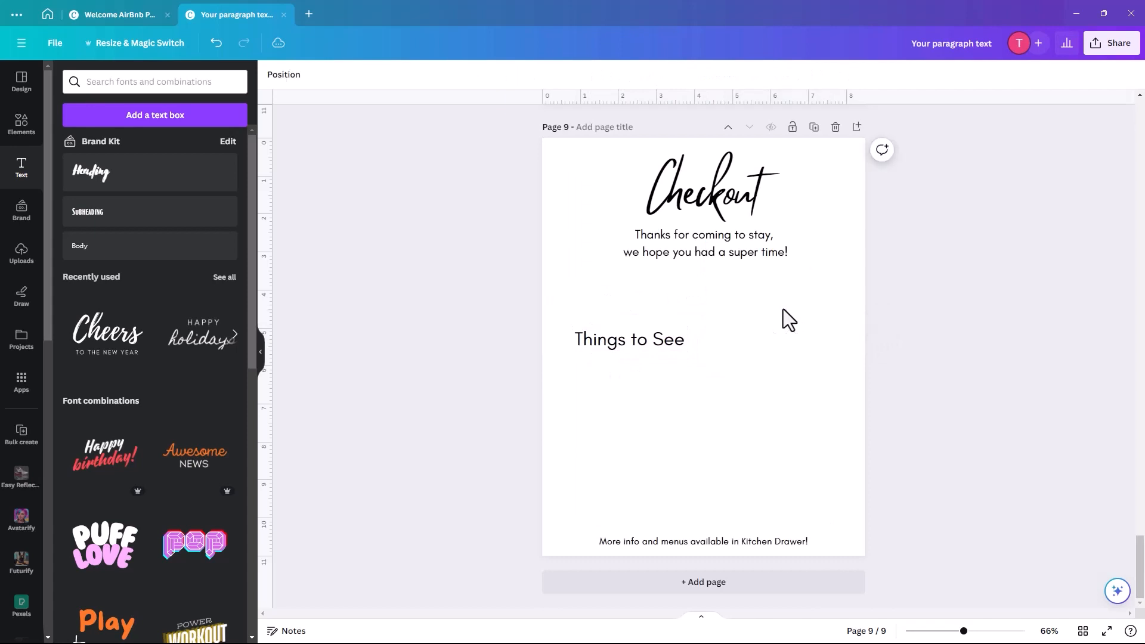
- Duplicate the Checkout heading below the thank-you message and retype it as 'Before you leave please check the following'
left_click(696, 191)
left_click(724, 132)
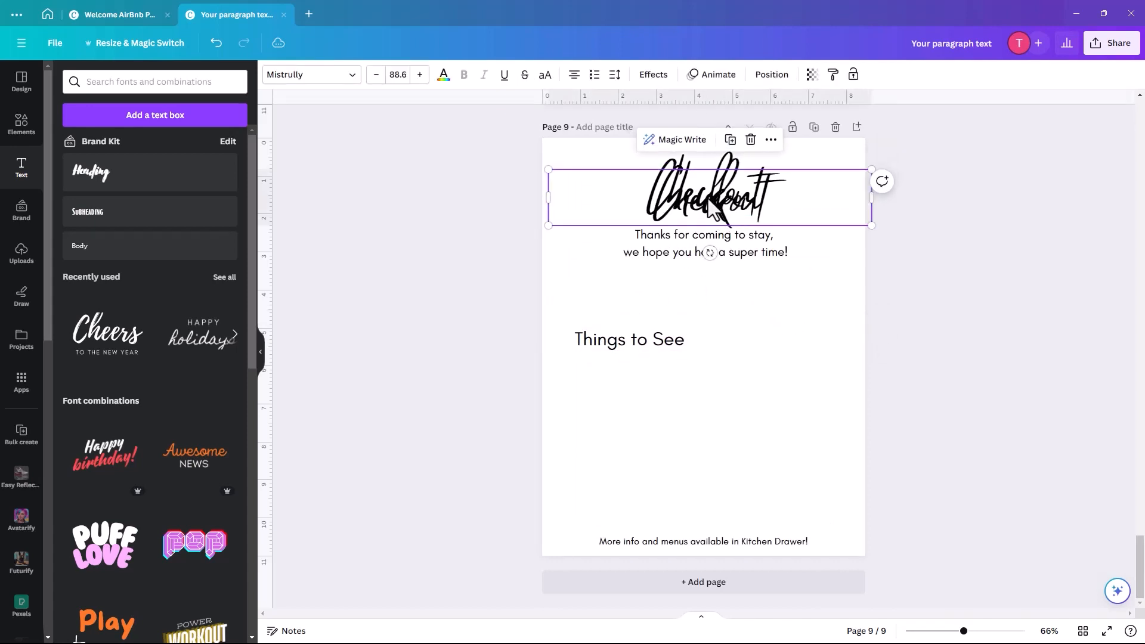
left_click_drag(710, 206, 702, 297)
double_click(701, 304)
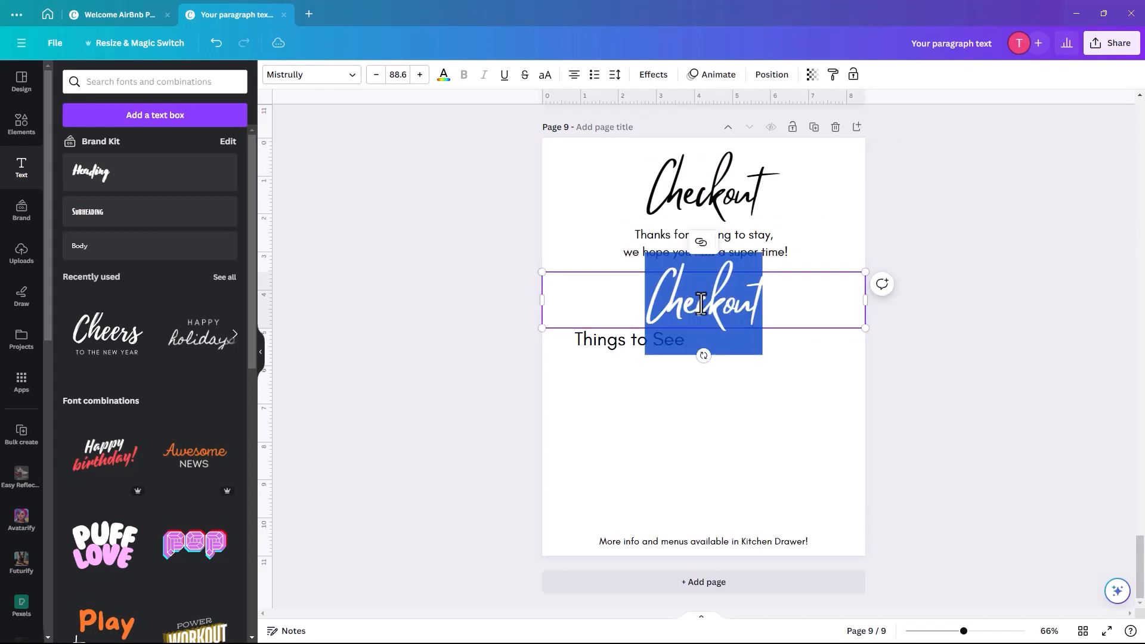
type("Before y")
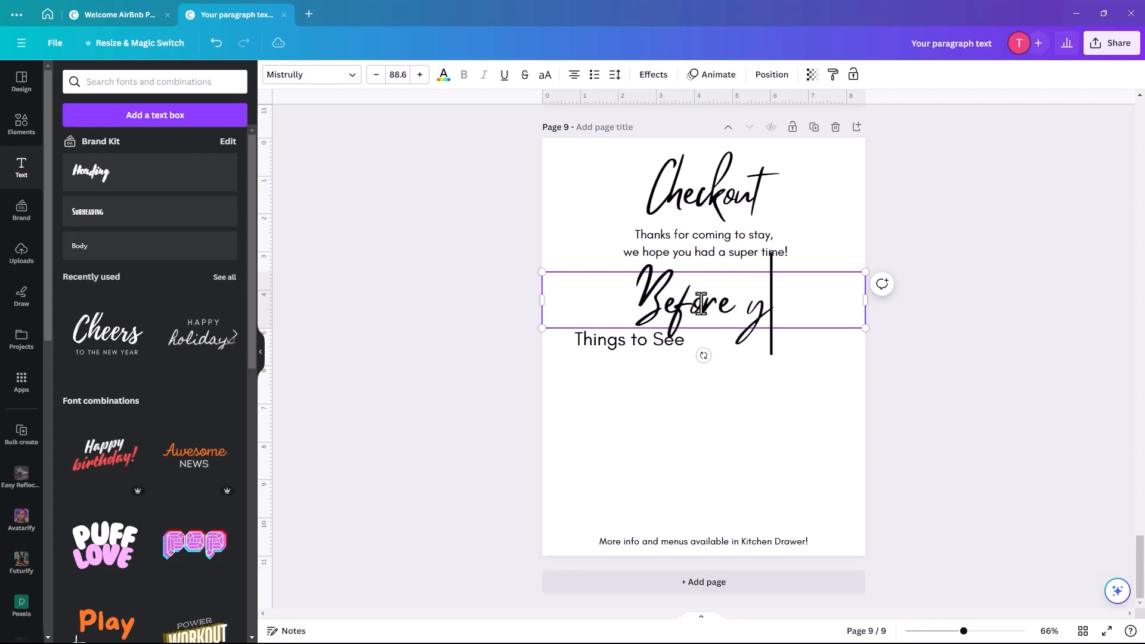
type("ou leave")
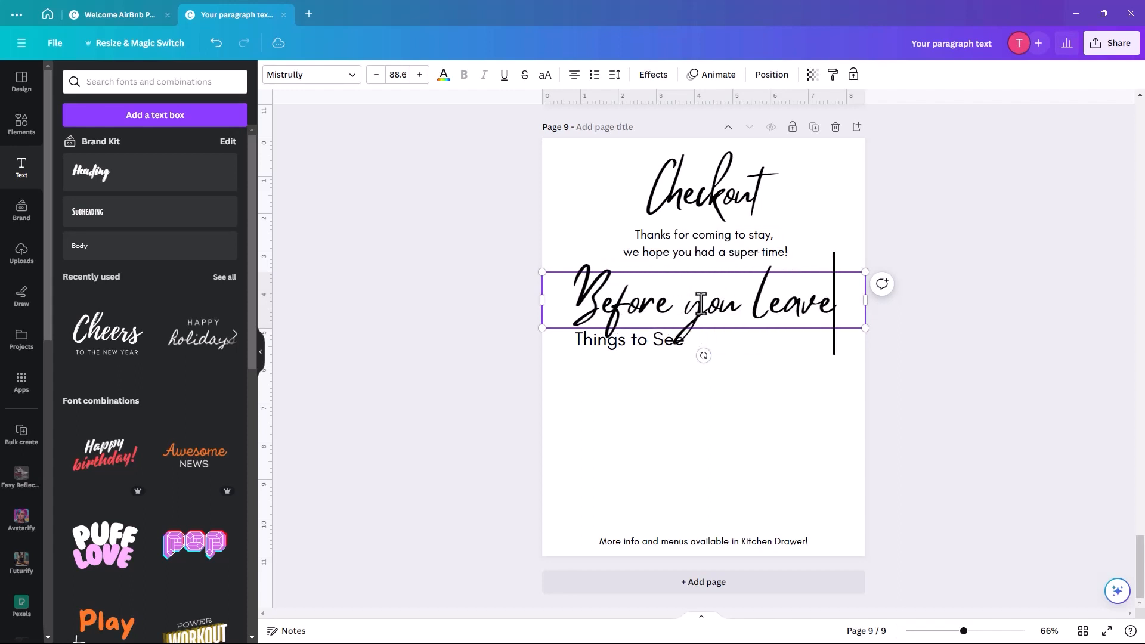
type(" please ")
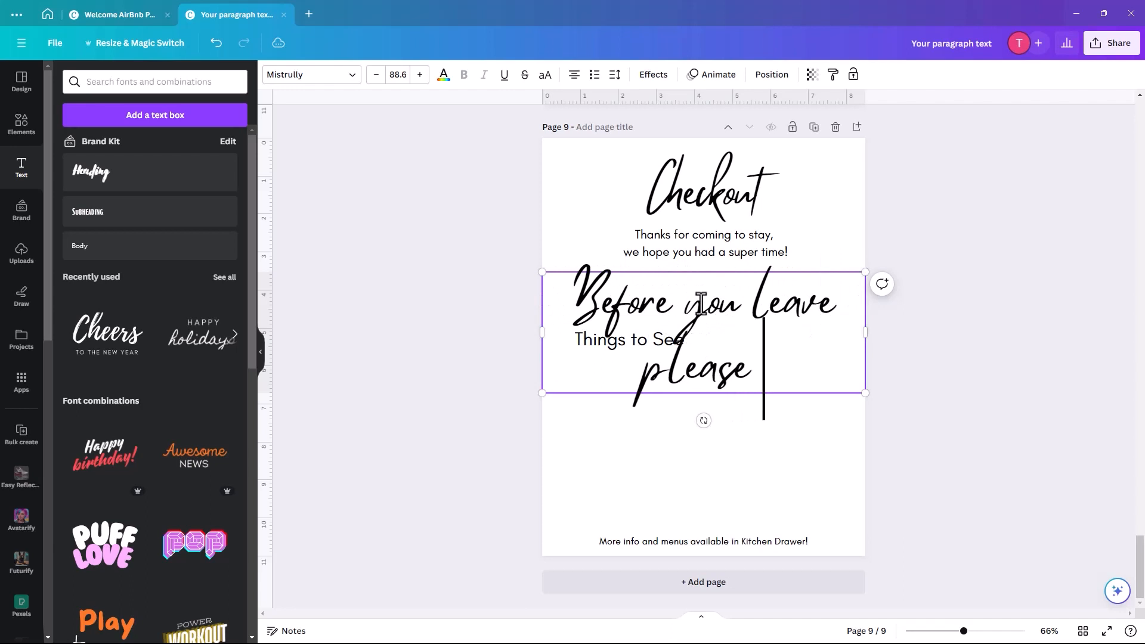
type("cha")
key("BackSpace")
type("eck")
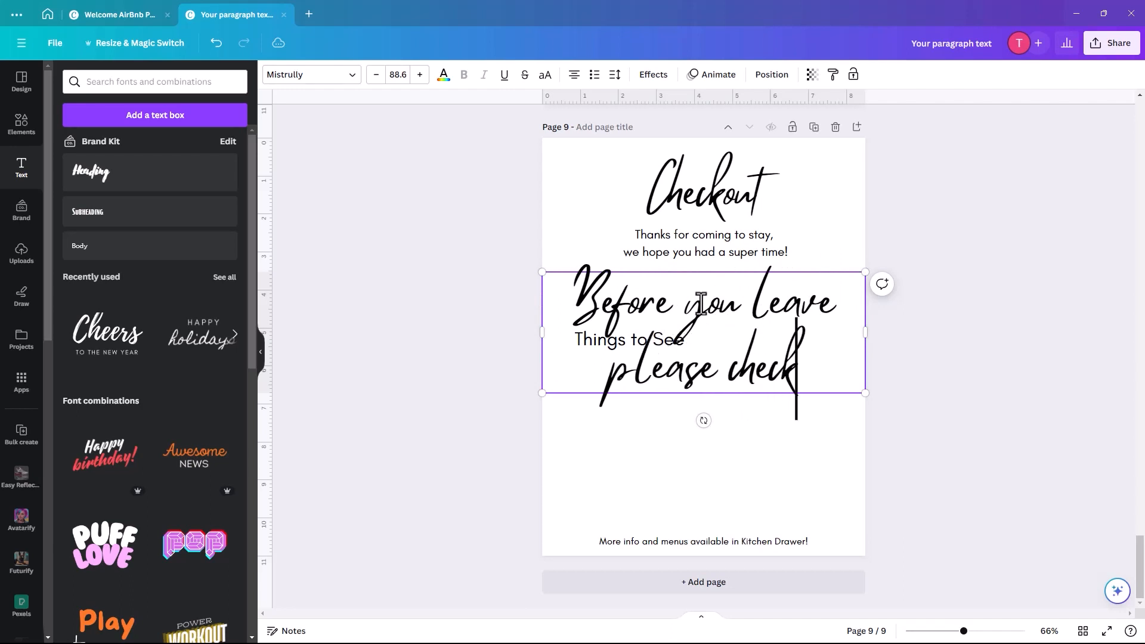
type(" the follo")
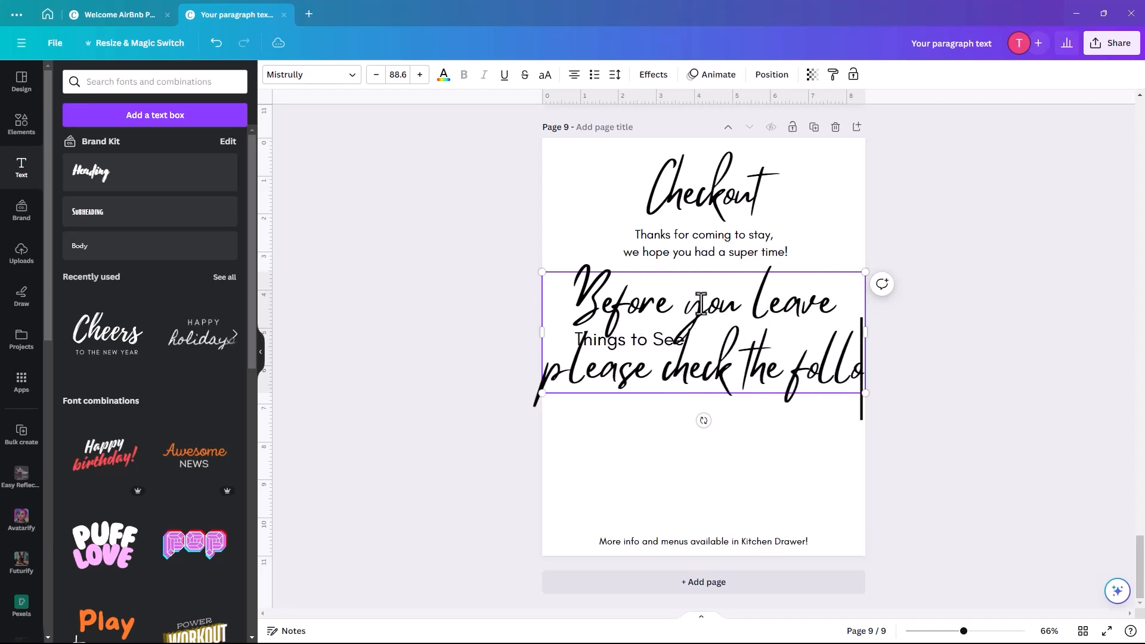
type("wing")
- Set the script line to font size 30 and stretch its box so it fits on one line
key("ctrl+a")
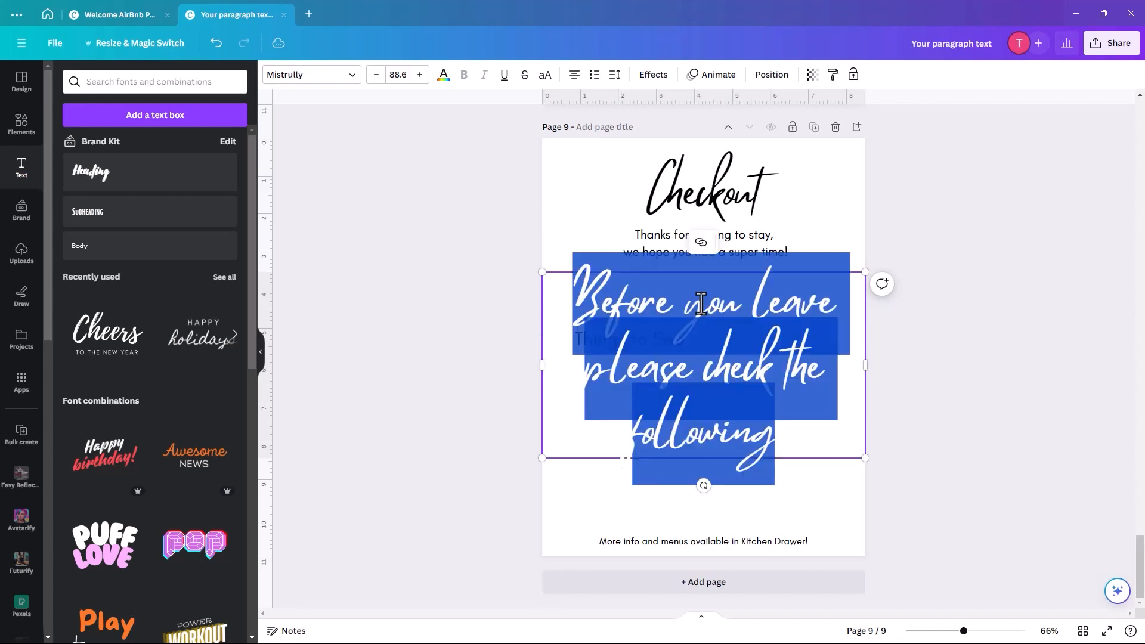
left_click(390, 74)
left_click_drag(390, 74, 405, 74)
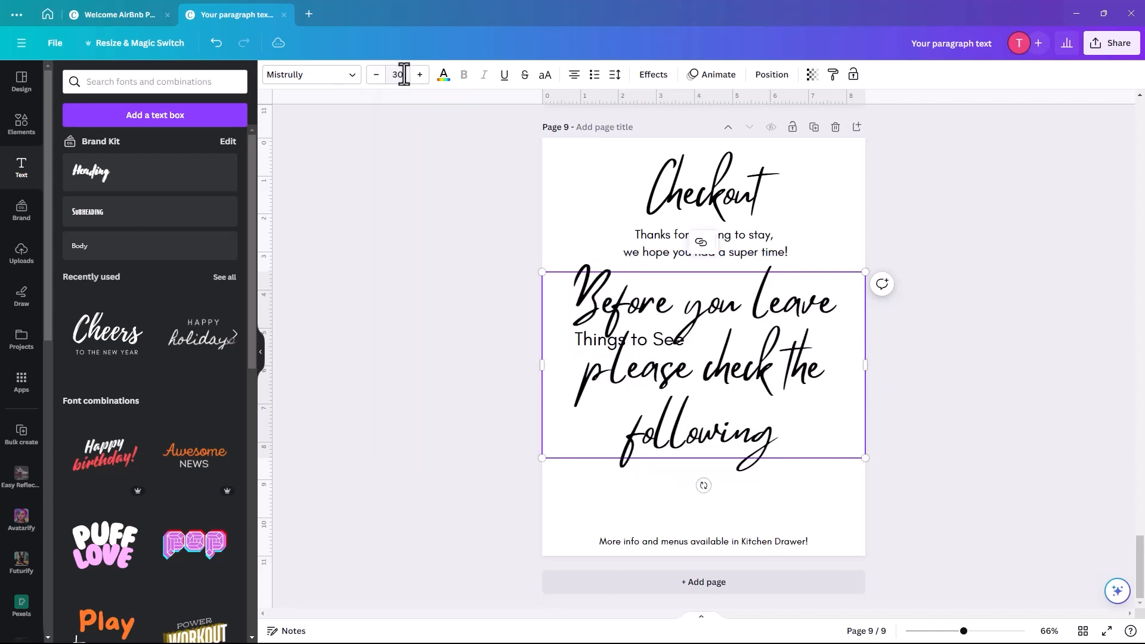
key("Return")
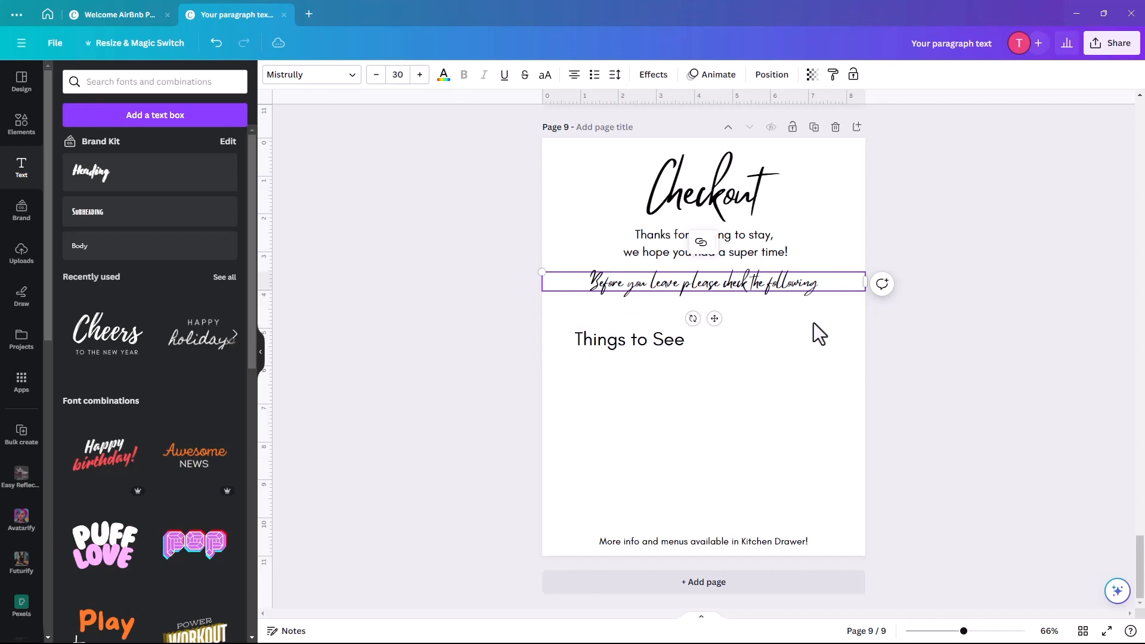
left_click(816, 306)
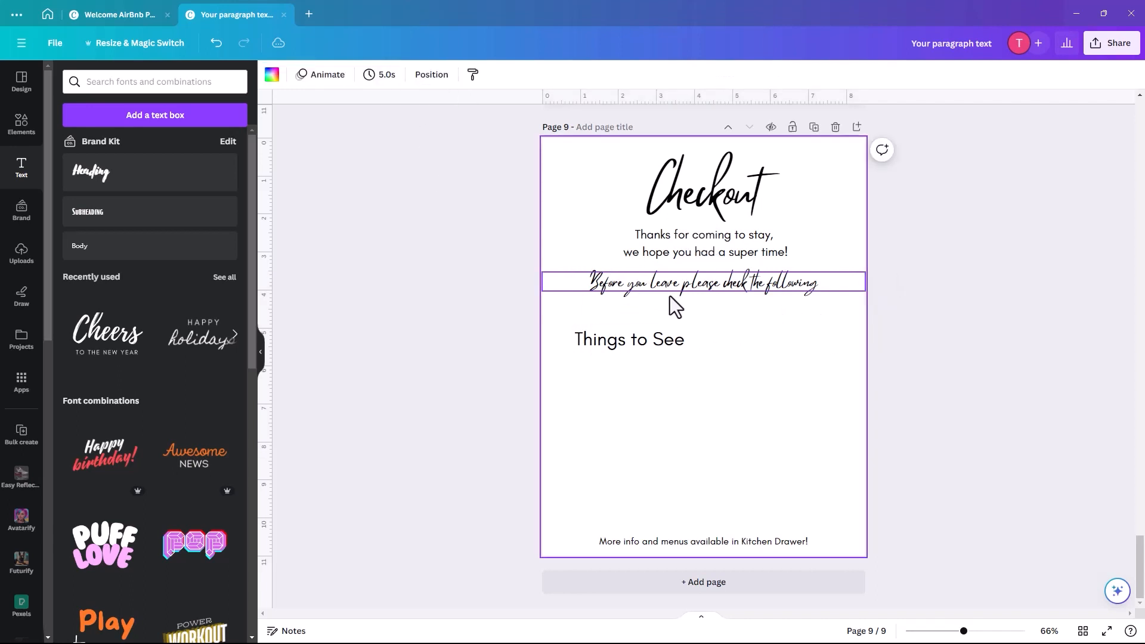
mouse_move(615, 282)
left_mouse_down()
mouse_move(602, 285)
mouse_move(619, 286)
left_mouse_up()
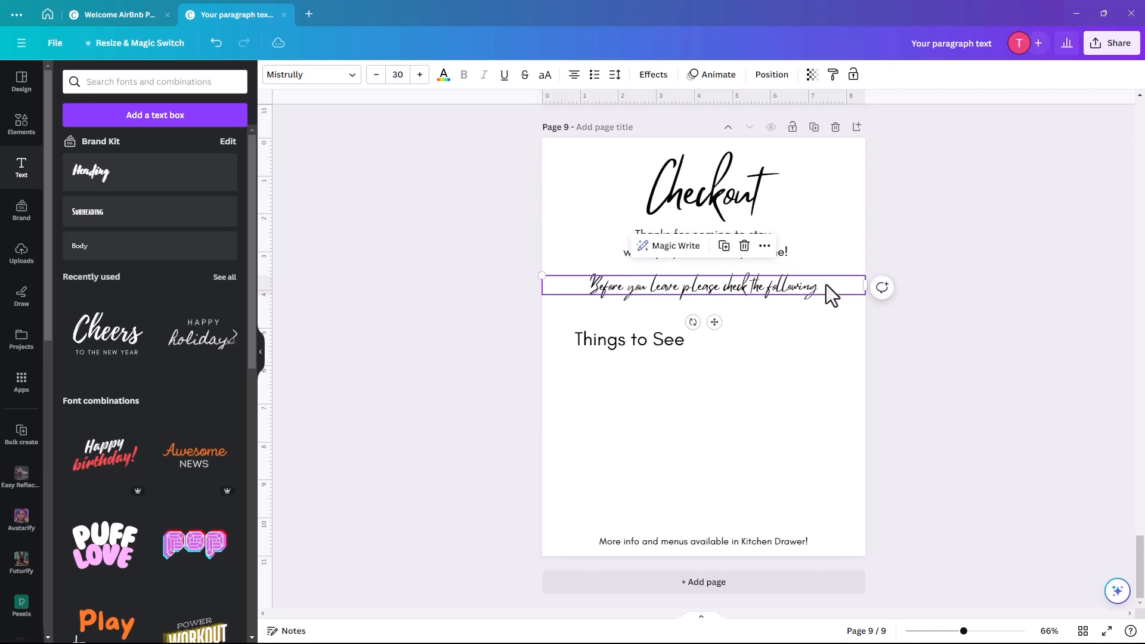
left_click_drag(868, 285, 865, 285)
- Replace the Things to See text with the pasted bulleted checkout list and widen it
left_click(615, 340)
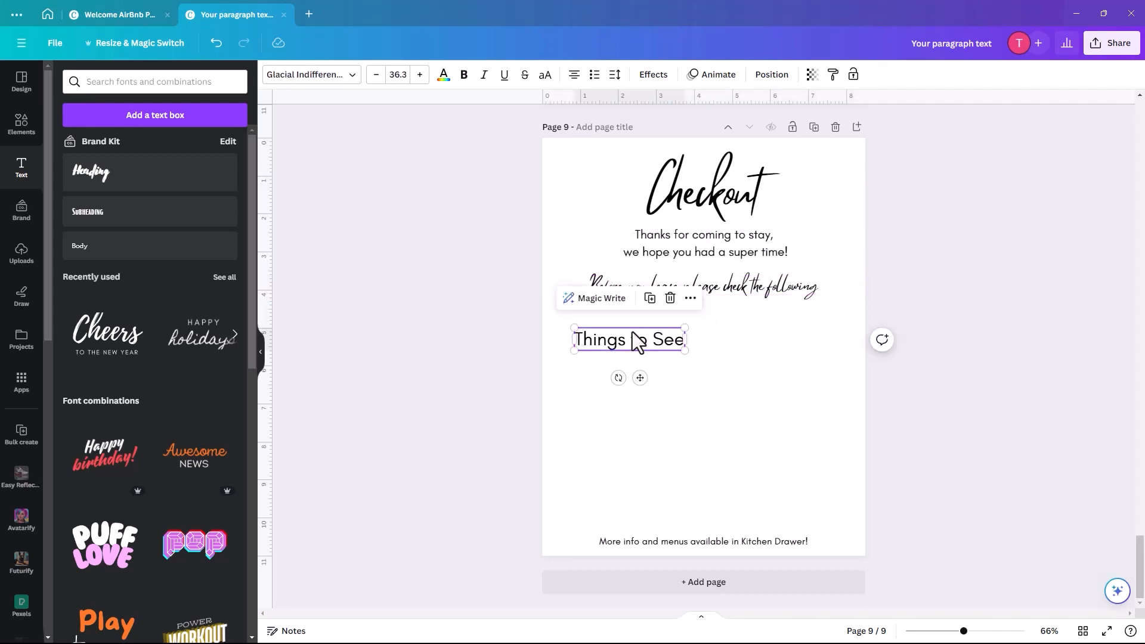
left_click_drag(634, 334, 642, 324)
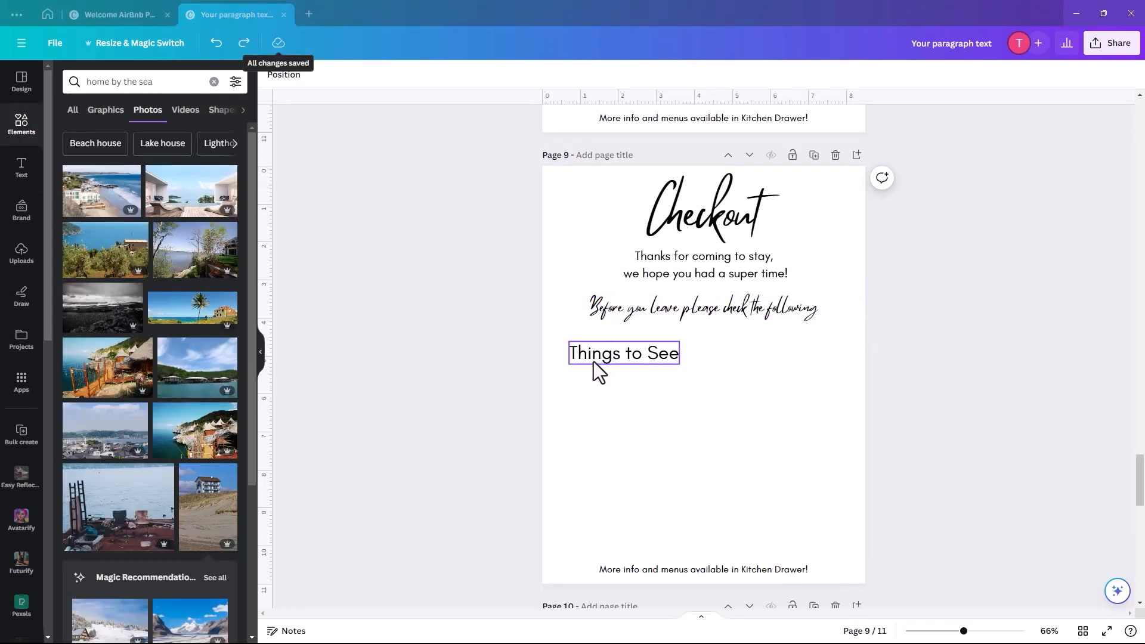
left_click(594, 355)
double_click(597, 355)
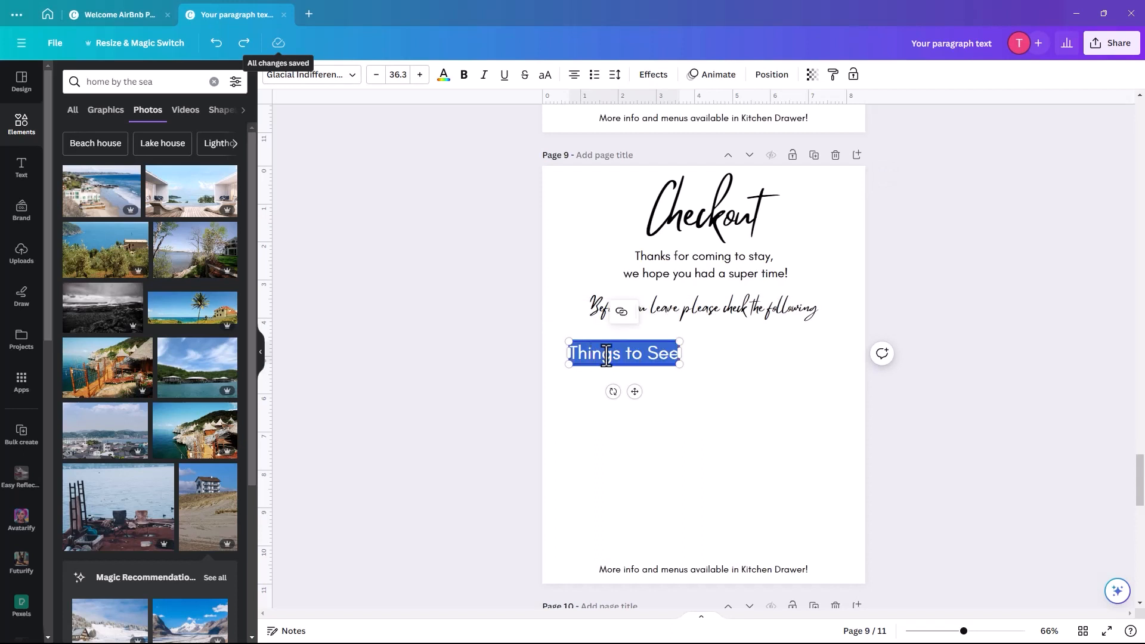
key("ctrl+v")
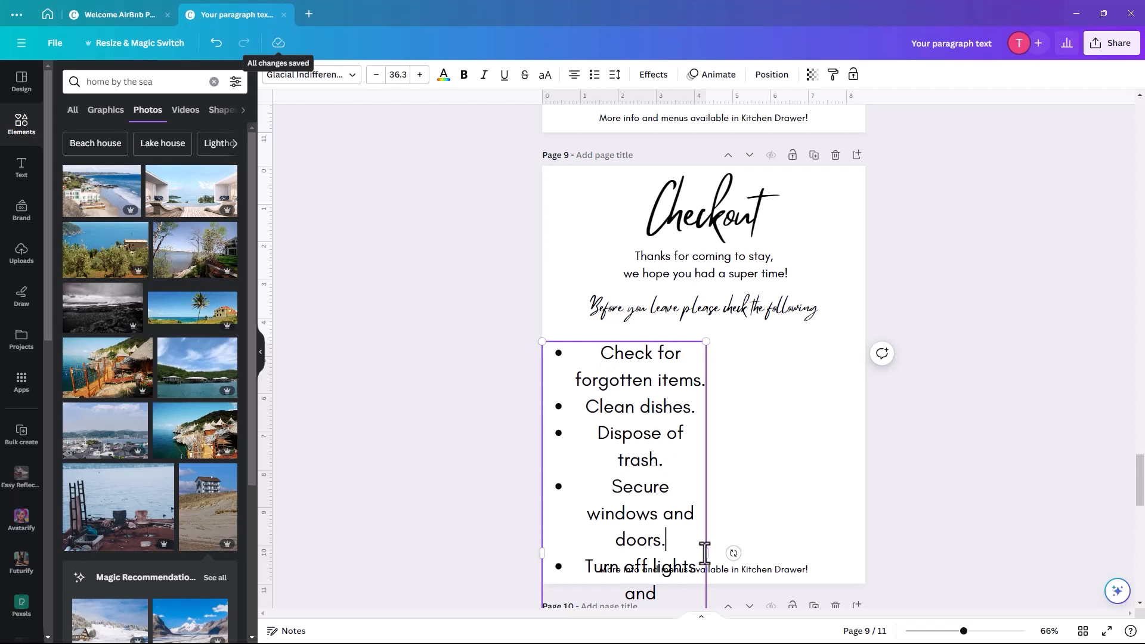
left_click_drag(708, 549, 845, 547)
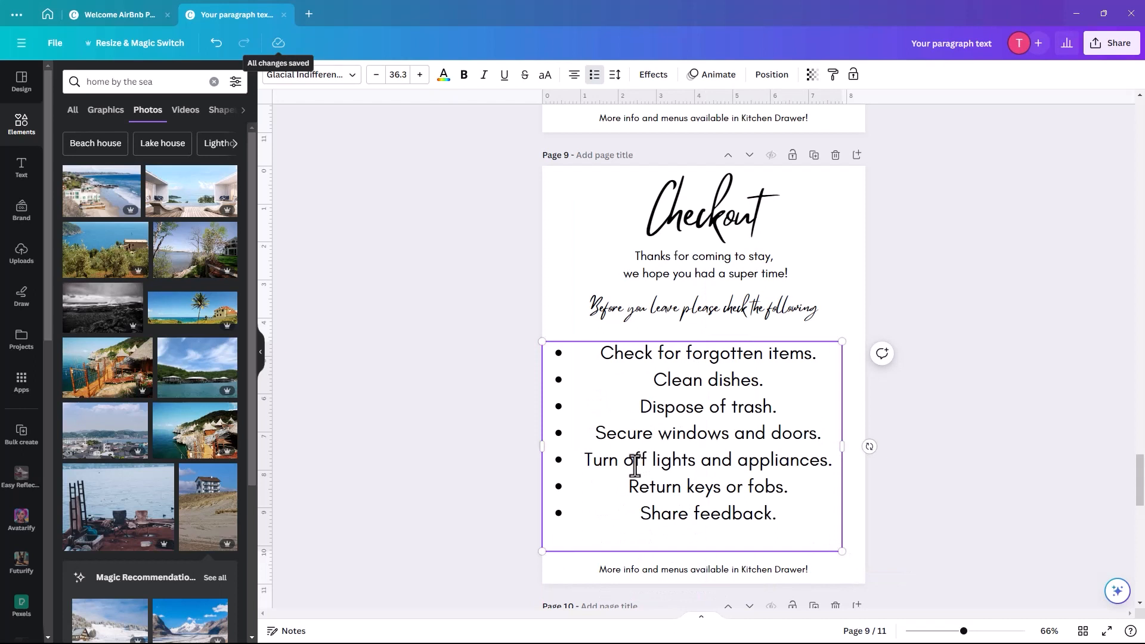
- Left-align the bullet list and trim its box to fit under the script line
left_click(575, 76)
key("ctrl+a")
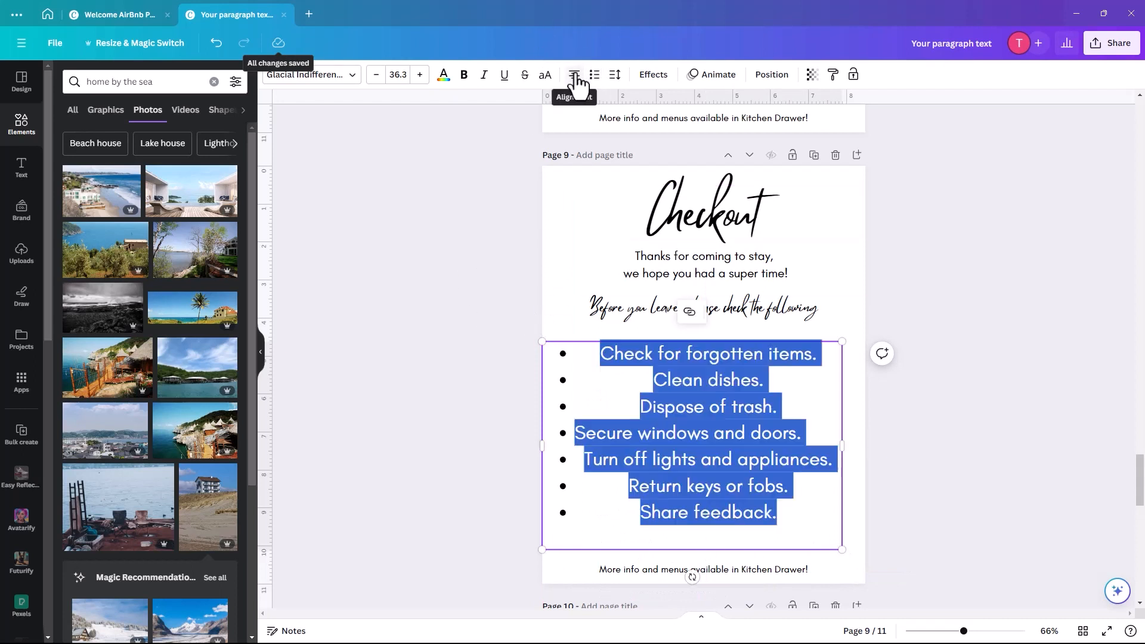
left_click(575, 76)
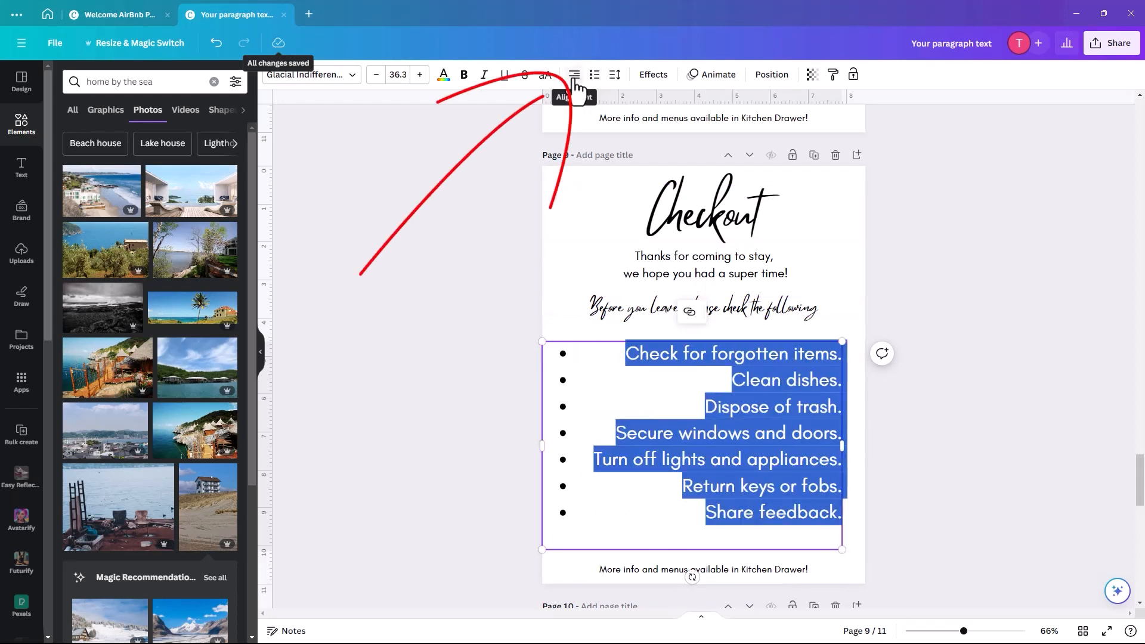
left_click(575, 78)
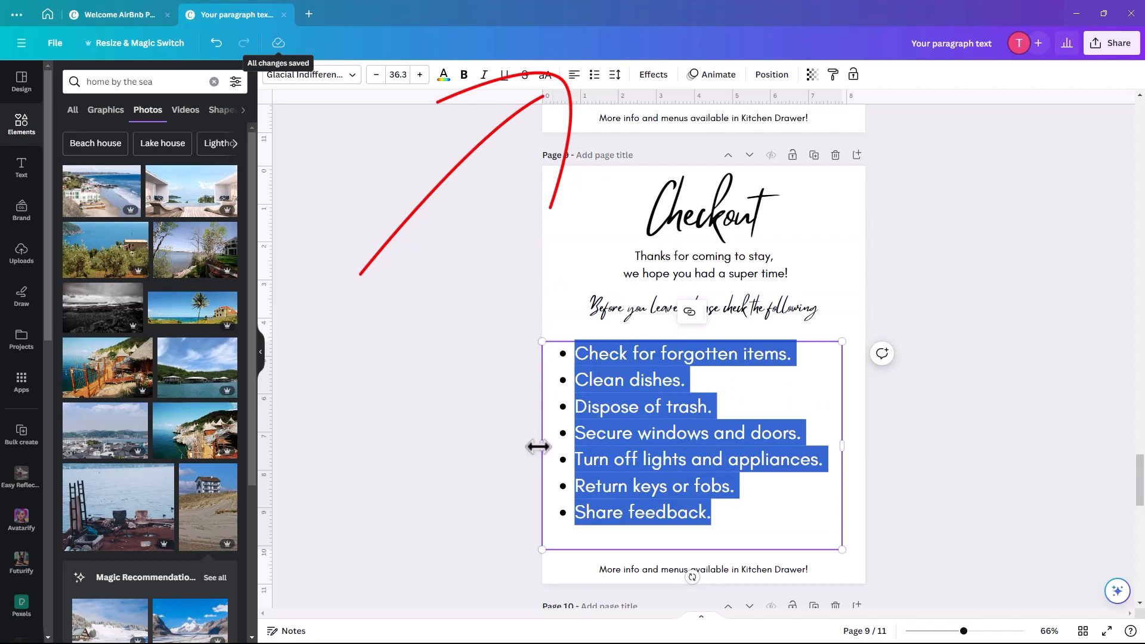
mouse_move(538, 446)
left_mouse_down()
mouse_move(575, 444)
mouse_move(565, 442)
left_mouse_up()
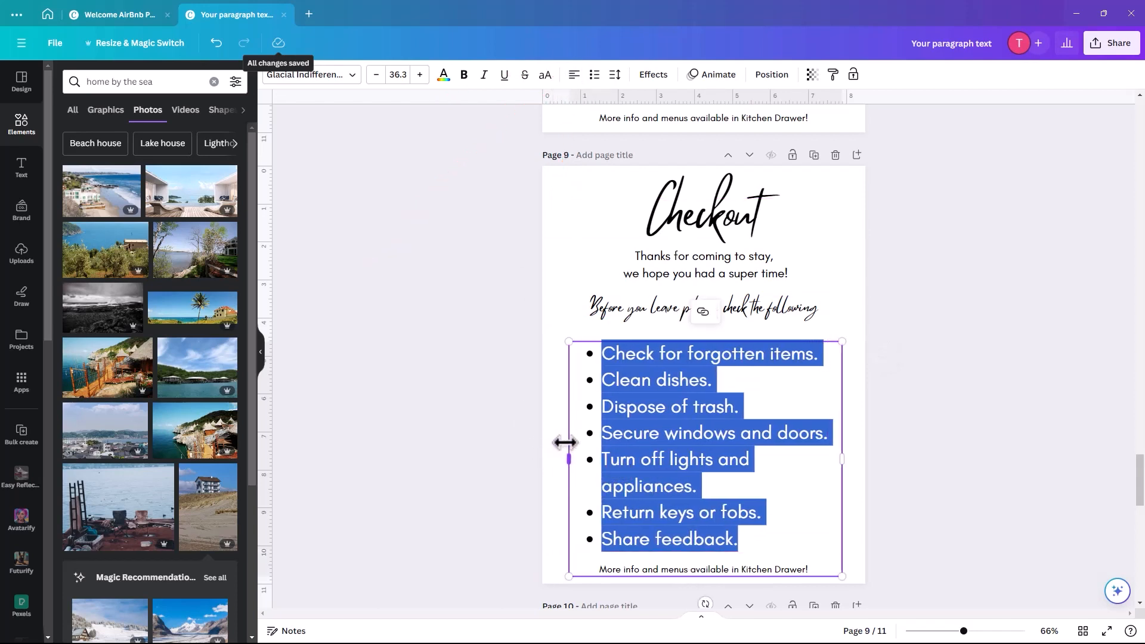
left_click_drag(841, 342, 828, 357)
left_click(551, 428)
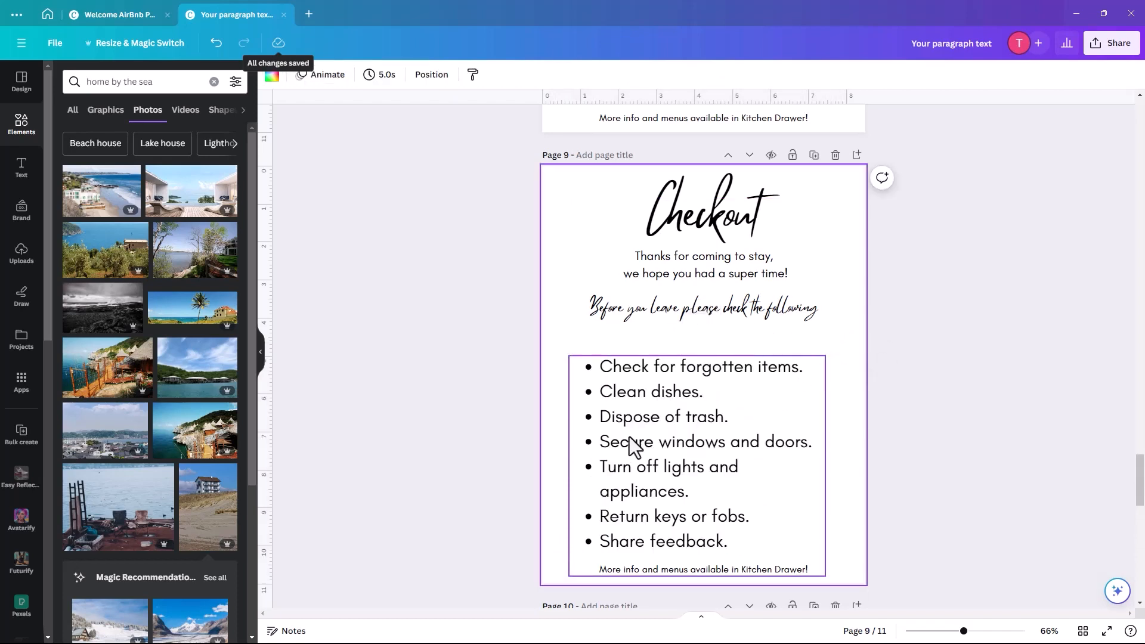
- Move the bullet list up under the heading and delete the footer text on page 9
left_click_drag(631, 440, 637, 419)
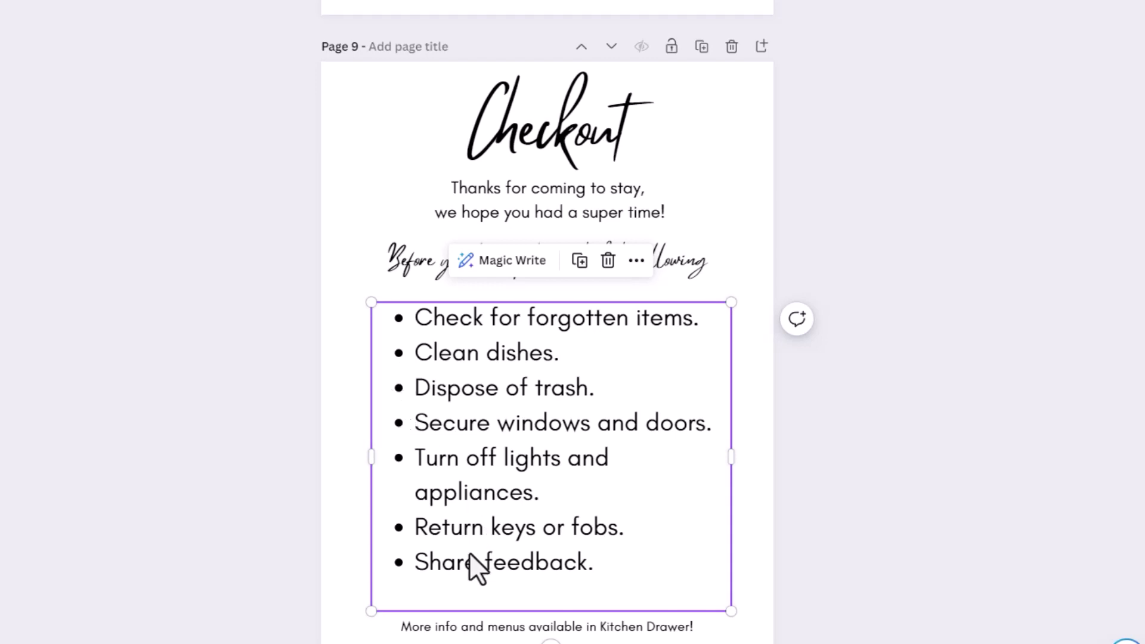
left_click(356, 578)
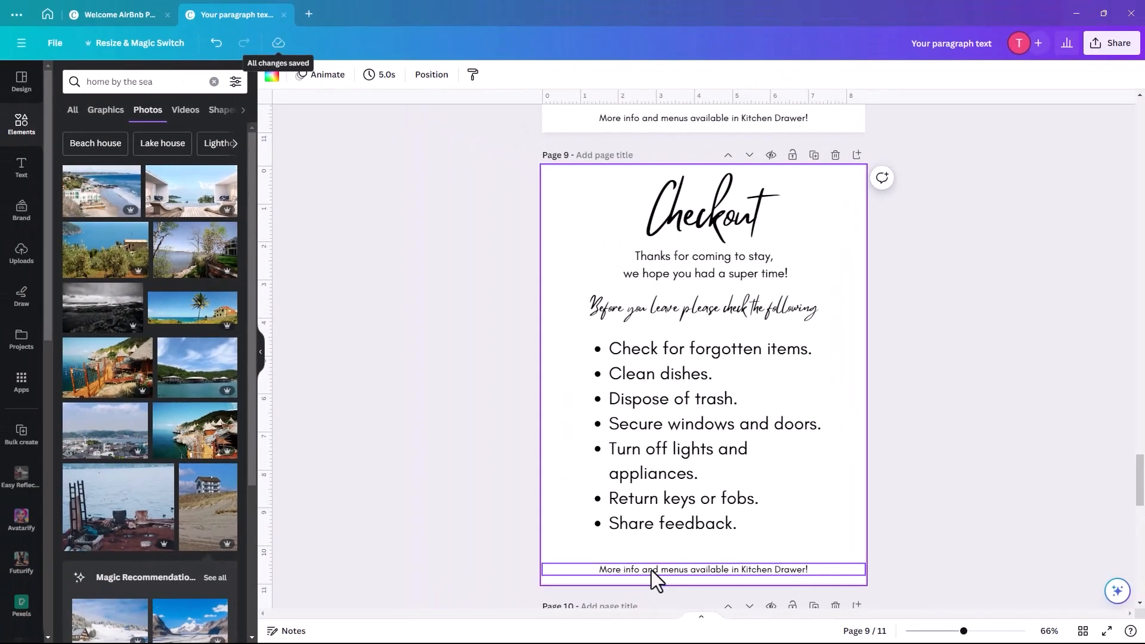
left_click(652, 570)
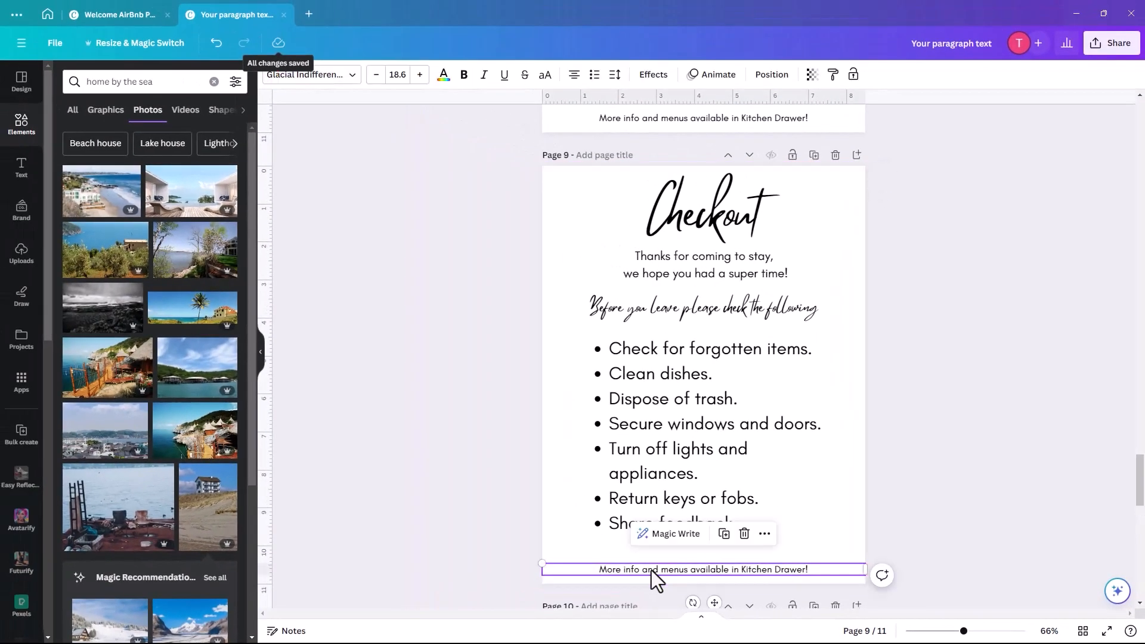
key("Delete")
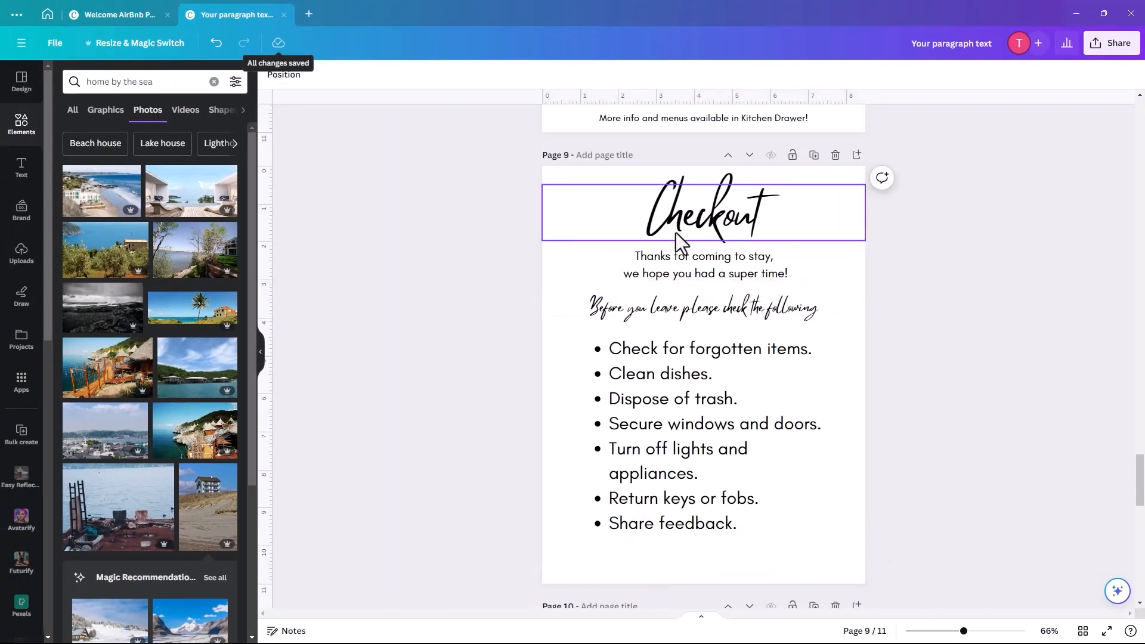
- Duplicate the Before you leave line below the list and retype it as 'Thank you'
left_click(686, 324)
left_click(724, 268)
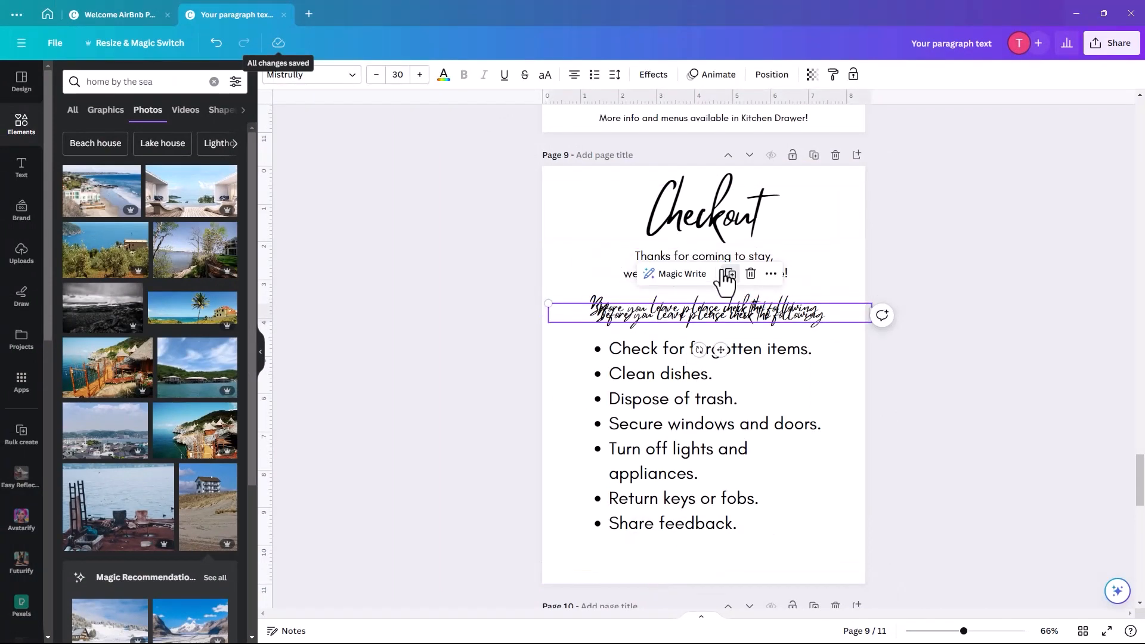
left_click_drag(690, 328, 684, 583)
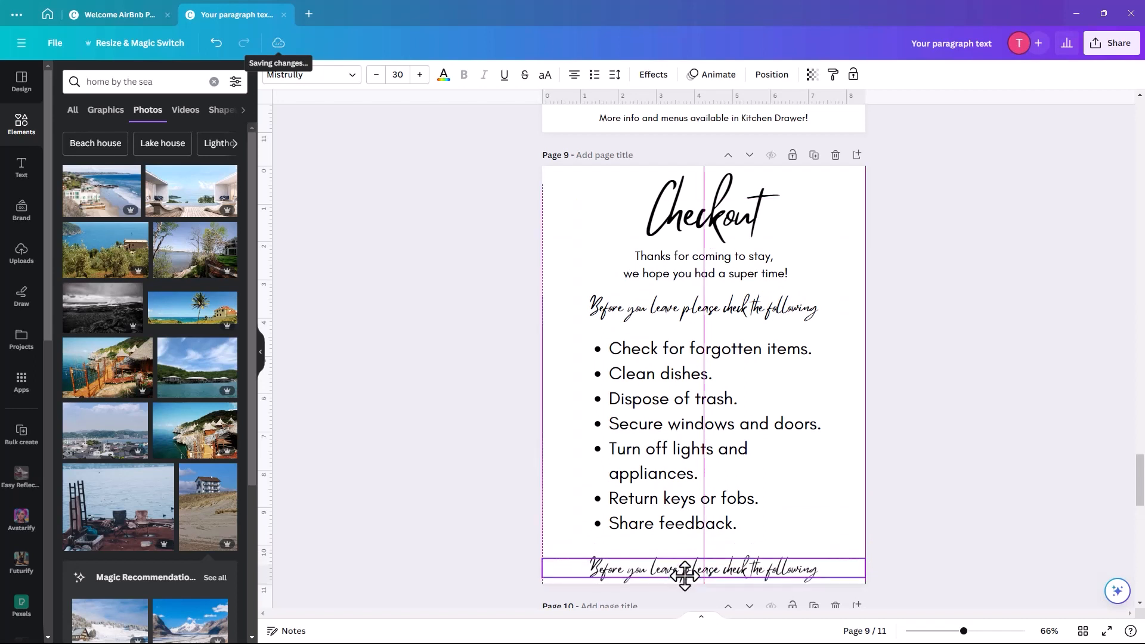
double_click(688, 574)
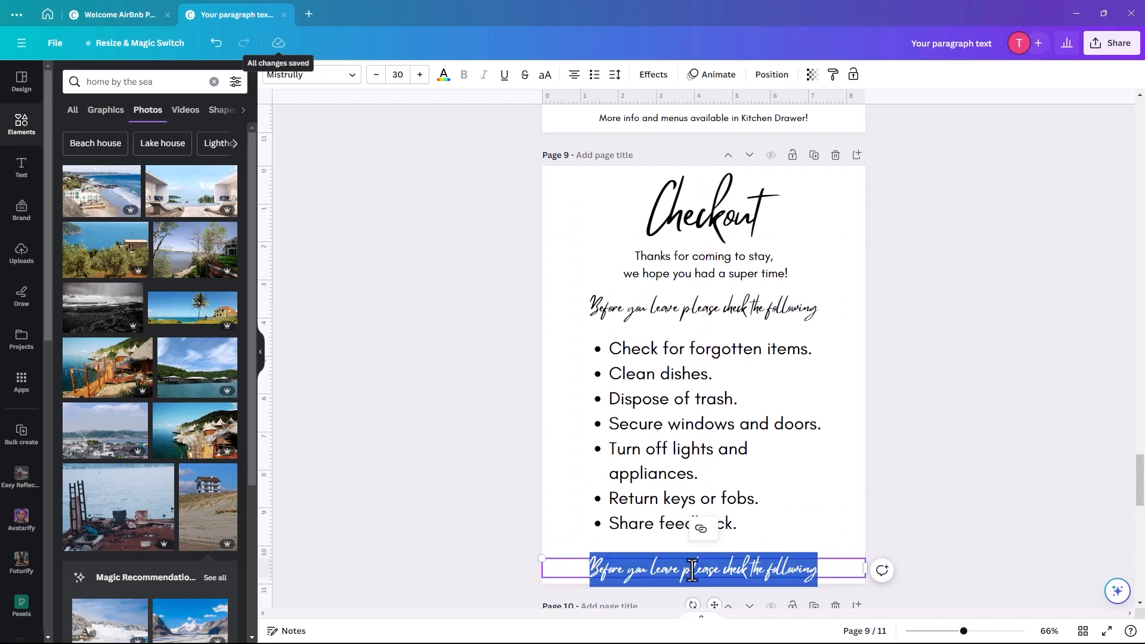
type("Thank you")
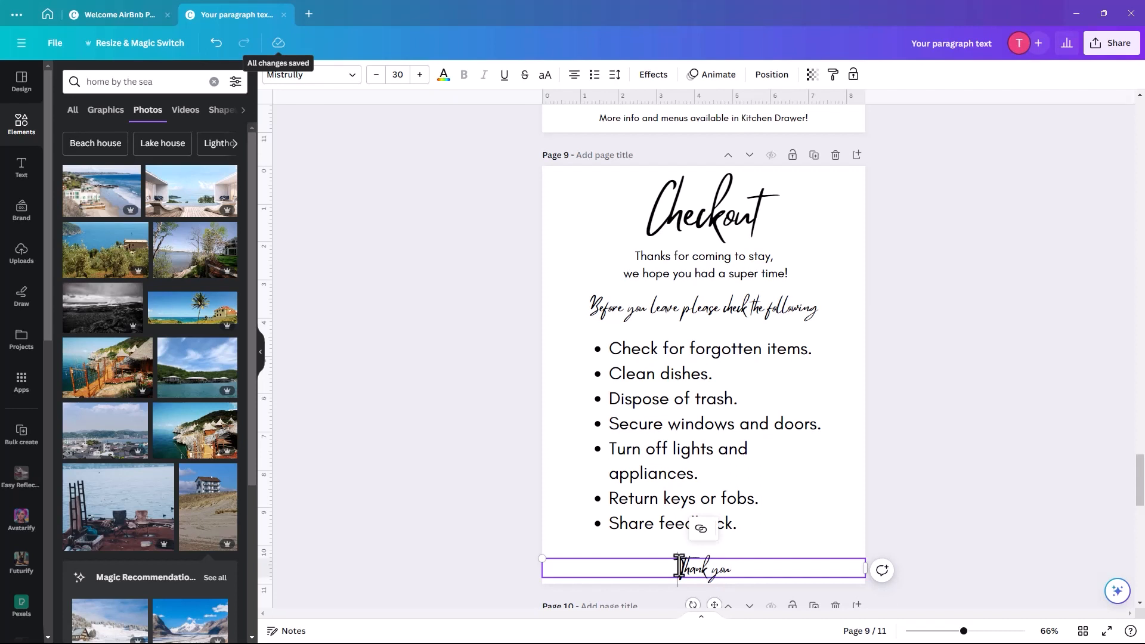
- Increase the font size of the Thank you text
left_click_drag(678, 570, 758, 564)
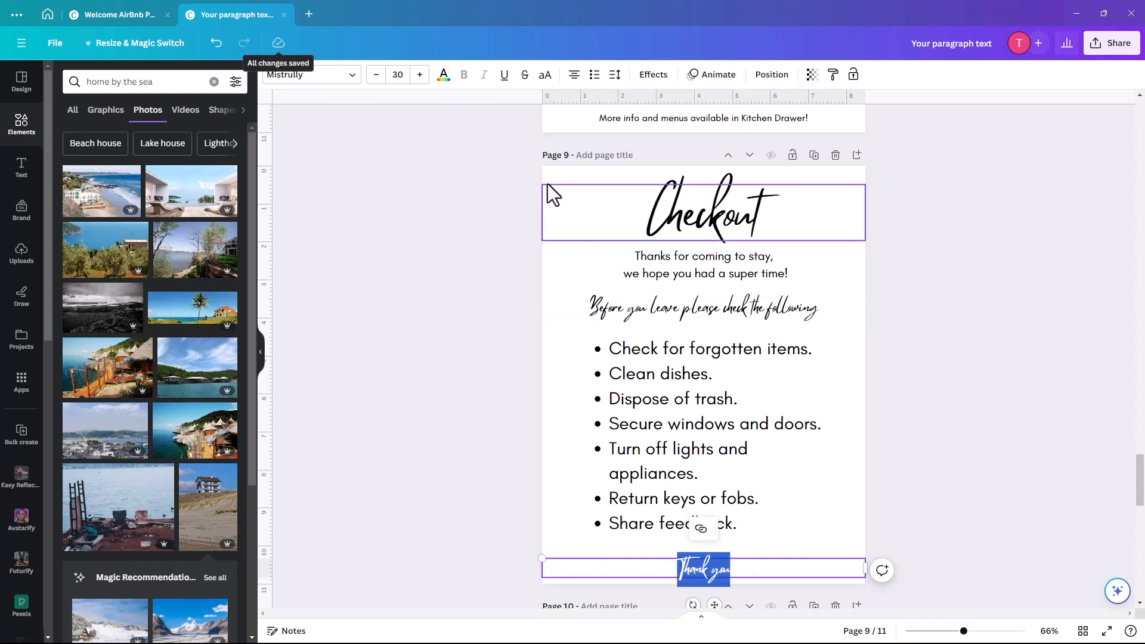
left_click(393, 75)
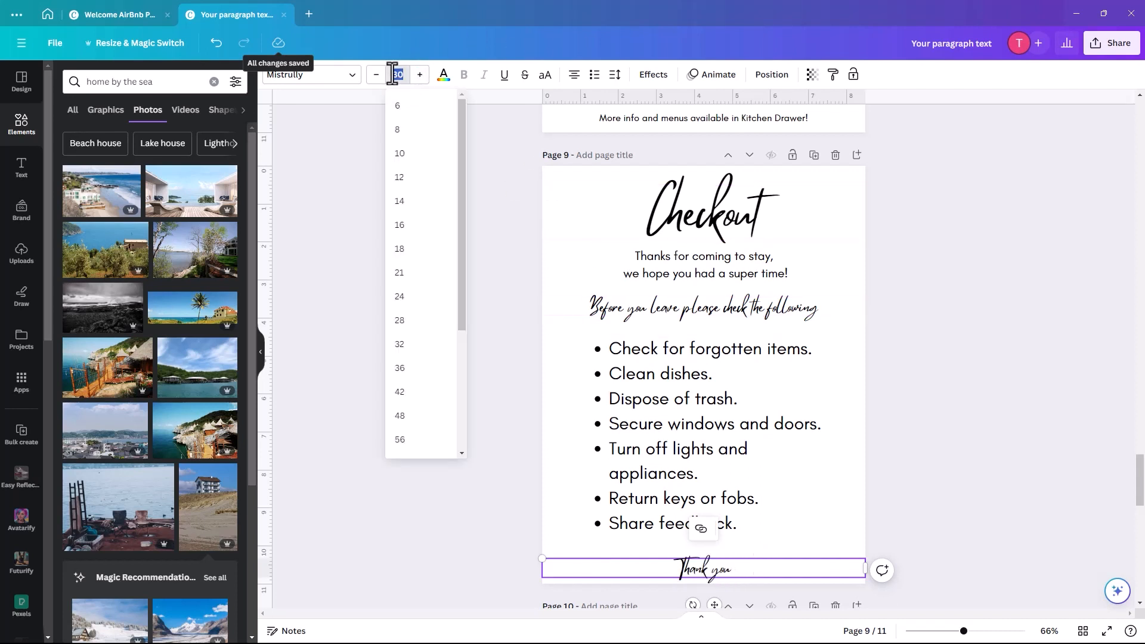
key("Return")
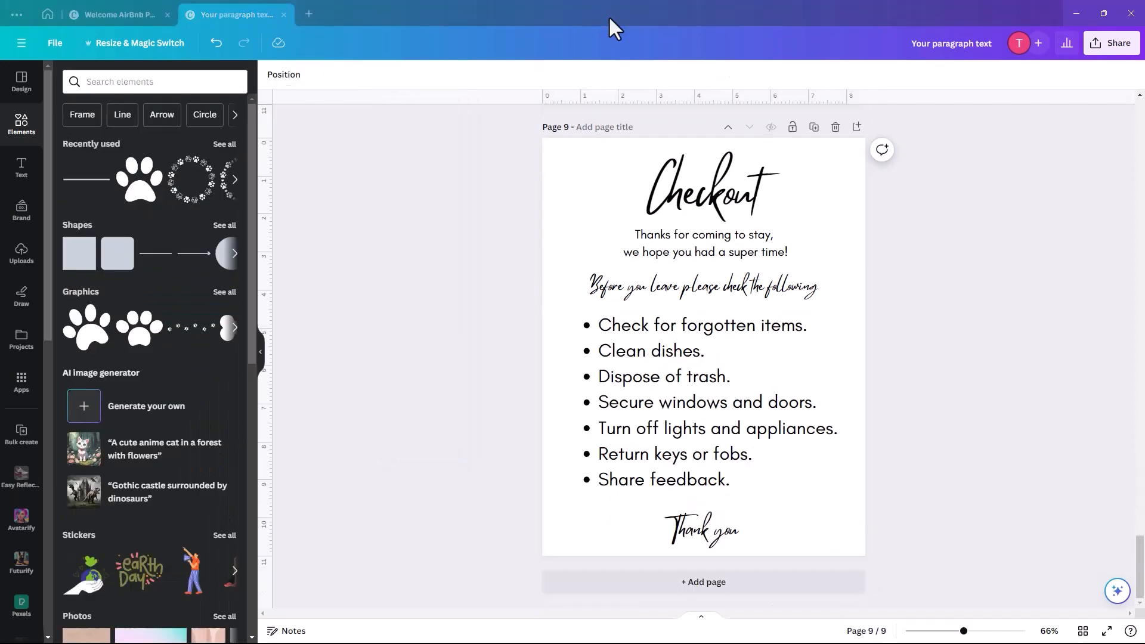
left_click(649, 187)
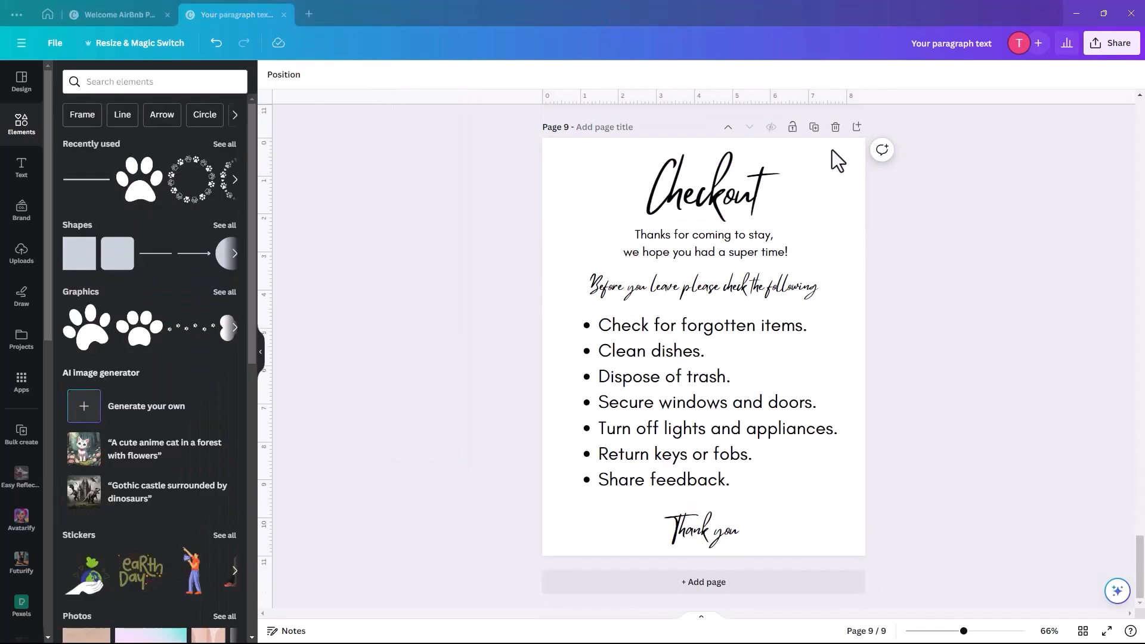
- Duplicate the Checkout page and retitle the copy 'Welcome!'
left_click(814, 127)
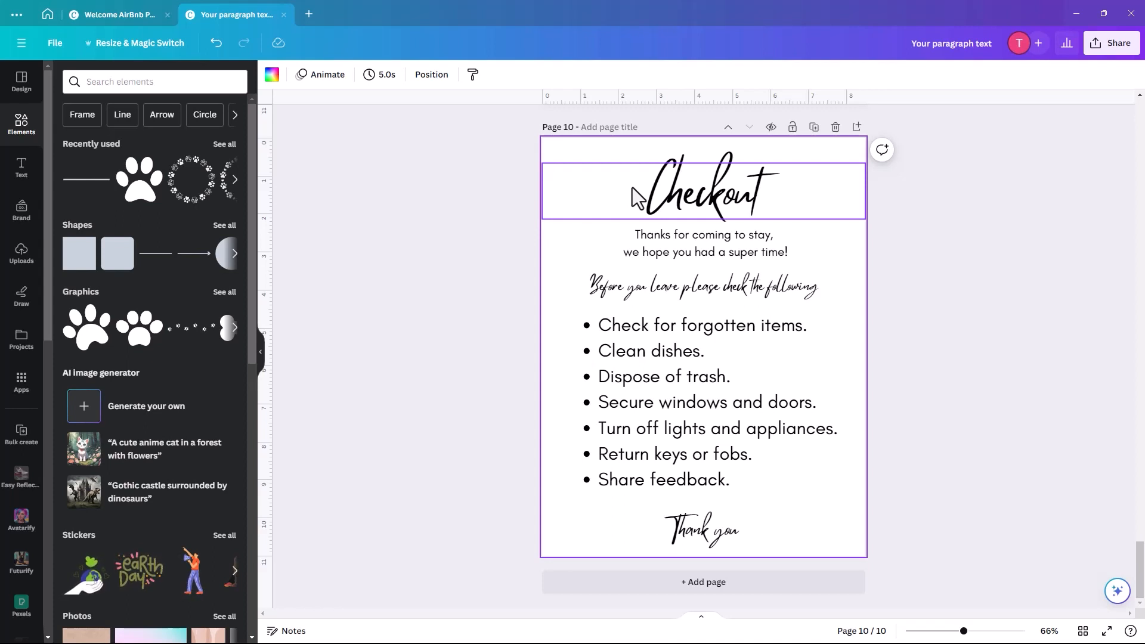
left_click(679, 192)
left_click(679, 192)
double_click(679, 192)
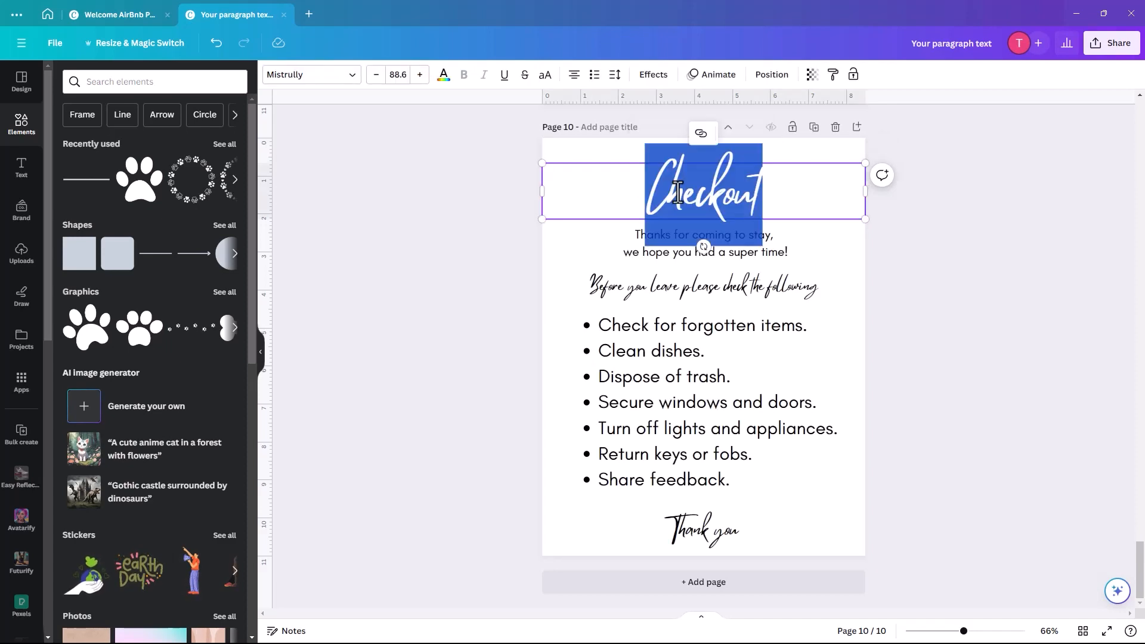
type("Welcome")
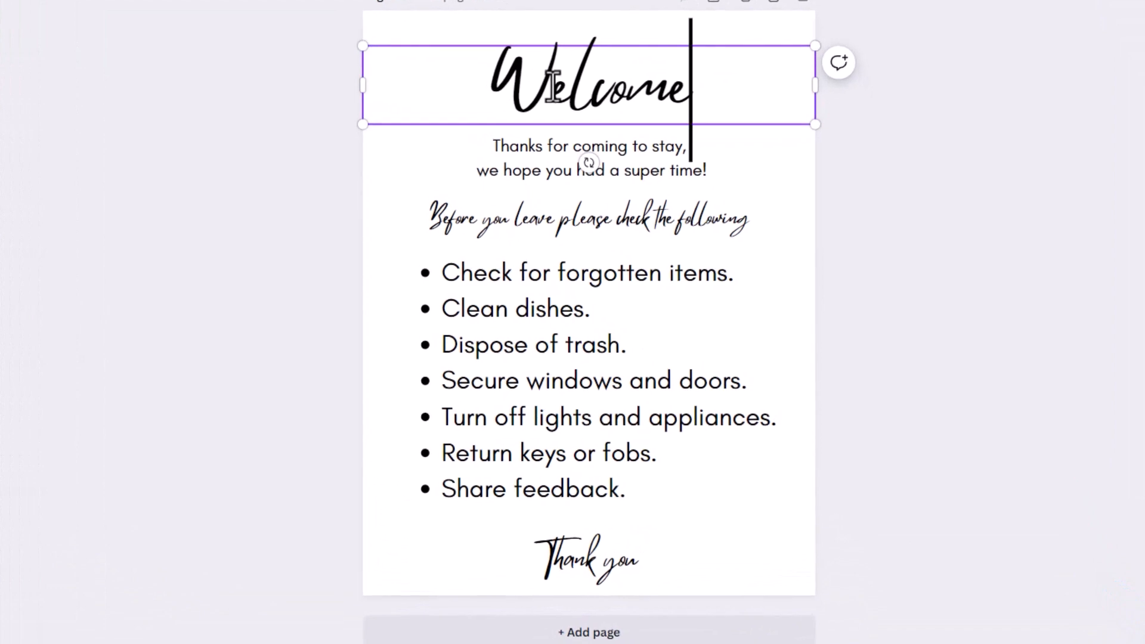
type("!")
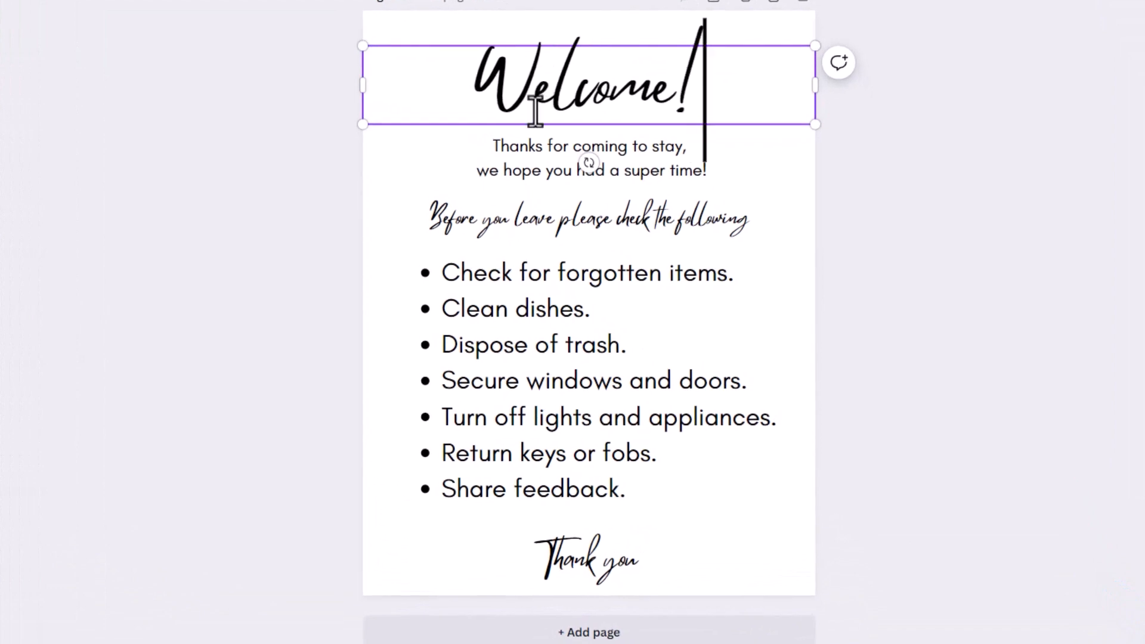
left_click(496, 145)
- Move the subtitle up under Welcome! and change it to 'to our home'
left_click(497, 150)
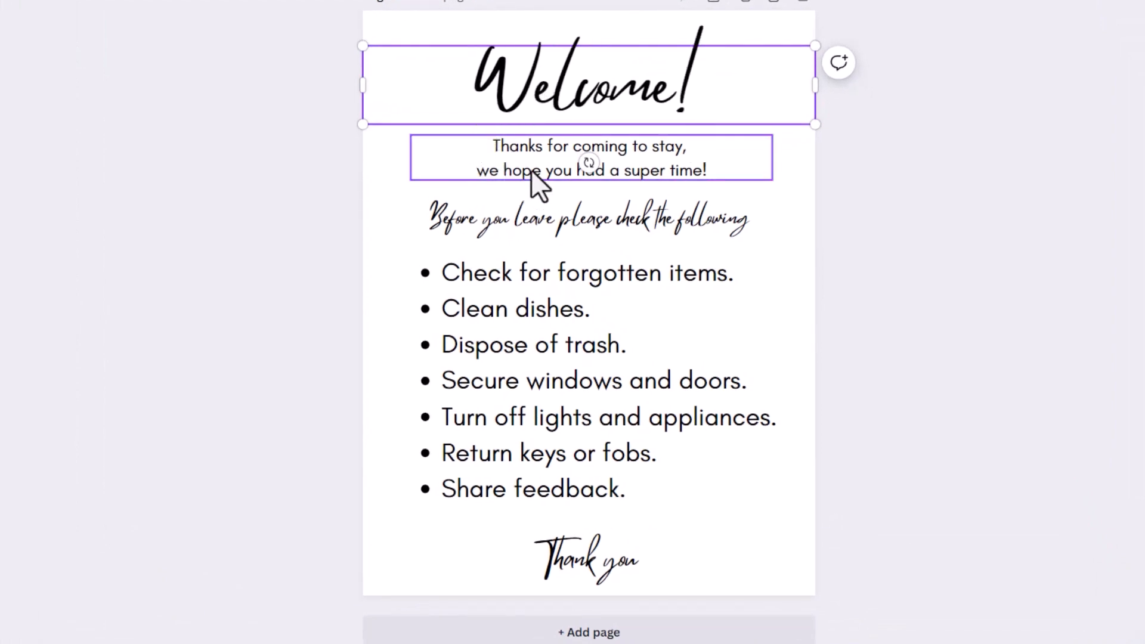
left_click_drag(674, 172, 698, 159)
triple_click(664, 161)
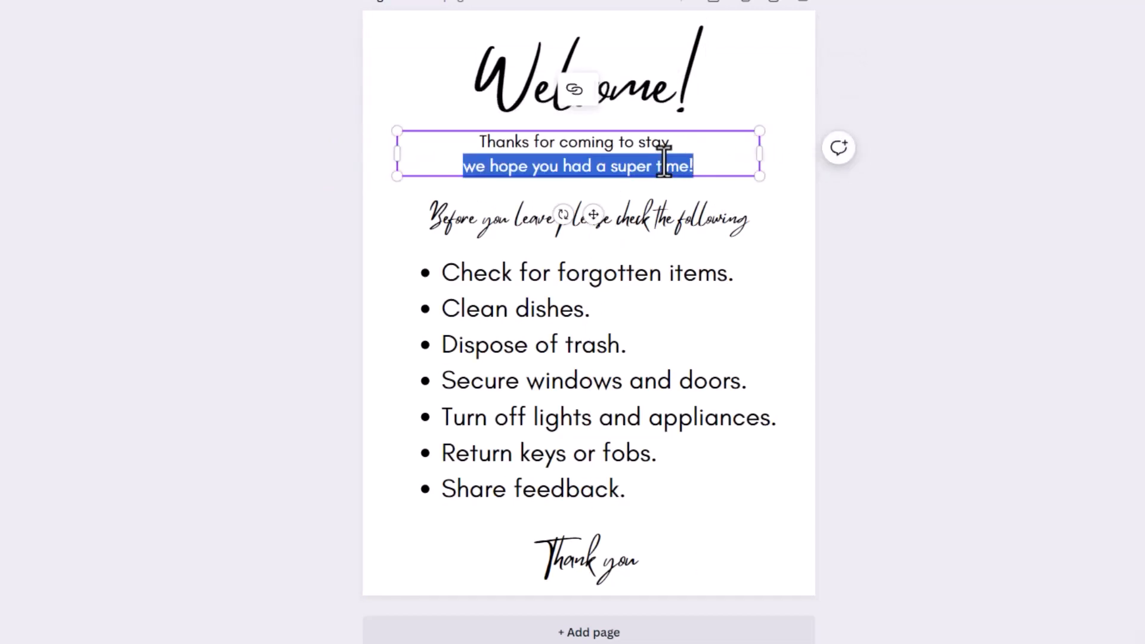
key("ctrl+a")
type("to")
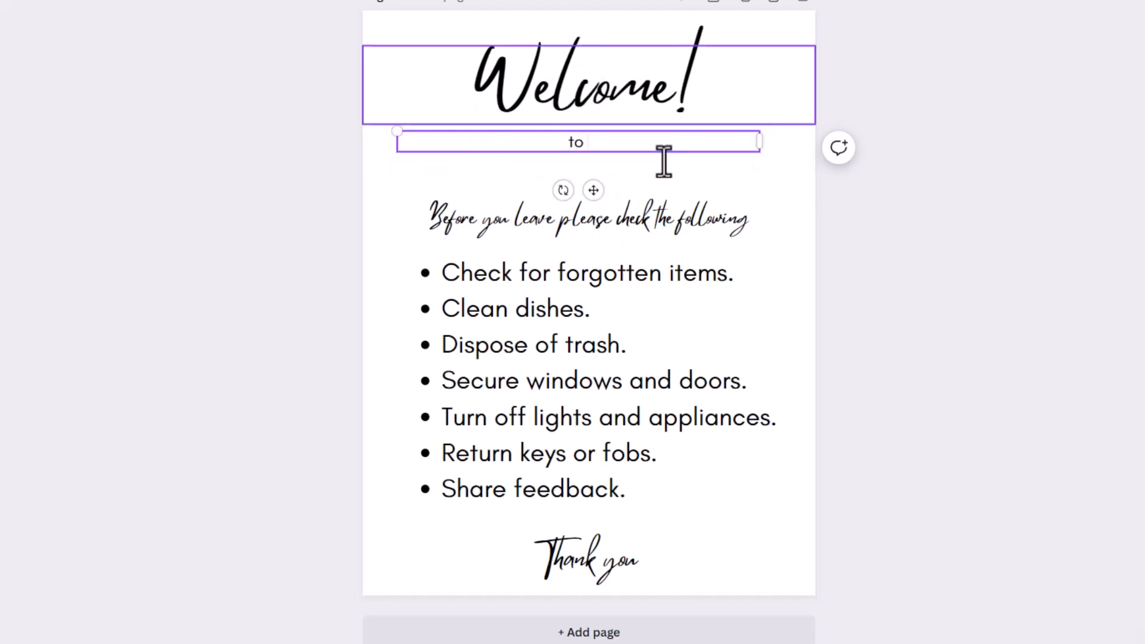
type(" our home")
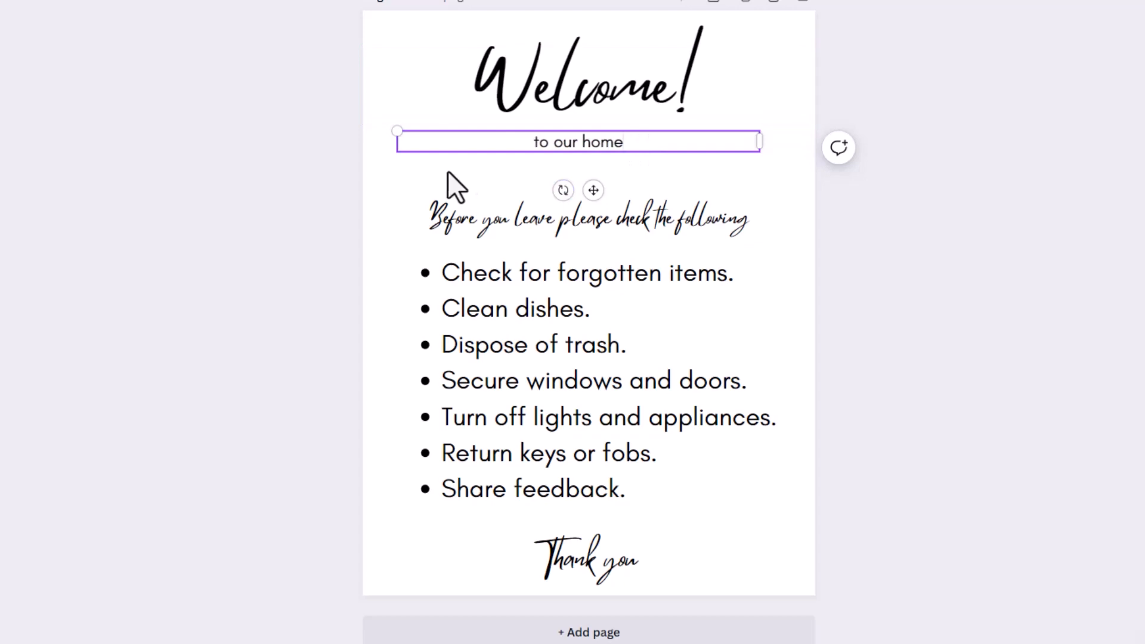
left_click(417, 226)
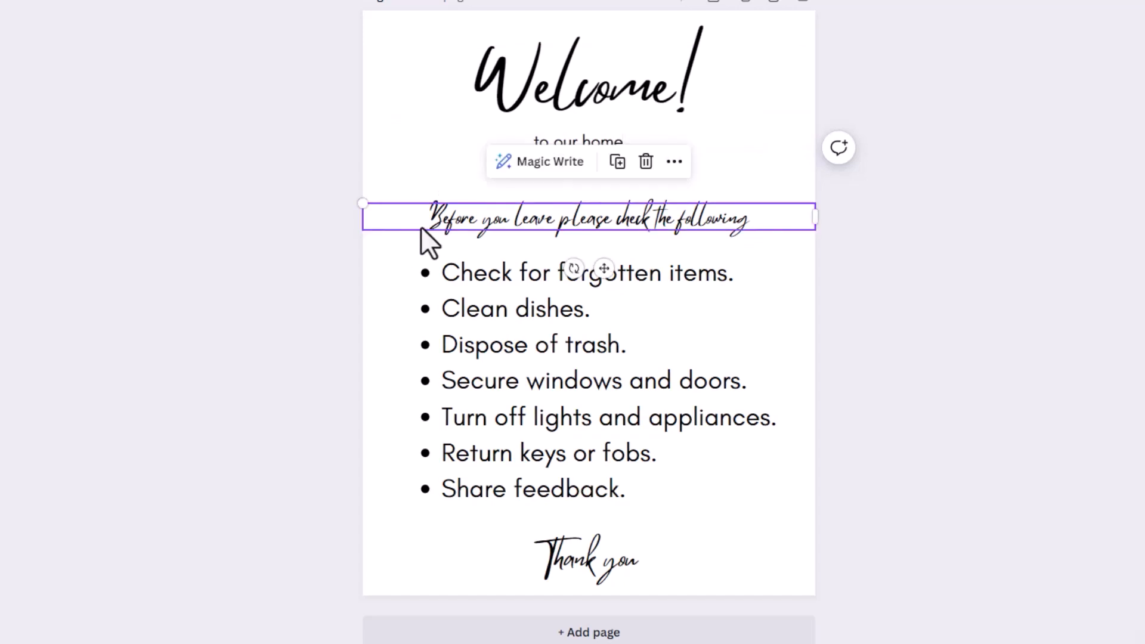
- Retype the Before you leave line as 'Wifi', narrow its box, and remove the checklist
left_click(475, 219)
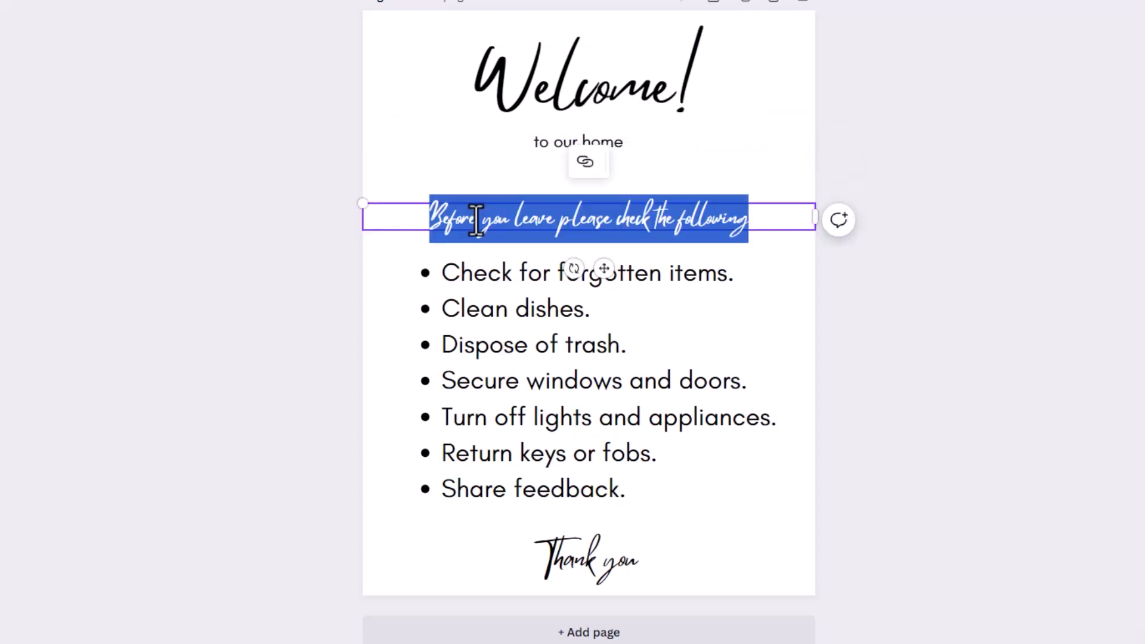
type("Wifi")
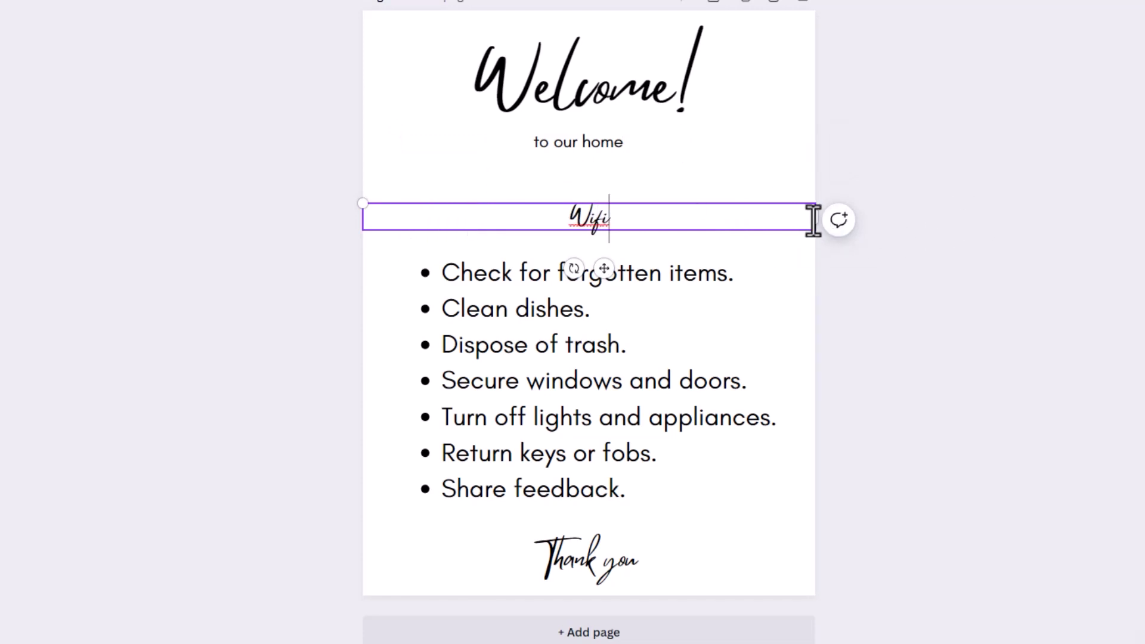
left_click_drag(815, 219, 451, 195)
left_click(480, 388)
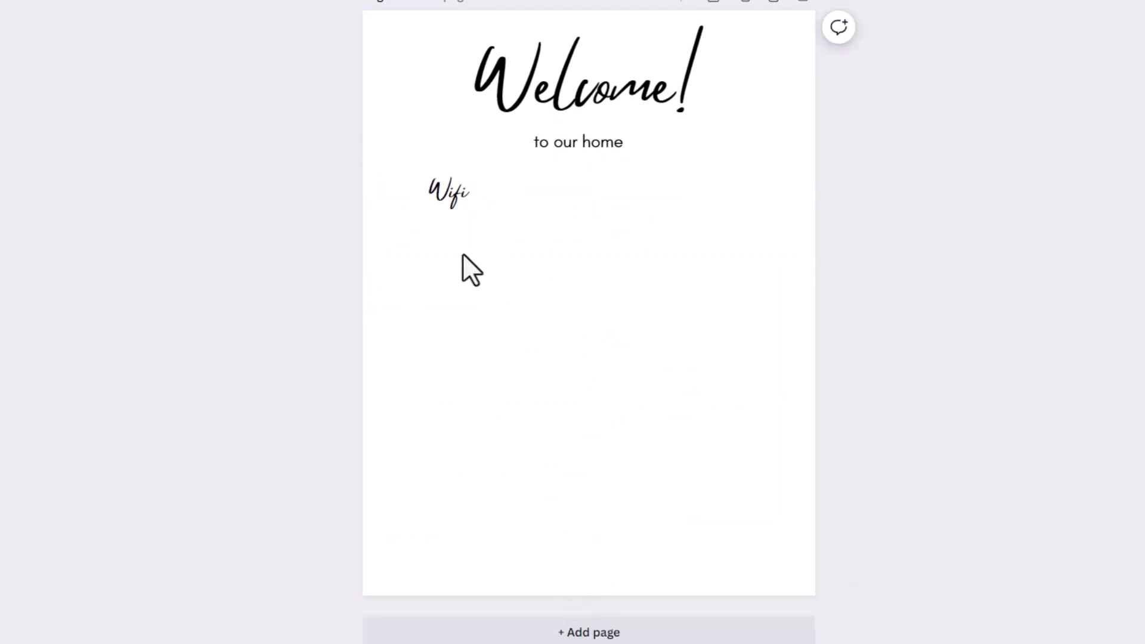
- Duplicate the Wifi heading to its right and retype the copy as 'Host'
left_click(453, 192)
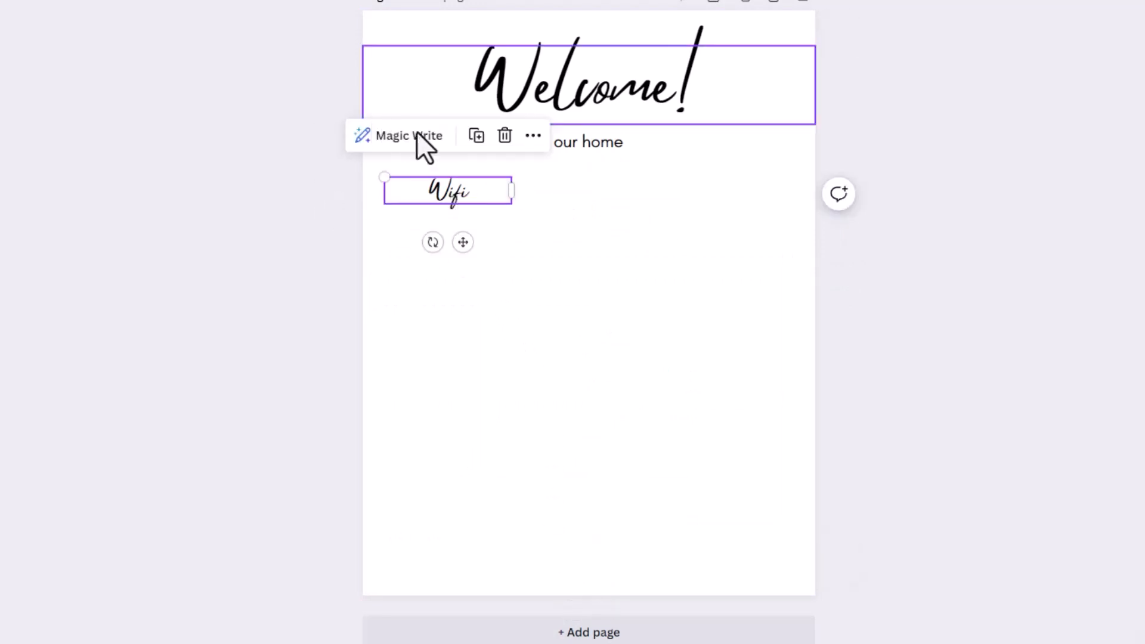
left_click(477, 136)
left_click_drag(458, 196, 588, 195)
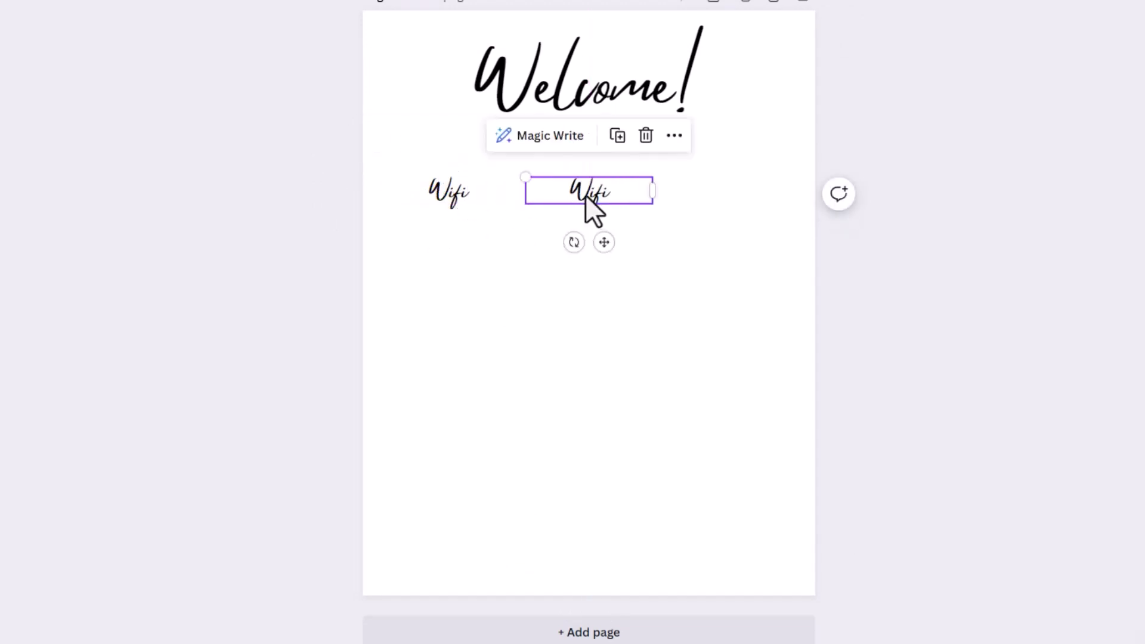
double_click(585, 195)
type("Post")
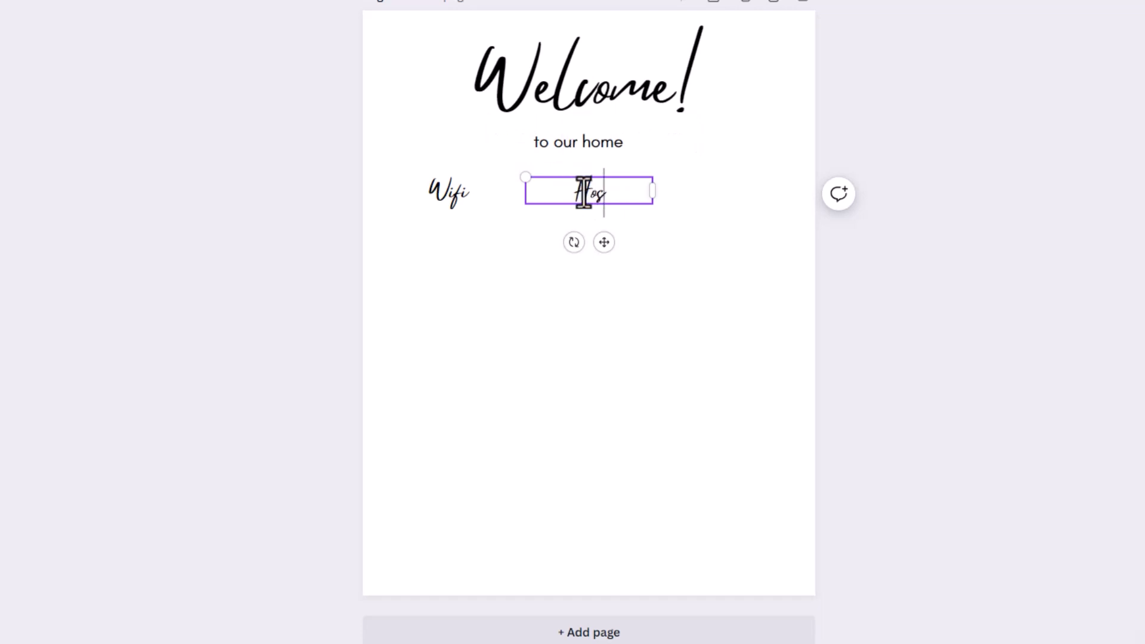
left_click(507, 246)
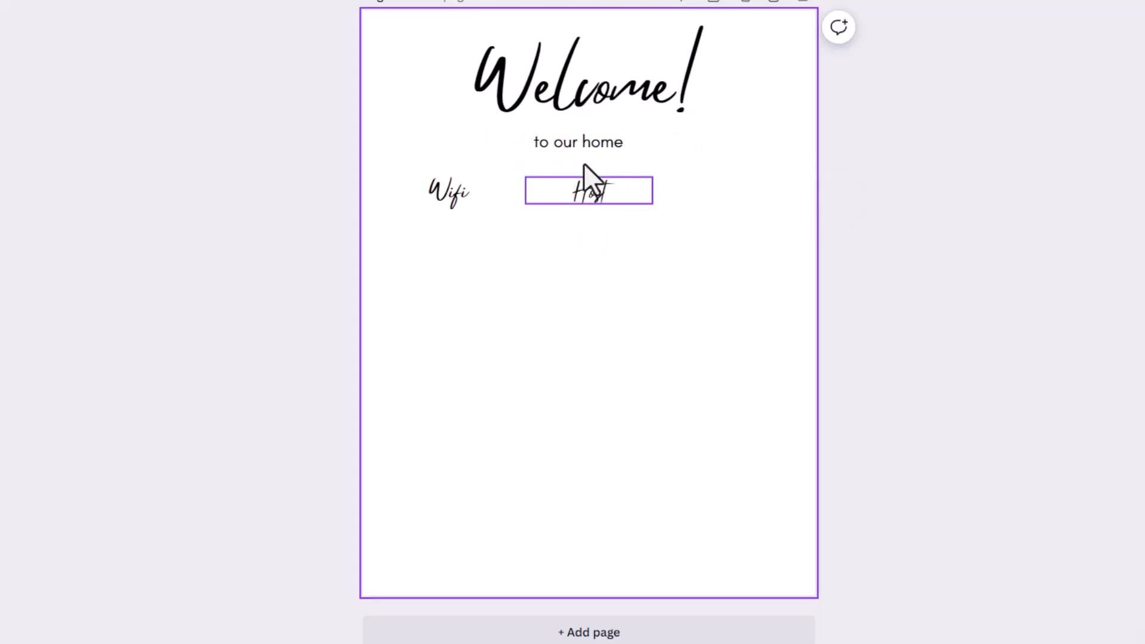
- Duplicate the Host heading further right and retype the copy as 'Location'
left_click(586, 188)
left_click(618, 136)
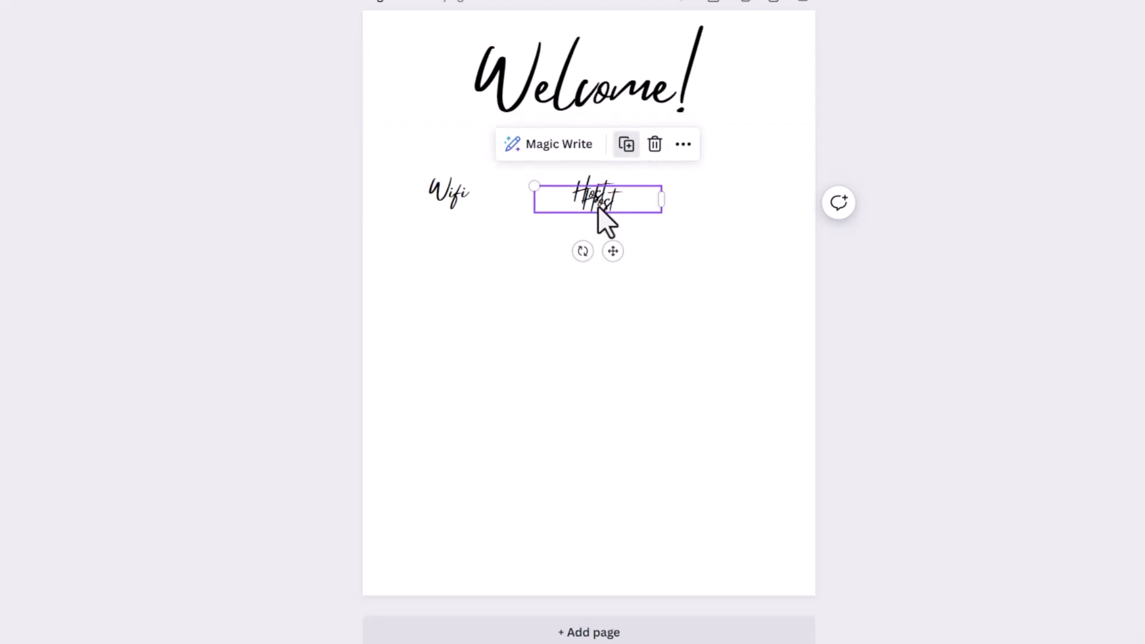
left_click_drag(584, 204, 739, 204)
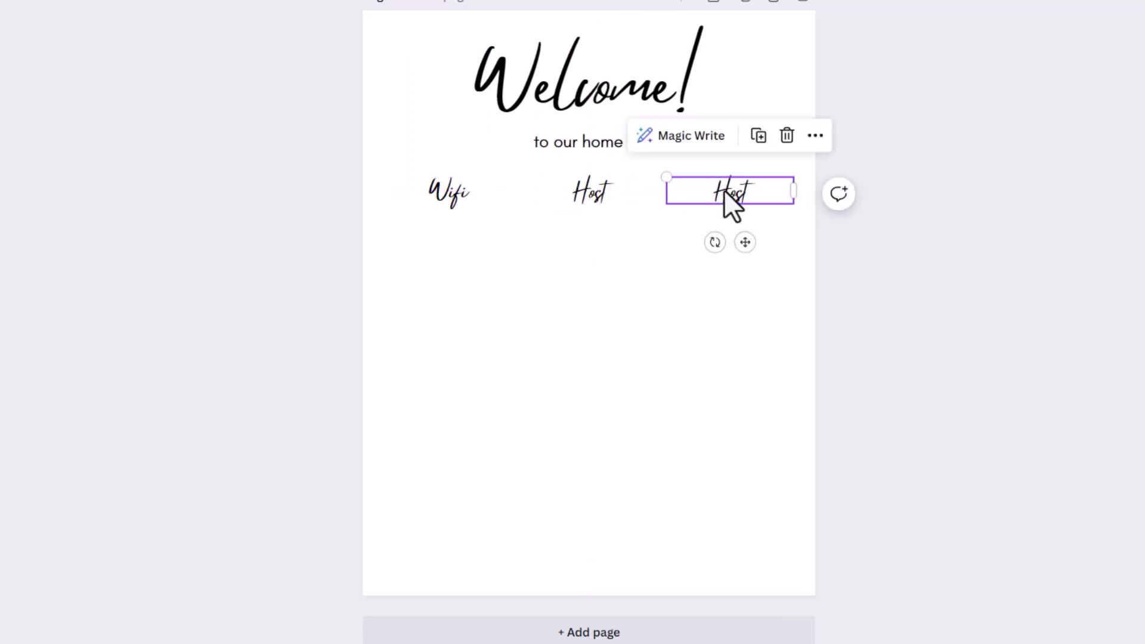
double_click(724, 190)
type("Loca")
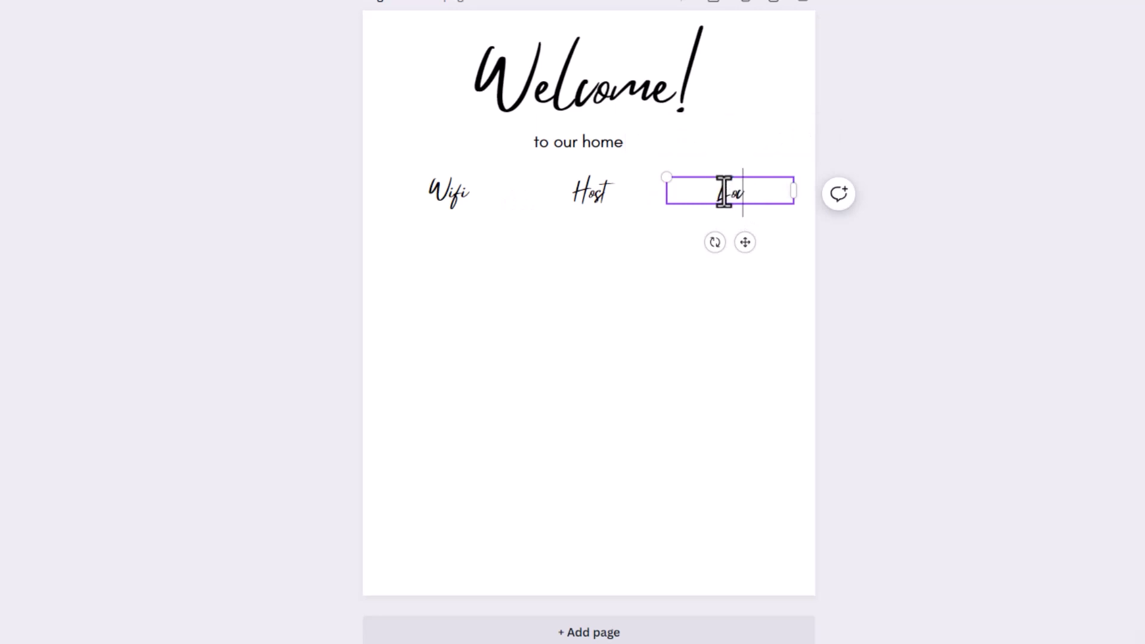
type("tion")
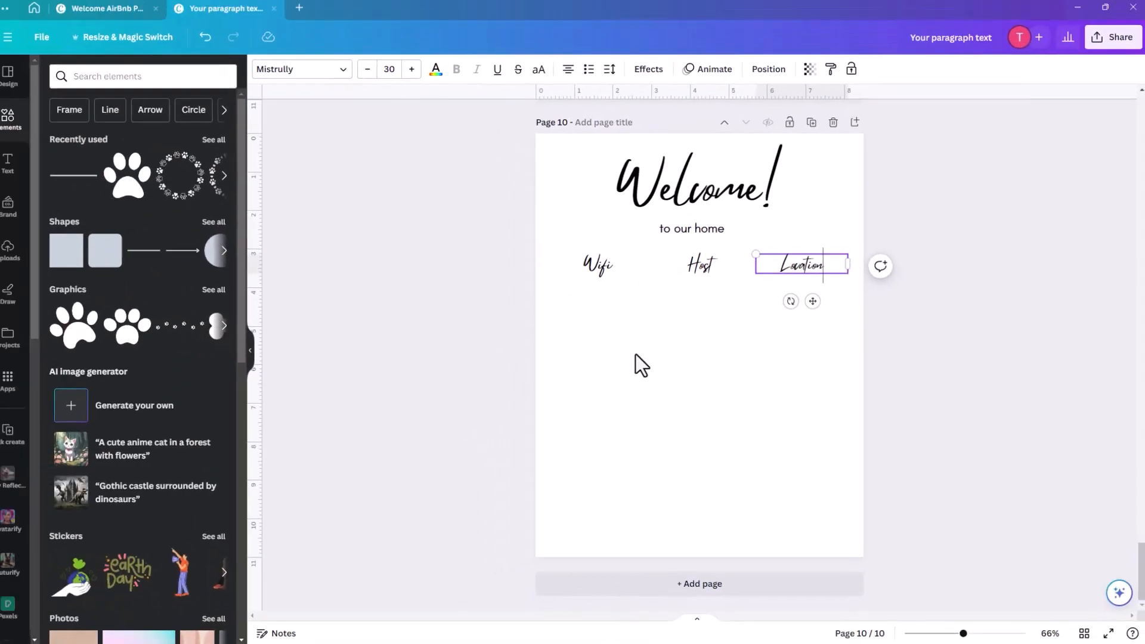
left_click(404, 357)
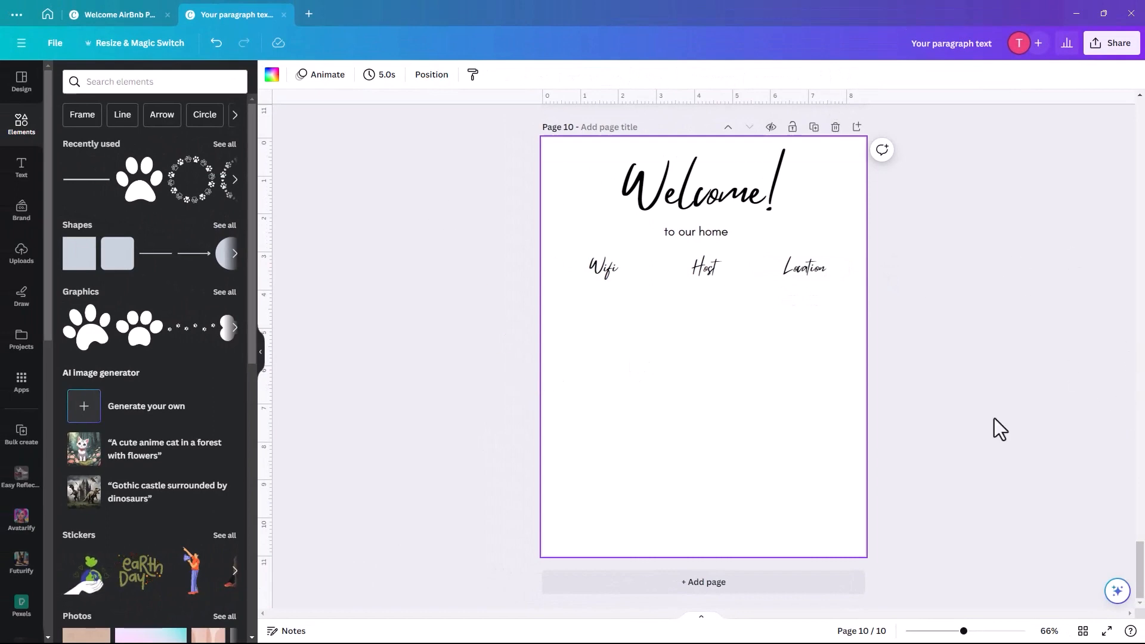
- Select the wifi icon with its Network and Password texts on page 2
left_click(1083, 631)
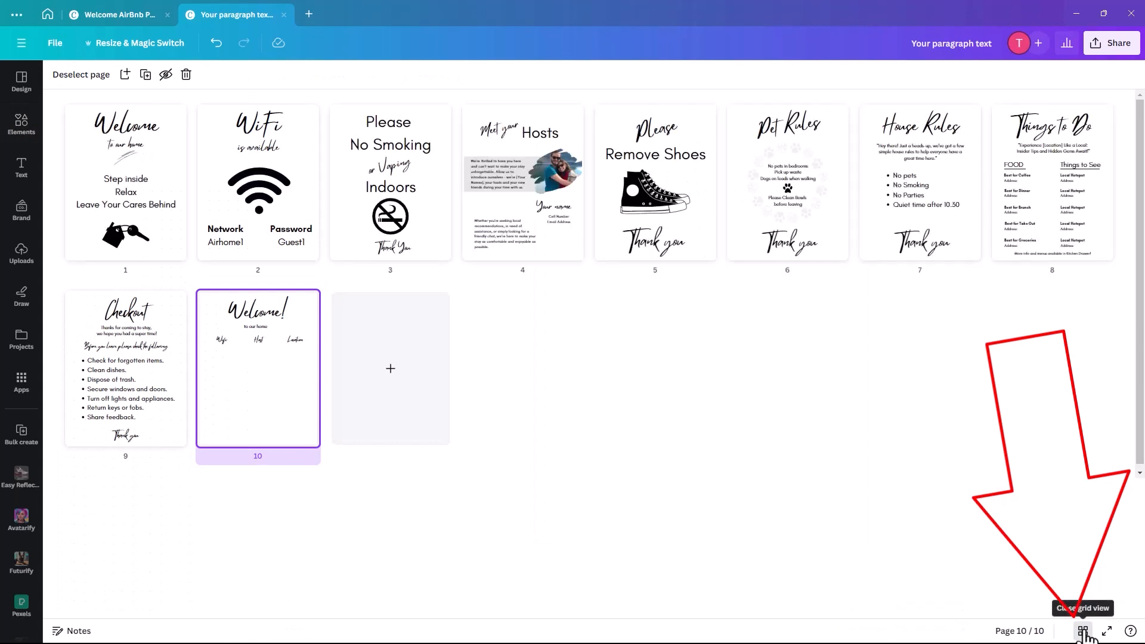
double_click(268, 196)
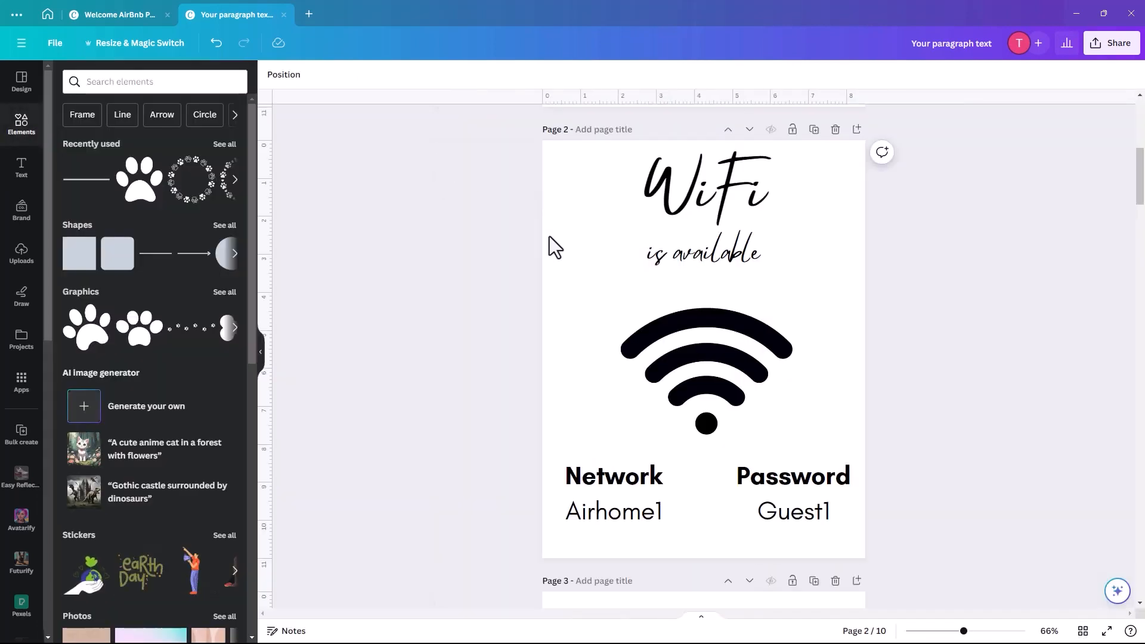
left_click(689, 376)
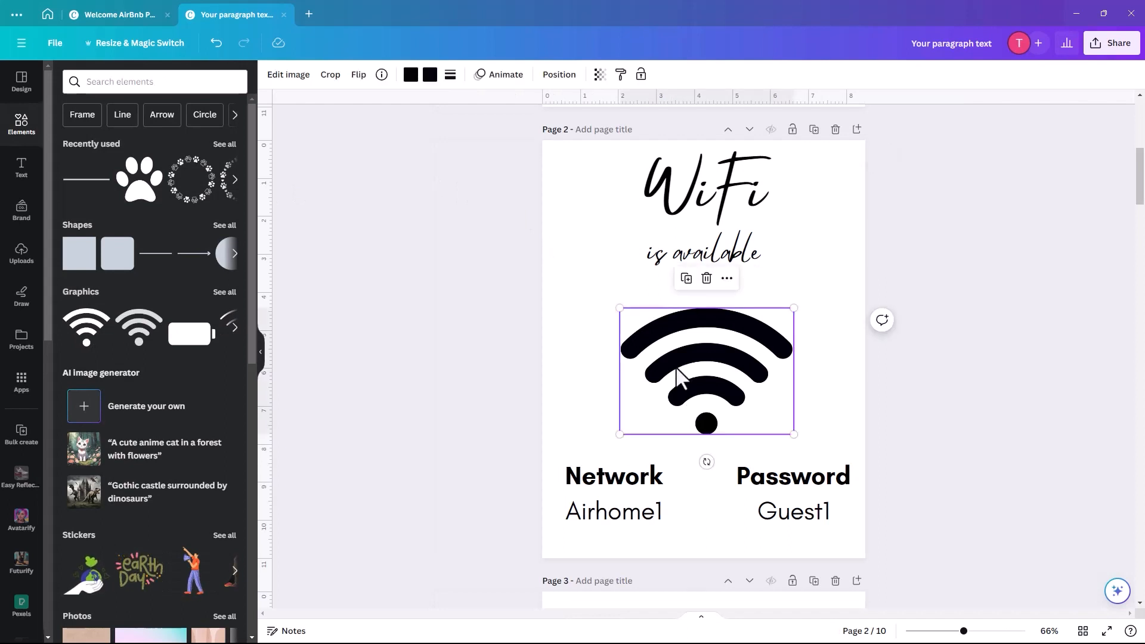
left_click_drag(566, 378, 838, 529)
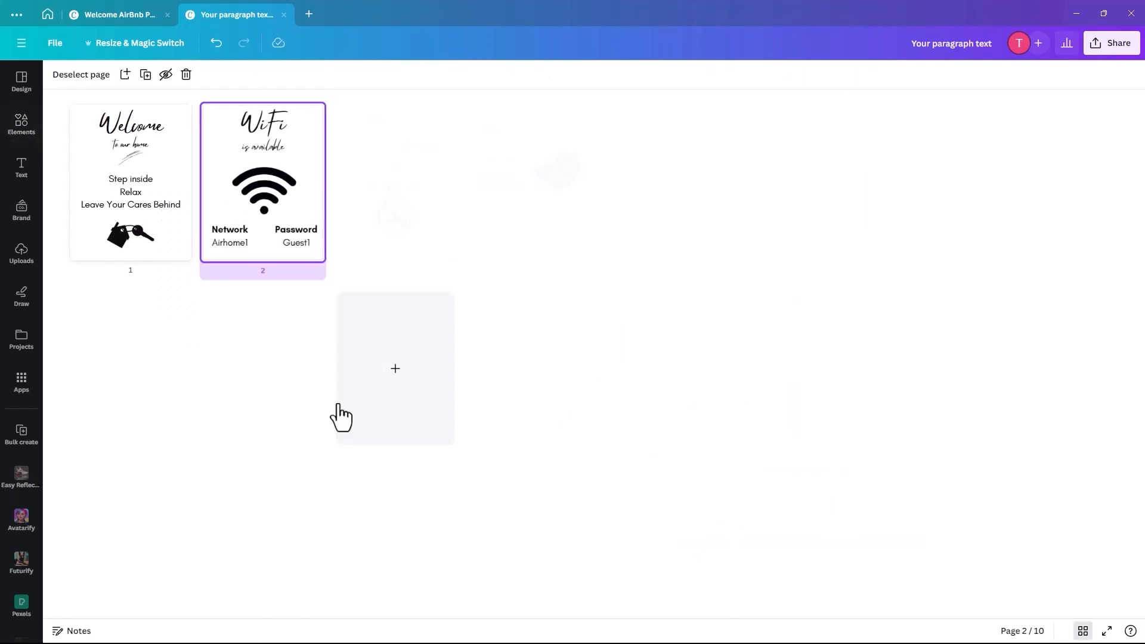
- Paste the wifi icon and details group onto page 10
left_click(260, 397)
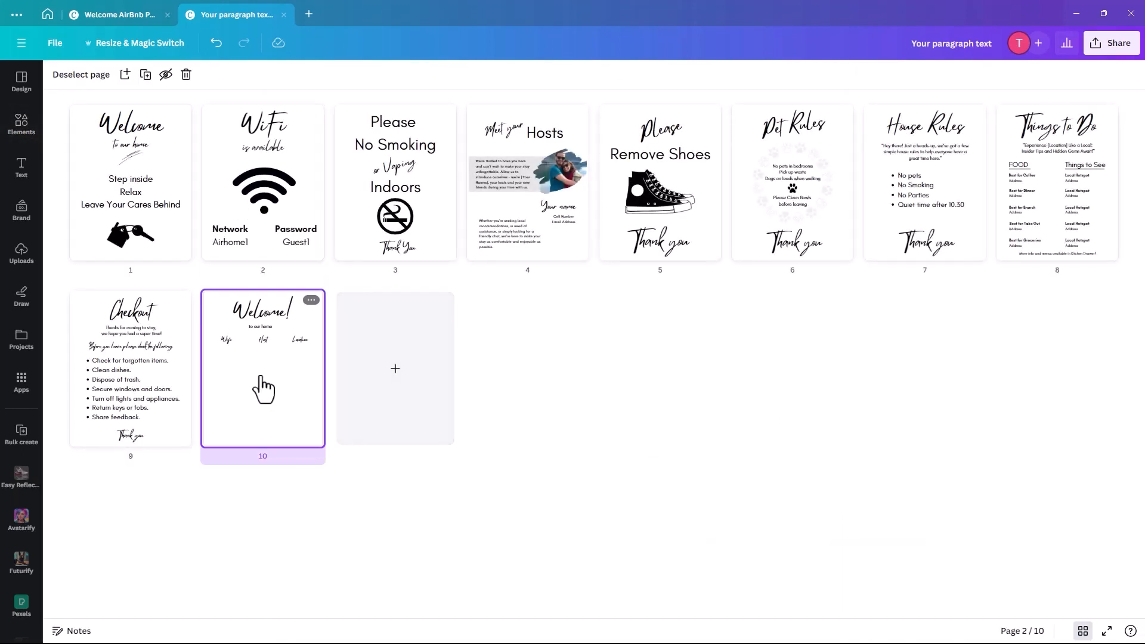
double_click(262, 391)
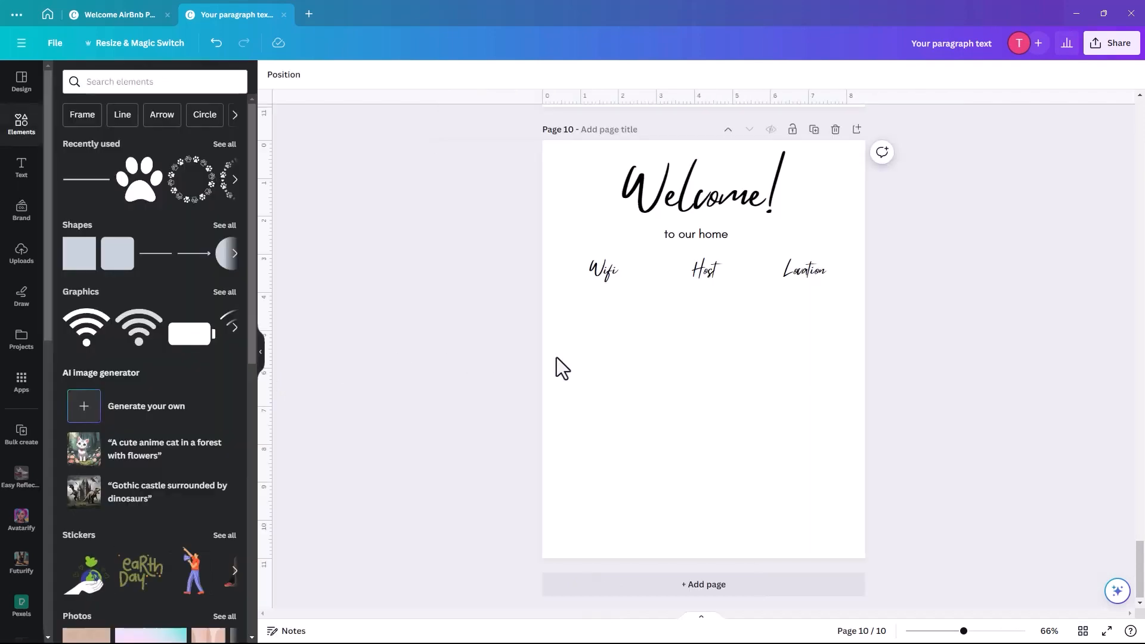
left_click(624, 361)
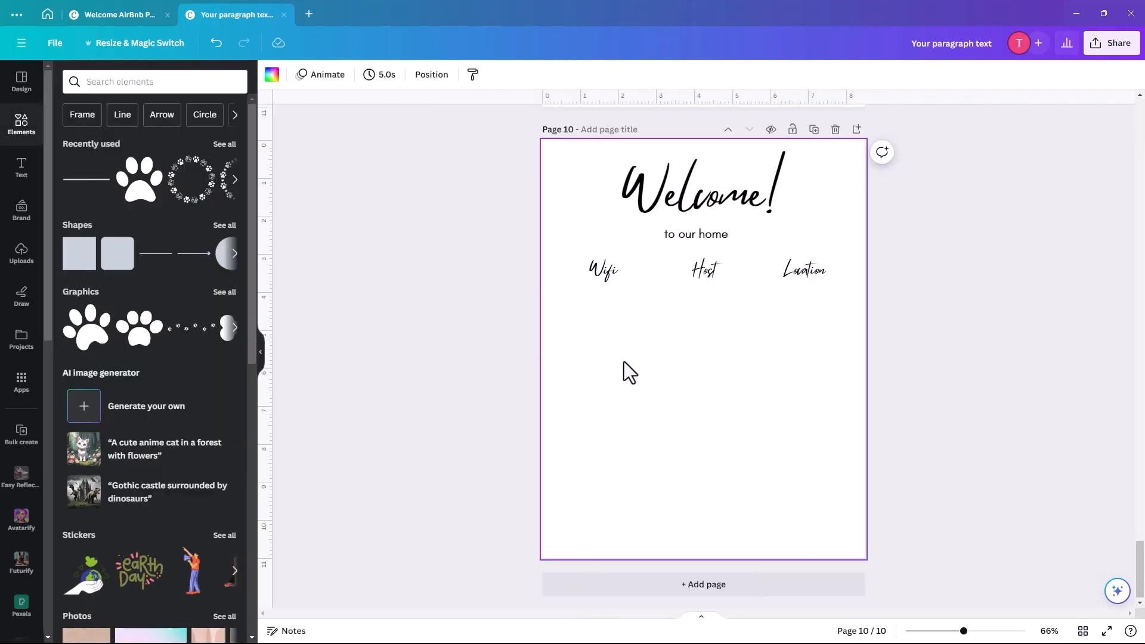
key("ctrl+v")
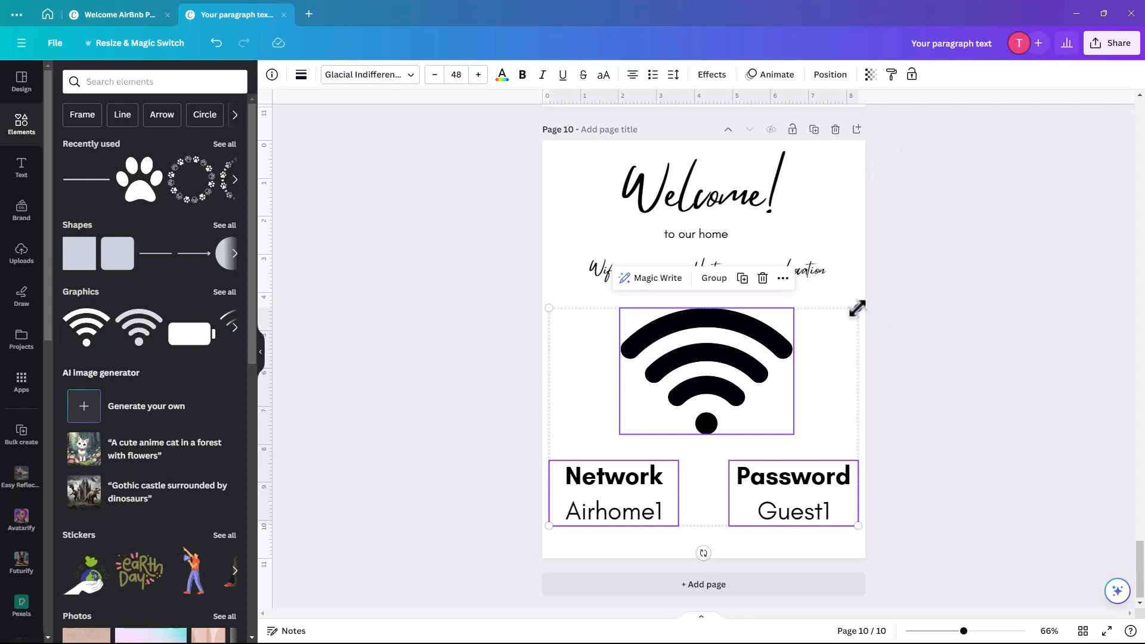
left_click(844, 329)
right_click(841, 327)
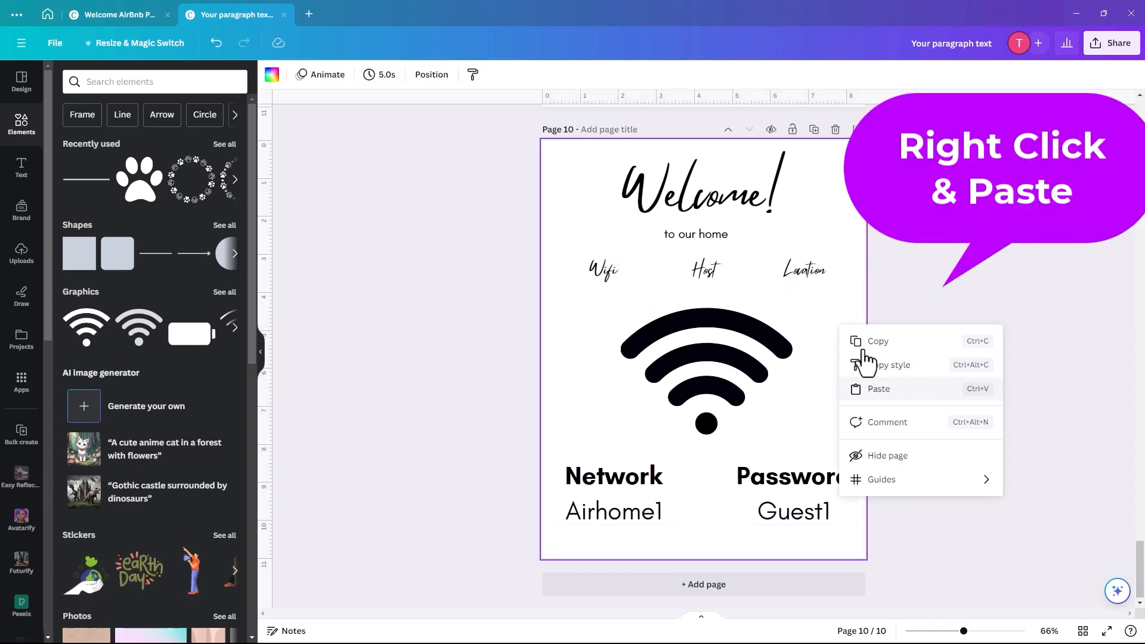
- Shrink the wifi icon and the Network/Password text pair and place them under Wifi
left_click(690, 365)
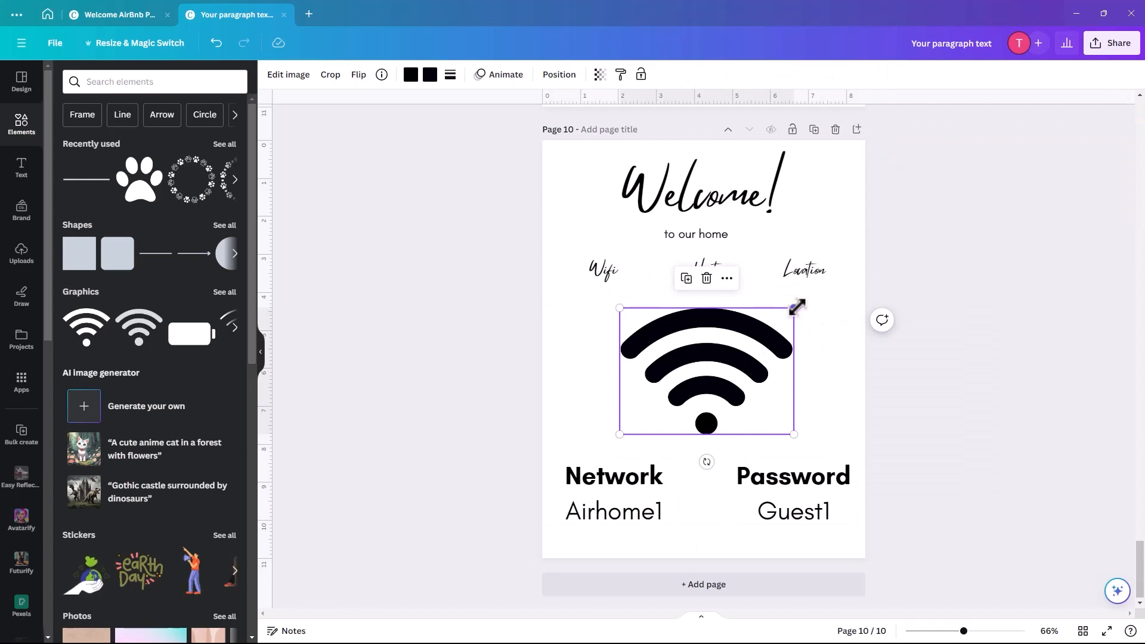
left_click_drag(797, 306, 597, 300)
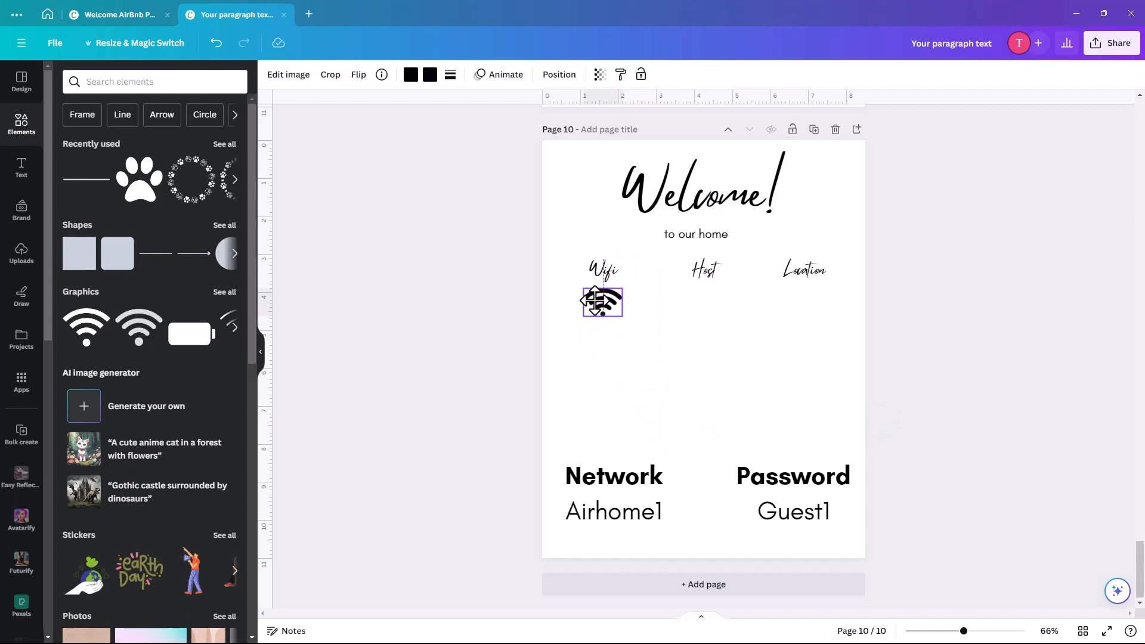
left_click(620, 480)
left_click(793, 493)
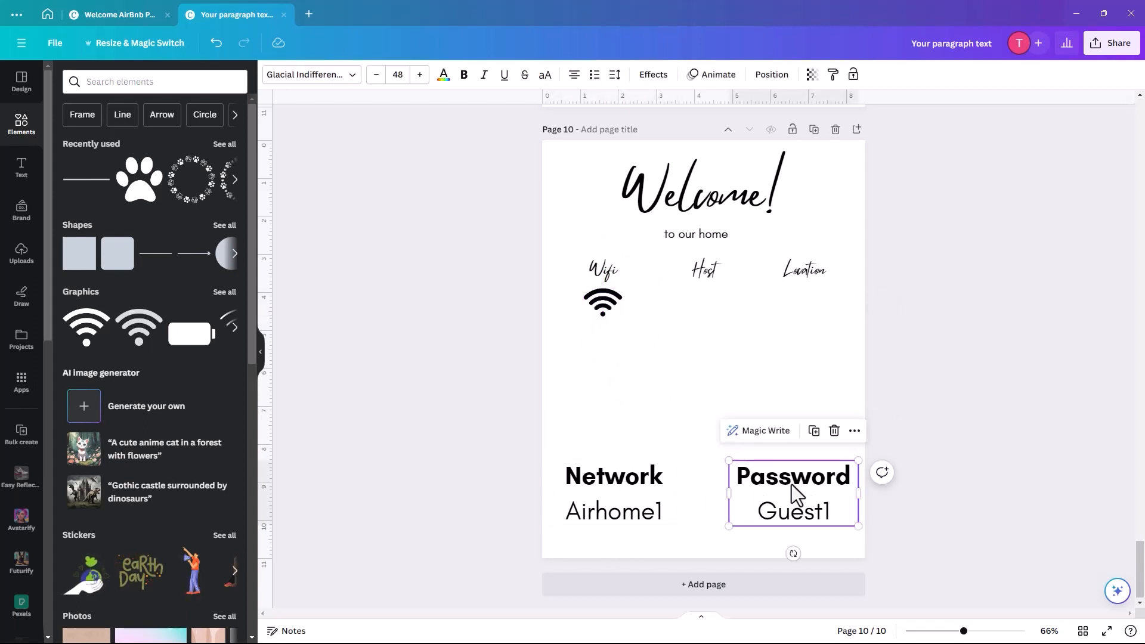
left_click(572, 492, "shift")
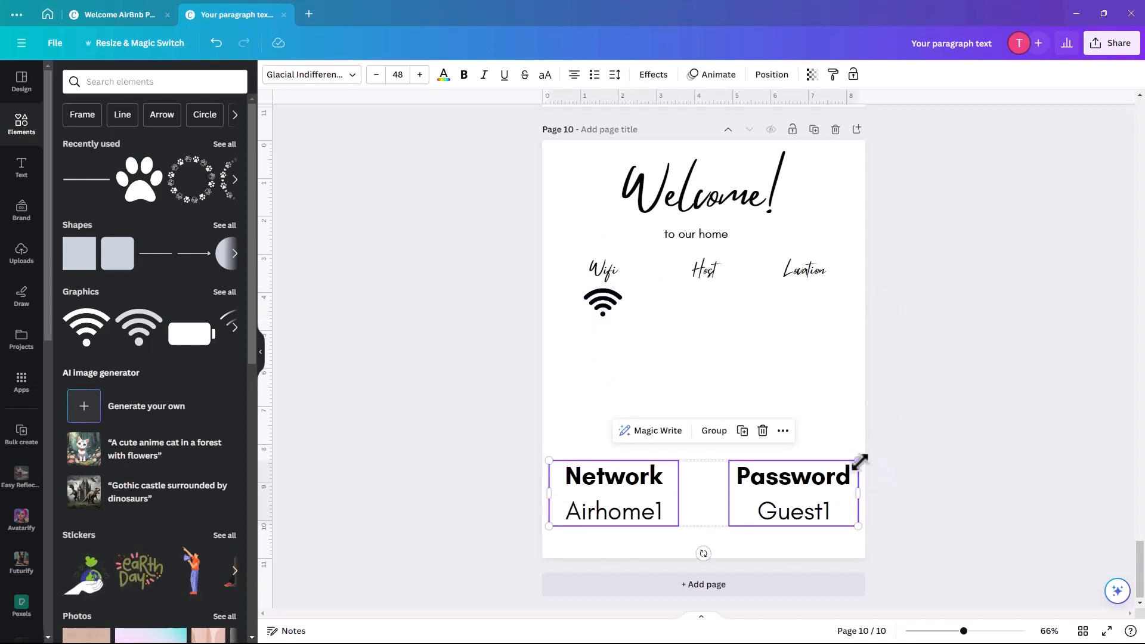
left_click_drag(858, 461, 618, 338)
left_click(525, 509)
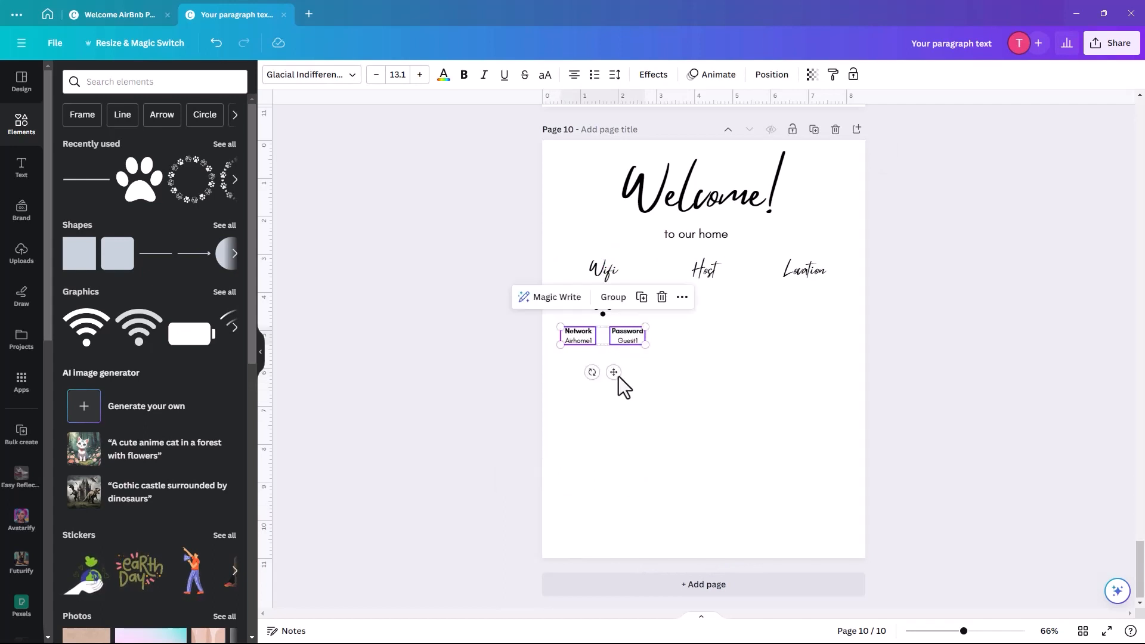
left_click(650, 382)
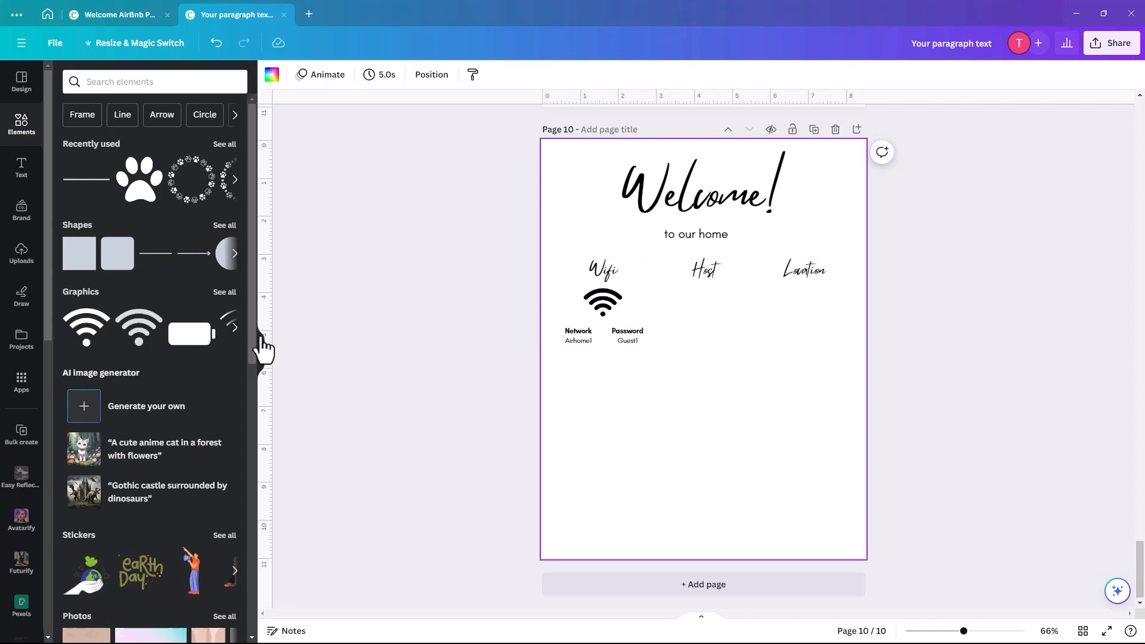
- Add a free outlined circled phone icon from a 'phone' search and shrink it under Host
left_click(110, 81)
type("phone")
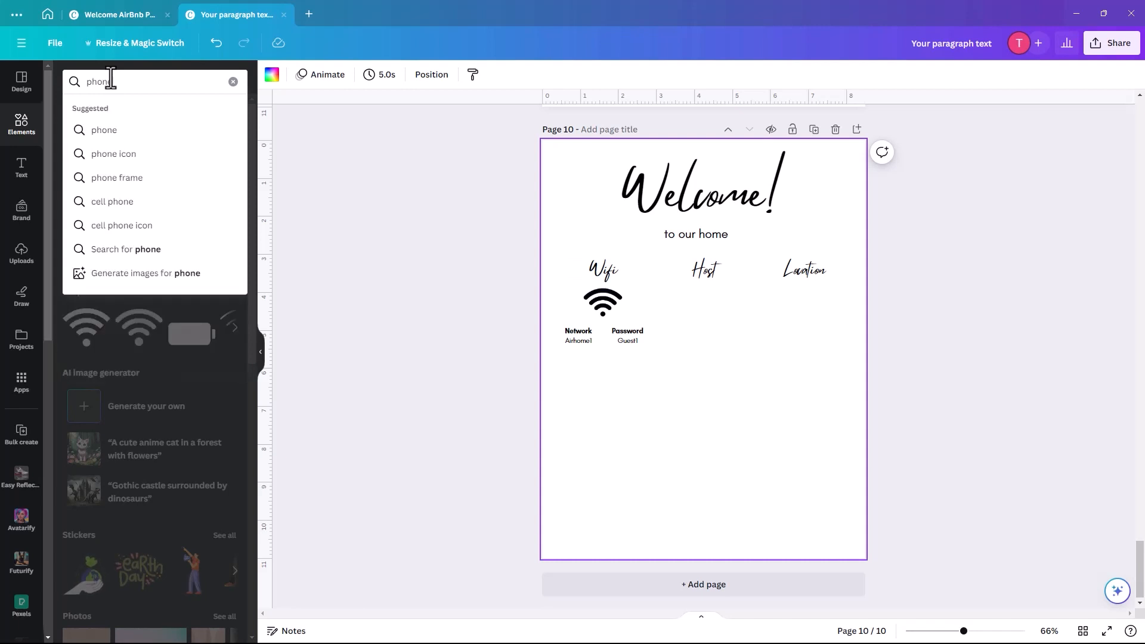
left_click(115, 159)
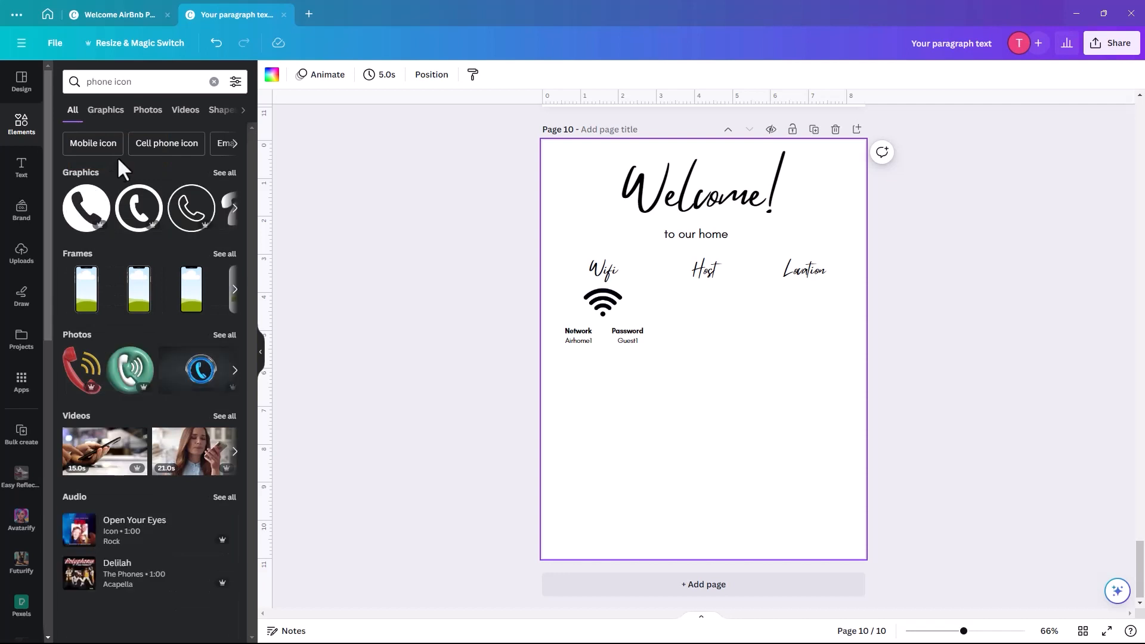
left_click(225, 173)
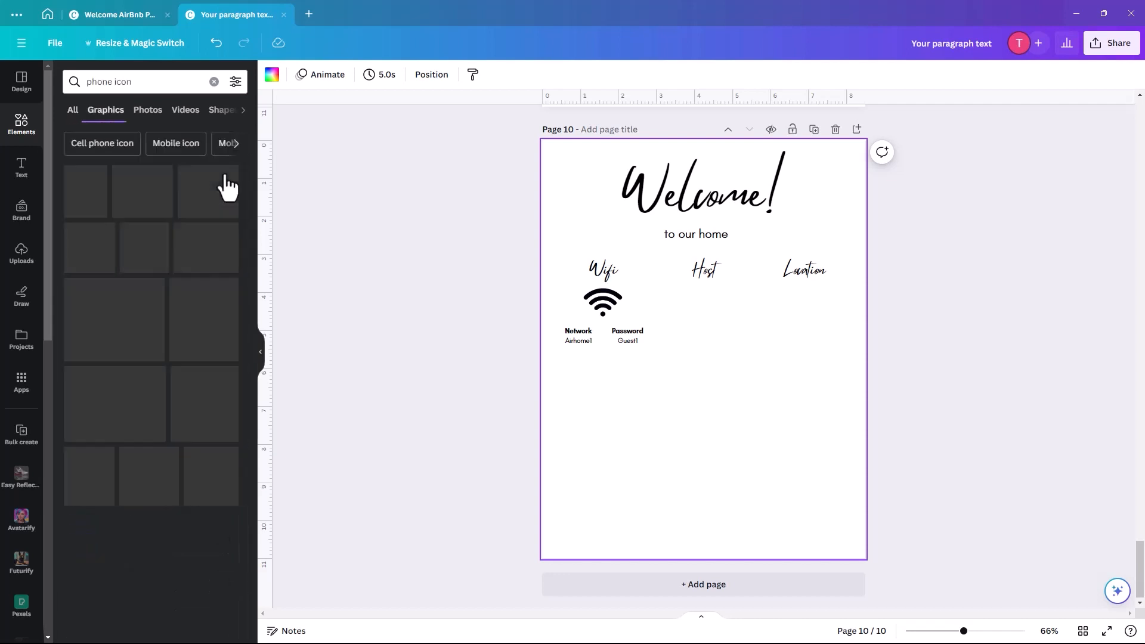
left_click(236, 84)
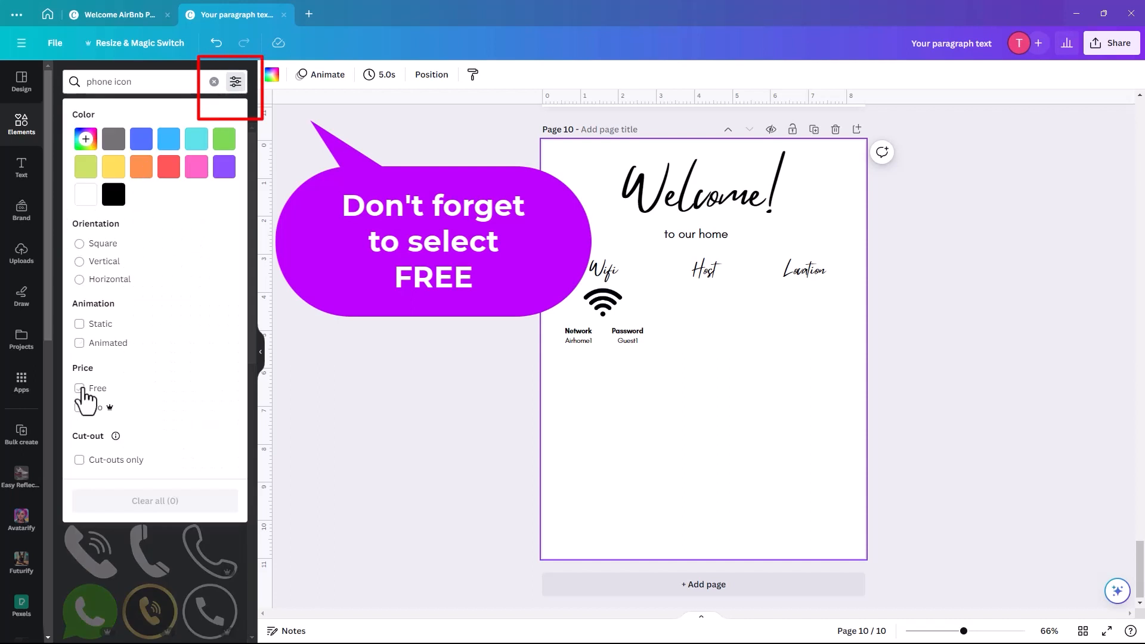
left_click(96, 389)
left_click(171, 77)
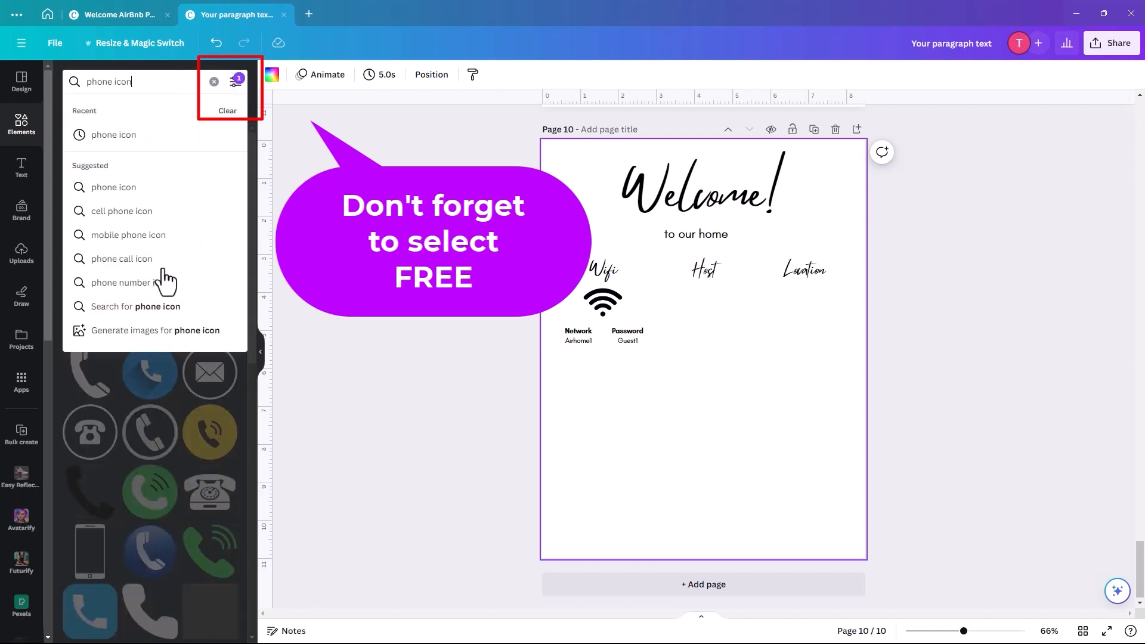
key("Return")
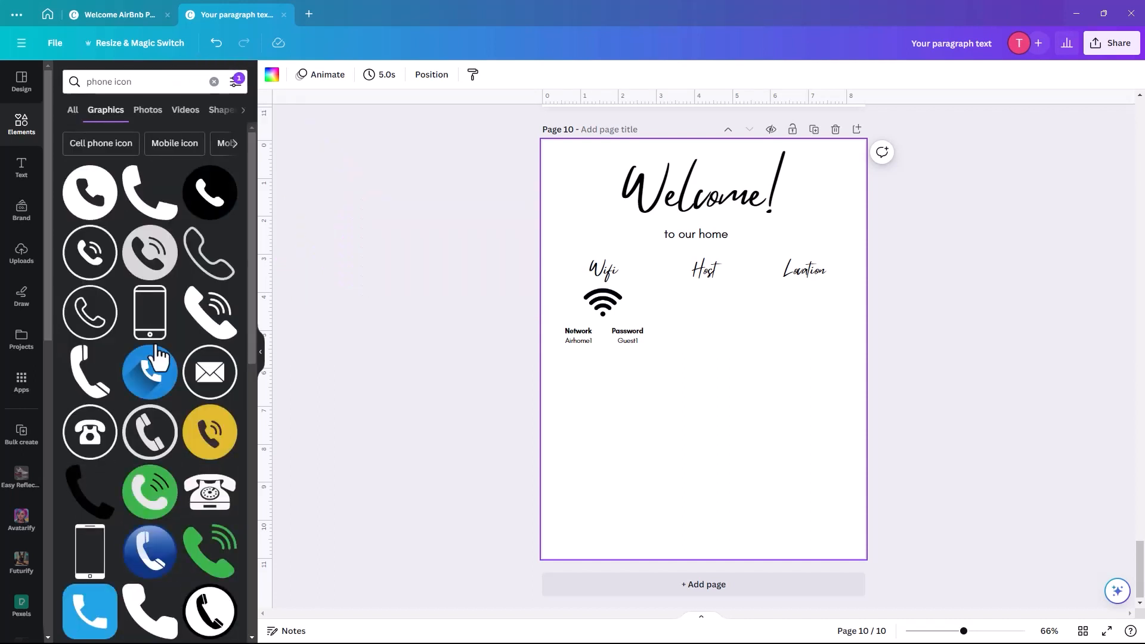
left_click(84, 265)
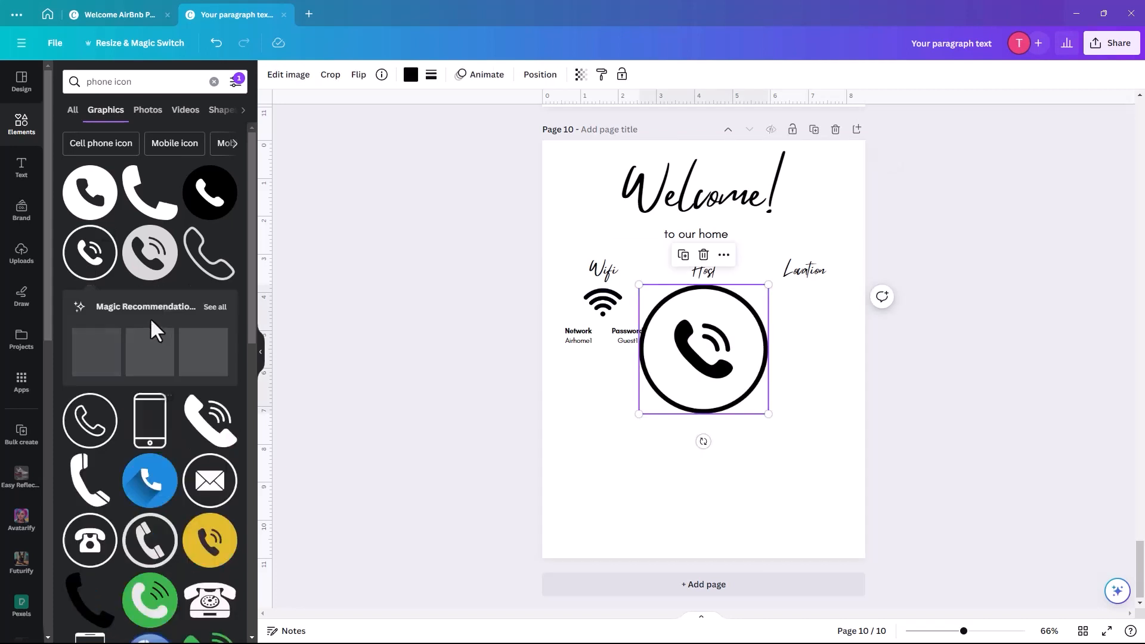
left_click_drag(768, 417, 708, 305)
left_click(716, 385)
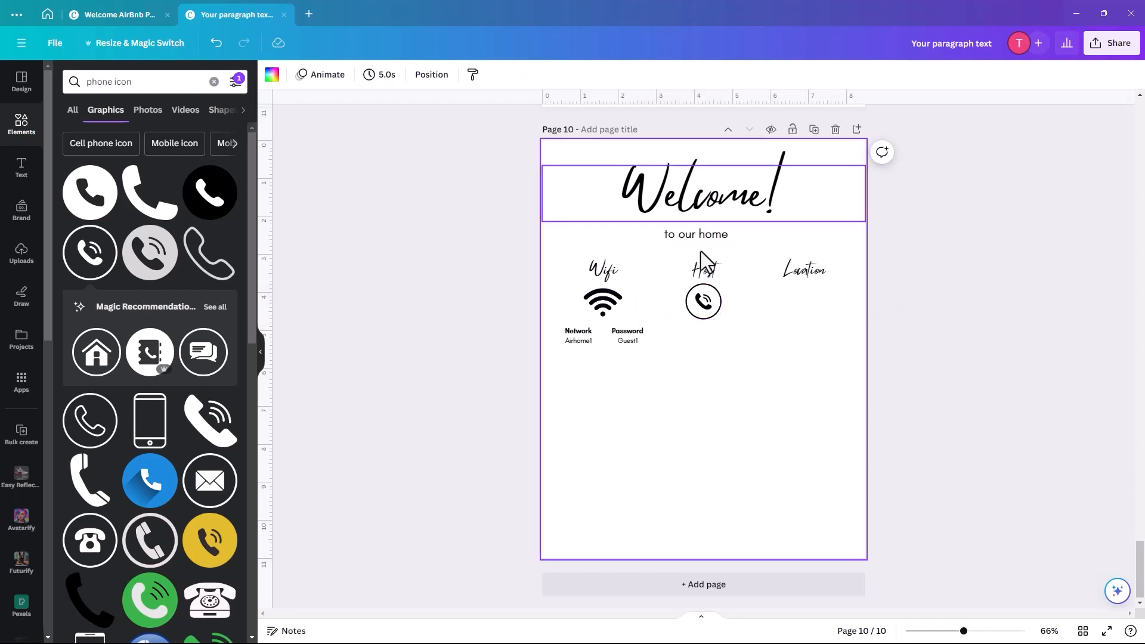
- Duplicate the Password text under the phone icon and change it to 'Name' and 'Cell Number'
left_click(627, 345)
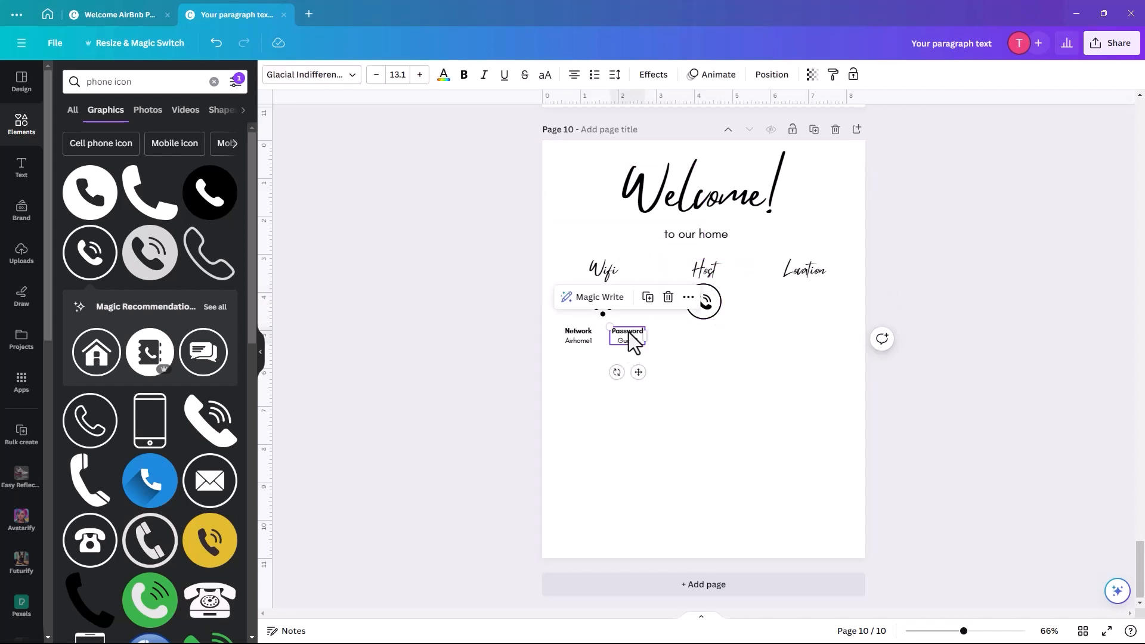
left_click(654, 303)
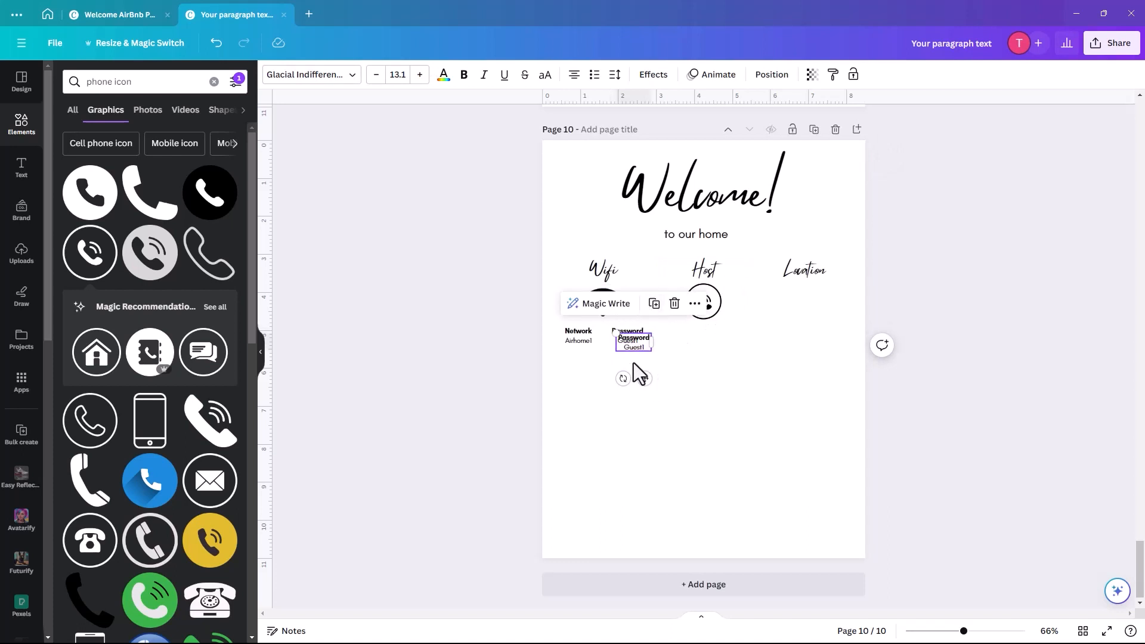
left_click_drag(641, 347, 698, 340)
double_click(704, 334)
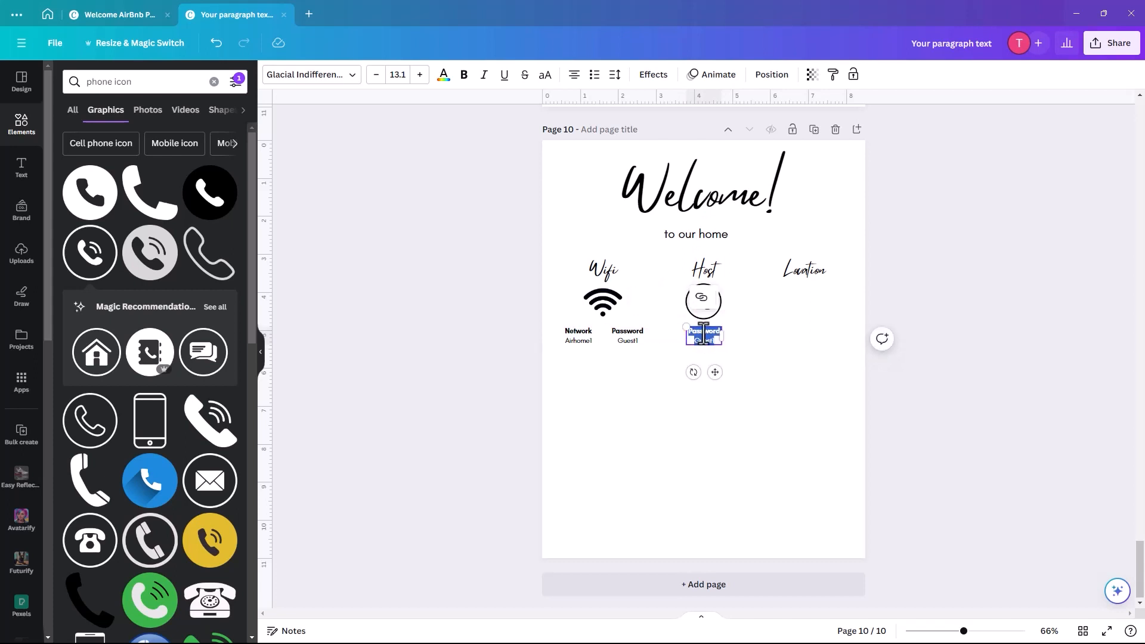
key("BackSpace")
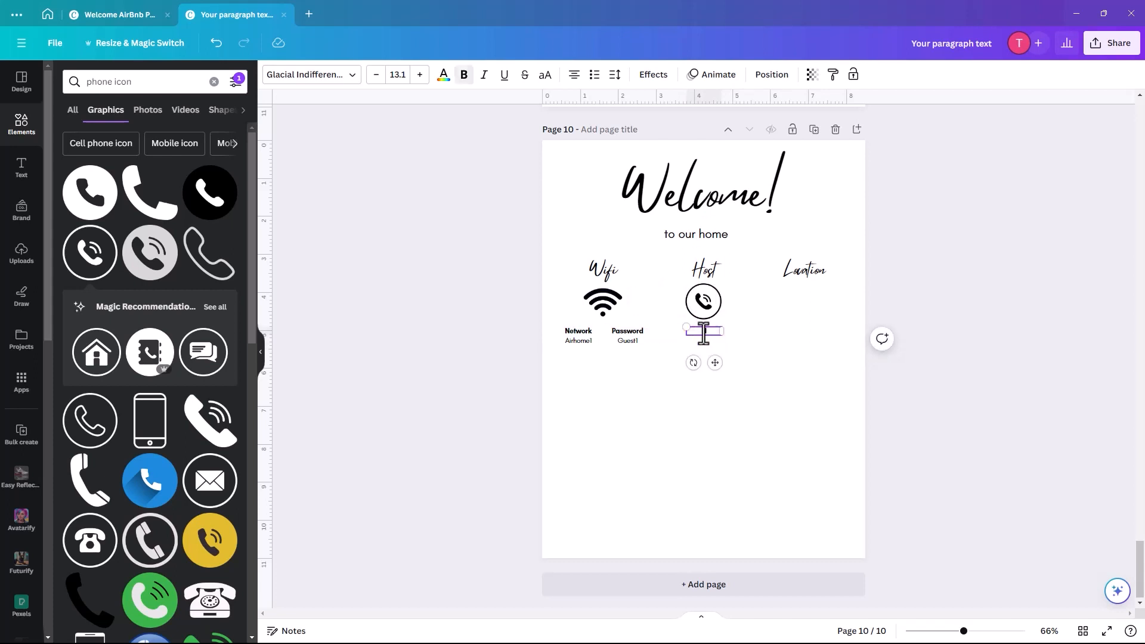
type("Name")
key("Return")
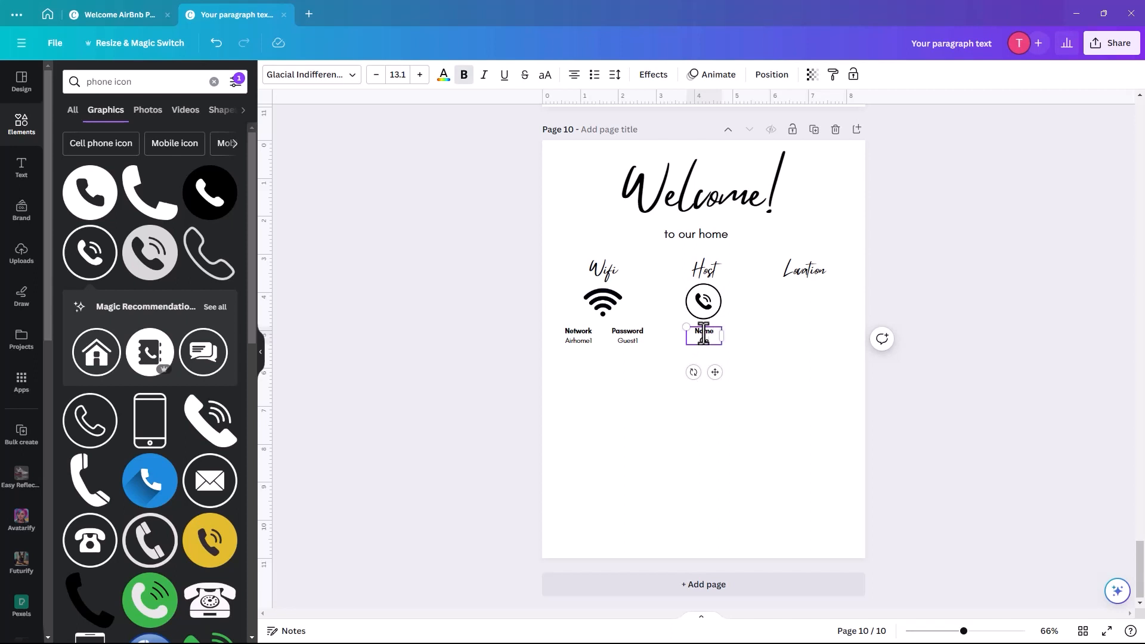
type("Cell Number")
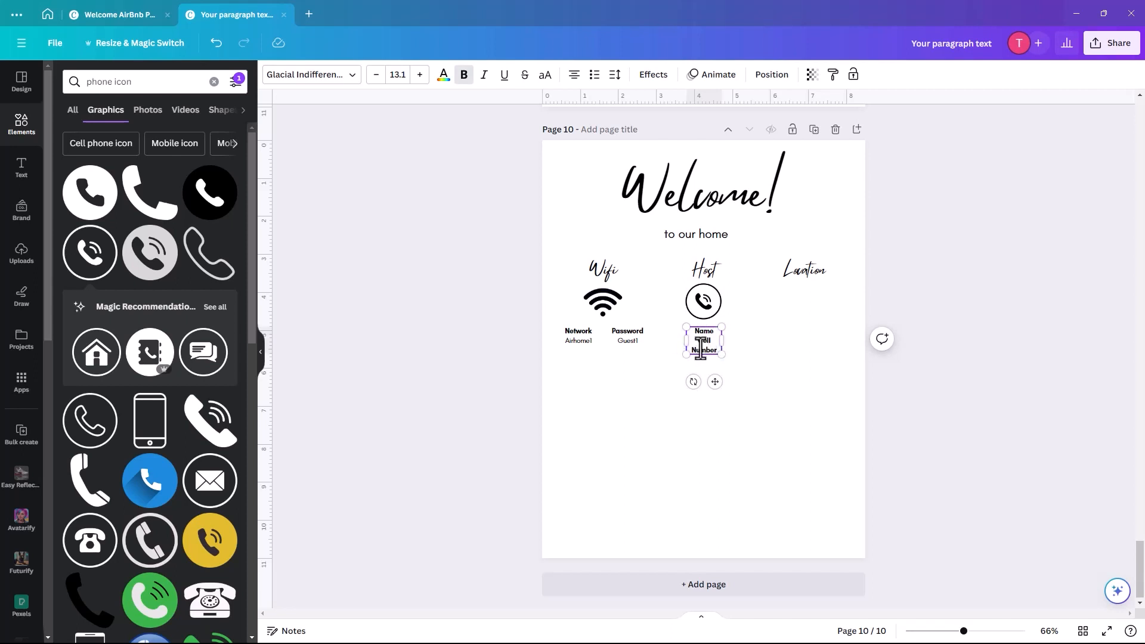
mouse_move(722, 340)
left_mouse_down()
mouse_move(741, 343)
mouse_move(703, 338)
left_mouse_up()
left_click(819, 410)
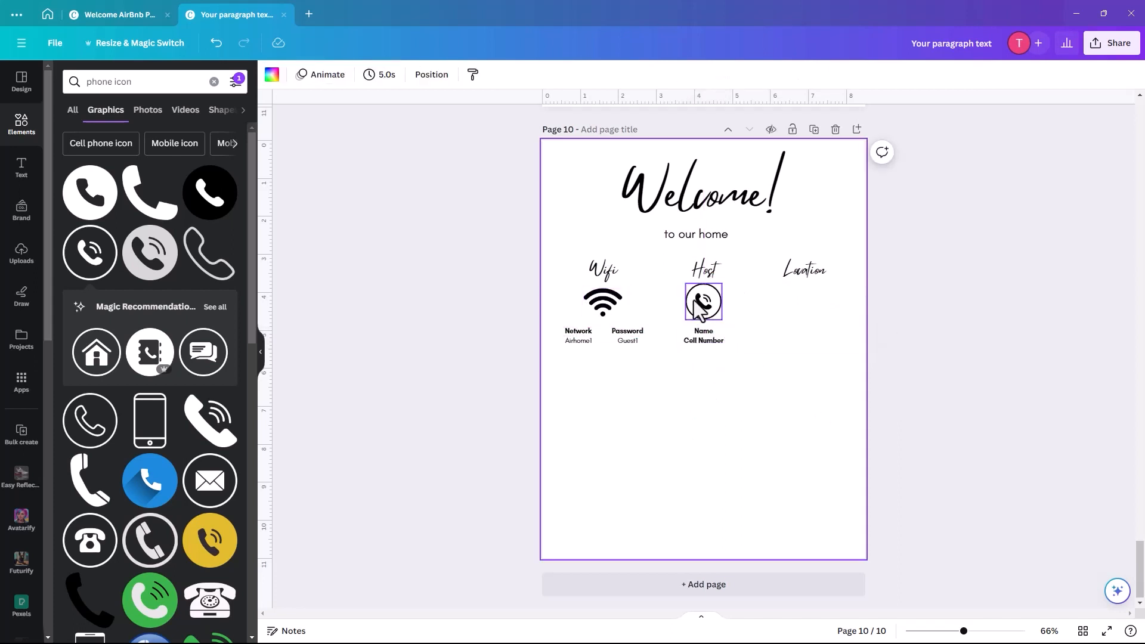
- Add the black pin graphic from a 'pin drop' search, shrunk to sit under Location
triple_click(111, 83)
type("pin")
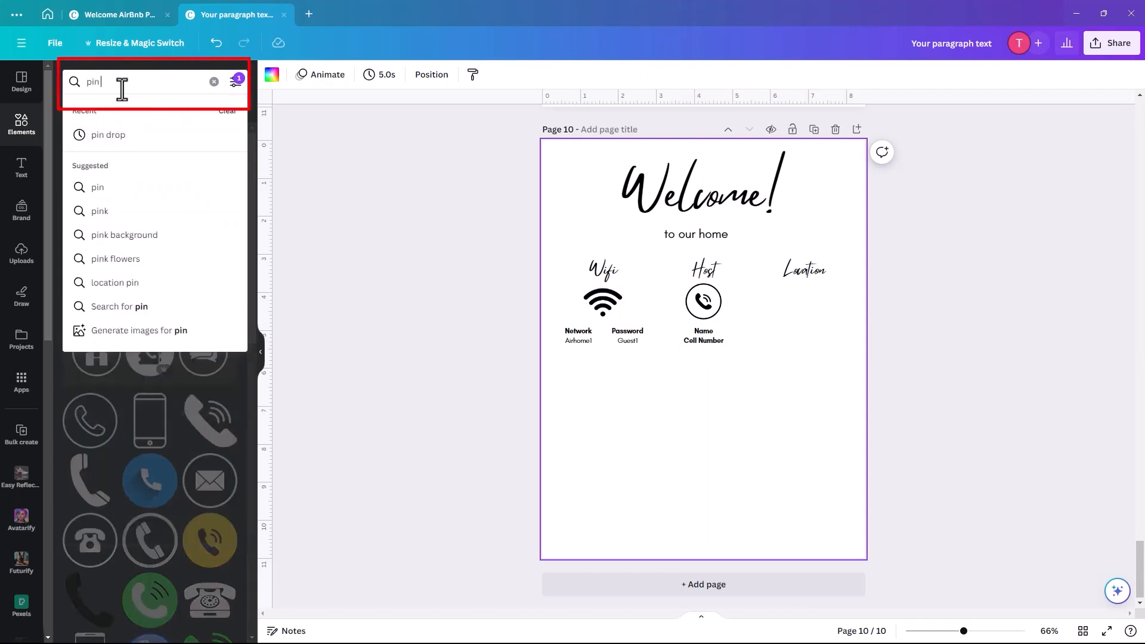
left_click(95, 136)
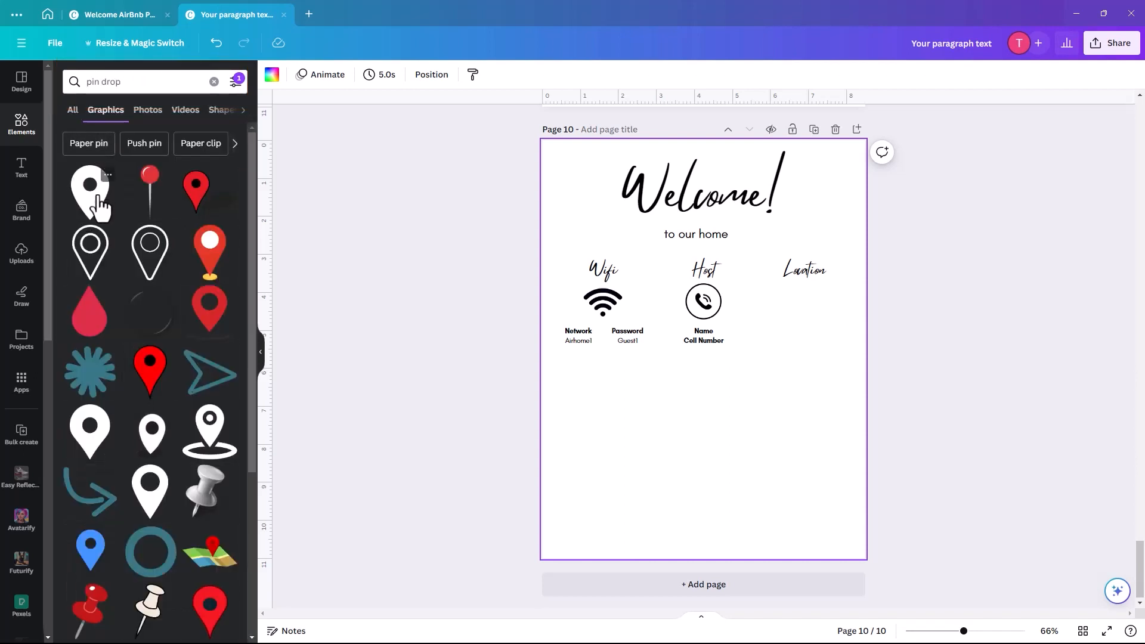
left_click(99, 209)
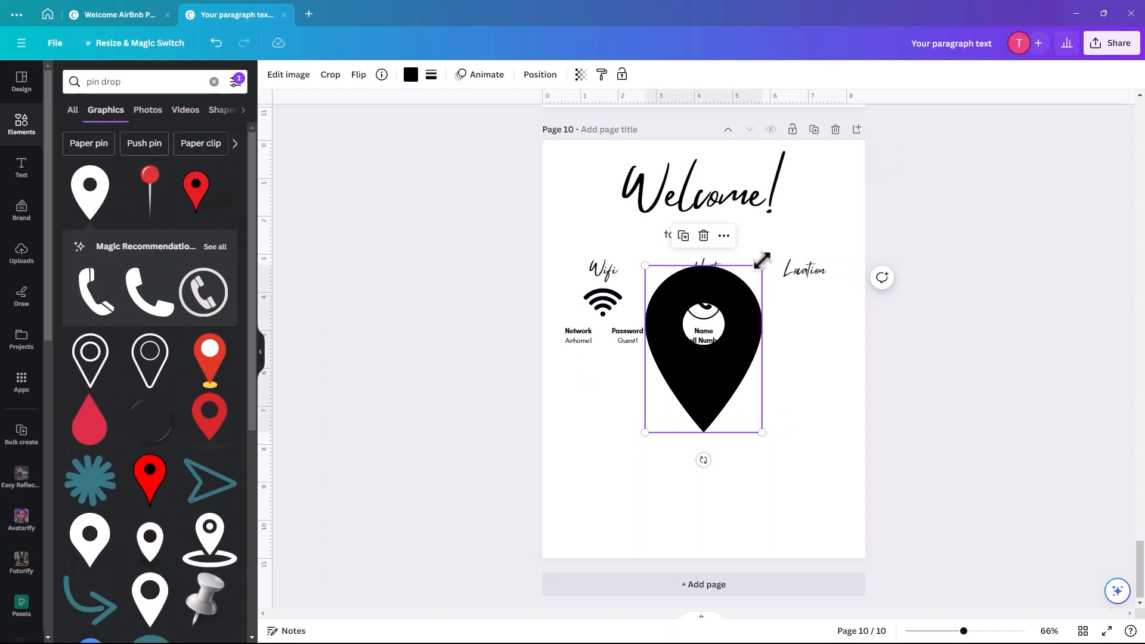
left_click_drag(762, 266, 799, 306)
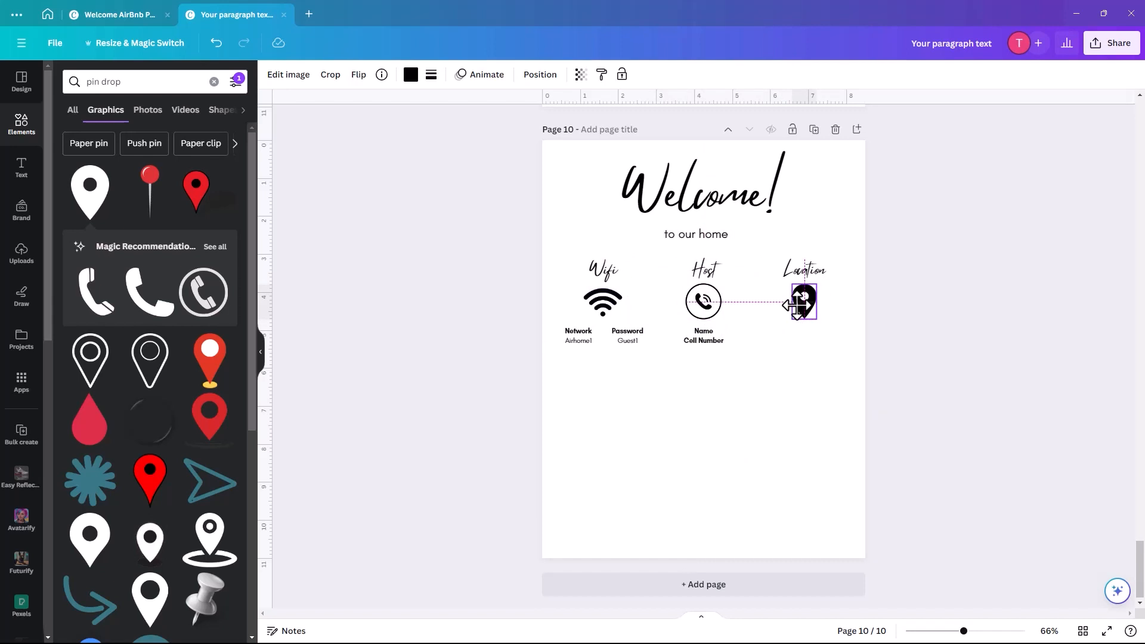
left_click(780, 383)
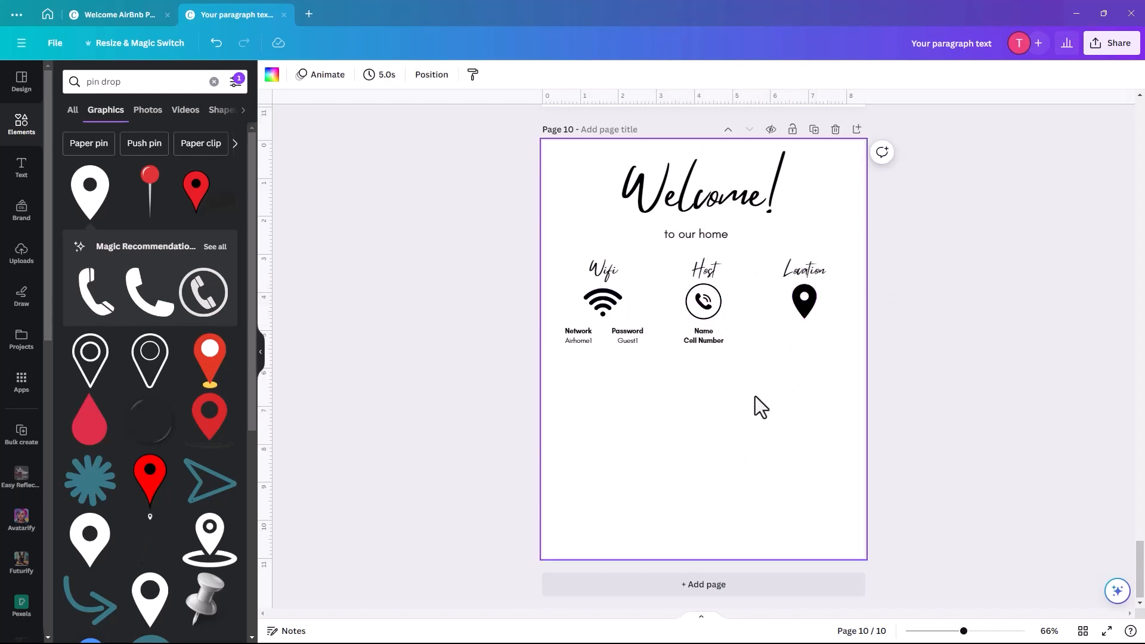
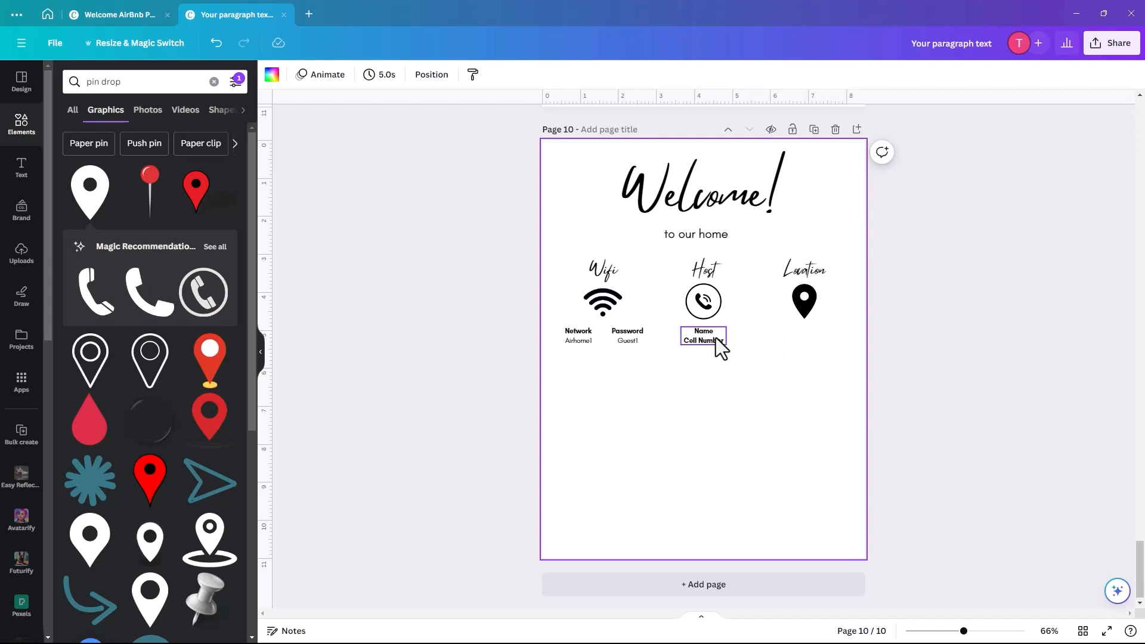
- Copy the Name/Cell Number text under the Location pin and change it to '123 Anystreet'
left_click(700, 341)
right_click(700, 341)
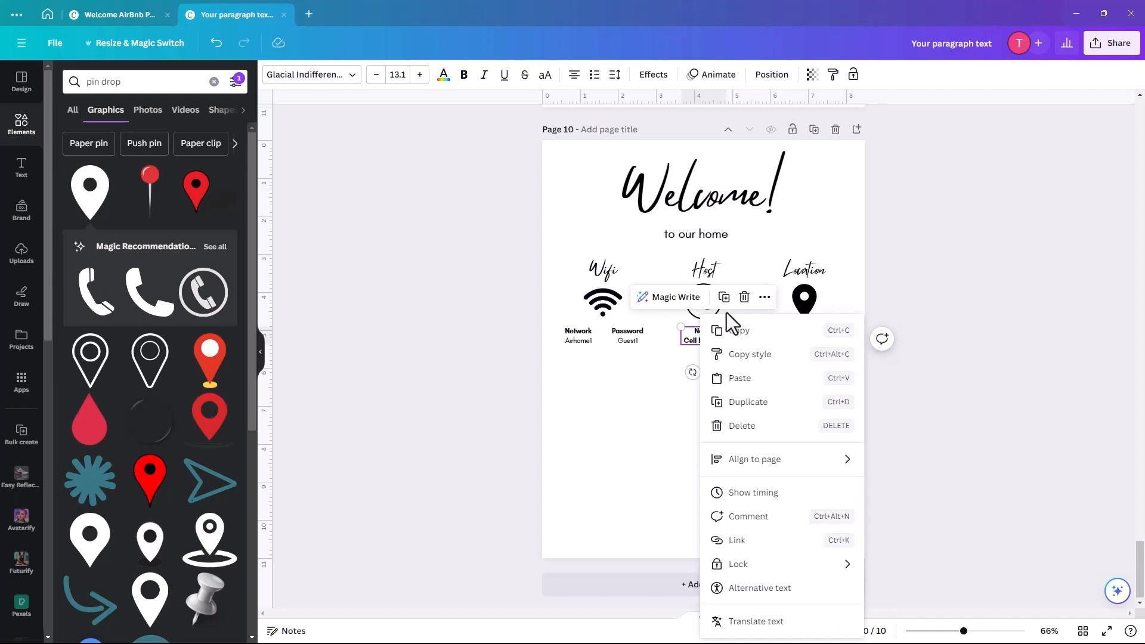
left_click(739, 332)
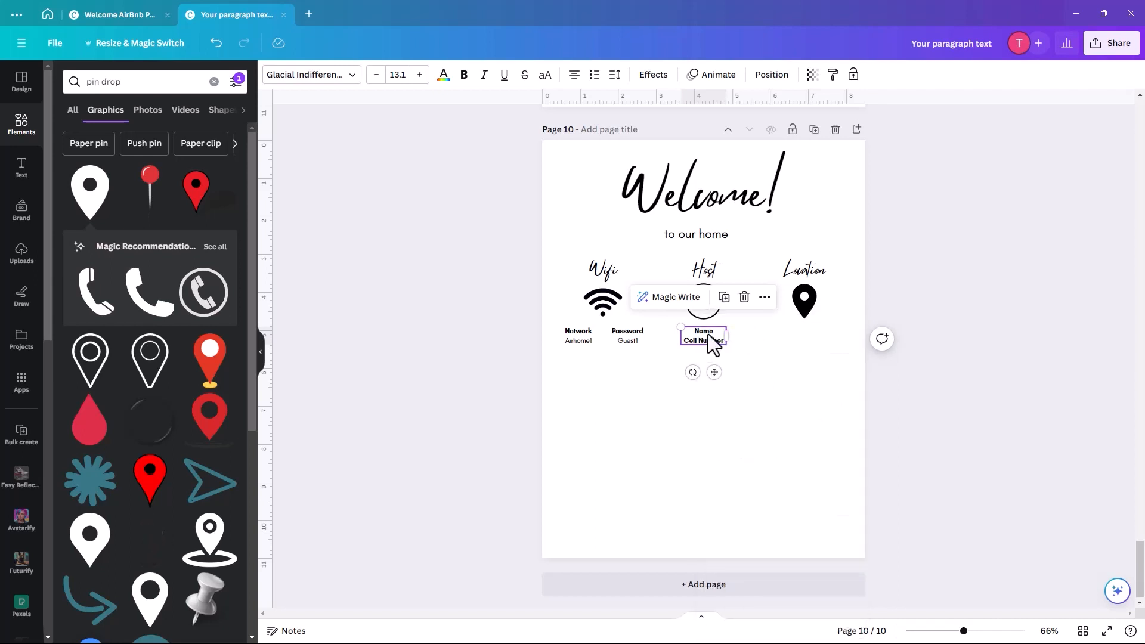
right_click(707, 334)
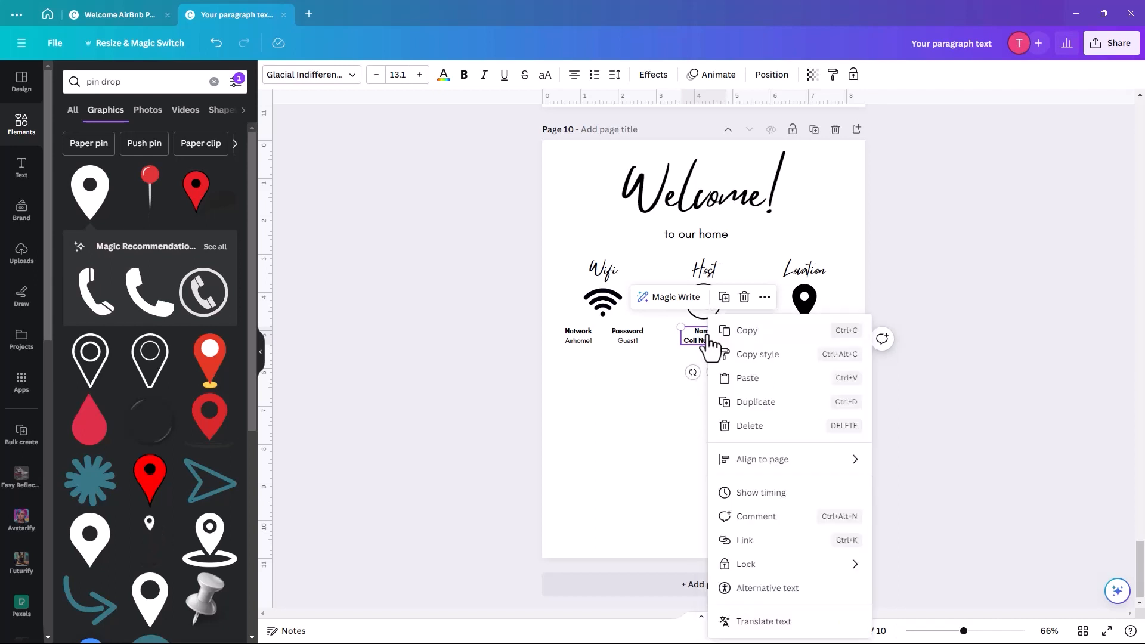
left_click(747, 382)
left_click_drag(705, 350, 807, 346)
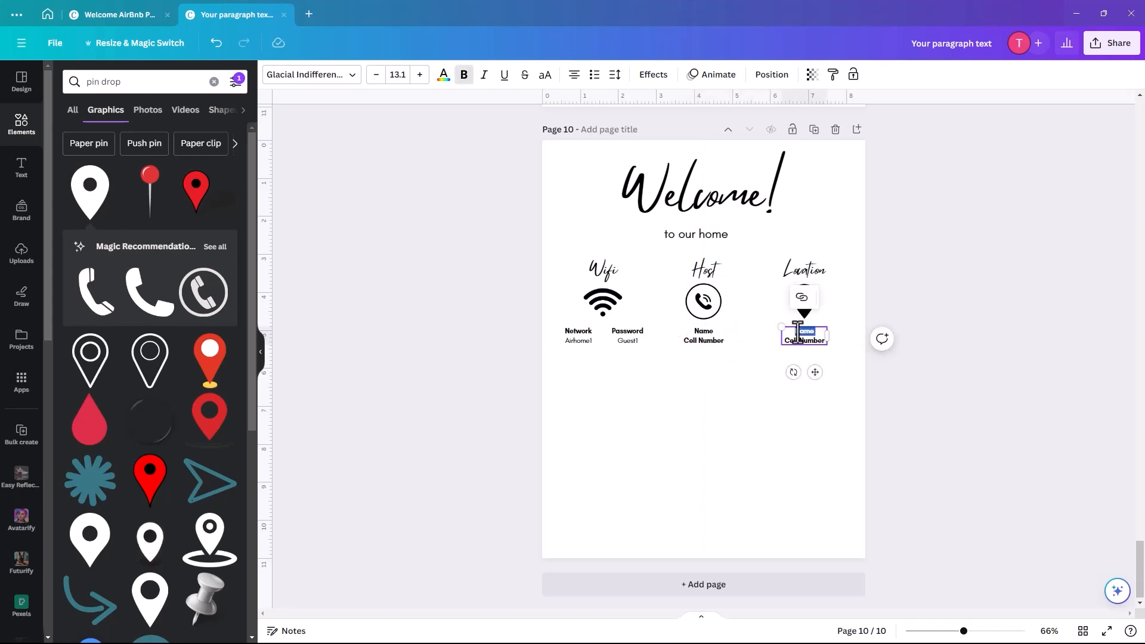
double_click(822, 344)
type("123")
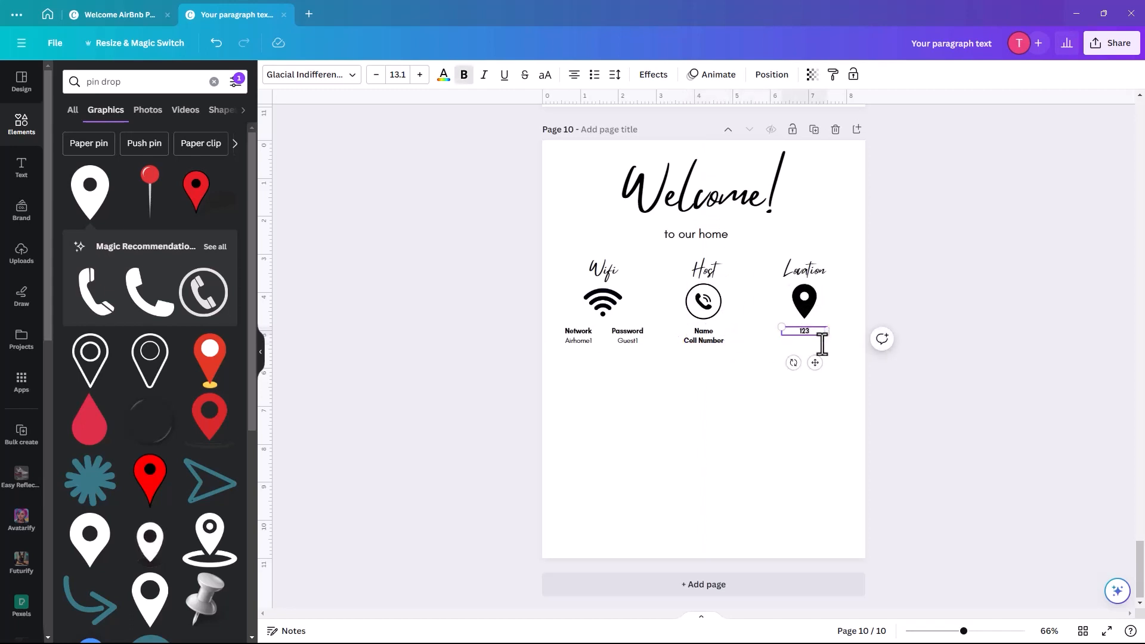
type(" Anystr")
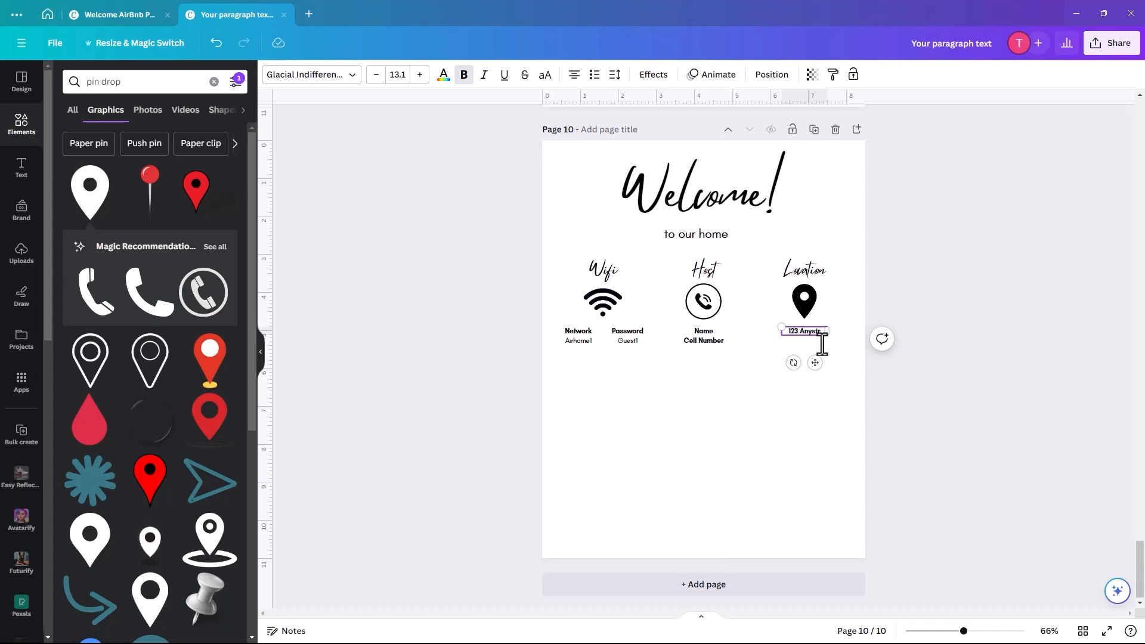
type("eet")
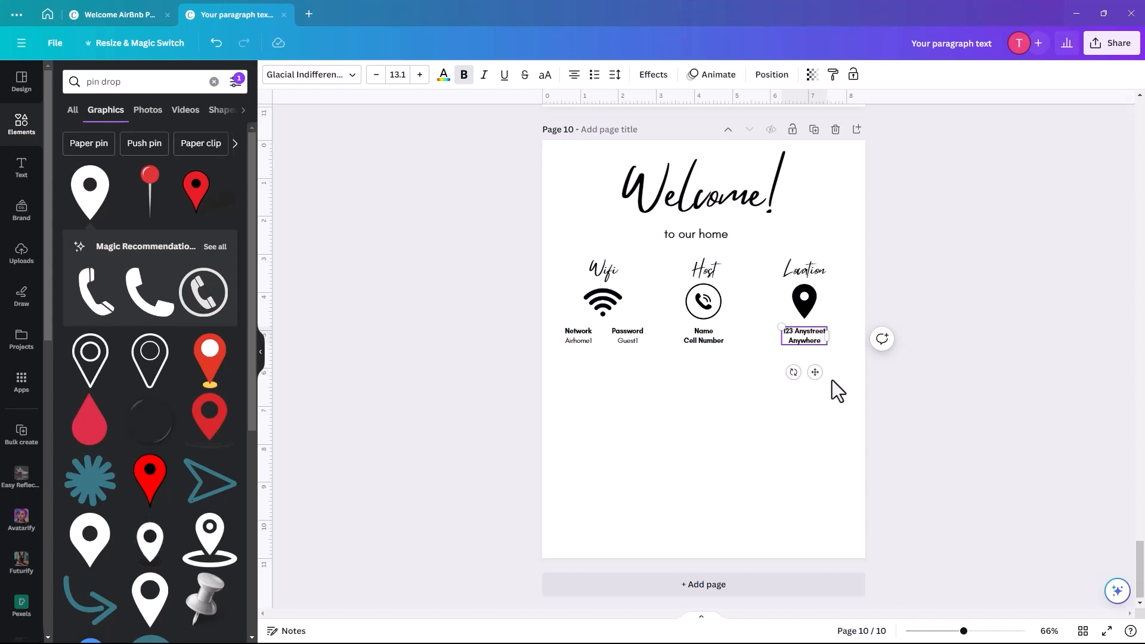
left_click(708, 391)
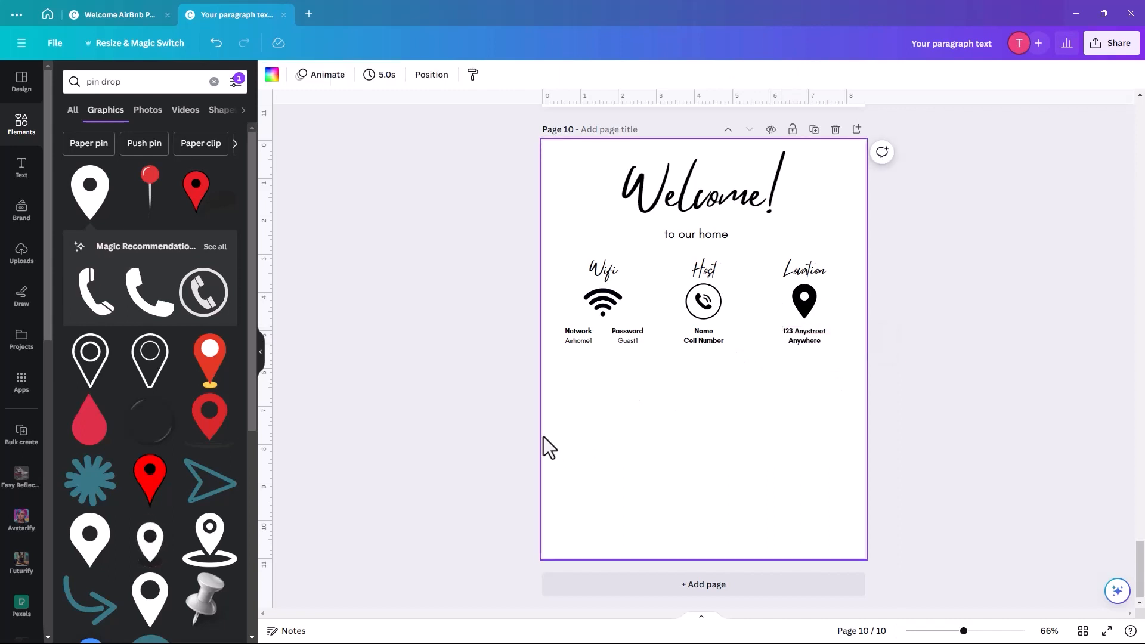
- Duplicate the Wifi heading below the Network/Password details and retype it as 'House Rules'
left_click(598, 274)
left_click(623, 230)
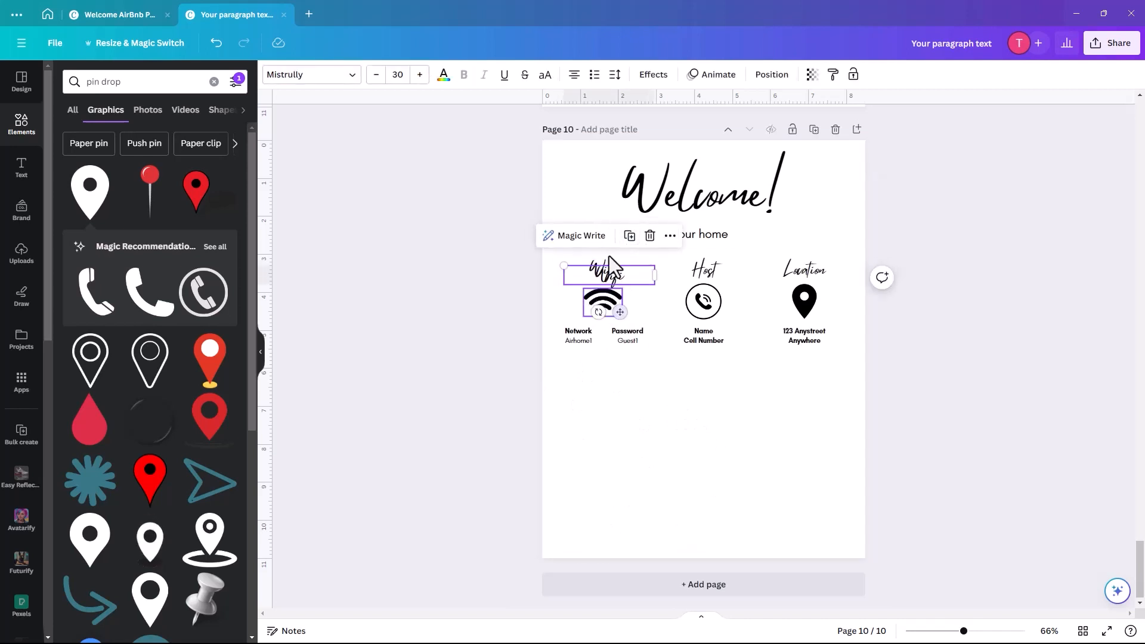
left_click_drag(620, 285, 607, 377)
double_click(603, 375)
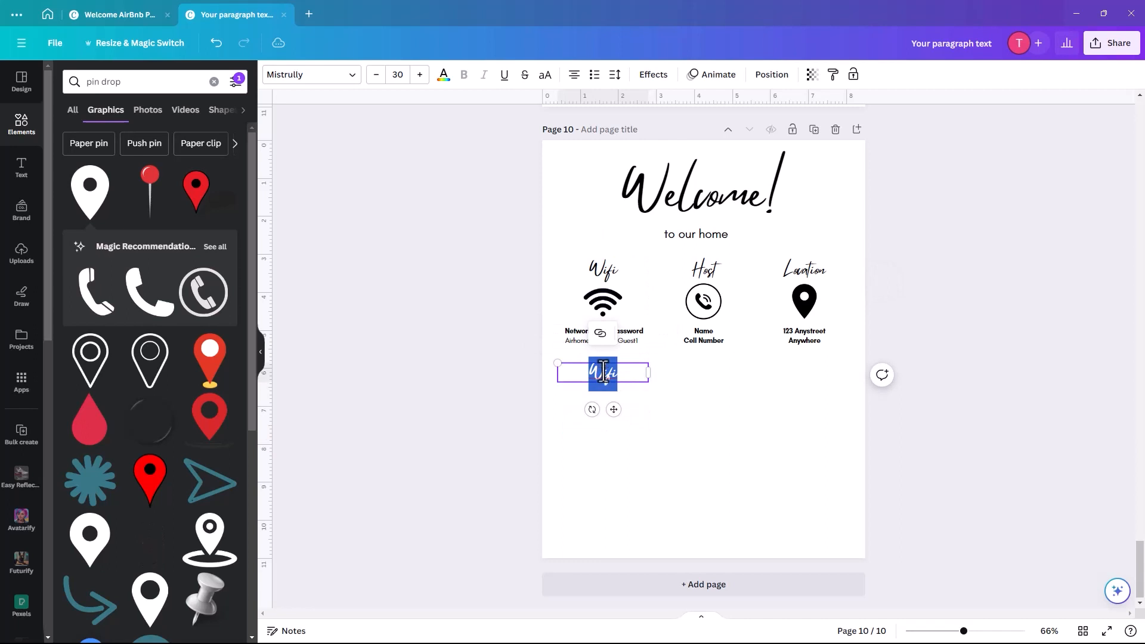
type("House")
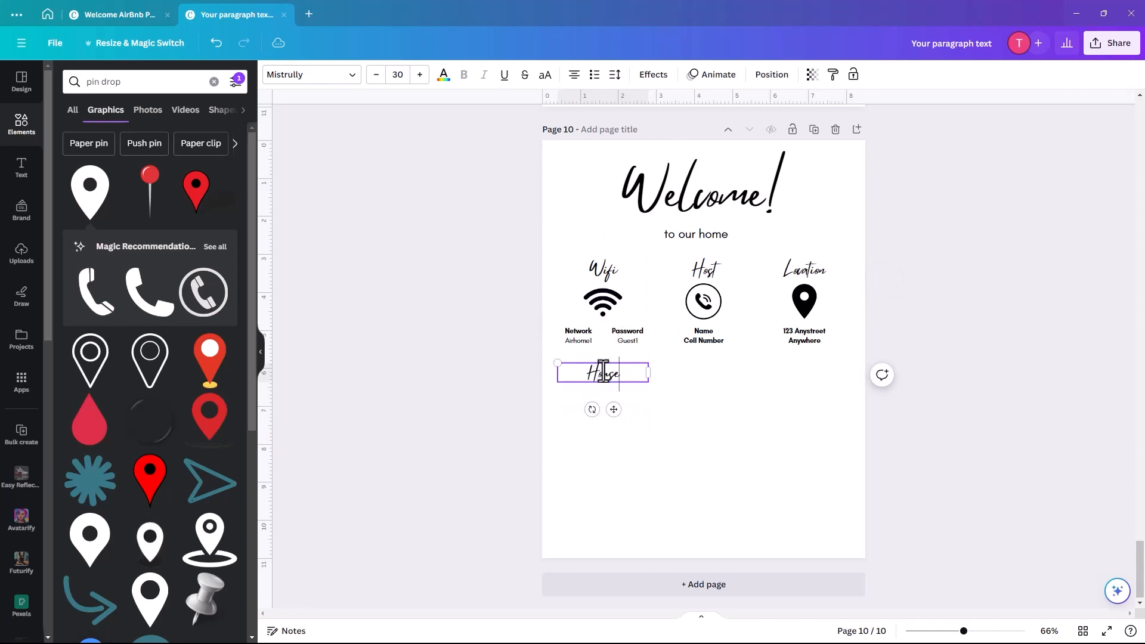
type(" Rules")
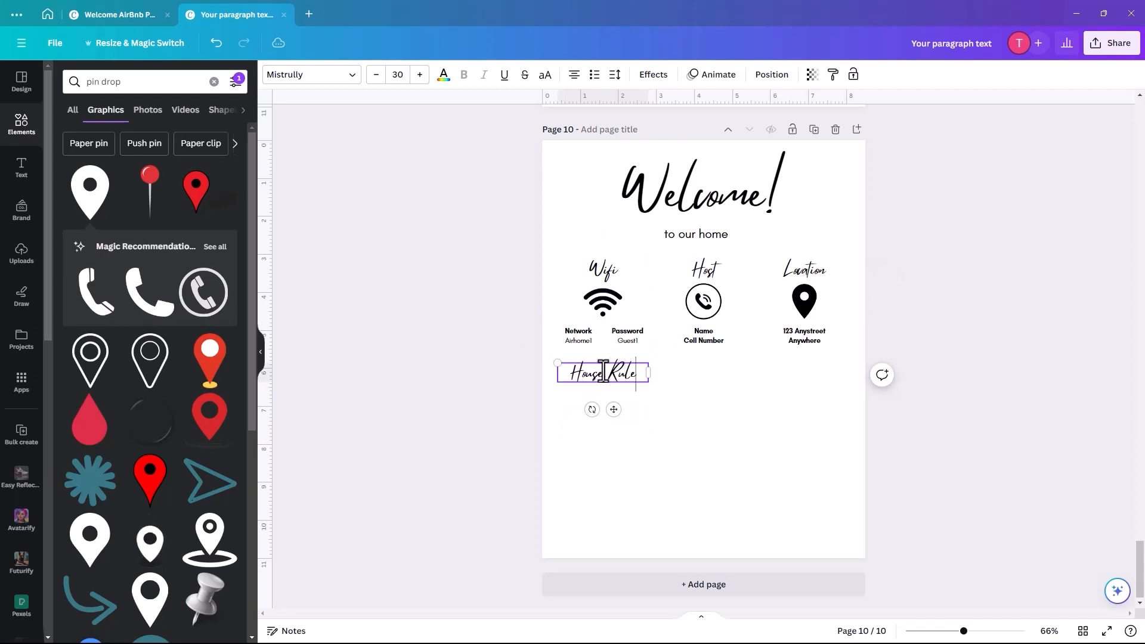
- Duplicate the Network text box and show the all-pages grid view
left_click(580, 334)
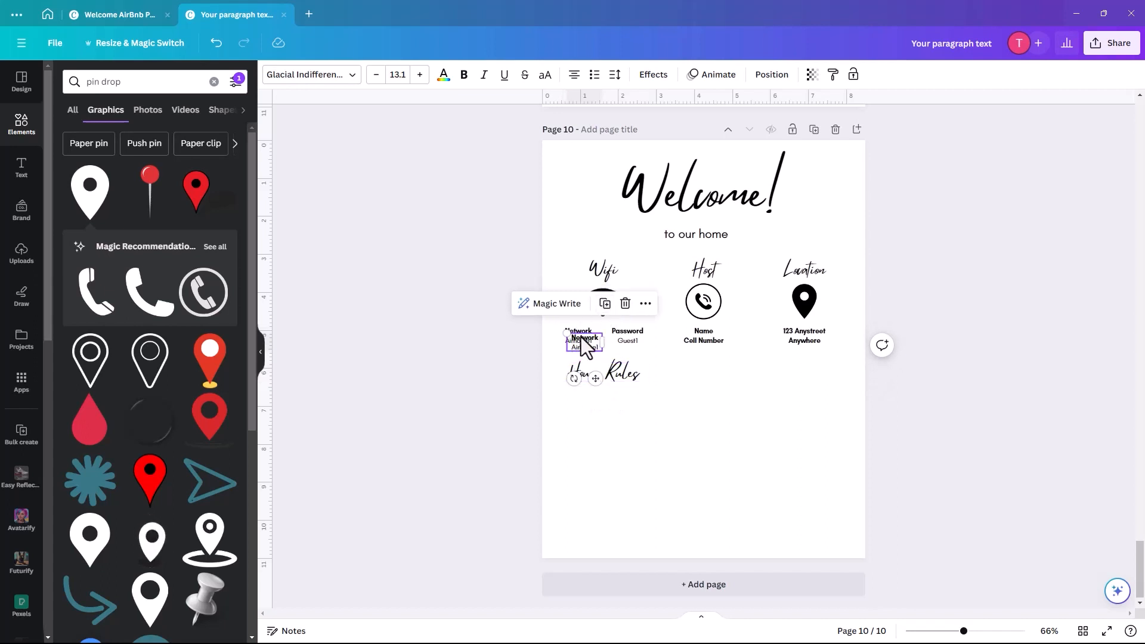
left_click(599, 297)
left_click(1083, 631)
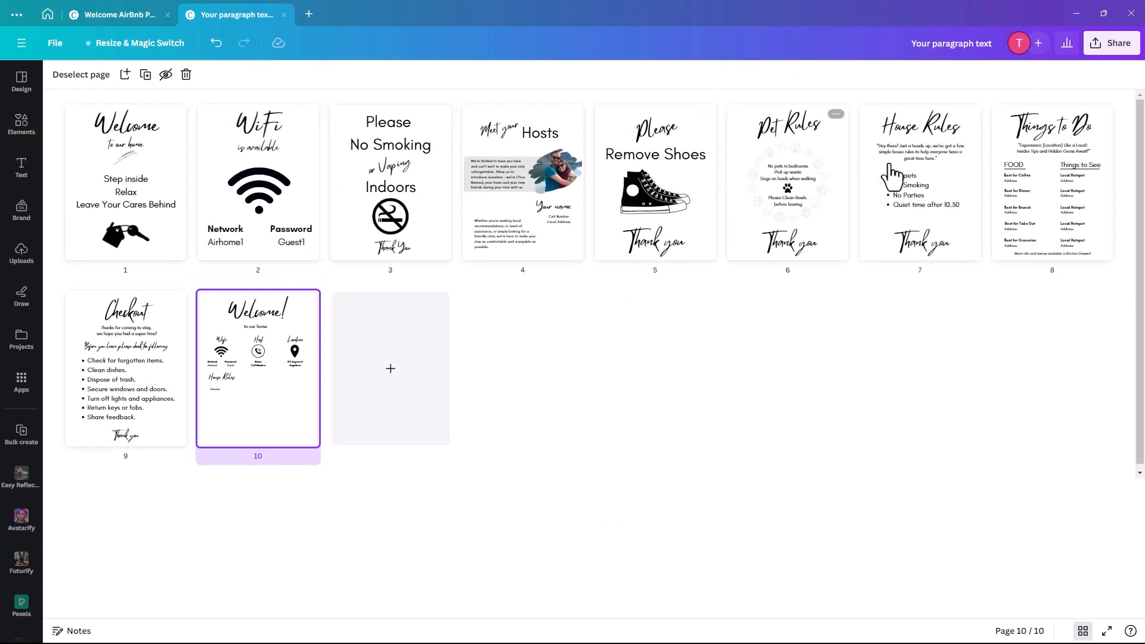
- On page 7, copy the House Rules intro paragraph together with the bullet list
left_click(917, 172)
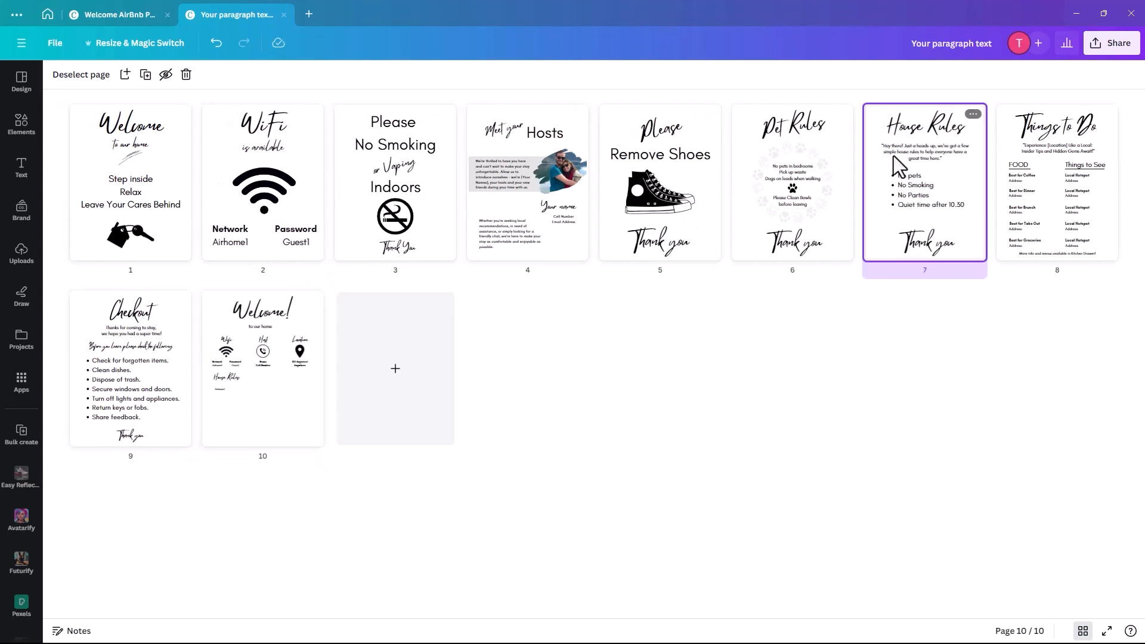
double_click(894, 156)
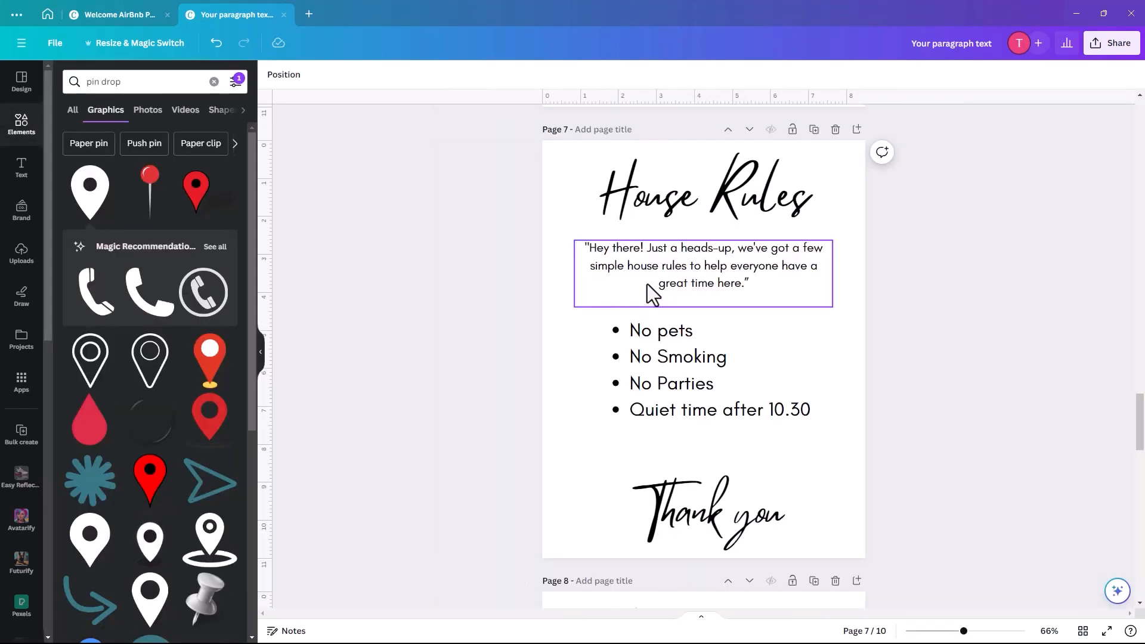
left_click(647, 284)
left_click(682, 349, "shift")
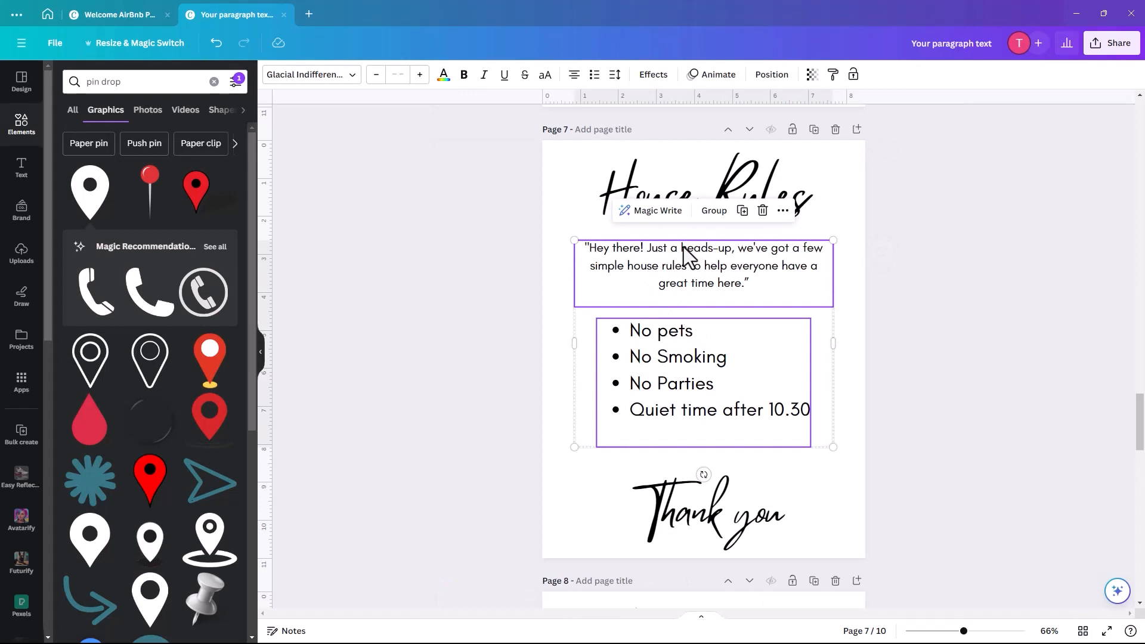
right_click(691, 263)
left_click(733, 283)
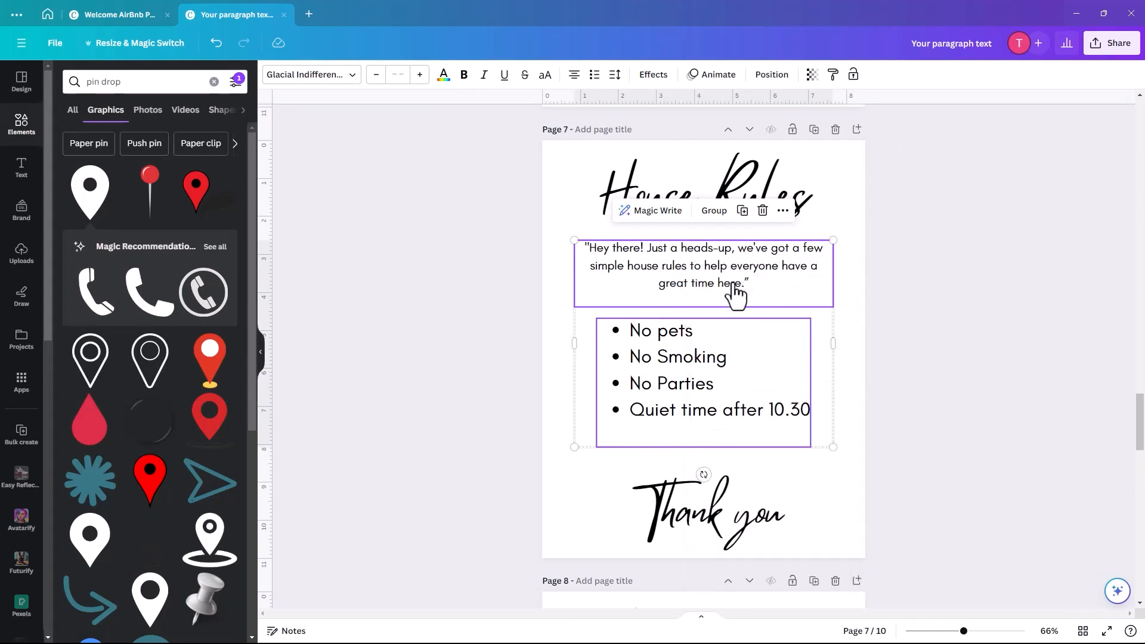
- Paste the copied intro and bullet list onto page 10
left_click(1083, 631)
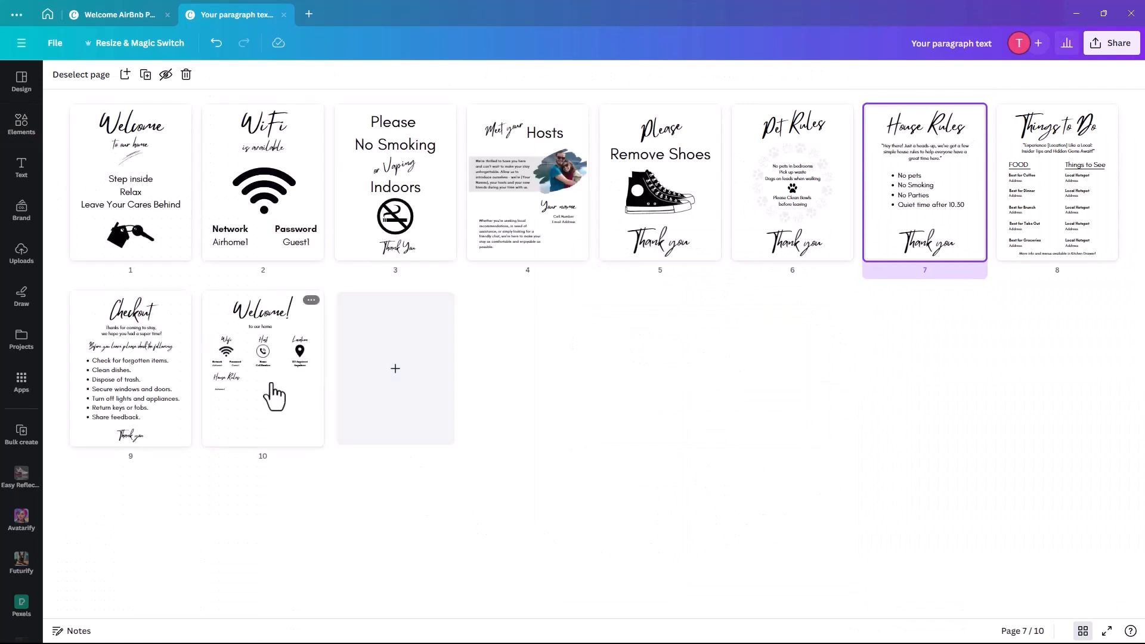
left_click(273, 390)
double_click(273, 390)
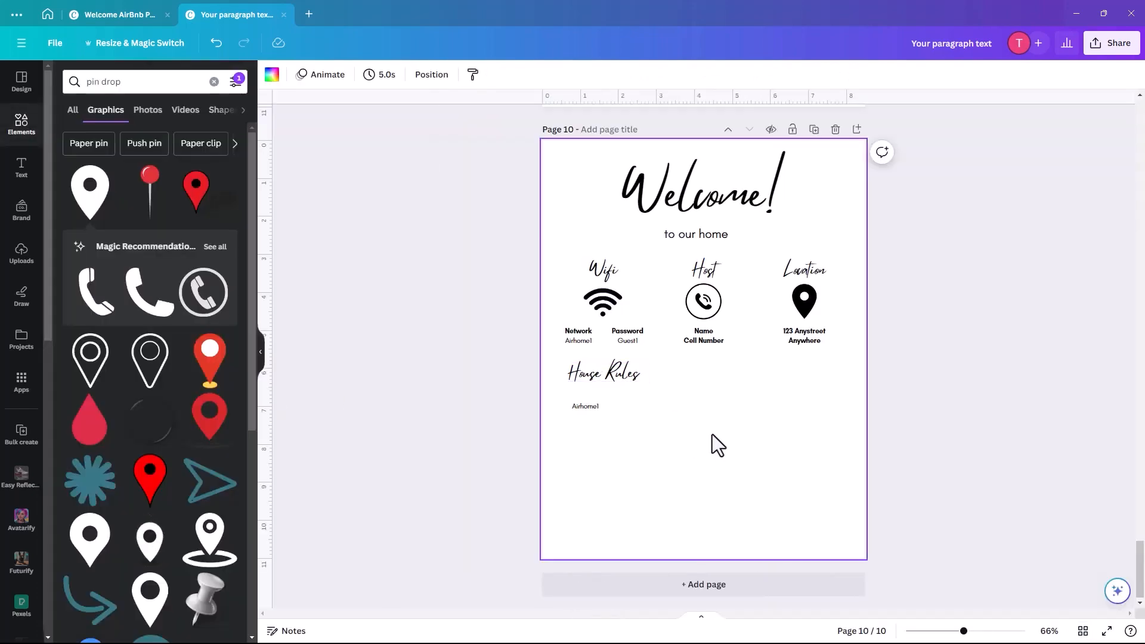
right_click(712, 435)
left_click(760, 498)
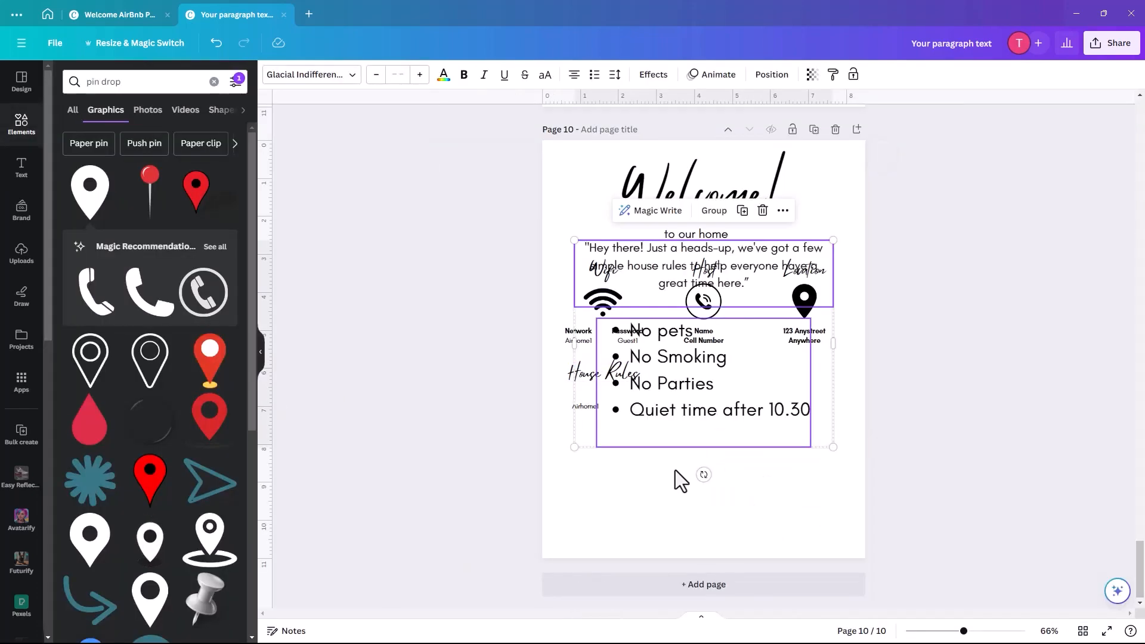
- Move the pasted rules below the info row, shrink them, and delete the stray Airhome1 text
left_click_drag(666, 418, 733, 516)
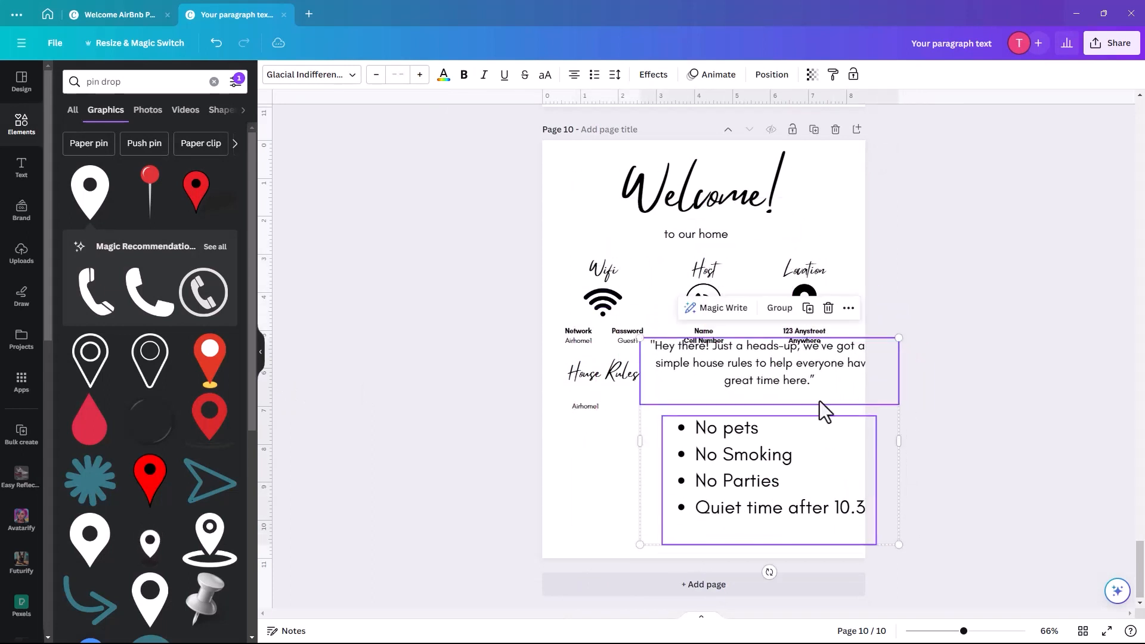
left_click_drag(895, 339, 789, 425)
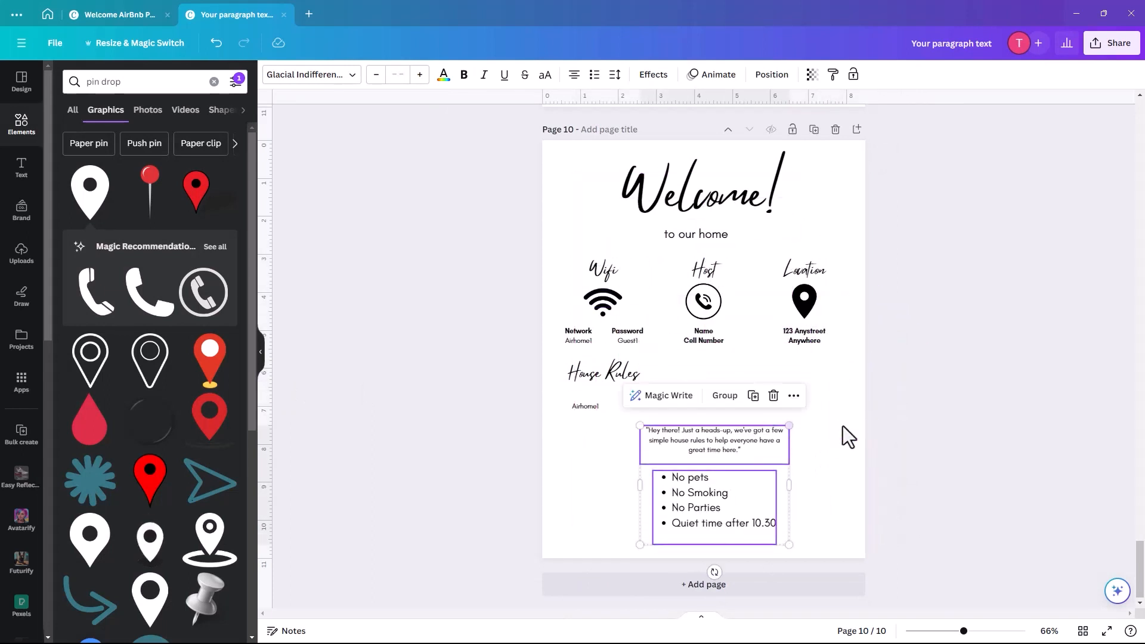
left_click(825, 445)
left_click(582, 410)
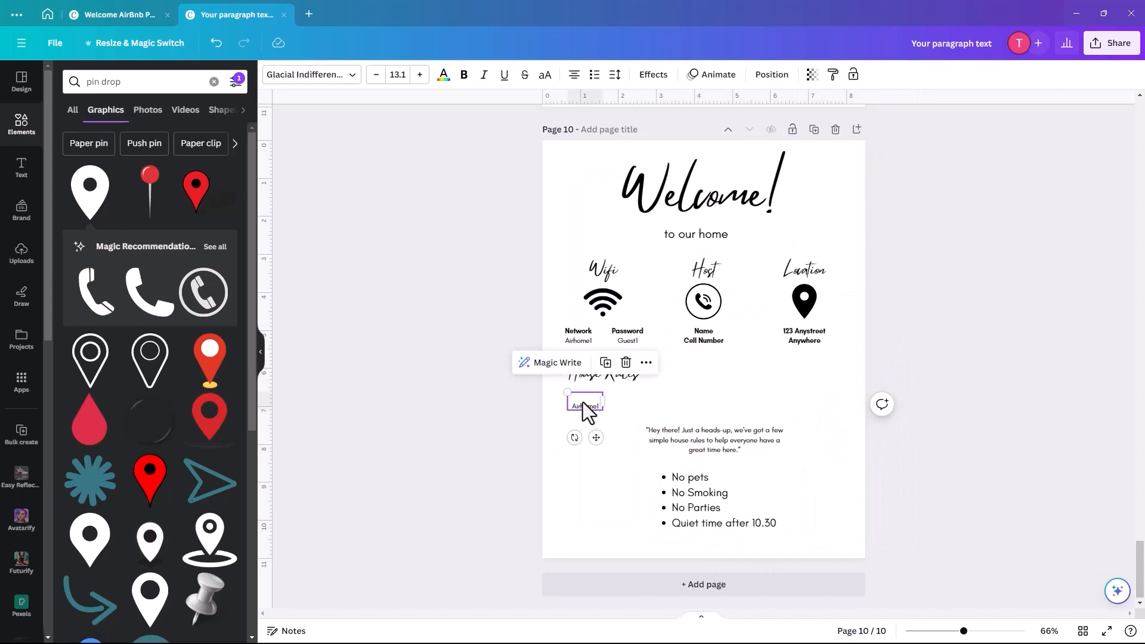
key("Delete")
- Place the left-aligned intro and bullet list under House Rules, then enlarge the whole section
left_click_drag(683, 432, 609, 404)
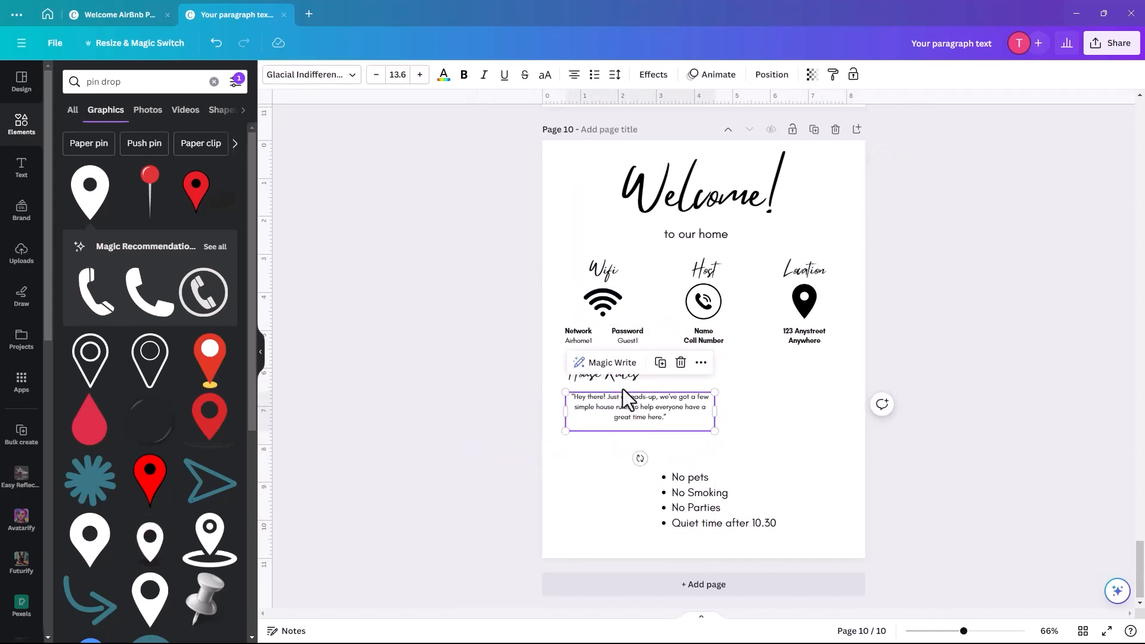
left_click(571, 76)
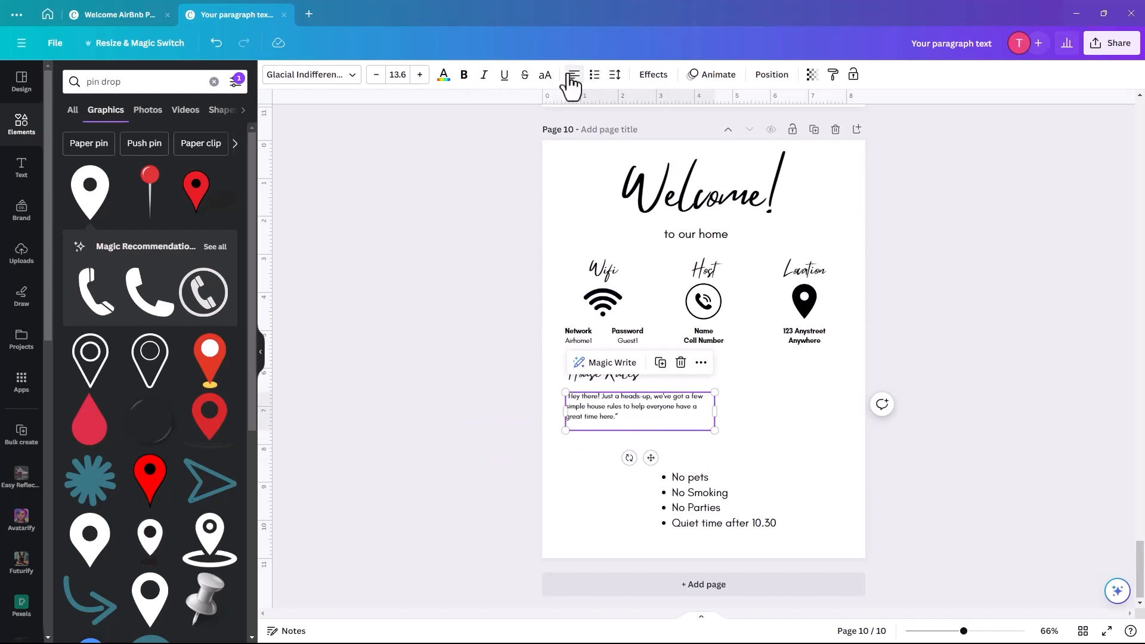
left_click_drag(680, 521, 593, 481)
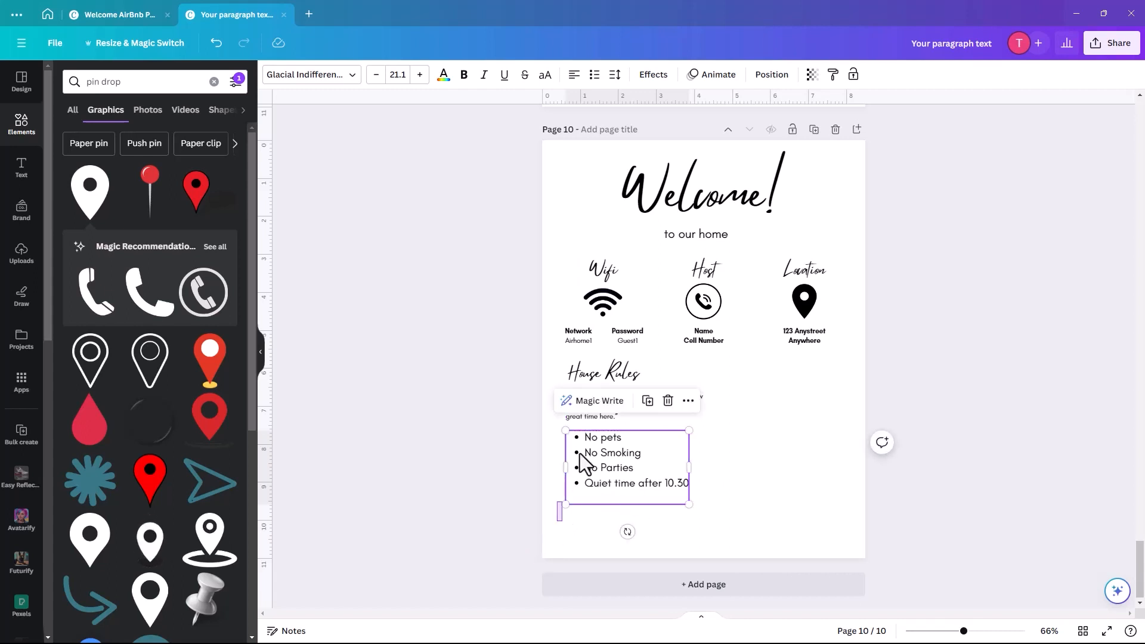
left_click_drag(582, 462, 626, 372)
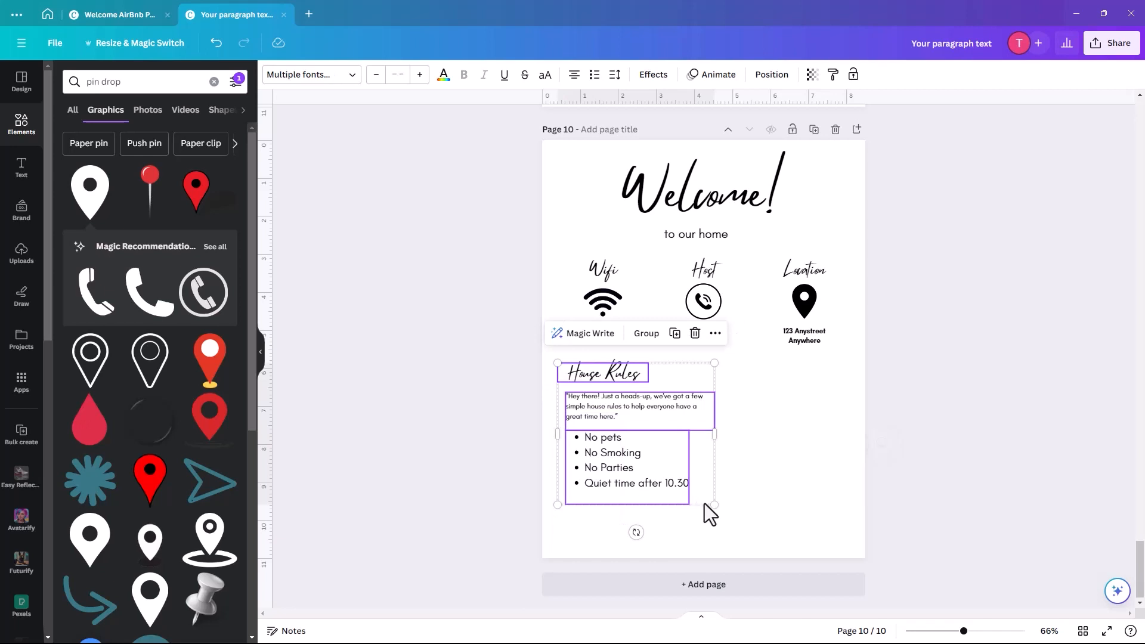
left_click_drag(714, 504, 737, 535)
left_click(778, 520)
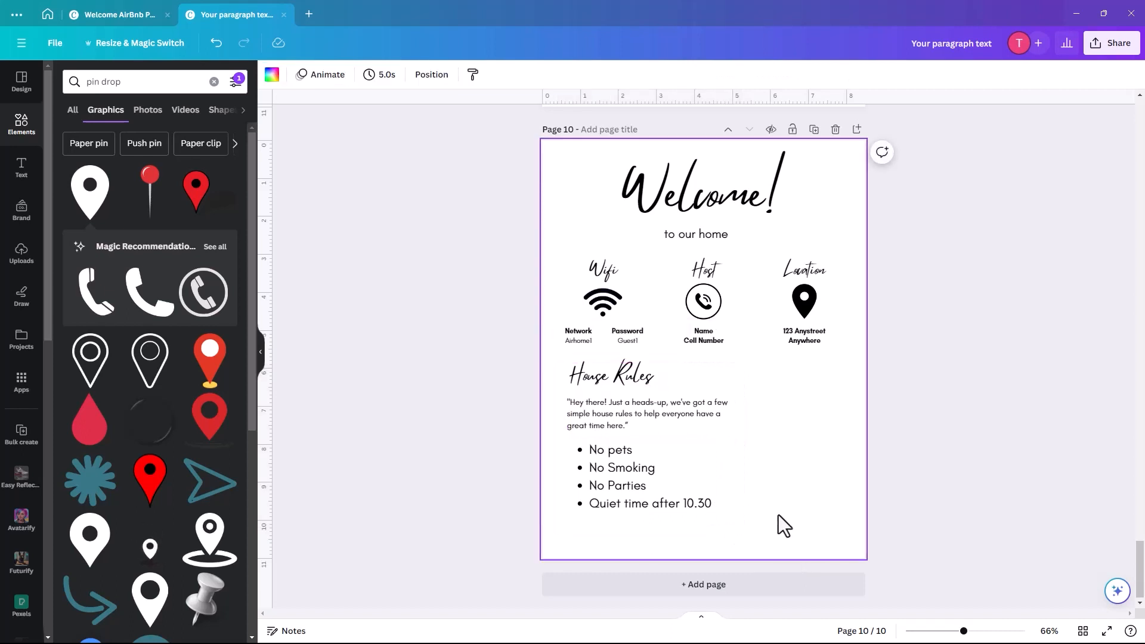
left_click_drag(599, 495, 613, 486)
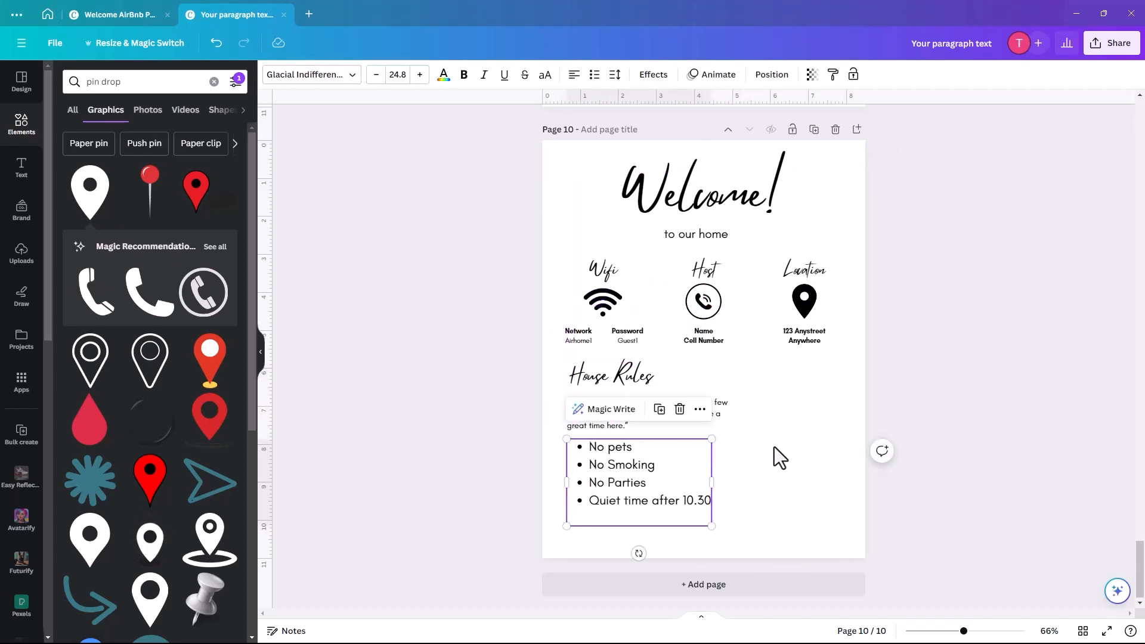
left_click(803, 469)
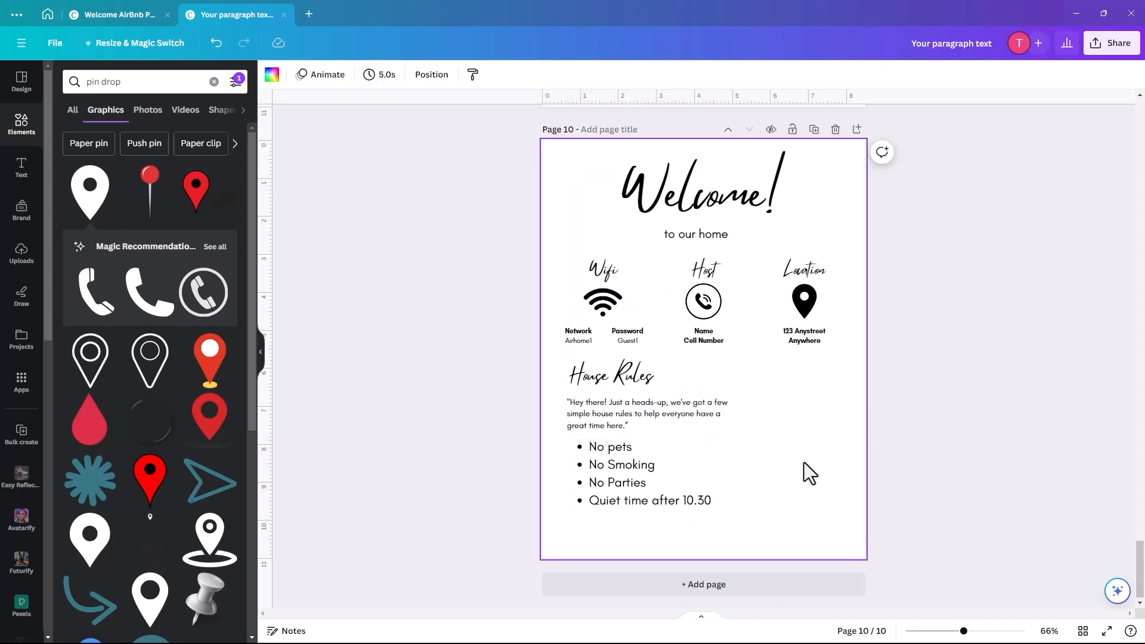
- Search graphics for 'suitcase' and place the striped luggage graphic beside the House Rules list
double_click(111, 82)
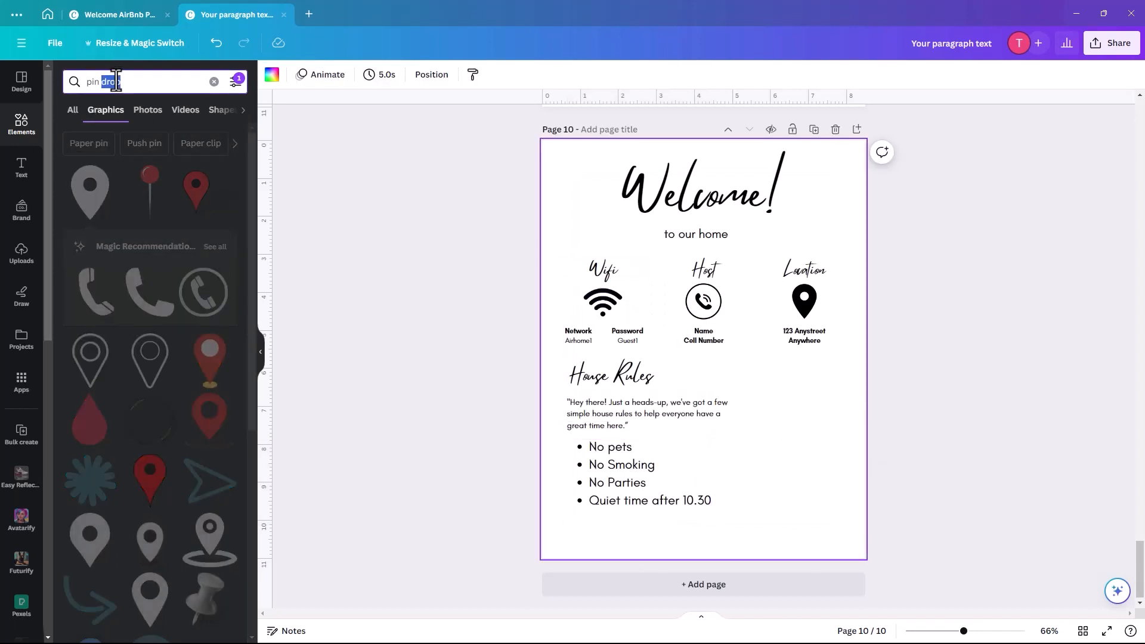
triple_click(116, 80)
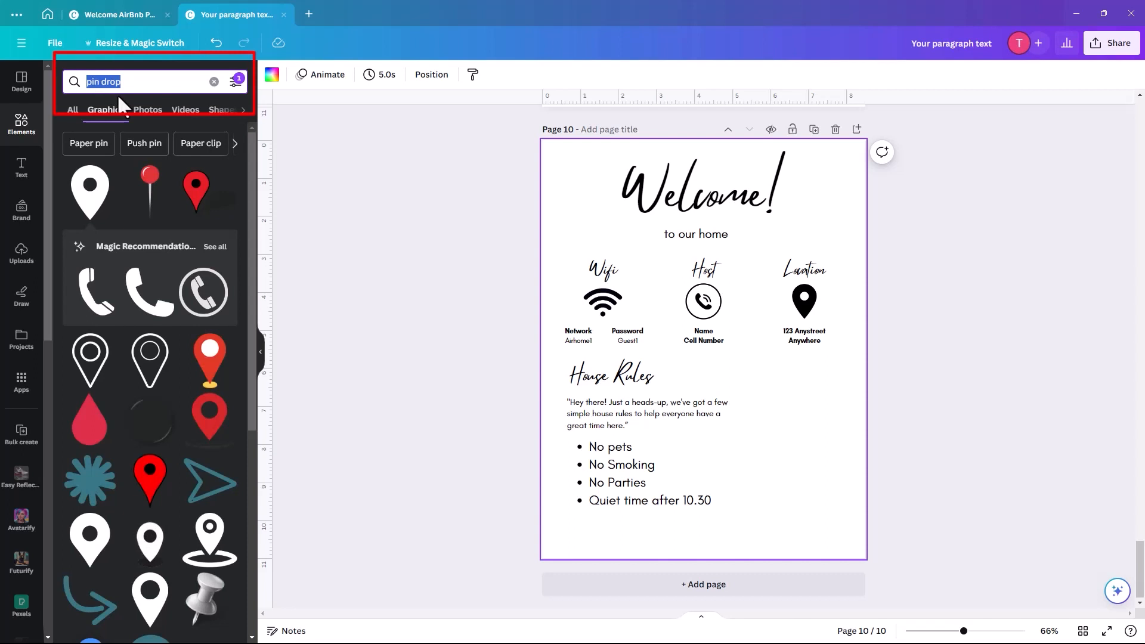
type("suitcas")
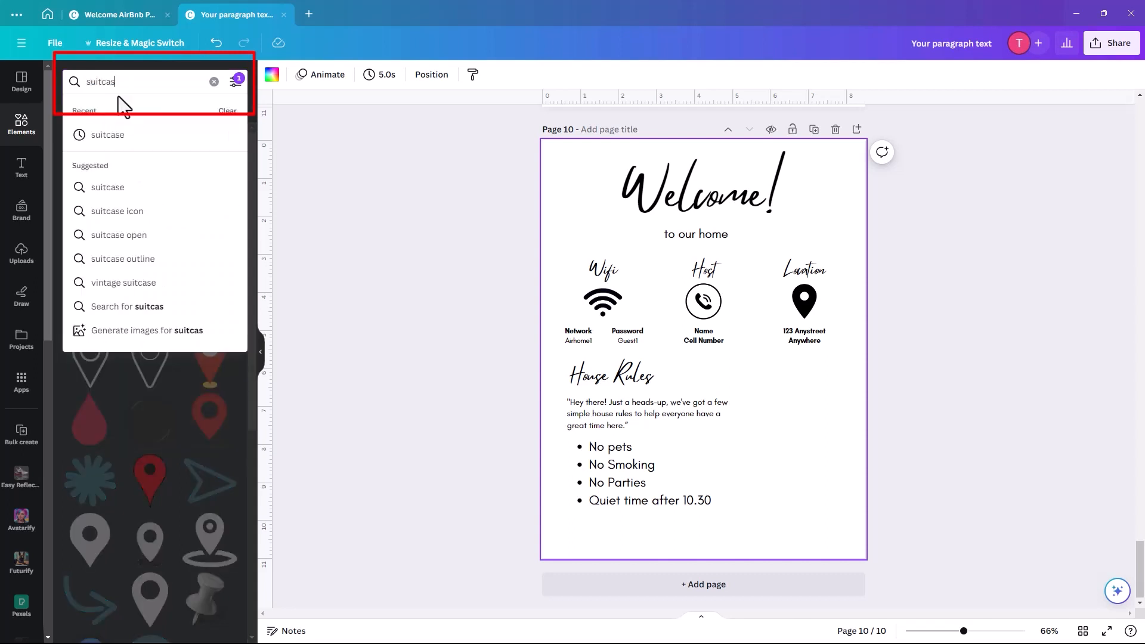
type("e")
key("Return")
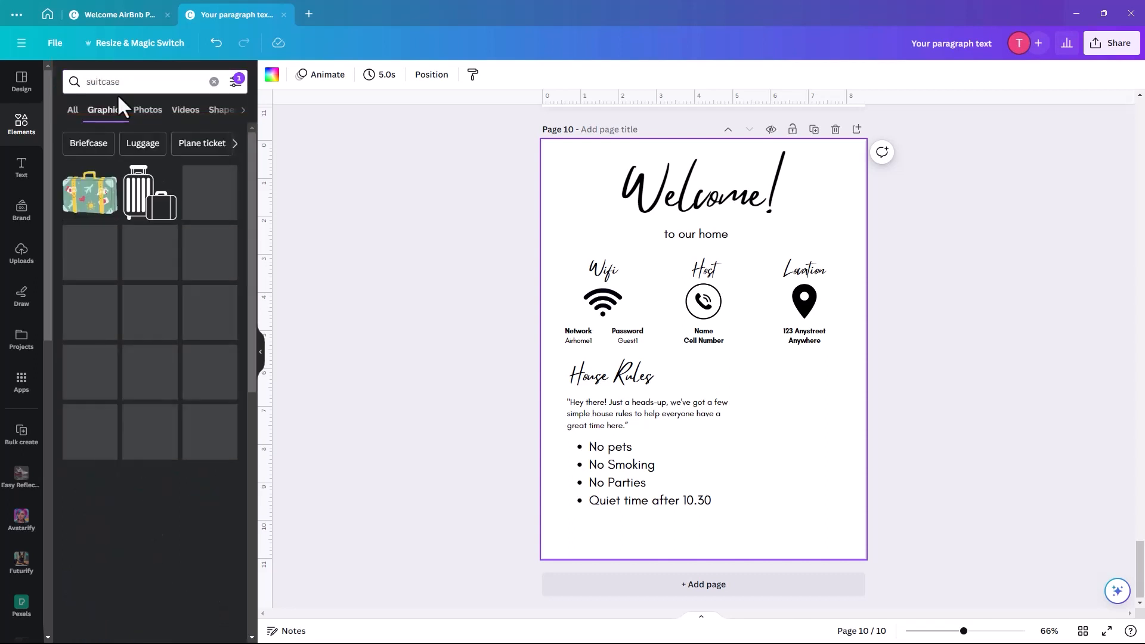
left_click(146, 215)
mouse_move(739, 399)
left_mouse_down()
mouse_move(832, 504)
mouse_move(849, 484)
left_mouse_up()
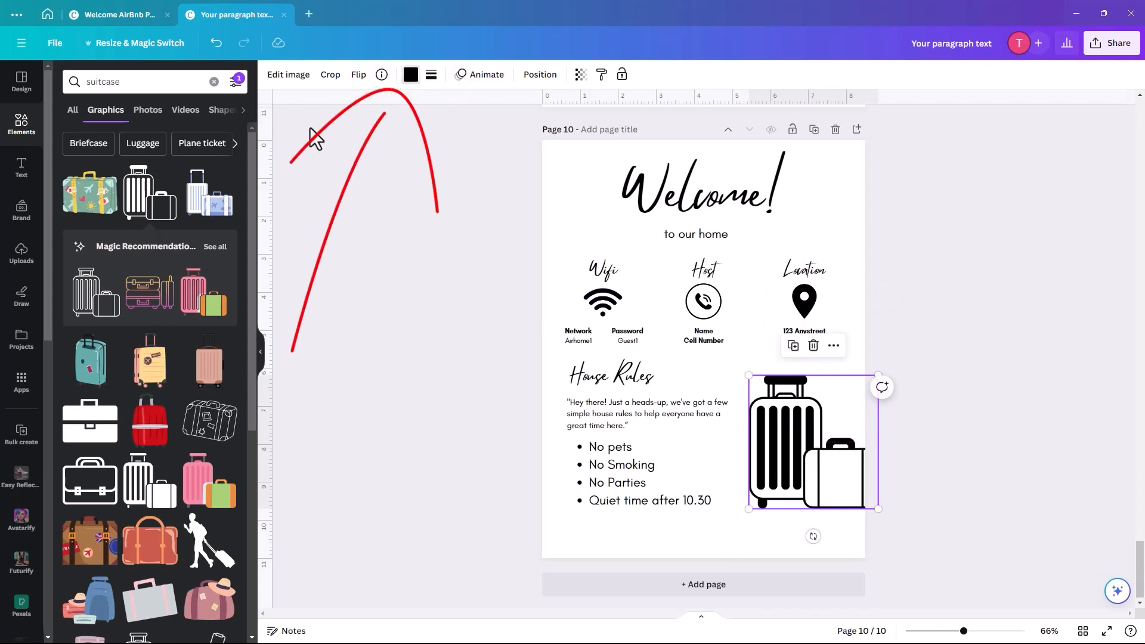
left_click(411, 74)
- Recolour the luggage graphic a custom light grey, #CFCFCF
left_click(224, 150)
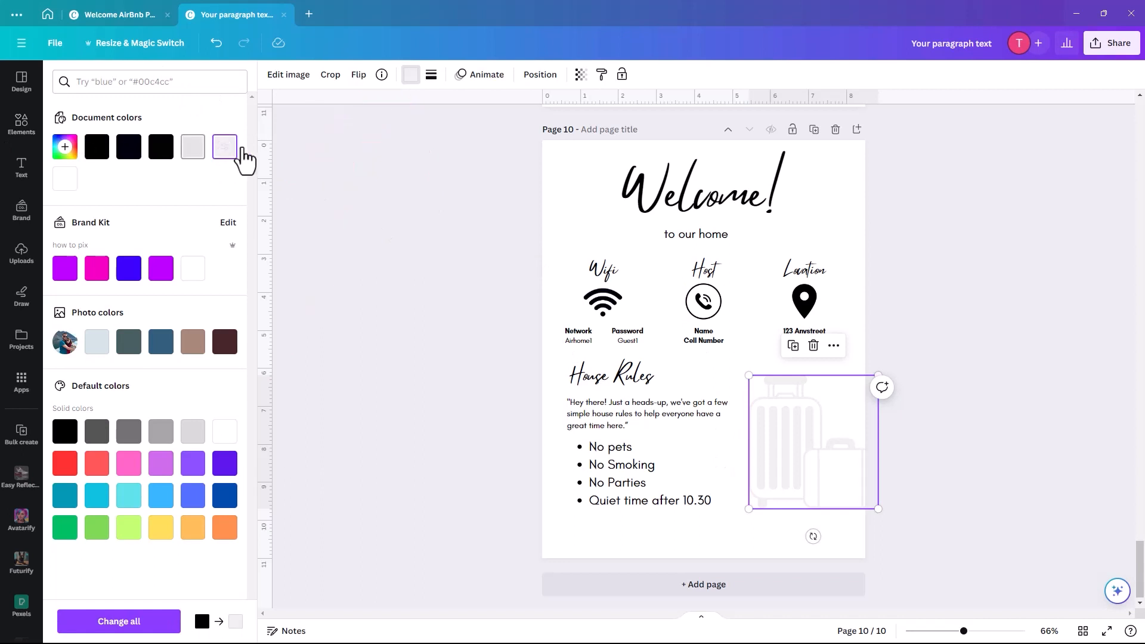
left_click(65, 149)
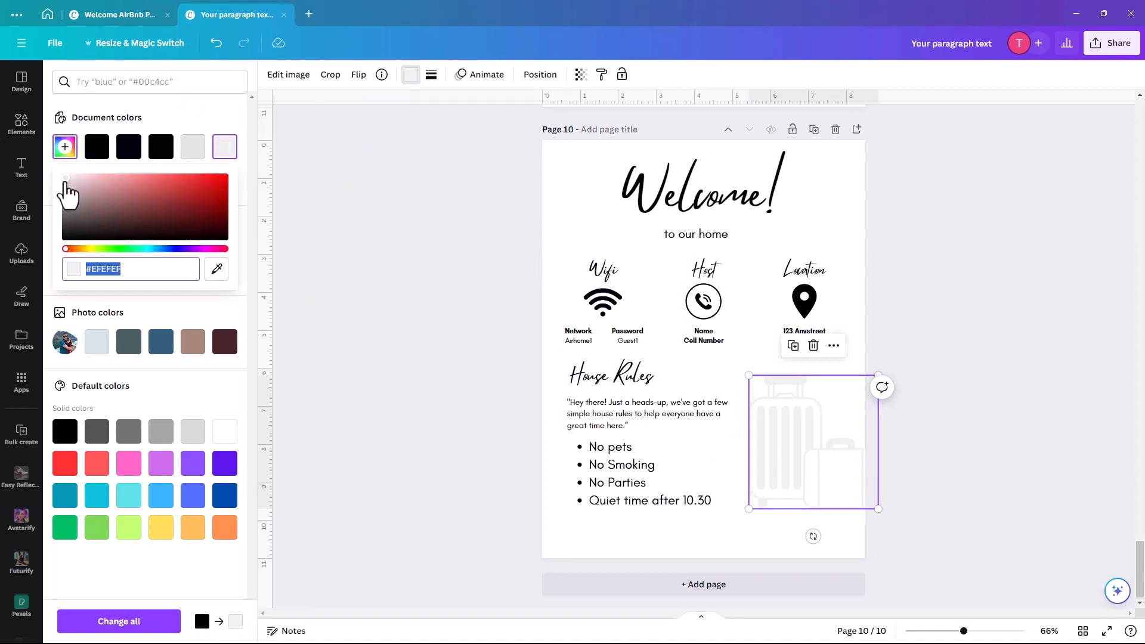
left_click_drag(67, 183, 66, 187)
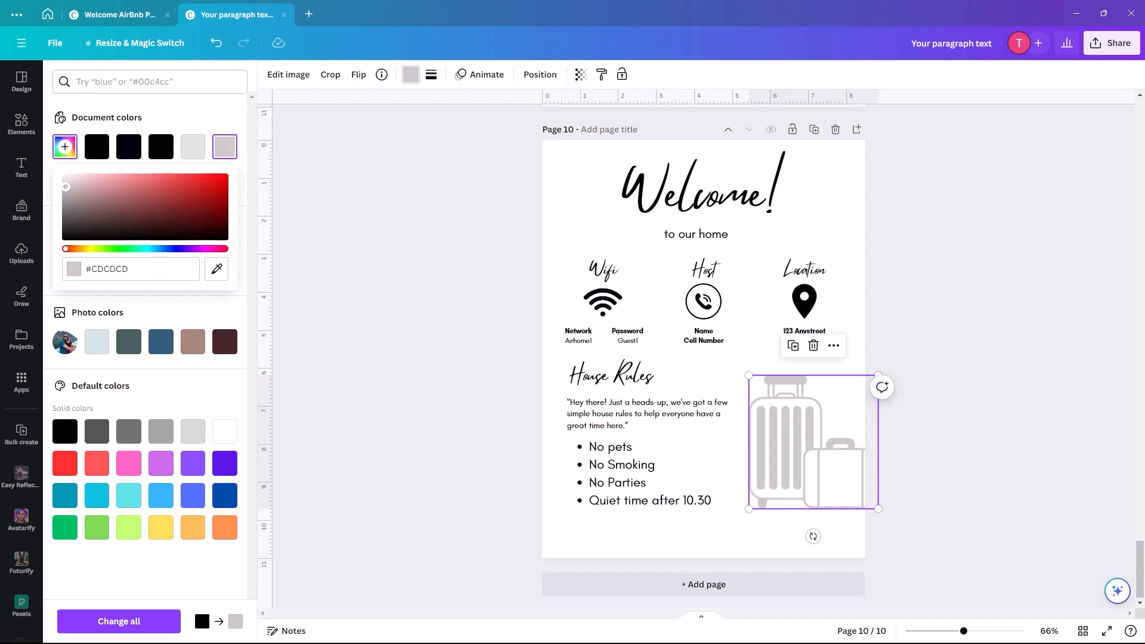
left_click(541, 519)
left_click(607, 535)
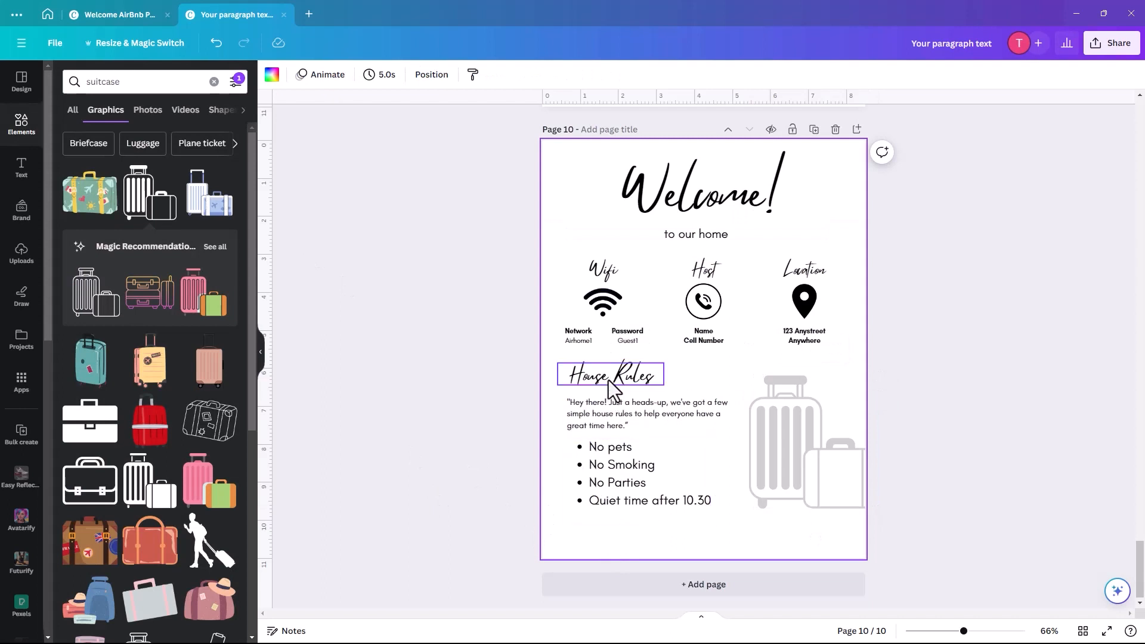
- Nudge the House Rules intro paragraph and bullet list up slightly
left_click(591, 422)
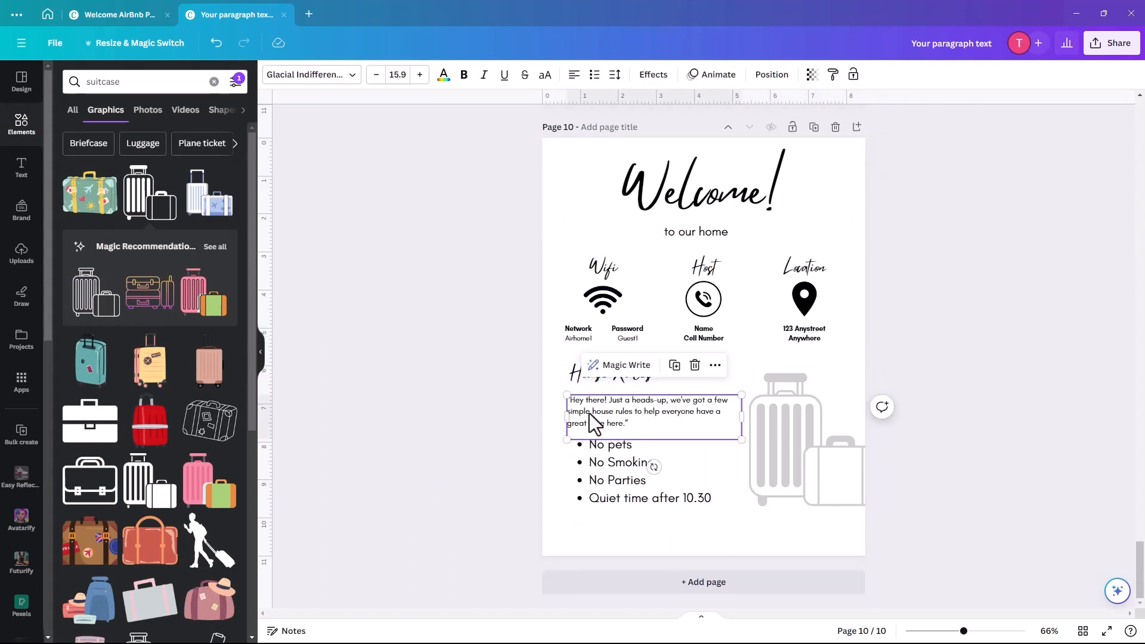
left_click_drag(590, 421, 591, 408)
left_click(596, 462)
left_click_drag(596, 463, 595, 443)
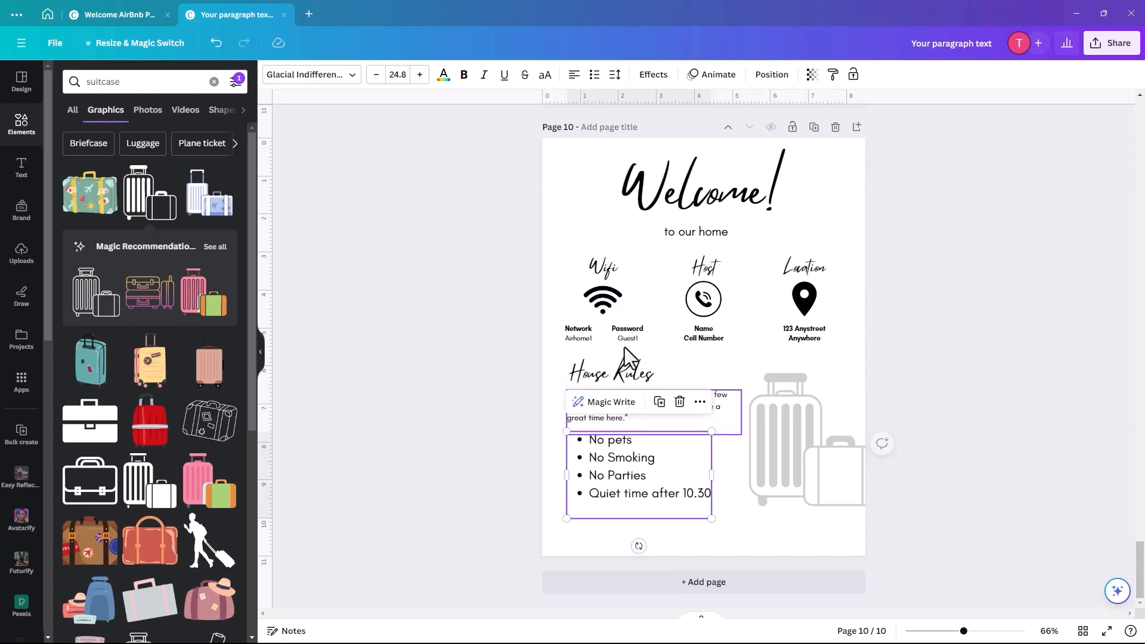
- Duplicate the House Rules heading at the bottom as 'Thanks for coming to stay, we hope you have a super time!'
left_click(599, 370)
left_click(631, 332)
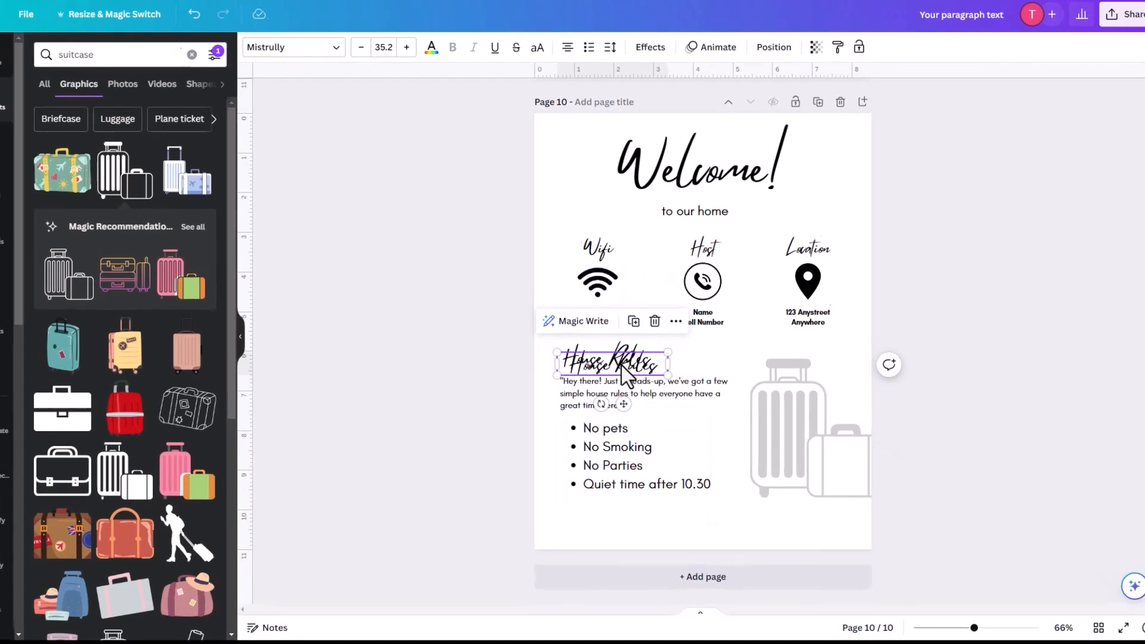
left_click_drag(623, 373, 600, 524)
left_click_drag(557, 464, 923, 483)
double_click(735, 459)
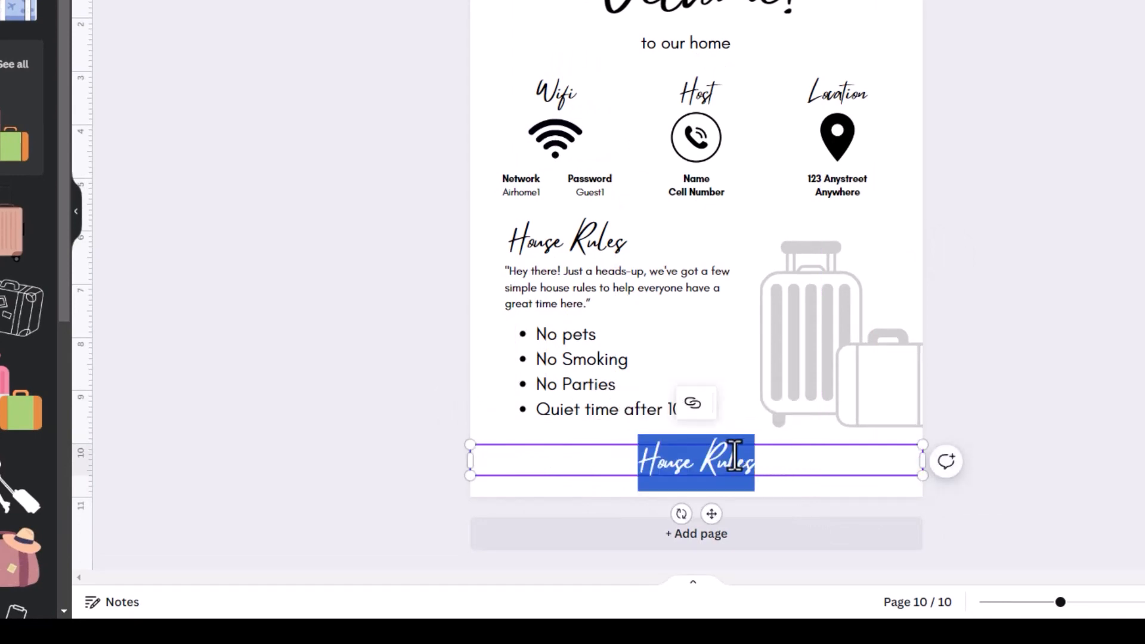
type("Than")
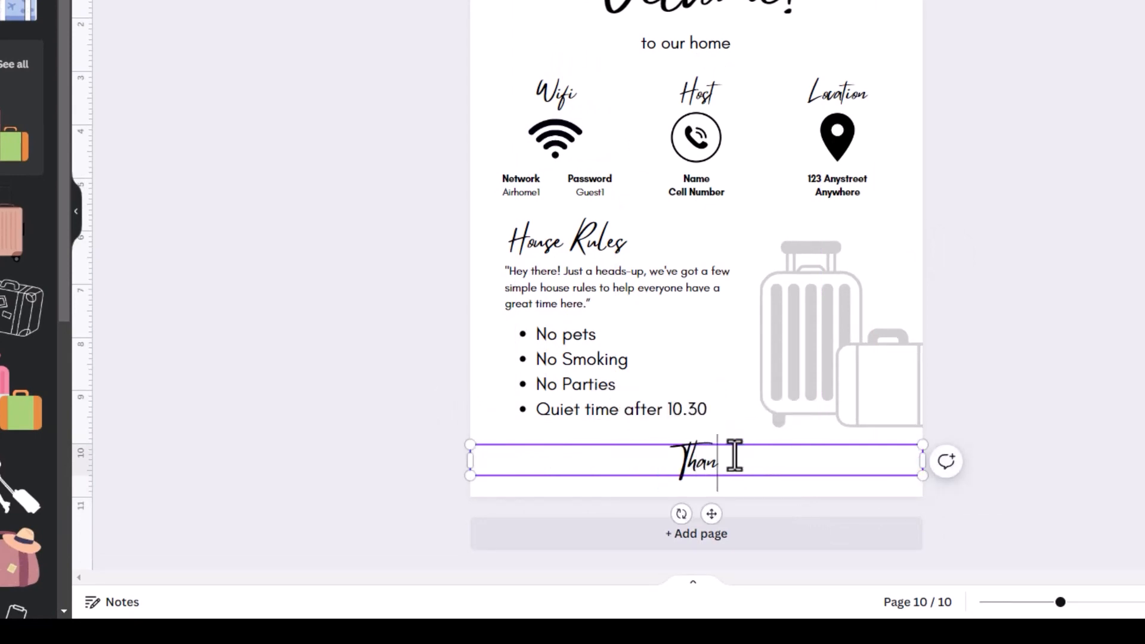
type("ks for")
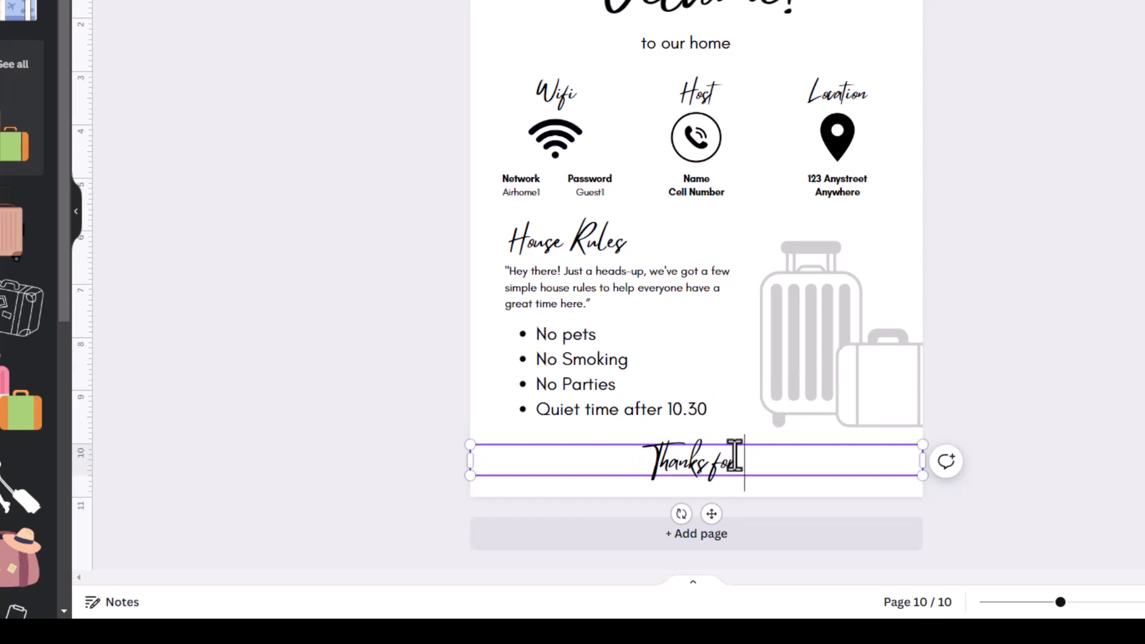
type(" you")
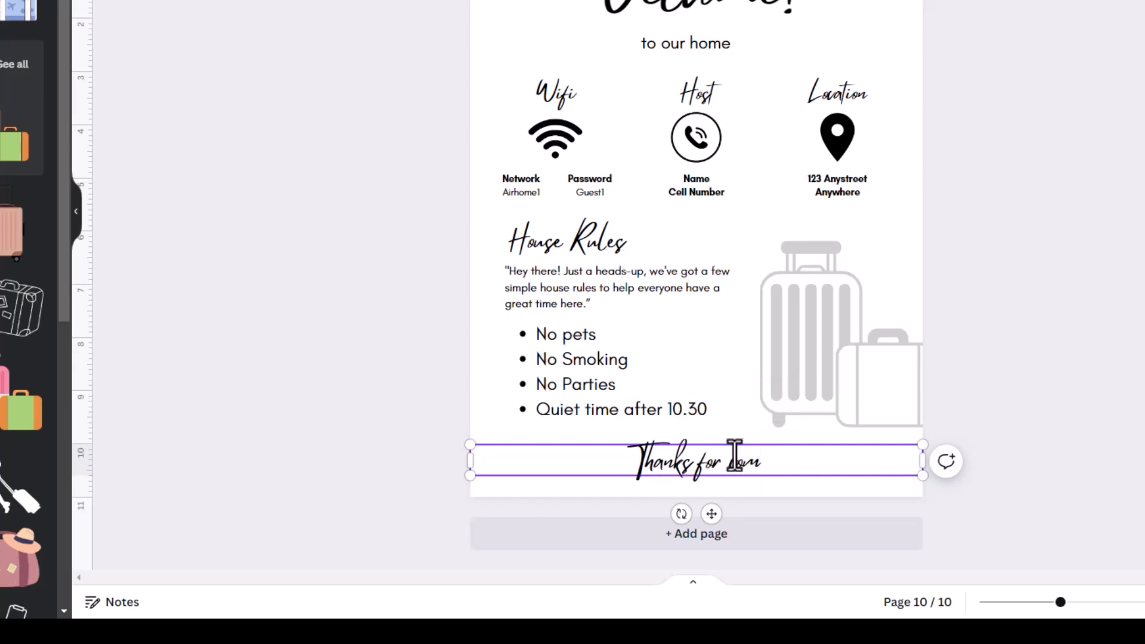
key("BackSpace")
key("BackSpace")
key("BackSpace")
type("coming")
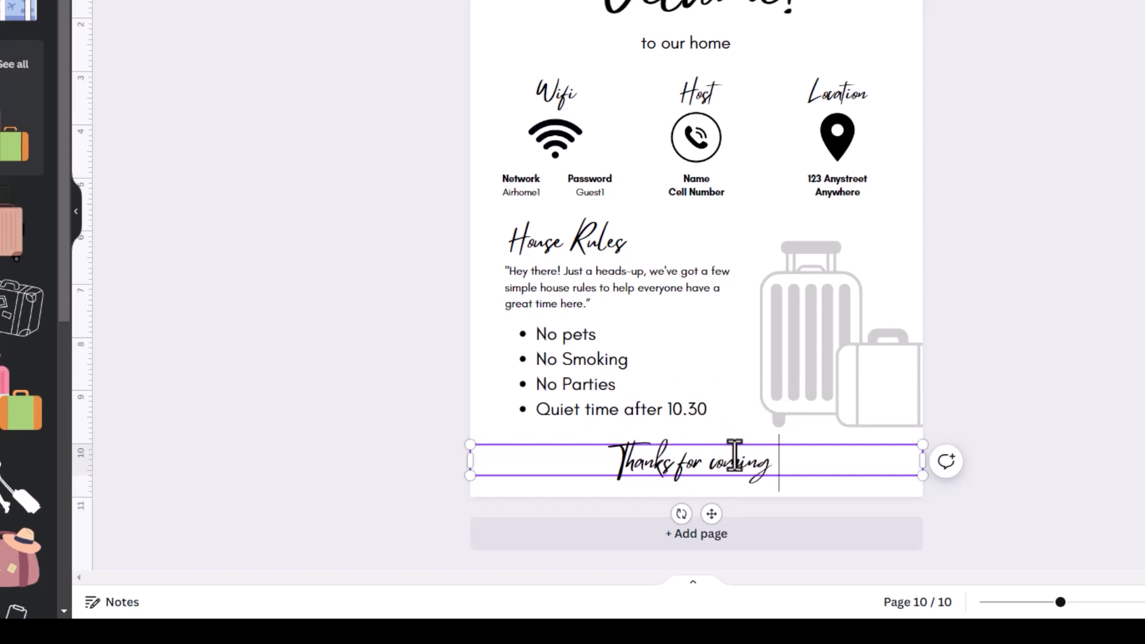
type(" to stay")
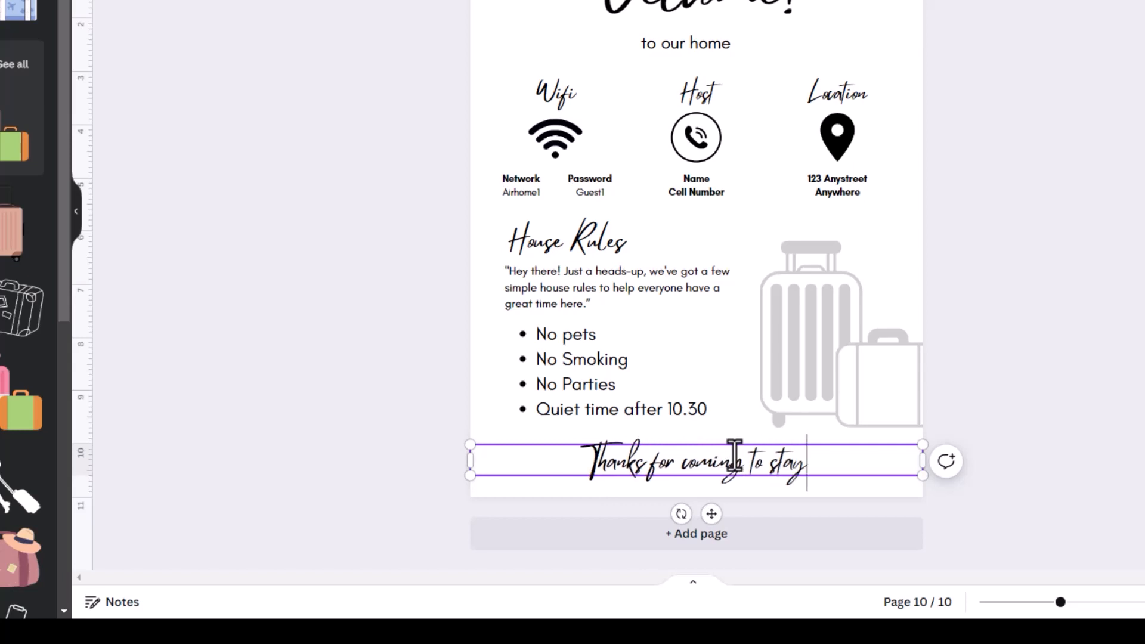
type(", we")
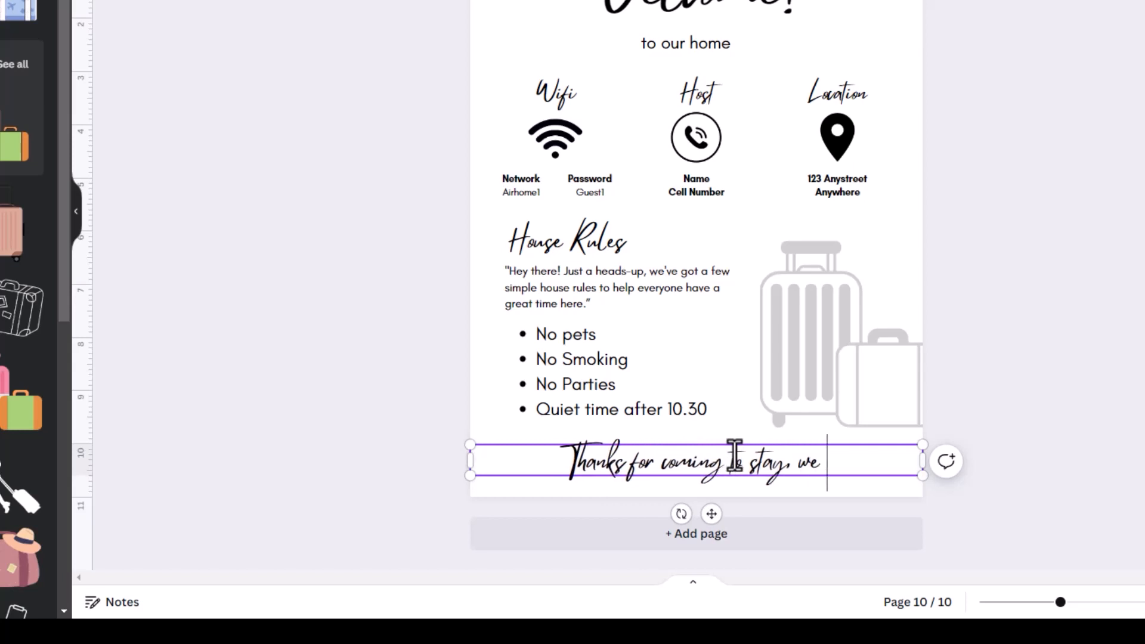
type(" hope ")
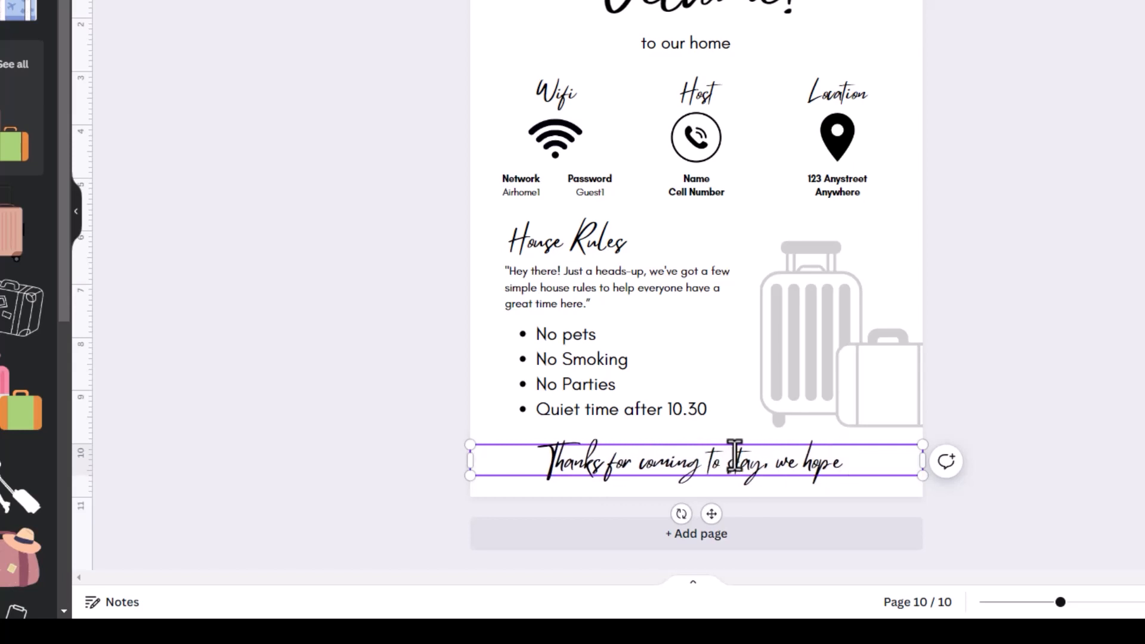
type("you ha")
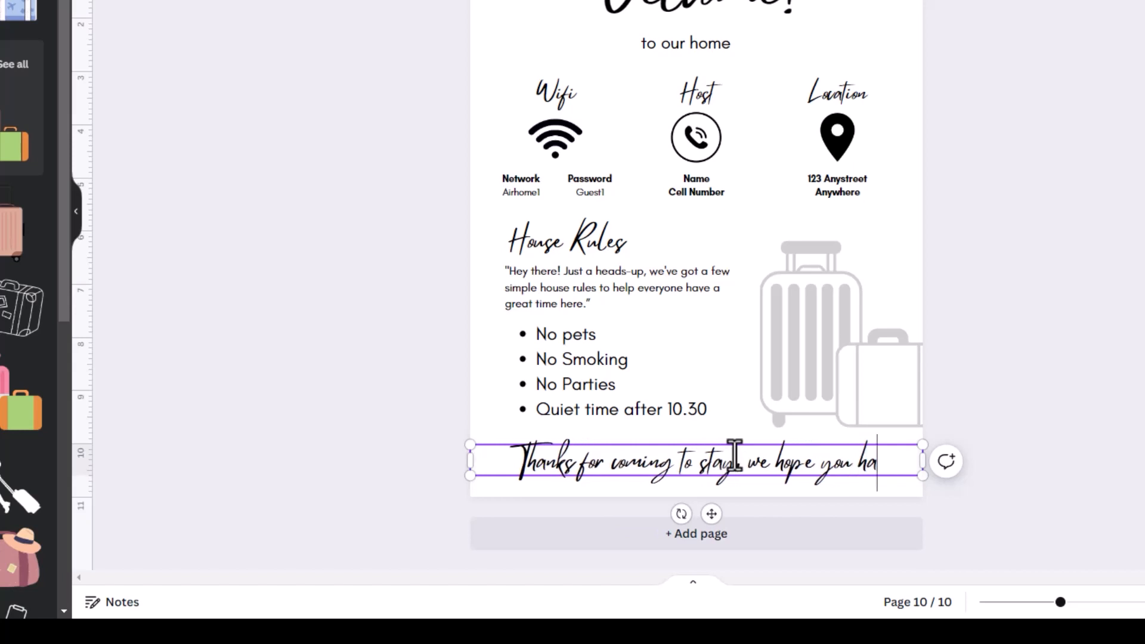
type("ve a supe")
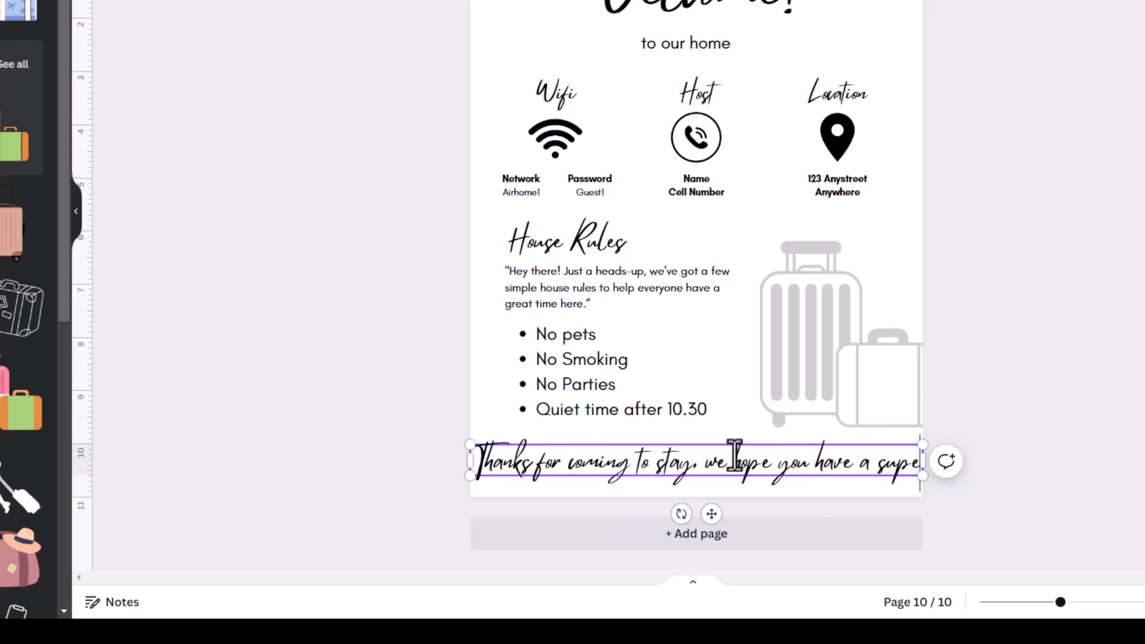
type("r time!")
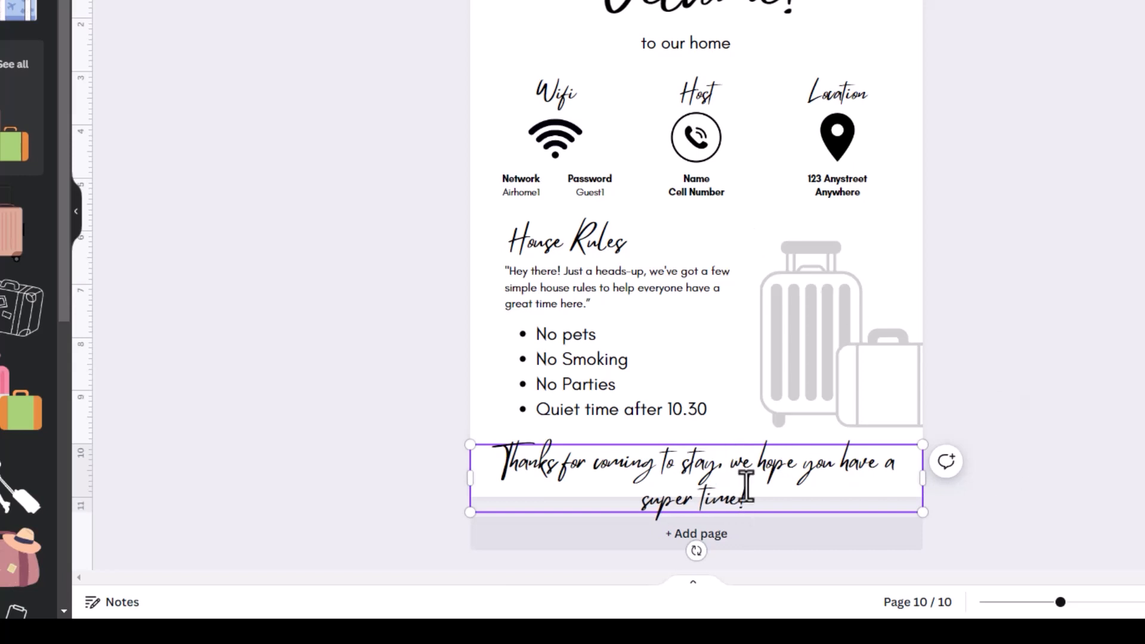
left_click_drag(923, 445, 923, 484)
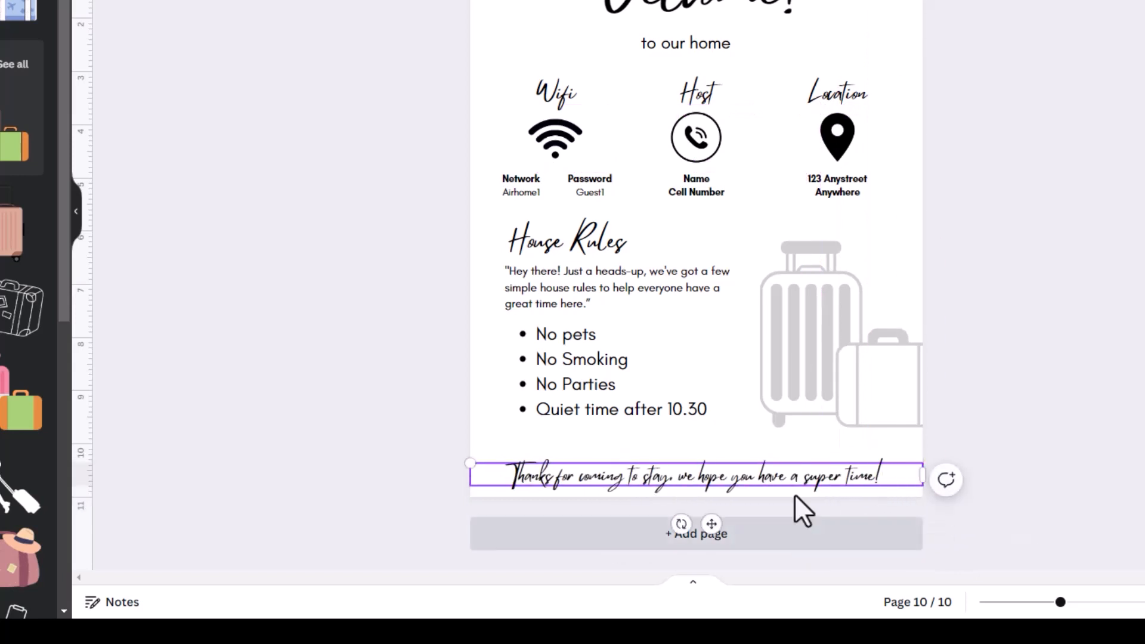
left_click(750, 448)
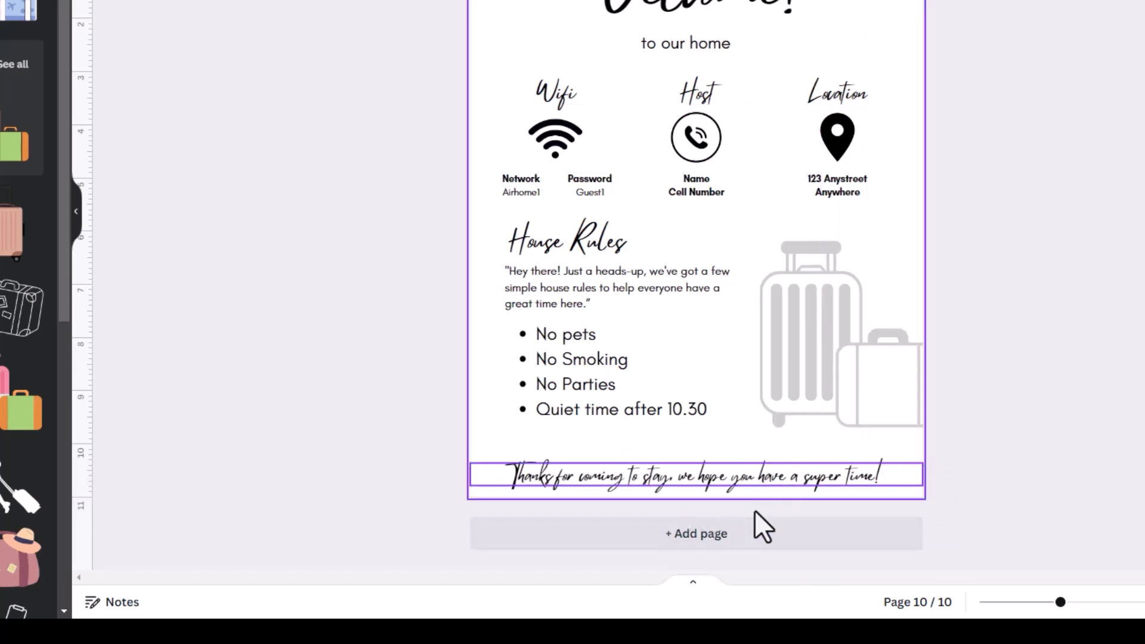
left_click(756, 487)
left_click_drag(753, 479, 752, 461)
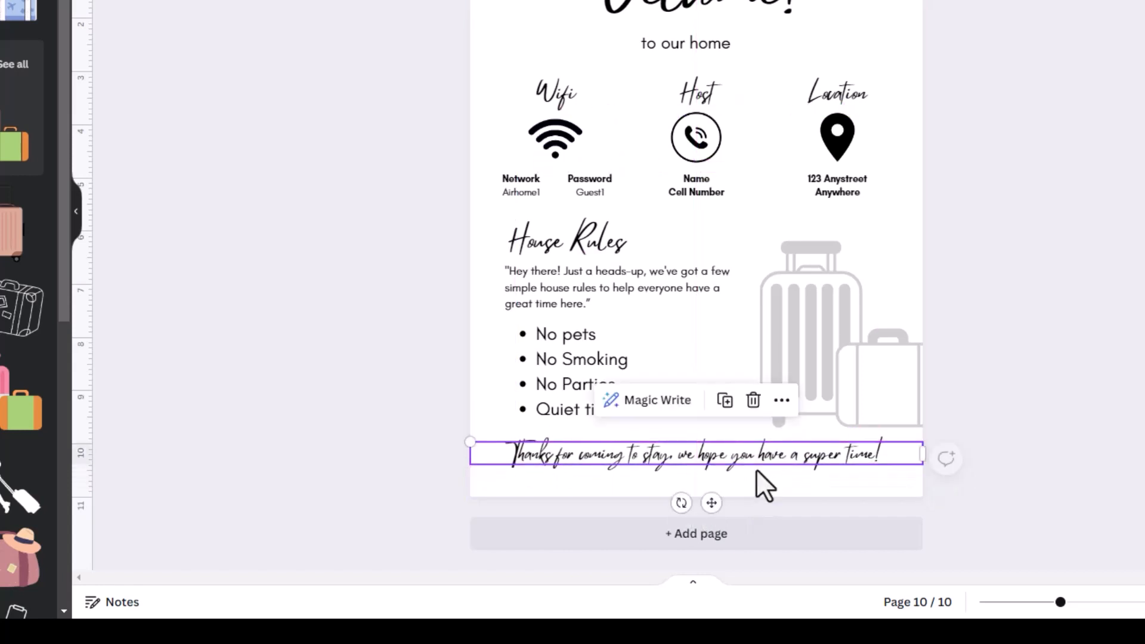
- Duplicate the 'Hey there!' paragraph to the page bottom and replace its text with the questions line
left_click(583, 274)
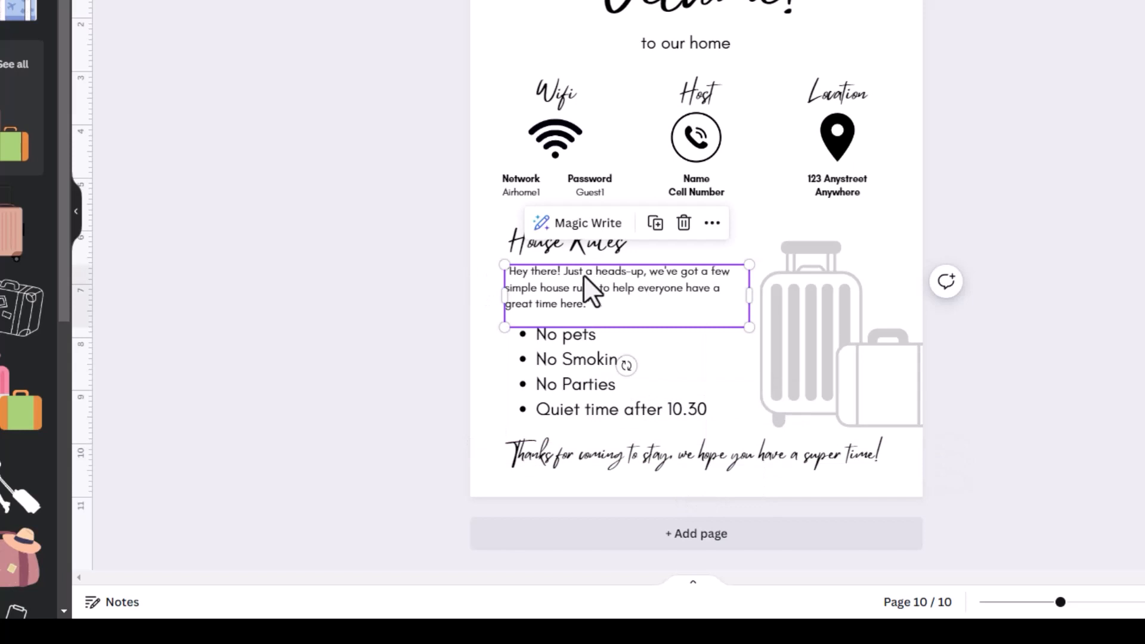
left_click(656, 223)
left_click_drag(615, 293, 573, 454)
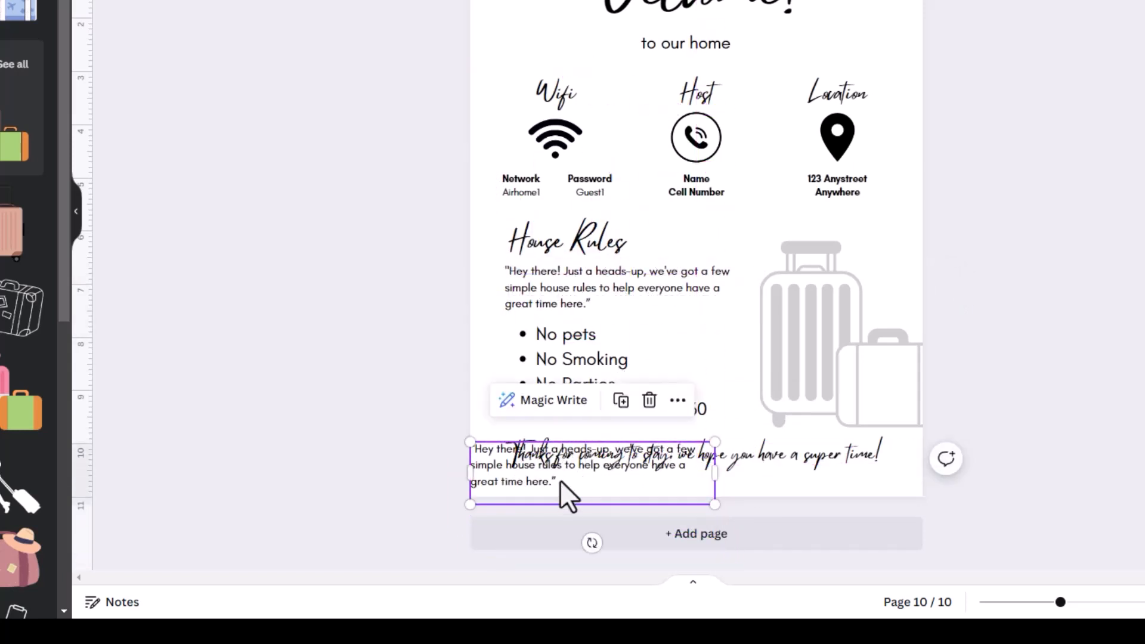
double_click(560, 481)
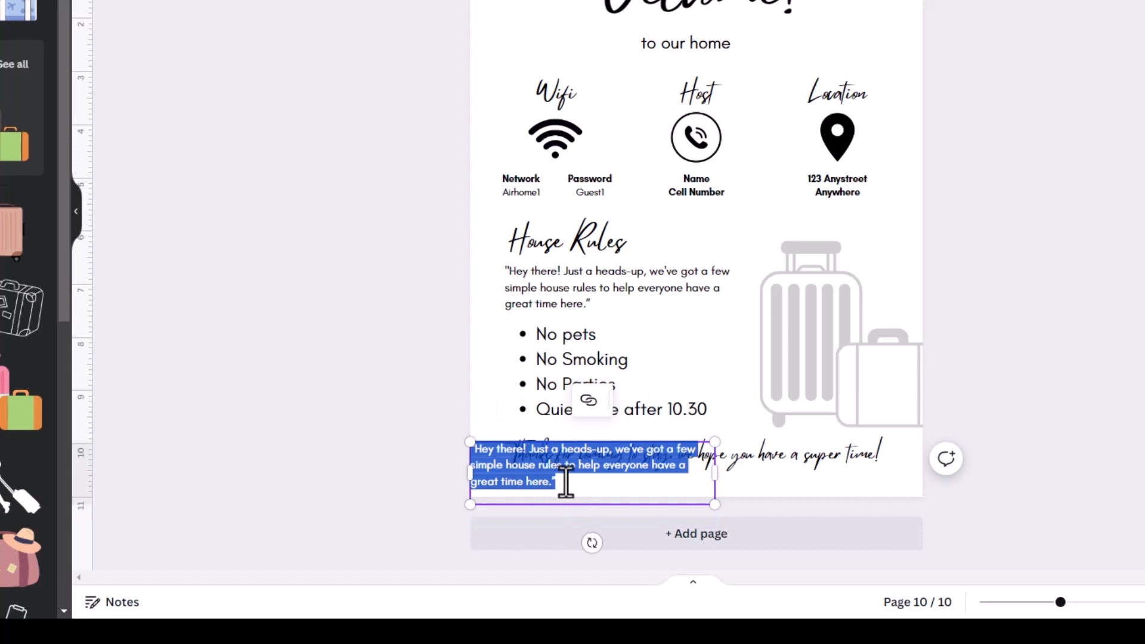
key("BackSpace")
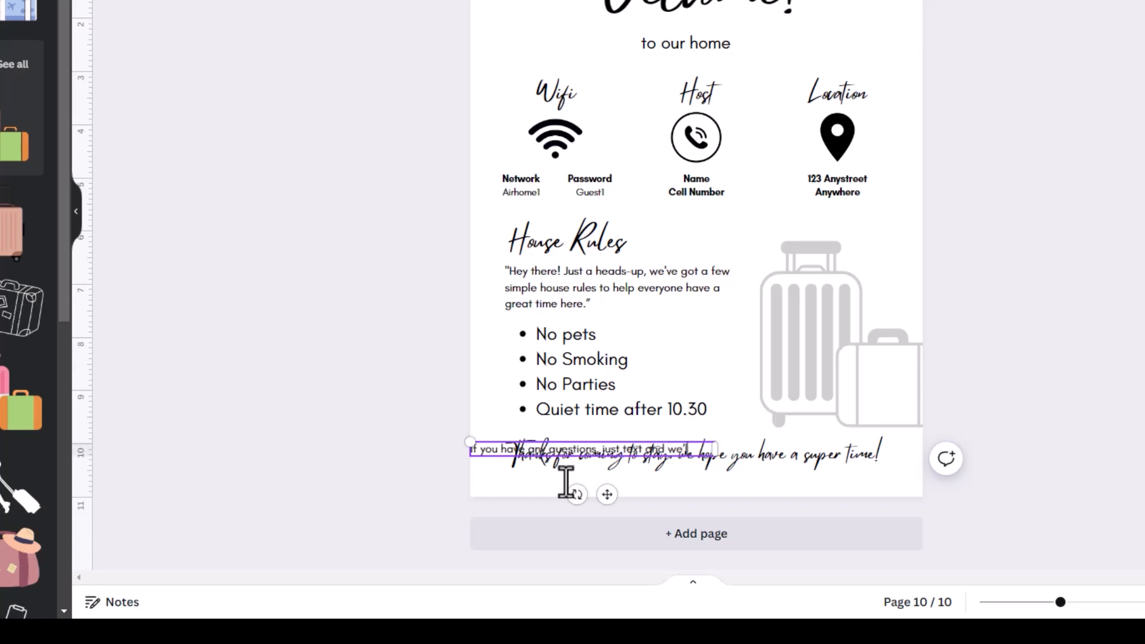
type("glad to help.")
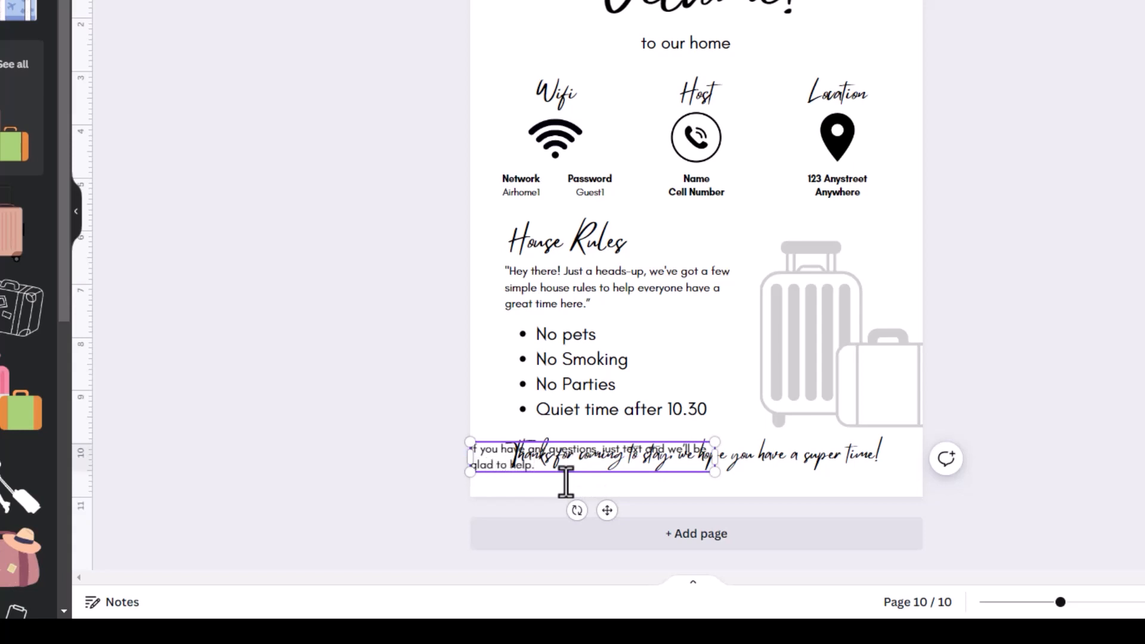
- Widen the questions line to fit one line, place it below the thank-you script, and centre it
left_click_drag(715, 458, 927, 481)
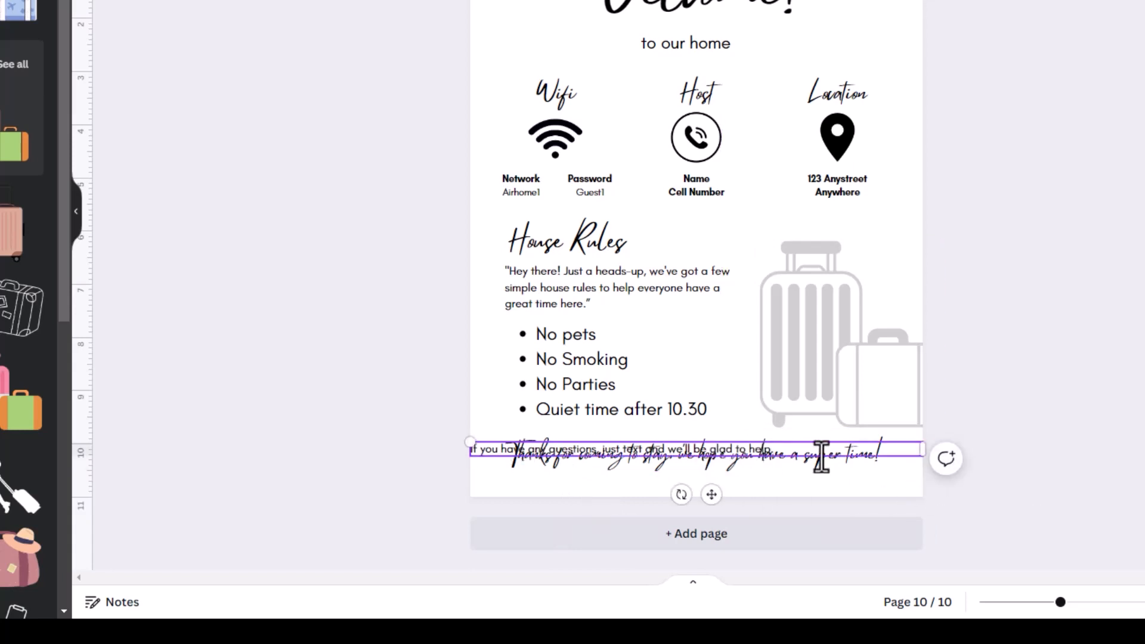
left_click(774, 508)
left_click_drag(766, 452, 765, 486)
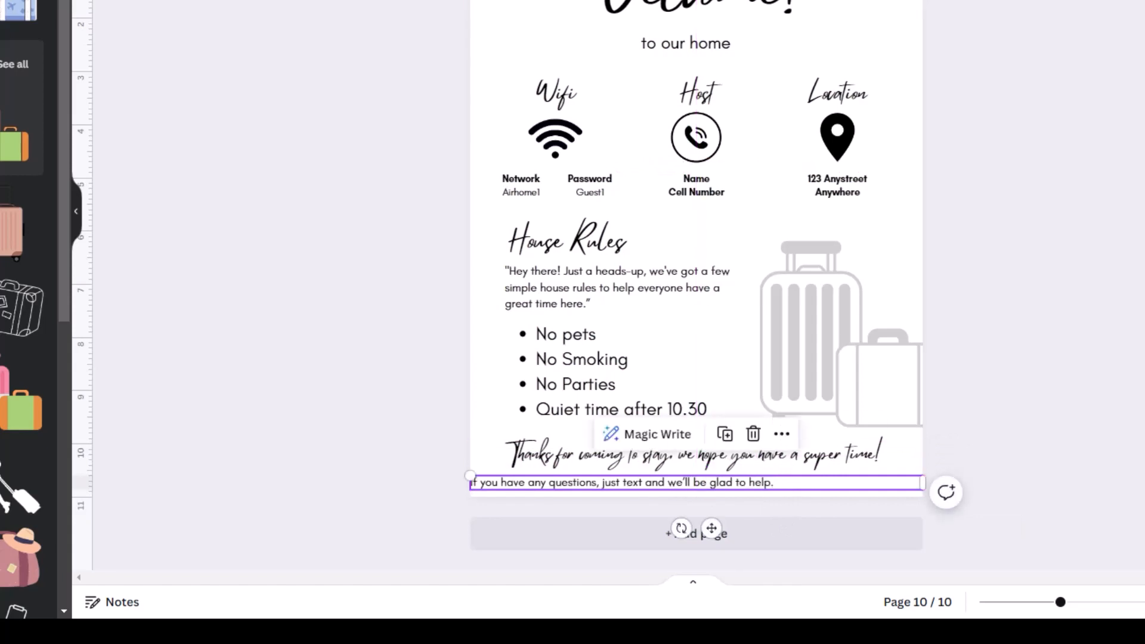
key("ctrl+shift+c")
left_click(423, 444)
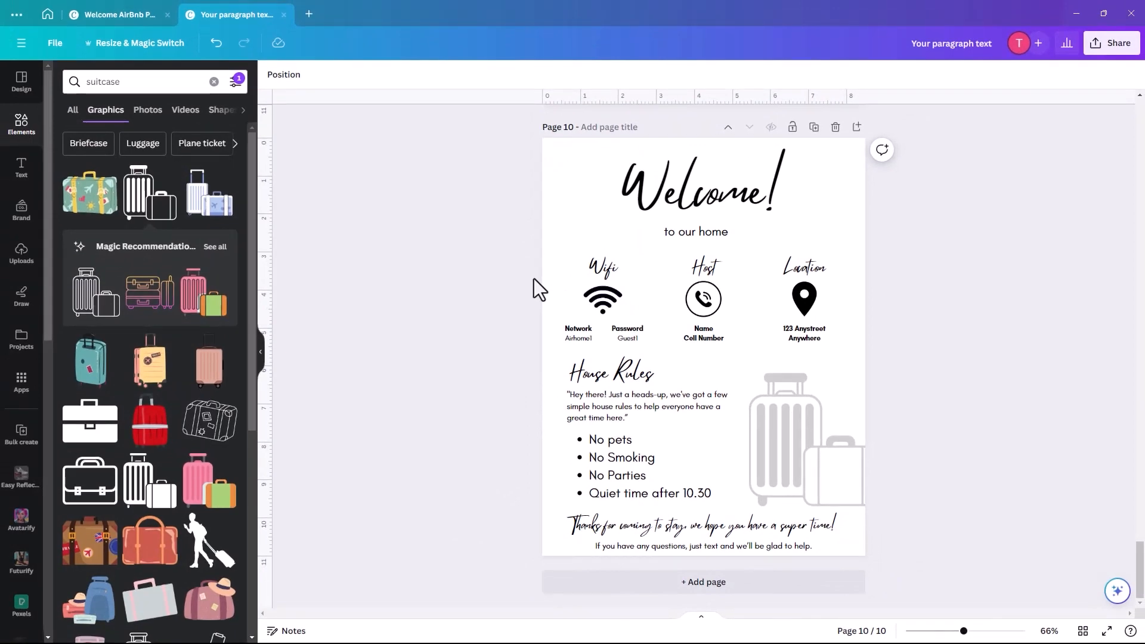
- Shift the Wifi/Host/Location block, 'to our home' subtitle and luggage picture slightly upward, then scroll toward page 5
left_click_drag(528, 257, 842, 333)
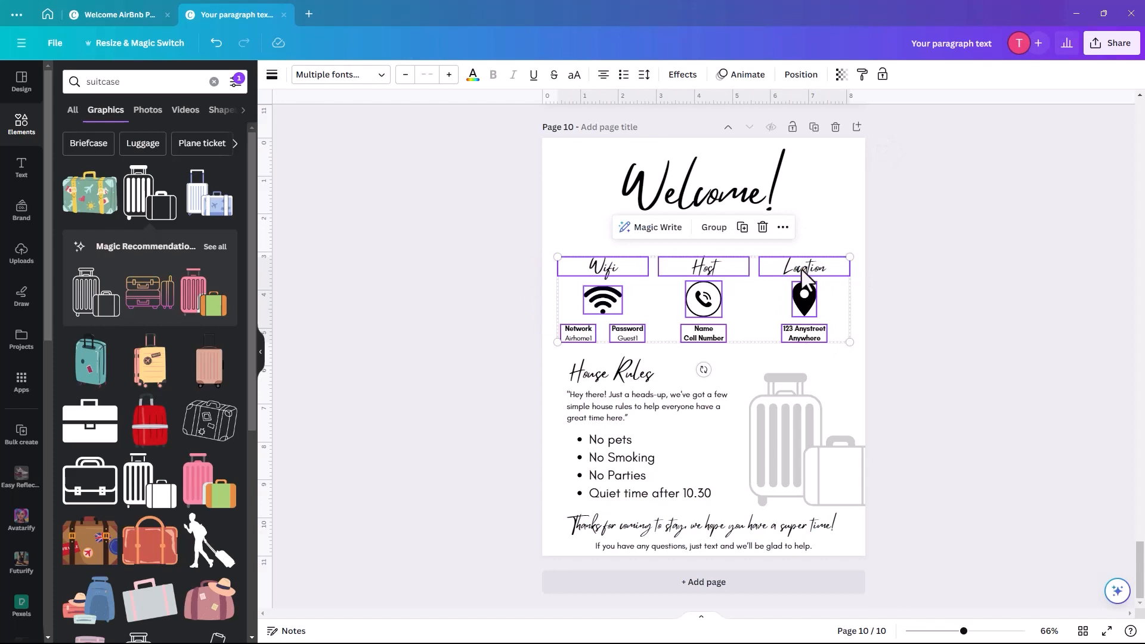
left_click_drag(808, 281, 803, 261)
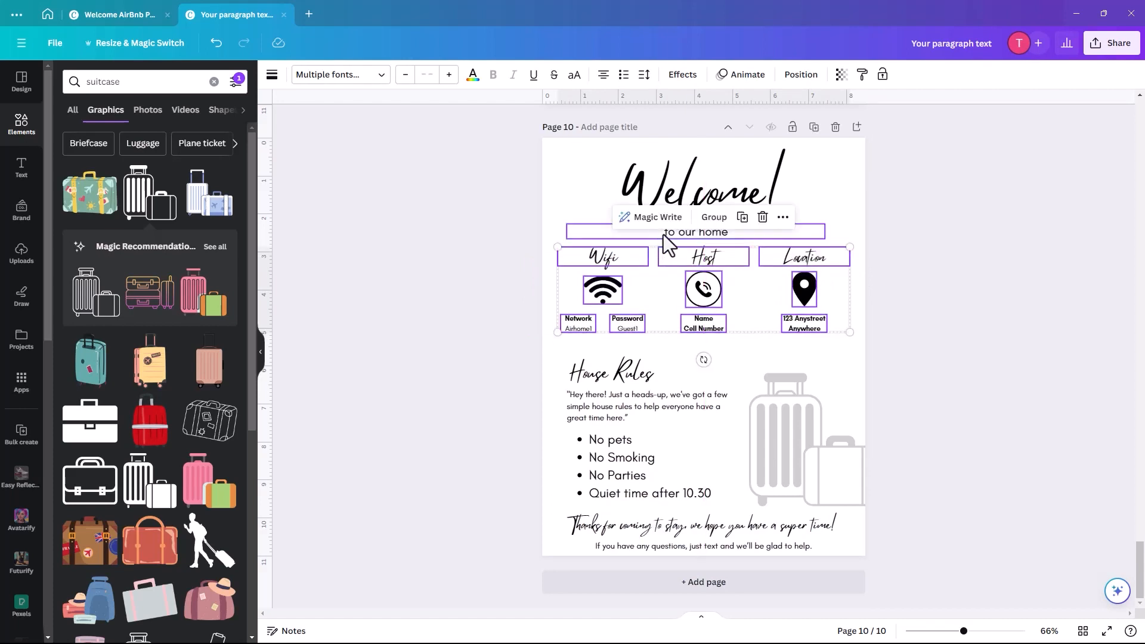
left_click(668, 242)
left_click_drag(670, 243, 662, 226)
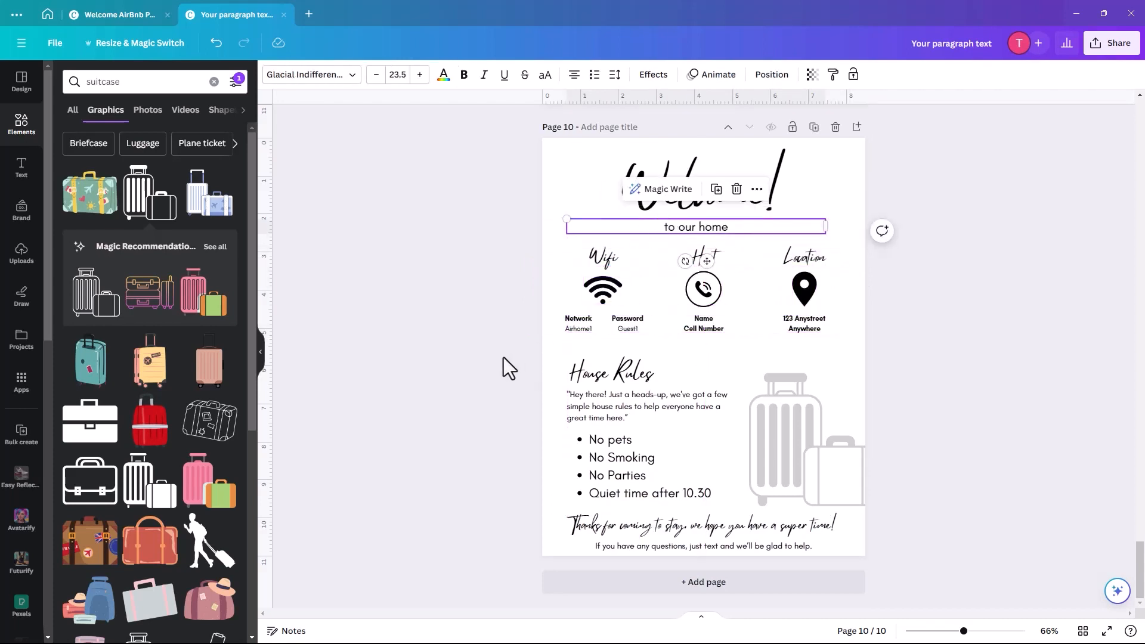
left_click(503, 366)
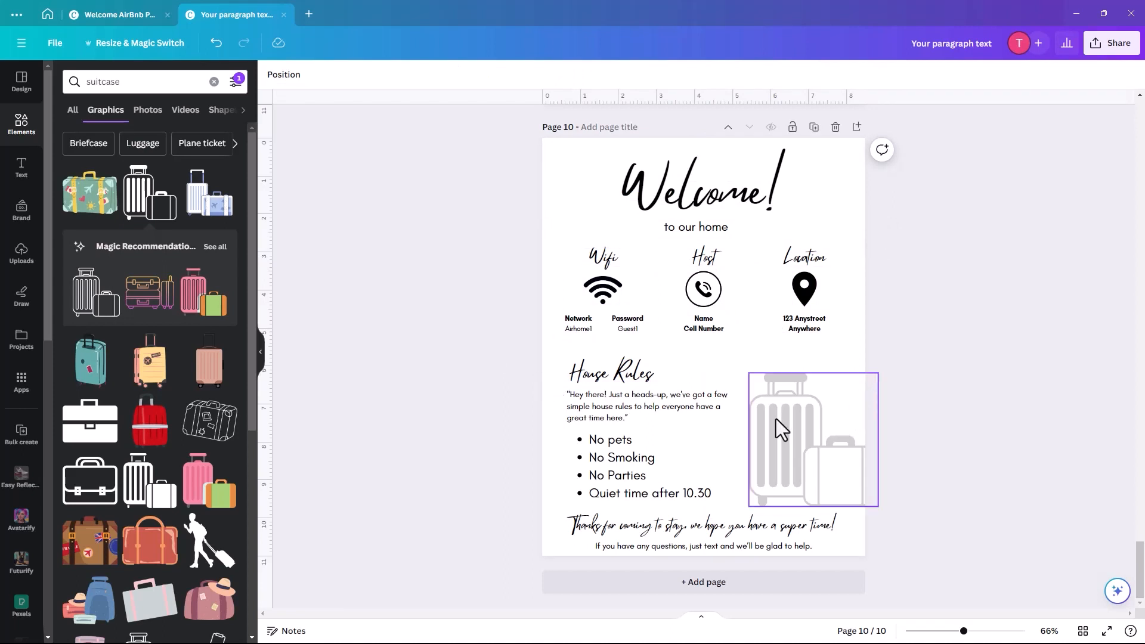
left_click_drag(778, 421, 775, 404)
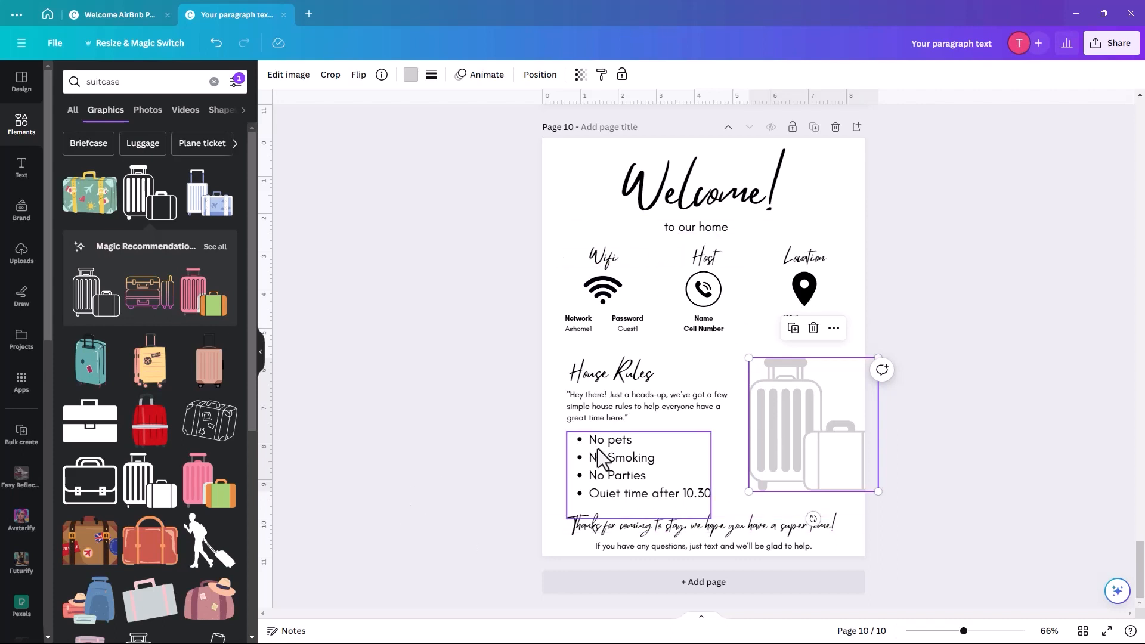
left_click(1000, 354)
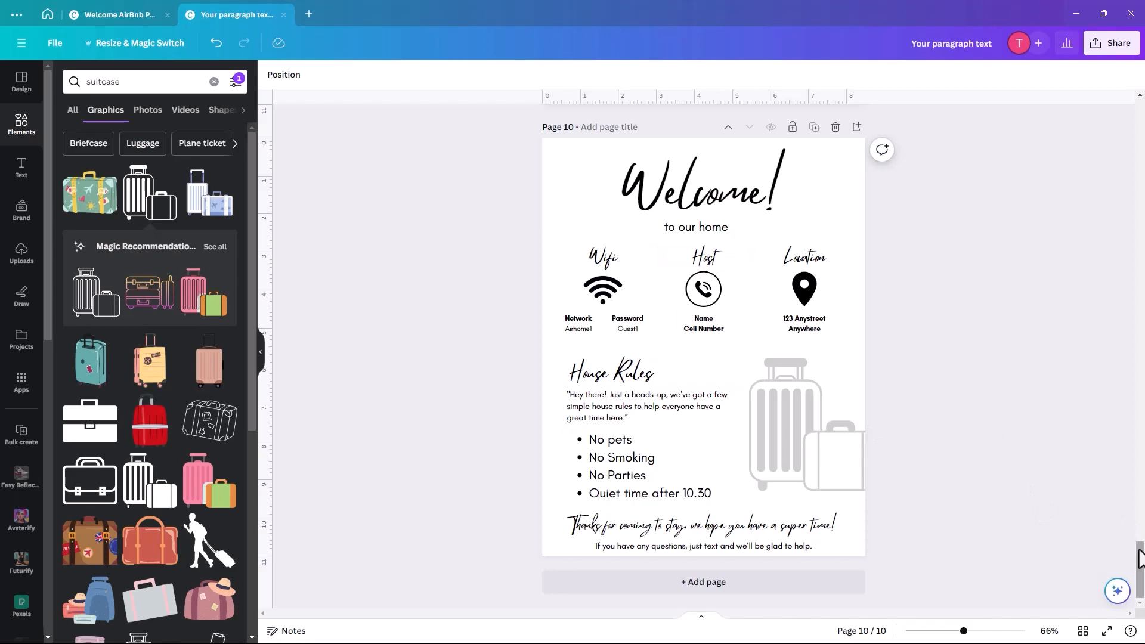
left_click_drag(1139, 549, 1106, 301)
- Add the blue floral pattern from a 'floral' graphics search to page 5
scroll(1106, 301, "down", 3)
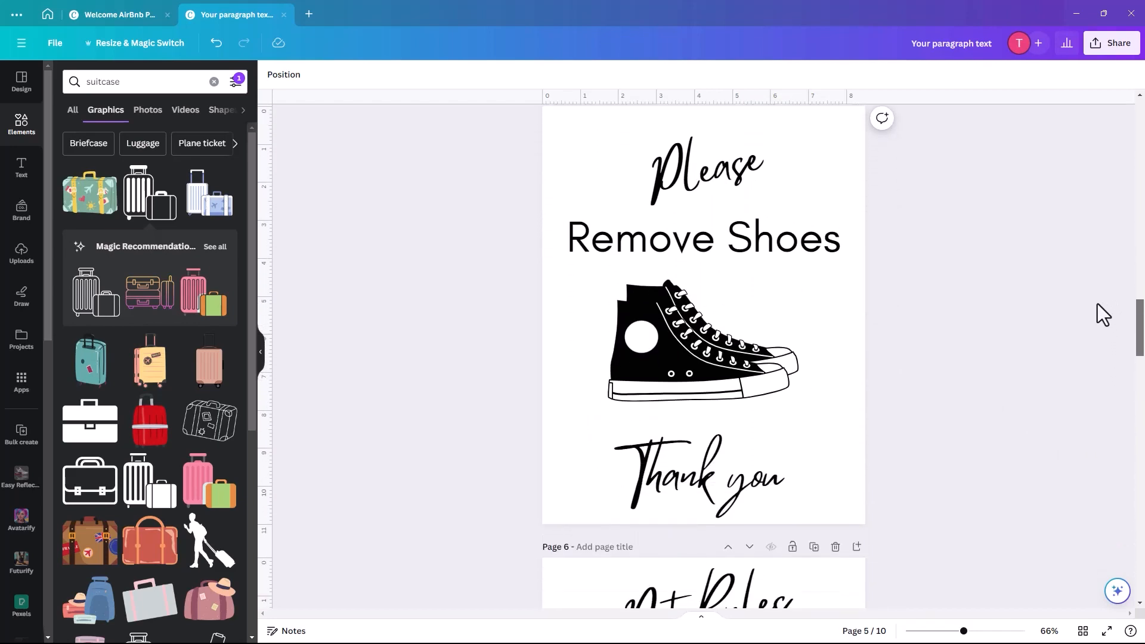
left_click(564, 164)
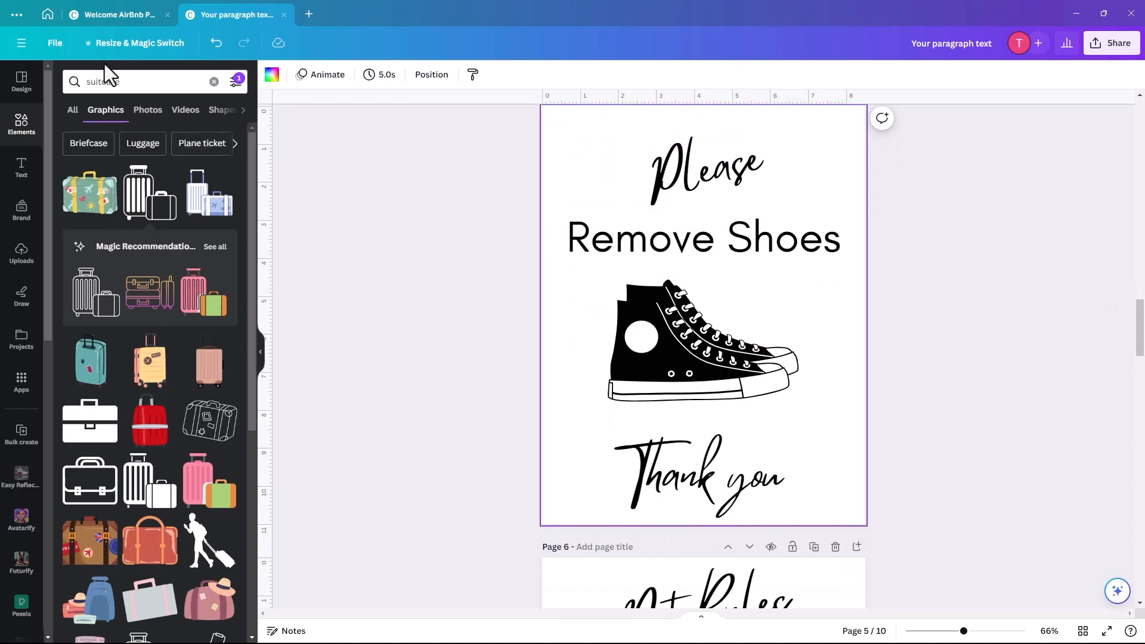
double_click(108, 81)
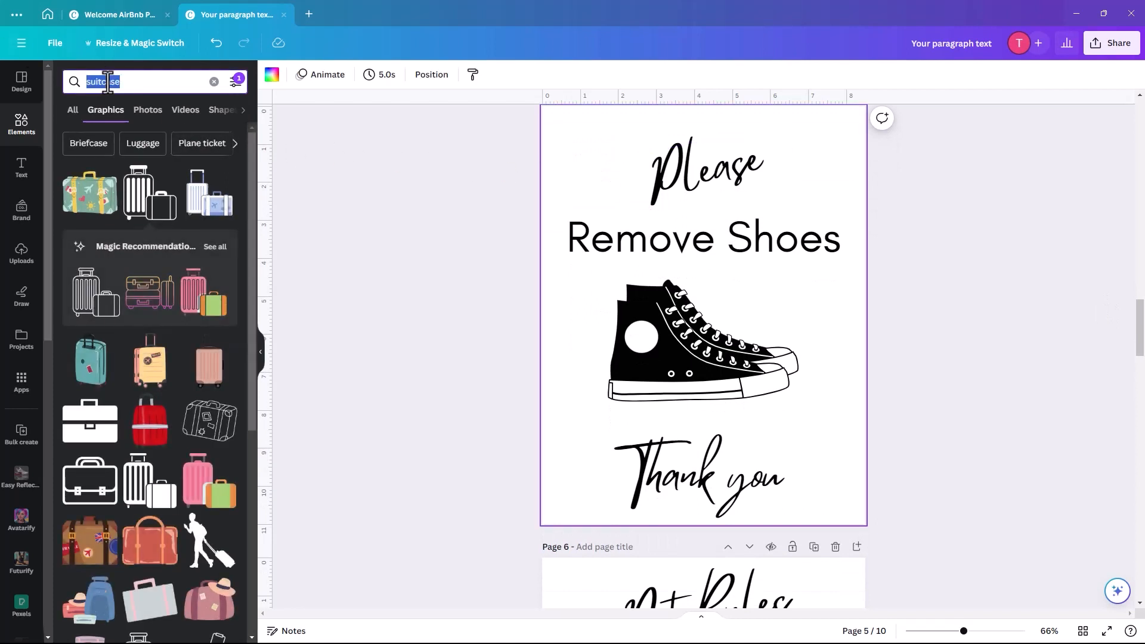
type("flor")
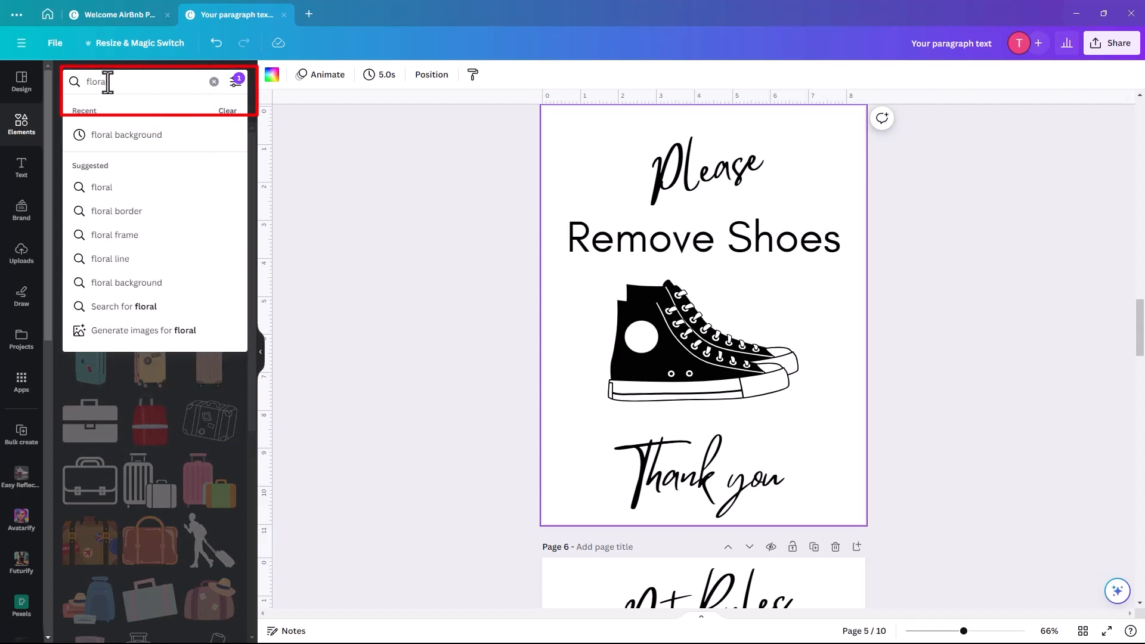
type("al")
left_click(119, 134)
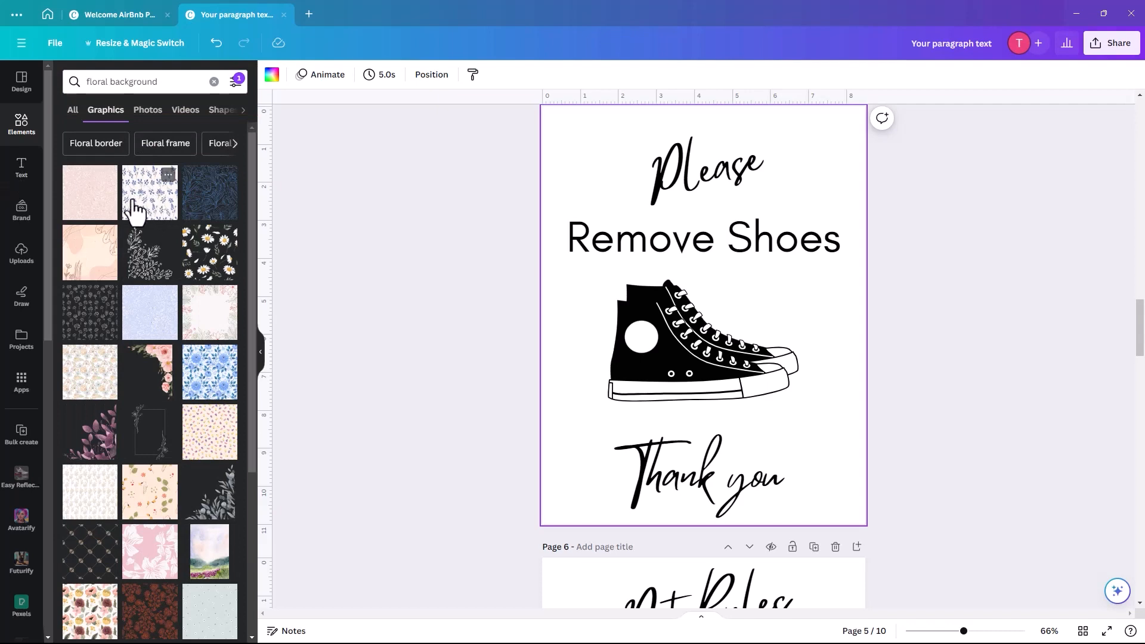
left_click(136, 205)
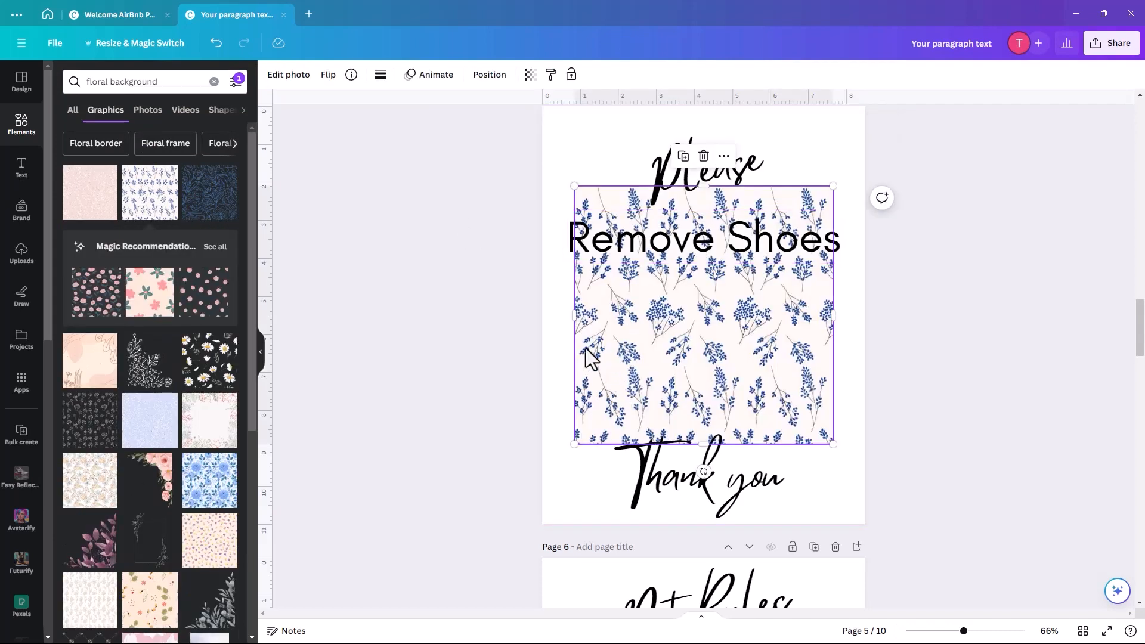
- Stretch the floral pattern to cover page 5 and send it to the back
left_click_drag(586, 350, 552, 267)
left_click_drag(800, 364, 956, 519)
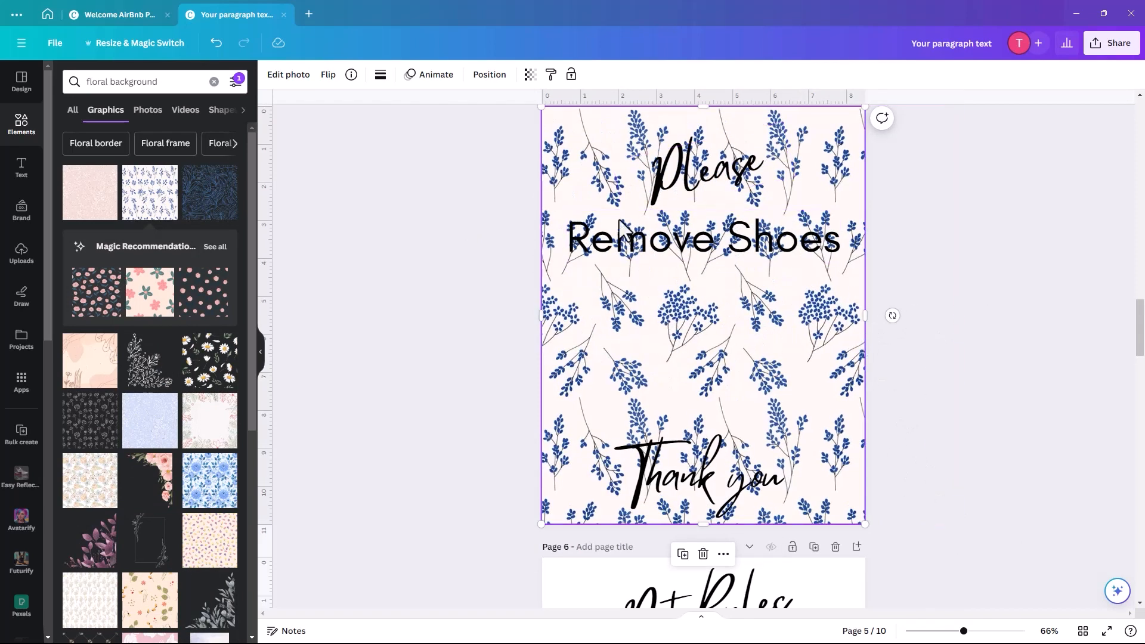
left_click(487, 75)
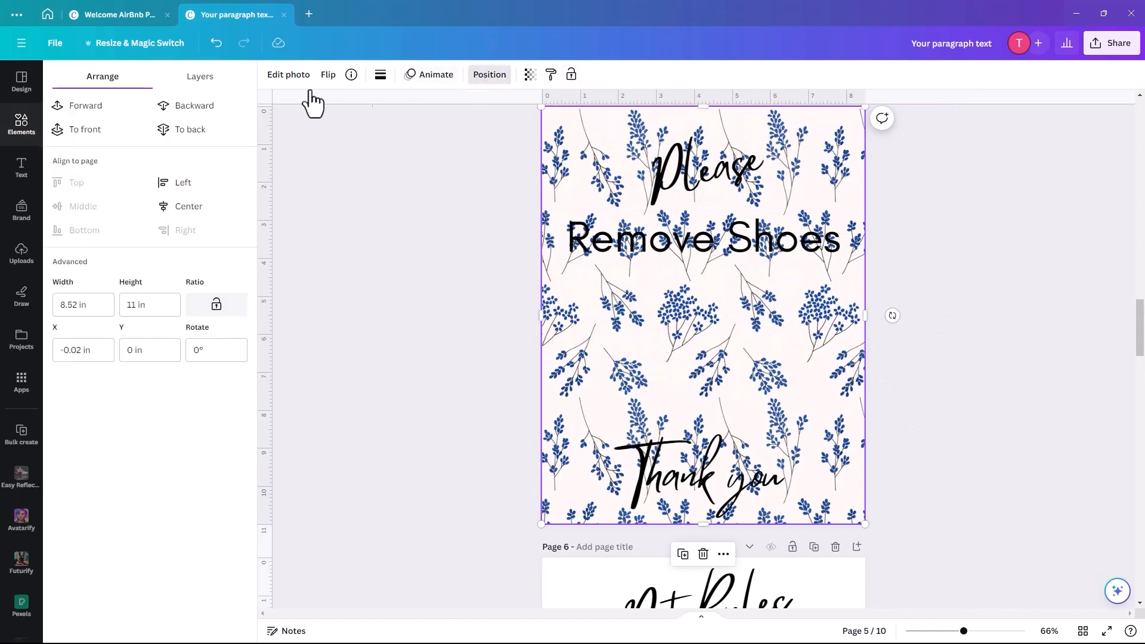
left_click(188, 132)
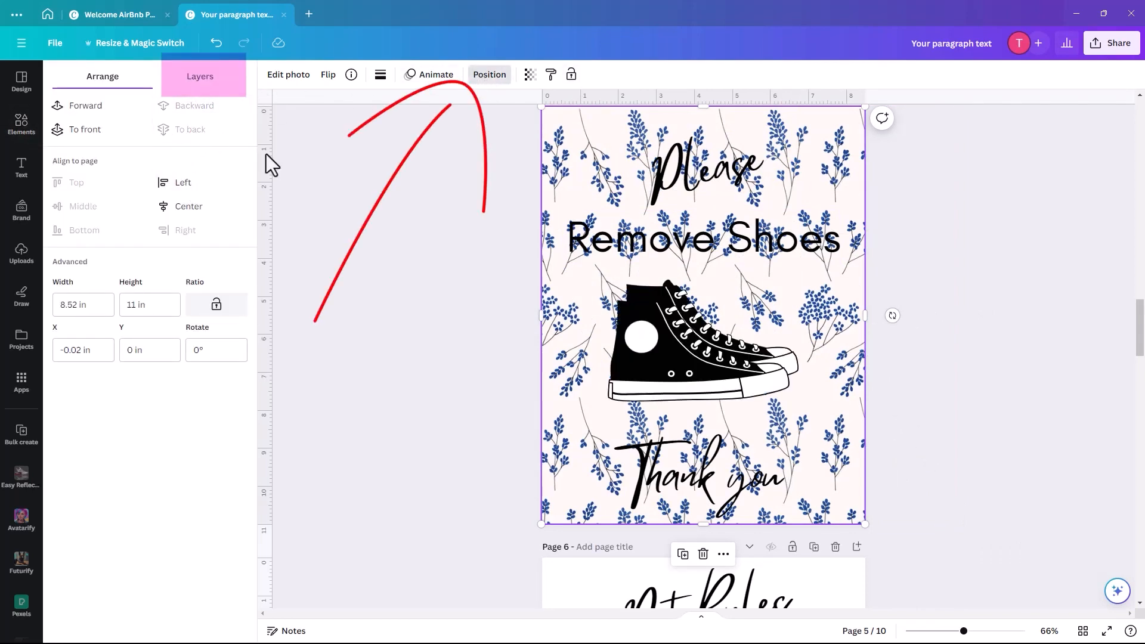
left_click(489, 75)
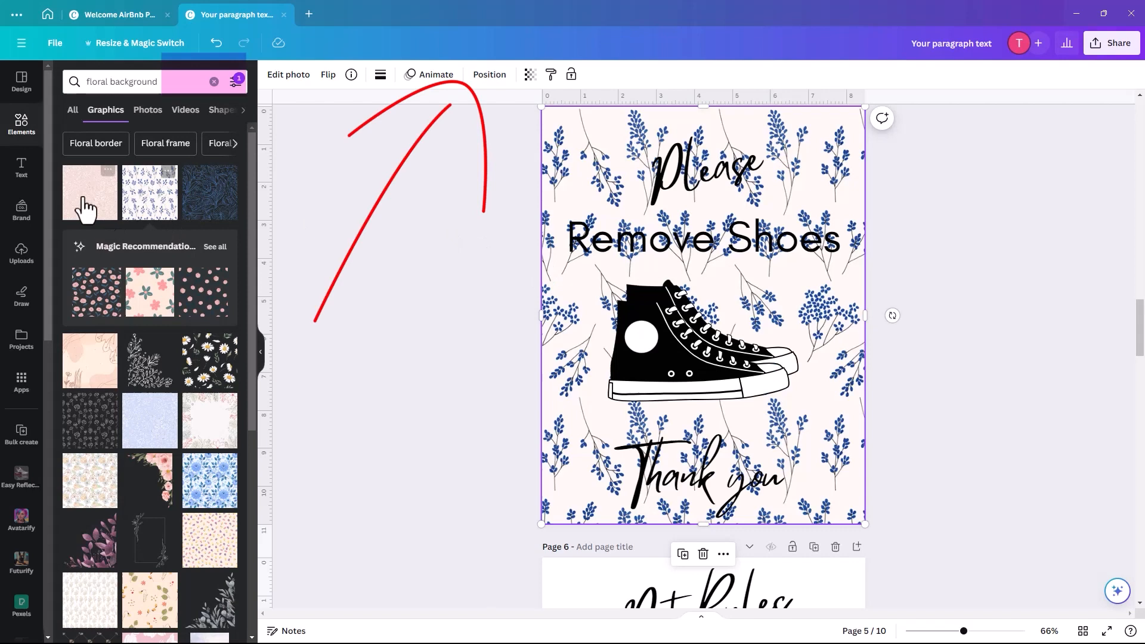
left_click(21, 126)
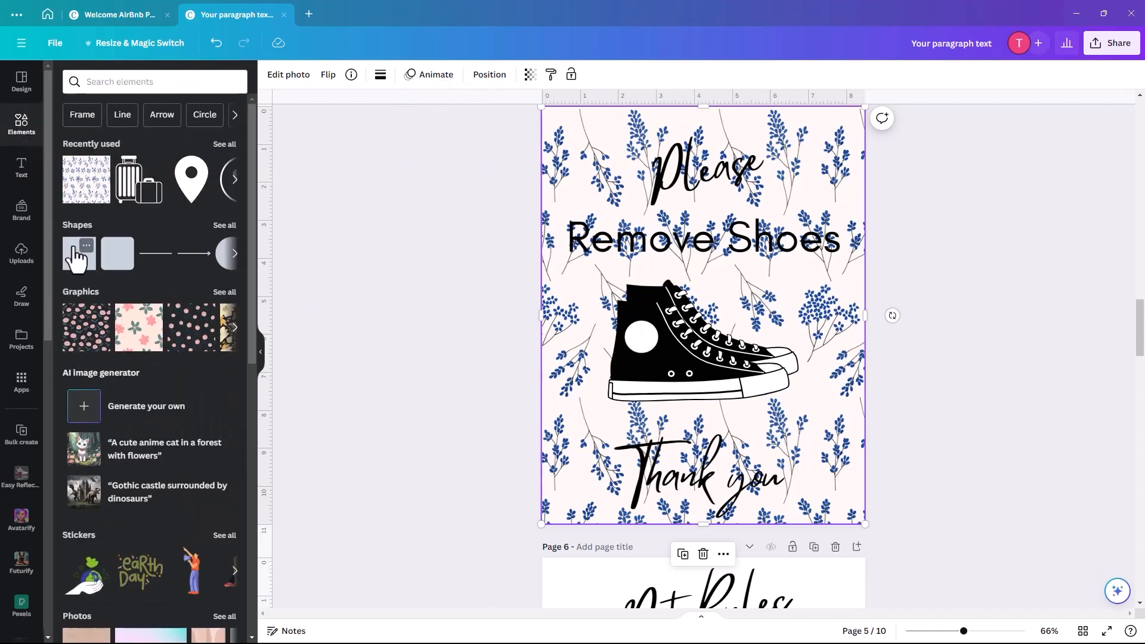
- Add a square on page 5, enlarge it into a panel covering most of the page, and fill it white
left_click(79, 255)
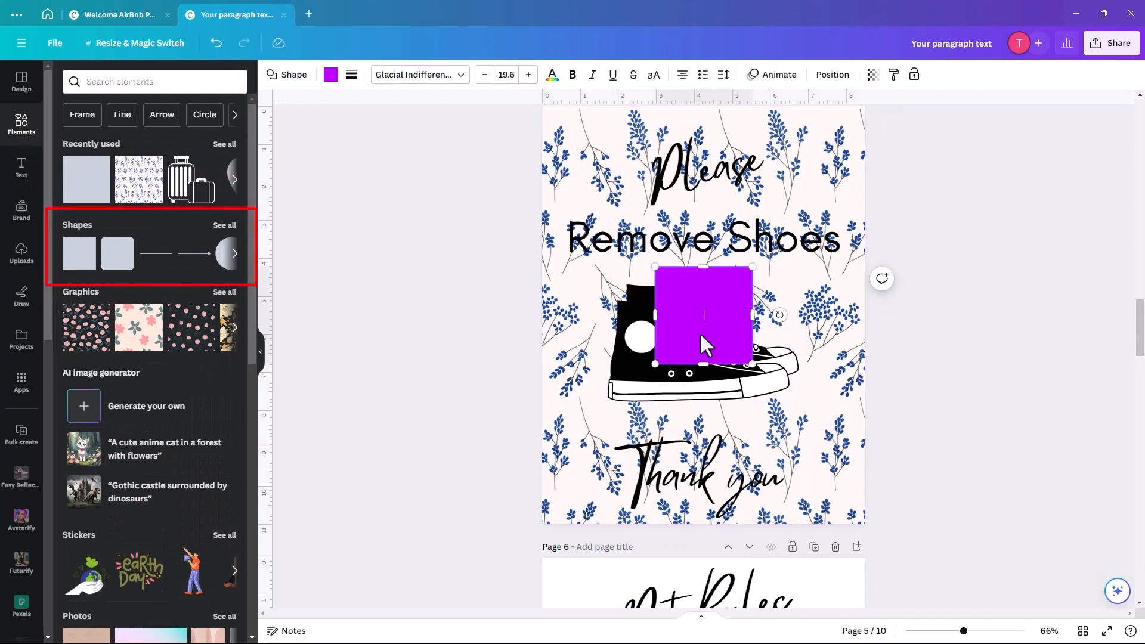
left_click_drag(699, 331, 605, 193)
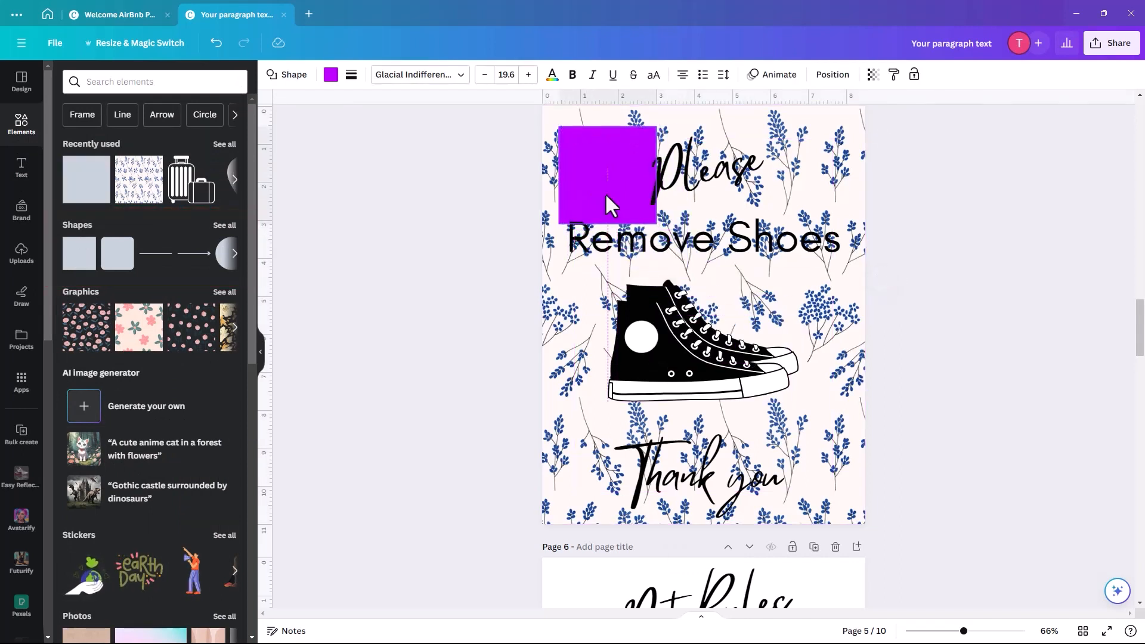
left_click_drag(657, 224, 847, 512)
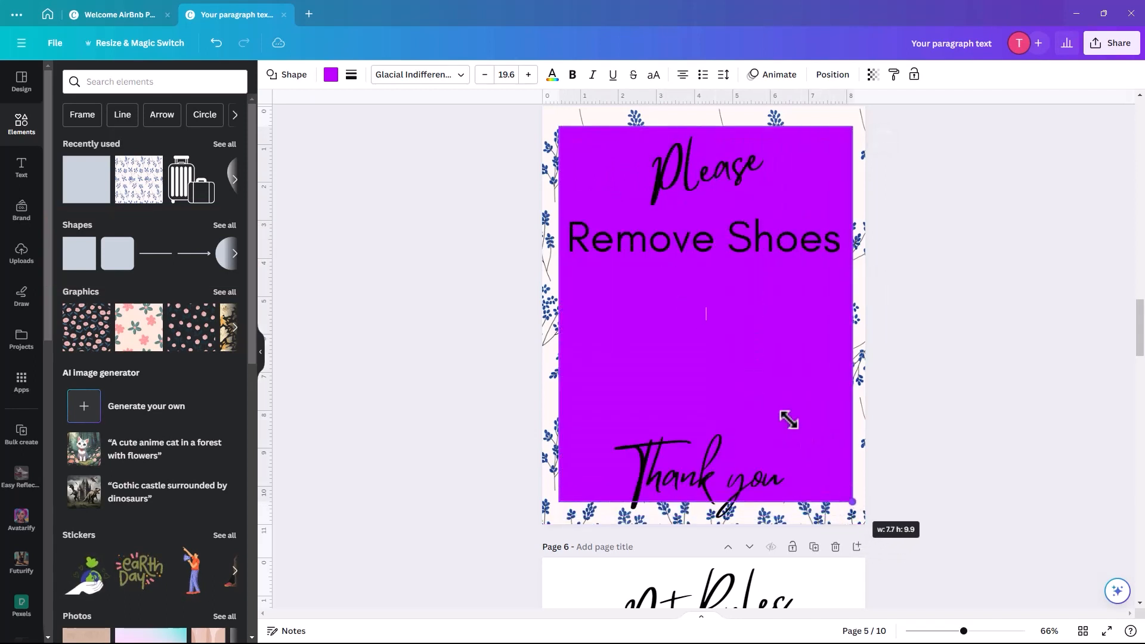
left_click(553, 77)
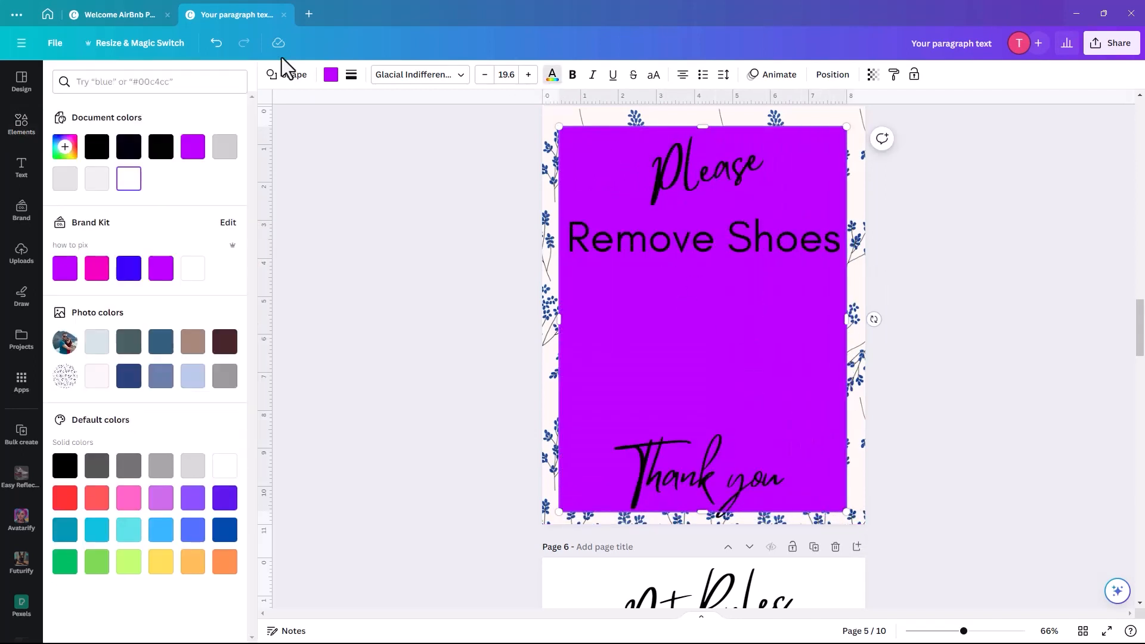
left_click(331, 75)
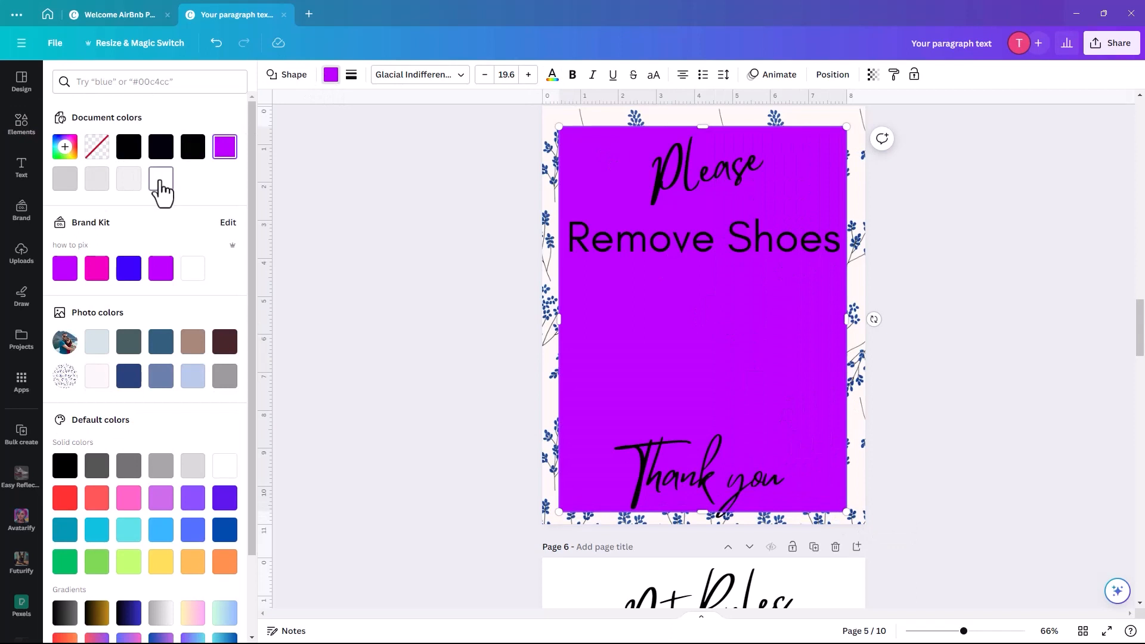
left_click(160, 179)
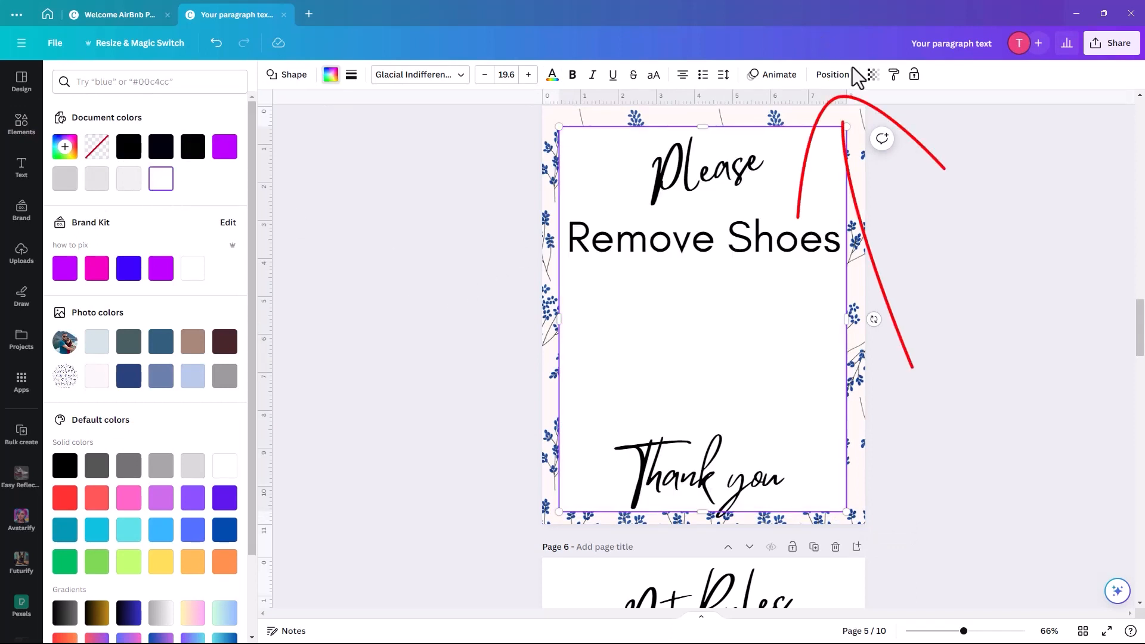
- Reorder layers so the white panel sits below both sneakers, then deselect it
left_click(833, 74)
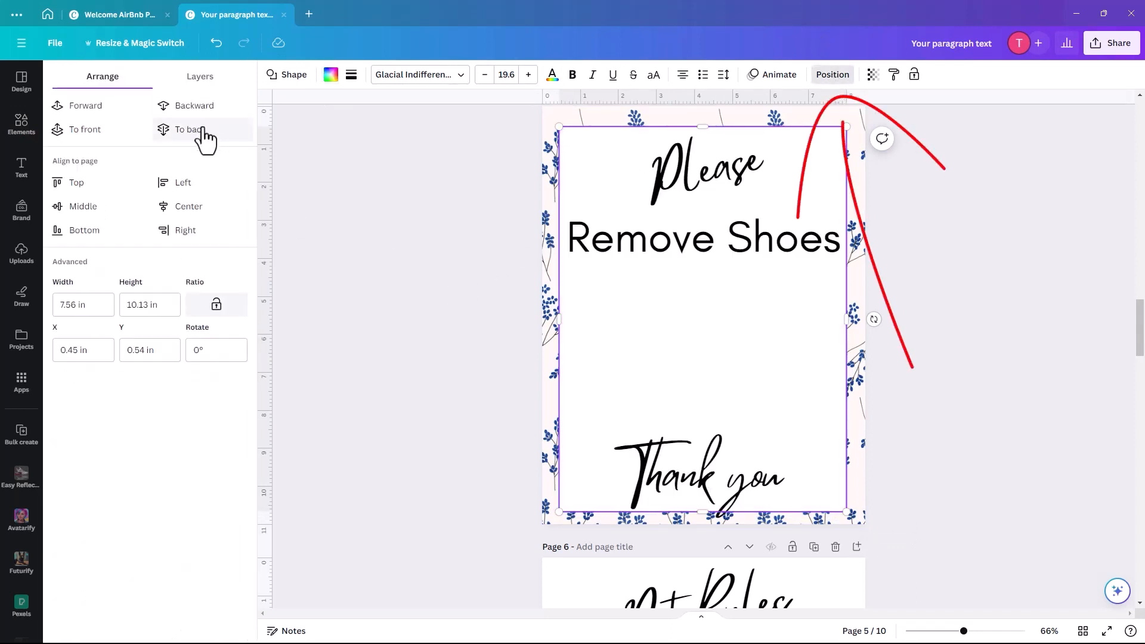
left_click(174, 107)
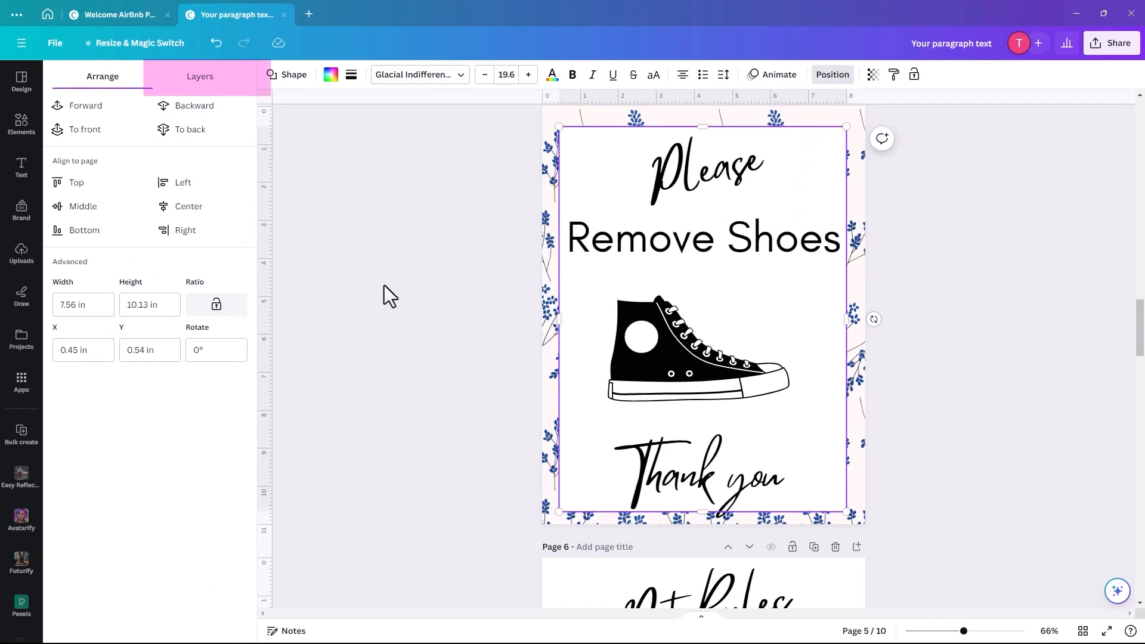
left_click(832, 74)
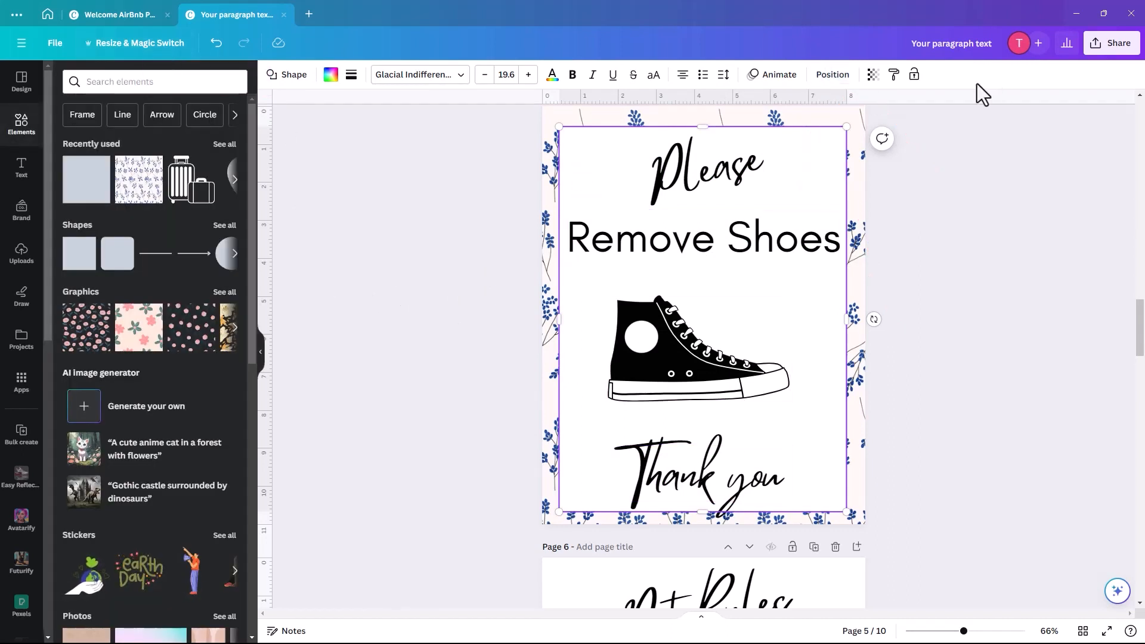
left_click(833, 74)
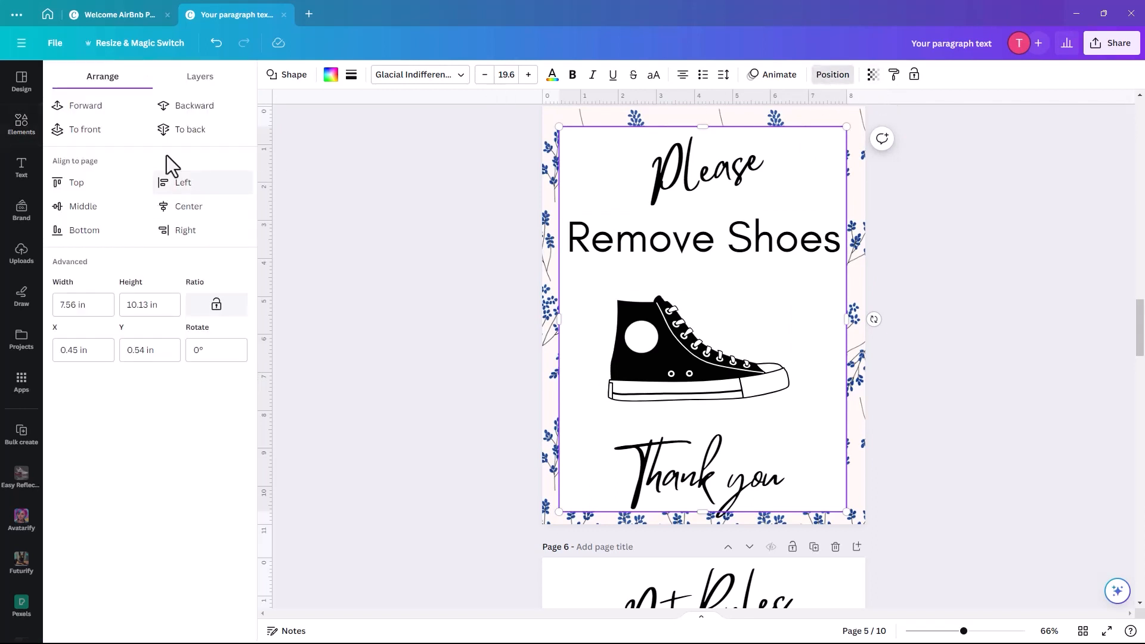
left_click(194, 76)
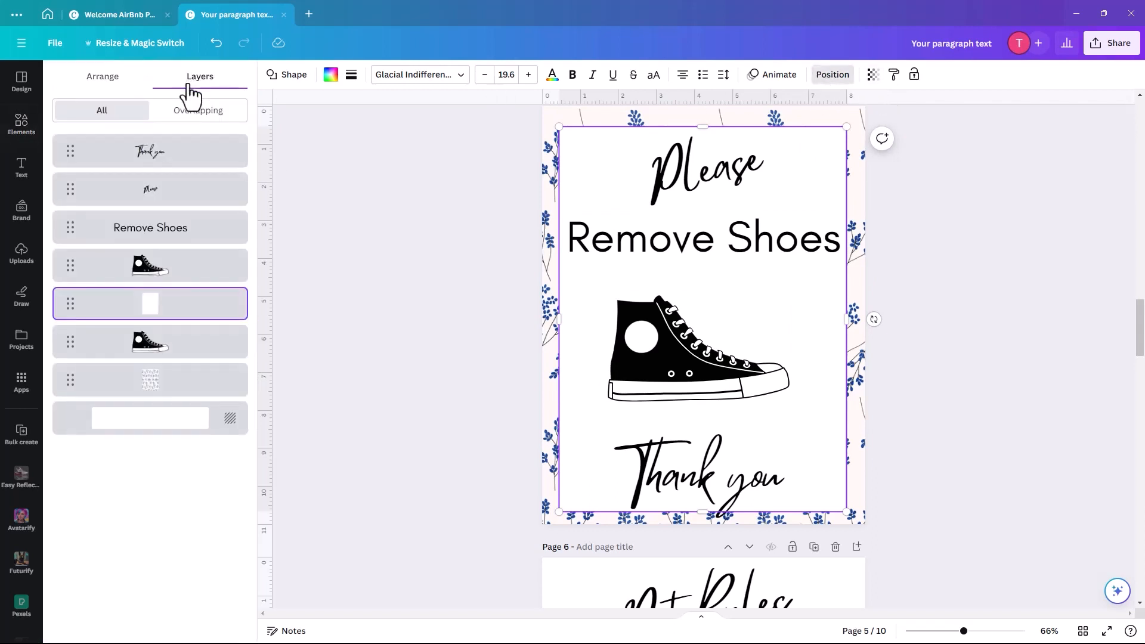
left_click_drag(154, 316, 159, 370)
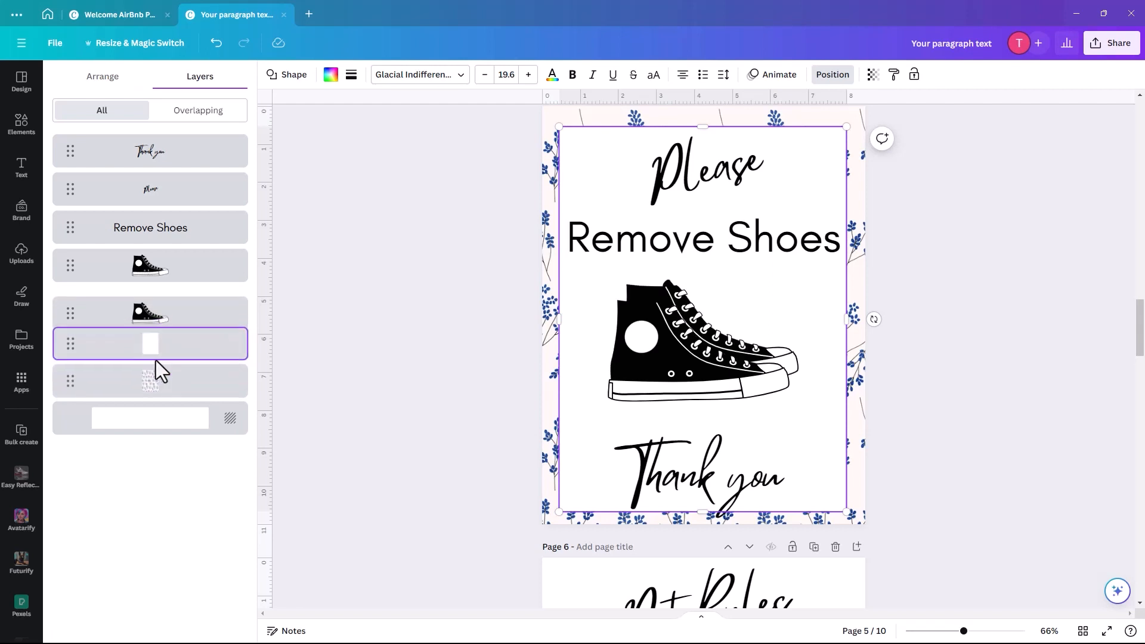
left_click(470, 310)
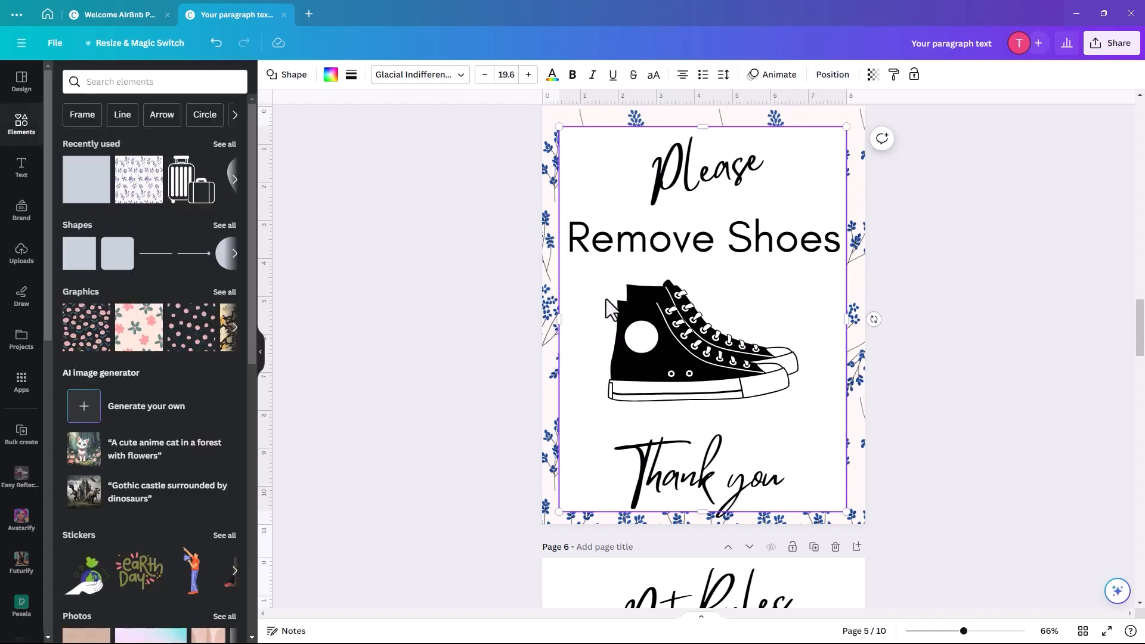
left_click(460, 220)
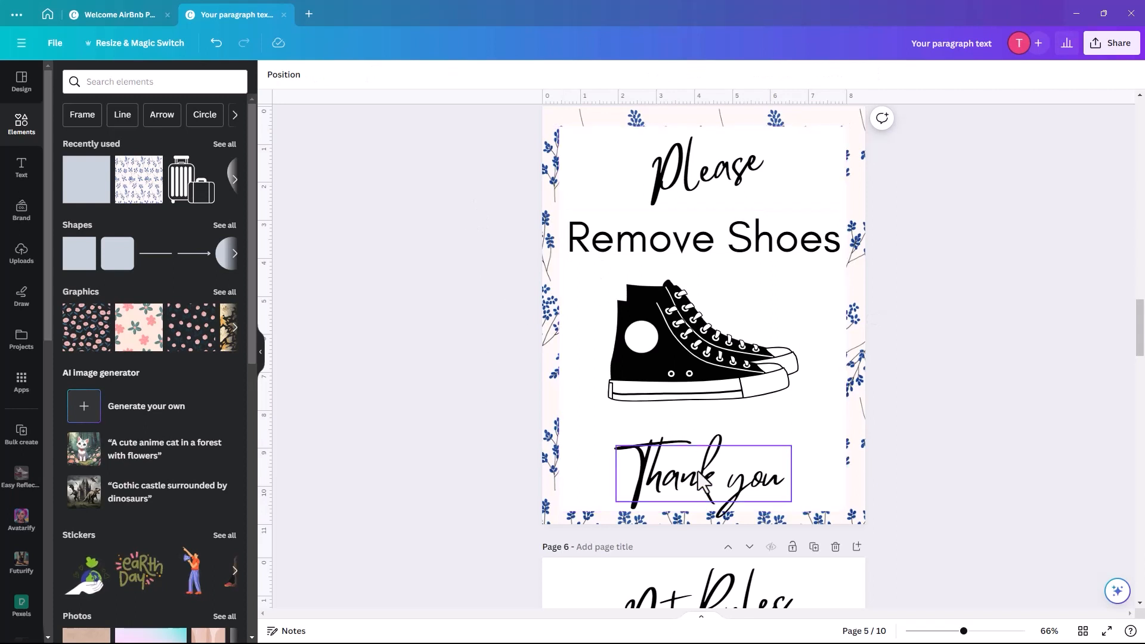
- Nudge the 'Thank you' text up slightly and delete the floral background
left_click_drag(728, 474, 721, 458)
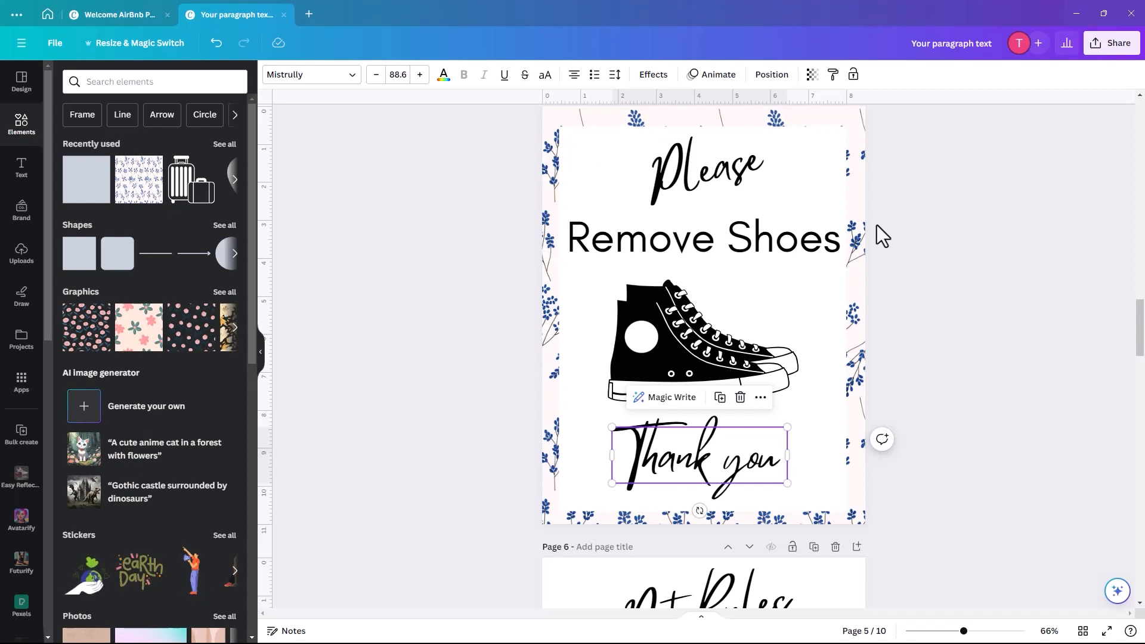
left_click(853, 146)
key("Delete")
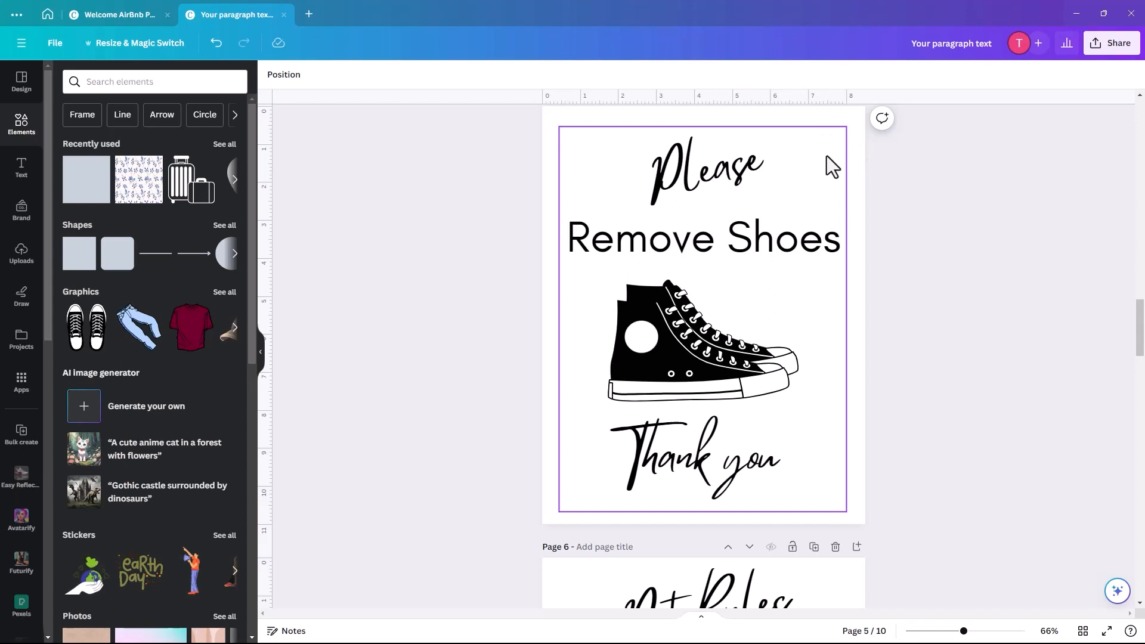
- Clear the selection and scroll up to page 1
left_click(826, 156)
key("Escape")
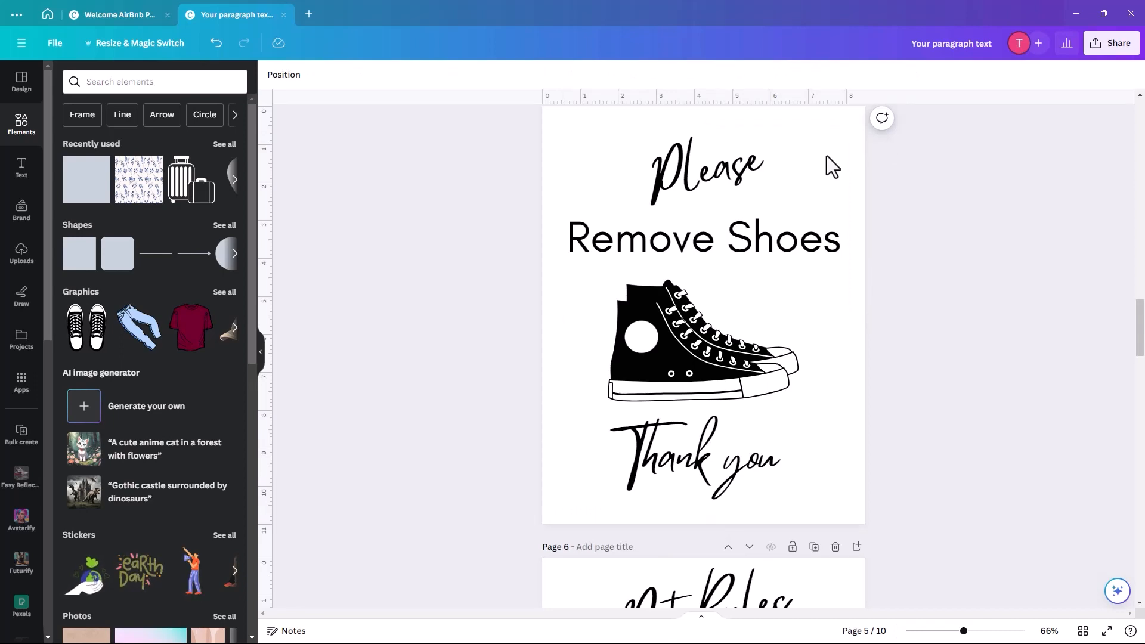
left_click_drag(1138, 299, 1140, 80)
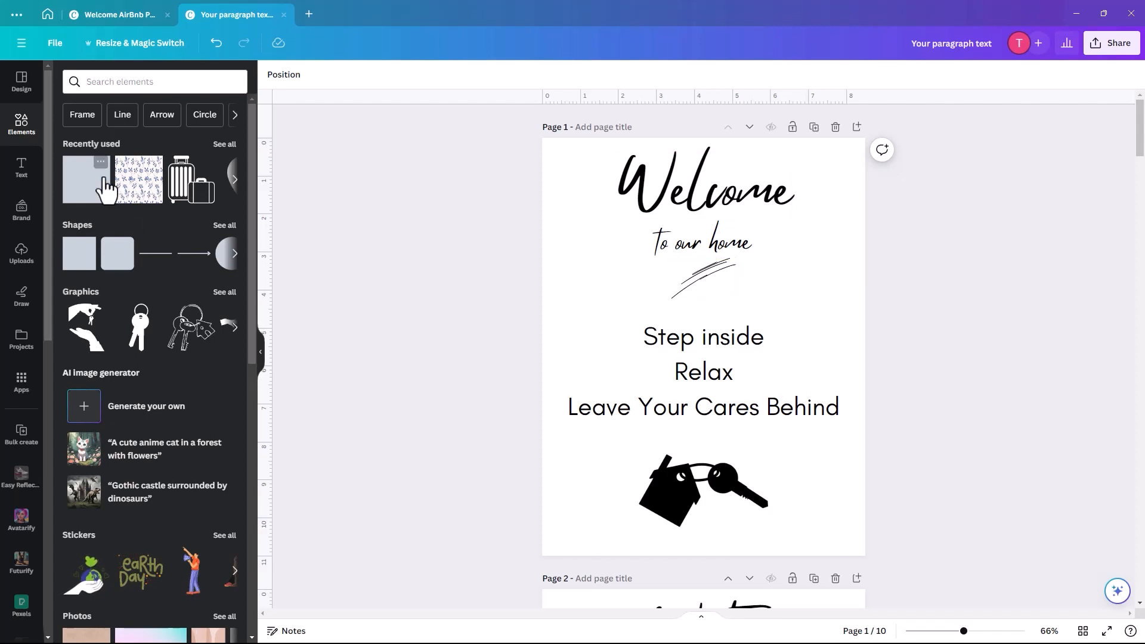
- Place a circle frame from Elements > Frames on page 1 and shrink it beside the Welcome title
left_click(22, 133)
left_click(105, 83)
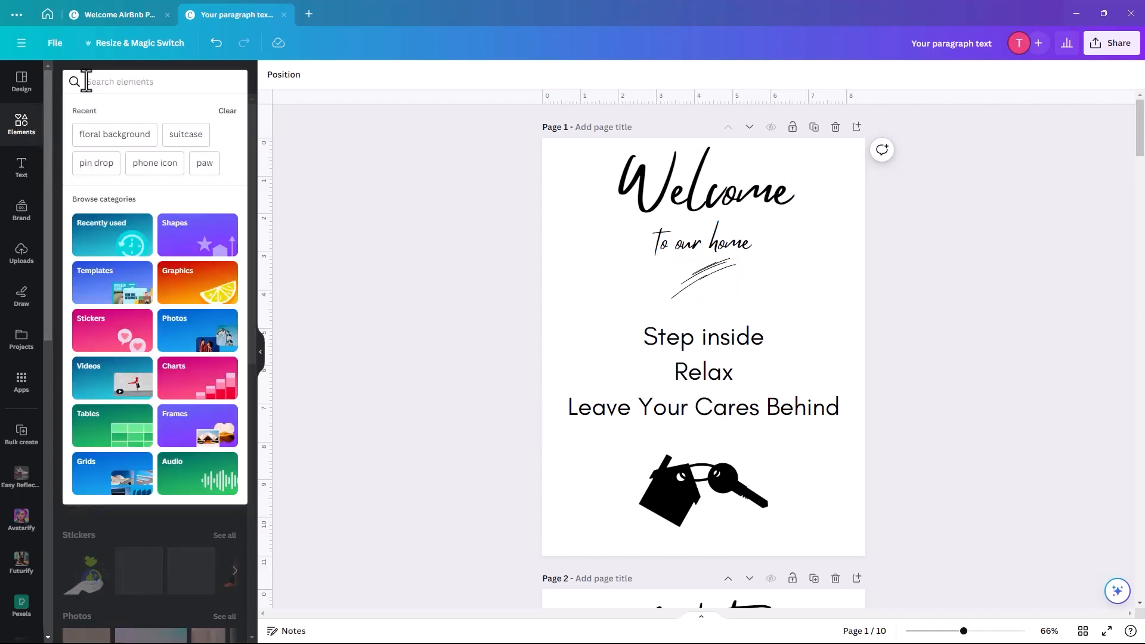
left_click(189, 439)
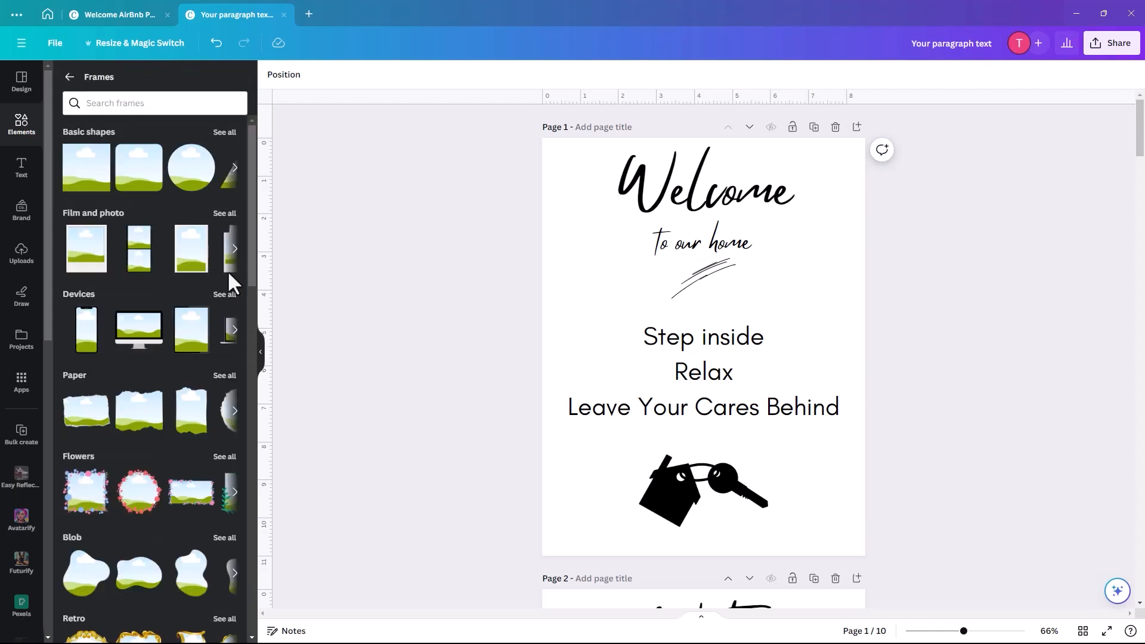
left_click_drag(191, 179, 785, 242)
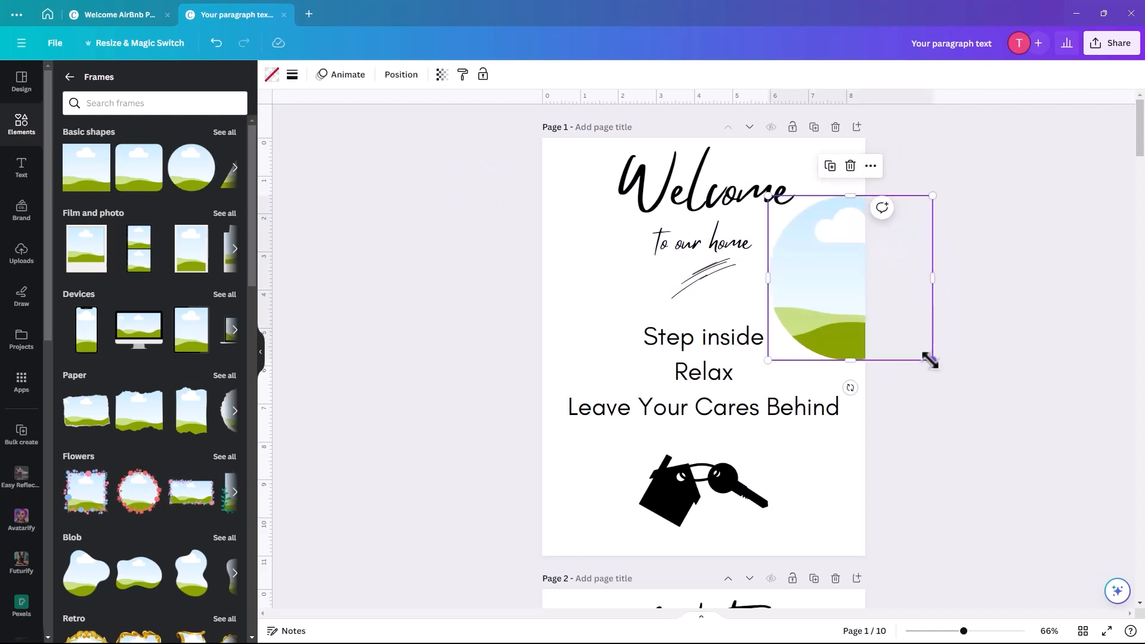
left_click_drag(930, 360, 811, 293)
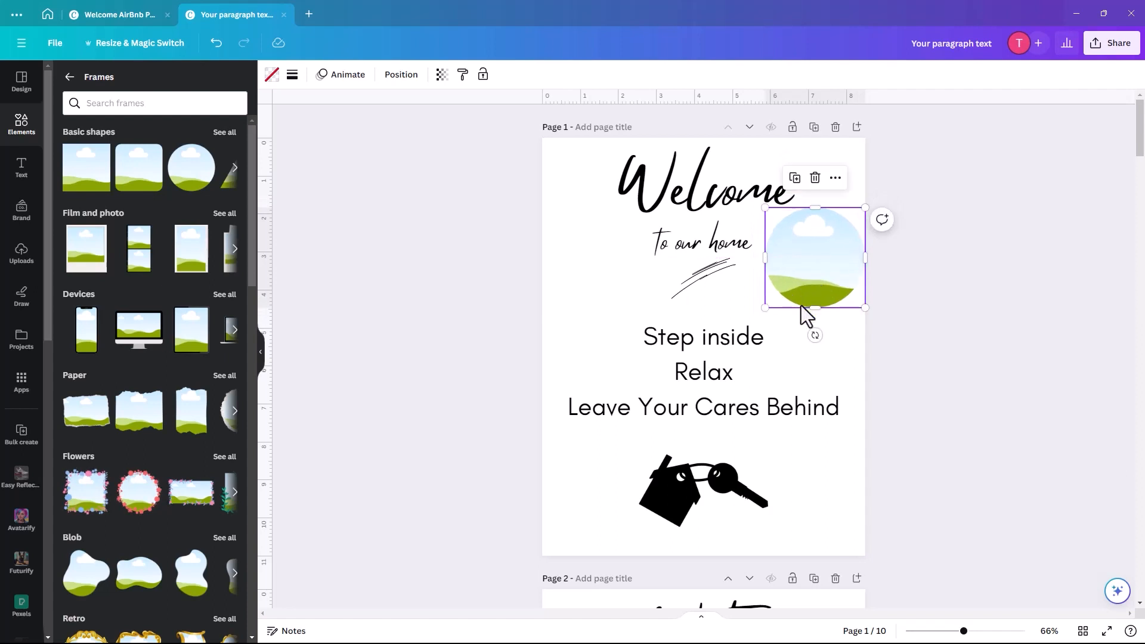
- Search Elements for 'home by the sea'
left_click(100, 107)
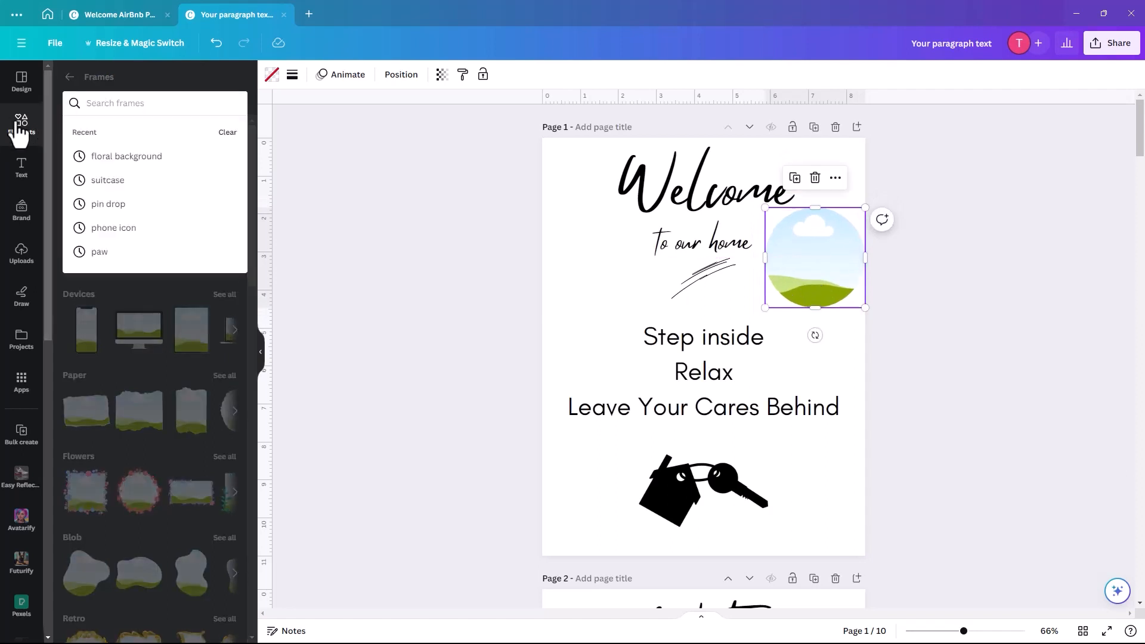
left_click(24, 122)
left_click(96, 82)
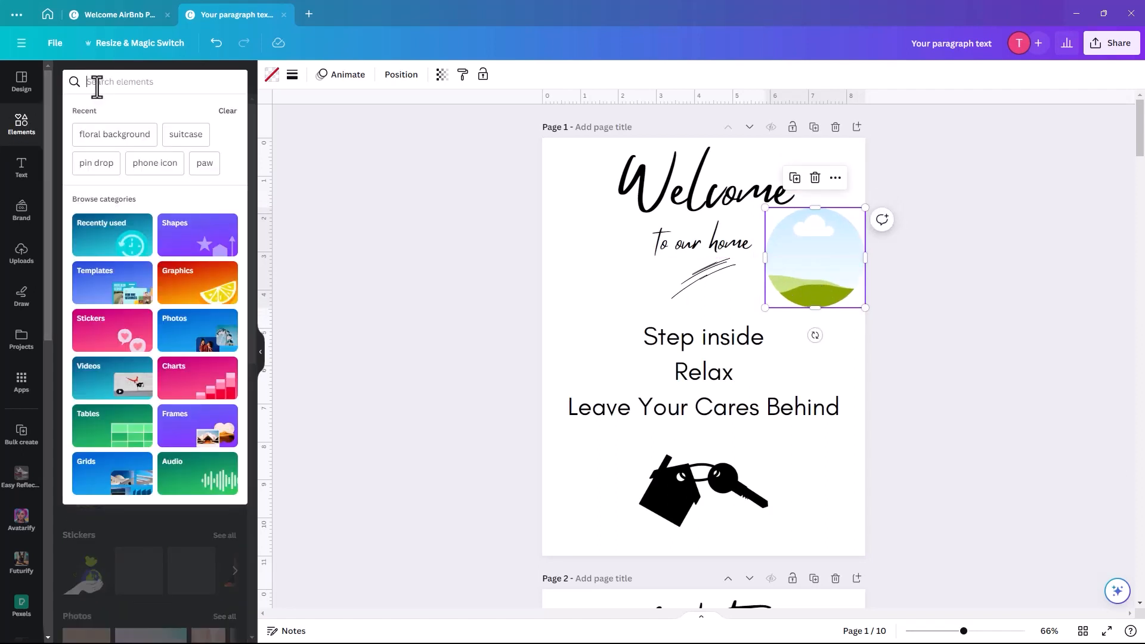
type("hom")
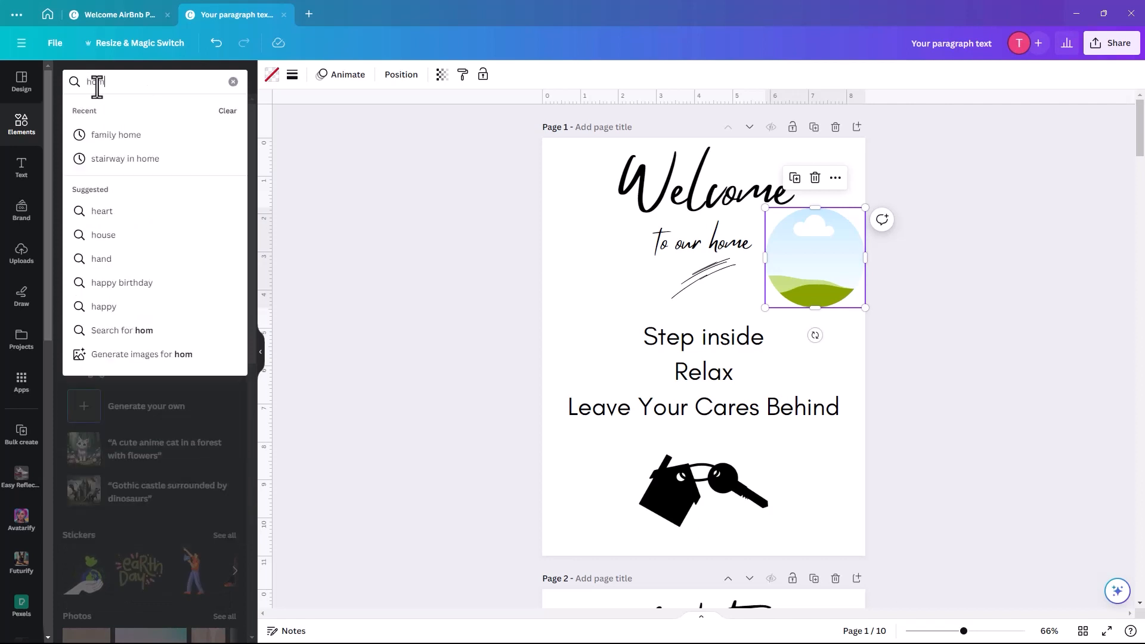
type("e by the sea")
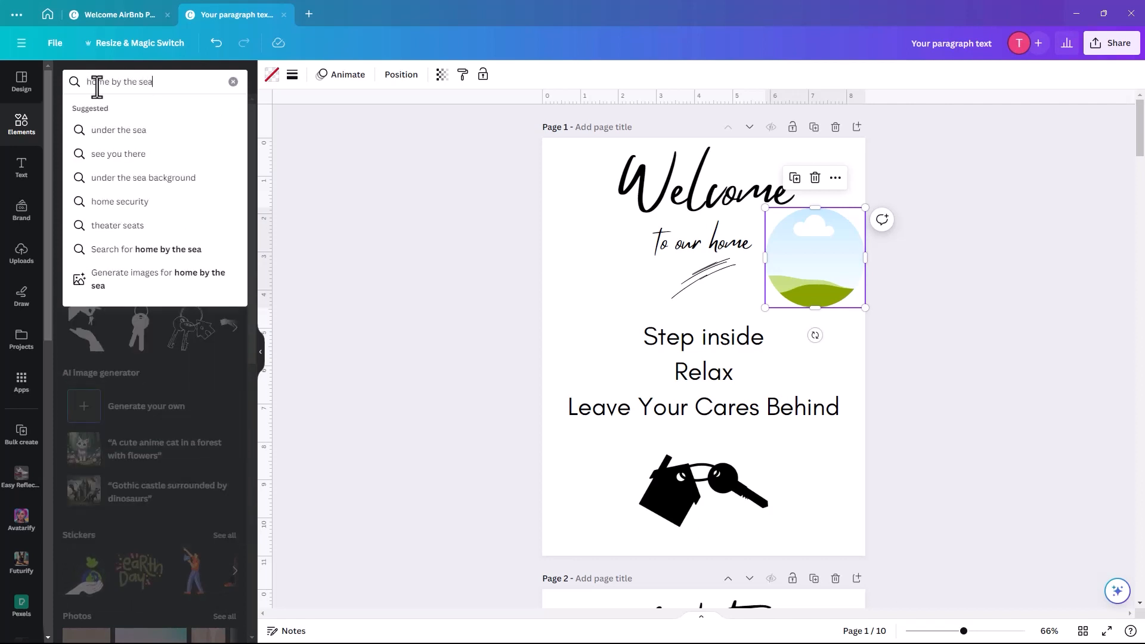
key("Return")
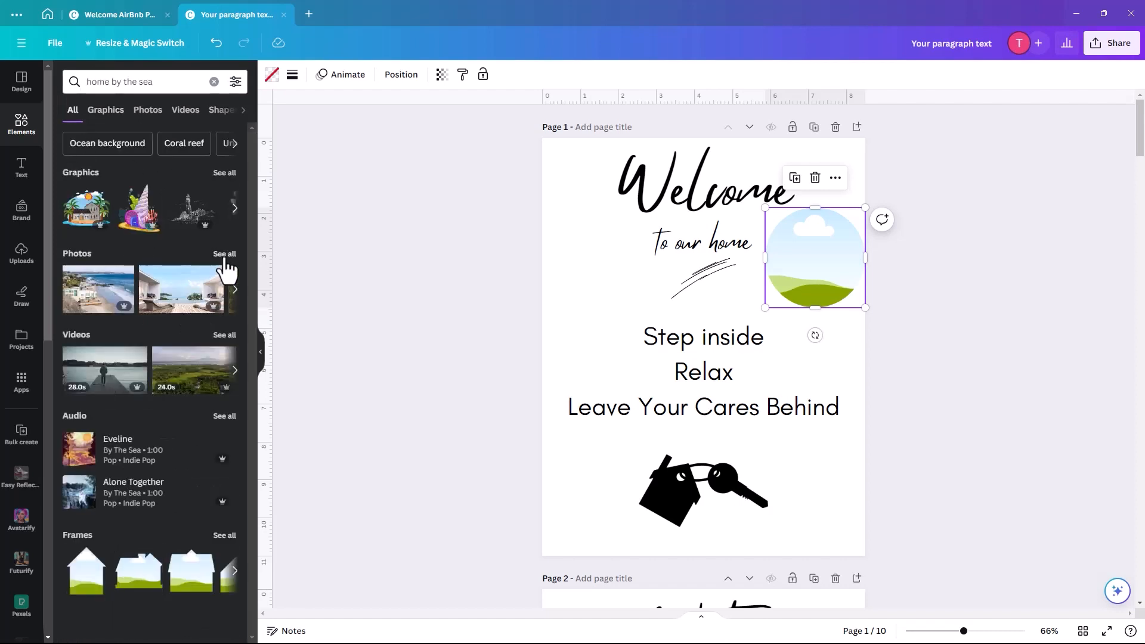
- Filter to Photos and drop the beach-house photo into the circle frame
left_click(224, 254)
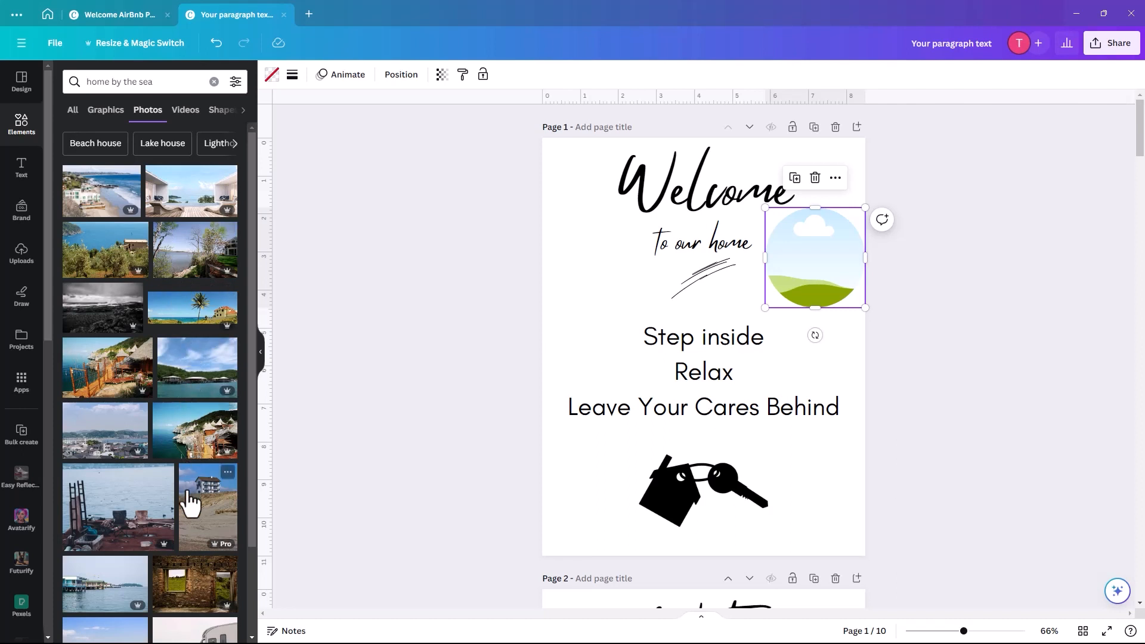
left_click(208, 510)
left_click_drag(658, 288, 778, 281)
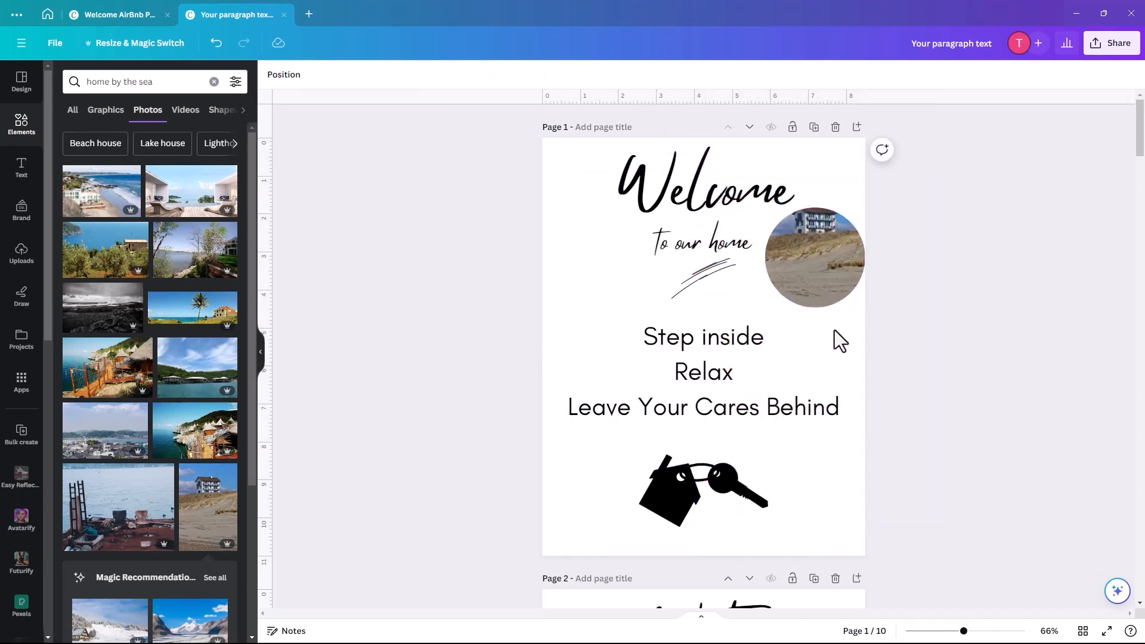
- Crop the photo inside the circle, enlarging and shifting it so the house is centred
double_click(811, 255)
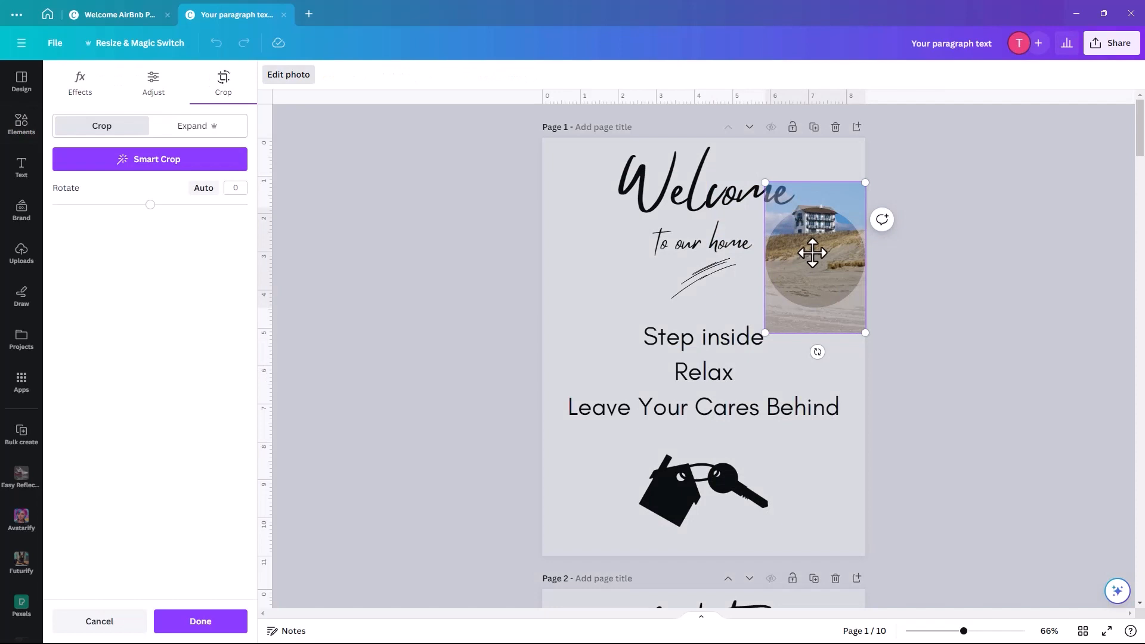
left_click_drag(810, 259, 811, 275)
left_click_drag(865, 203, 922, 147)
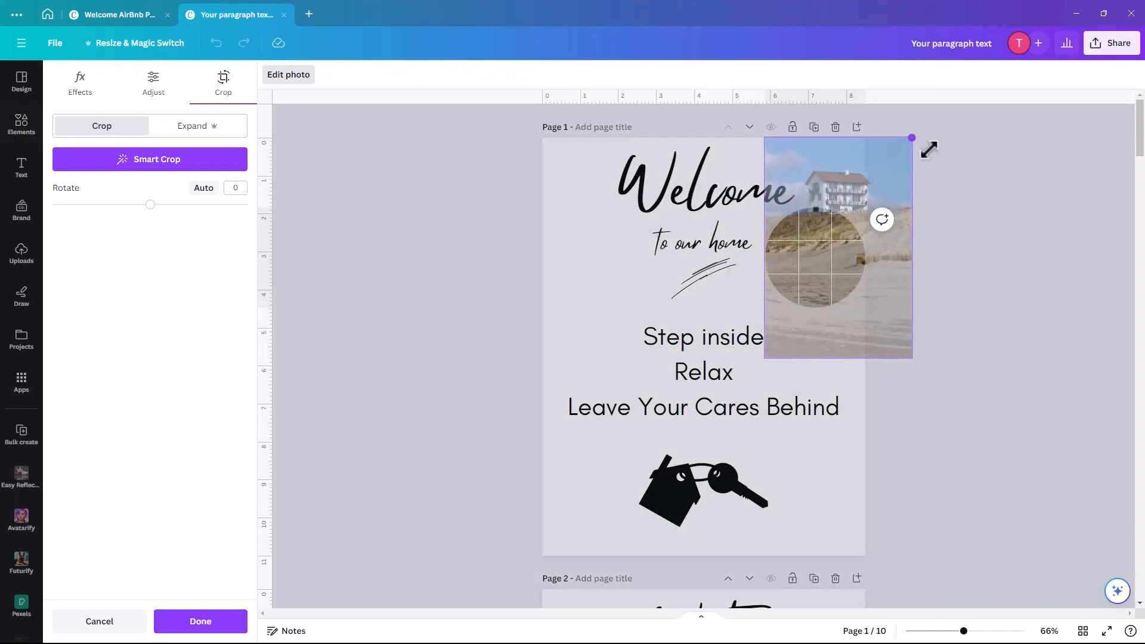
left_click_drag(826, 248, 806, 310)
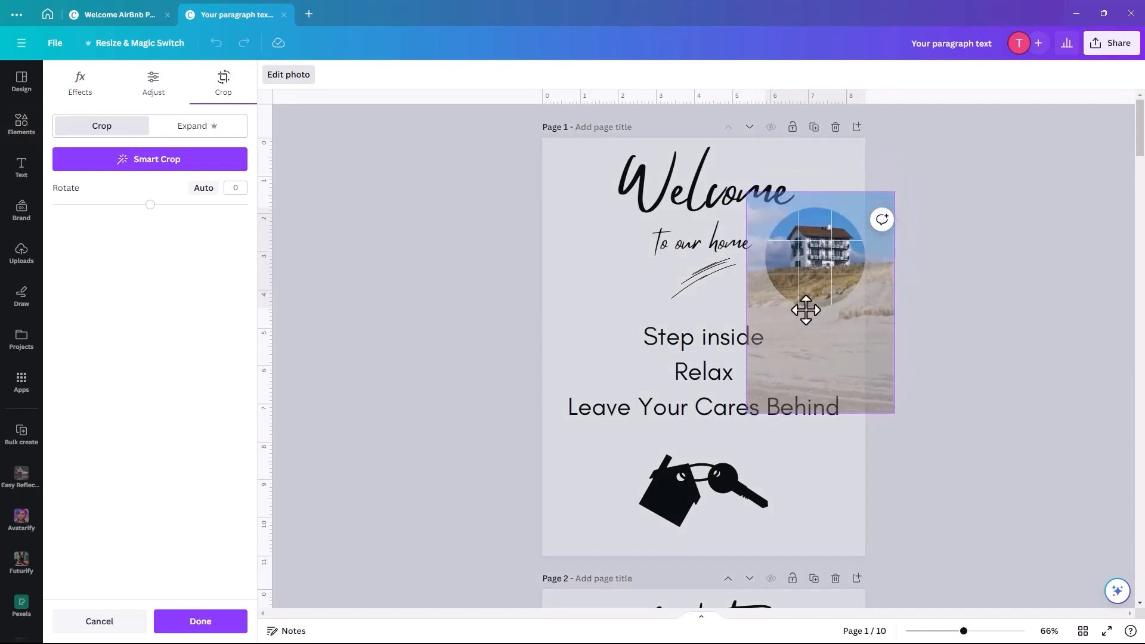
left_click(540, 302)
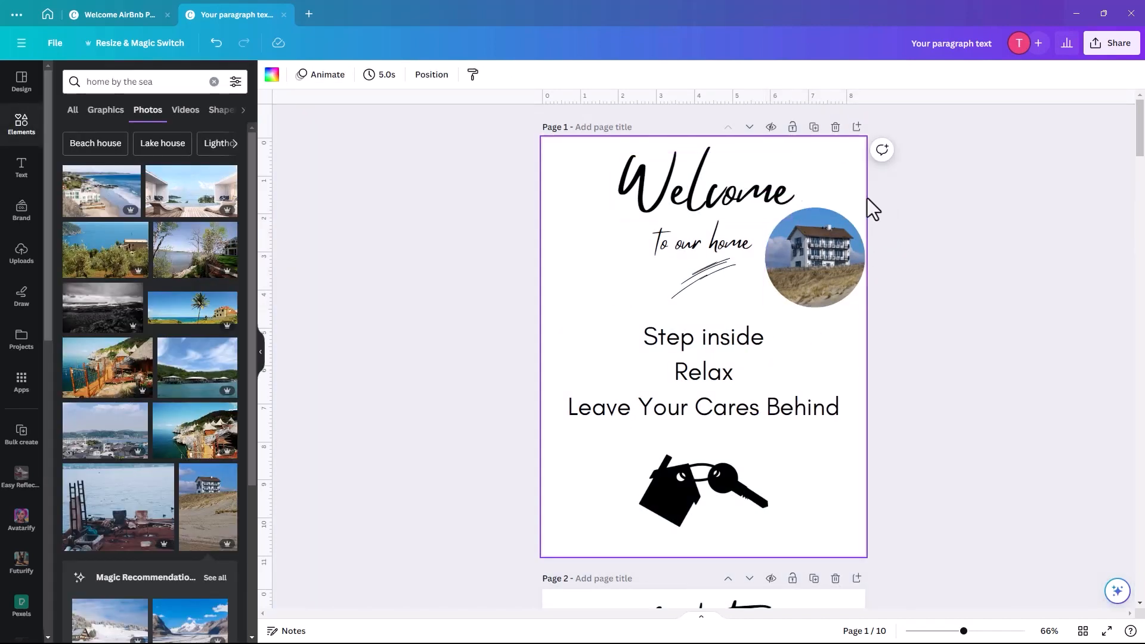
left_click_drag(811, 188, 835, 284)
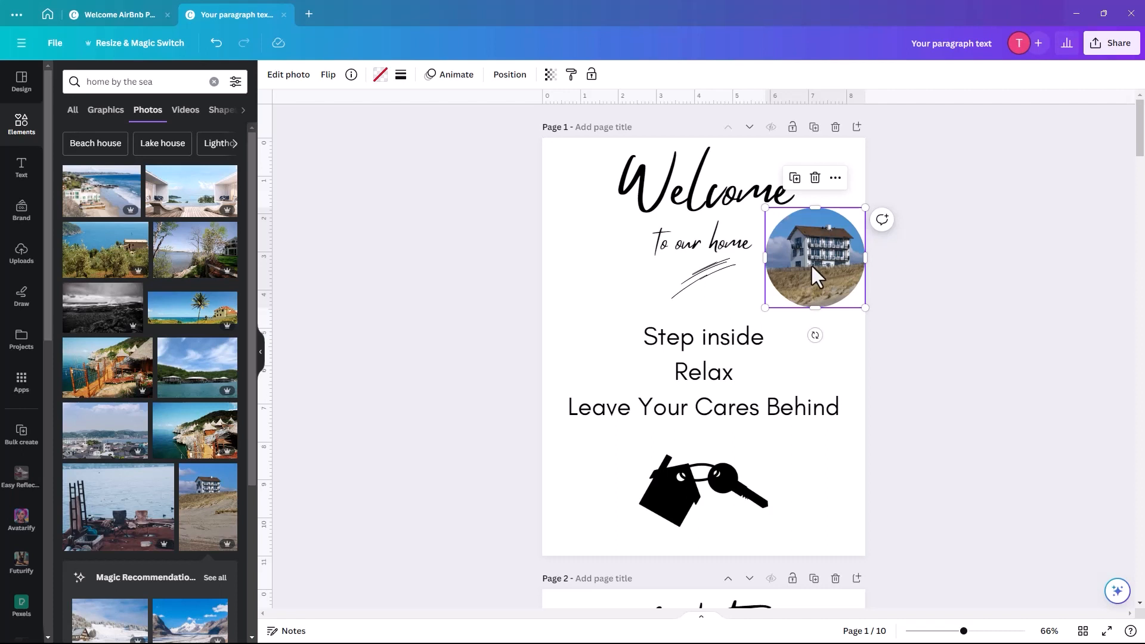
- Apply a grey Custom Duotone to the circle house photo, then show all pages in grid view
left_click(279, 76)
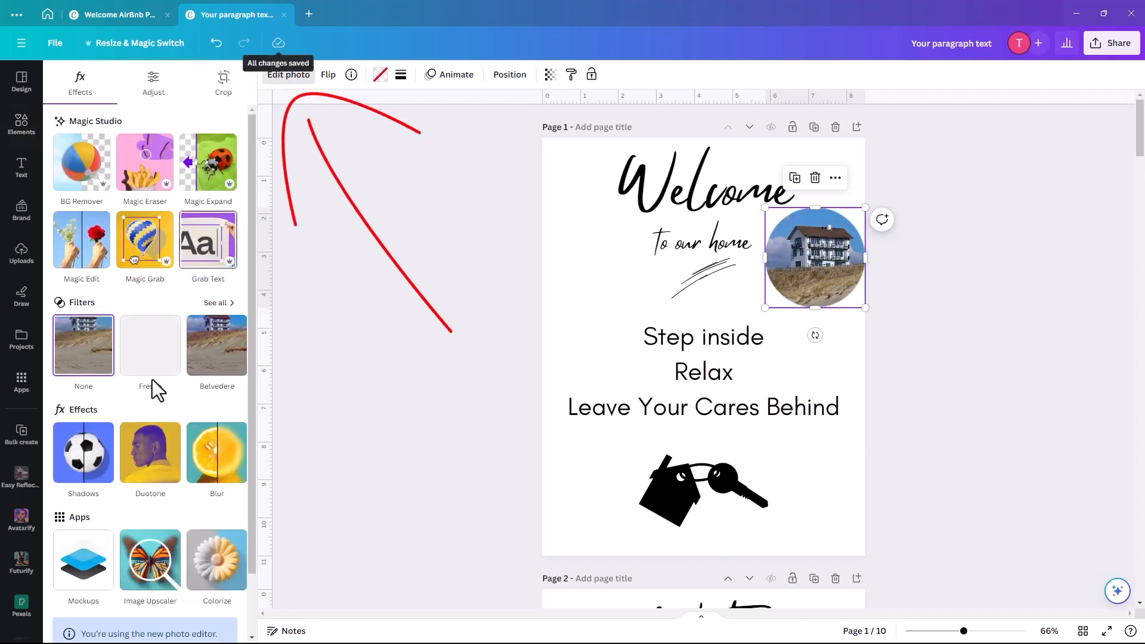
left_click(143, 475)
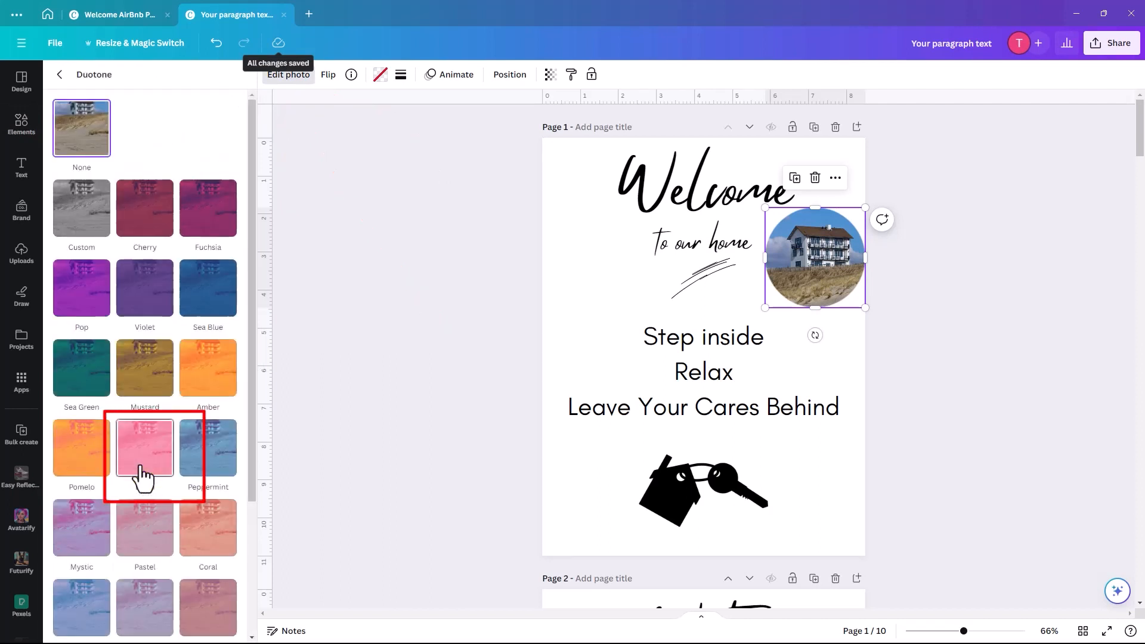
left_click(80, 206)
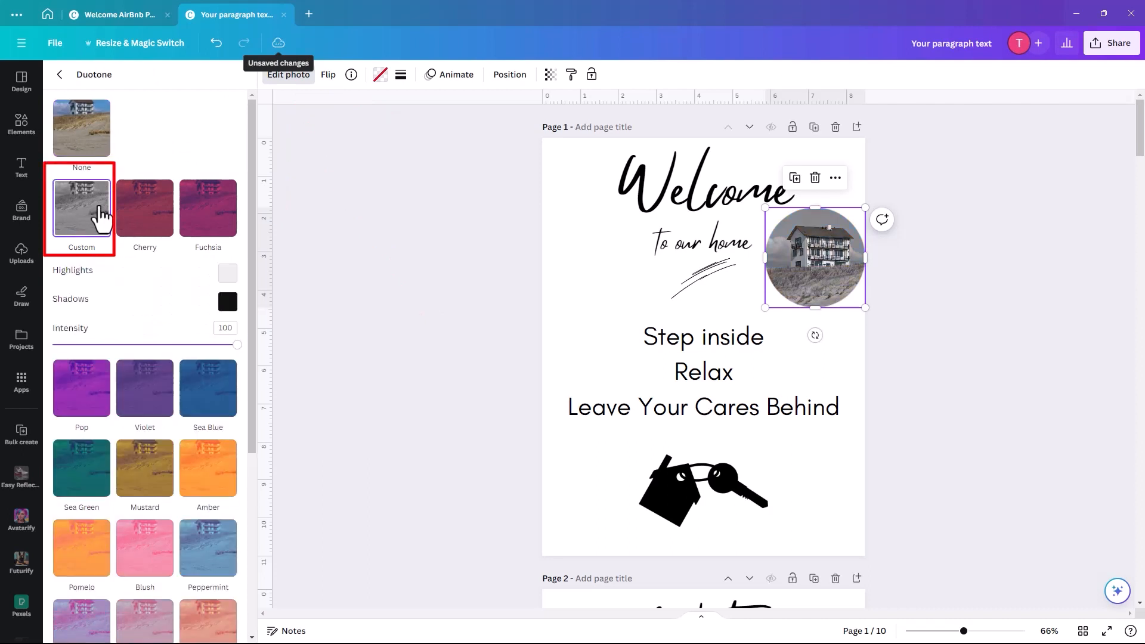
left_click(593, 292)
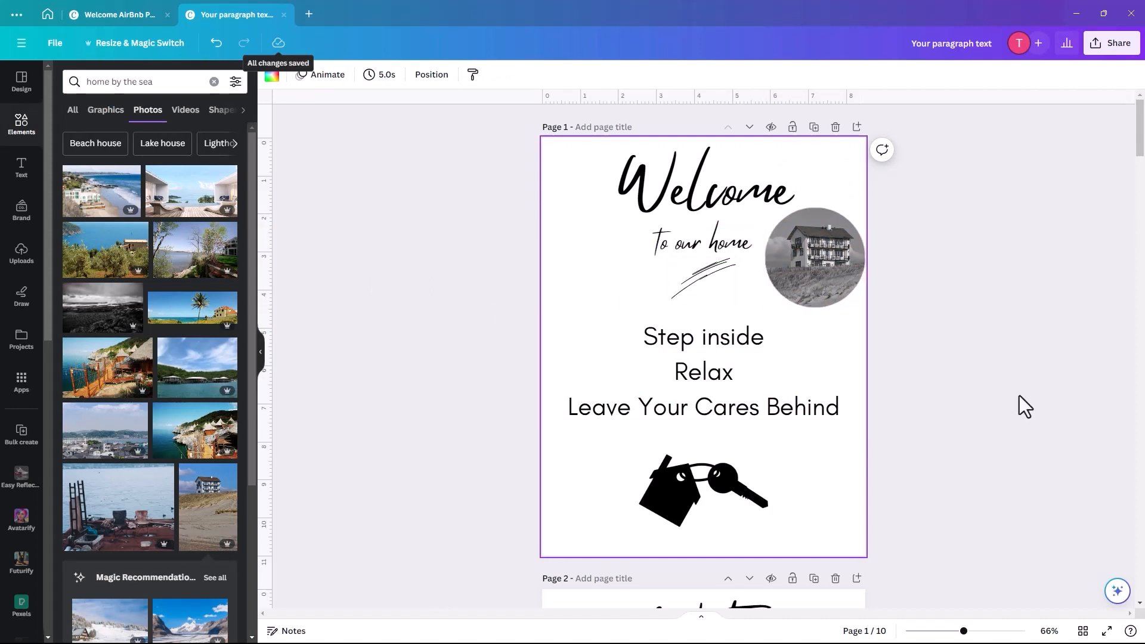
left_click(1083, 631)
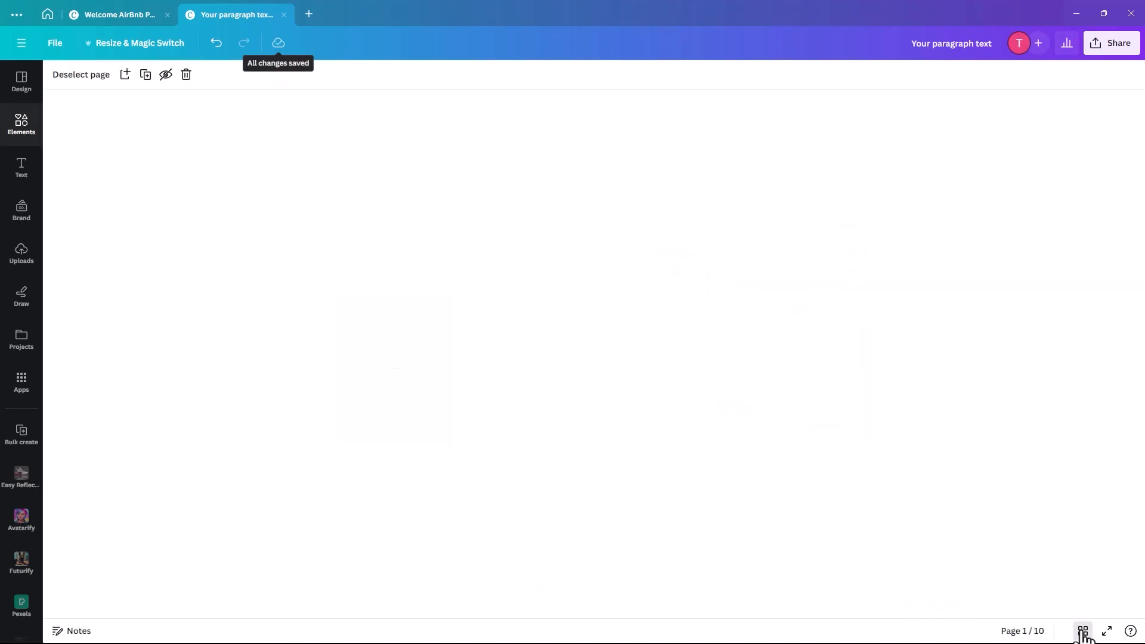